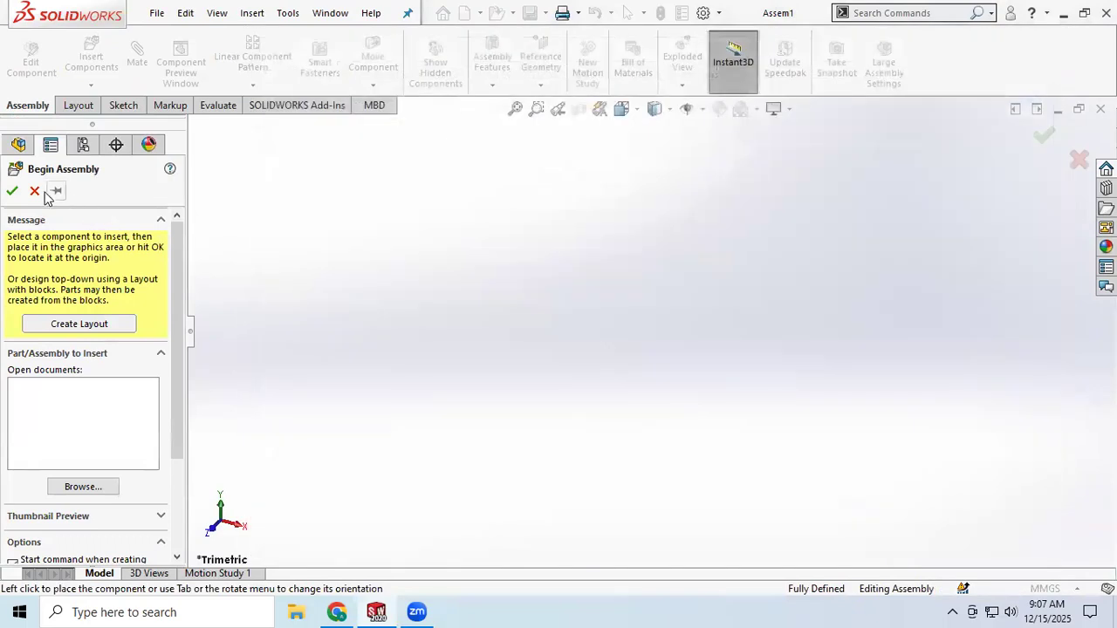
# Dismiss the Begin Assembly prompt, leaving the new assembly empty.
pyautogui.click(33, 192)
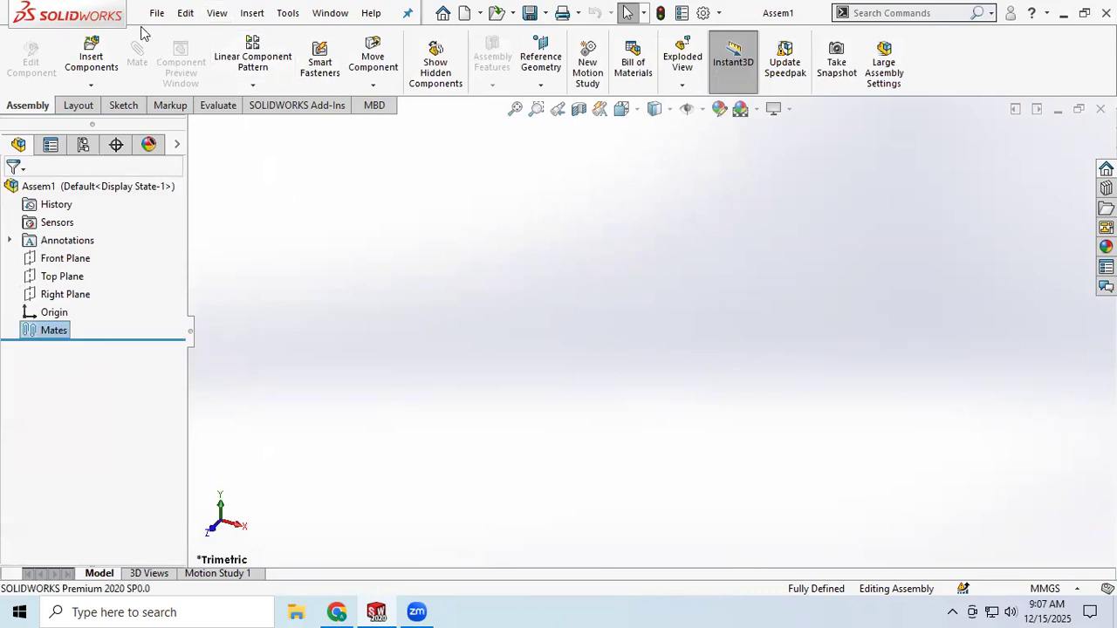
pyautogui.click(185, 14)
pyautogui.click(57, 447)
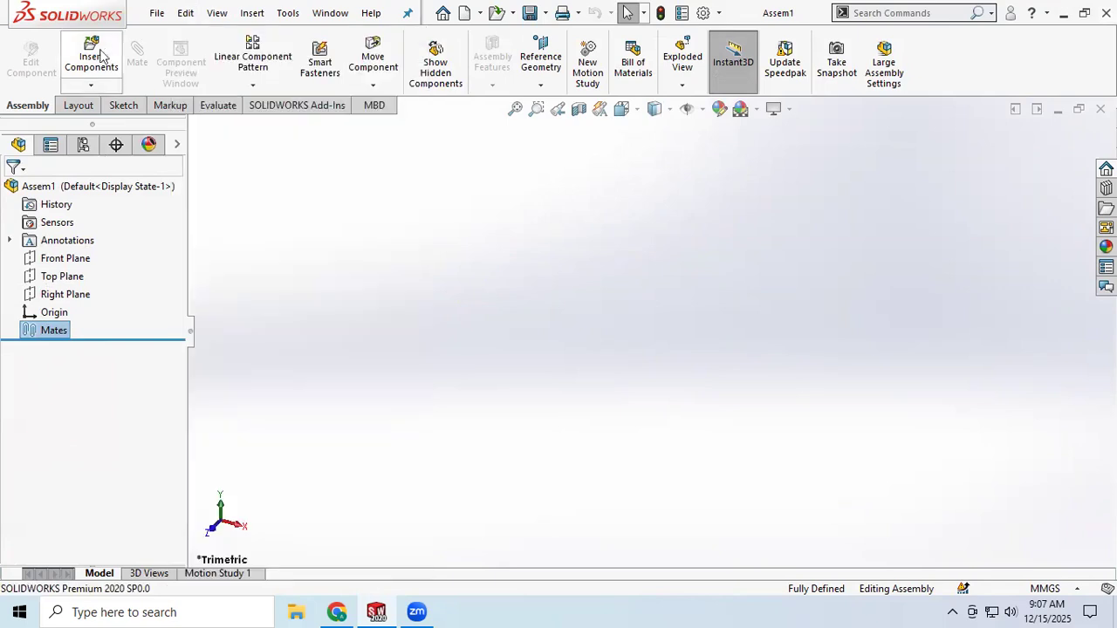
# Start inserting a component and browse to the screw mate folder inside Solidworks Assembly > mates assembly.
pyautogui.click(100, 54)
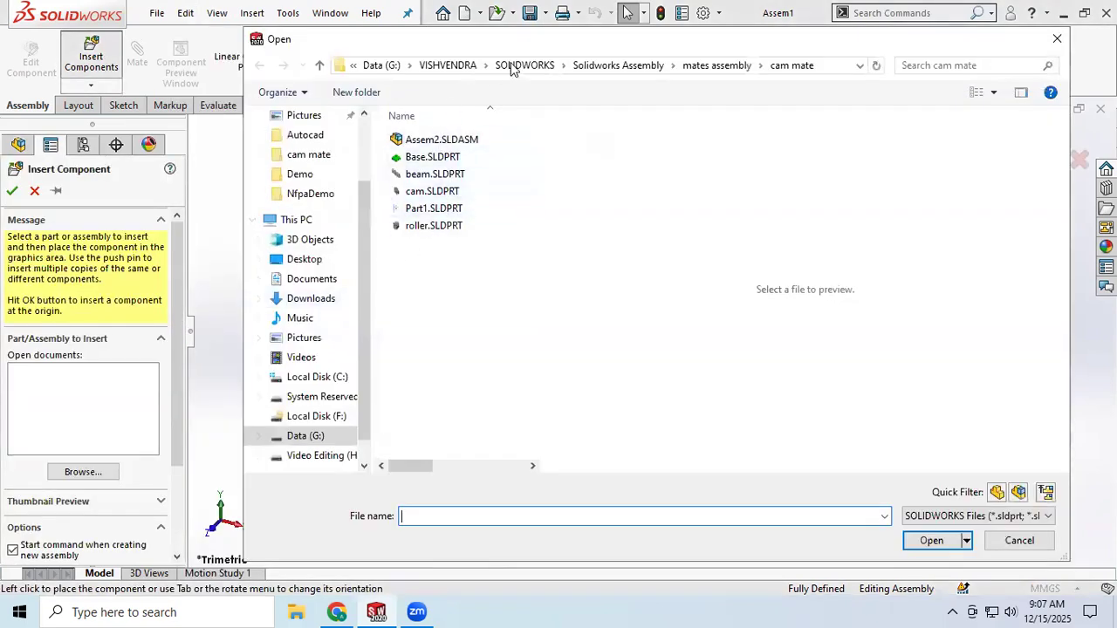
pyautogui.click(635, 68)
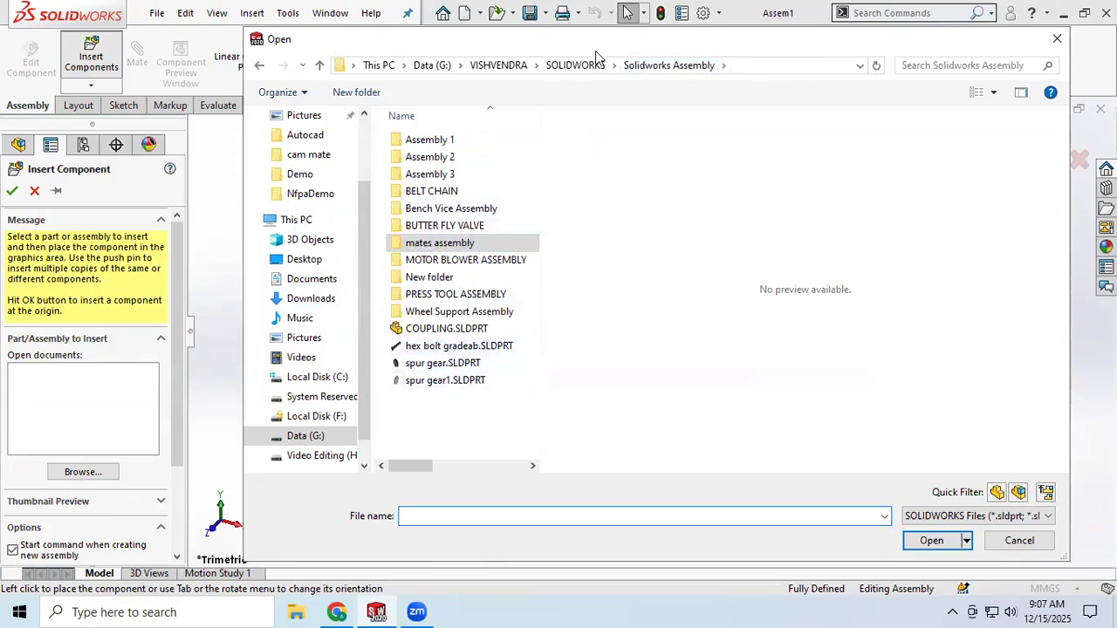
pyautogui.click(574, 70)
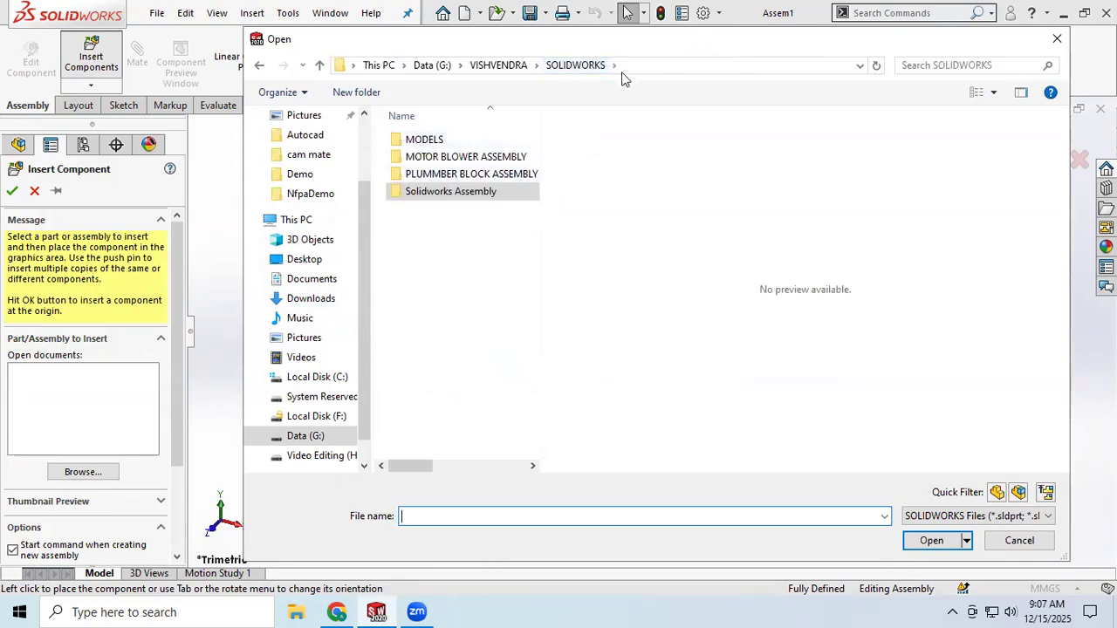
pyautogui.doubleClick(450, 192)
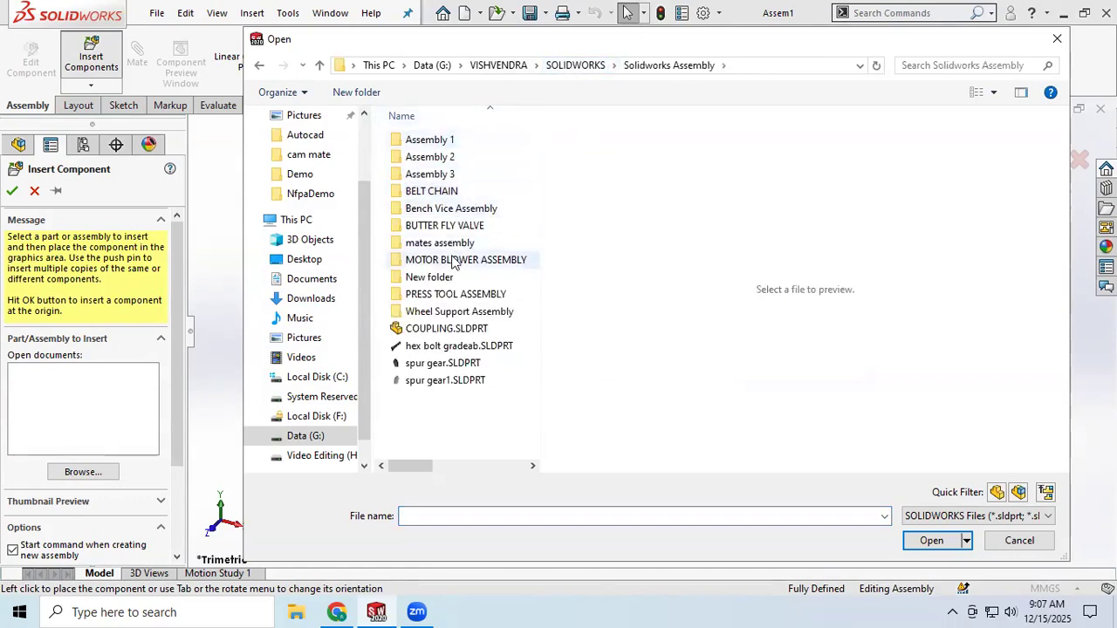
pyautogui.doubleClick(432, 276)
pyautogui.click(662, 70)
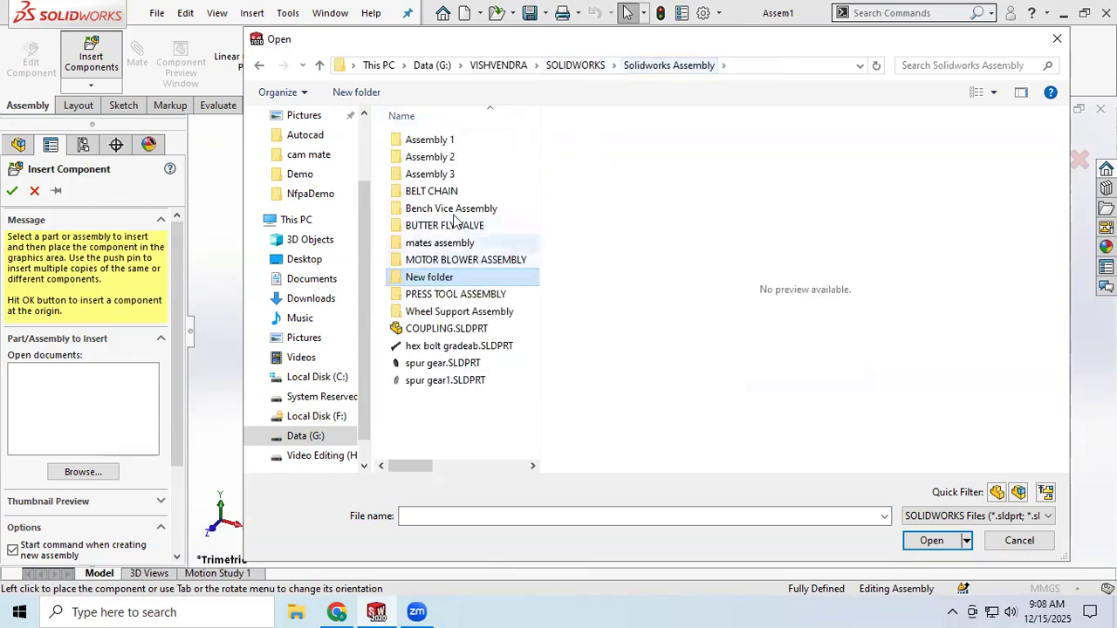
pyautogui.doubleClick(449, 241)
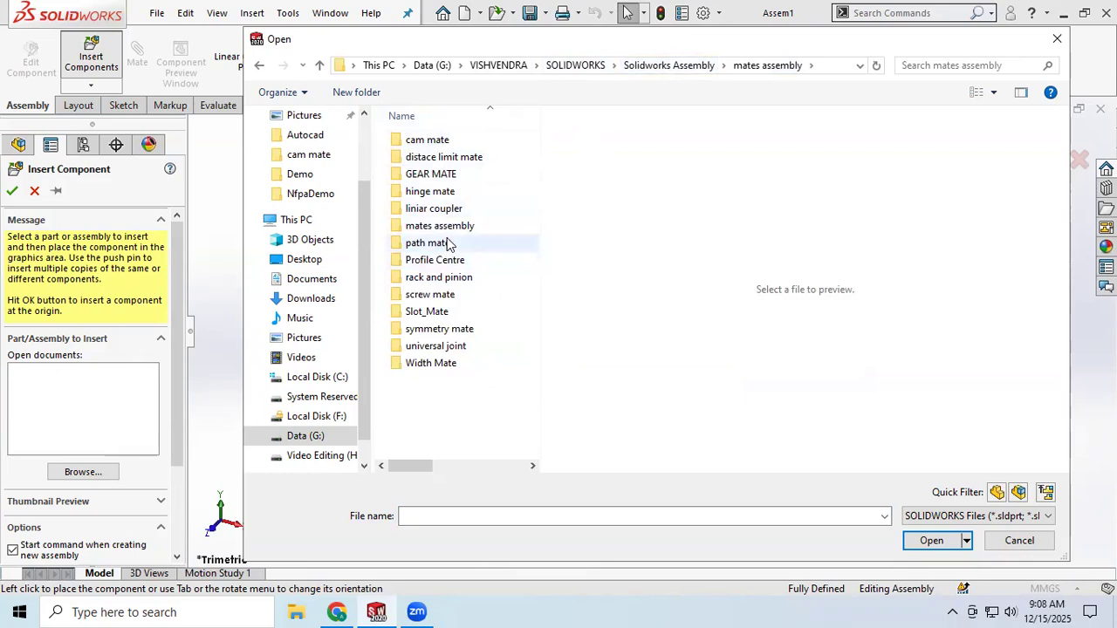
pyautogui.doubleClick(445, 294)
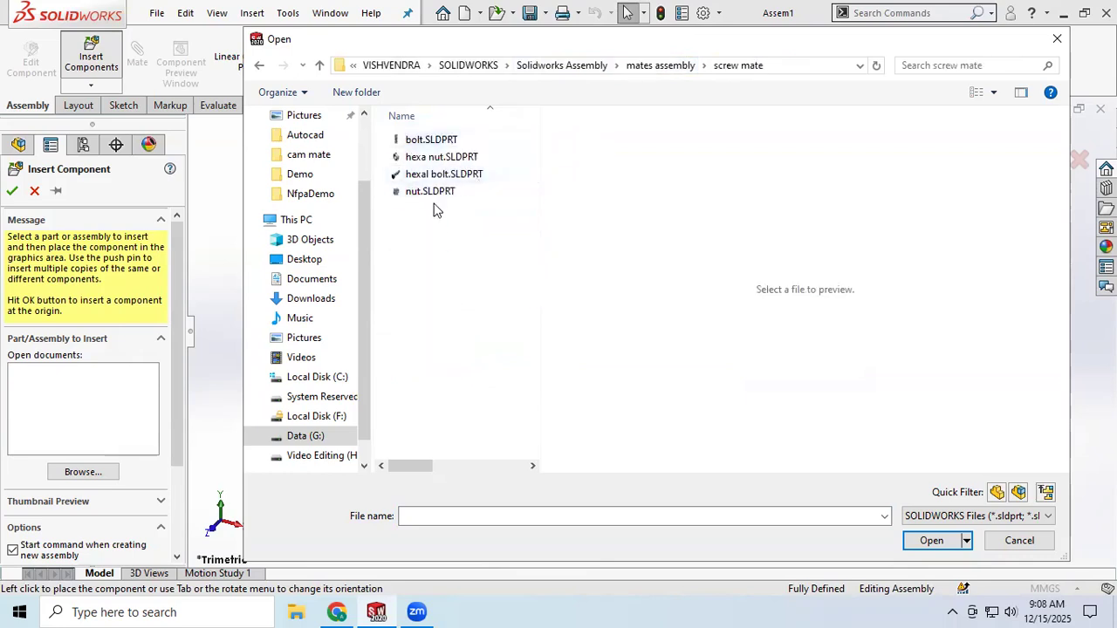
# Insert the hexal bolt part from the screw mate folder into the assembly.
pyautogui.click(449, 177)
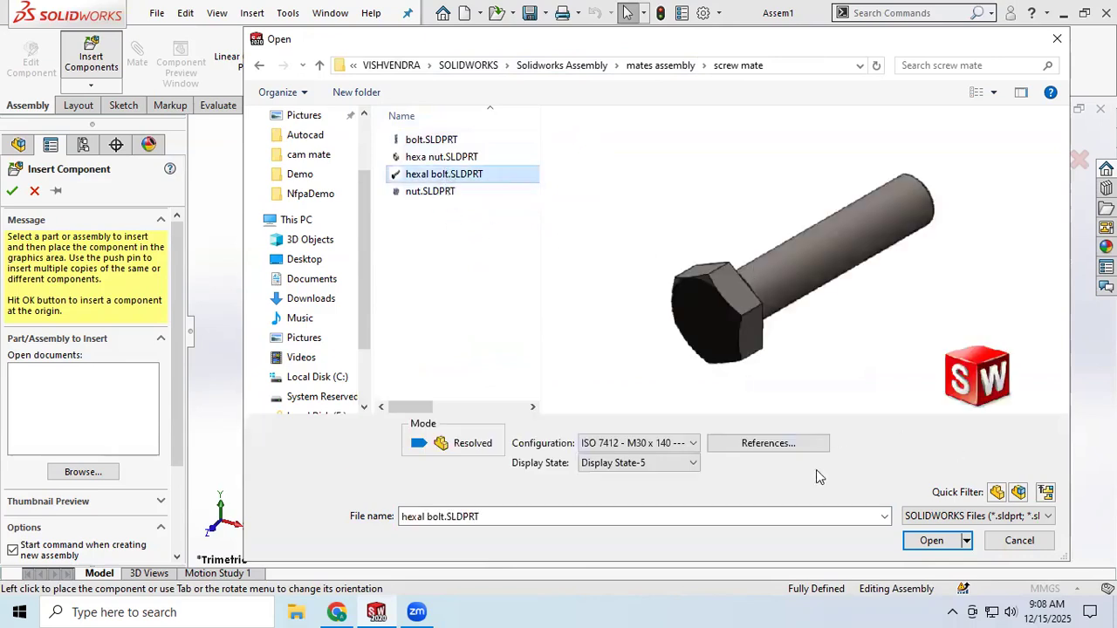
pyautogui.press('Return')
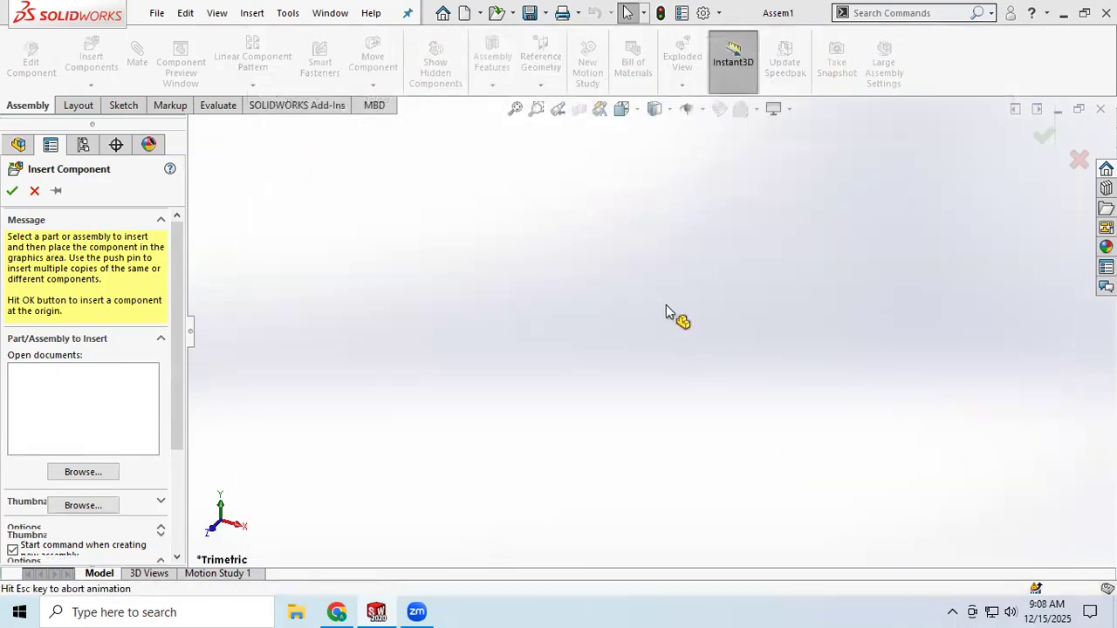
pyautogui.click(539, 323)
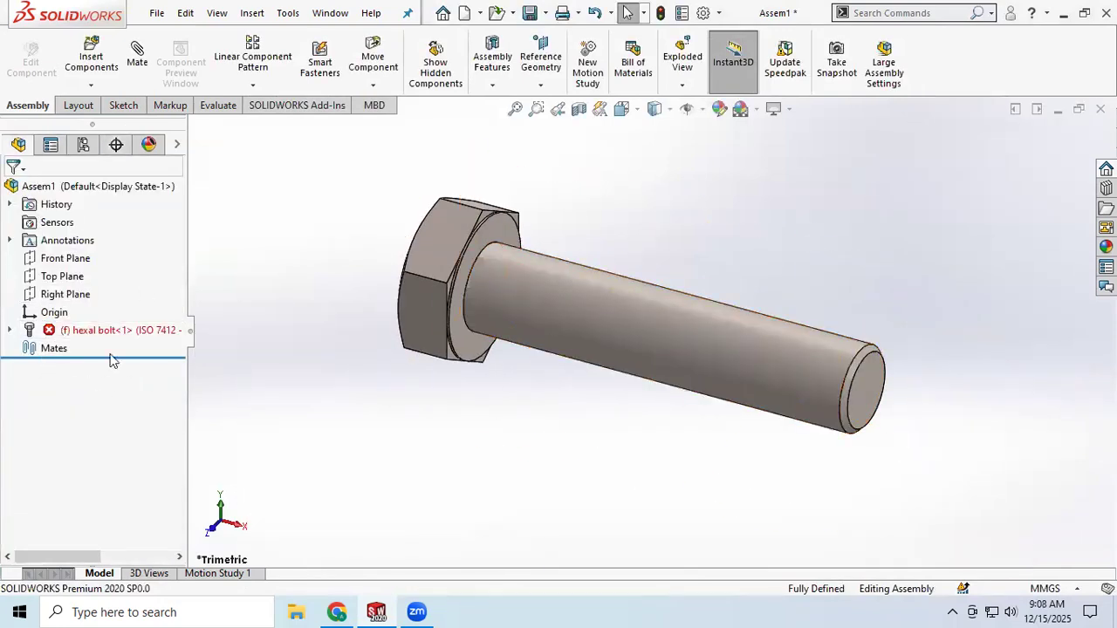
# Examine the standard and advanced mate types offered by the Mate command, then leave it without adding a mate.
pyautogui.click(147, 80)
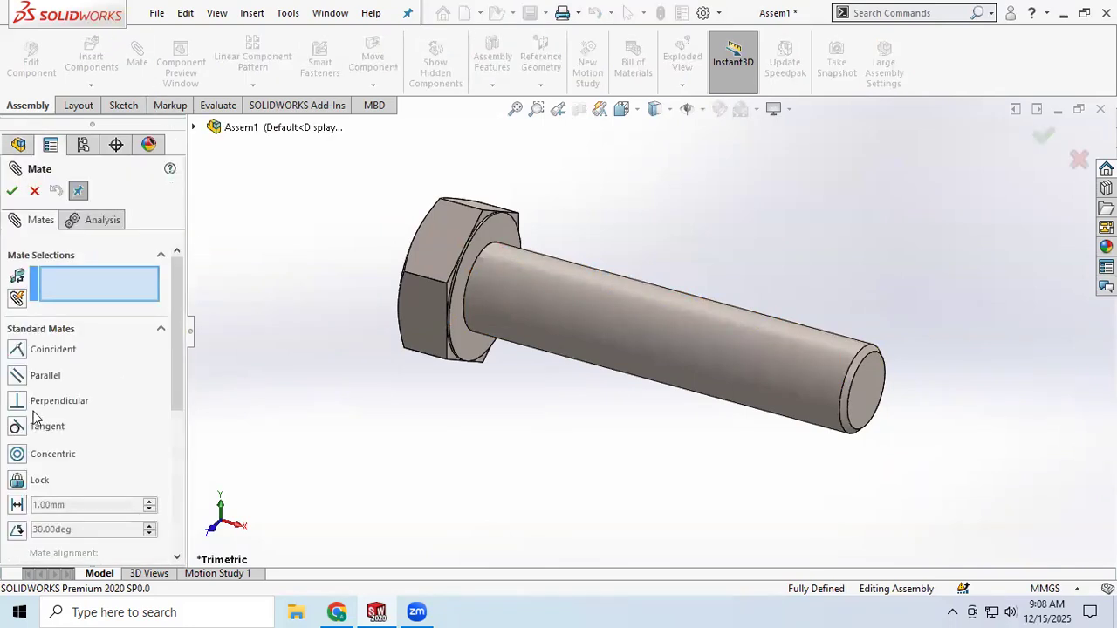
pyautogui.scroll(-2, 51, 360)
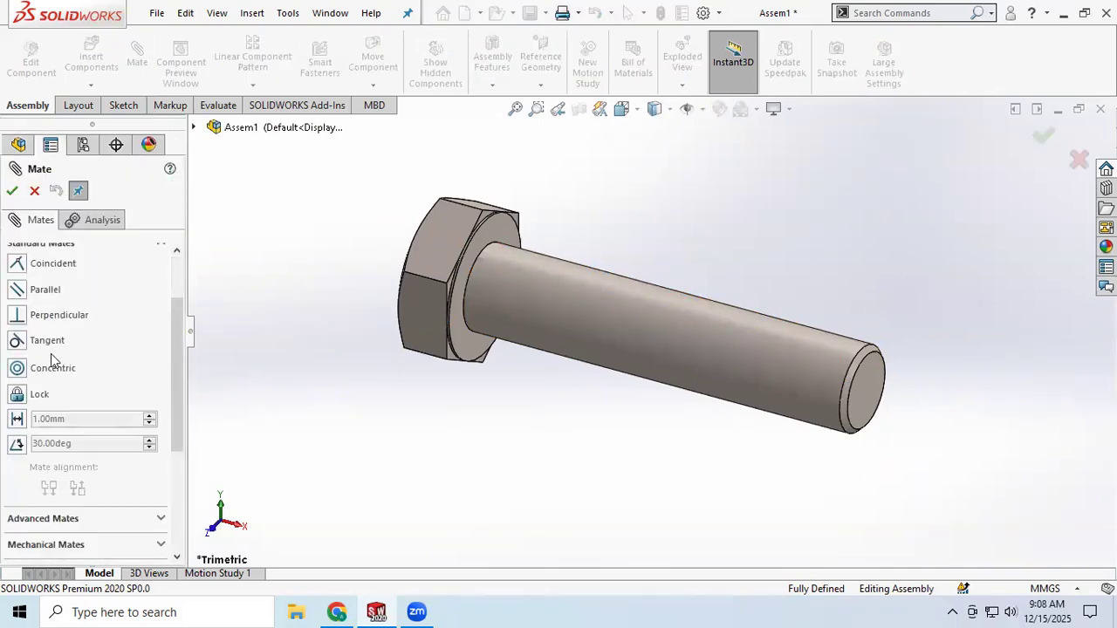
pyautogui.scroll(-2, 55, 356)
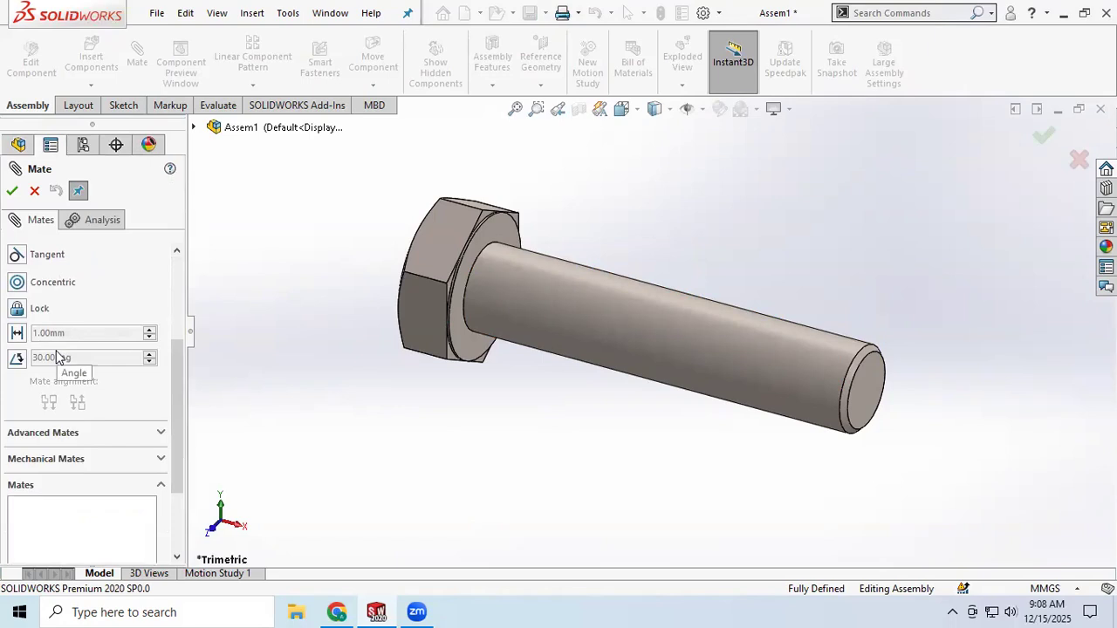
pyautogui.click(161, 432)
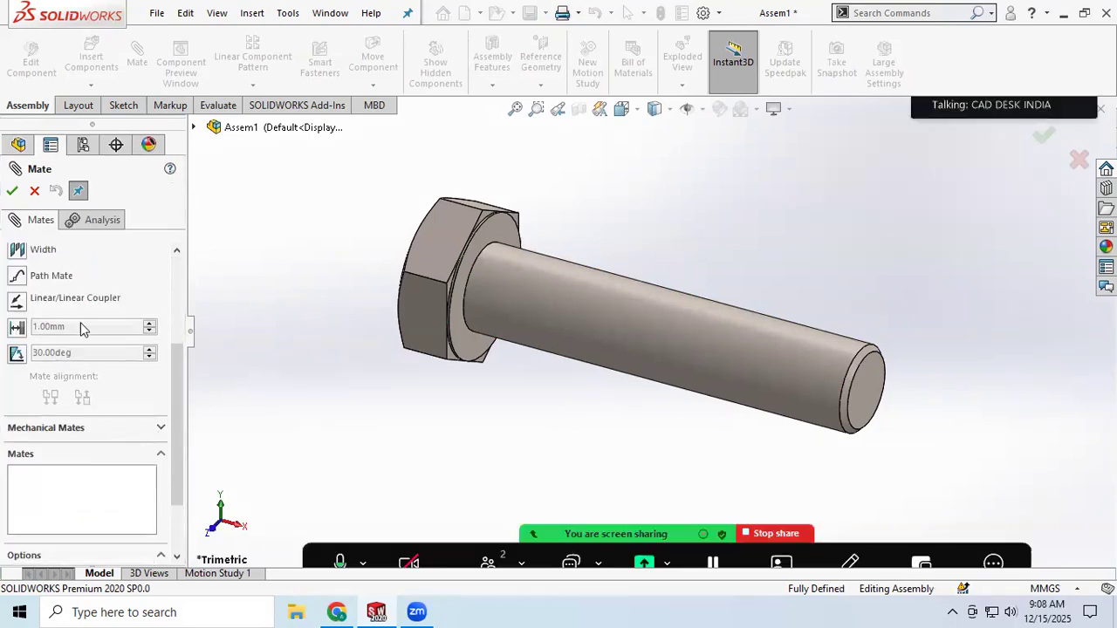
pyautogui.scroll(2, 95, 328)
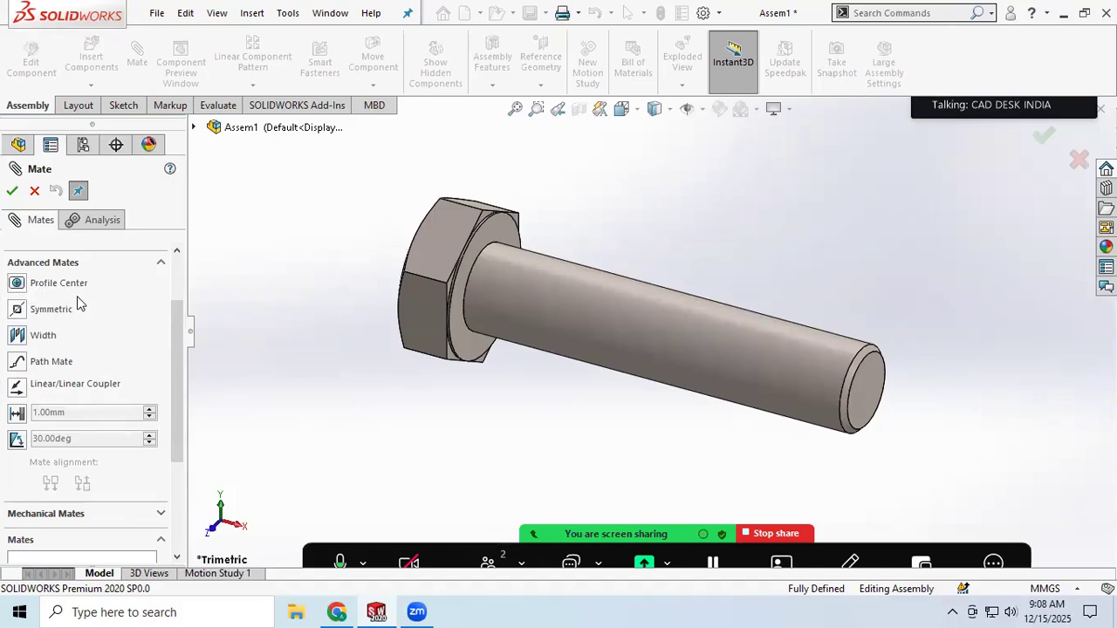
pyautogui.scroll(2, 79, 302)
pyautogui.scroll(-2, 60, 375)
pyautogui.moveTo(444, 369); pyautogui.dragTo(160, 354, button='middle')
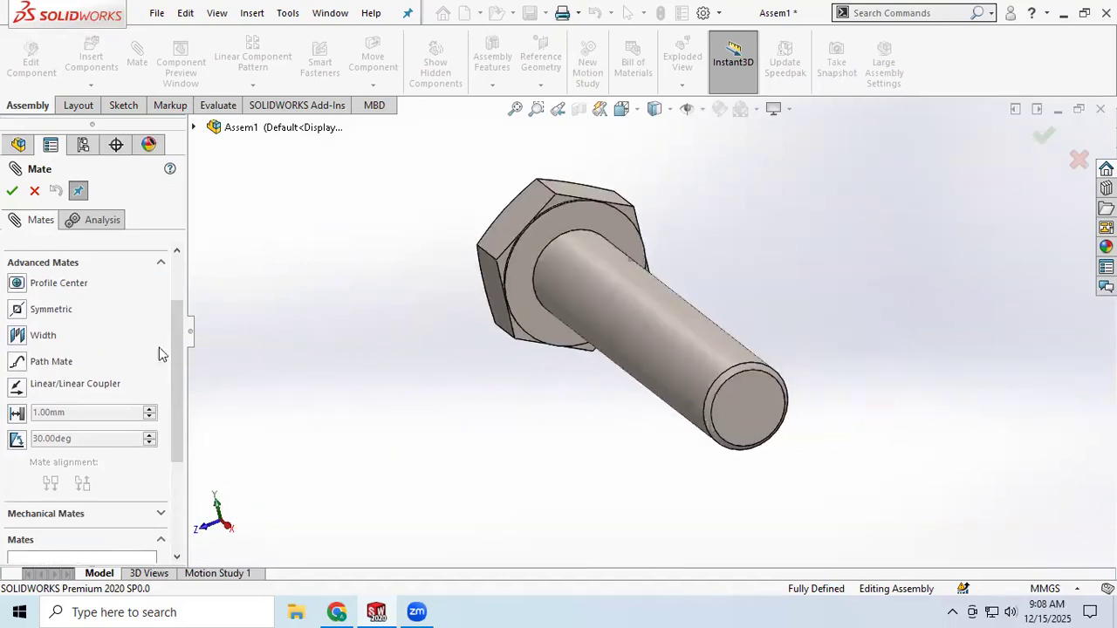
pyautogui.moveTo(433, 266); pyautogui.dragTo(512, 428, button='middle')
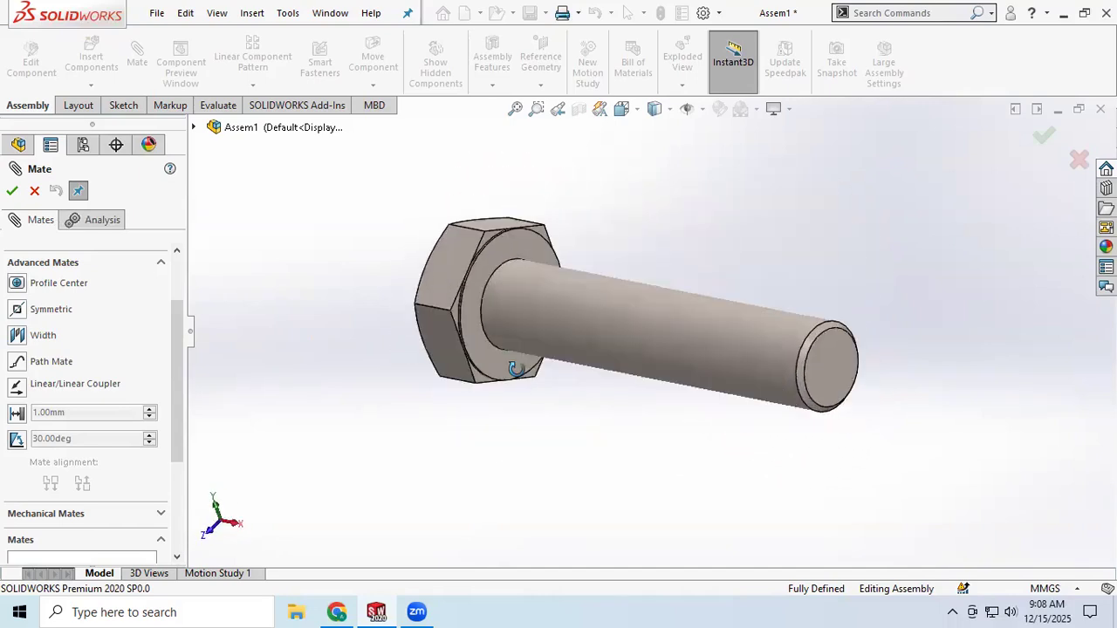
pyautogui.click(33, 190)
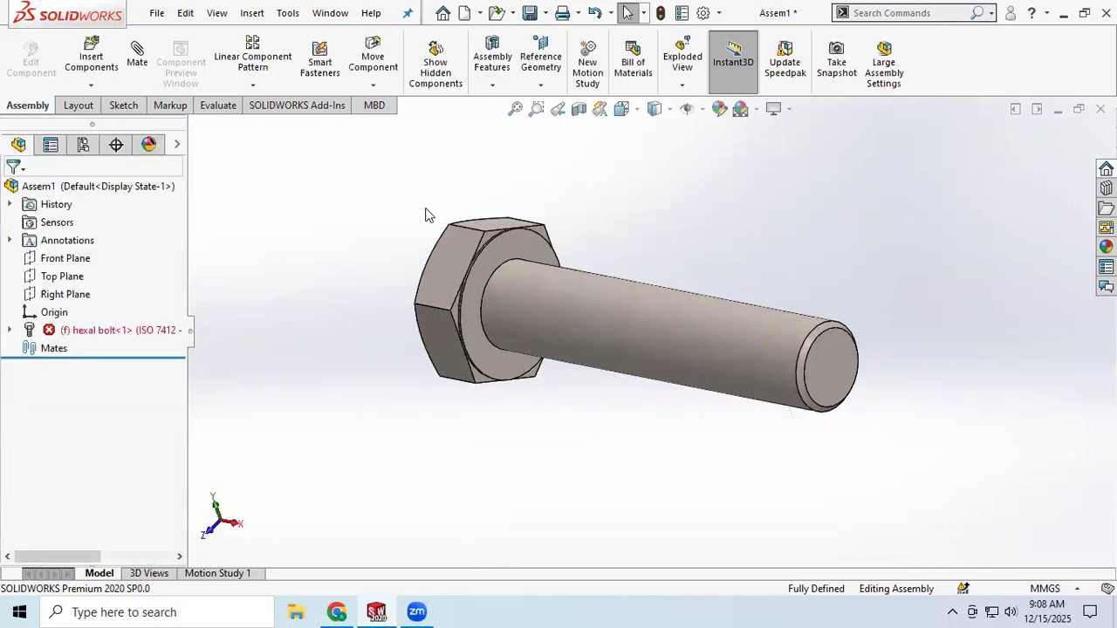
pyautogui.rightClick(94, 339)
pyautogui.click(76, 335)
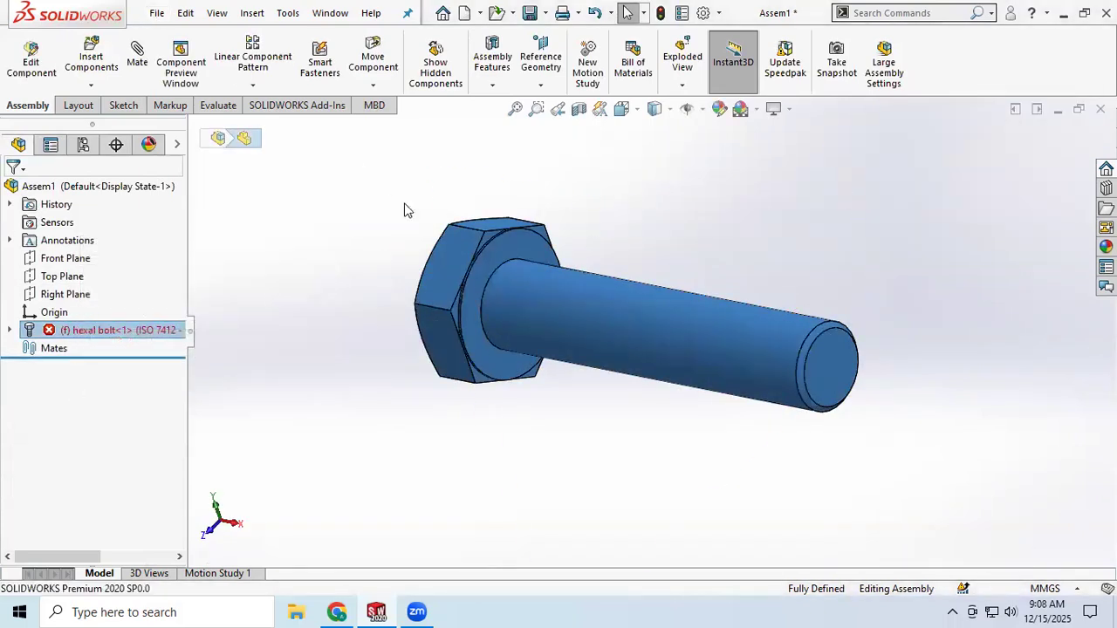
pyautogui.click(551, 302)
pyautogui.click(433, 293)
pyautogui.click(274, 304)
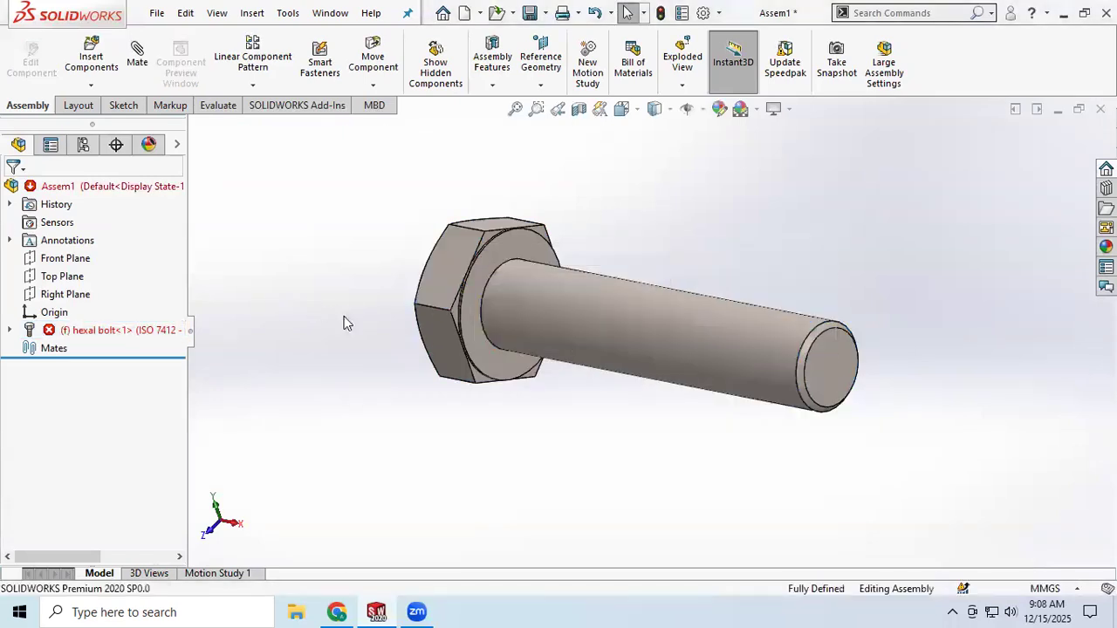
# Delete the hexal bolt component from the assembly.
pyautogui.click(138, 331)
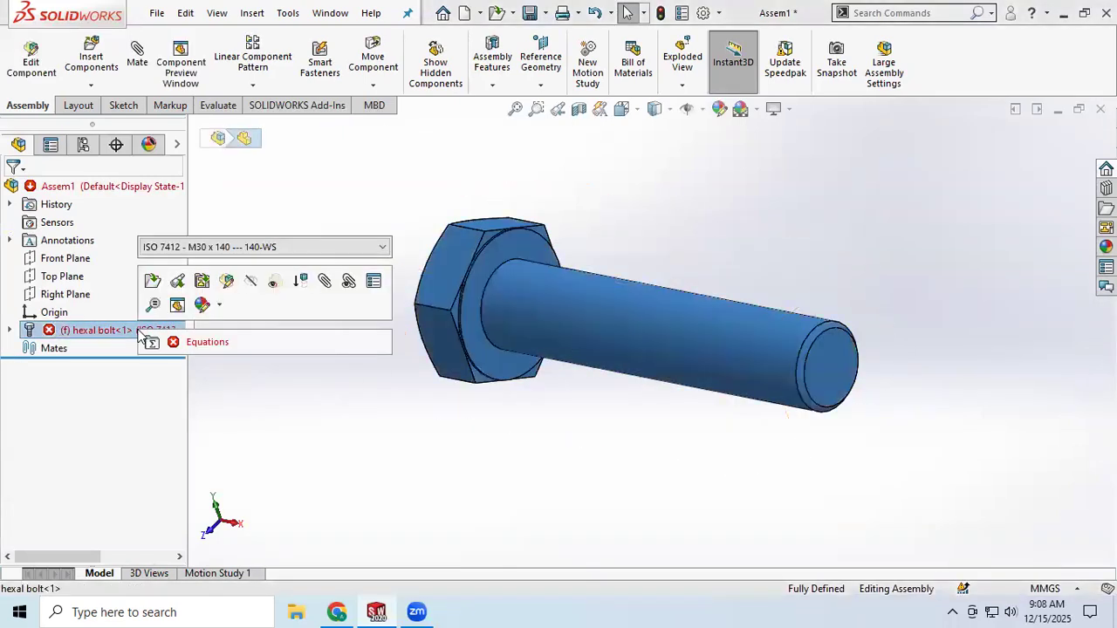
pyautogui.press('Delete')
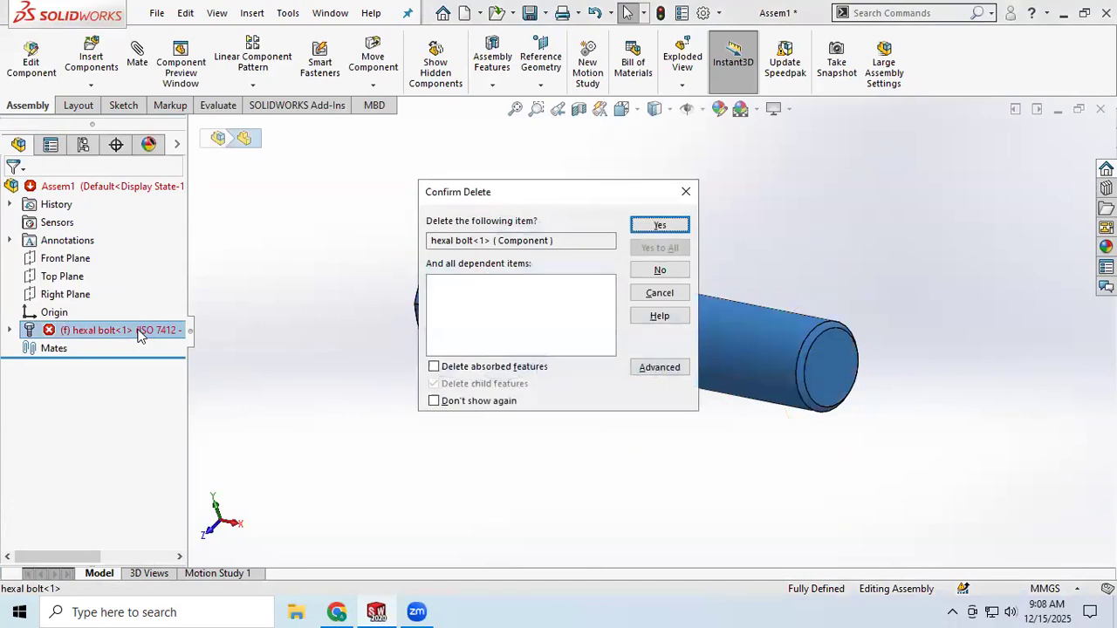
pyautogui.click(680, 224)
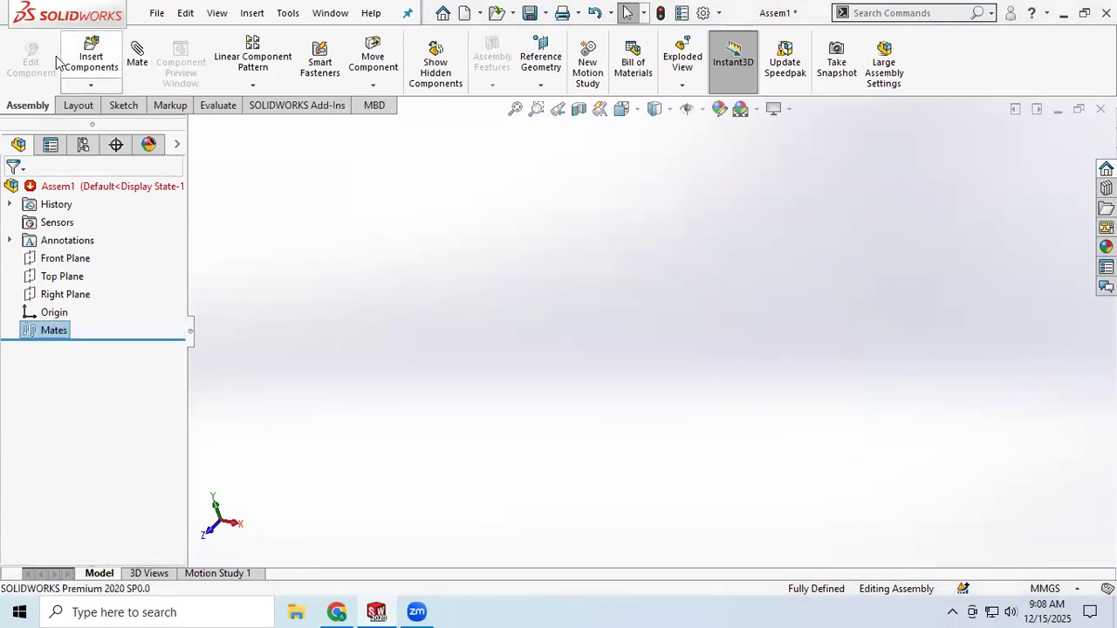
# Insert hexa nut with the ISO - 4034 - M36 - S configuration and place hexal bolt above and beside it.
pyautogui.click(92, 57)
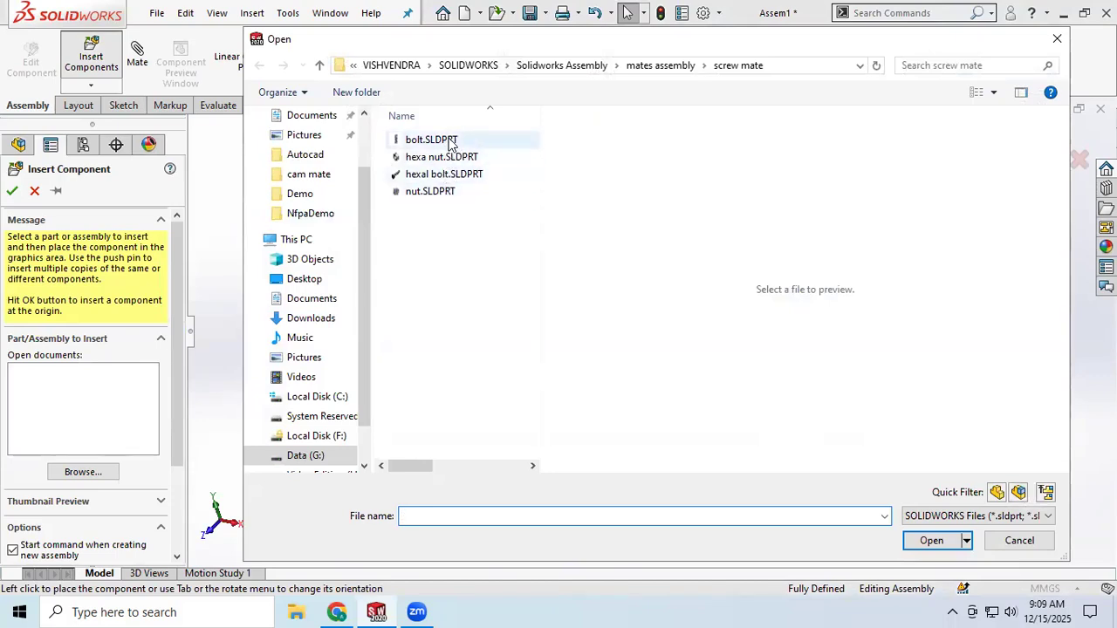
pyautogui.click(434, 175)
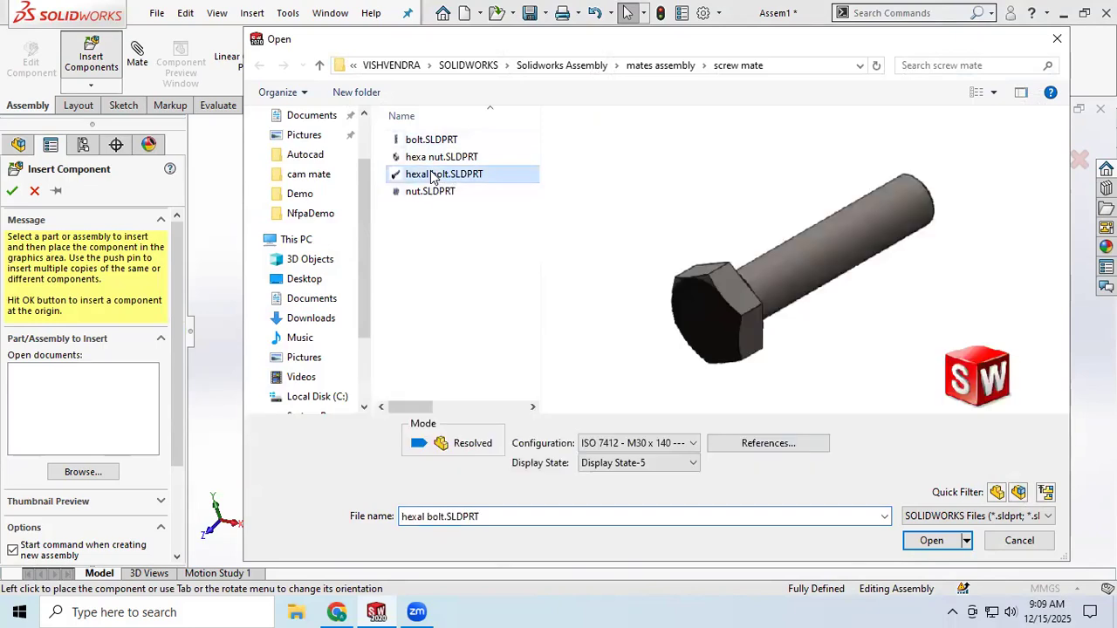
pyautogui.keyDown('ctrl'); pyautogui.click(437, 158); pyautogui.keyUp('ctrl')
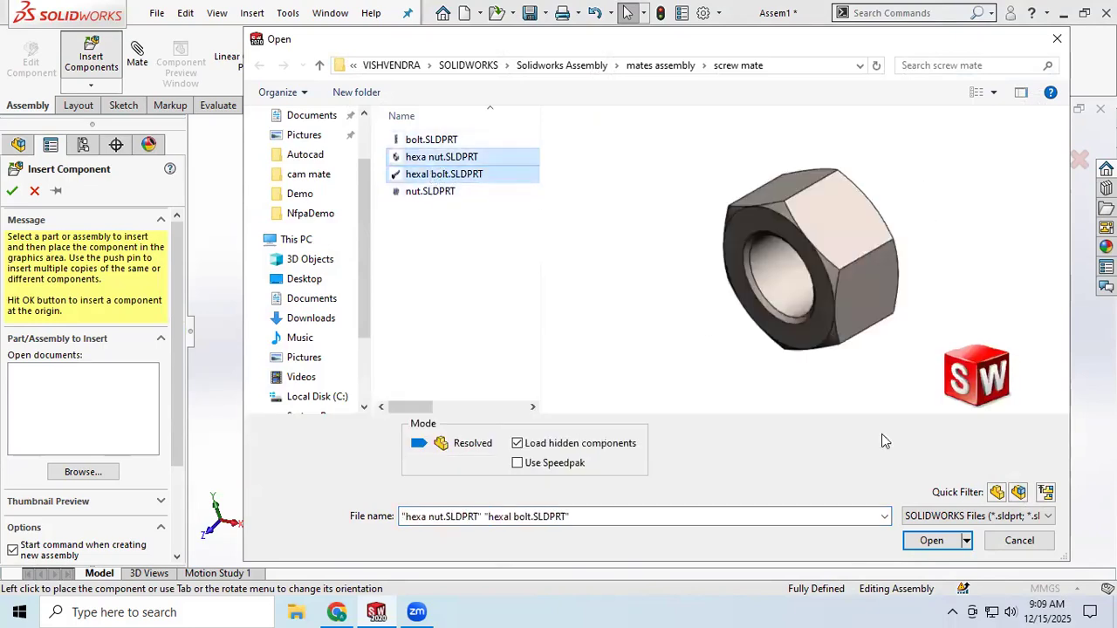
pyautogui.click(929, 538)
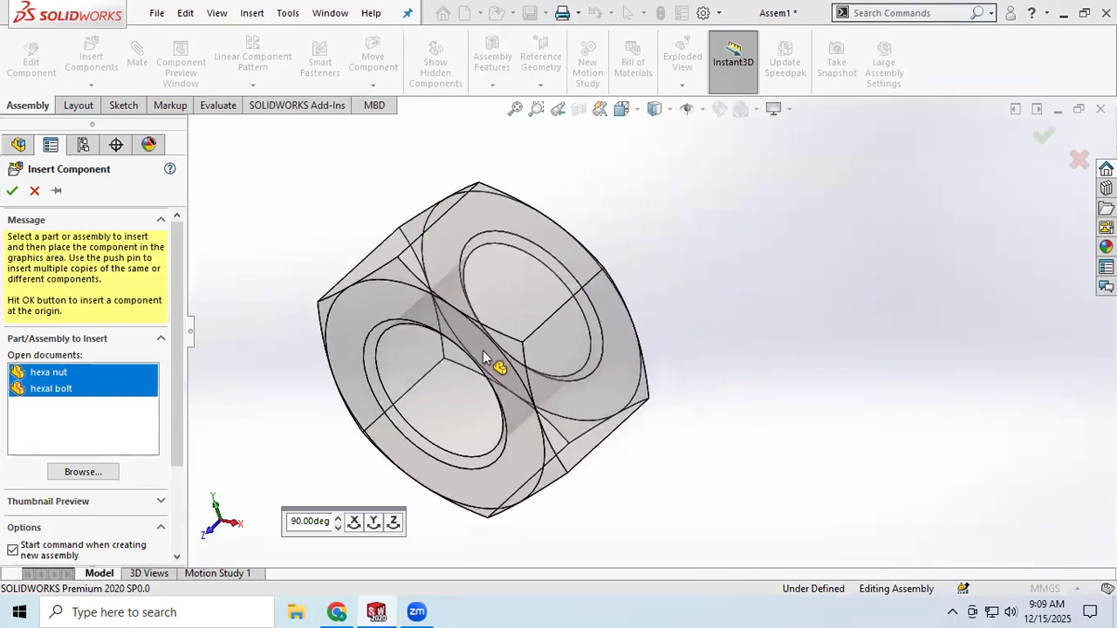
pyautogui.click(486, 354)
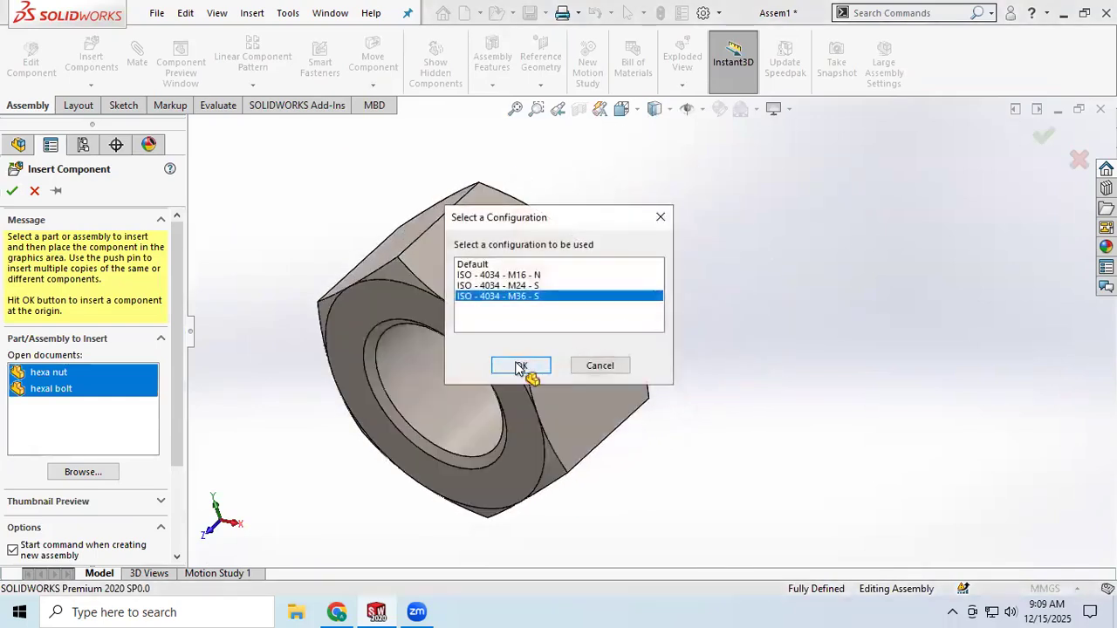
pyautogui.click(520, 365)
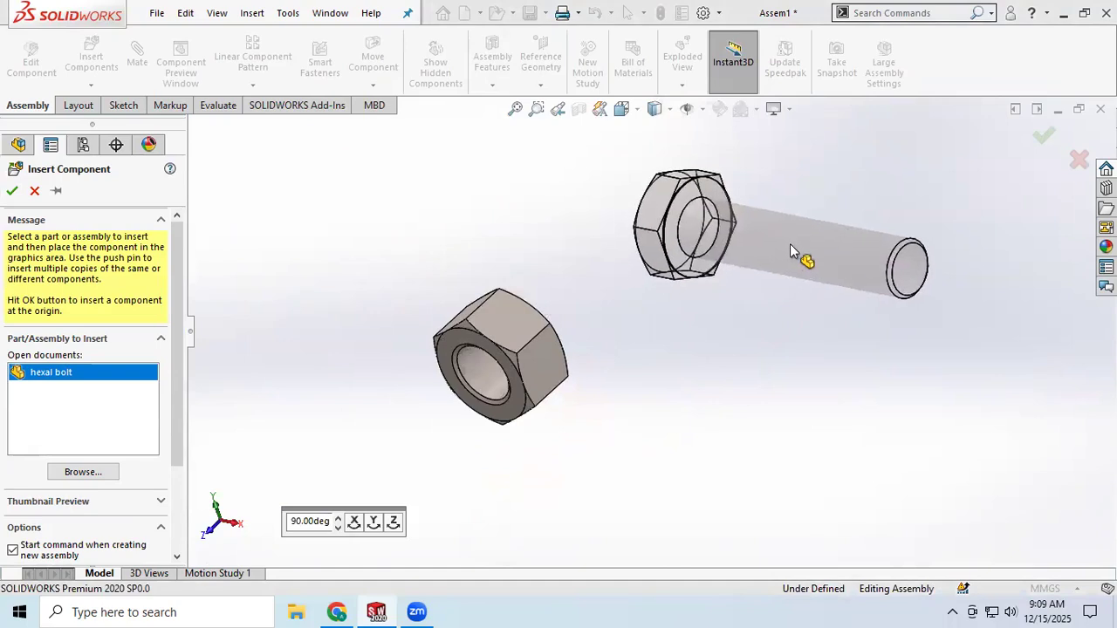
pyautogui.click(728, 229)
pyautogui.click(527, 373)
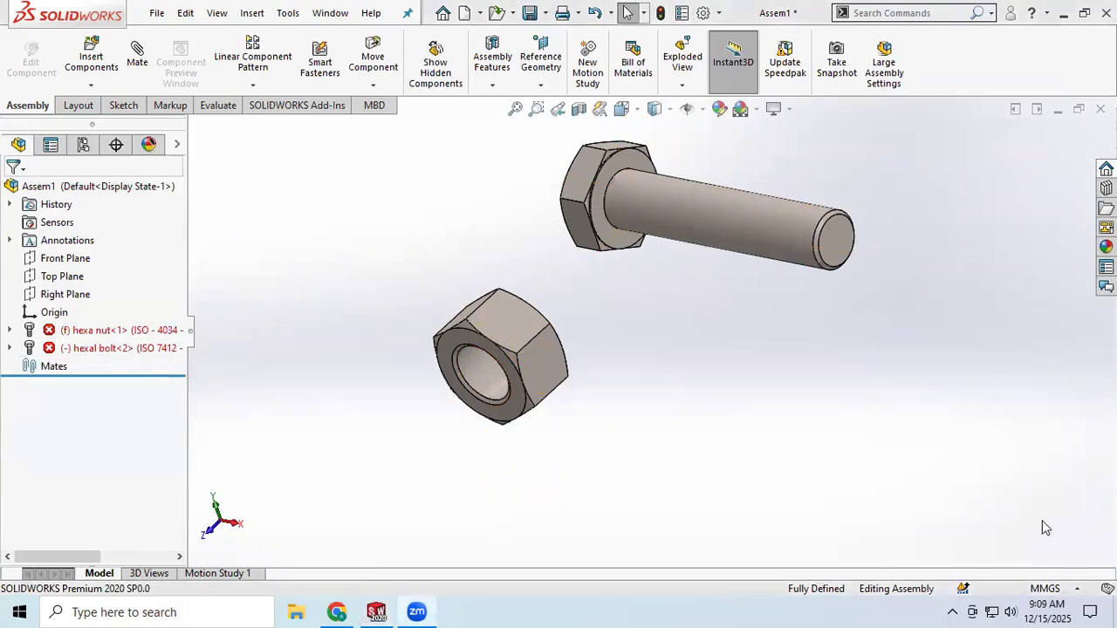
# Try to add a Profile Center mate between the hexa nut's hole and the hexal bolt's shank.
pyautogui.scroll(2, 566, 381)
pyautogui.scroll(-3, 566, 380)
pyautogui.scroll(4, 643, 370)
pyautogui.scroll(-3, 810, 247)
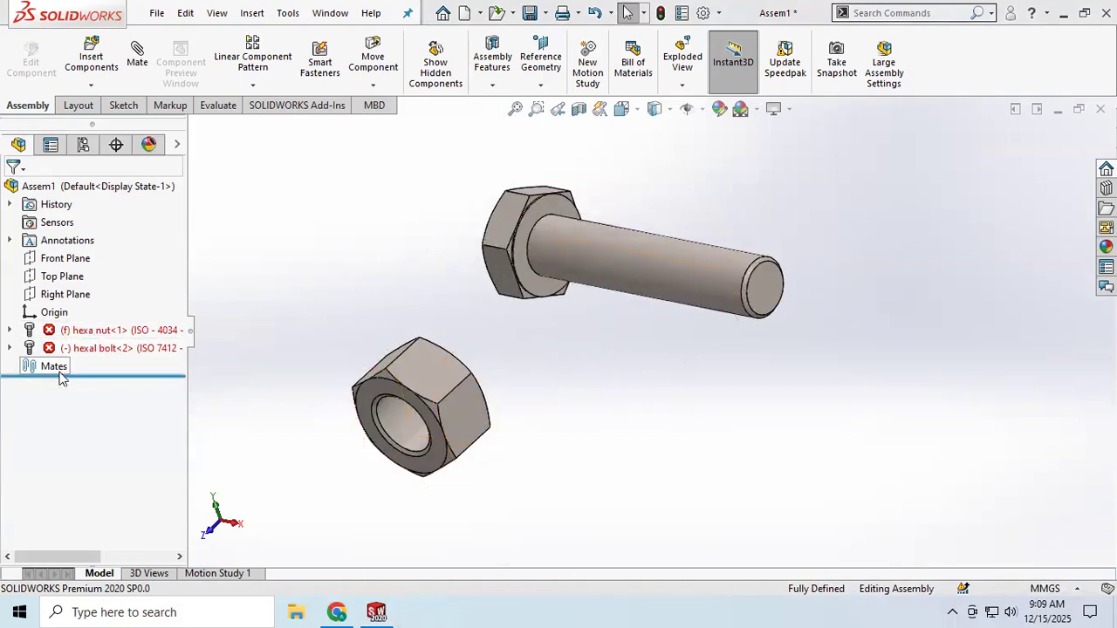
pyautogui.click(137, 52)
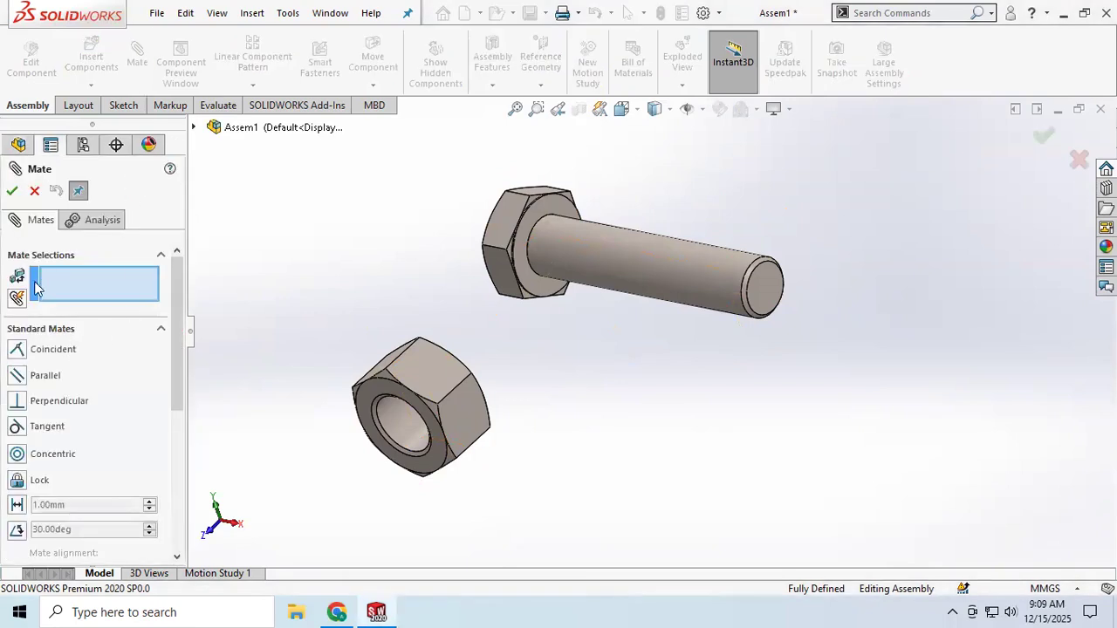
pyautogui.scroll(-5, 53, 408)
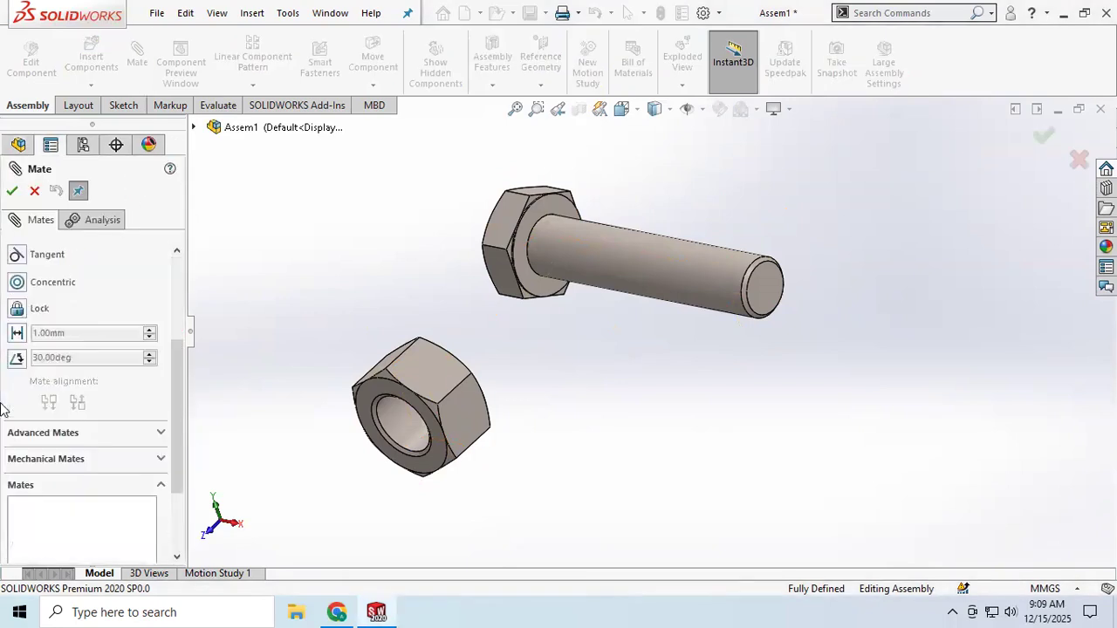
pyautogui.click(160, 316)
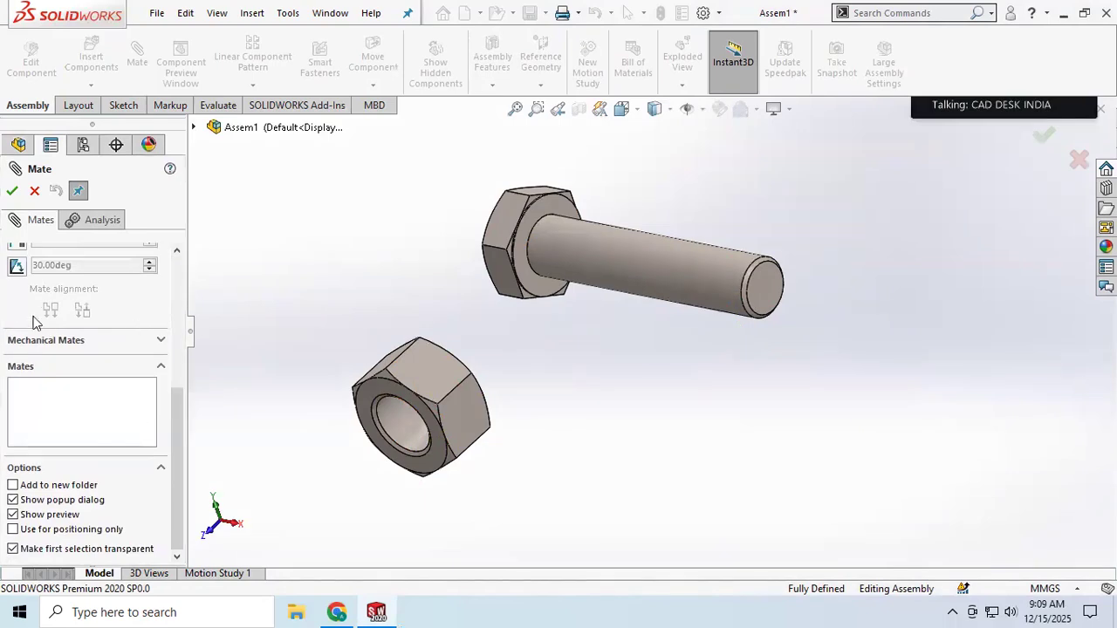
pyautogui.scroll(5, 74, 316)
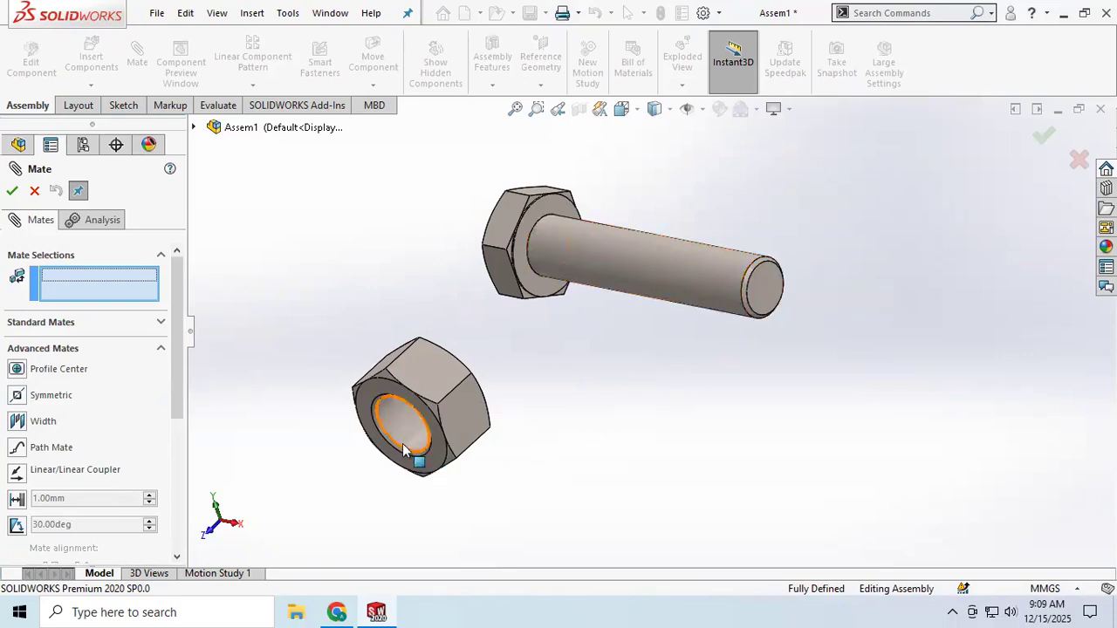
pyautogui.click(56, 371)
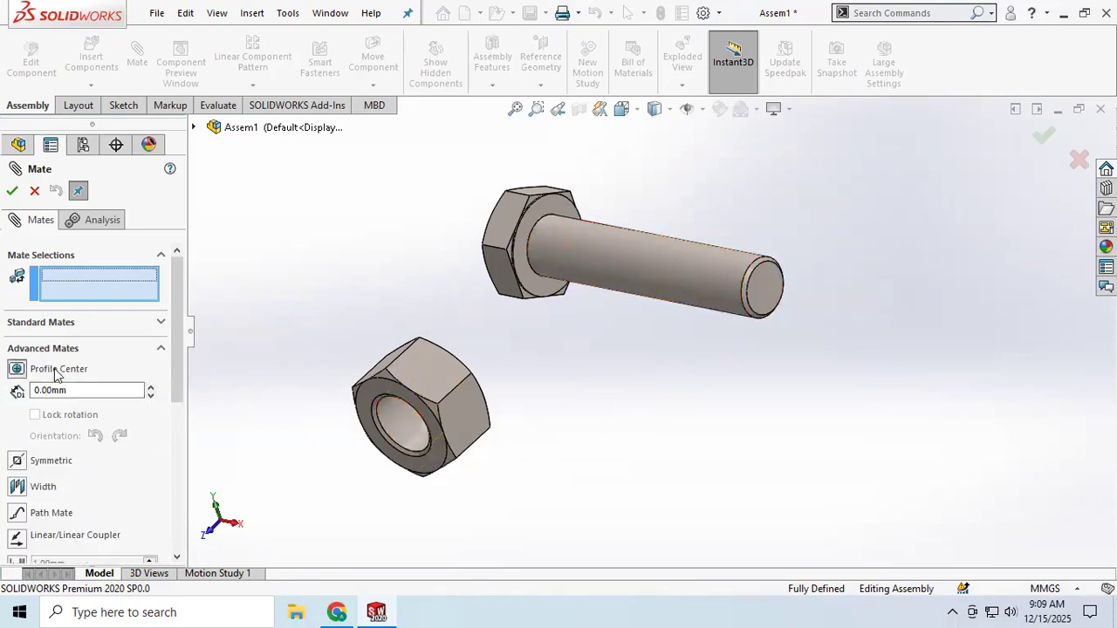
pyautogui.click(402, 437)
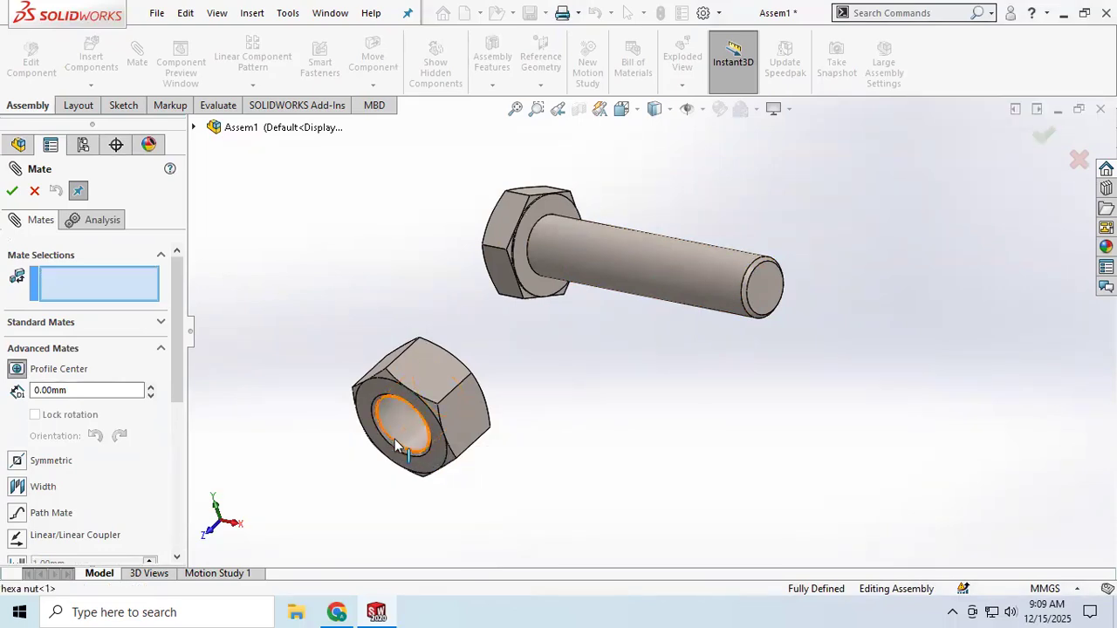
pyautogui.click(684, 293)
pyautogui.click(34, 190)
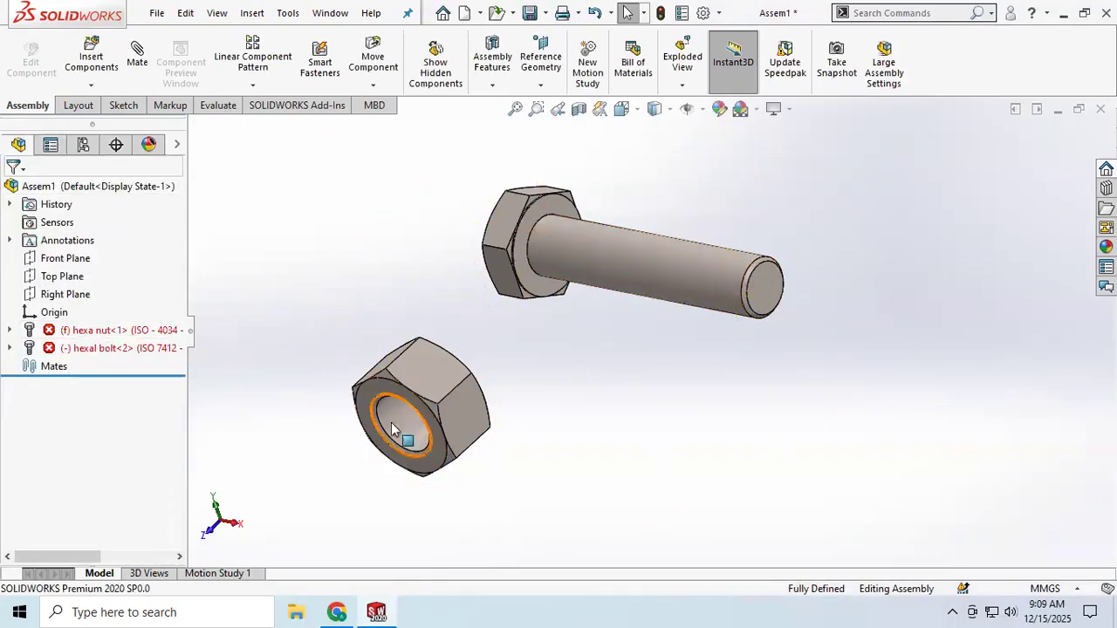
# Delete the hexa nut and hexal bolt components from the assembly.
pyautogui.click(103, 332)
pyautogui.press('Delete')
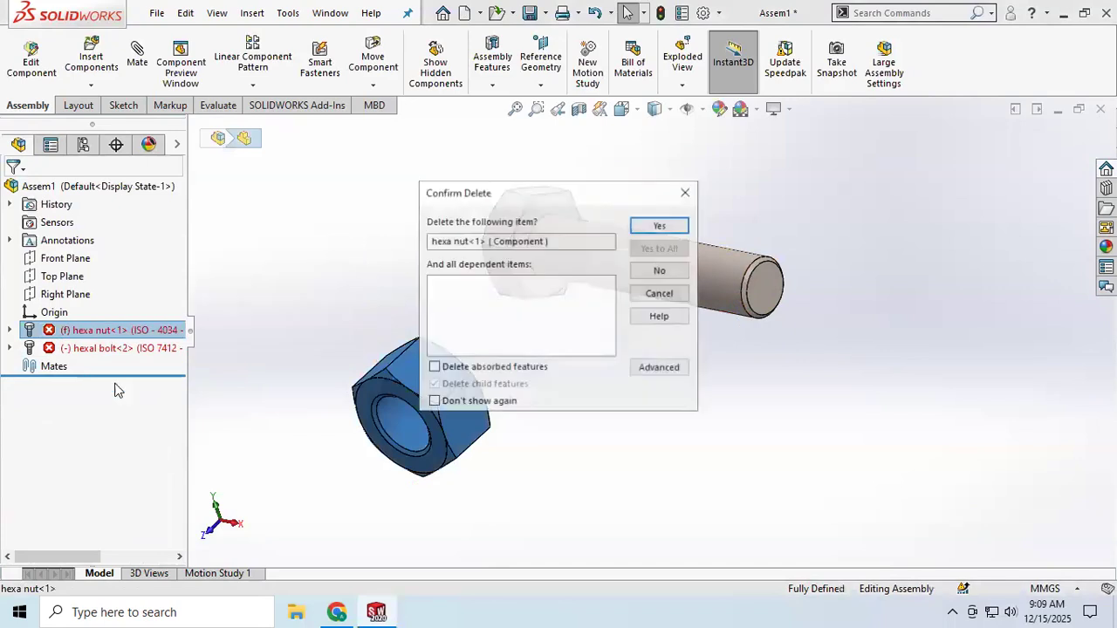
pyautogui.click(660, 225)
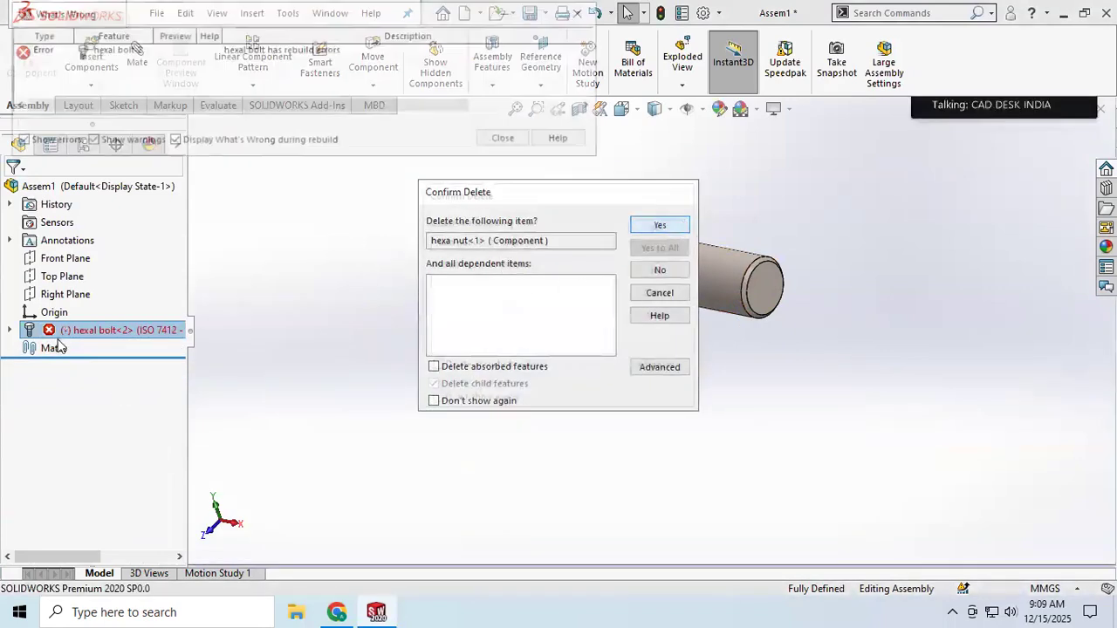
pyautogui.click(507, 140)
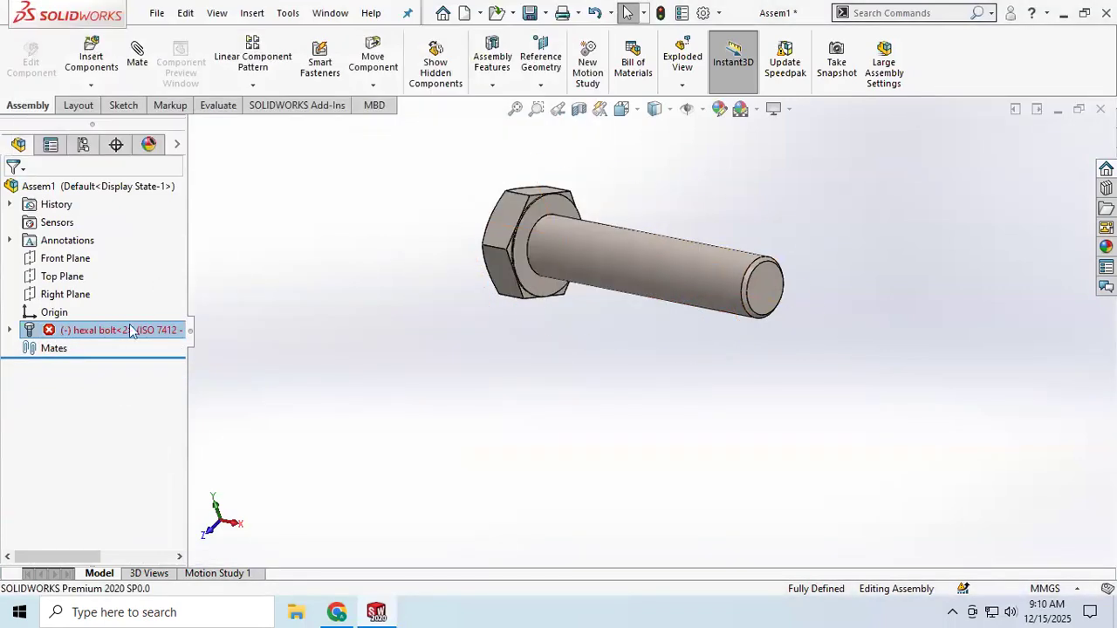
pyautogui.click(128, 330)
pyautogui.press('Delete')
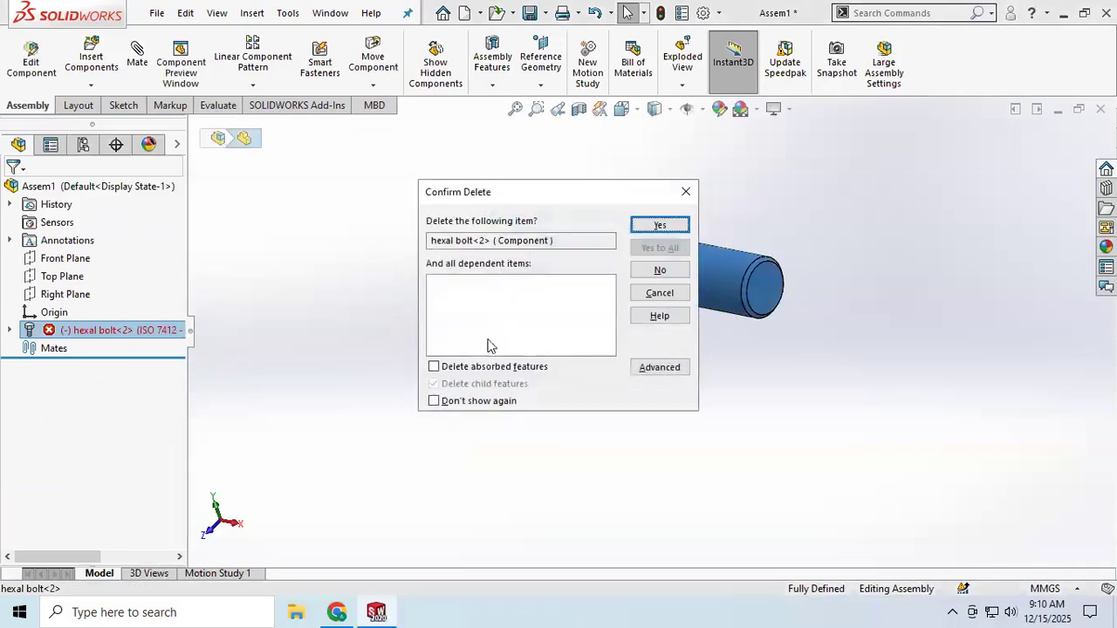
pyautogui.click(660, 227)
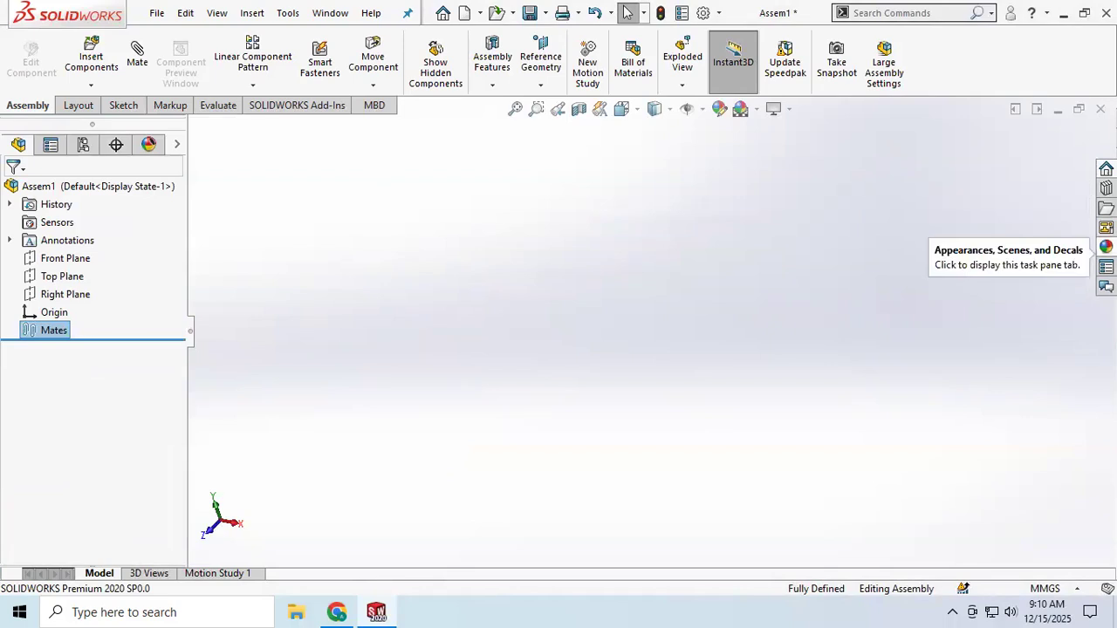
# Examine the appearance and decal categories, the Metal appearances, the SOLIDWORKS resources and the file locations.
pyautogui.click(1106, 247)
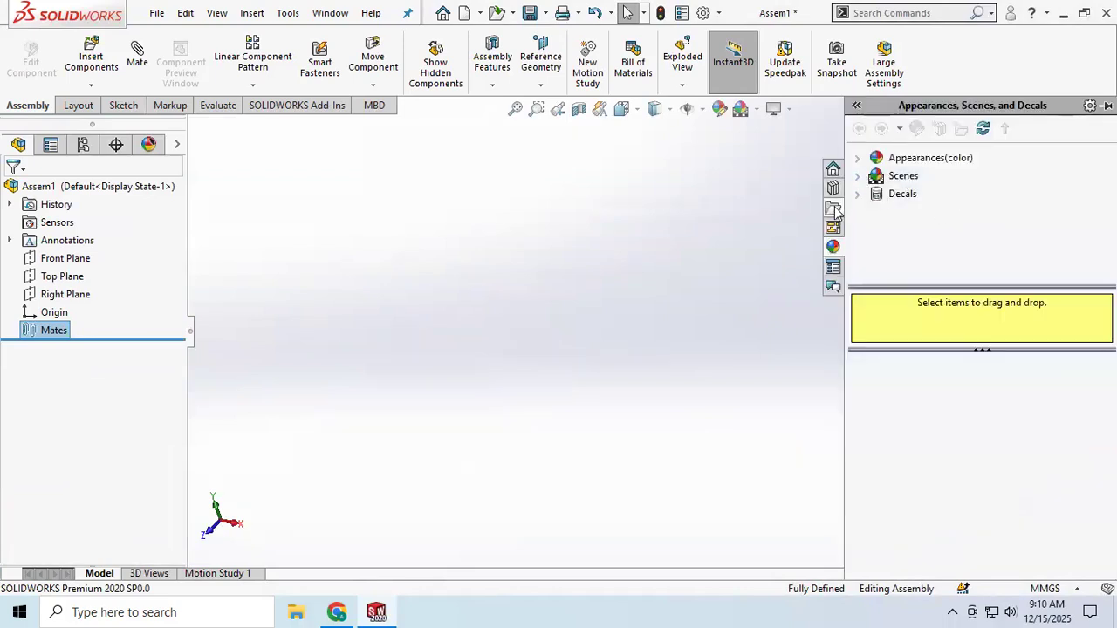
pyautogui.click(858, 160)
pyautogui.scroll(-3, 942, 220)
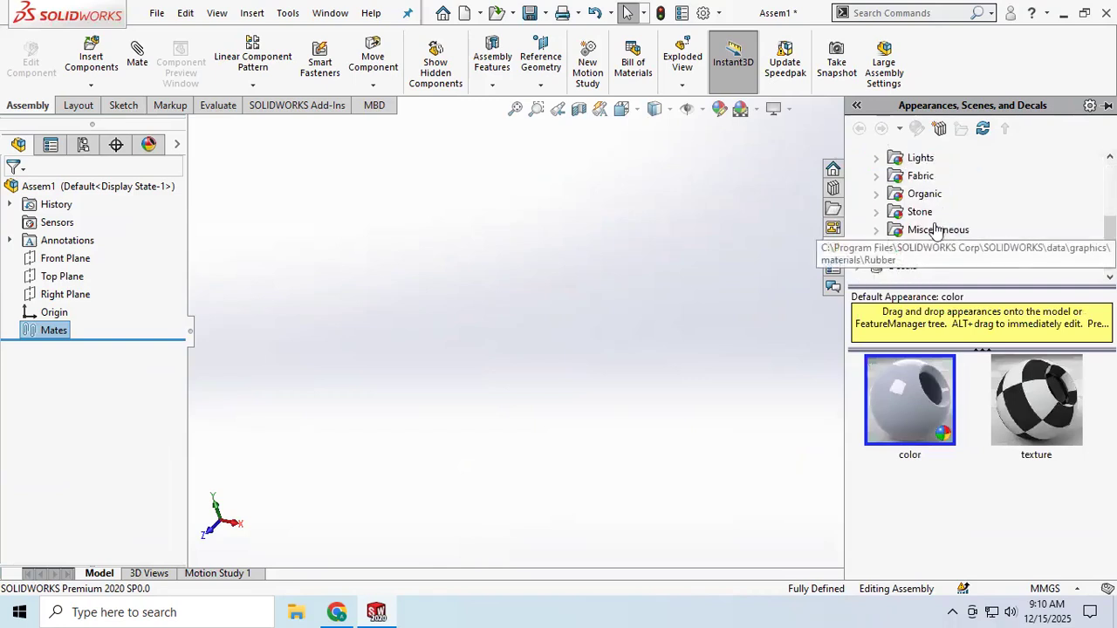
pyautogui.click(858, 265)
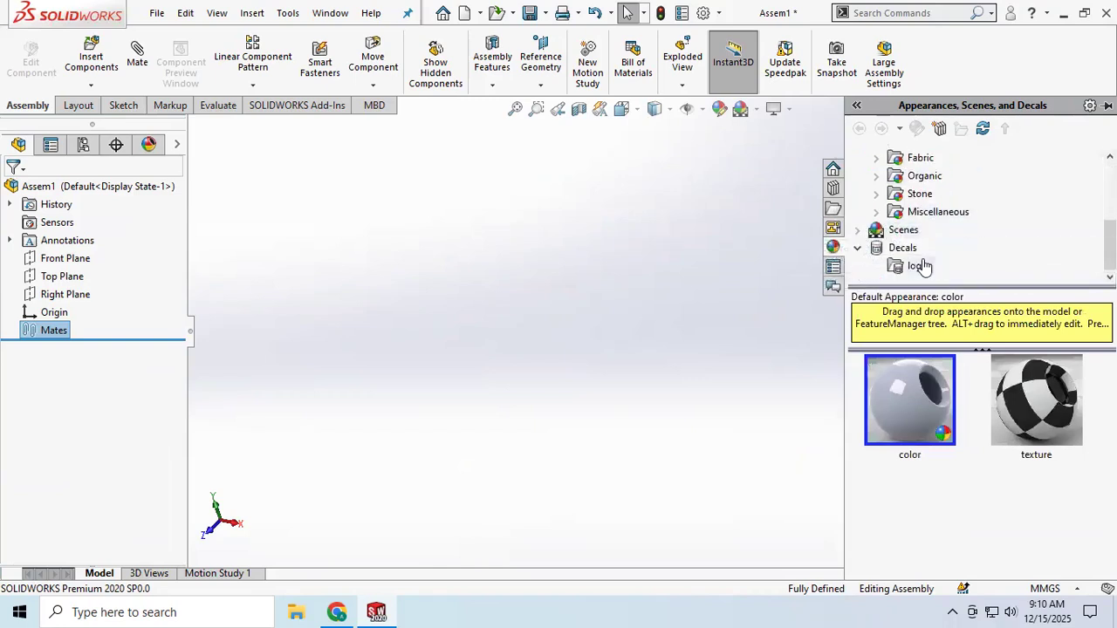
pyautogui.scroll(3, 916, 227)
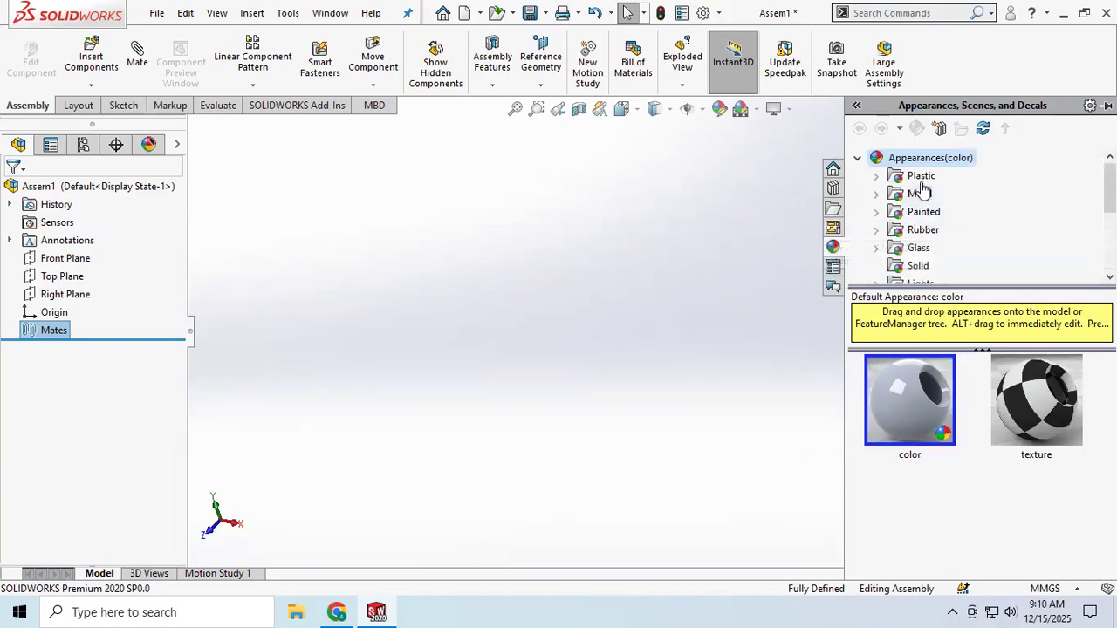
pyautogui.click(921, 194)
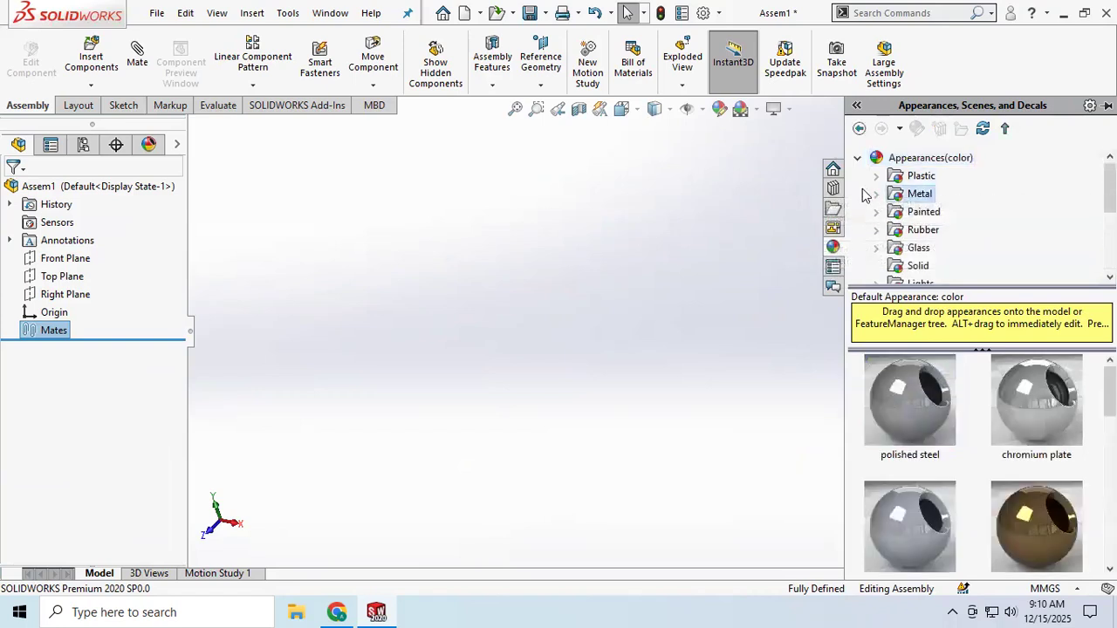
pyautogui.click(832, 169)
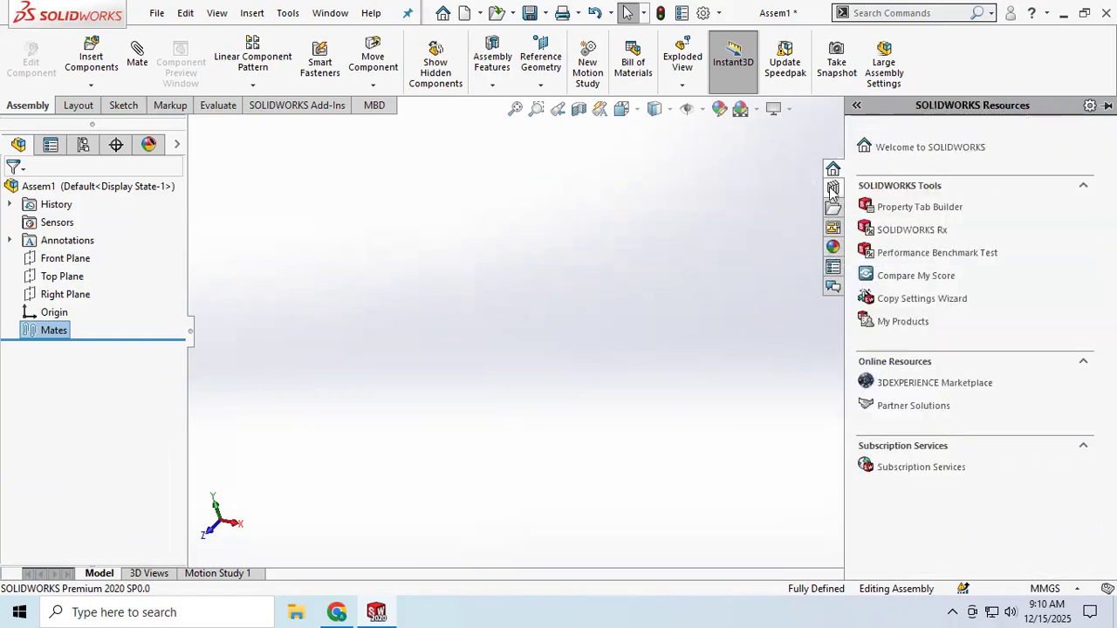
pyautogui.click(832, 188)
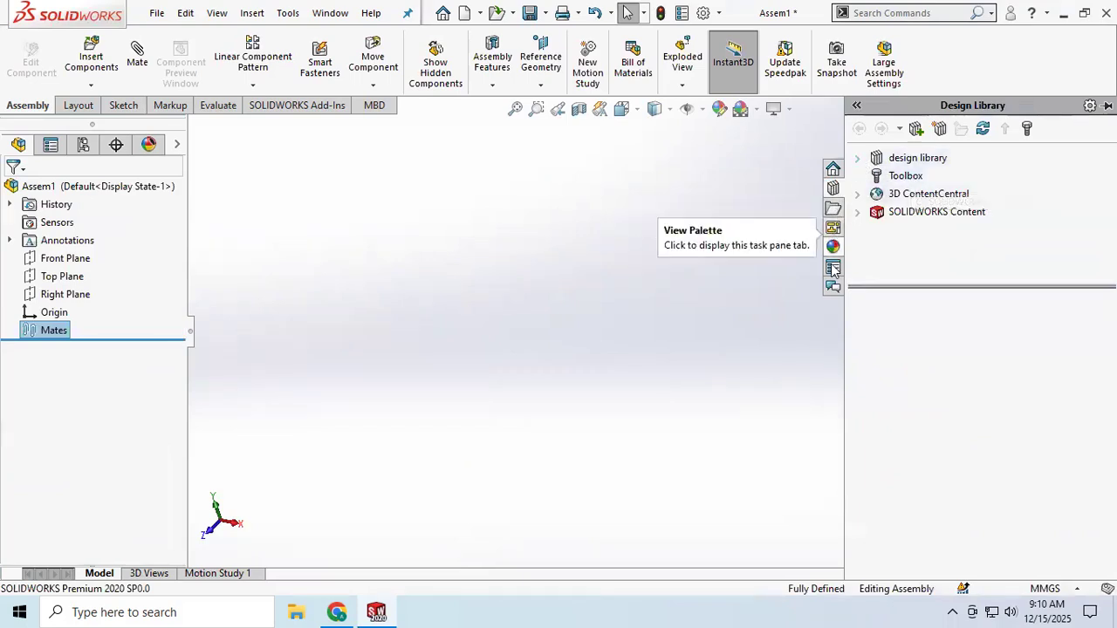
pyautogui.click(834, 210)
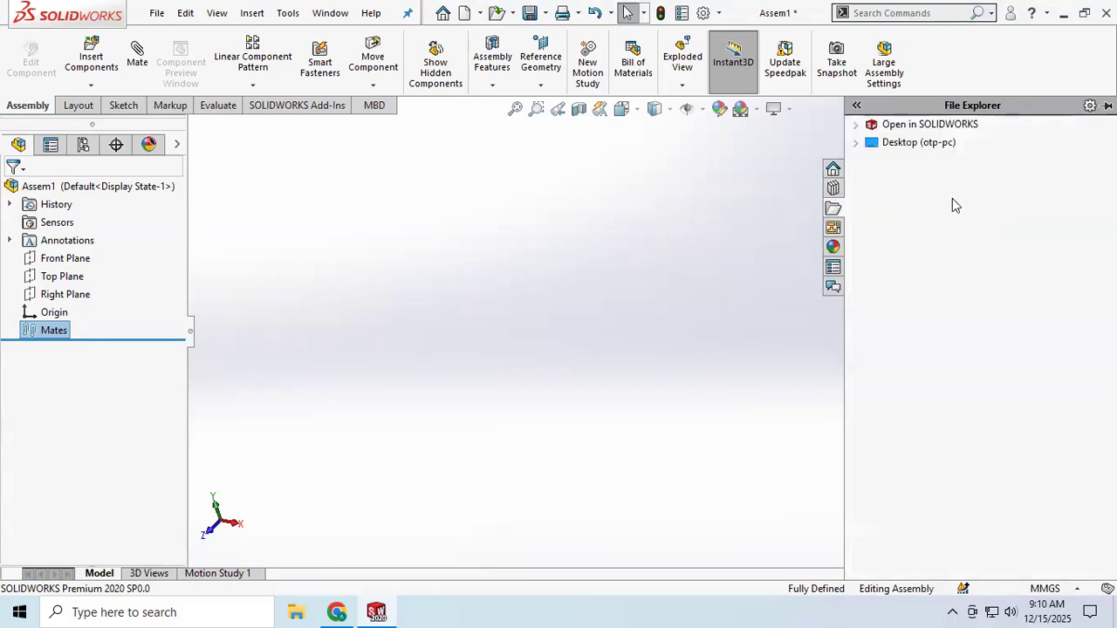
# Add in Toolbox from the Design Library.
pyautogui.click(834, 189)
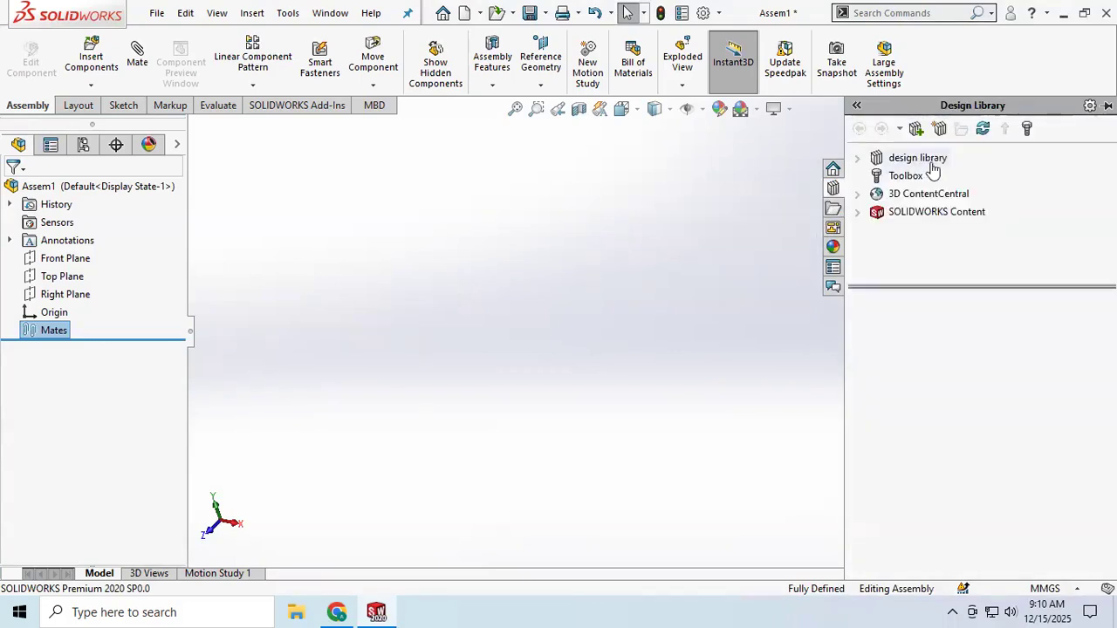
pyautogui.click(905, 175)
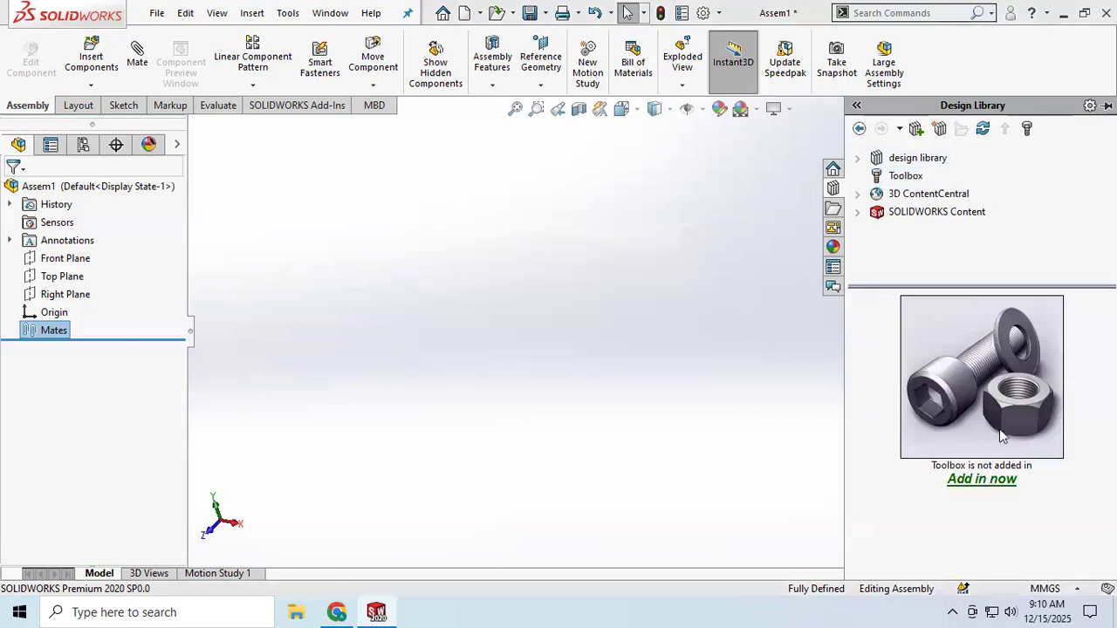
pyautogui.click(980, 476)
# Browse the Toolbox standards and open the ISO folder.
pyautogui.scroll(-3, 926, 431)
pyautogui.scroll(3, 927, 431)
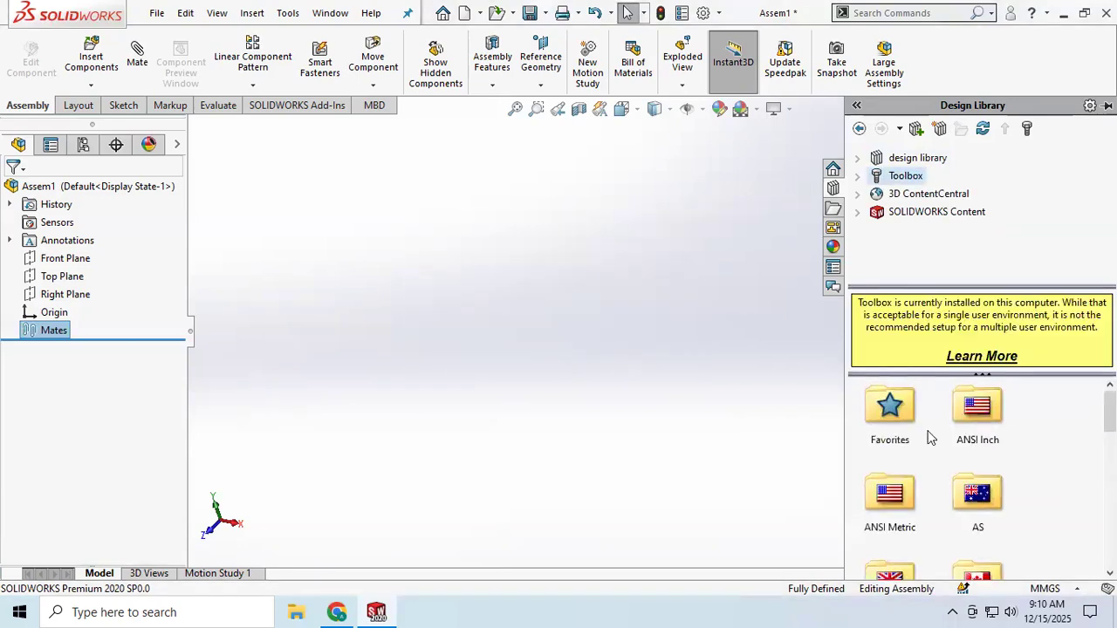
pyautogui.scroll(-5, 927, 432)
pyautogui.scroll(-3, 930, 437)
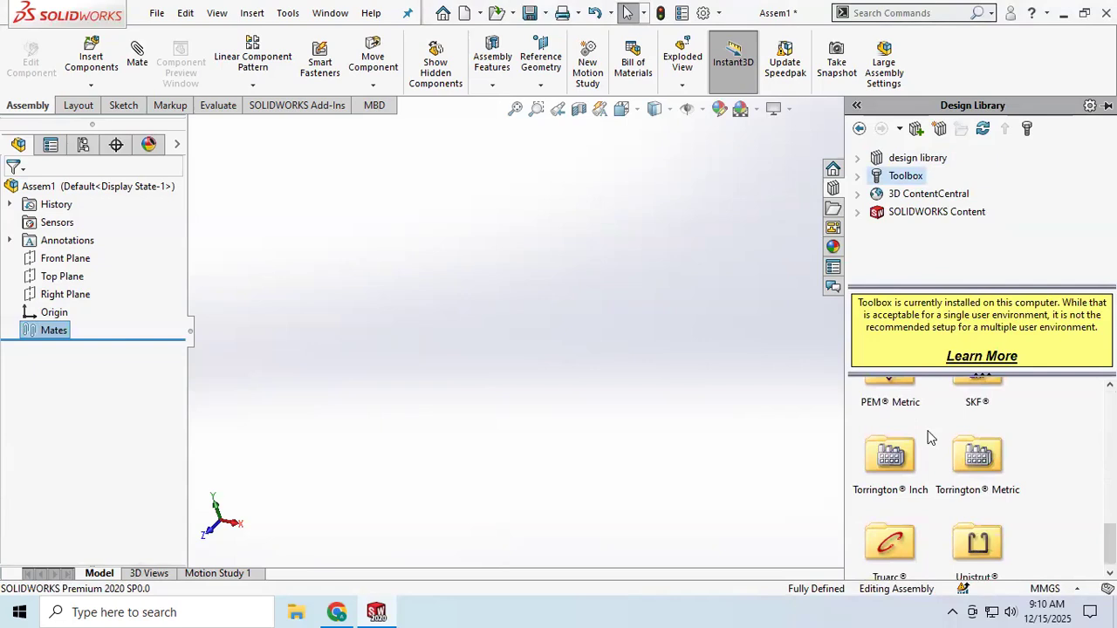
pyautogui.scroll(3, 930, 438)
pyautogui.scroll(5, 932, 478)
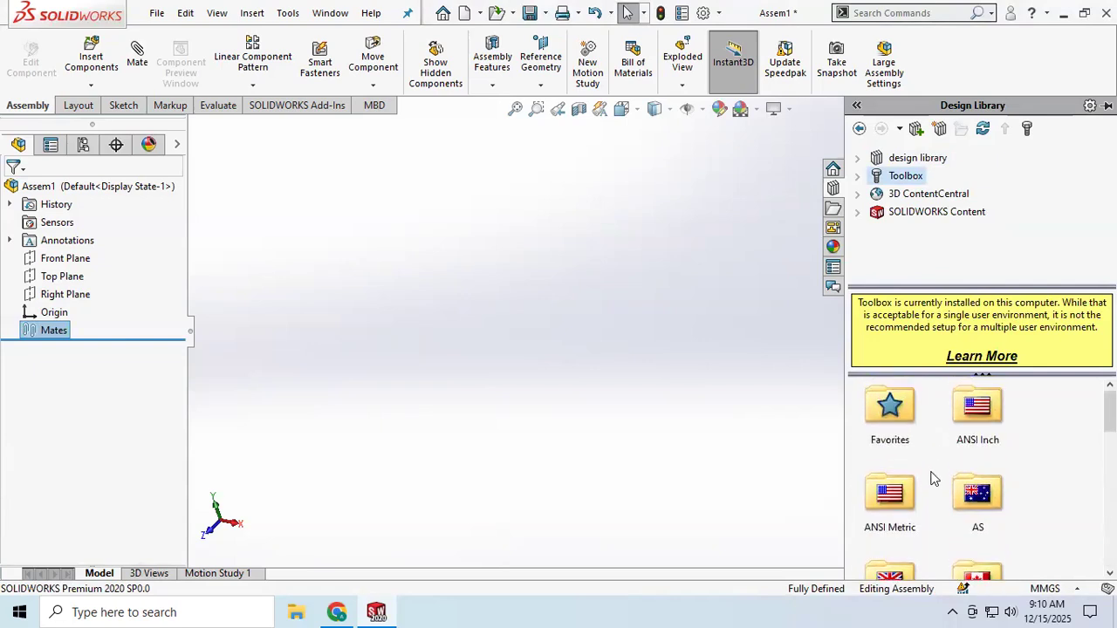
pyautogui.scroll(-1, 933, 479)
pyautogui.scroll(-1, 932, 478)
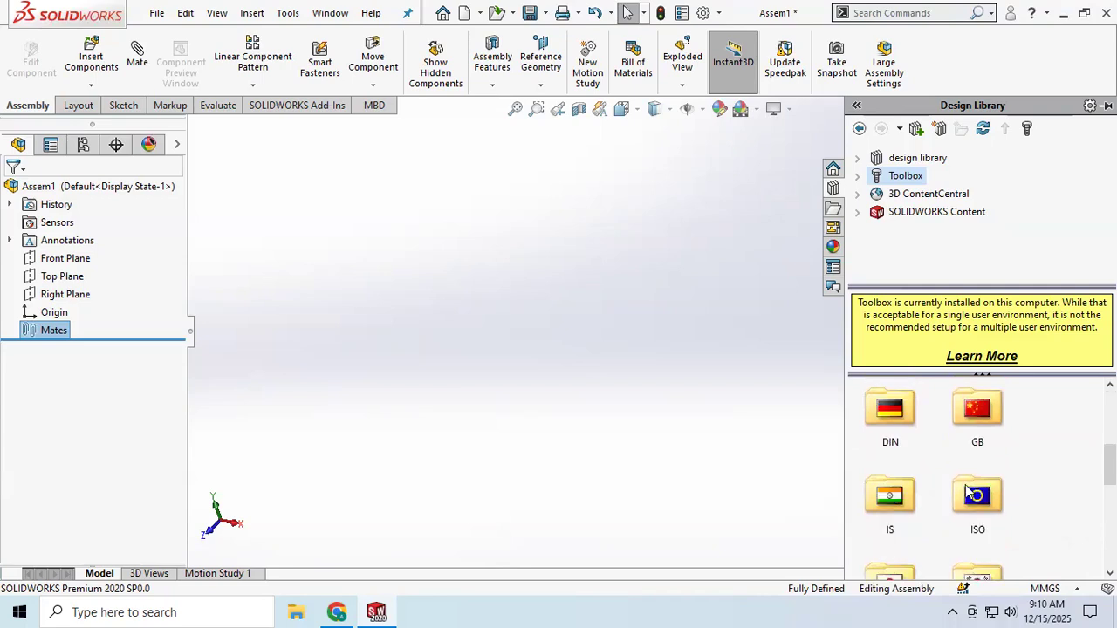
pyautogui.doubleClick(971, 494)
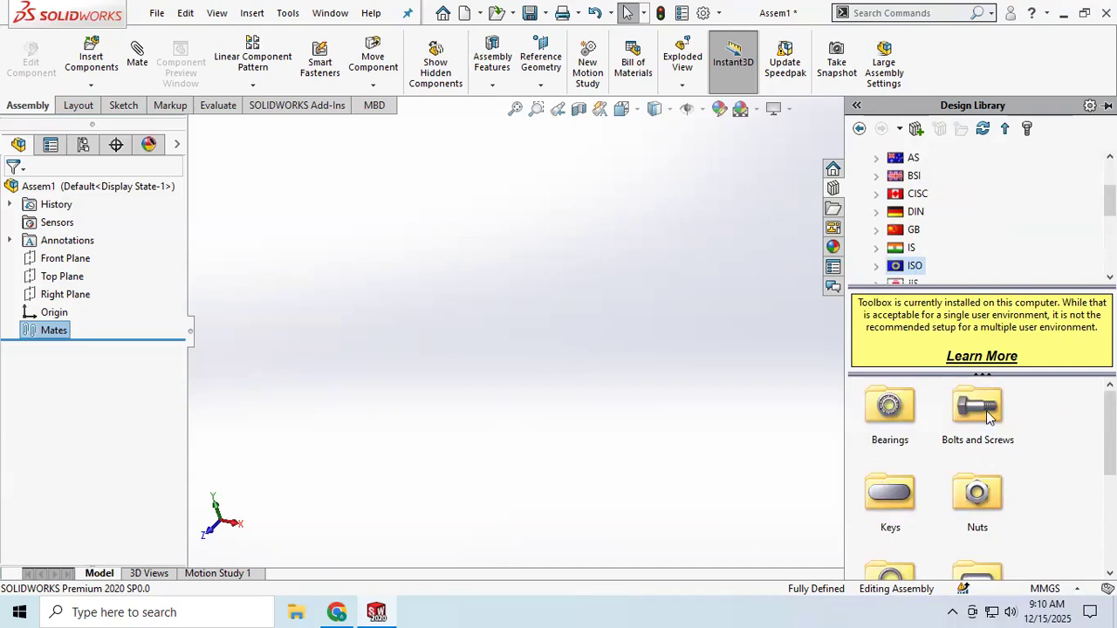
# Open the Hex Bolts and Screws category within the ISO Bolts and Screws folder.
pyautogui.scroll(-2, 981, 462)
pyautogui.scroll(2, 981, 462)
pyautogui.doubleClick(975, 417)
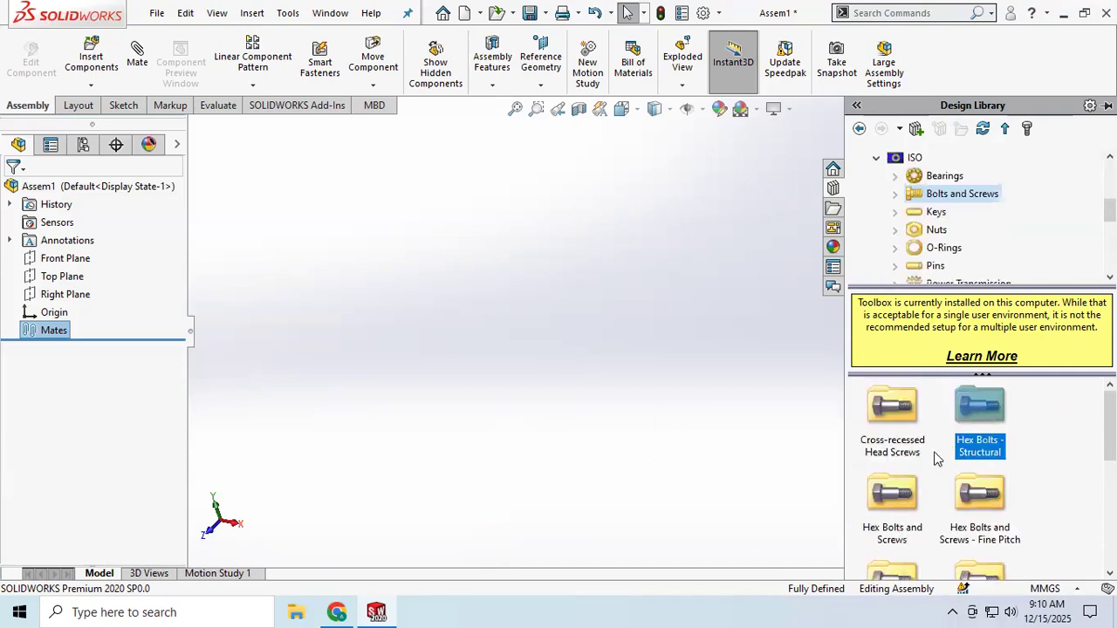
pyautogui.click(927, 451)
pyautogui.doubleClick(894, 494)
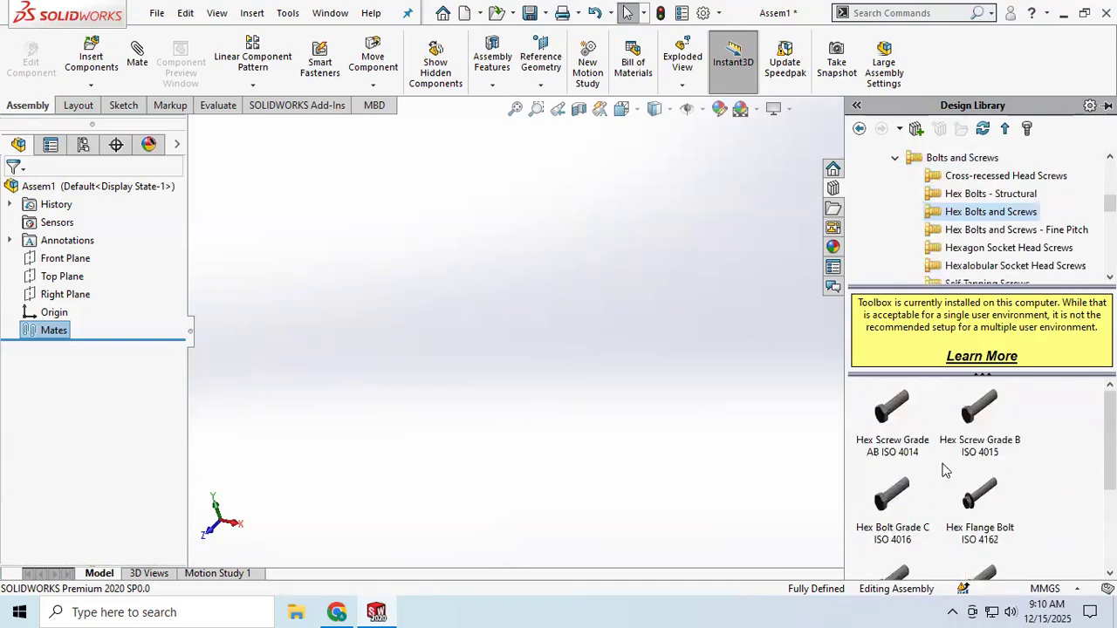
# Insert one Hex Flange Bolt ISO 4162 from the Toolbox into the assembly, with its size set to M12.
pyautogui.scroll(-3, 967, 501)
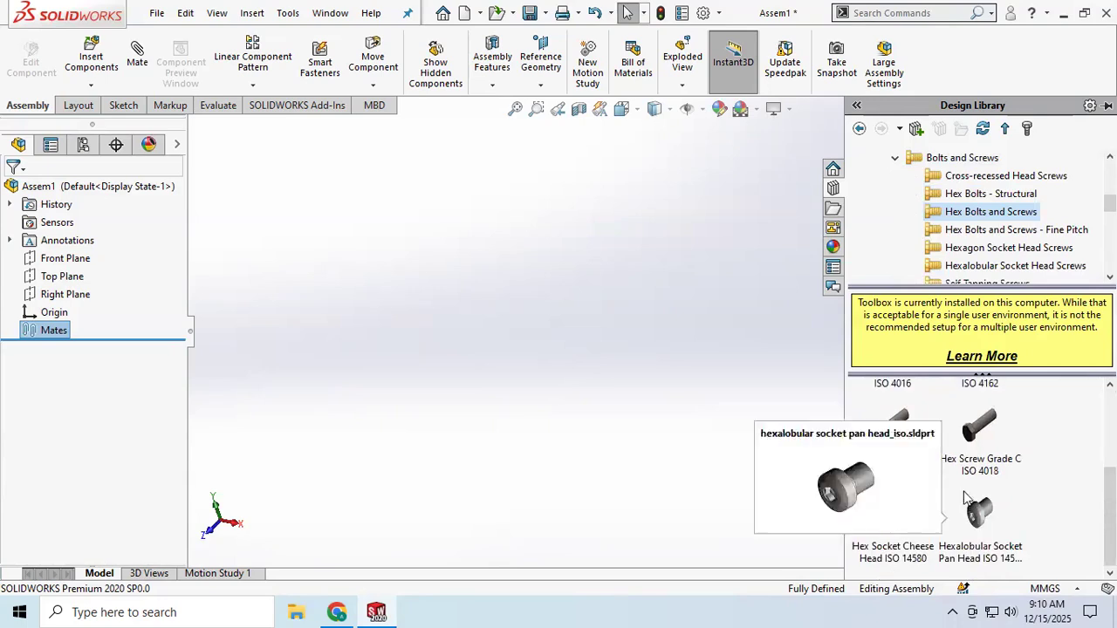
pyautogui.scroll(3, 986, 467)
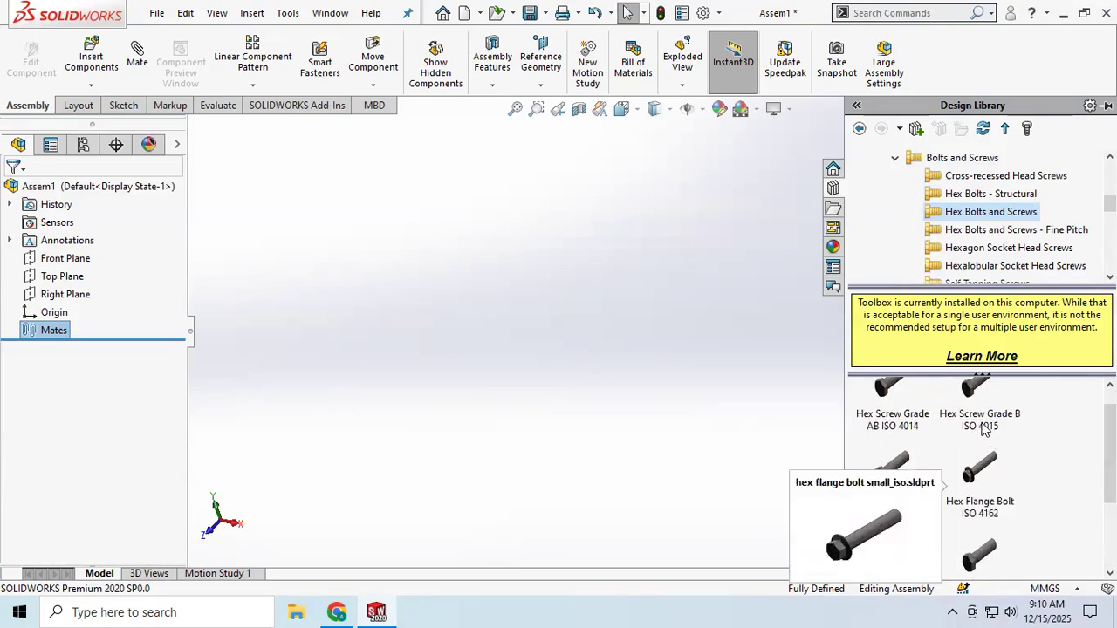
pyautogui.click(979, 489)
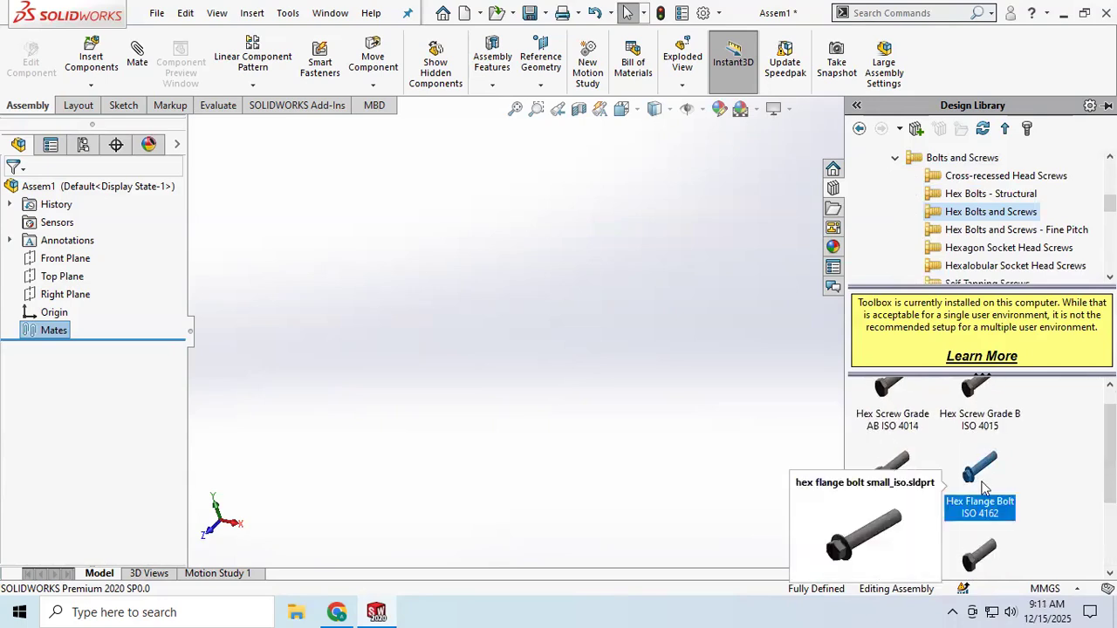
pyautogui.moveTo(987, 491); pyautogui.dragTo(515, 330)
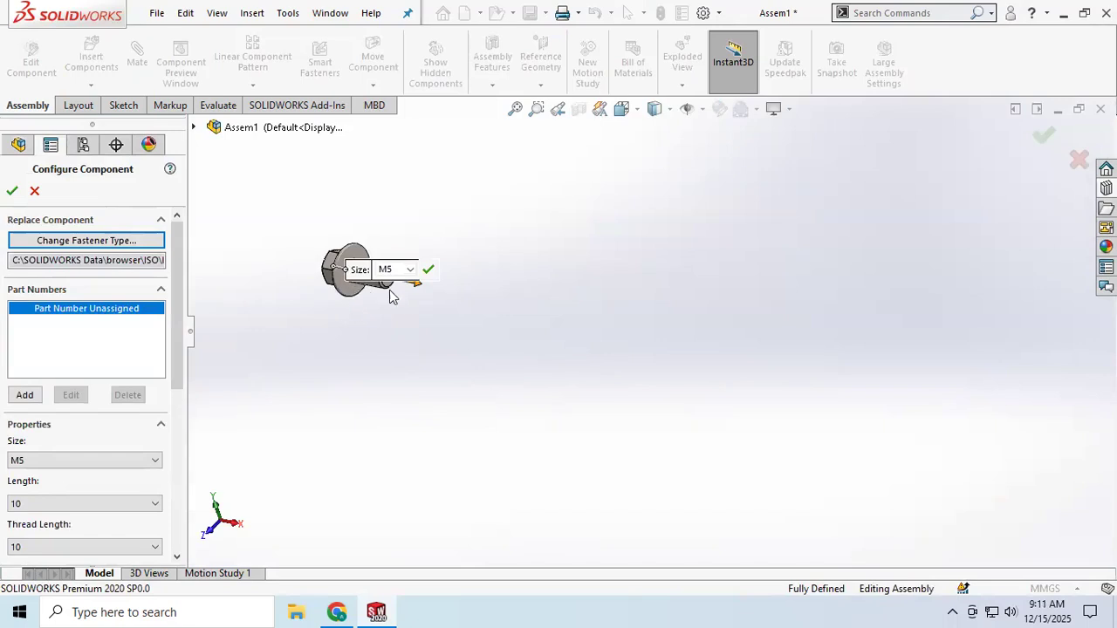
pyautogui.click(409, 271)
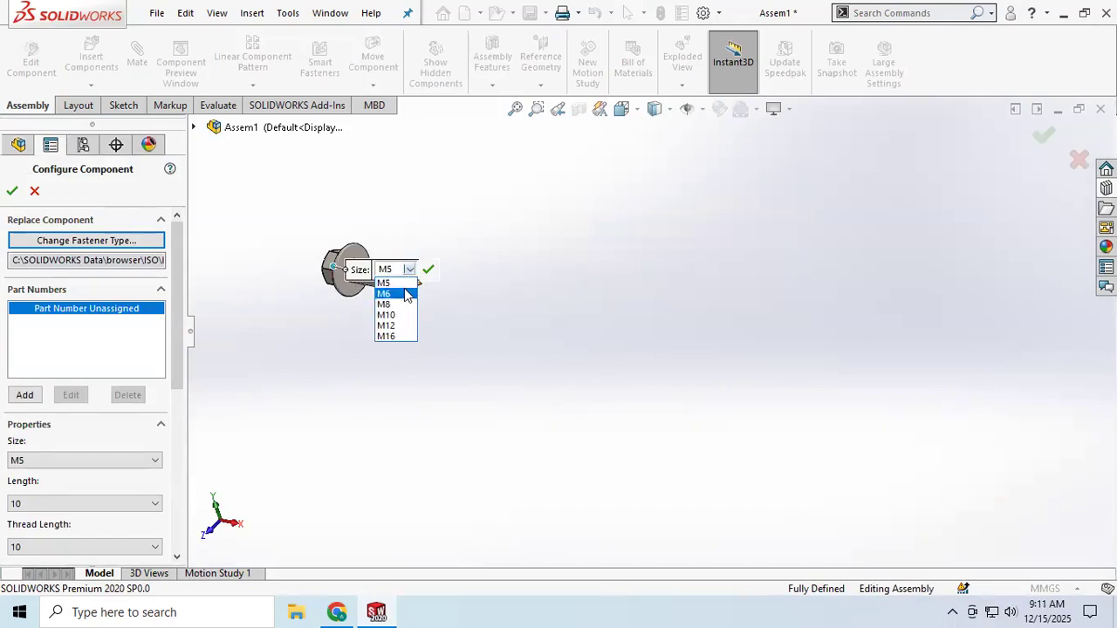
pyautogui.click(401, 328)
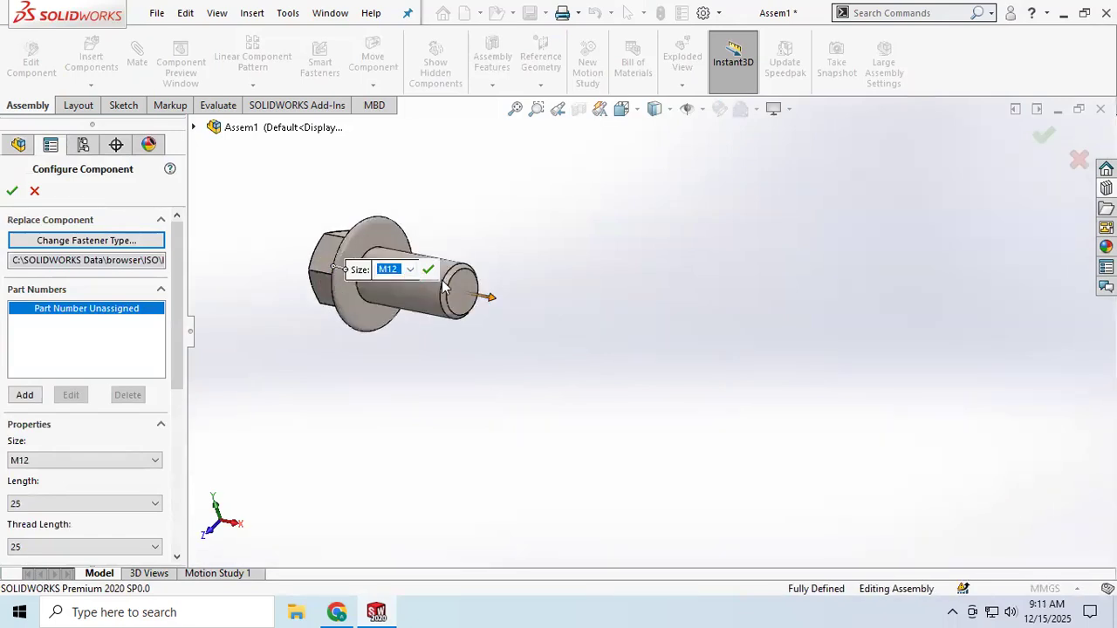
pyautogui.click(429, 270)
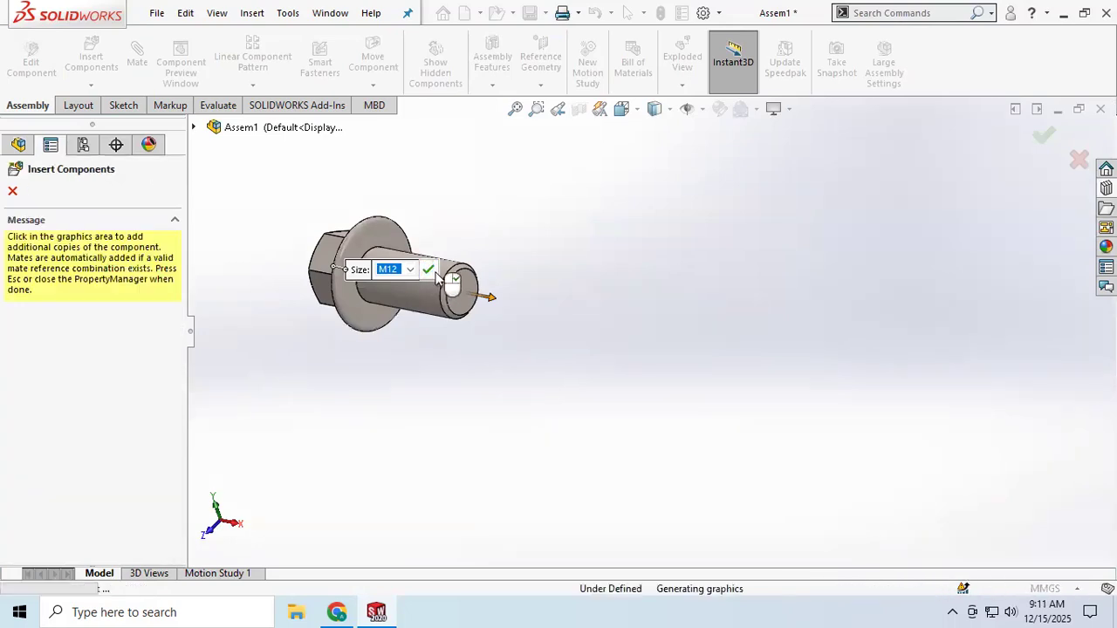
pyautogui.click(12, 192)
# Open the hex flange bolt's part file in its own window, accepting the read-only notice.
pyautogui.click(436, 299)
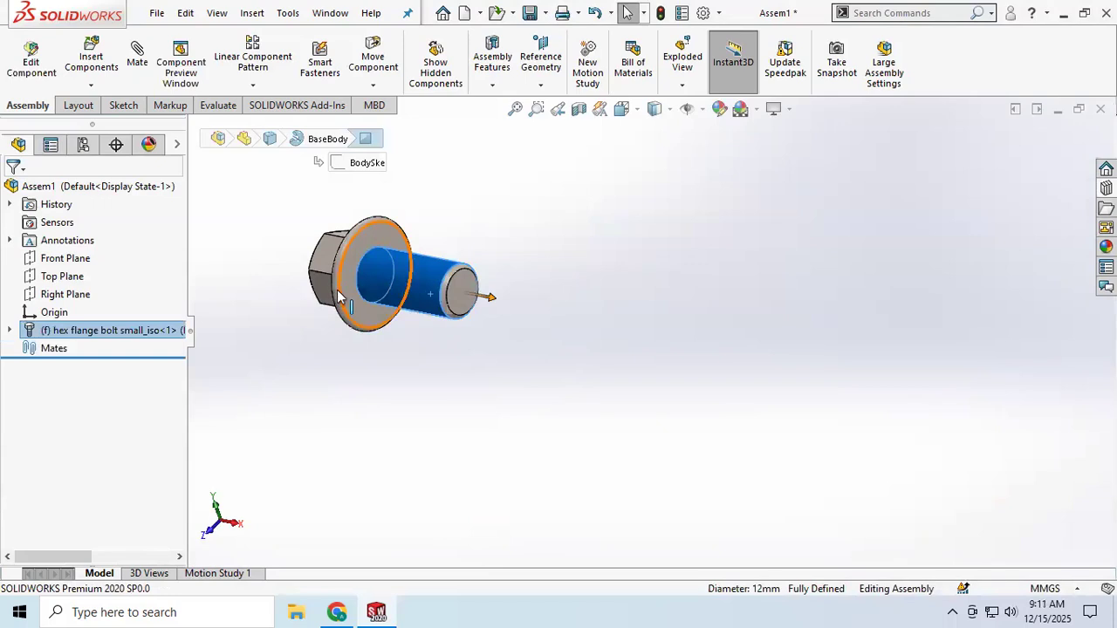
pyautogui.click(399, 329)
pyautogui.click(87, 330)
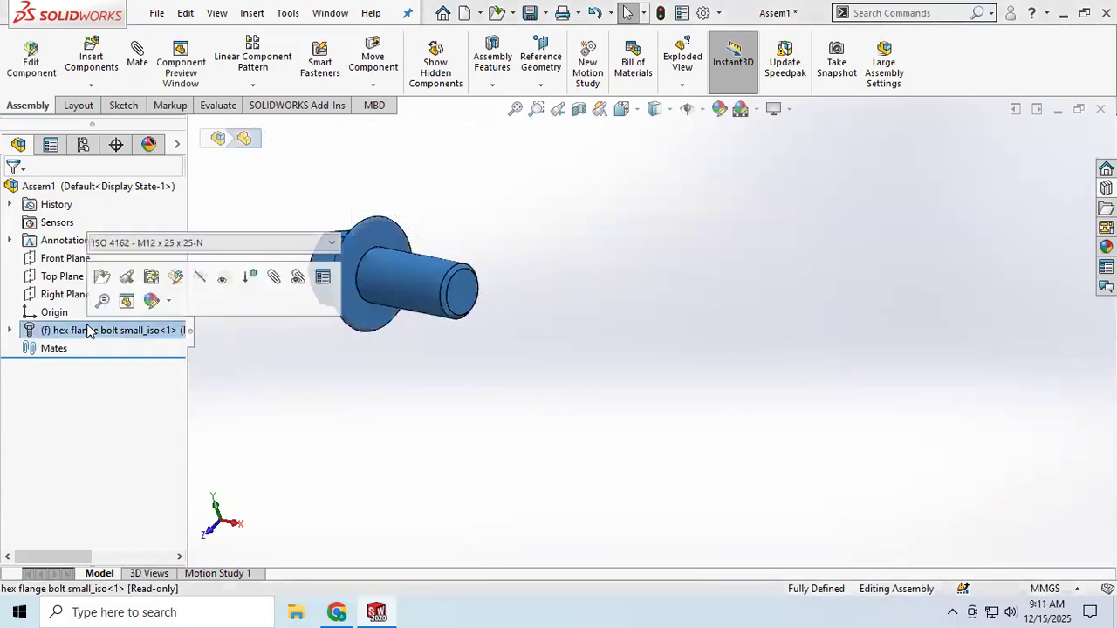
pyautogui.rightClick(87, 330)
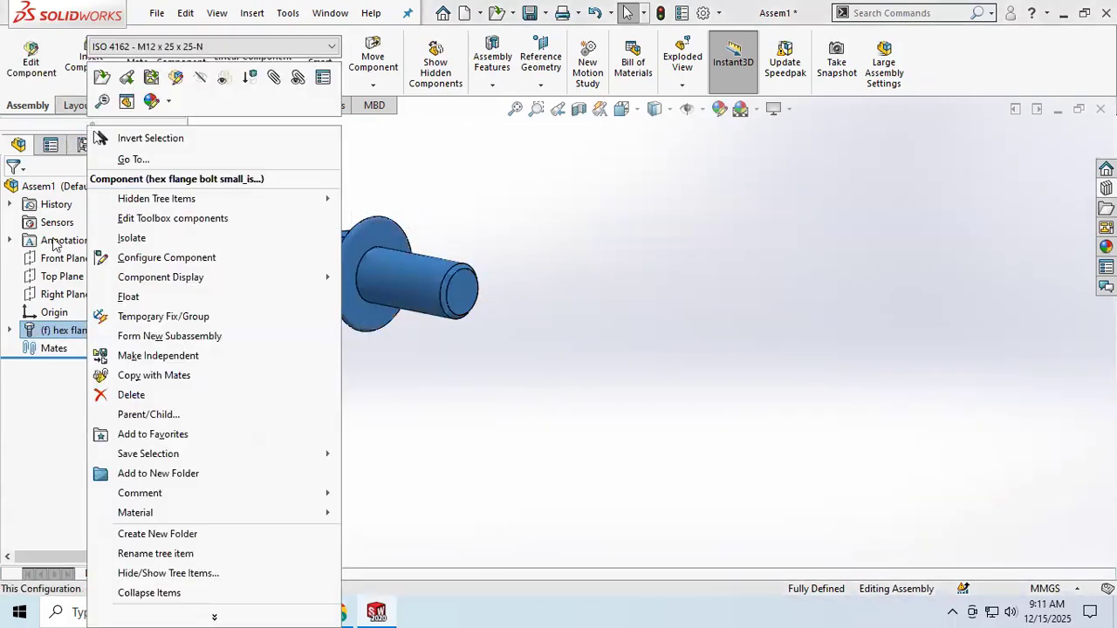
pyautogui.click(61, 330)
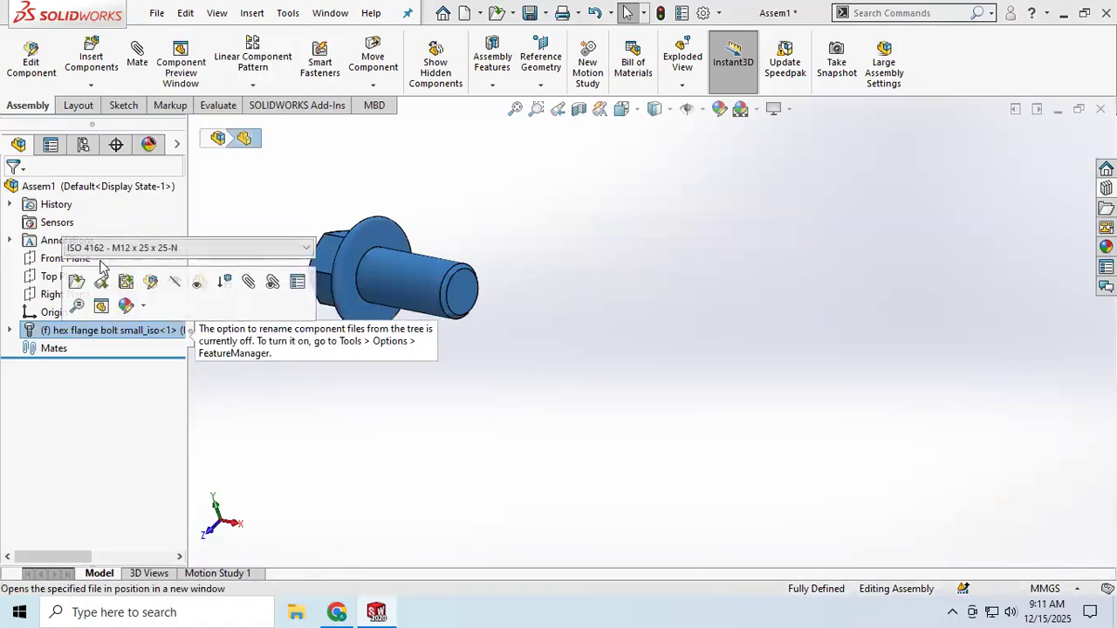
pyautogui.click(304, 250)
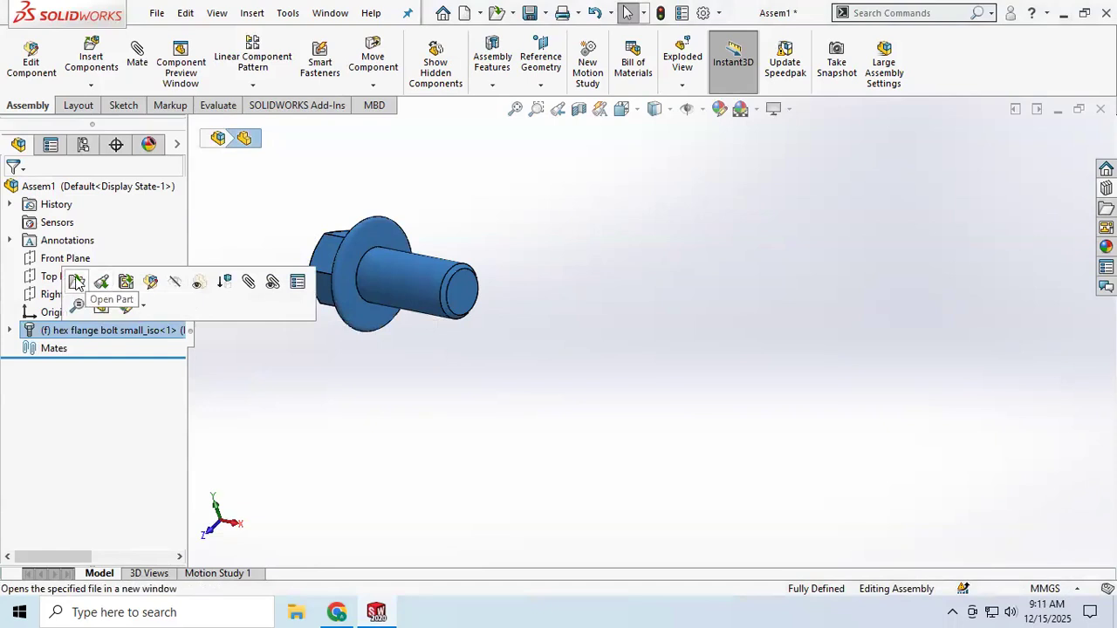
pyautogui.click(76, 281)
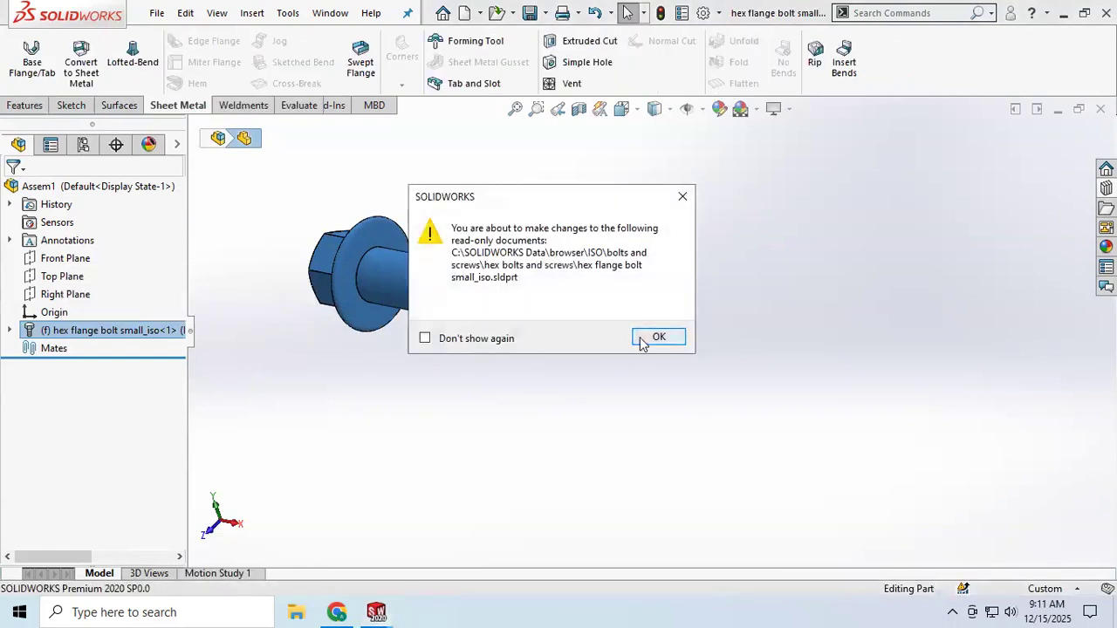
pyautogui.click(643, 340)
# Examine the flange bolt part from different angles, and close it to return to the assembly.
pyautogui.scroll(4, 397, 400)
pyautogui.scroll(-5, 399, 401)
pyautogui.scroll(4, 823, 337)
pyautogui.moveTo(790, 294); pyautogui.dragTo(731, 352, button='middle')
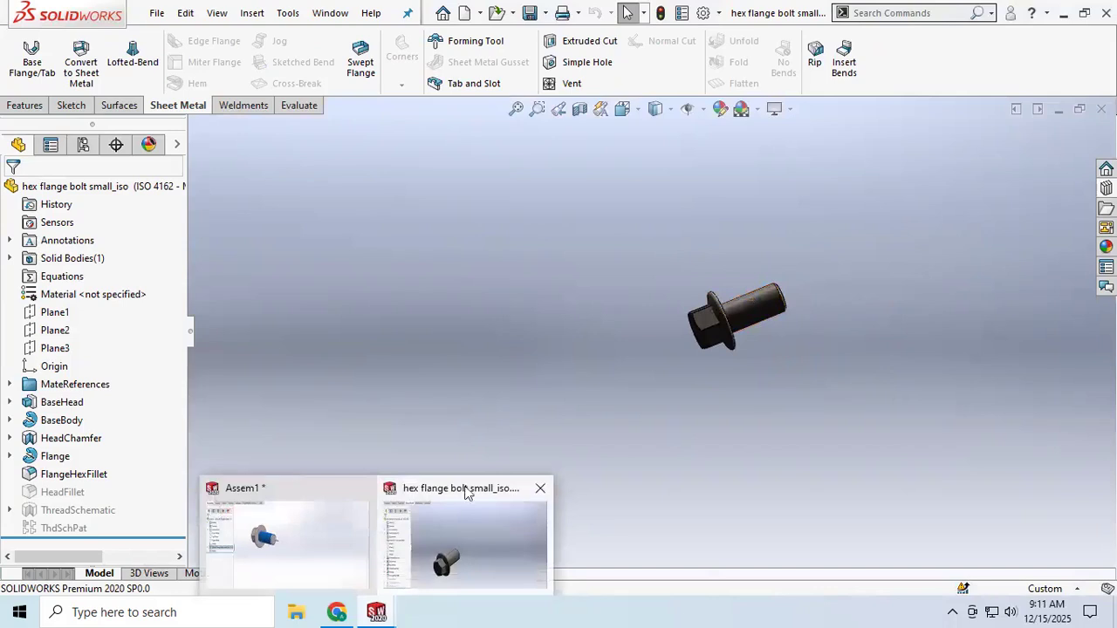
pyautogui.click(155, 15)
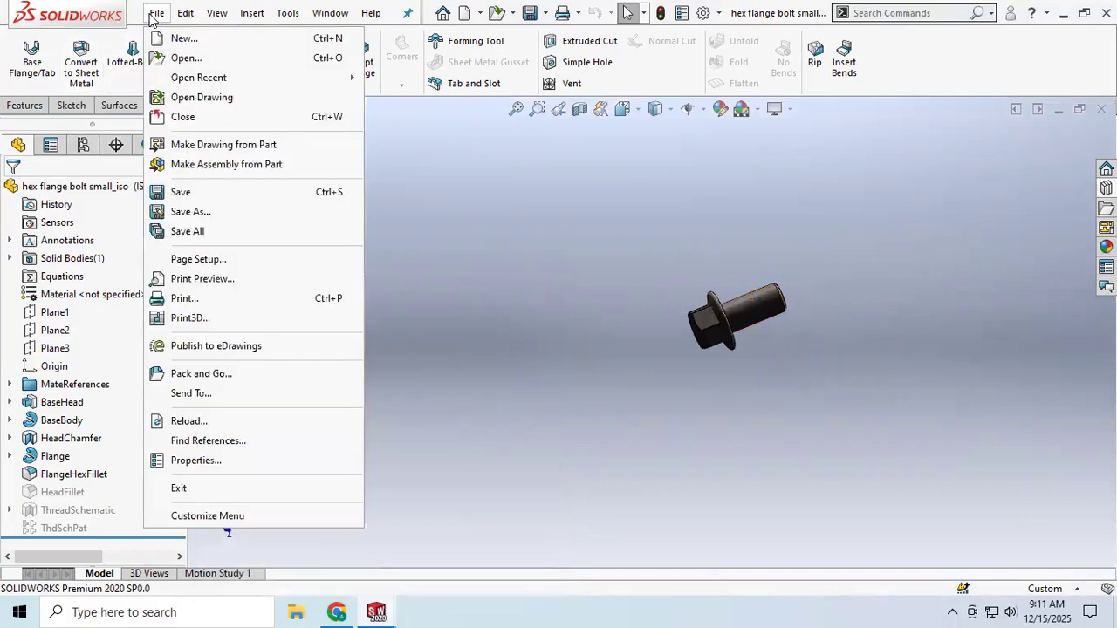
pyautogui.click(201, 118)
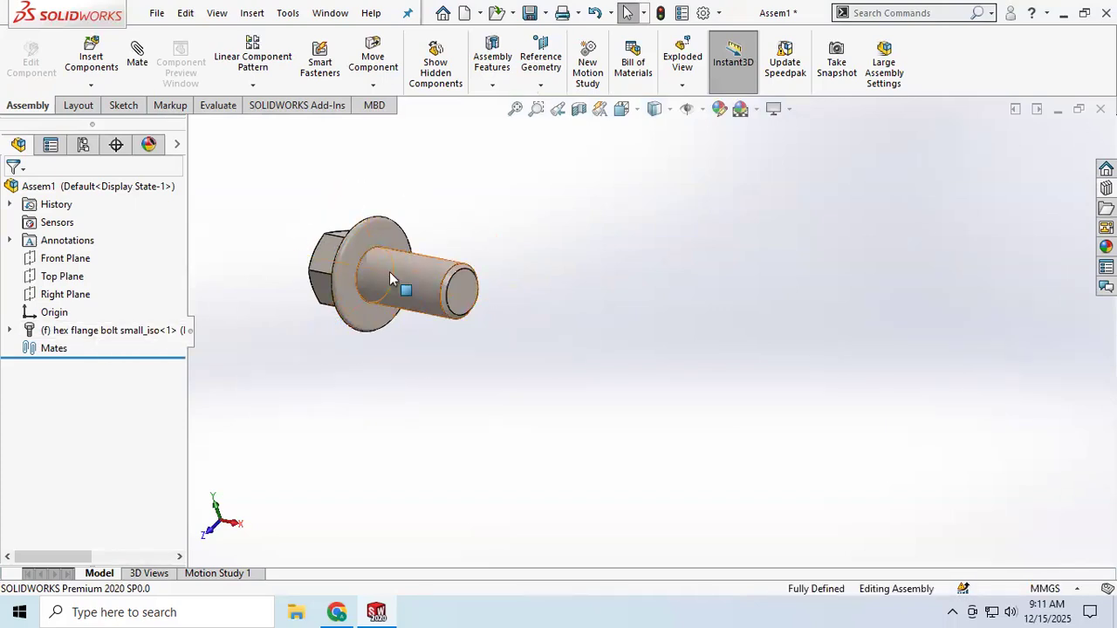
# Delete the hex flange bolt from the assembly.
pyautogui.click(79, 340)
pyautogui.press('Delete')
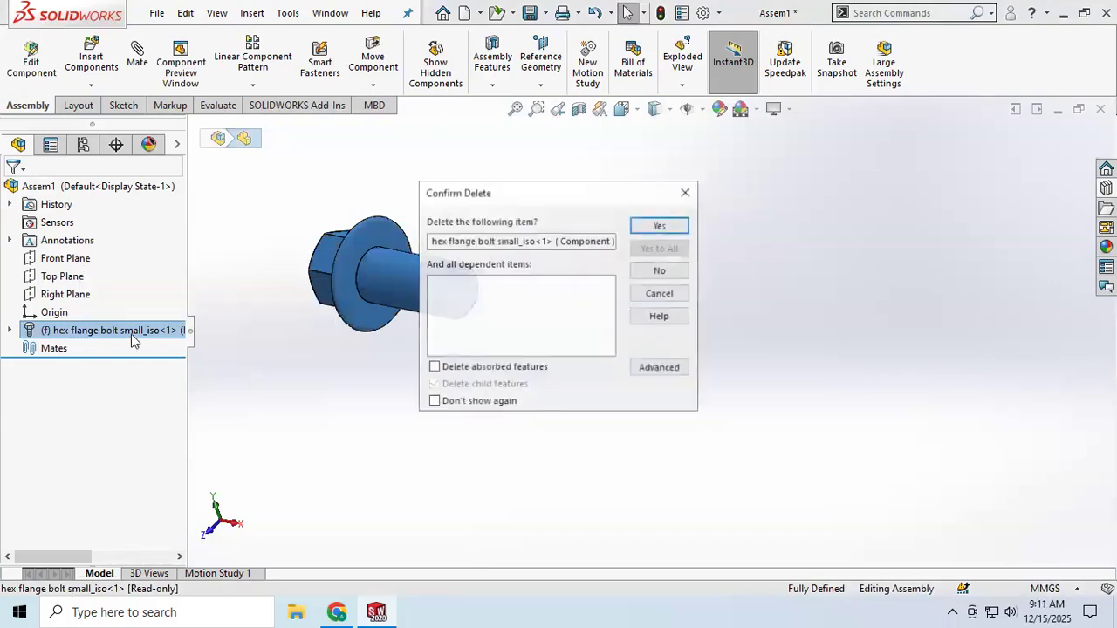
pyautogui.press('Return')
# Place the Hex Screw Grade AB ISO 4014 from the Toolbox's Hex Bolts and Screws in the assembly.
pyautogui.click(1106, 209)
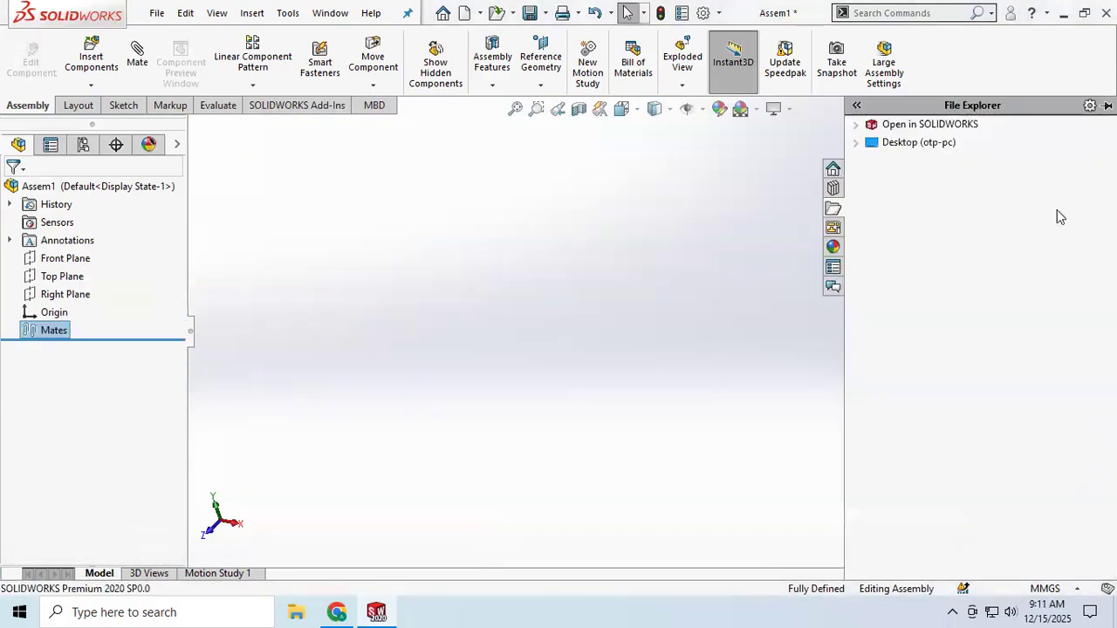
pyautogui.click(834, 188)
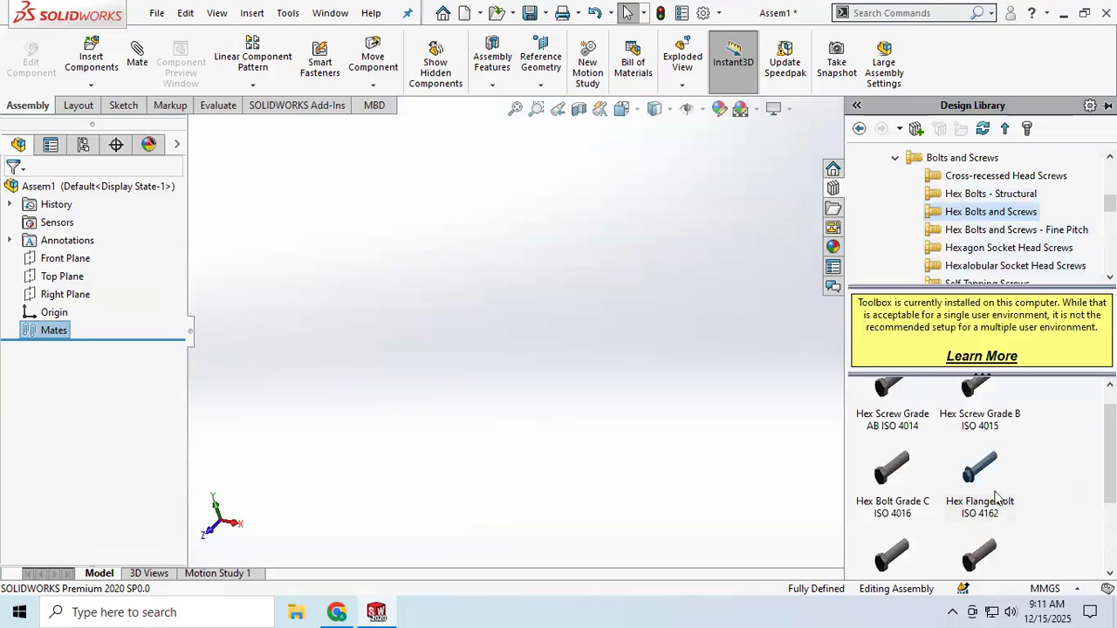
pyautogui.scroll(-3, 933, 473)
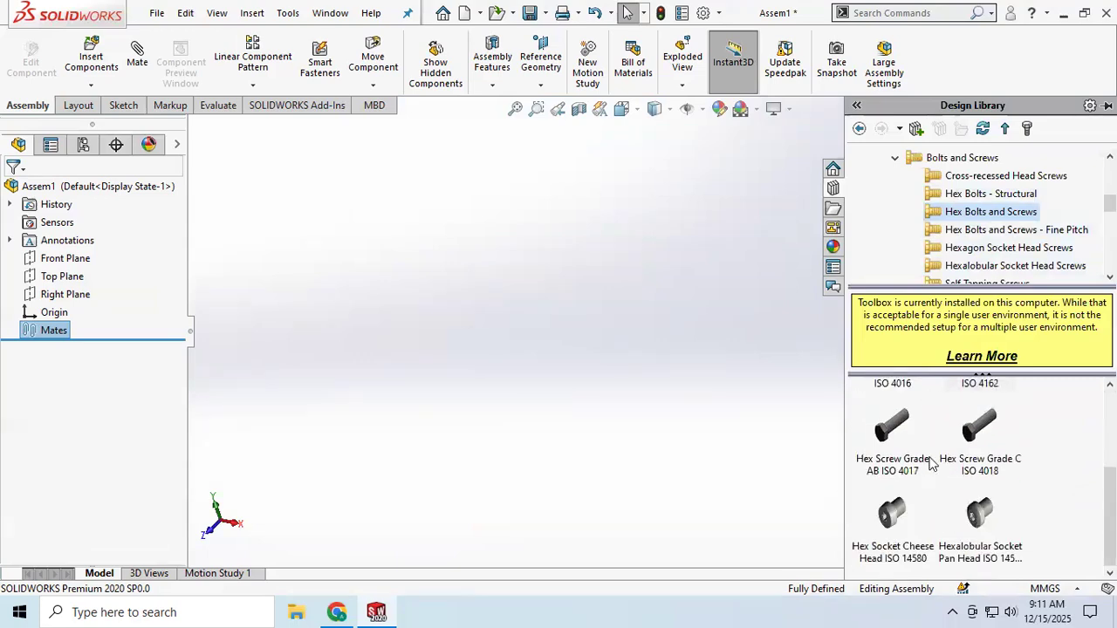
pyautogui.scroll(3, 990, 449)
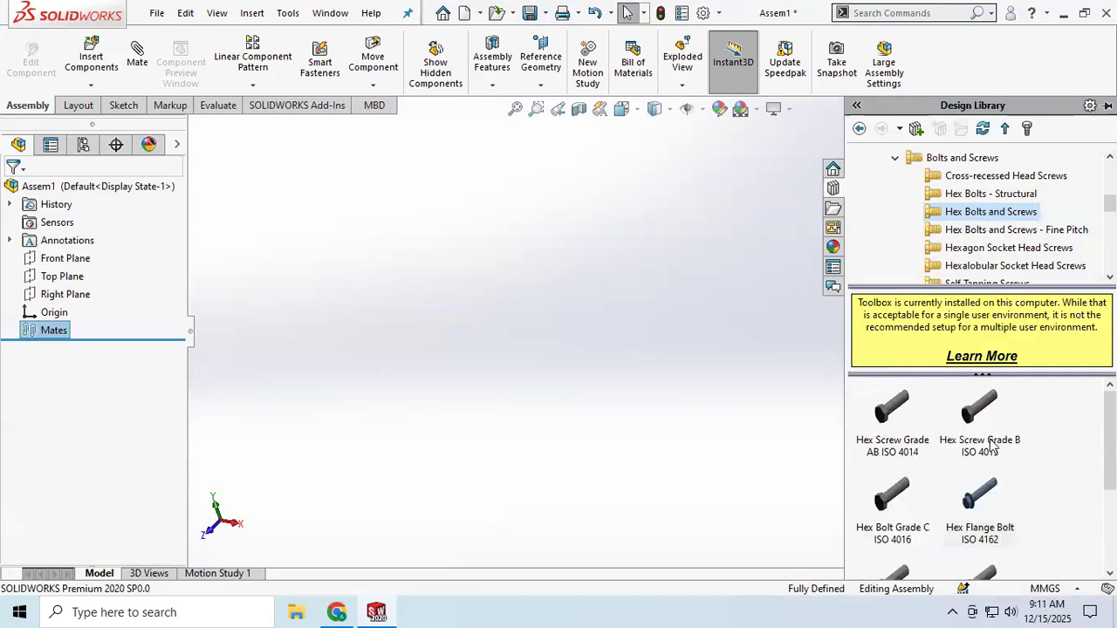
pyautogui.moveTo(903, 422)
pyautogui.moveTo(902, 422); pyautogui.dragTo(506, 316)
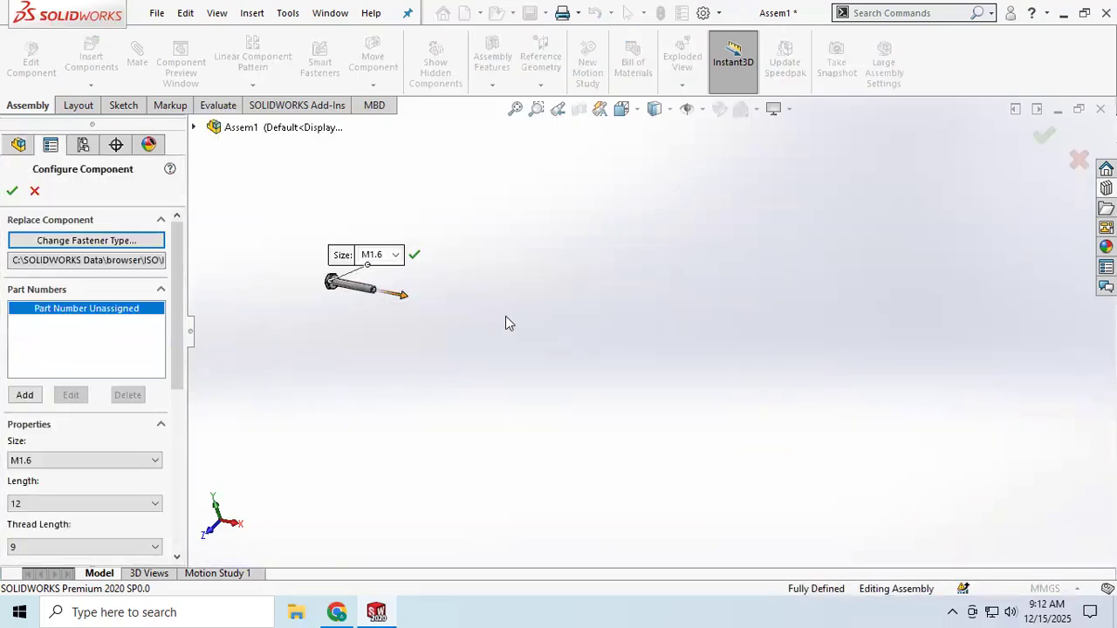
# Configure the hex screw with size M24 and length 120.
pyautogui.scroll(-3, 101, 425)
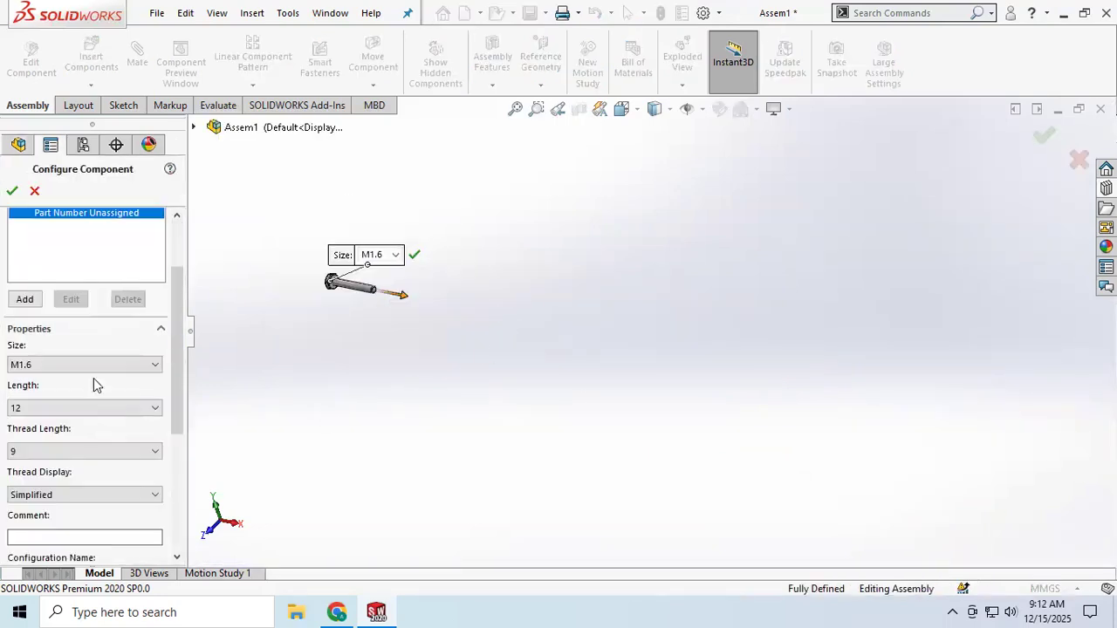
pyautogui.click(138, 367)
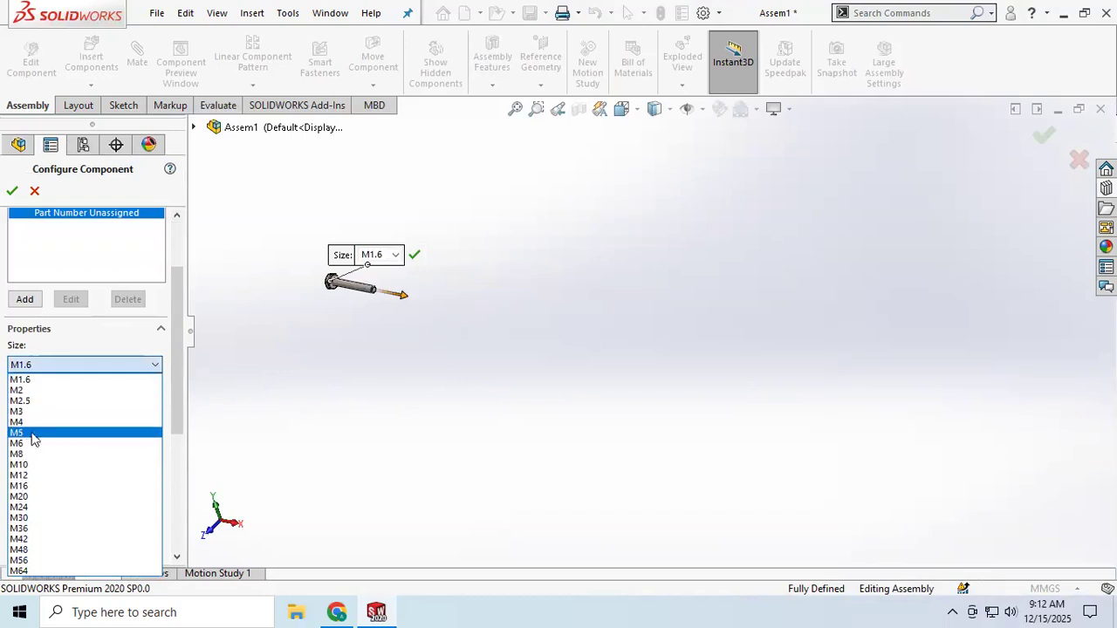
pyautogui.click(19, 507)
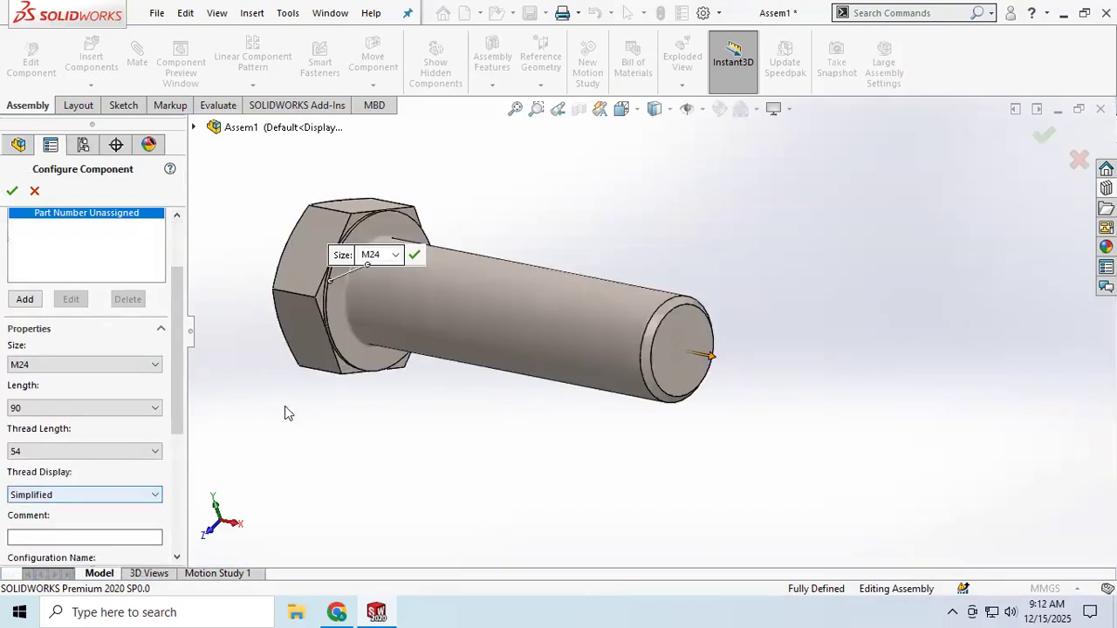
pyautogui.click(109, 409)
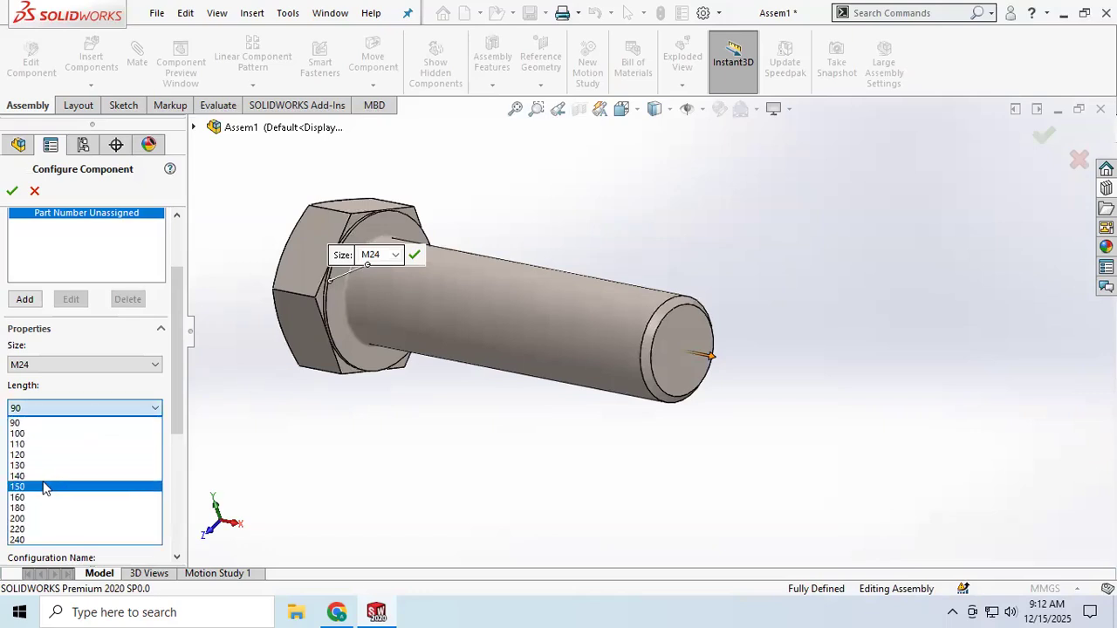
pyautogui.click(36, 455)
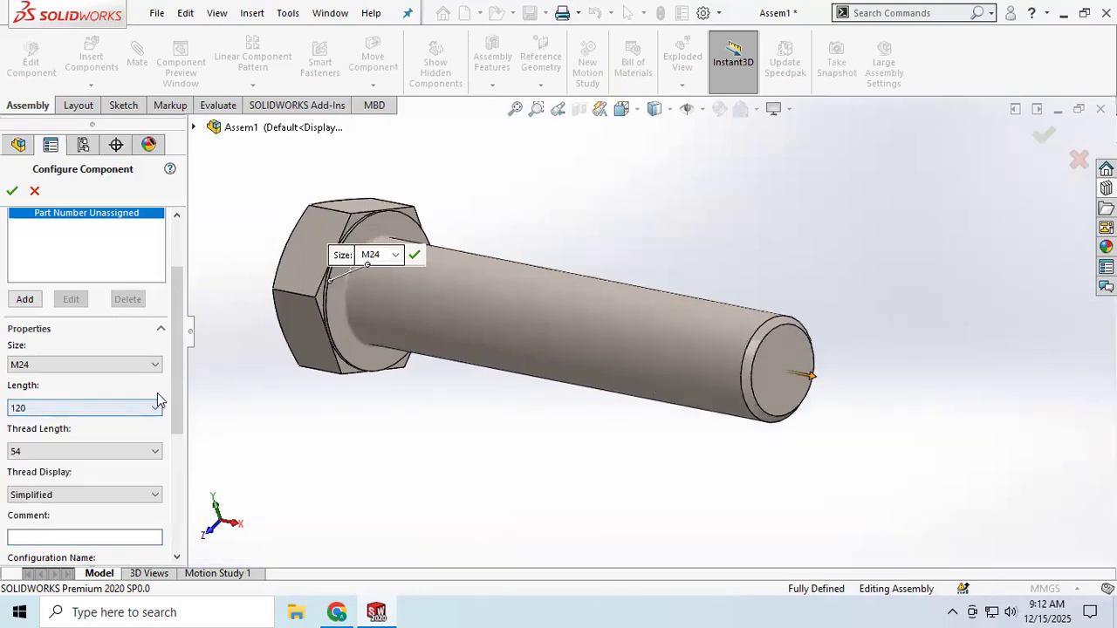
# Set the hex screw's thread display to Cosmetic.
pyautogui.click(92, 452)
pyautogui.click(92, 452)
pyautogui.click(87, 495)
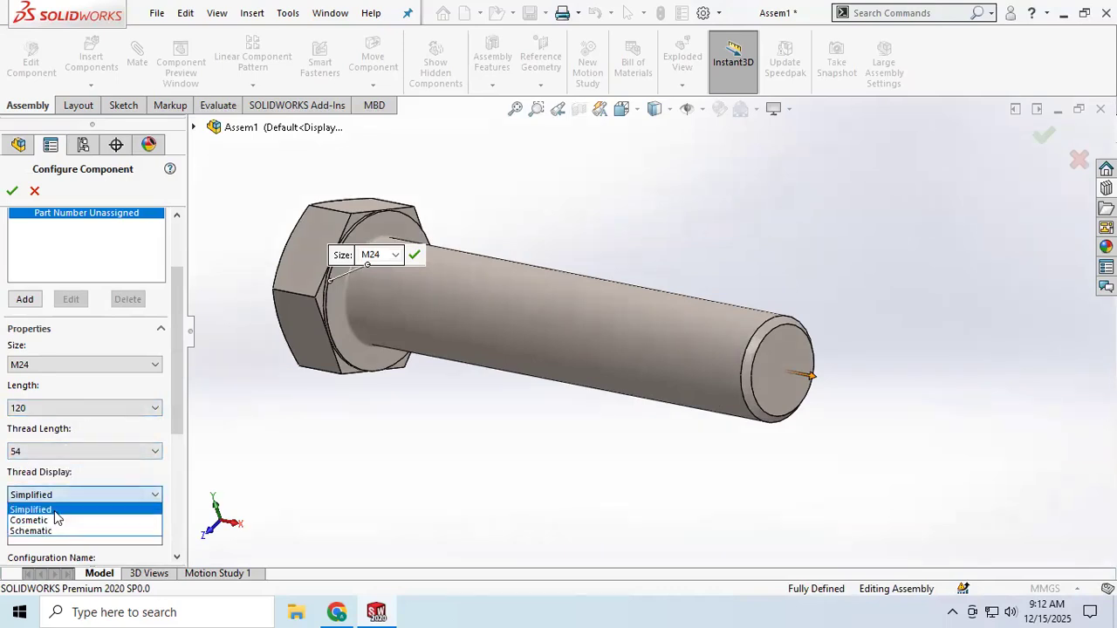
pyautogui.click(55, 513)
pyautogui.click(81, 494)
pyautogui.click(50, 520)
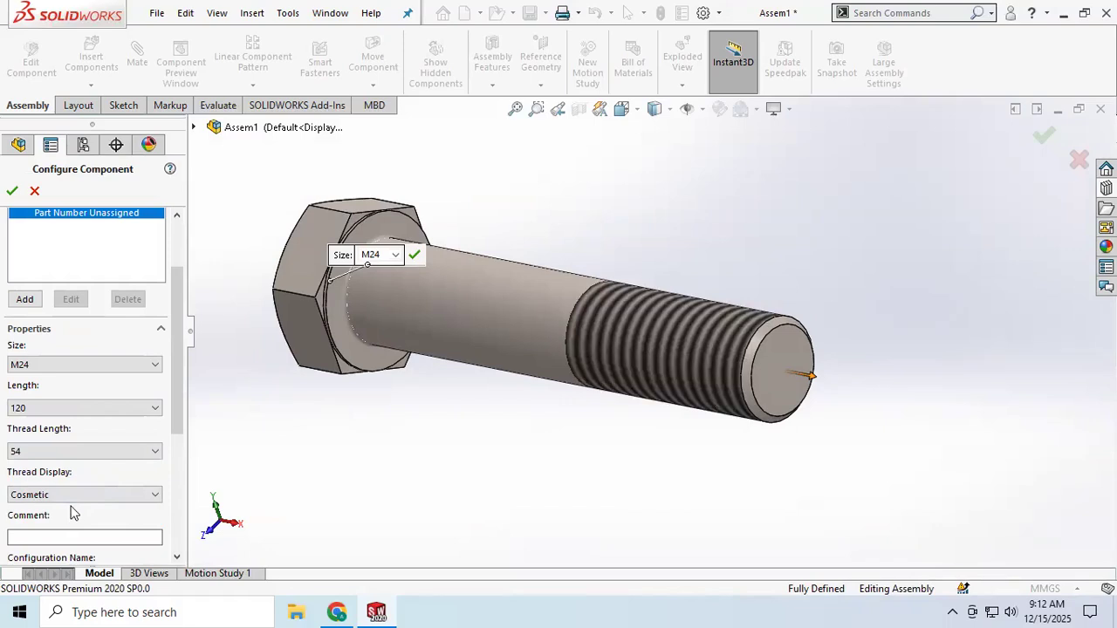
# Try the Schematic thread display on the screw, and switch back to Cosmetic to compare the threads.
pyautogui.scroll(-3, 73, 513)
pyautogui.click(127, 401)
pyautogui.click(44, 436)
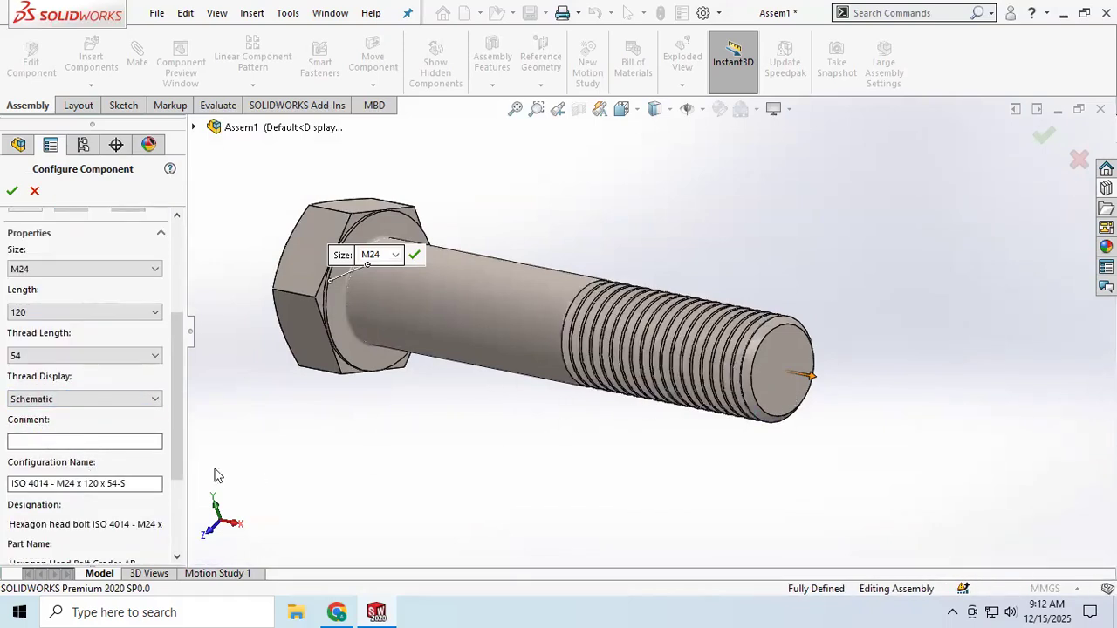
pyautogui.click(84, 398)
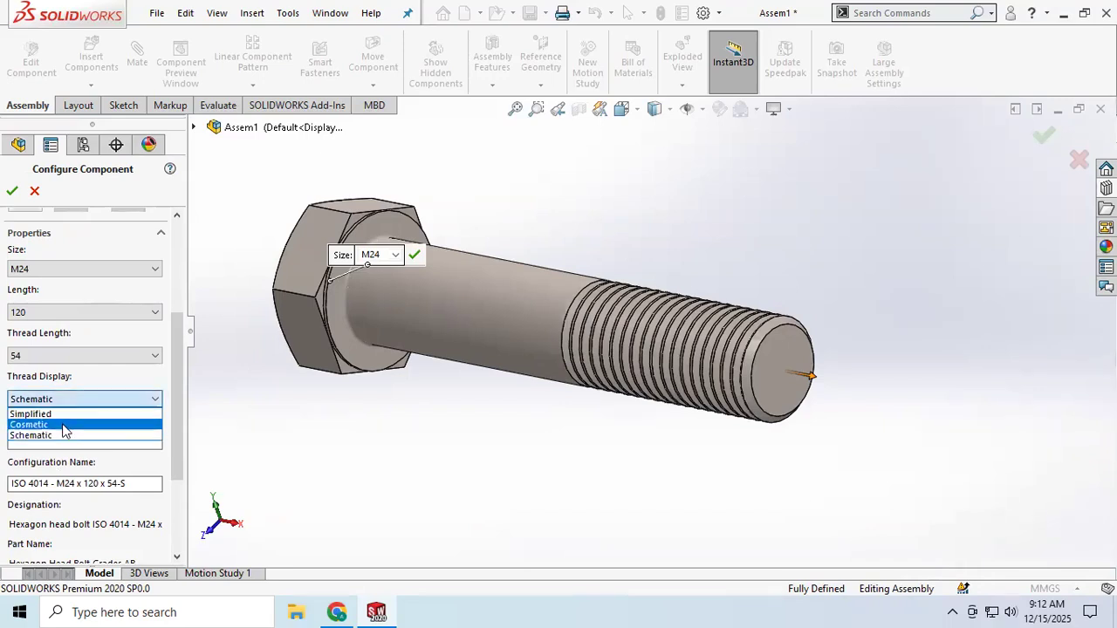
pyautogui.click(62, 423)
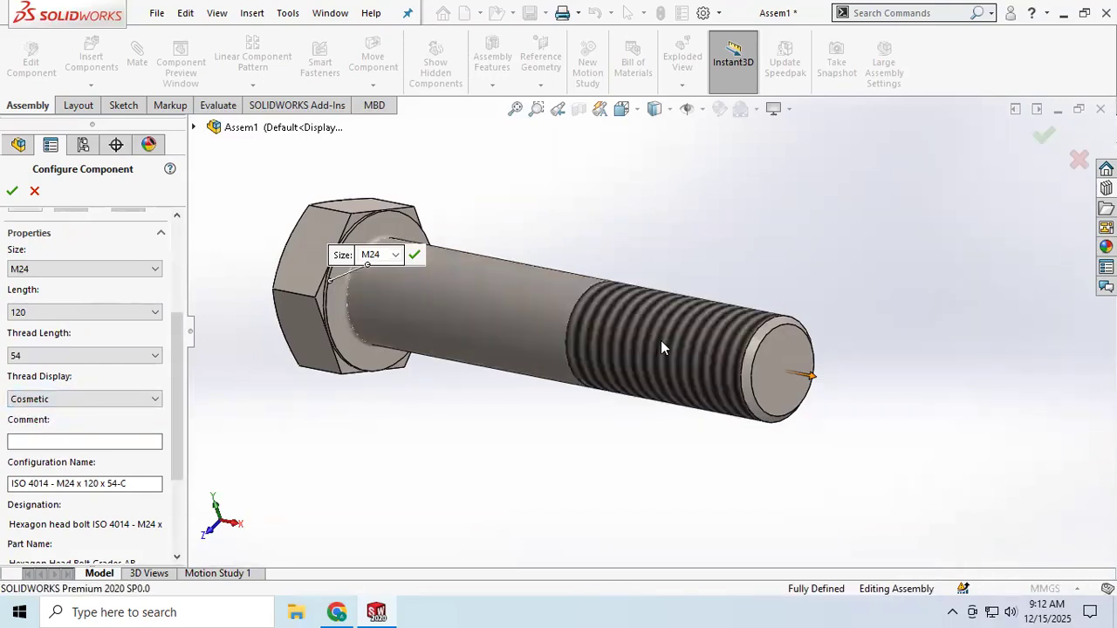
pyautogui.moveTo(675, 441); pyautogui.dragTo(692, 417, button='middle')
# Set the hex screw's thread display to Schematic and its thread length to 120.
pyautogui.click(110, 401)
pyautogui.click(45, 435)
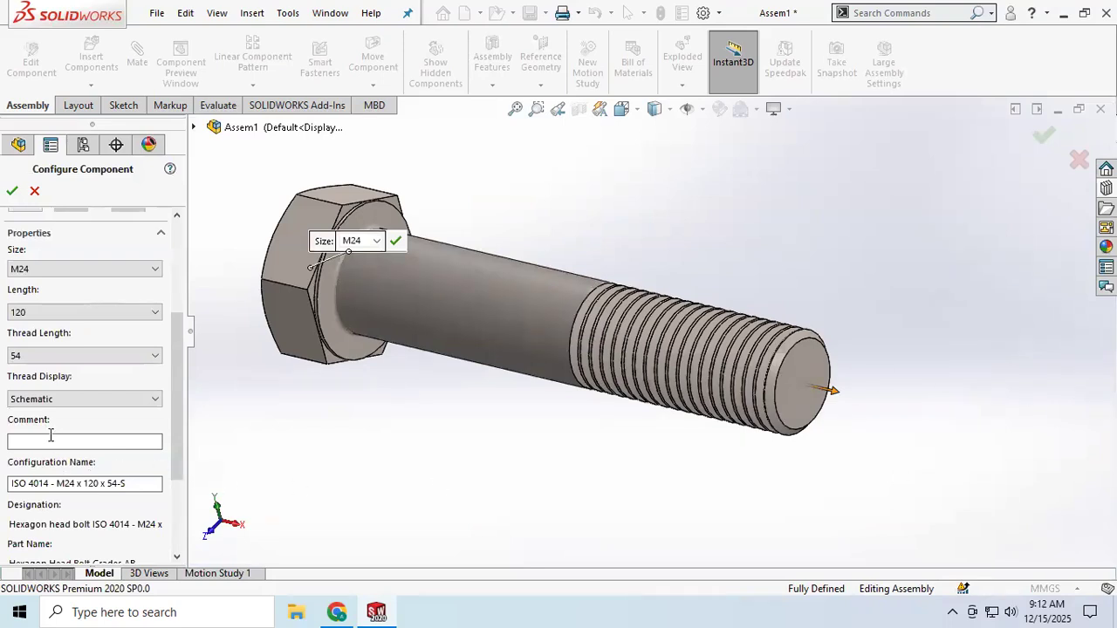
pyautogui.click(87, 356)
pyautogui.click(31, 379)
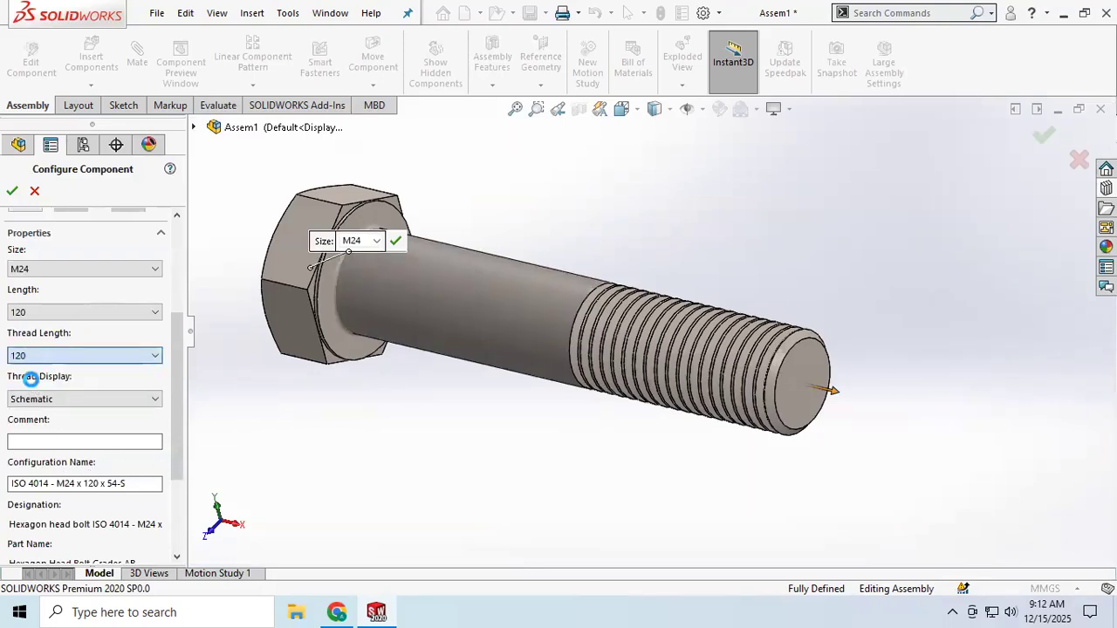
# Try a thread length of 54 on the hex screw, and switch back to 120 to compare the threaded shank.
pyautogui.click(117, 356)
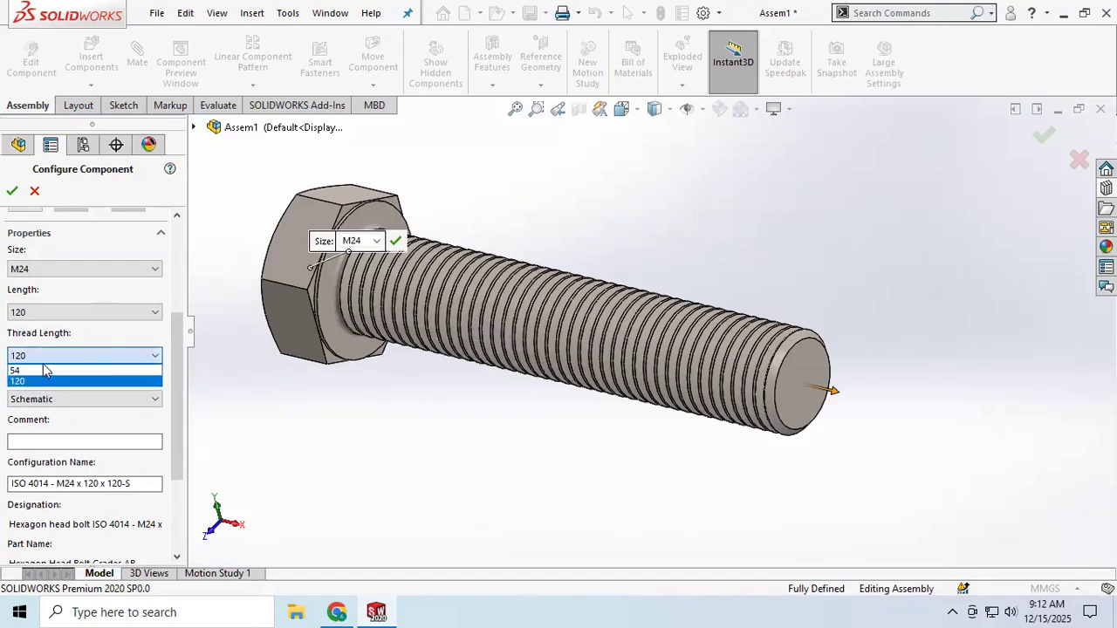
pyautogui.click(63, 370)
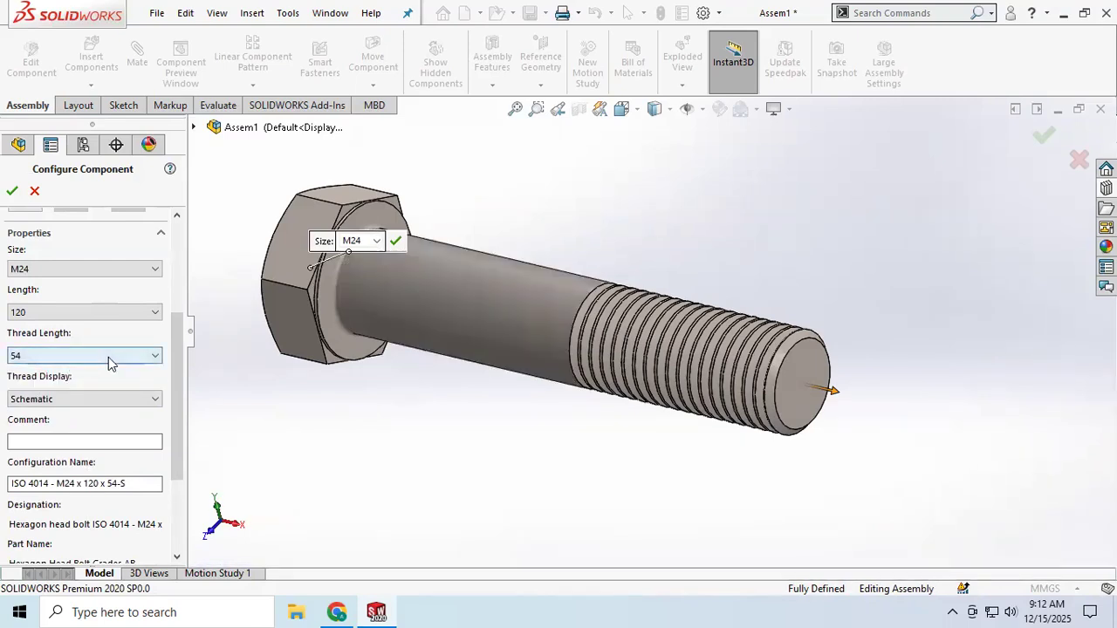
pyautogui.click(61, 356)
pyautogui.click(55, 380)
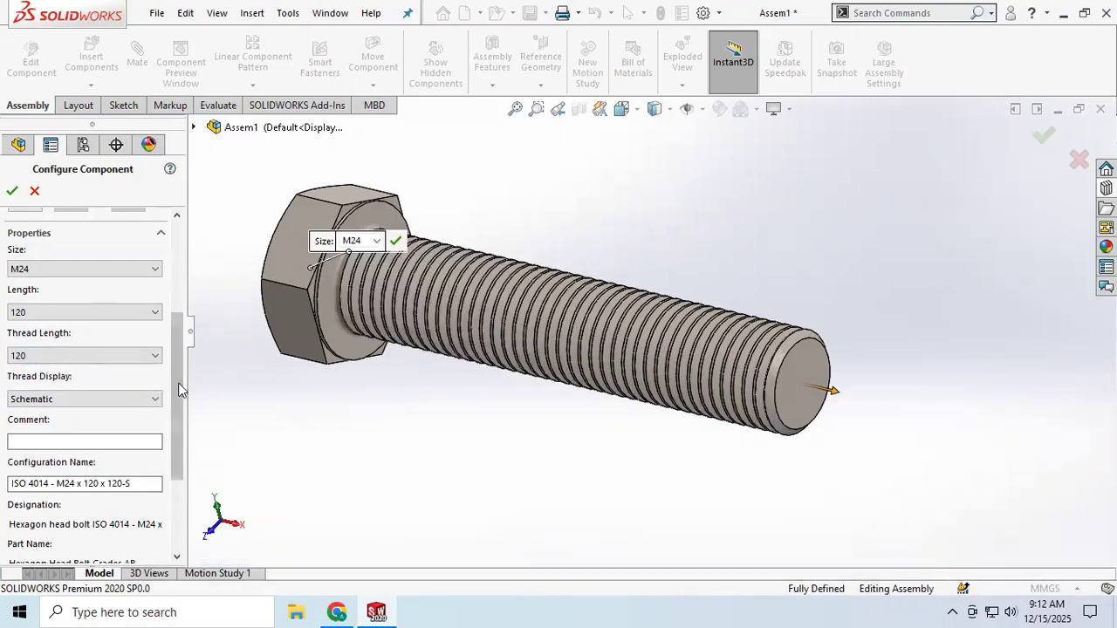
pyautogui.scroll(-3, 87, 429)
pyautogui.scroll(-2, 85, 429)
pyautogui.scroll(6, 74, 410)
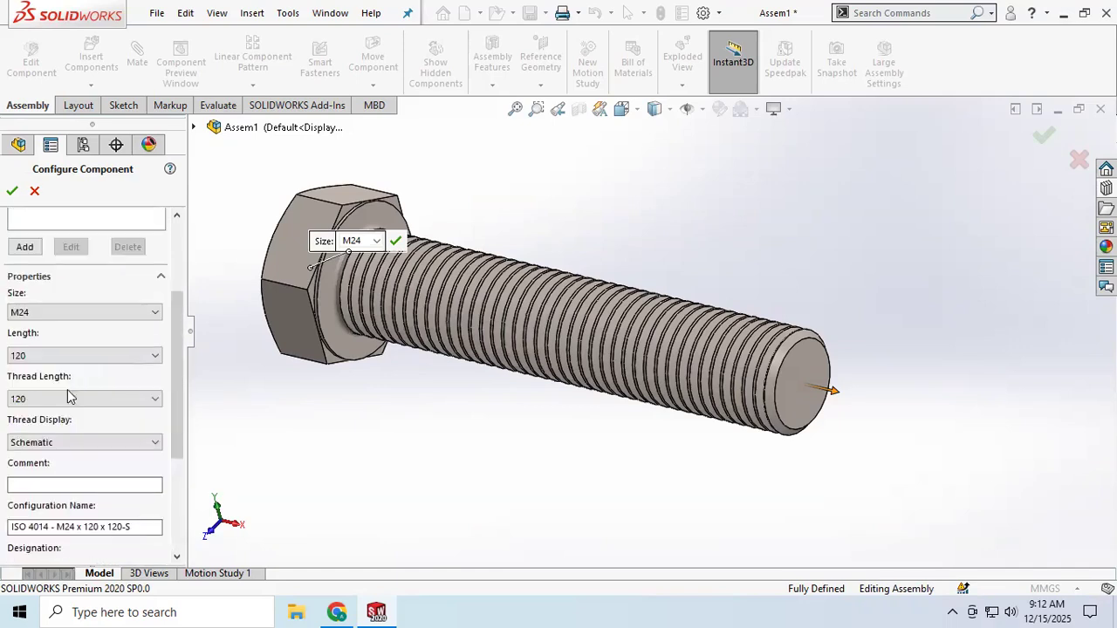
pyautogui.scroll(-6, 63, 460)
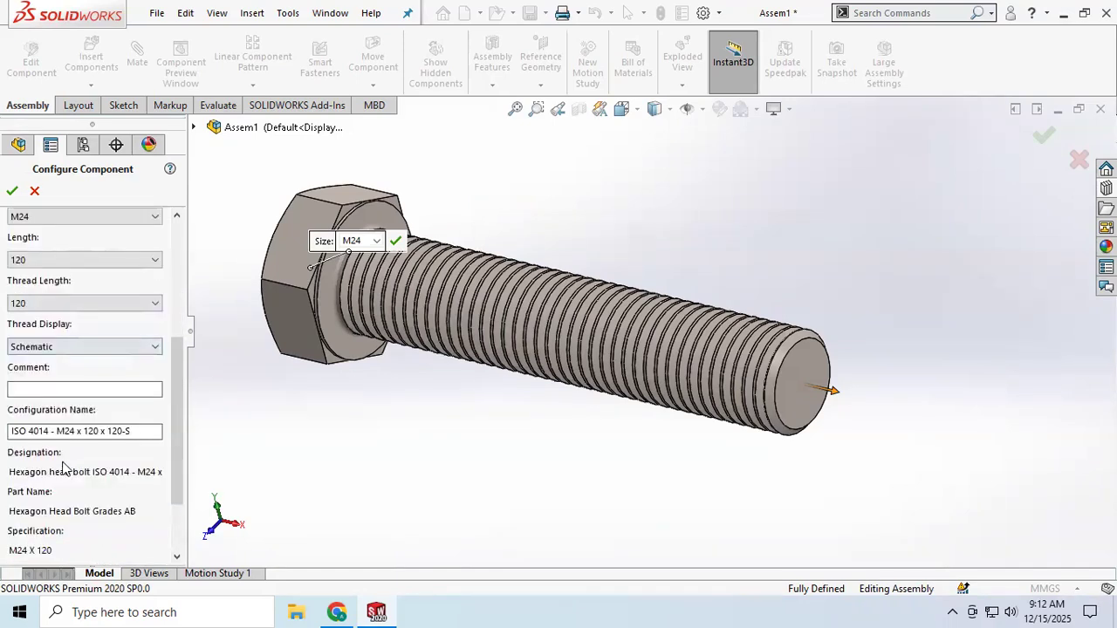
# Set the hex screw's thread length back to 120 and its thread display to Schematic.
pyautogui.scroll(6, 63, 465)
pyautogui.scroll(1, 64, 442)
pyautogui.scroll(1, 68, 392)
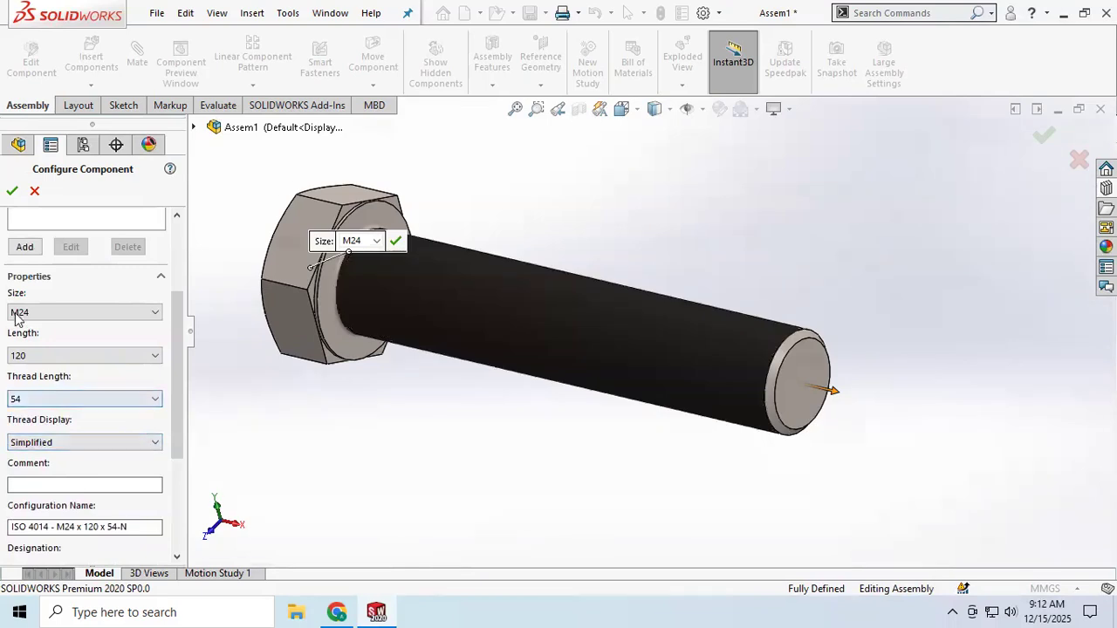
pyautogui.click(48, 399)
pyautogui.click(55, 424)
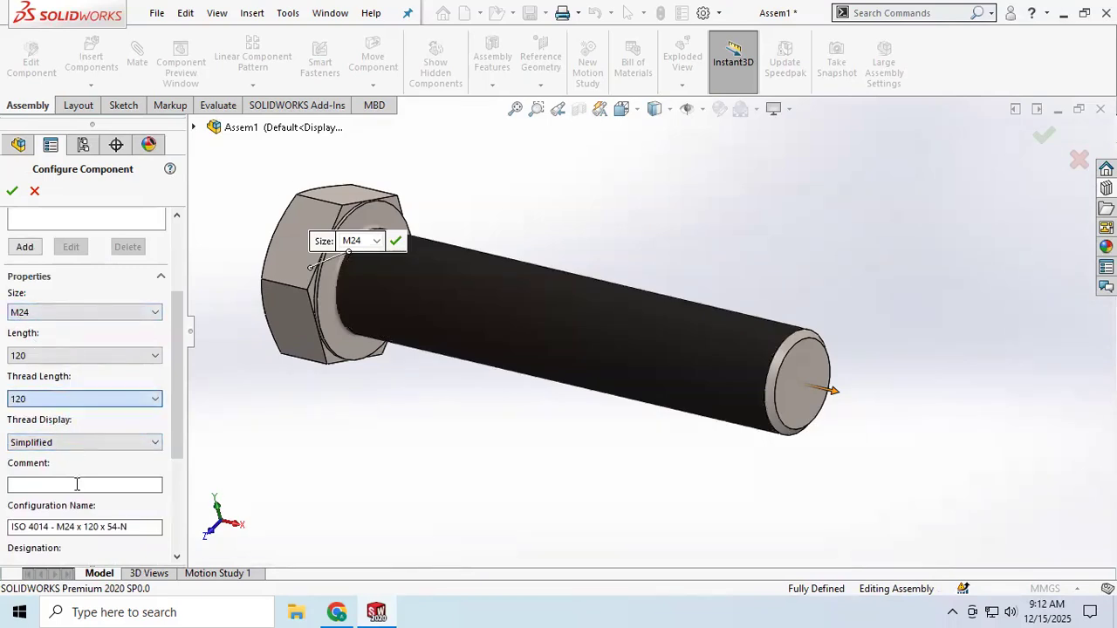
pyautogui.scroll(-3, 79, 491)
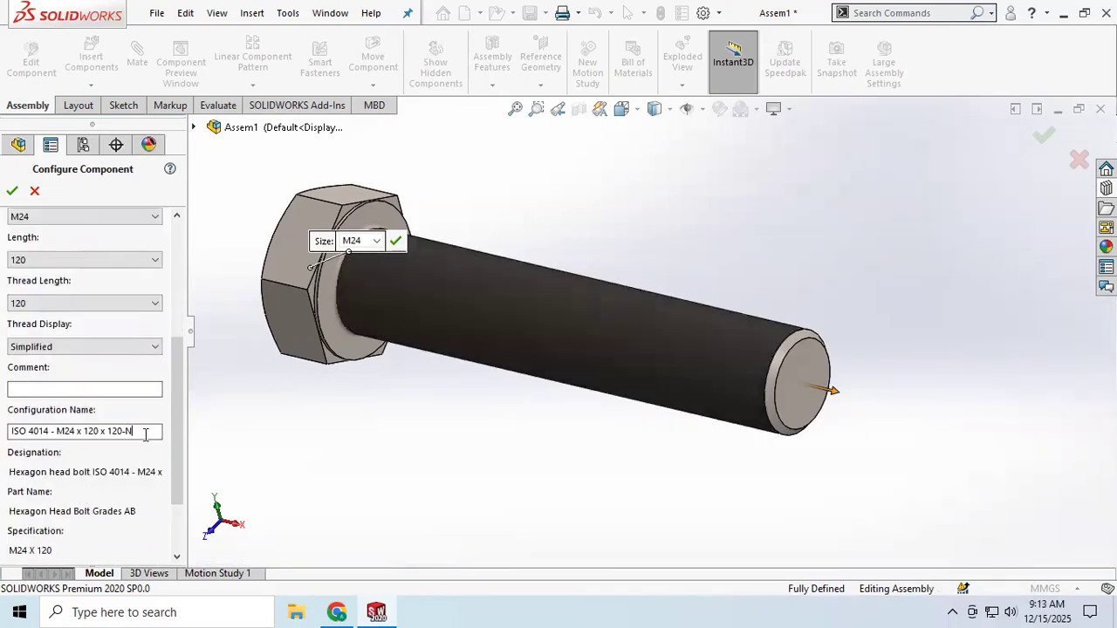
pyautogui.scroll(3, 142, 438)
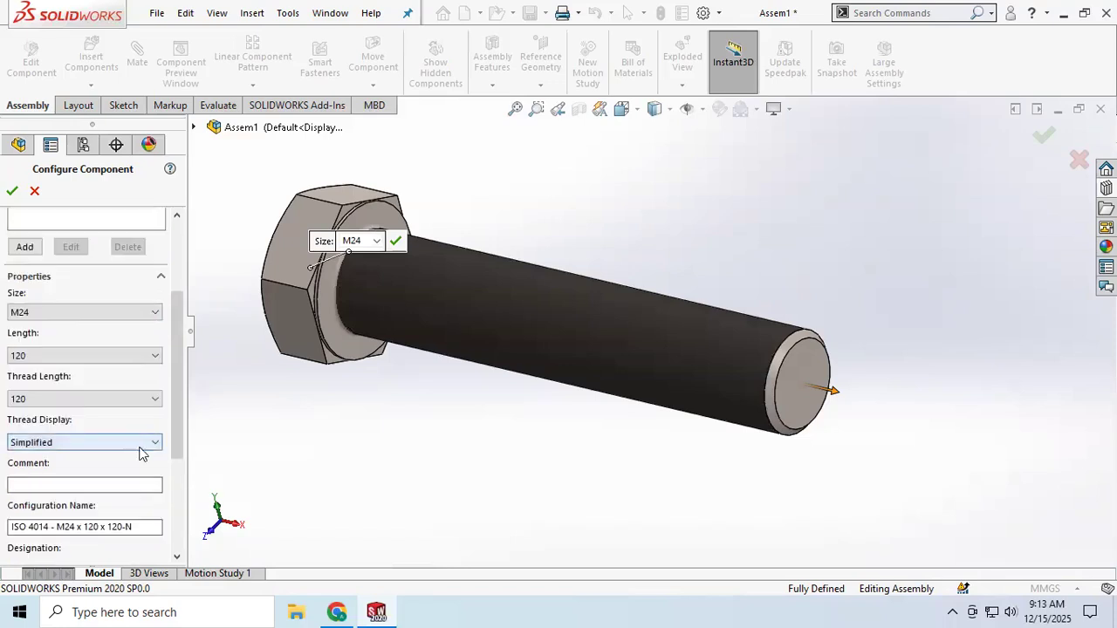
pyautogui.click(135, 446)
pyautogui.click(68, 476)
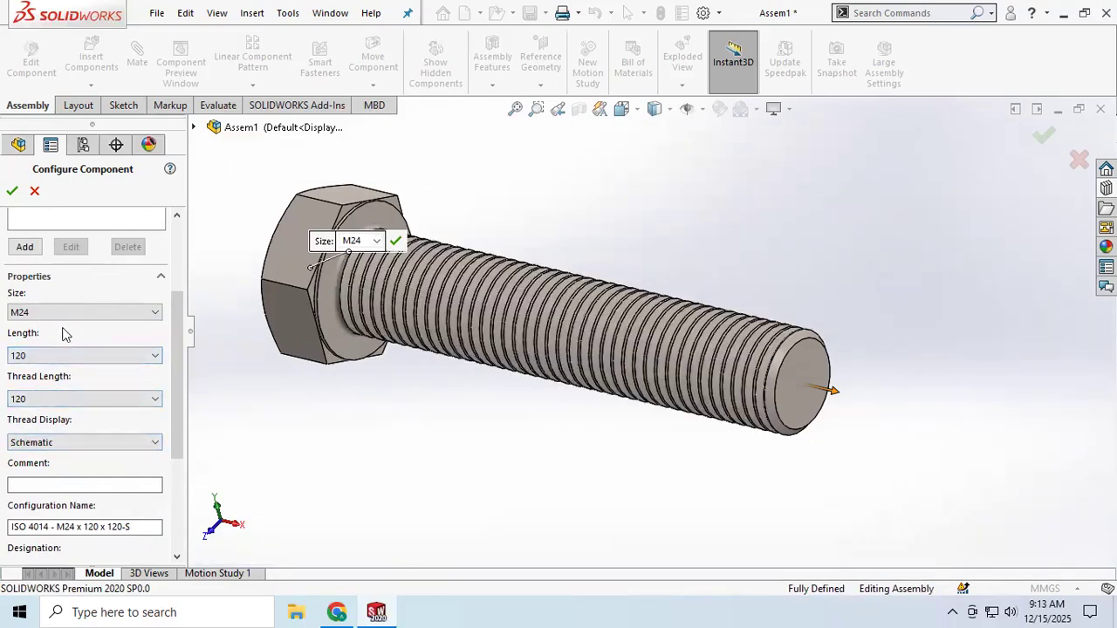
# Accept the hex screw's configuration and finish inserting without placing additional copies.
pyautogui.scroll(3, 77, 293)
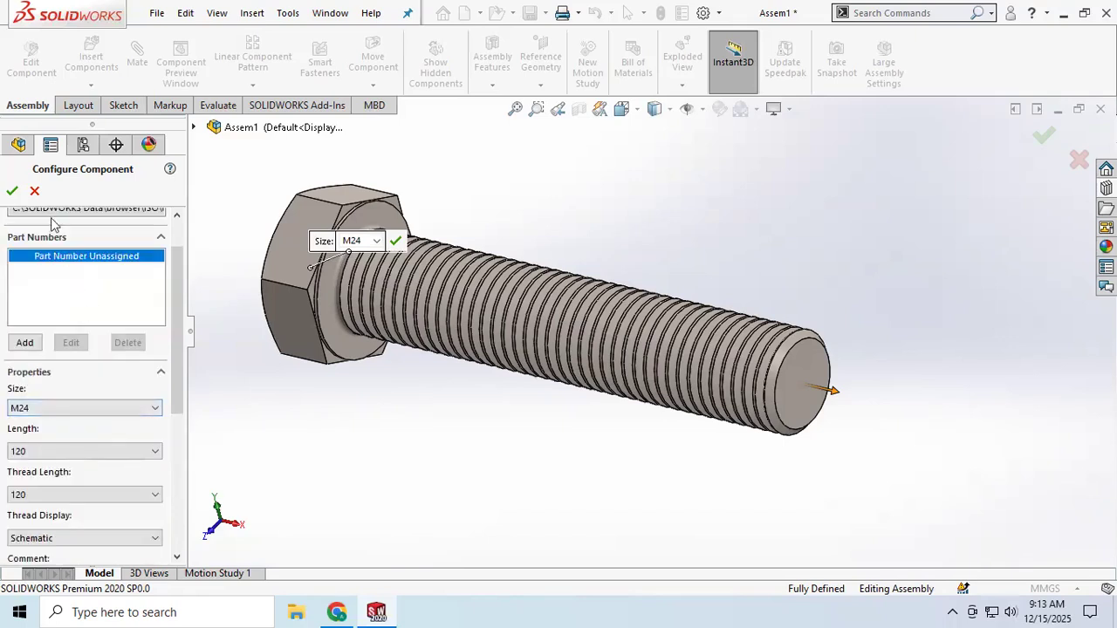
pyautogui.click(12, 190)
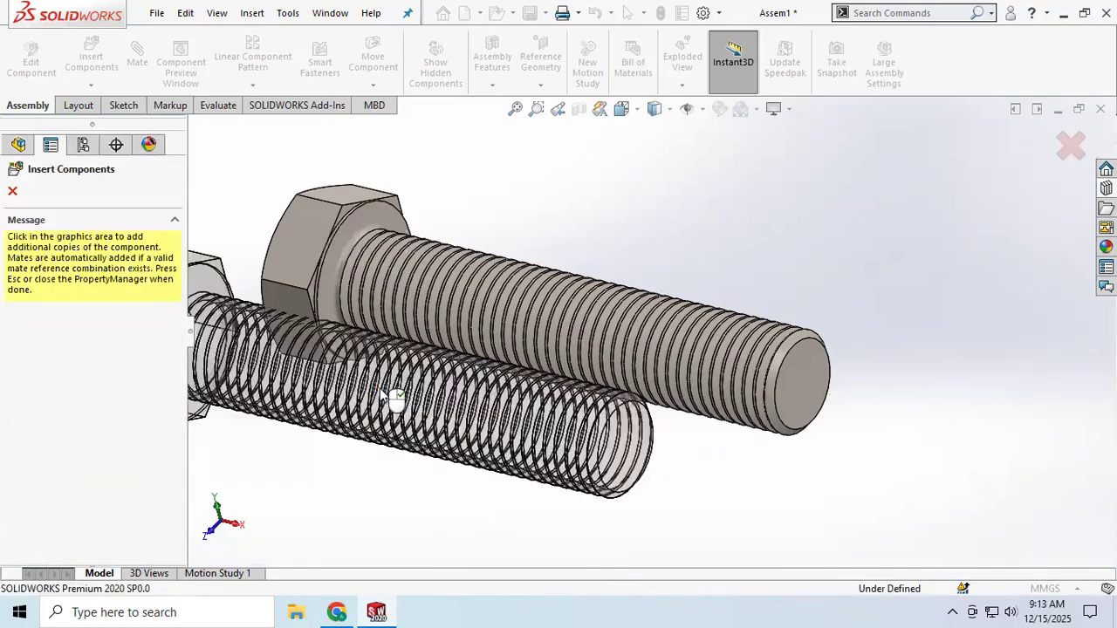
pyautogui.click(13, 191)
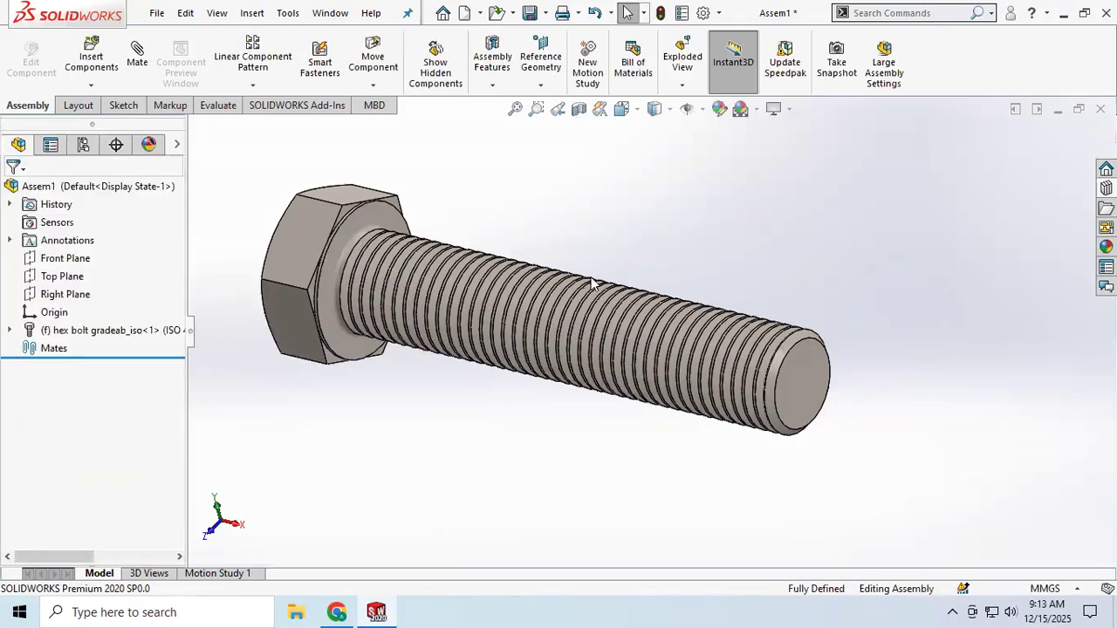
# Insert a Hex Nut Grade C ISO - 4034 from the ISO Toolbox hex nuts, placing it below the bolt.
pyautogui.scroll(1, 587, 283)
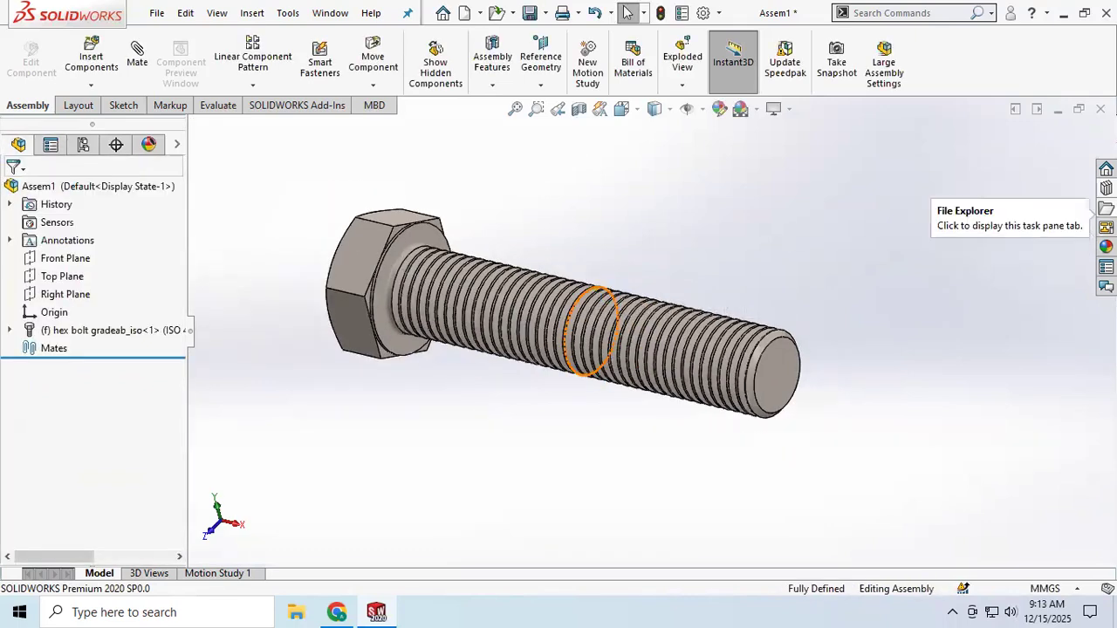
pyautogui.click(1106, 188)
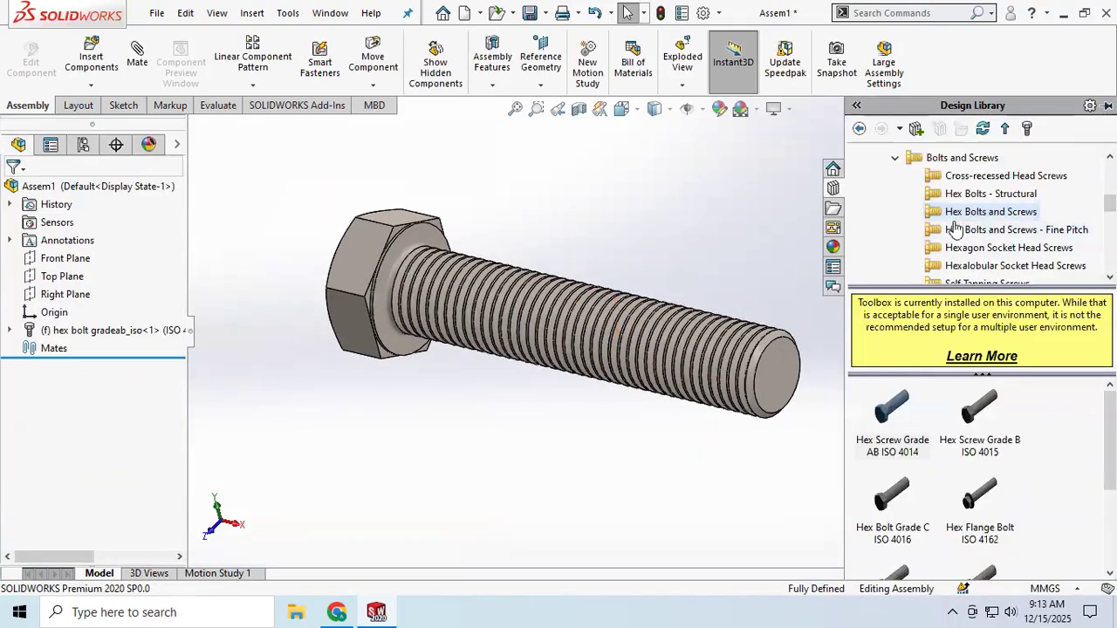
pyautogui.click(897, 158)
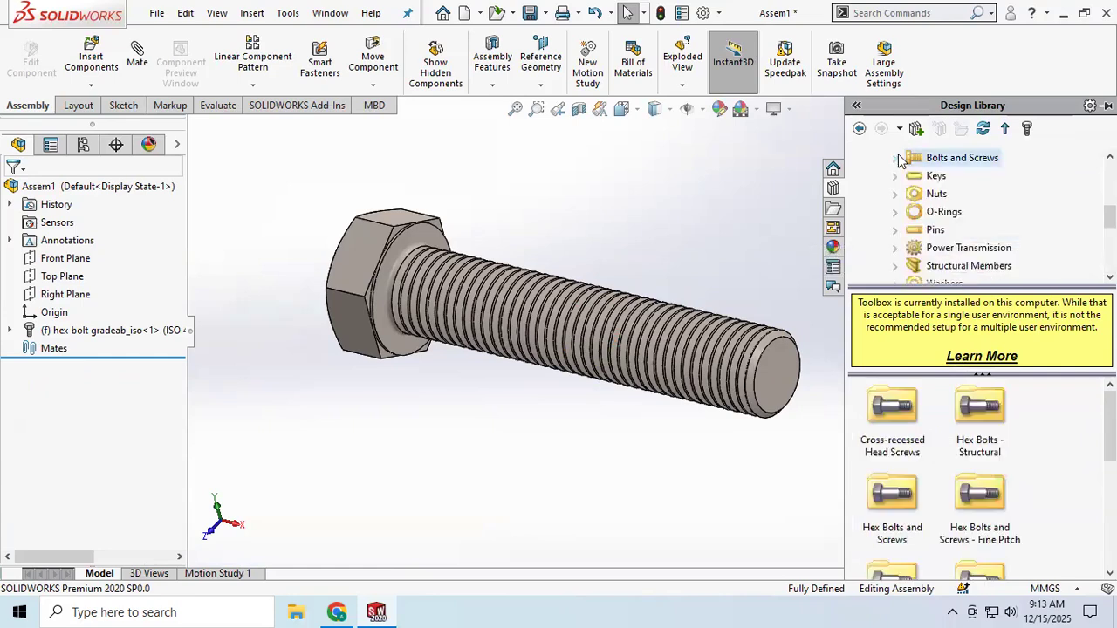
pyautogui.click(937, 194)
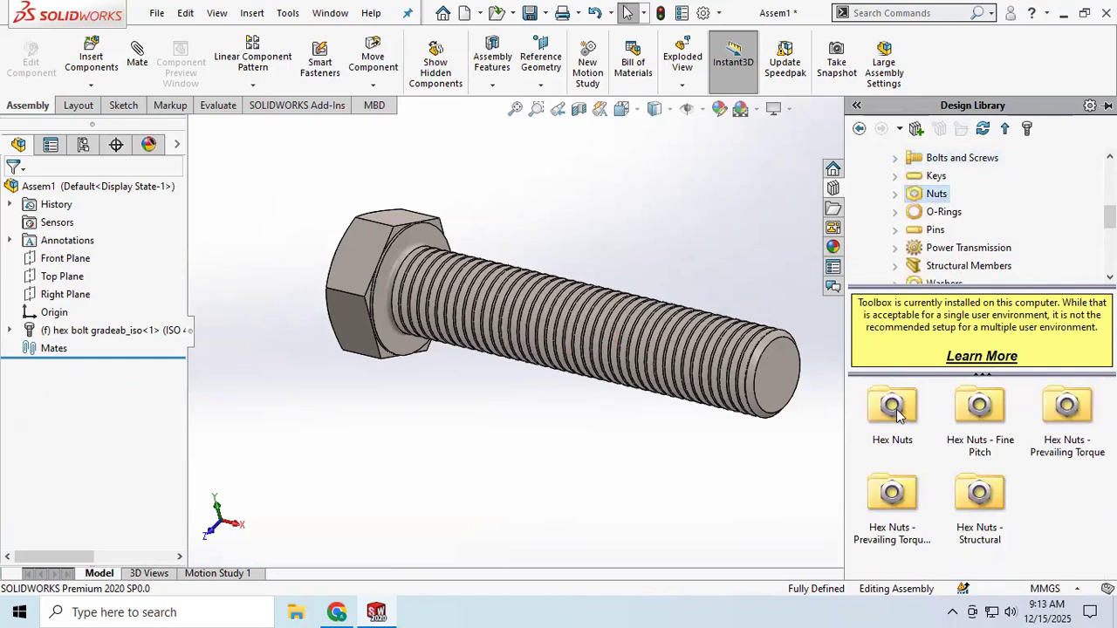
pyautogui.click(859, 106)
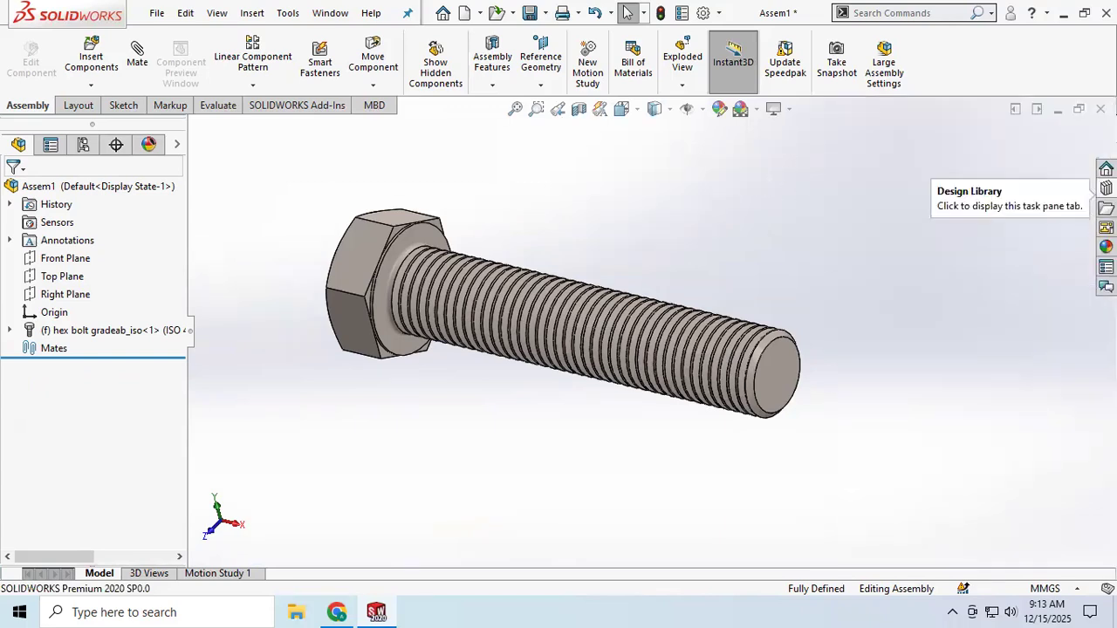
pyautogui.click(1106, 188)
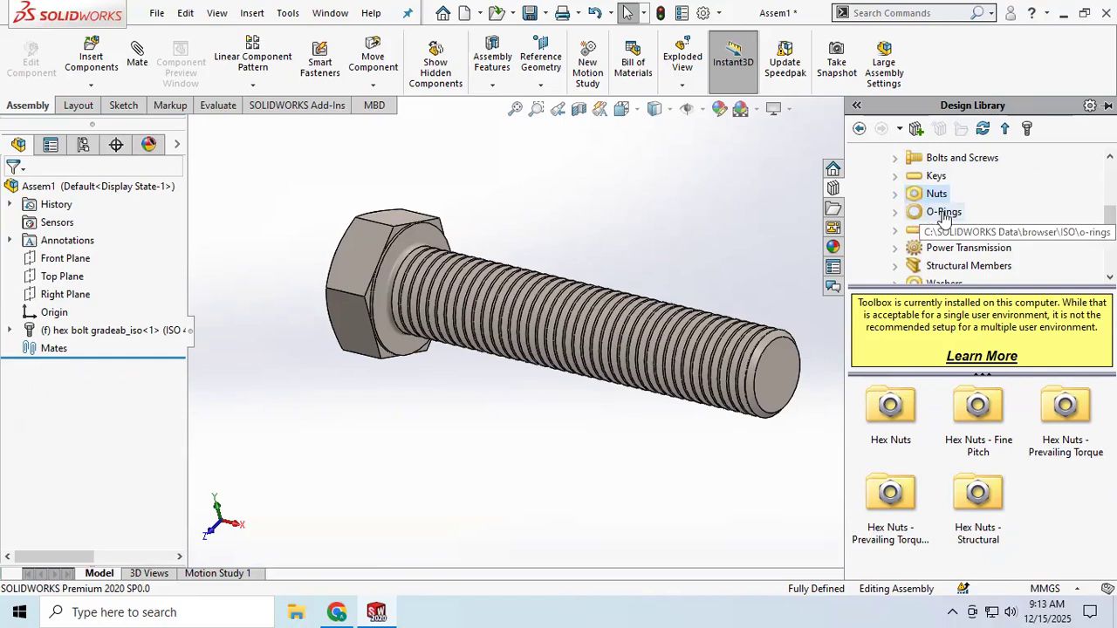
pyautogui.doubleClick(891, 406)
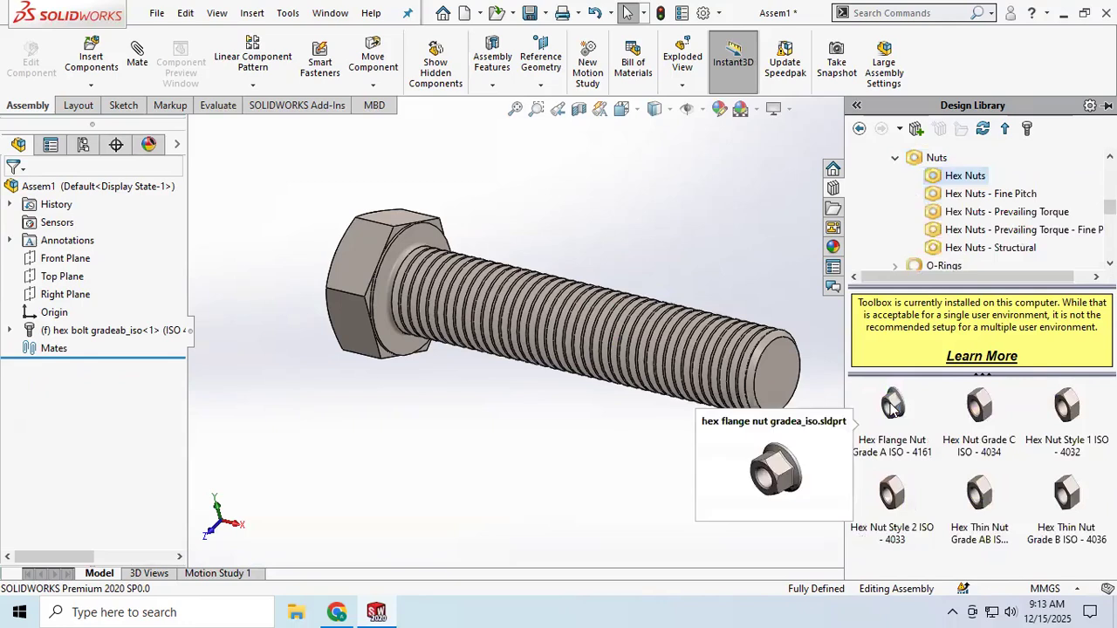
pyautogui.moveTo(976, 433)
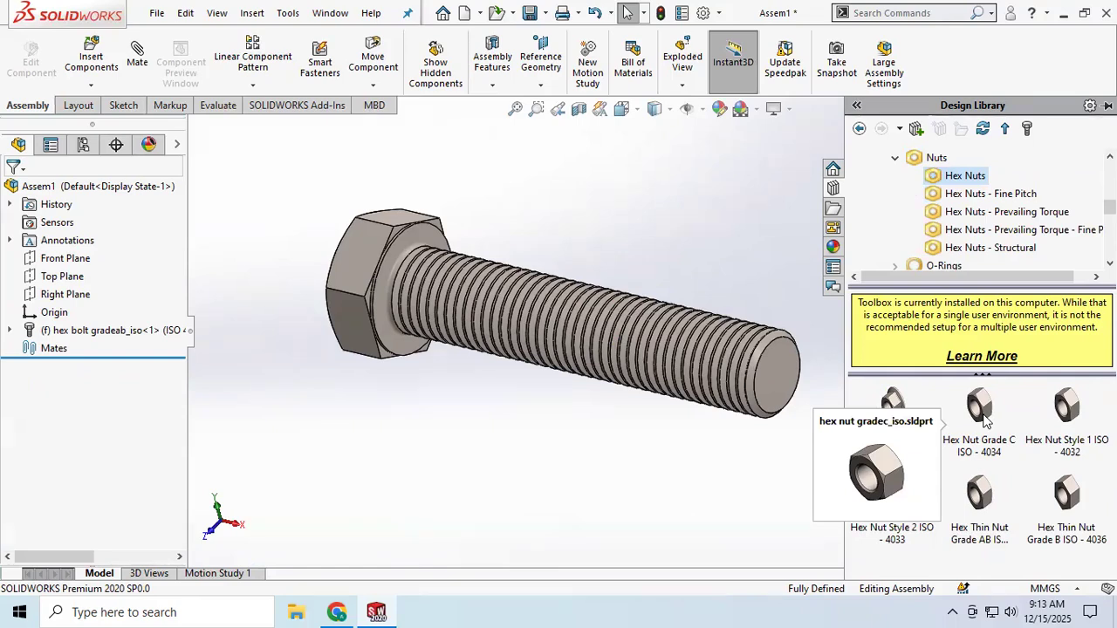
pyautogui.moveTo(984, 422); pyautogui.dragTo(516, 490)
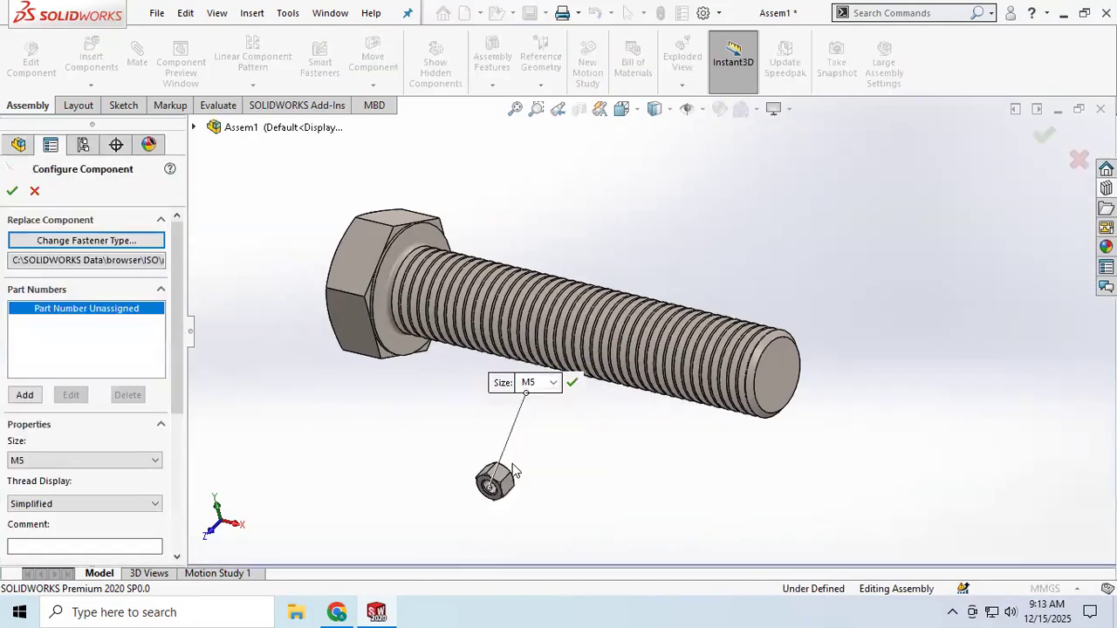
# Configure the hex nut with size M24 and Schematic thread display, and finish without adding more copies.
pyautogui.click(72, 465)
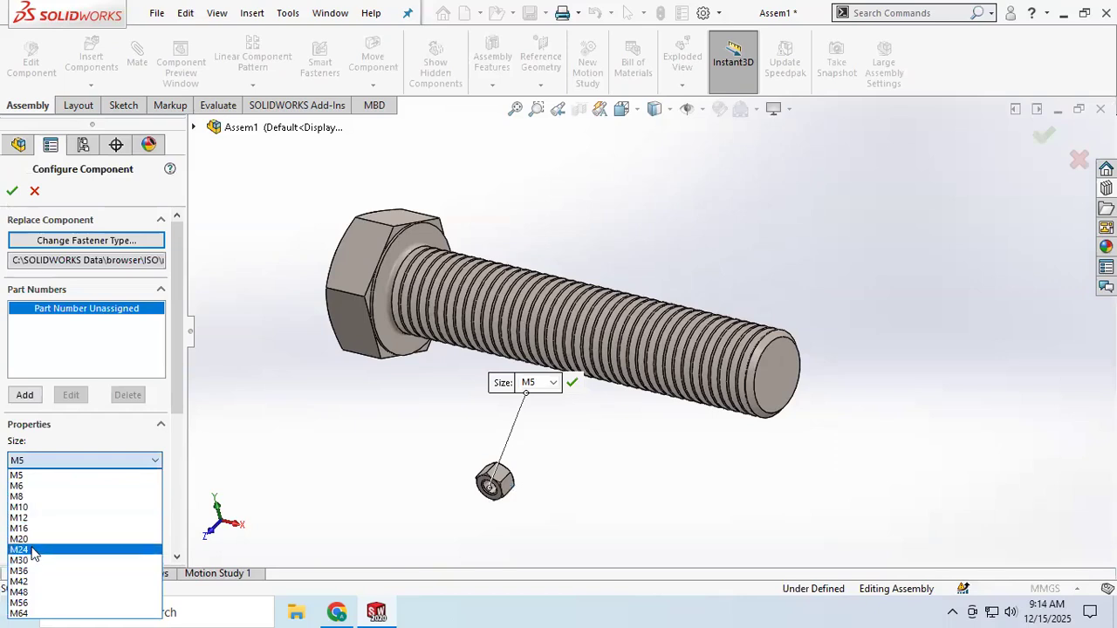
pyautogui.click(33, 550)
pyautogui.click(96, 505)
pyautogui.click(35, 534)
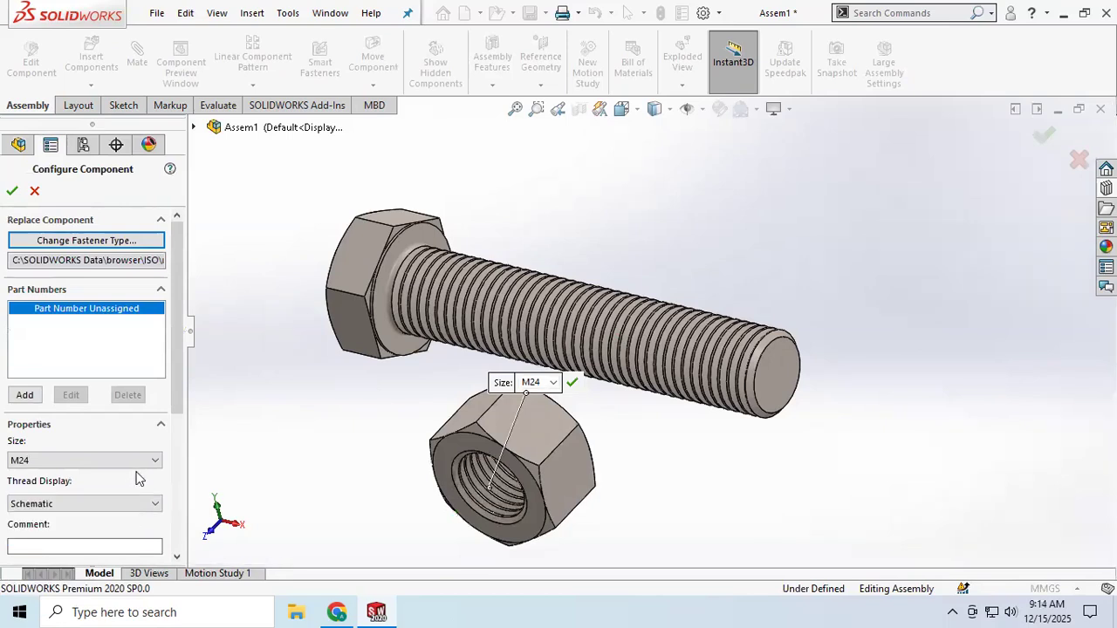
pyautogui.scroll(-3, 115, 432)
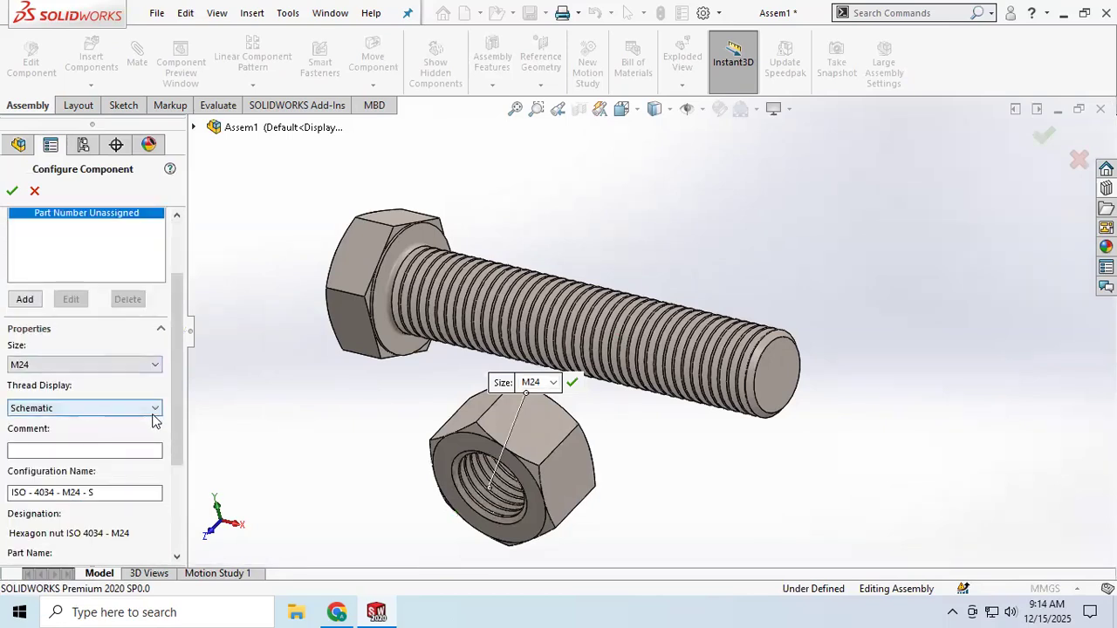
pyautogui.click(11, 192)
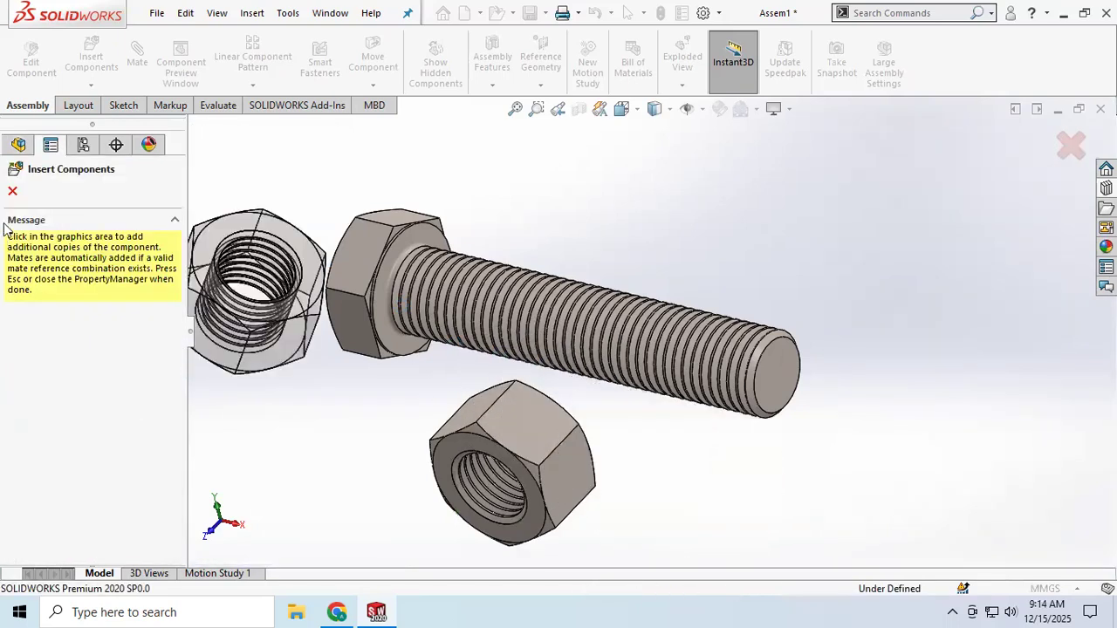
pyautogui.click(12, 191)
# Start a new mate and choose the Profile Center type from the advanced mates.
pyautogui.scroll(3, 563, 419)
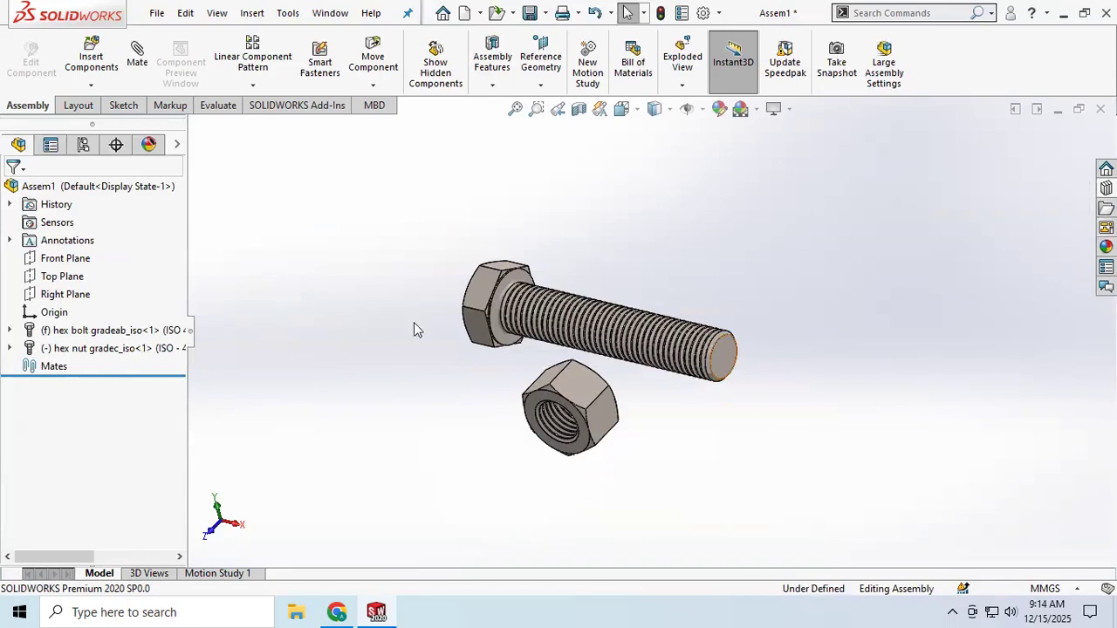
pyautogui.click(137, 60)
pyautogui.scroll(-3, 61, 343)
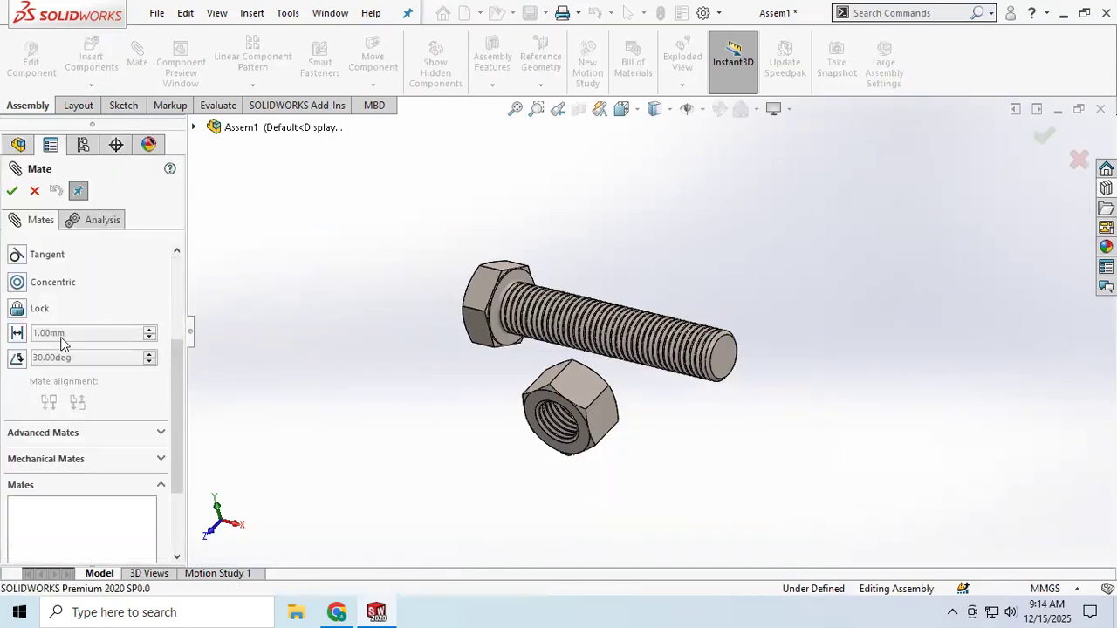
pyautogui.scroll(-2, 61, 343)
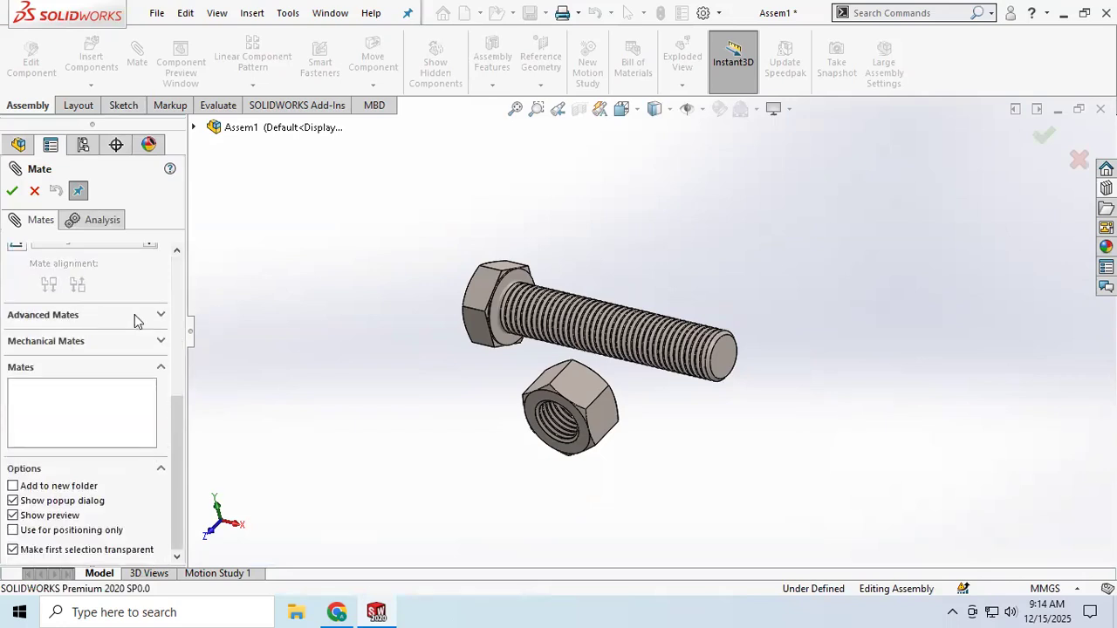
pyautogui.click(161, 318)
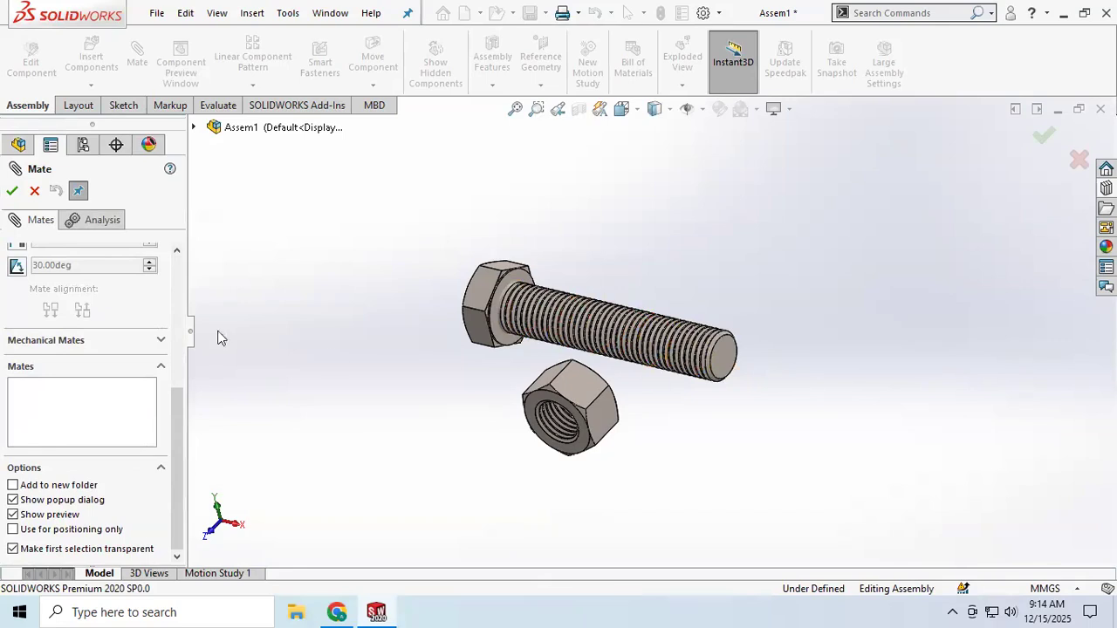
pyautogui.scroll(5, 96, 323)
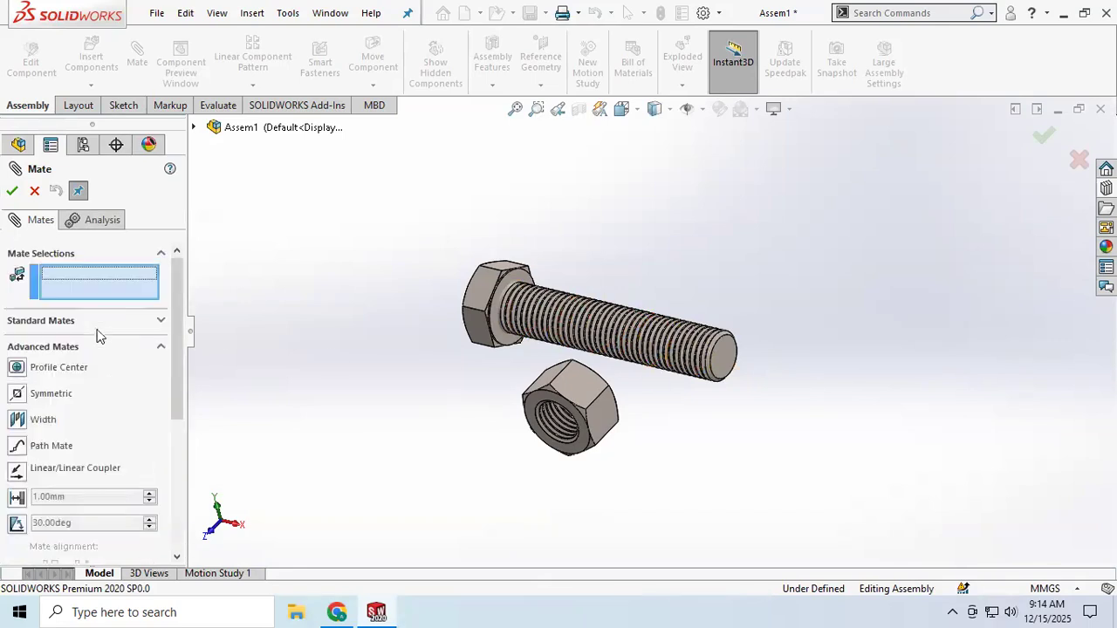
pyautogui.click(83, 373)
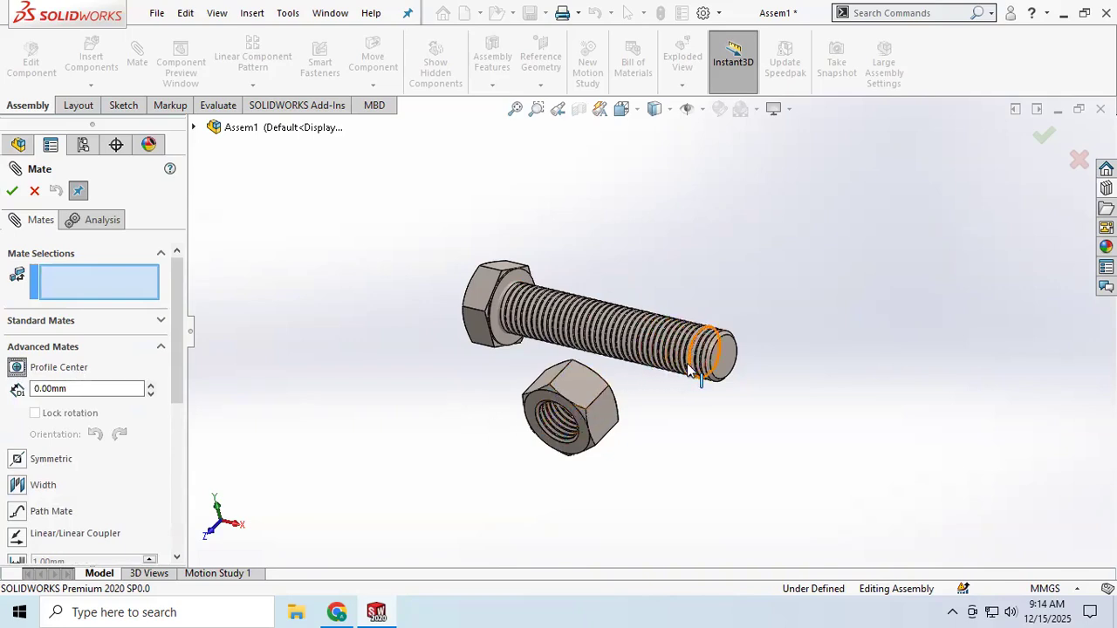
# Apply a Profile Center mate between the circular thread edge near the bolt's free end and the nut's inner thread edge.
pyautogui.scroll(-5, 686, 364)
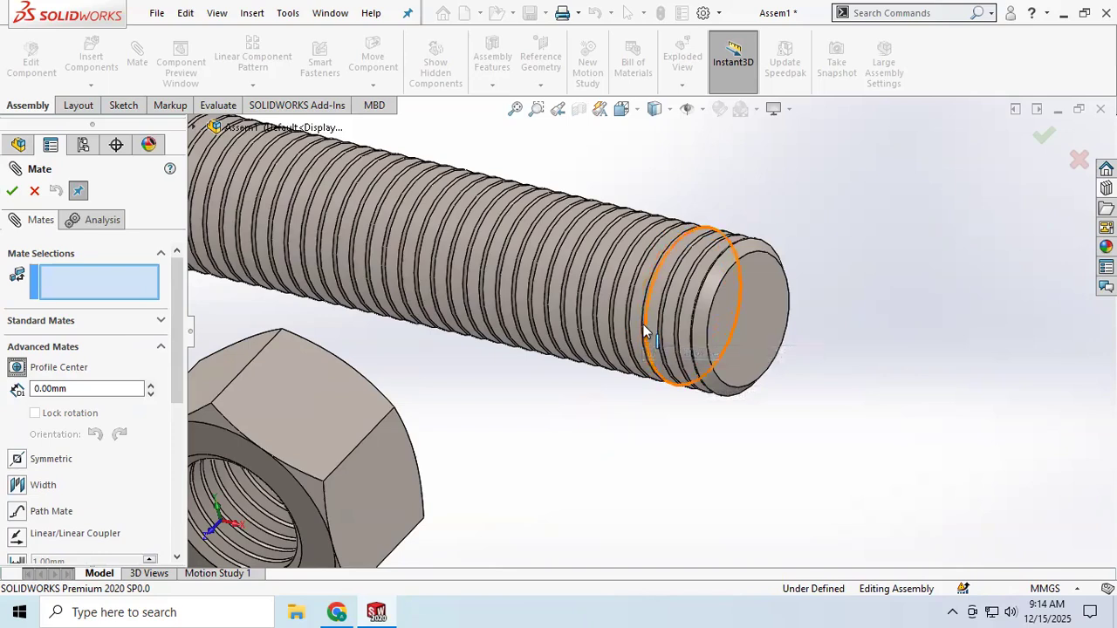
pyautogui.click(644, 331)
pyautogui.scroll(-3, 477, 407)
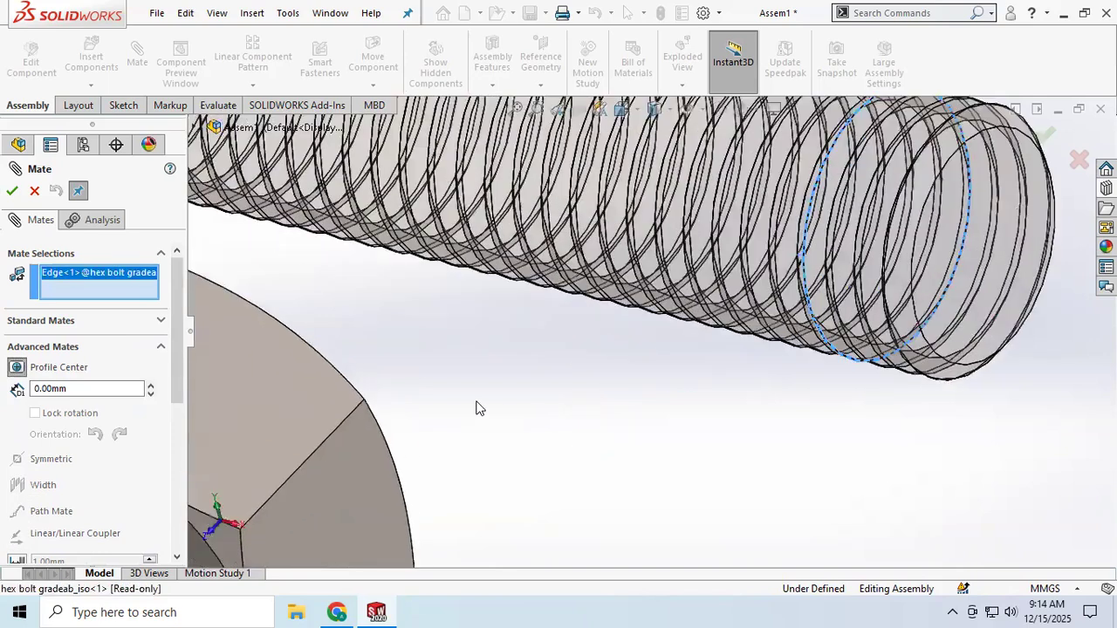
pyautogui.scroll(4, 477, 408)
pyautogui.scroll(2, 370, 483)
pyautogui.scroll(-1, 370, 484)
pyautogui.scroll(-5, 516, 424)
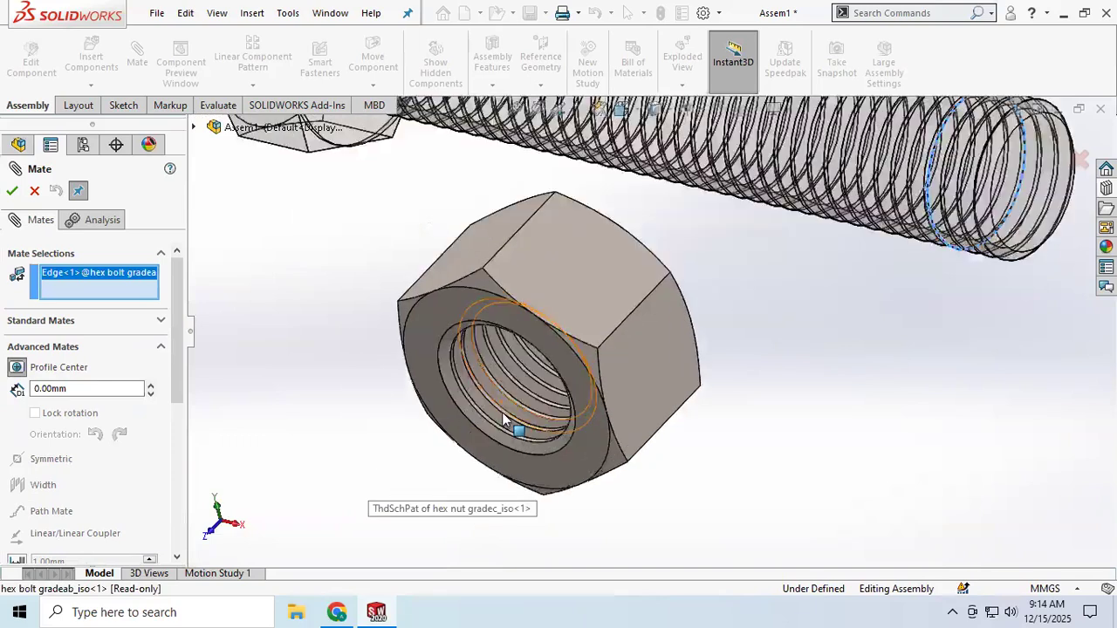
pyautogui.click(496, 393)
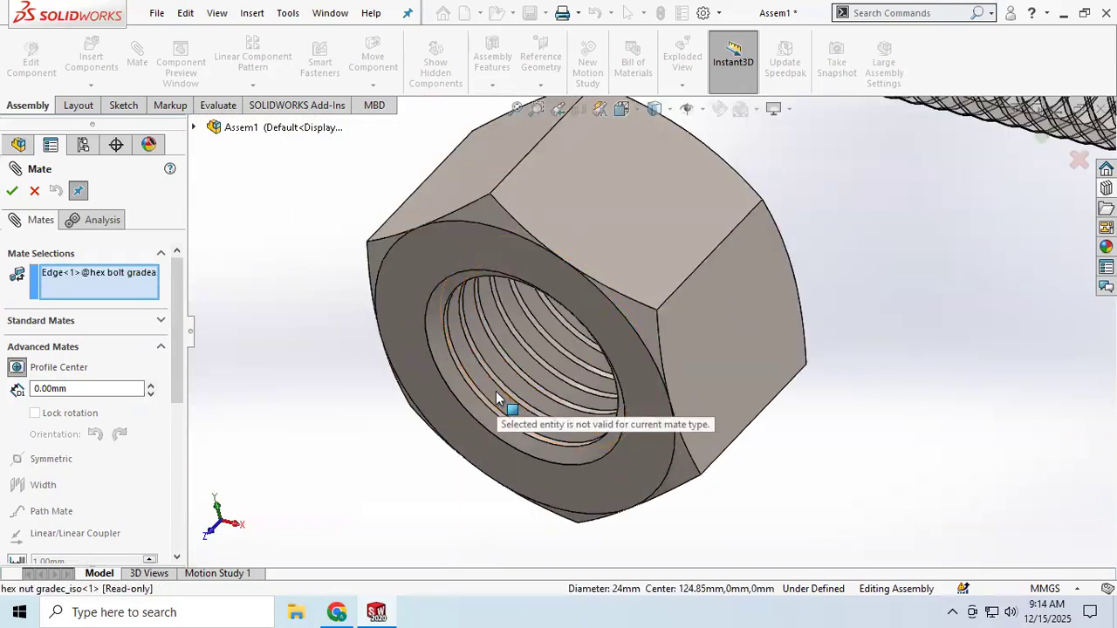
pyautogui.click(489, 403)
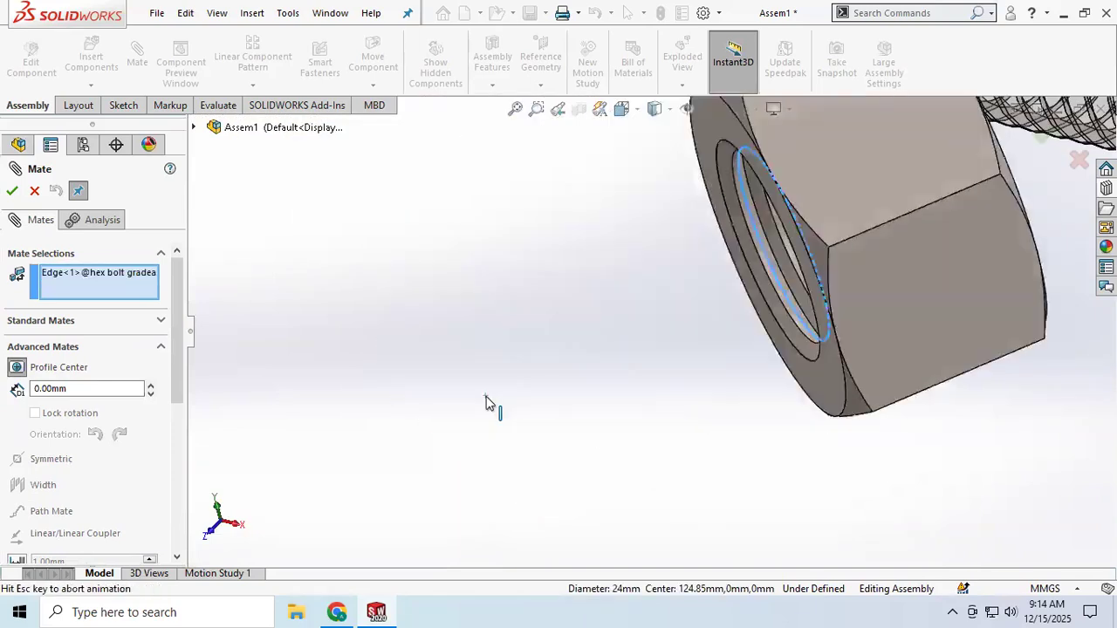
pyautogui.scroll(-3, 928, 321)
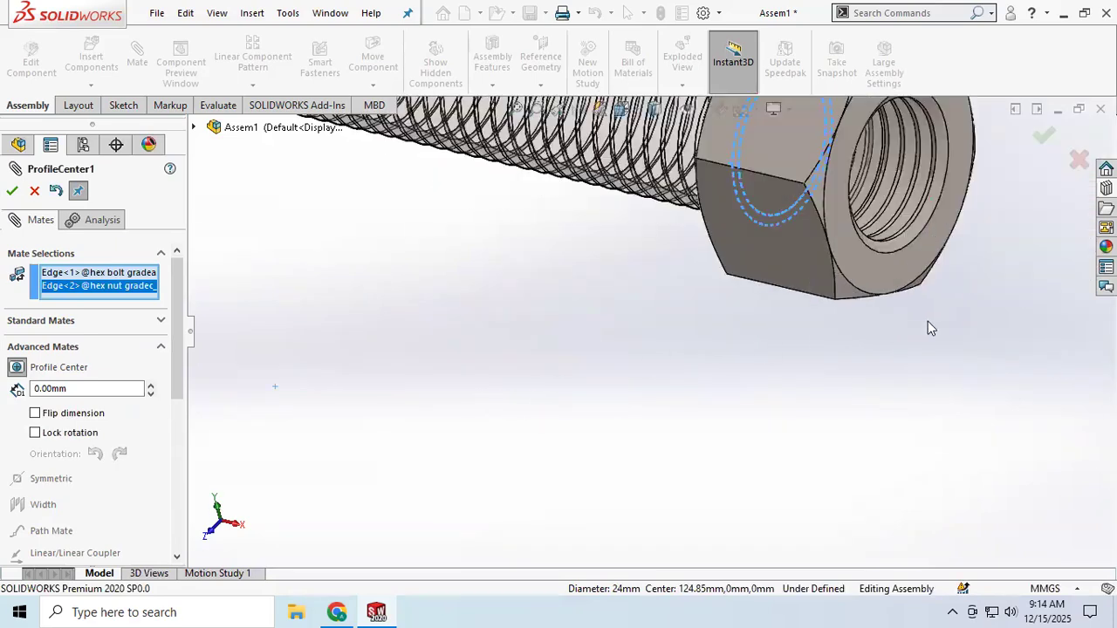
pyautogui.scroll(6, 928, 322)
pyautogui.moveTo(785, 332); pyautogui.dragTo(808, 296, button='middle')
pyautogui.moveTo(721, 306); pyautogui.dragTo(776, 309)
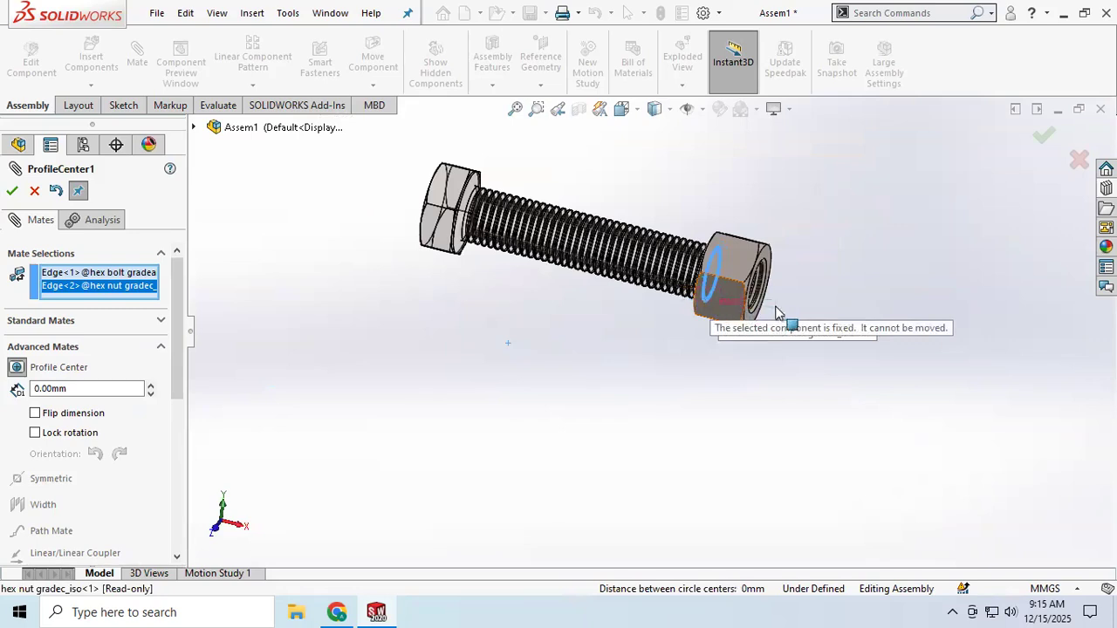
pyautogui.click(12, 190)
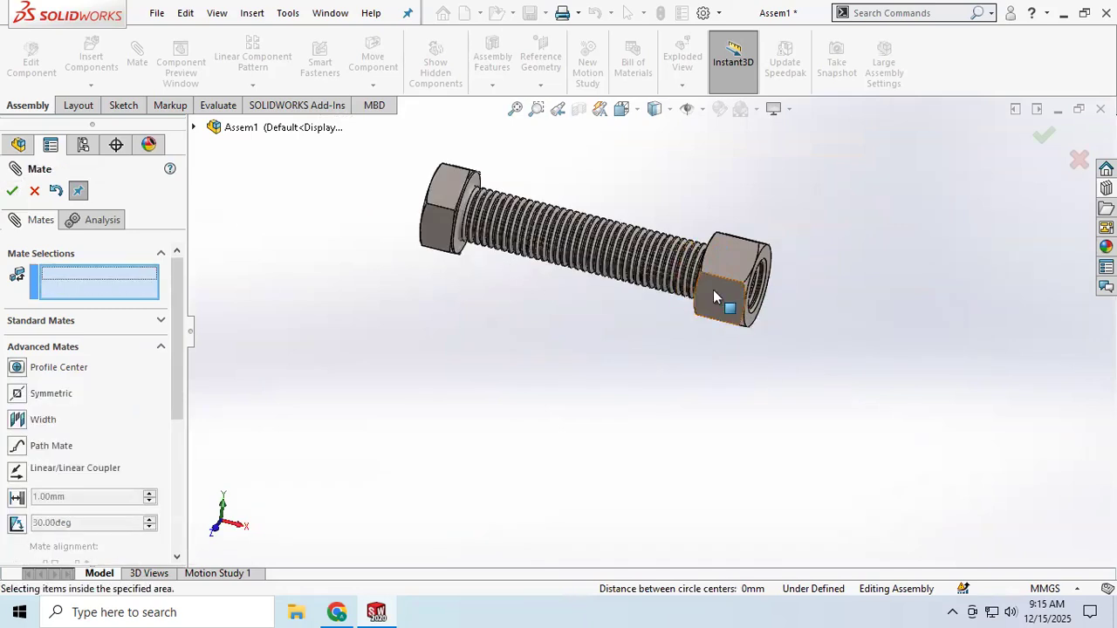
# Reopen the nut's Profile Center mate and set its offset to 20 mm with the dimension flipped.
pyautogui.moveTo(706, 262); pyautogui.dragTo(783, 276)
pyautogui.scroll(-3, 79, 492)
pyautogui.click(75, 471)
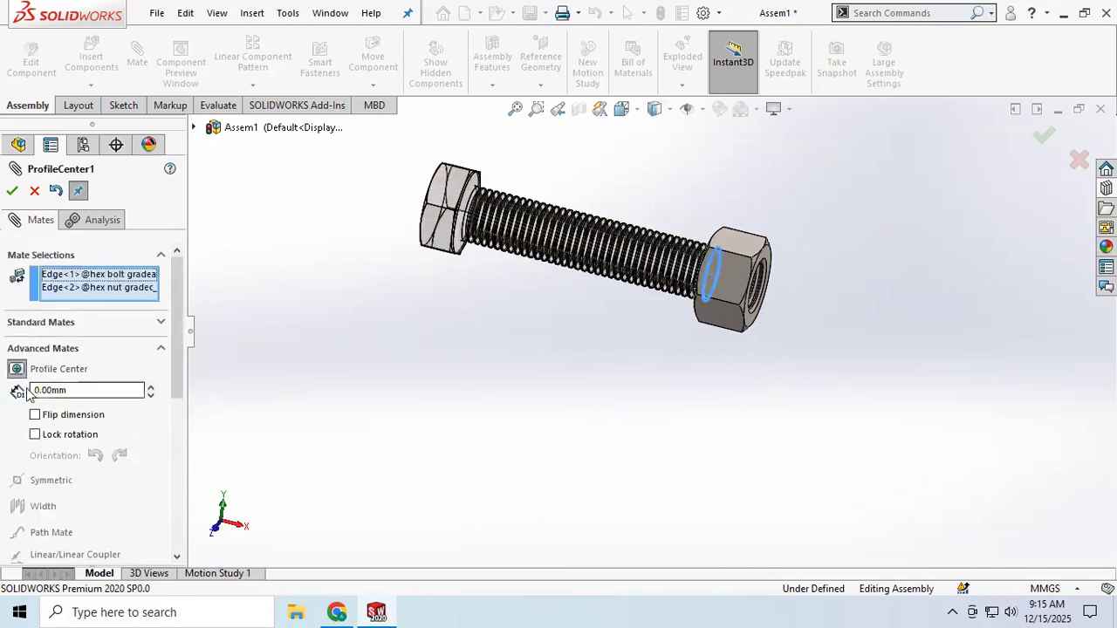
pyautogui.click(35, 416)
pyautogui.click(35, 416)
pyautogui.click(81, 392)
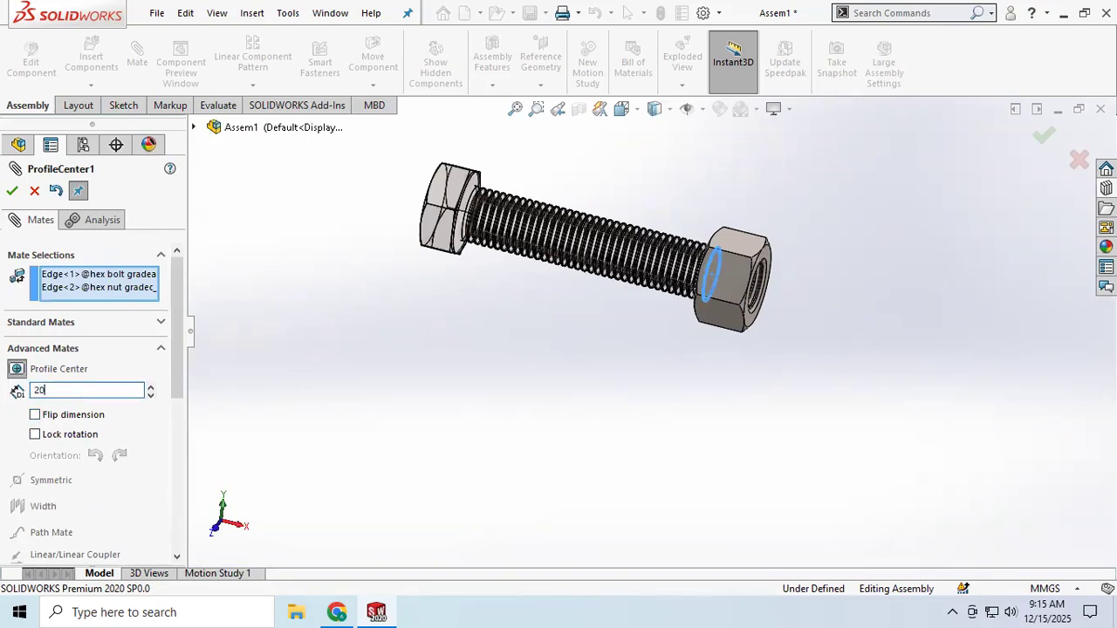
pyautogui.press('Return')
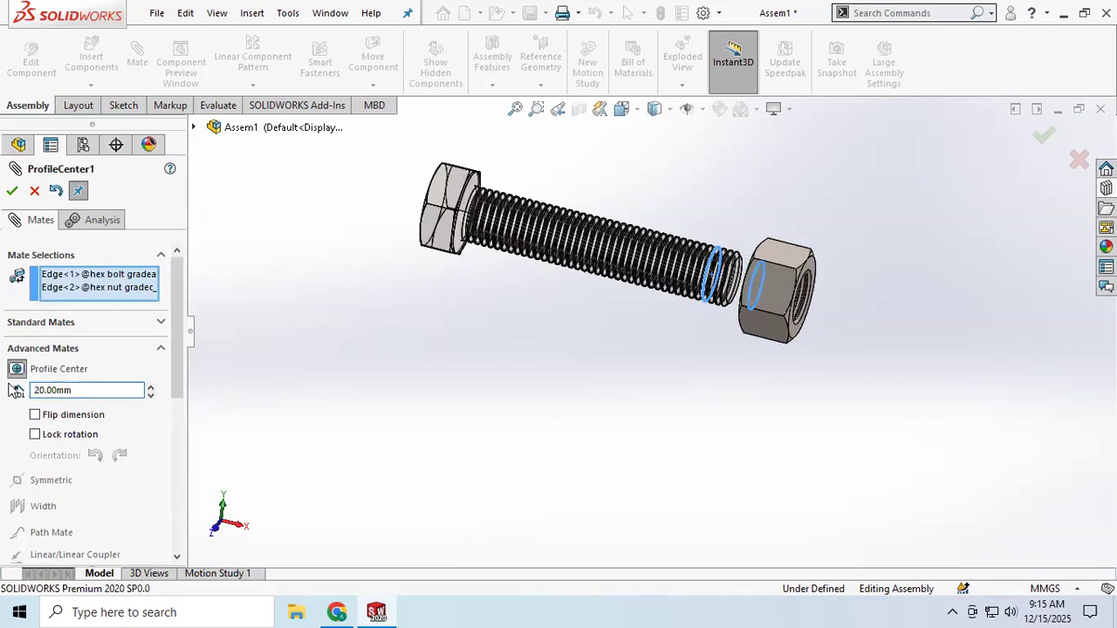
pyautogui.click(35, 416)
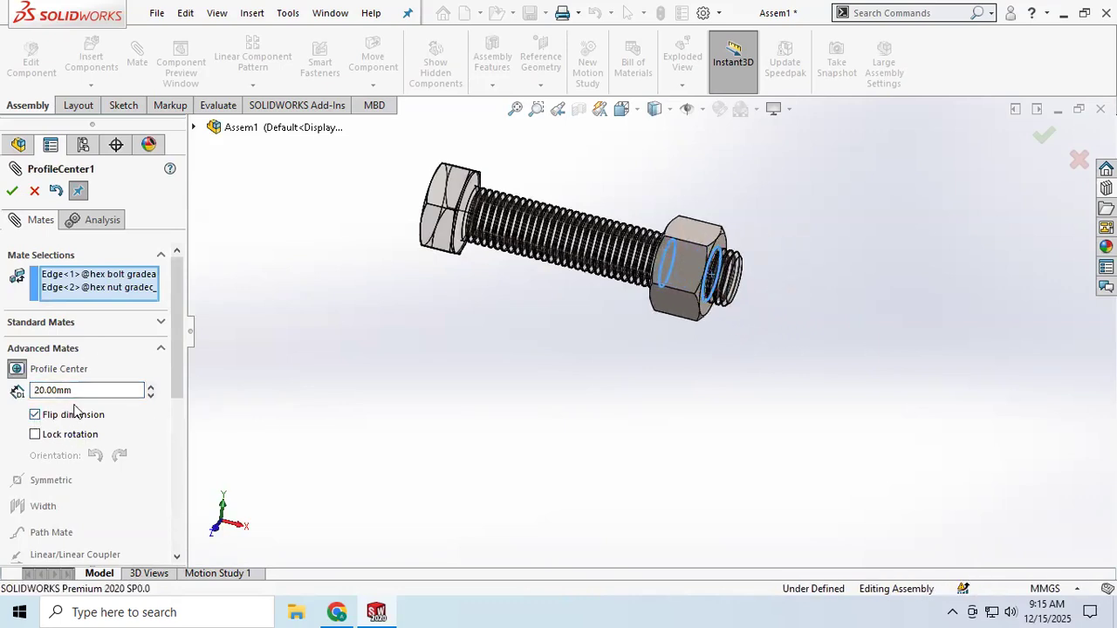
# Leave Lock rotation off after trying it, accept the Profile Center mate, and finish mating.
pyautogui.scroll(-3, 51, 445)
pyautogui.scroll(3, 50, 442)
pyautogui.click(36, 434)
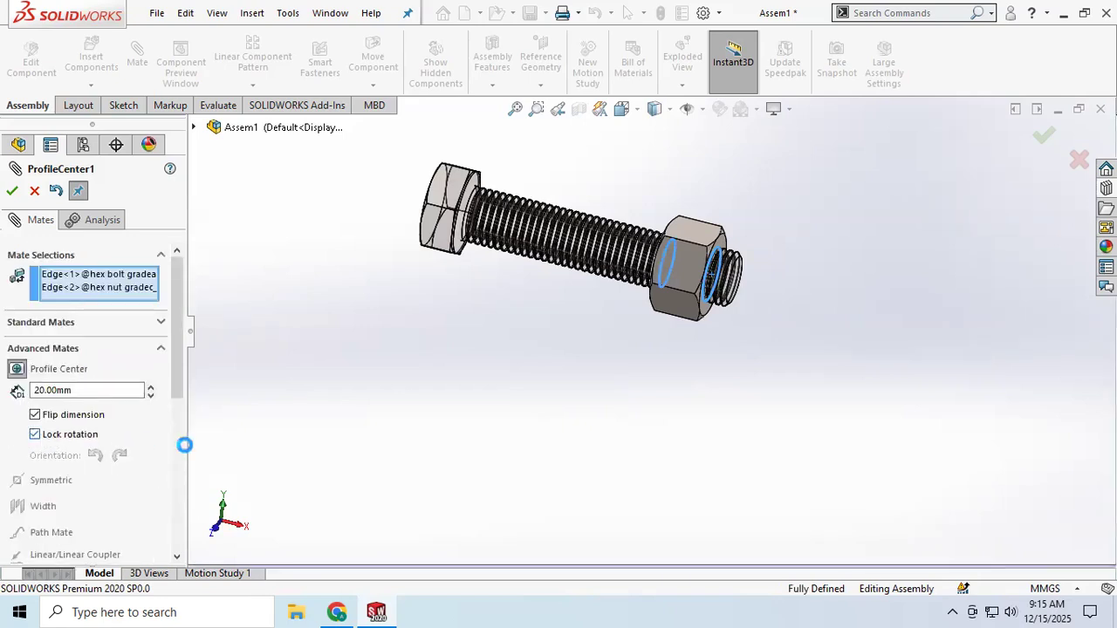
pyautogui.click(36, 435)
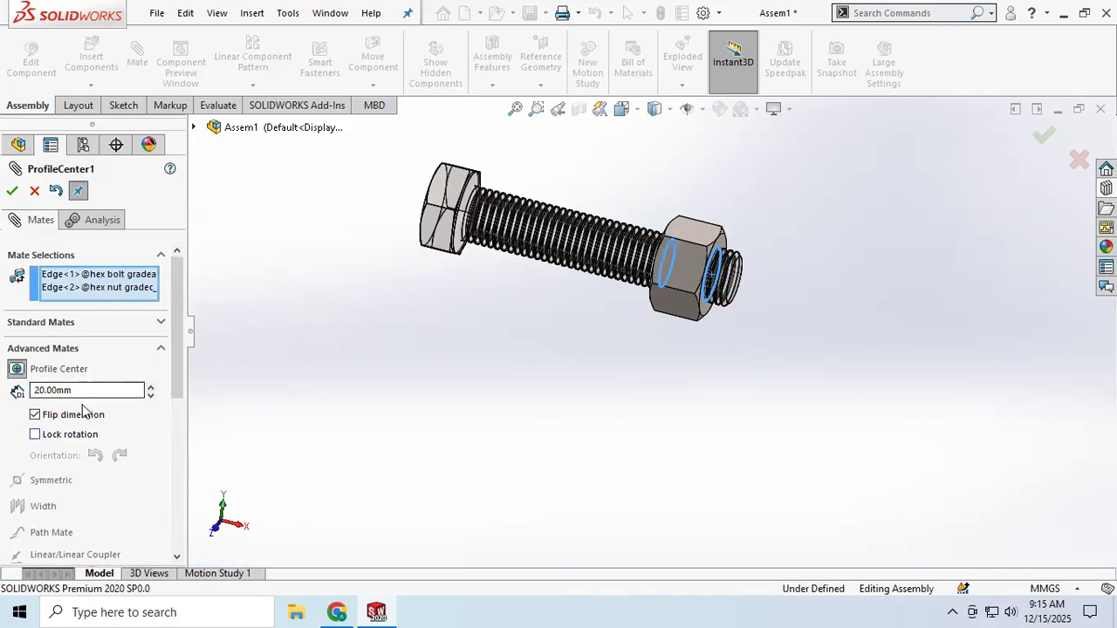
pyautogui.scroll(-4, 85, 408)
pyautogui.scroll(4, 83, 406)
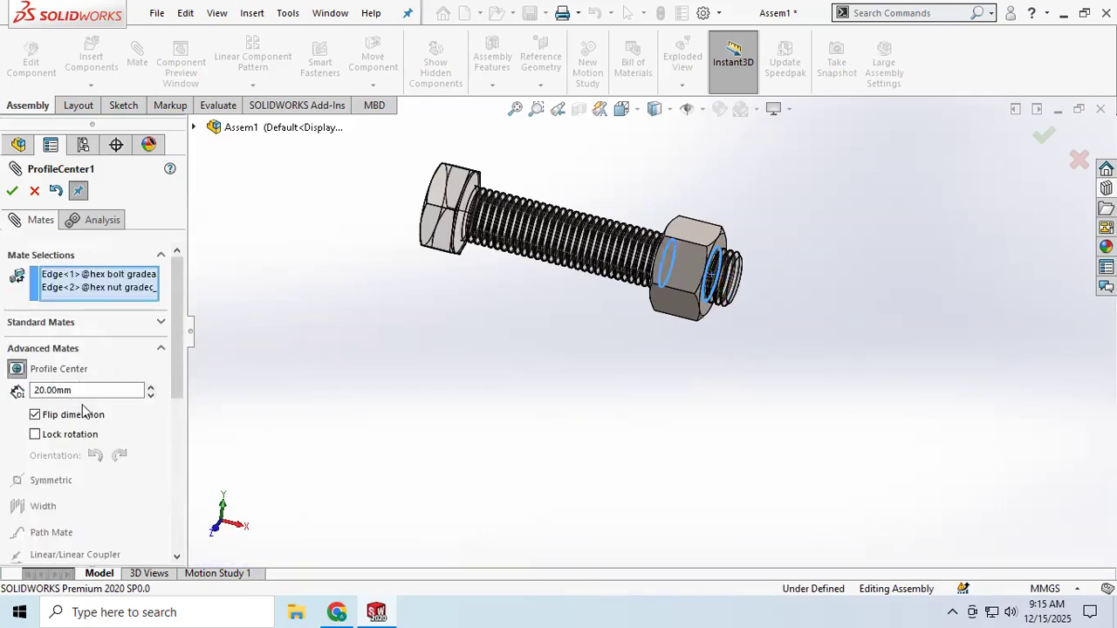
pyautogui.click(12, 190)
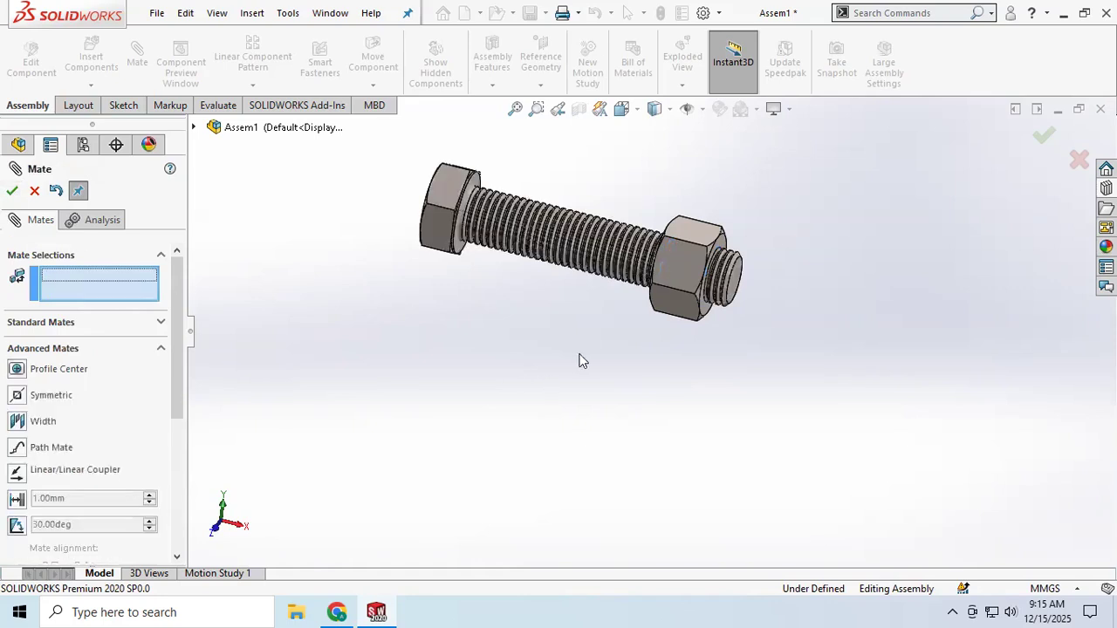
pyautogui.click(12, 190)
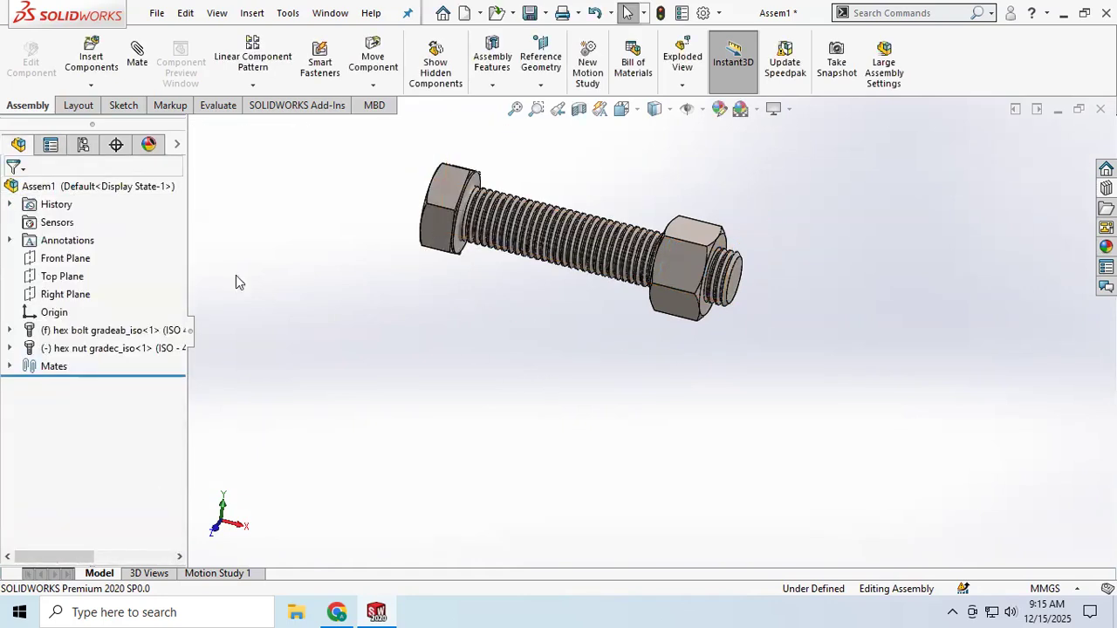
# Rotate the nut about the bolt's axis to test its motion and inspect how it sits on the thread.
pyautogui.moveTo(670, 290); pyautogui.dragTo(658, 326)
pyautogui.press('Escape')
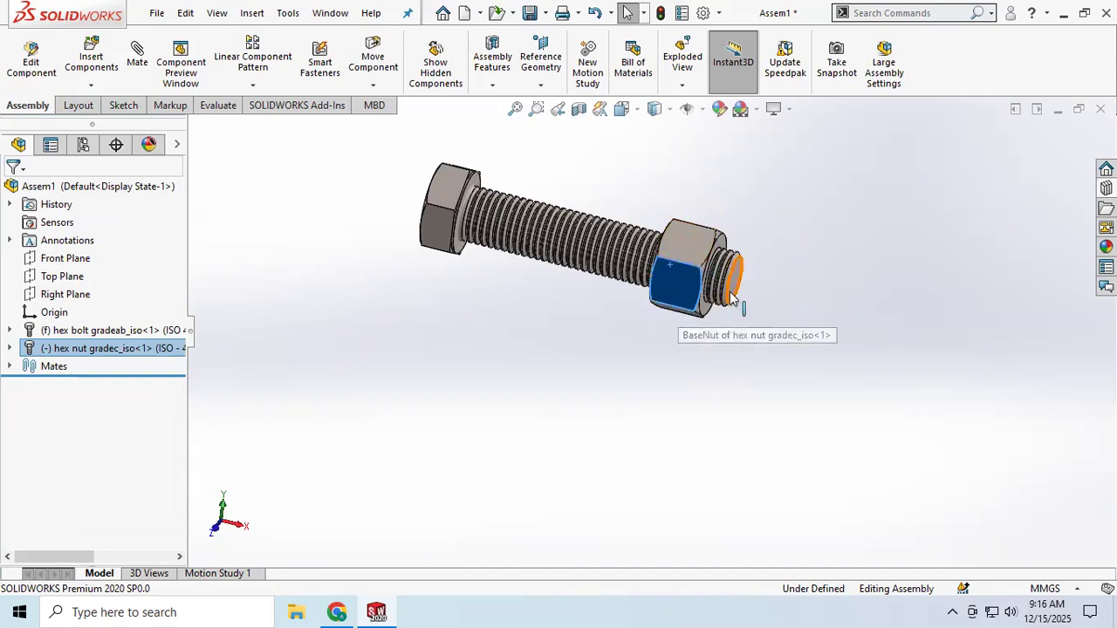
pyautogui.scroll(2, 734, 277)
pyautogui.scroll(-6, 734, 278)
pyautogui.scroll(3, 616, 324)
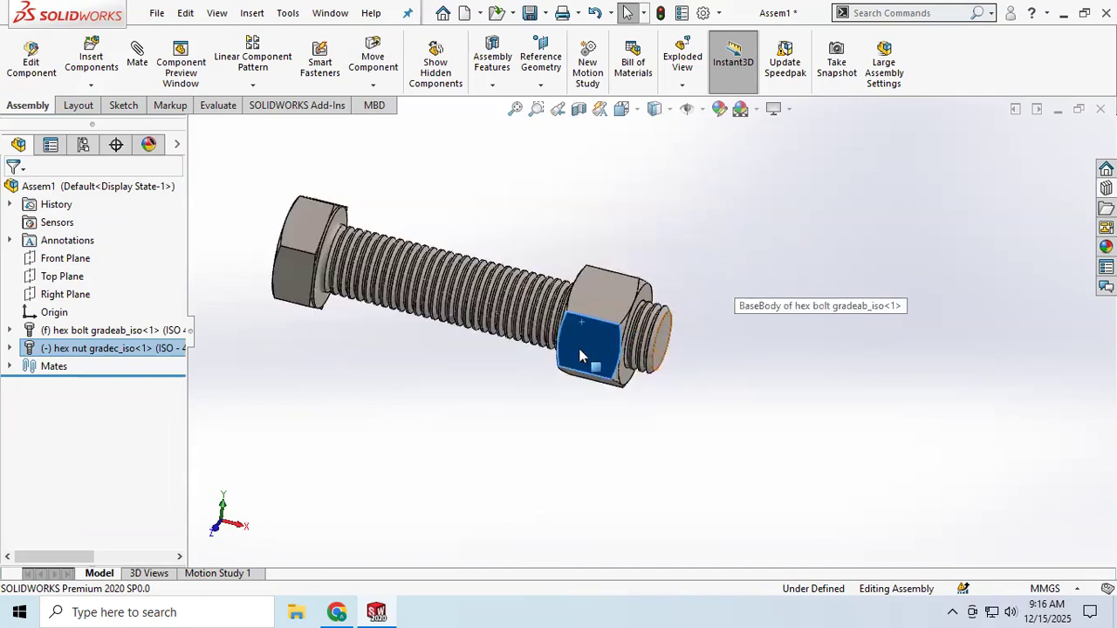
pyautogui.scroll(-2, 605, 307)
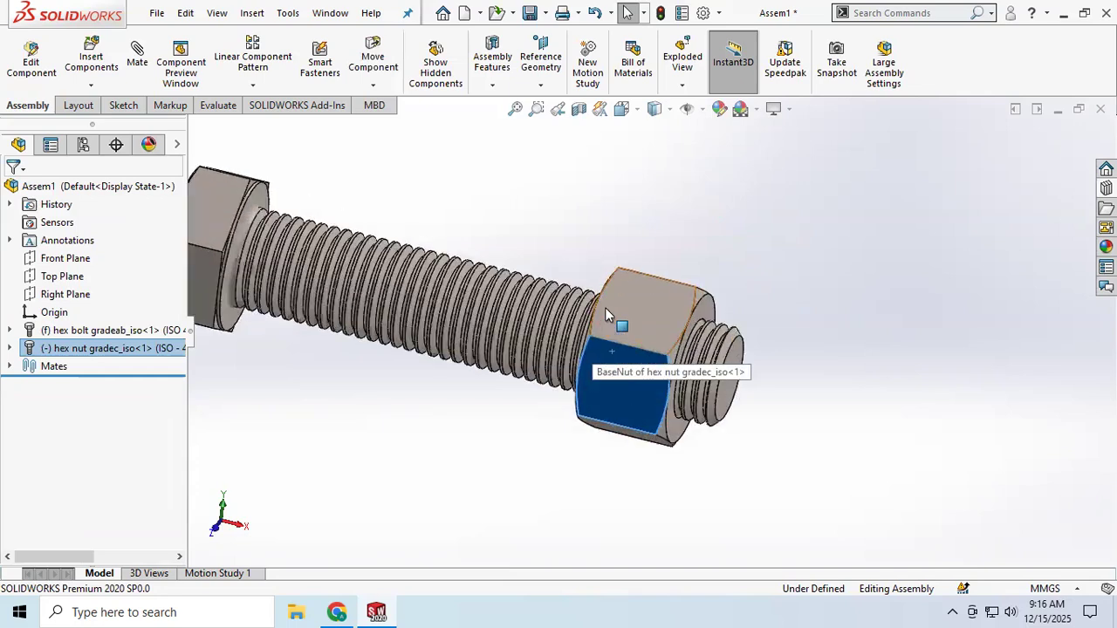
pyautogui.scroll(3, 605, 307)
pyautogui.scroll(-4, 633, 351)
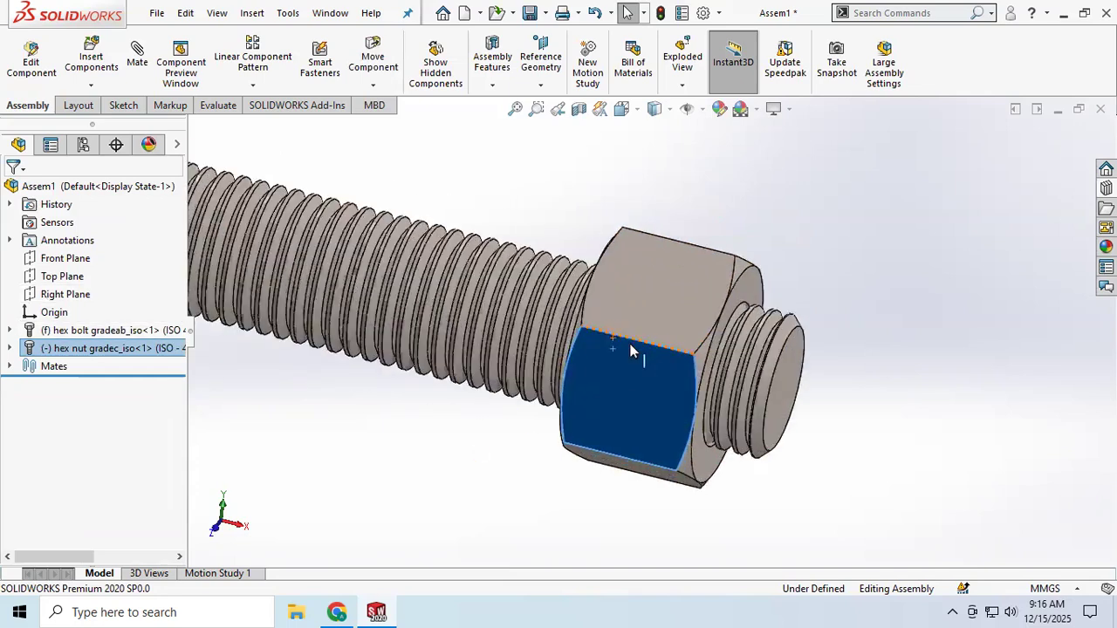
pyautogui.scroll(5, 633, 351)
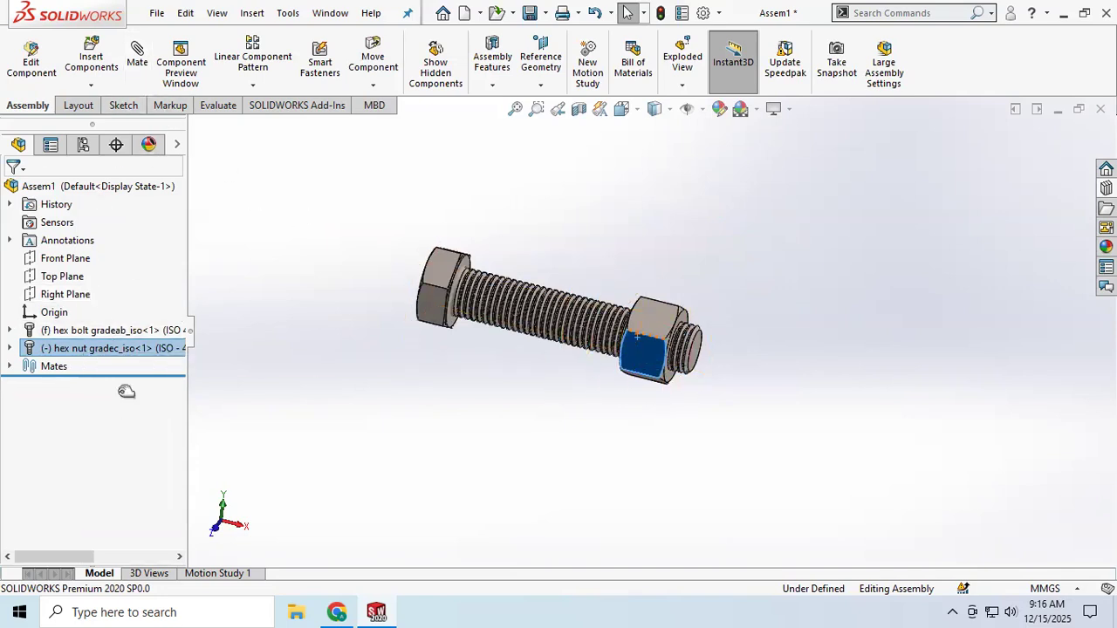
pyautogui.click(137, 56)
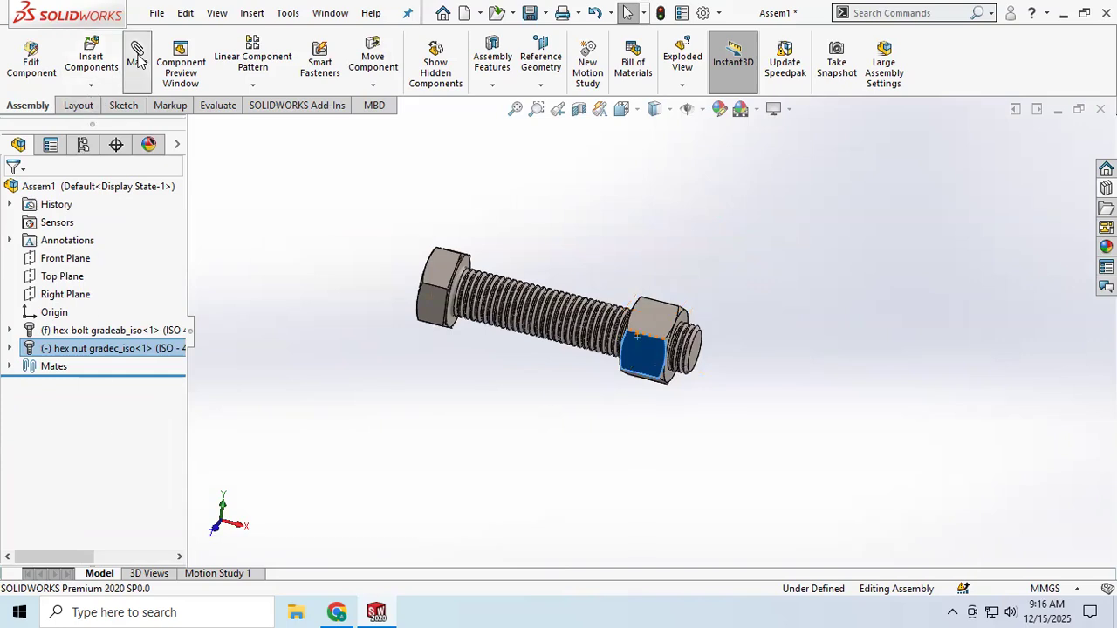
pyautogui.scroll(-5, 71, 385)
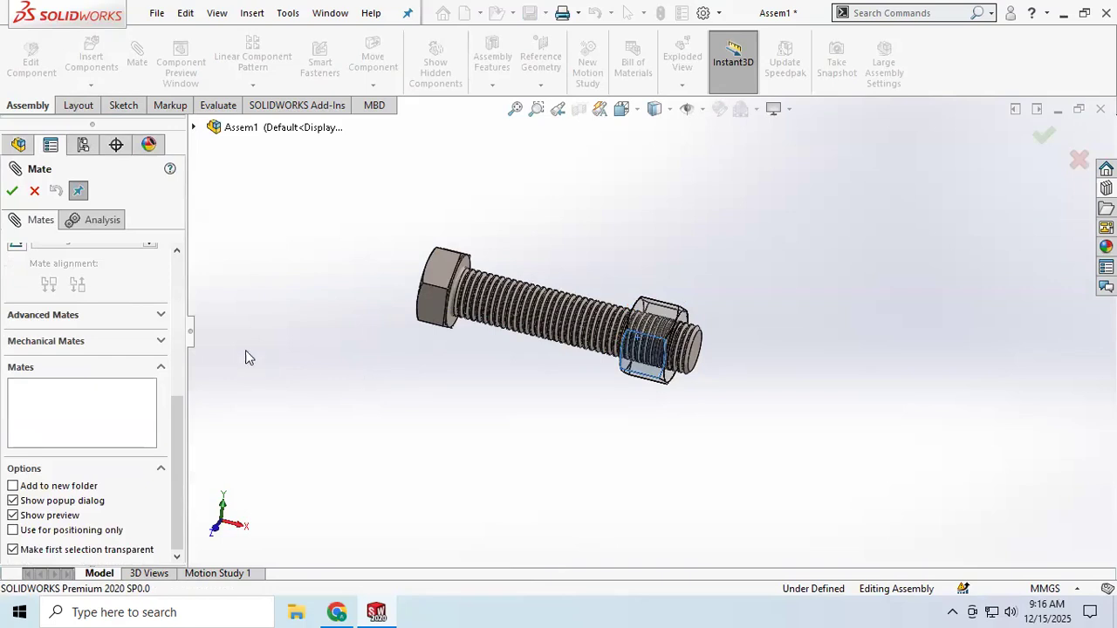
pyautogui.scroll(5, 133, 317)
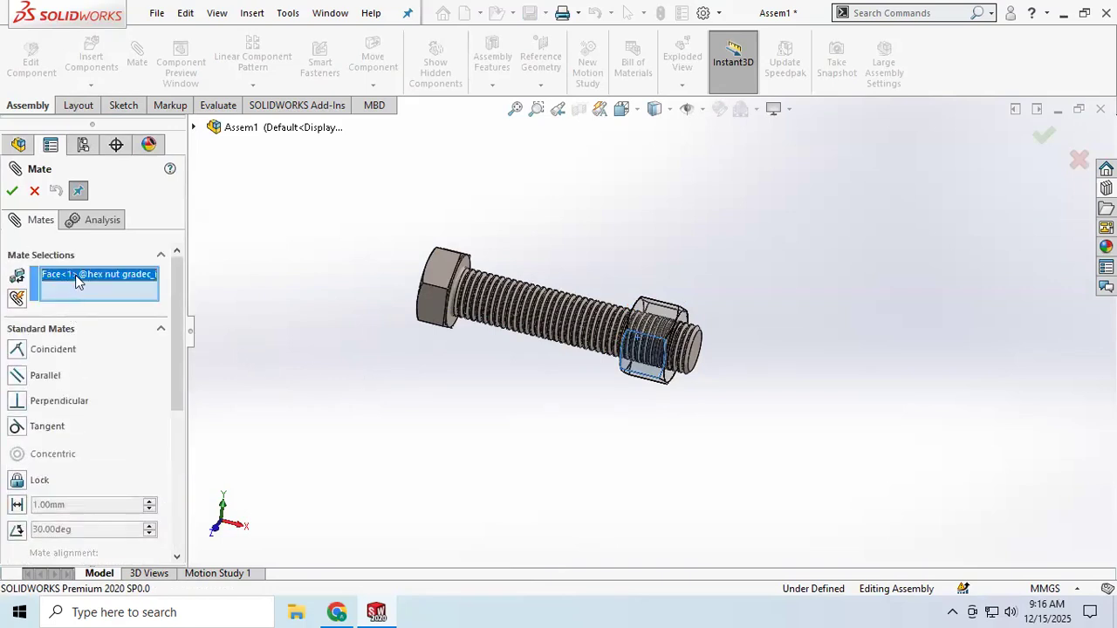
pyautogui.rightClick(77, 275)
pyautogui.click(119, 305)
pyautogui.scroll(-5, 157, 463)
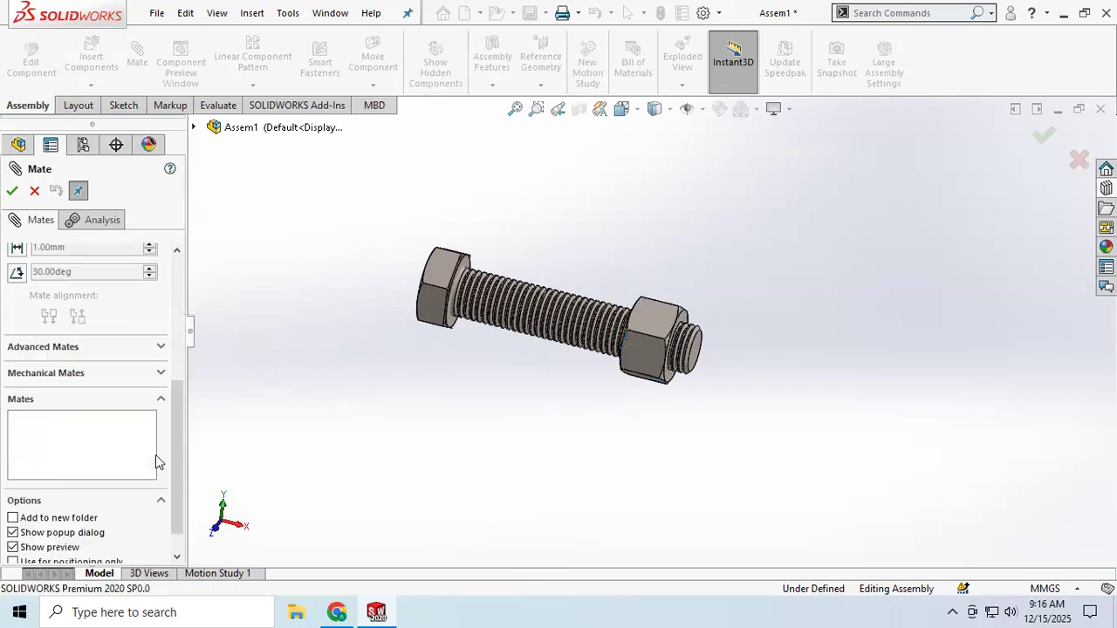
pyautogui.click(160, 349)
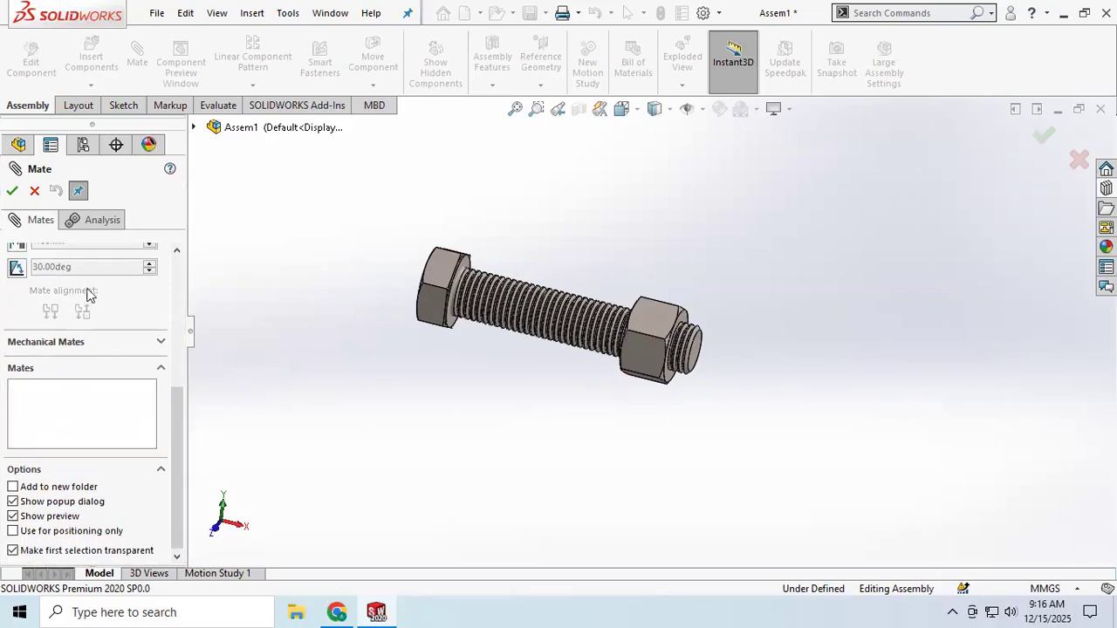
pyautogui.scroll(4, 88, 295)
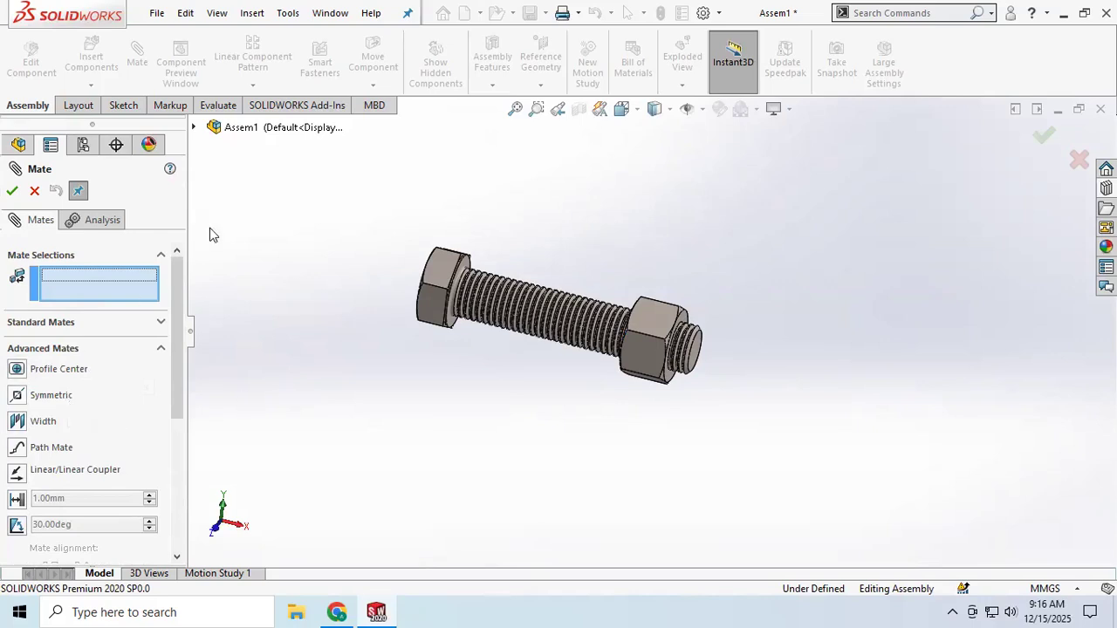
pyautogui.click(158, 19)
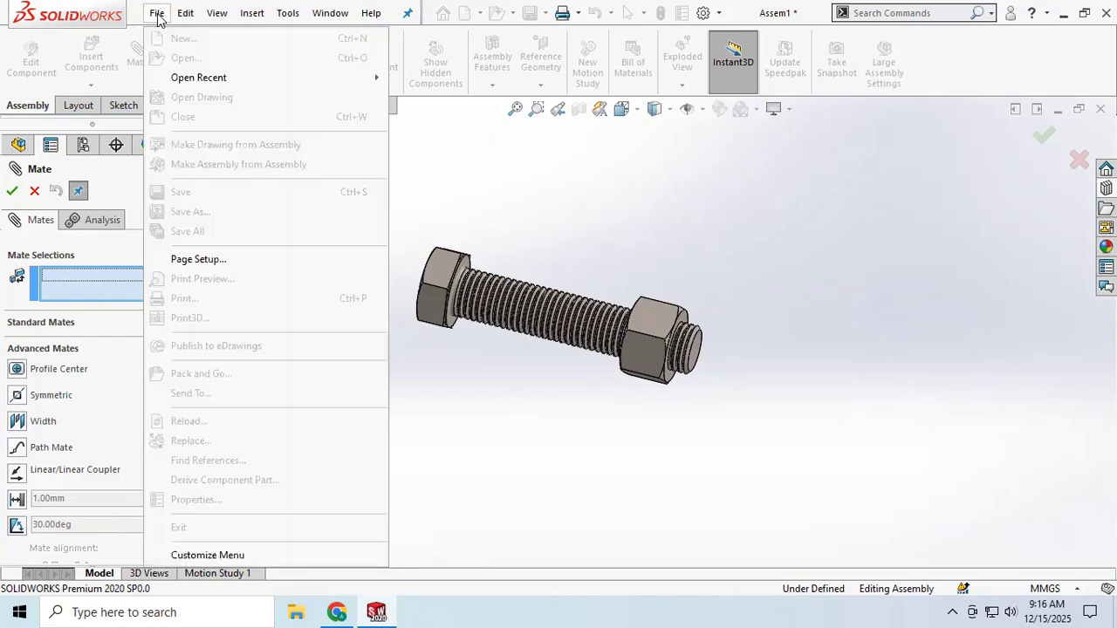
pyautogui.click(346, 229)
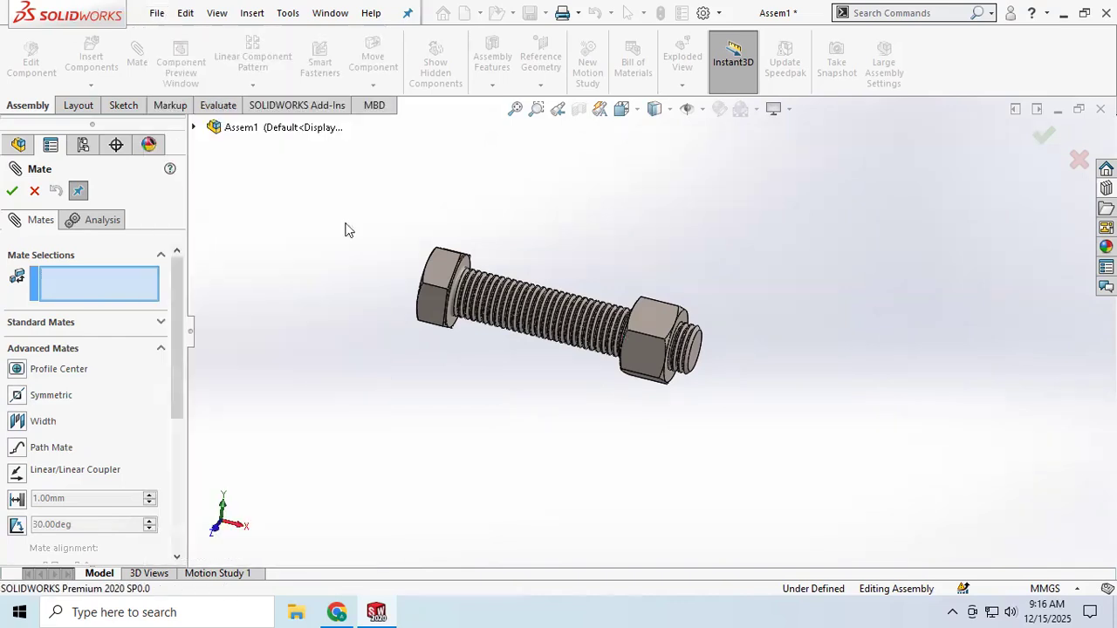
pyautogui.click(34, 191)
# Create a new part document.
pyautogui.click(158, 13)
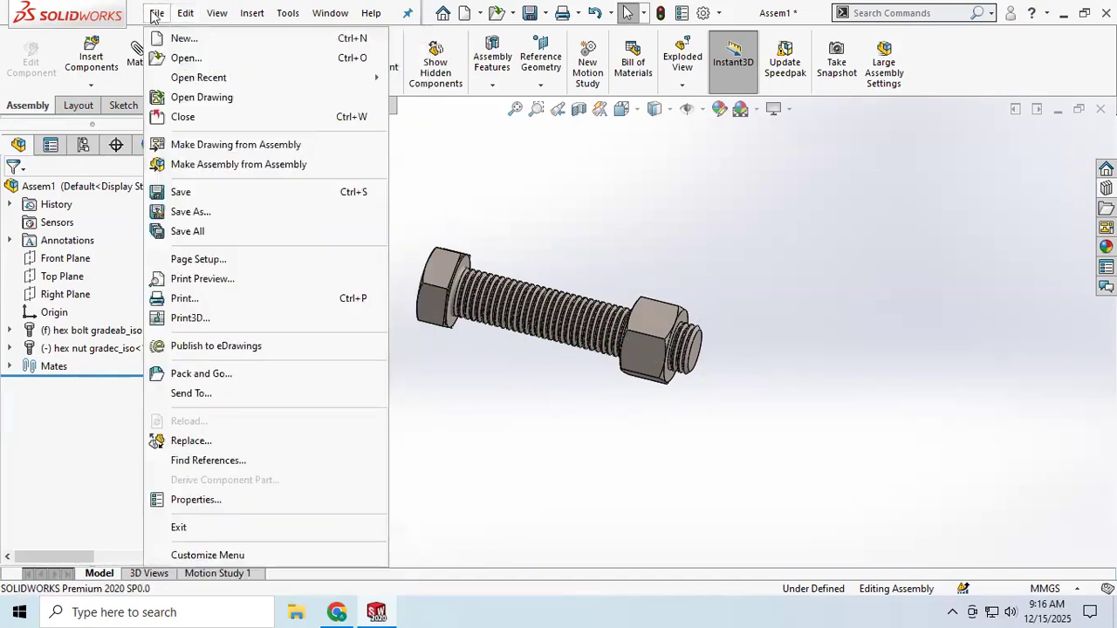
pyautogui.click(181, 42)
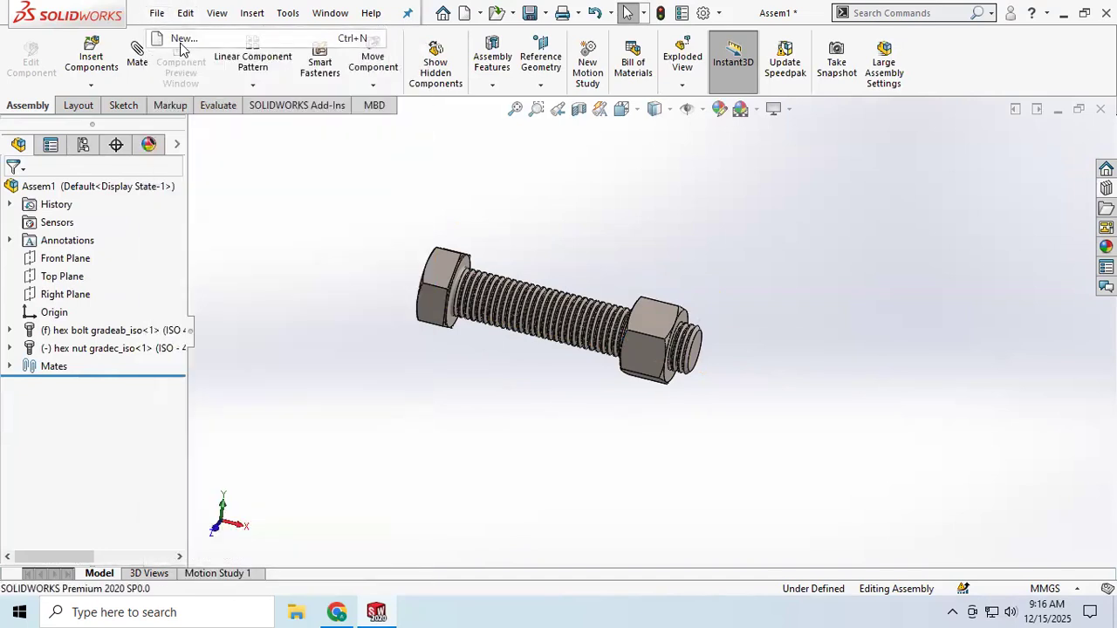
pyautogui.click(376, 242)
pyautogui.click(642, 446)
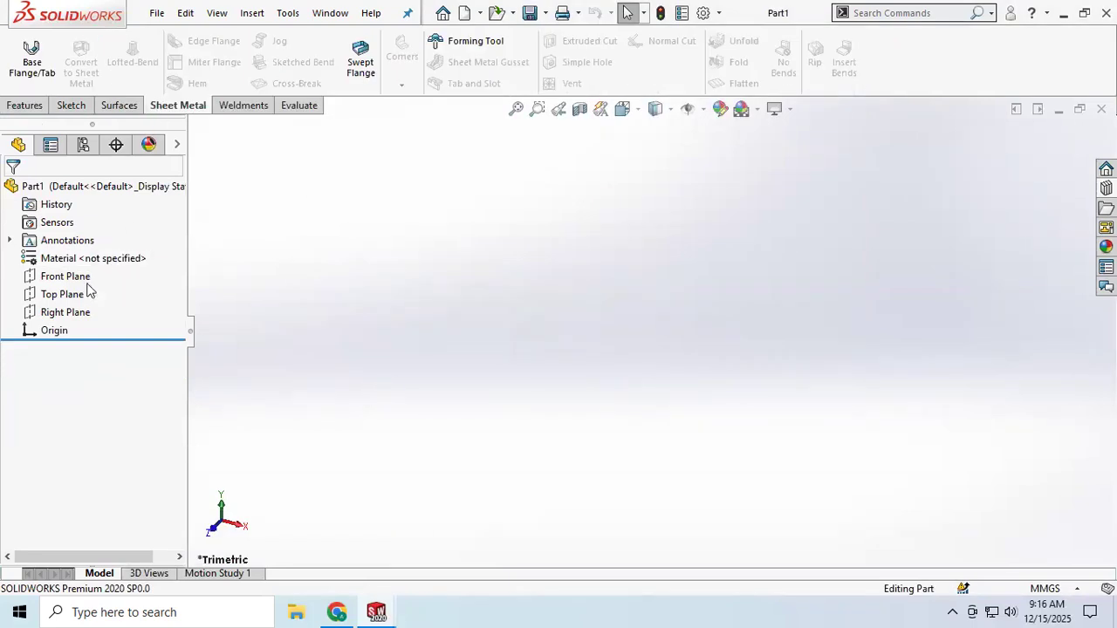
# Start a sketch on the Front Plane of the new part.
pyautogui.click(65, 276)
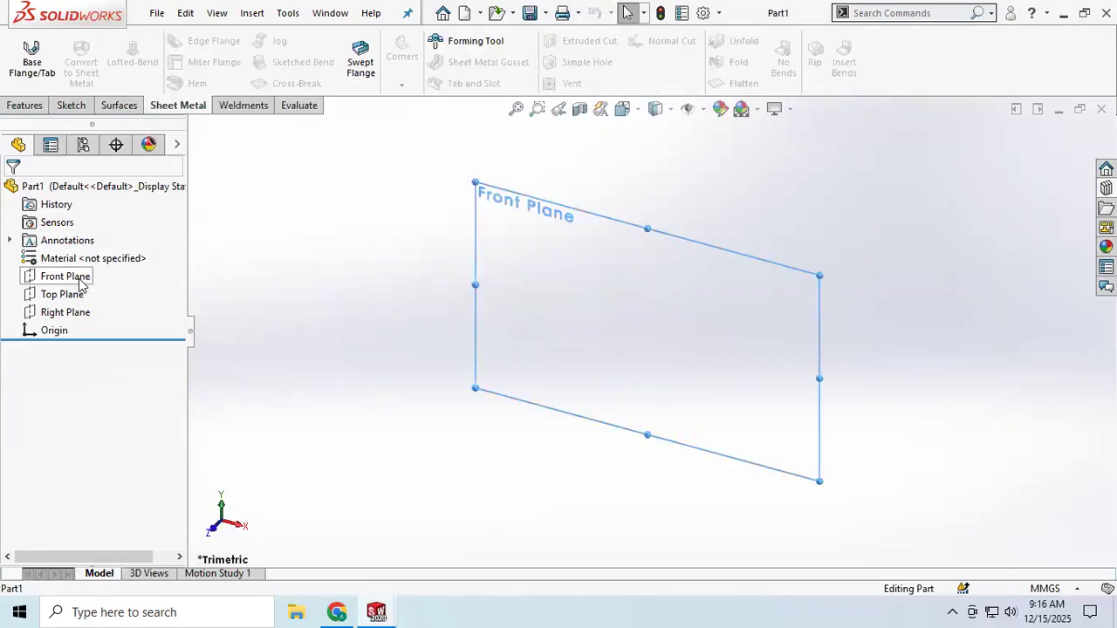
pyautogui.click(72, 104)
pyautogui.click(22, 54)
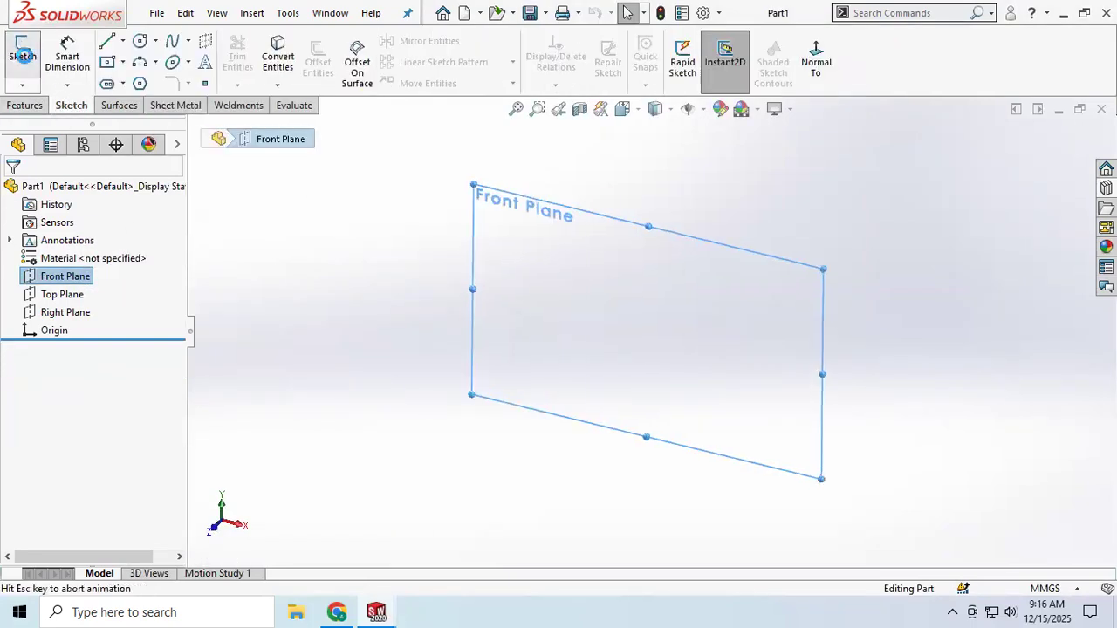
# Sketch a center rectangle about 237 by 156 mm, centred on the origin.
pyautogui.click(107, 62)
pyautogui.click(651, 331)
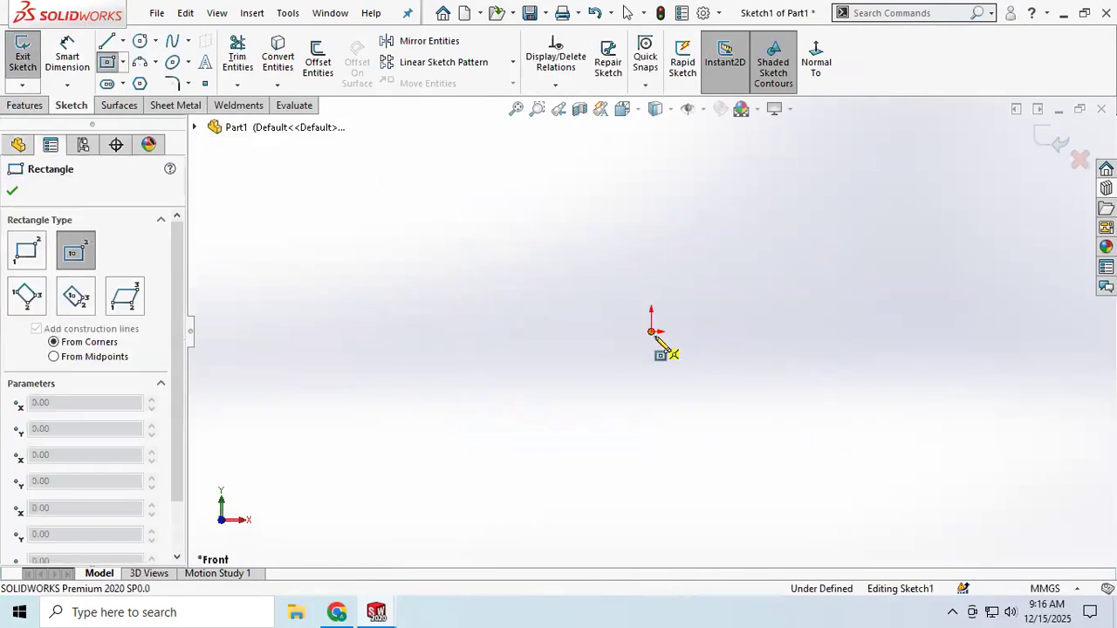
pyautogui.click(889, 480)
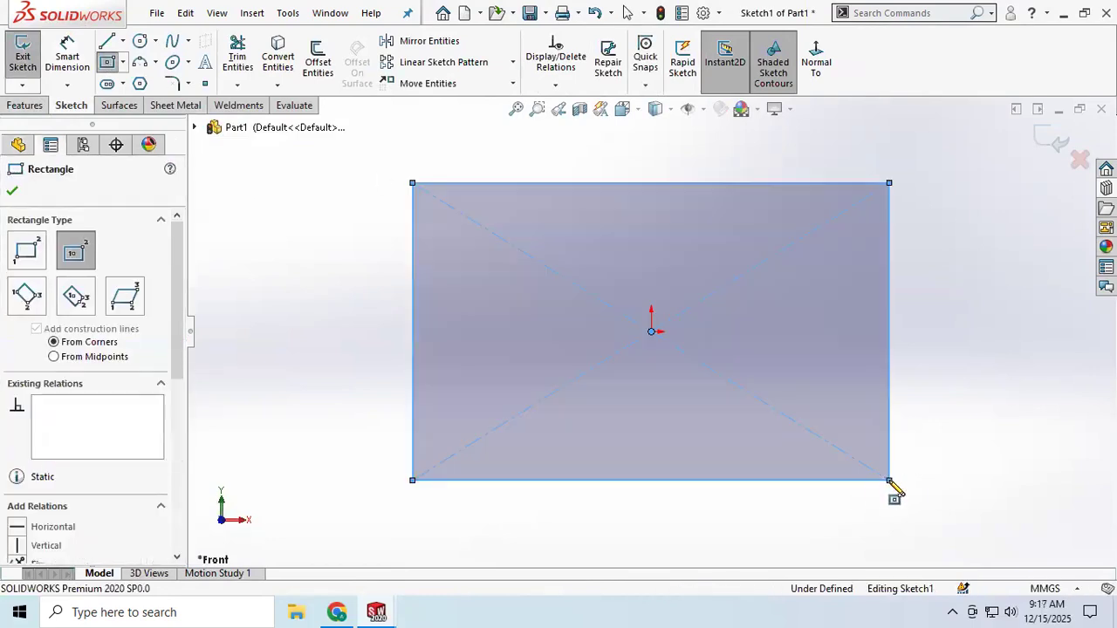
# Dimension the rectangle's upper horizontal edge and set the width to 250 mm.
pyautogui.click(67, 55)
pyautogui.click(663, 182)
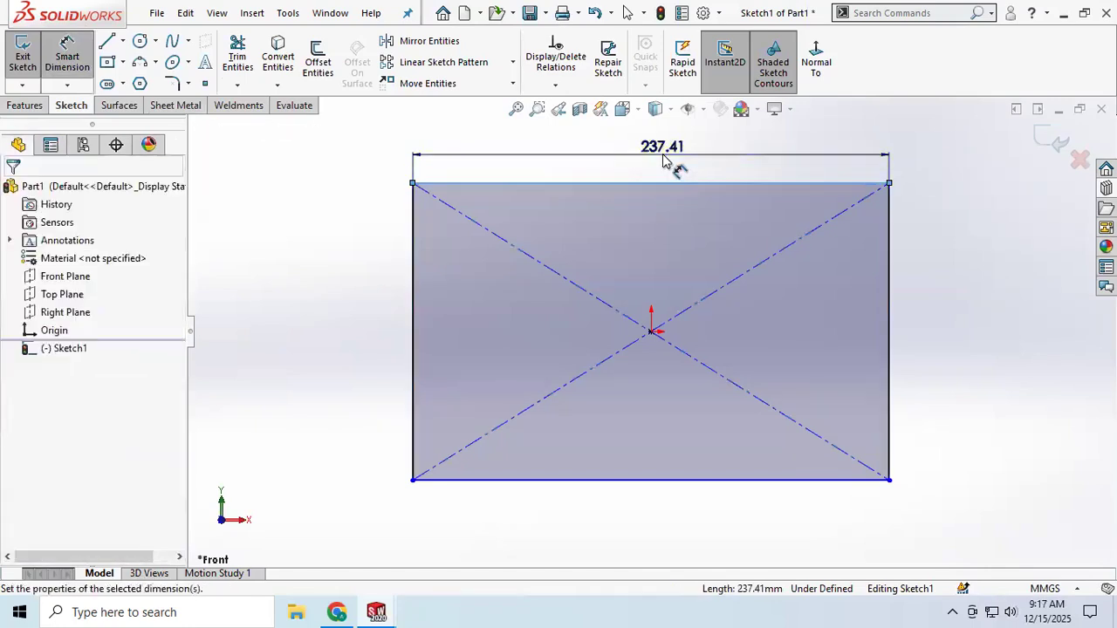
pyautogui.click(664, 157)
pyautogui.write('250')
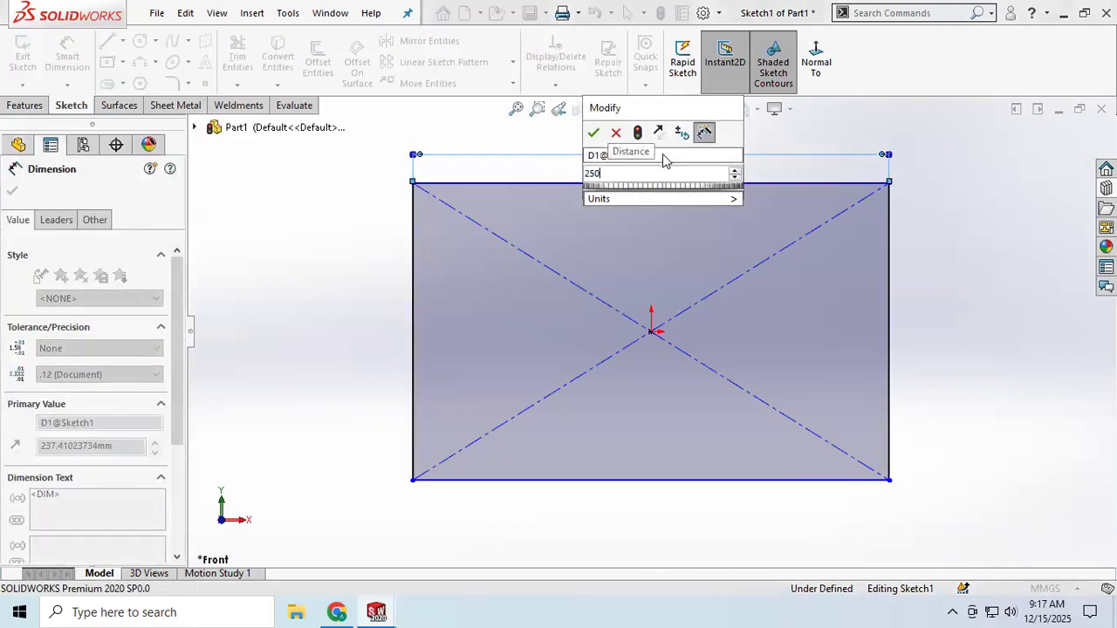
pyautogui.press('Return')
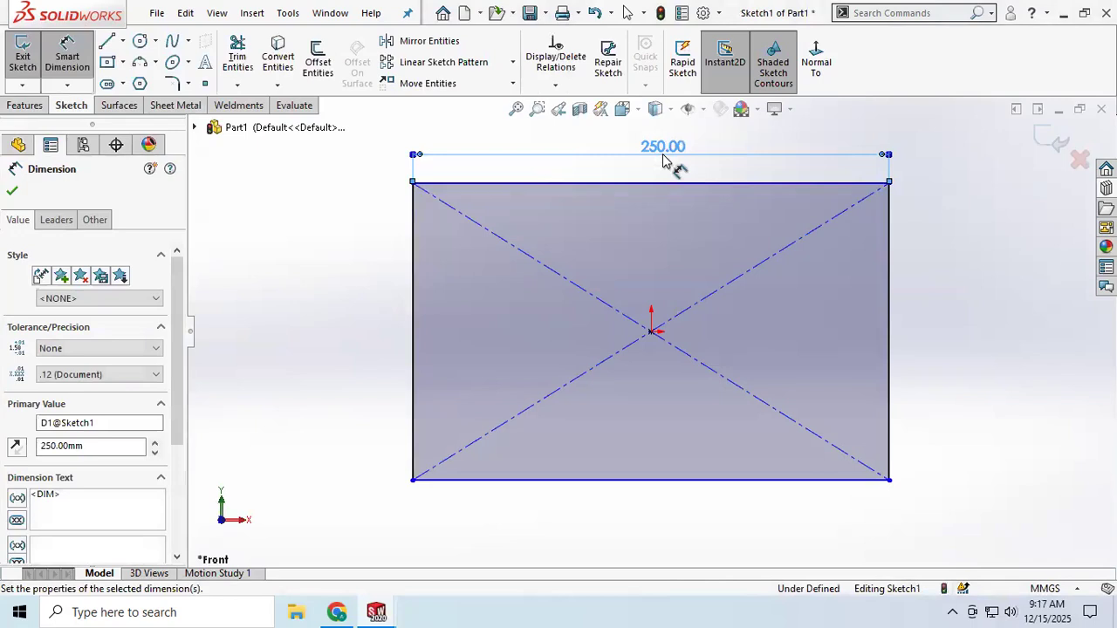
# Dimension the rectangle's vertical edge at 140 mm and exit the sketch.
pyautogui.click(891, 288)
pyautogui.click(1022, 292)
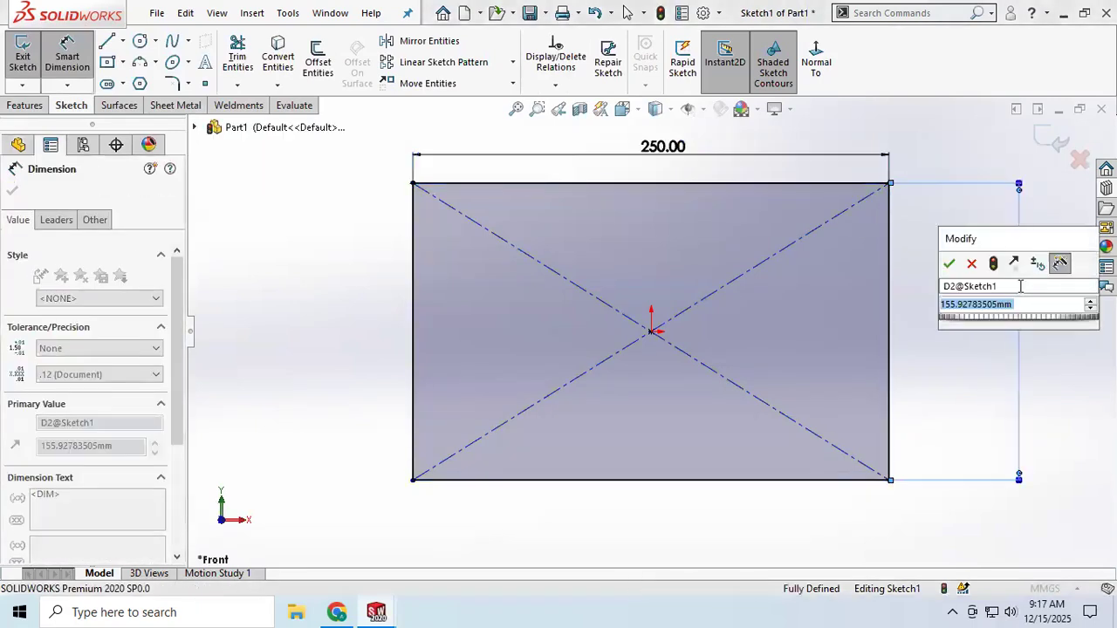
pyautogui.write('140')
pyautogui.press('Return')
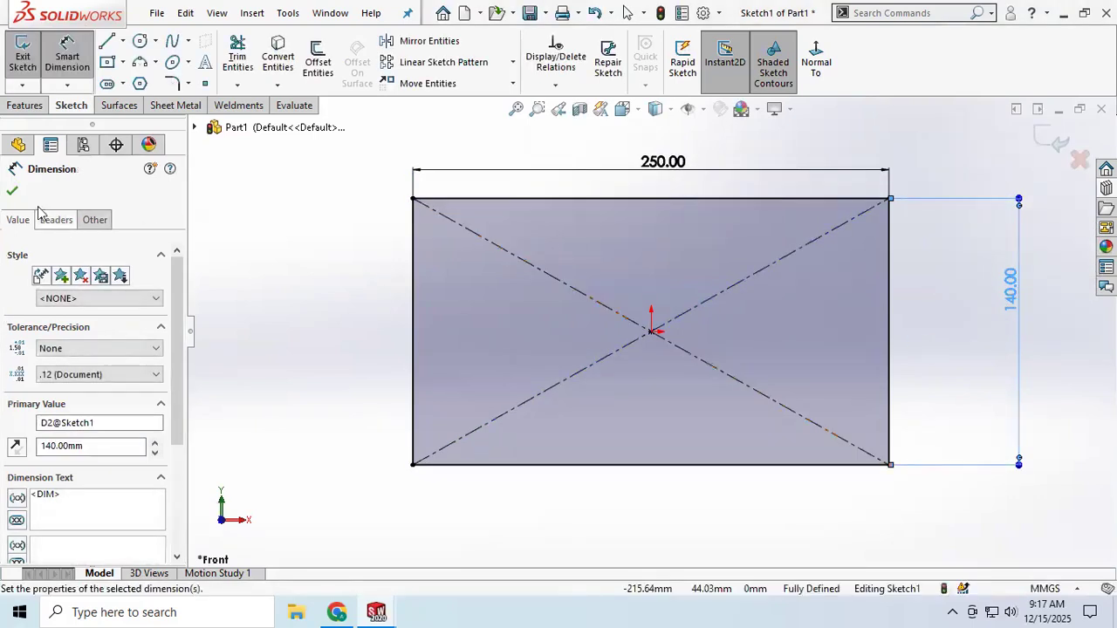
pyautogui.click(12, 190)
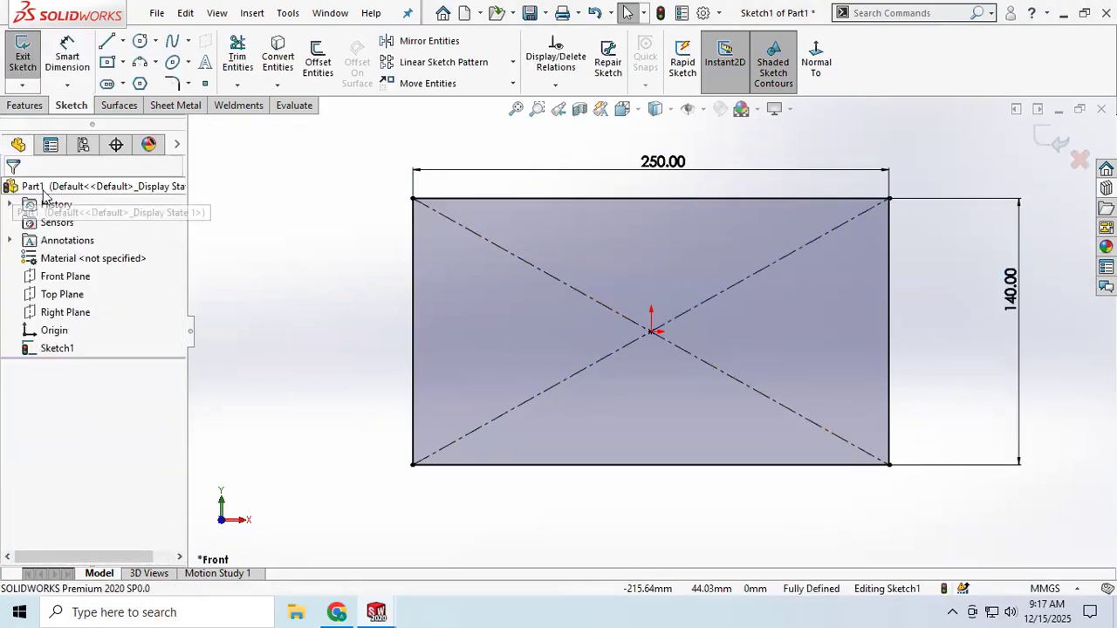
pyautogui.click(18, 61)
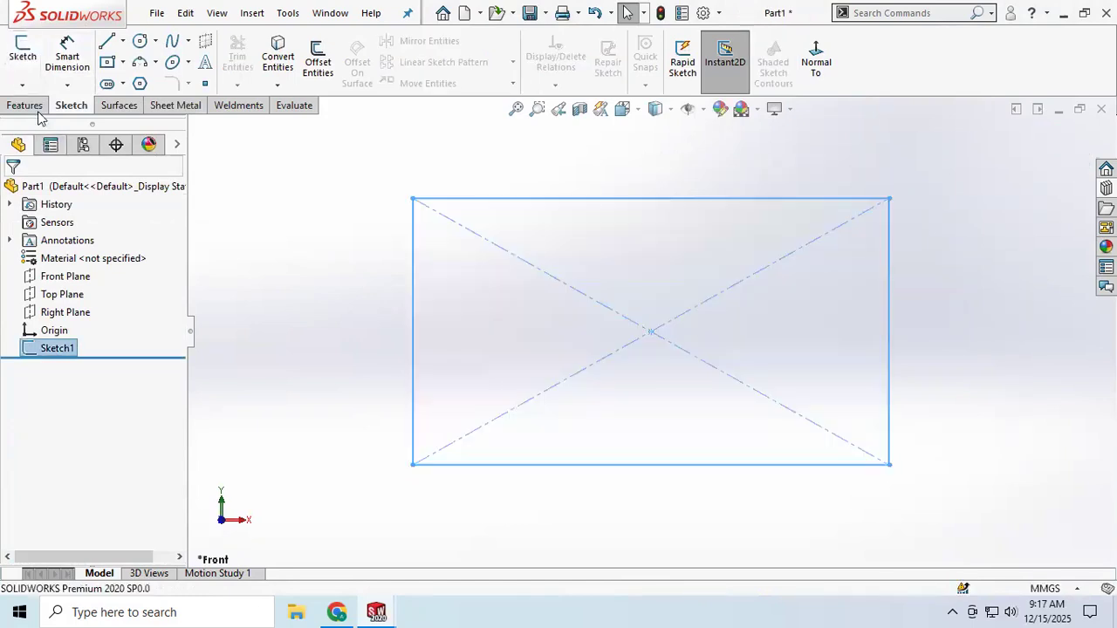
# Extrude the rectangle as a boss with the Mid Plane end condition and a depth of 150 mm.
pyautogui.click(33, 106)
pyautogui.click(28, 57)
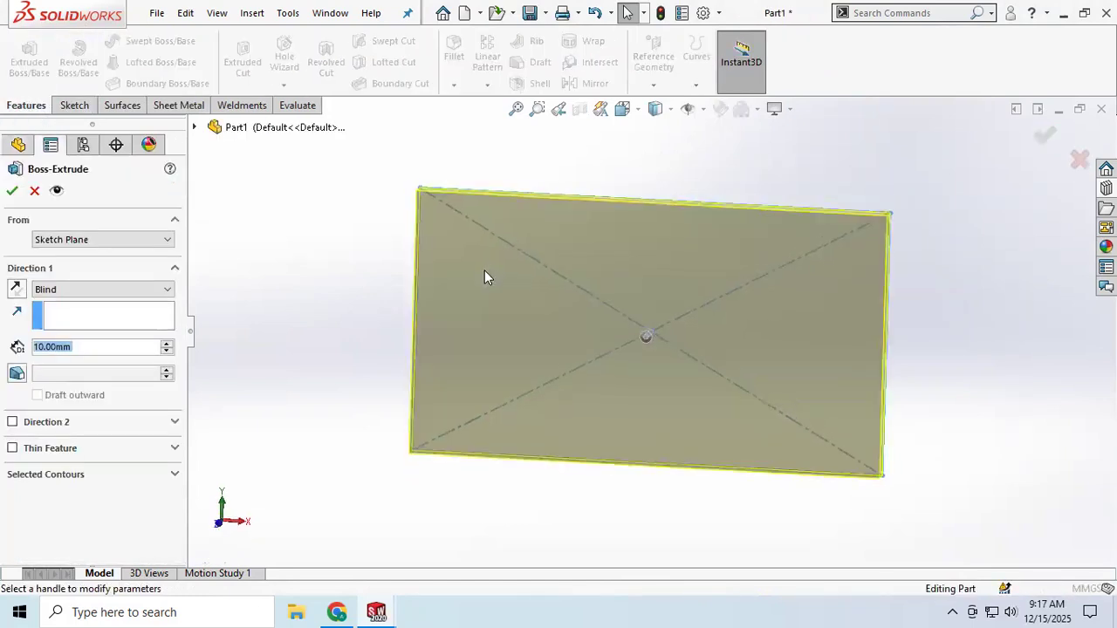
pyautogui.click(90, 289)
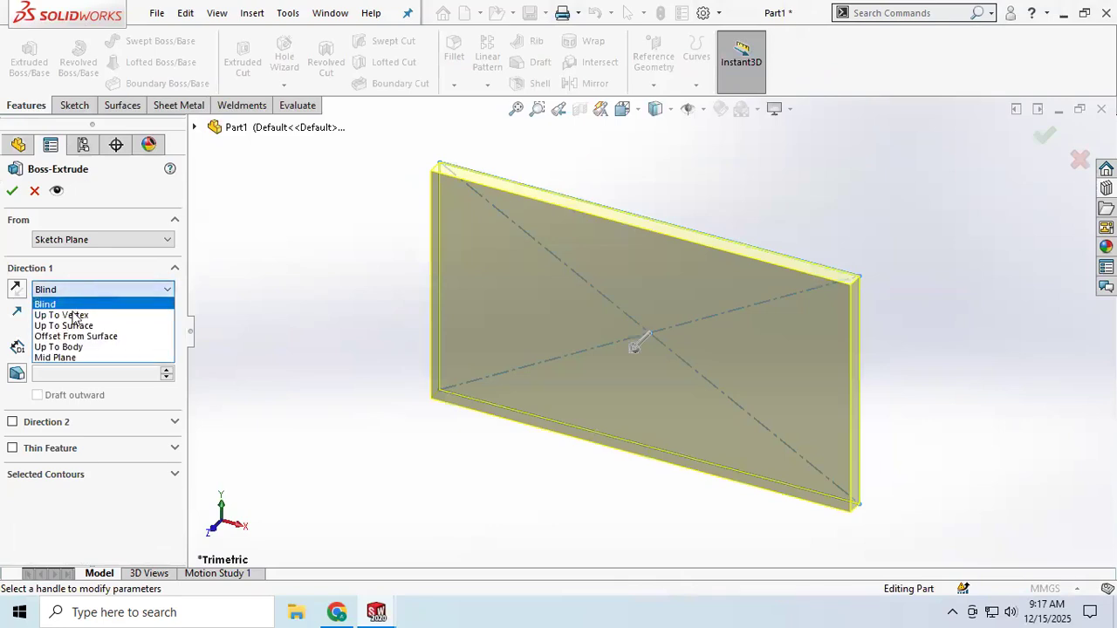
pyautogui.click(66, 358)
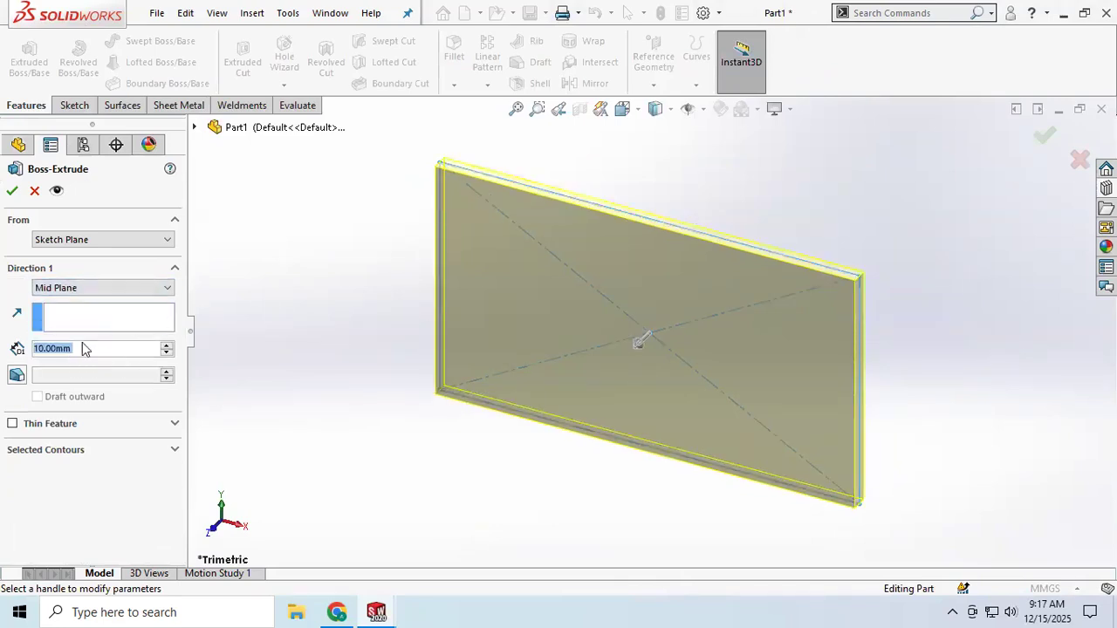
pyautogui.click(168, 345)
pyautogui.click(167, 345)
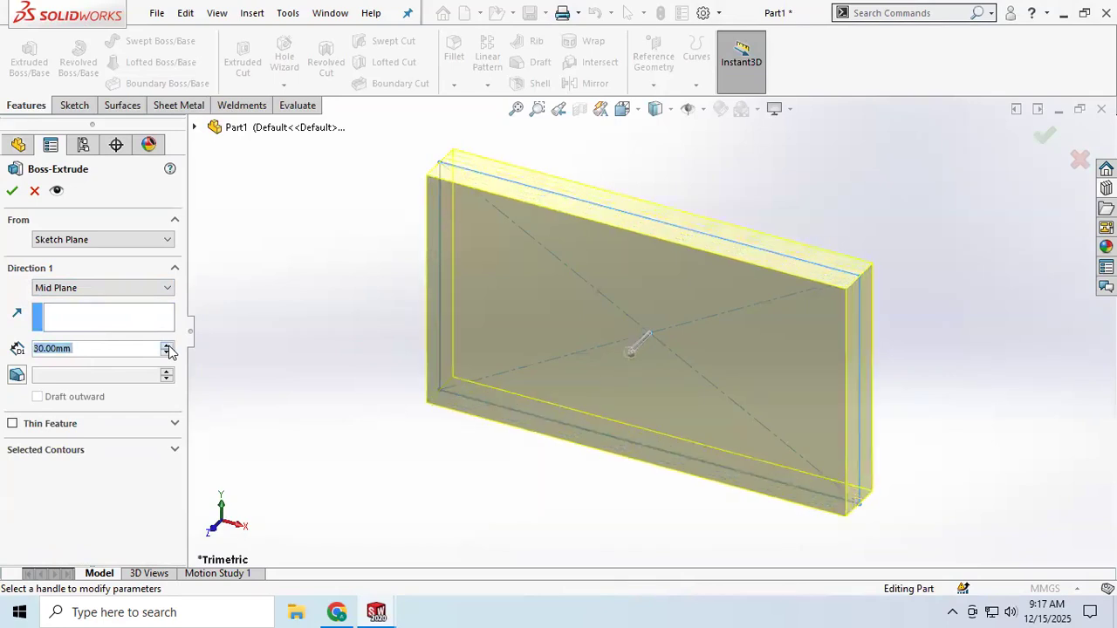
pyautogui.click(168, 346)
pyautogui.click(167, 346)
pyautogui.click(167, 345)
pyautogui.click(168, 345)
pyautogui.click(167, 346)
pyautogui.click(168, 346)
pyautogui.click(167, 347)
pyautogui.click(167, 347)
pyautogui.click(167, 346)
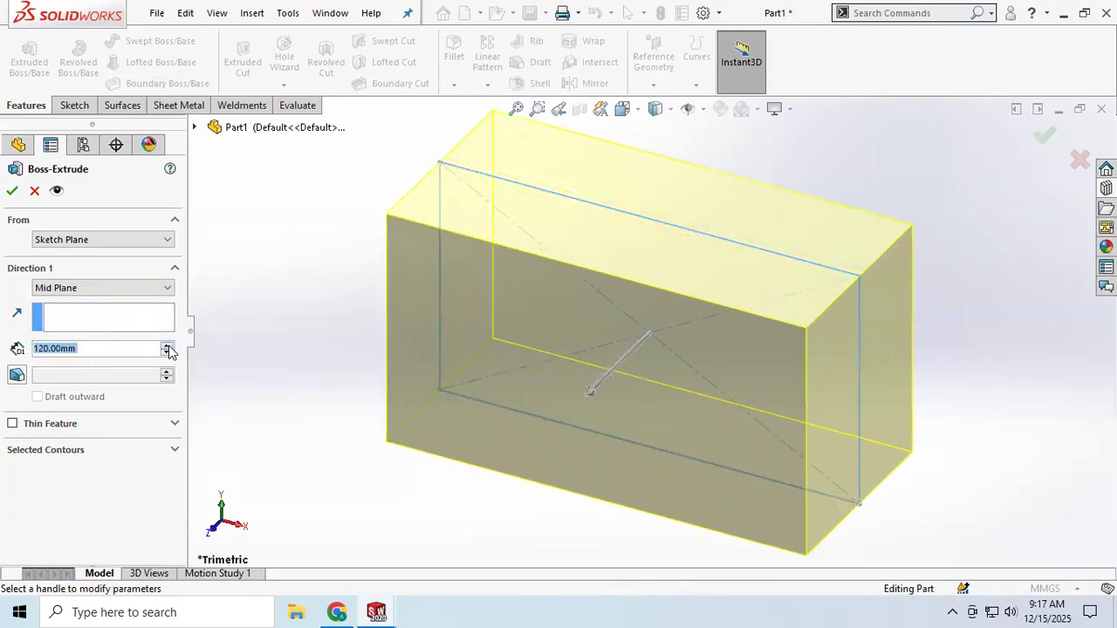
pyautogui.click(166, 346)
pyautogui.click(167, 346)
pyautogui.click(166, 347)
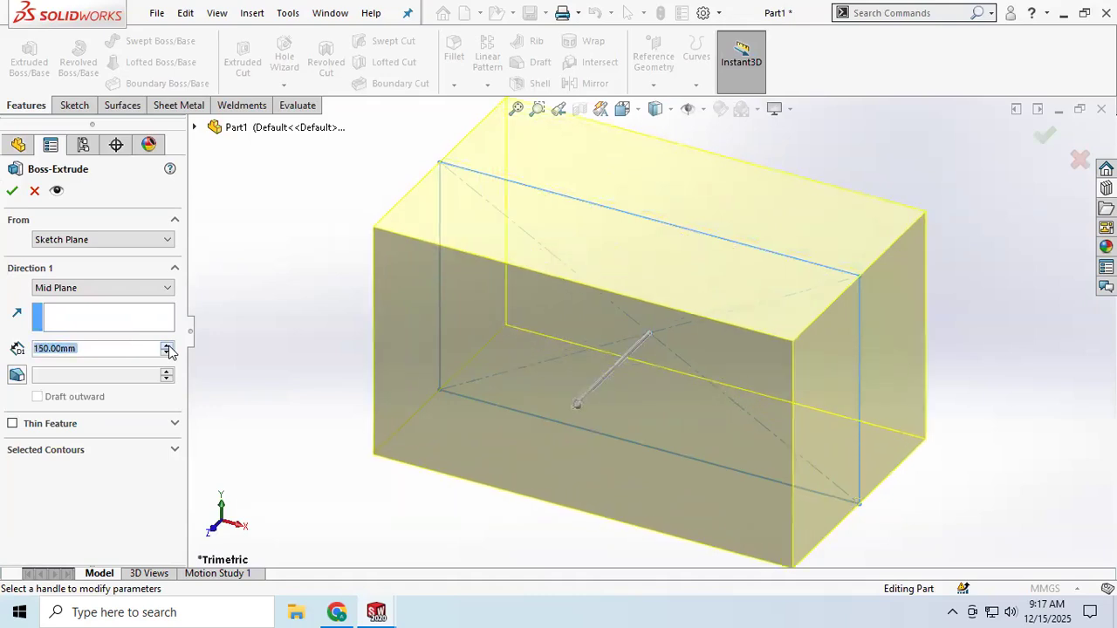
pyautogui.click(11, 193)
# Inspect the block's interior with hidden lines visible, and return to the shaded with edges display.
pyautogui.moveTo(798, 327); pyautogui.dragTo(728, 387, button='middle')
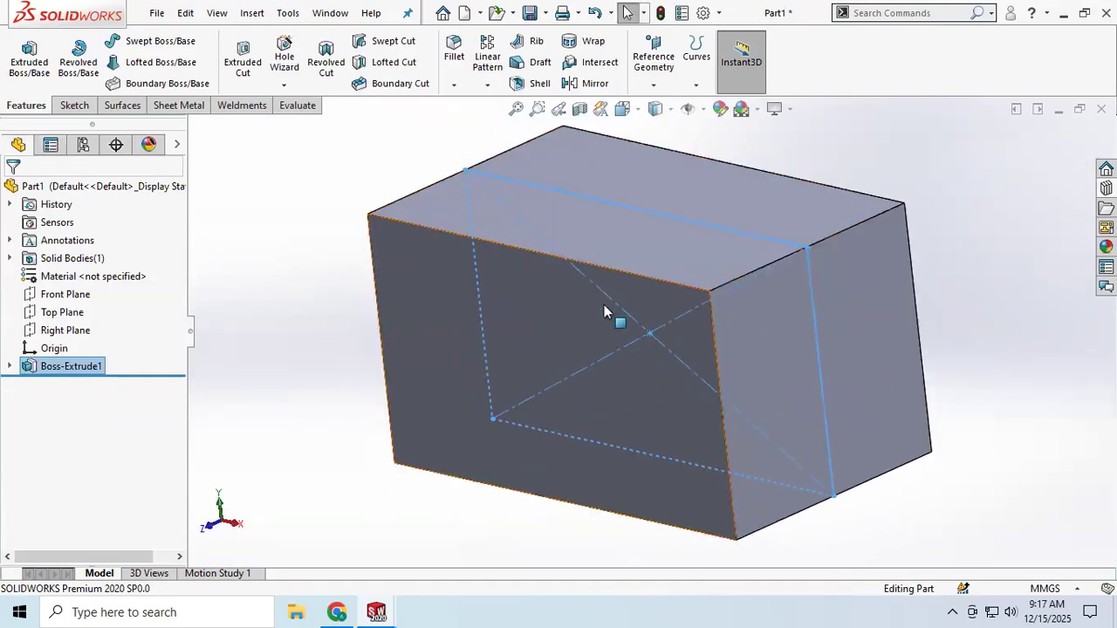
pyautogui.click(671, 110)
pyautogui.click(658, 203)
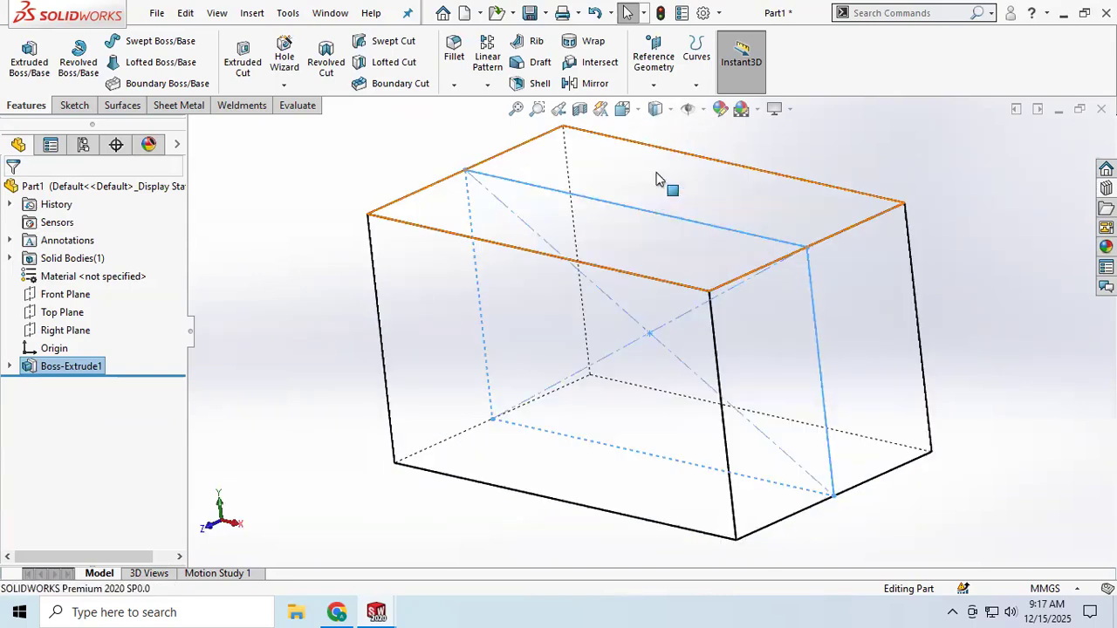
pyautogui.click(669, 109)
pyautogui.click(663, 142)
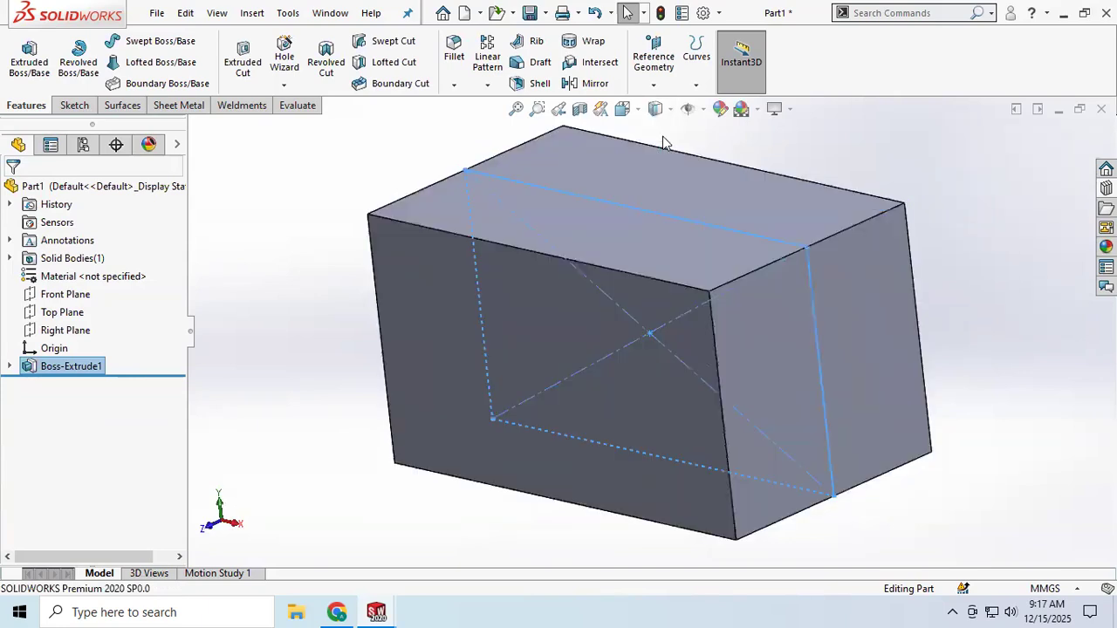
# Shell the block with a 10 mm wall thickness without removing any face.
pyautogui.click(539, 84)
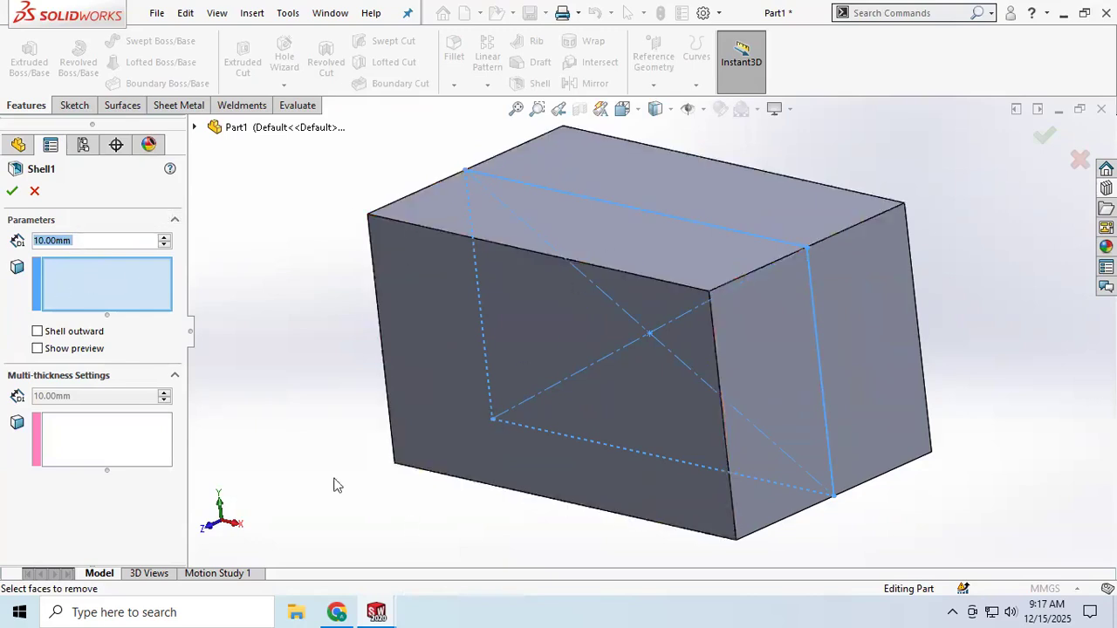
pyautogui.click(12, 193)
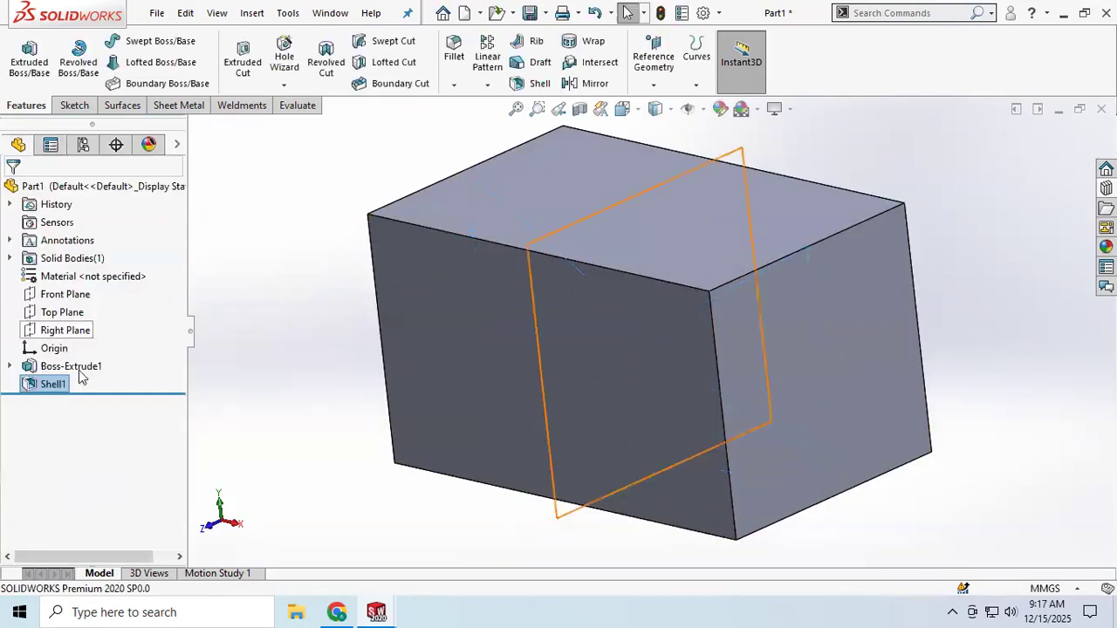
# Examine the shelled block's internal cavity with hidden lines visible, and restore the shaded with edges display.
pyautogui.click(672, 110)
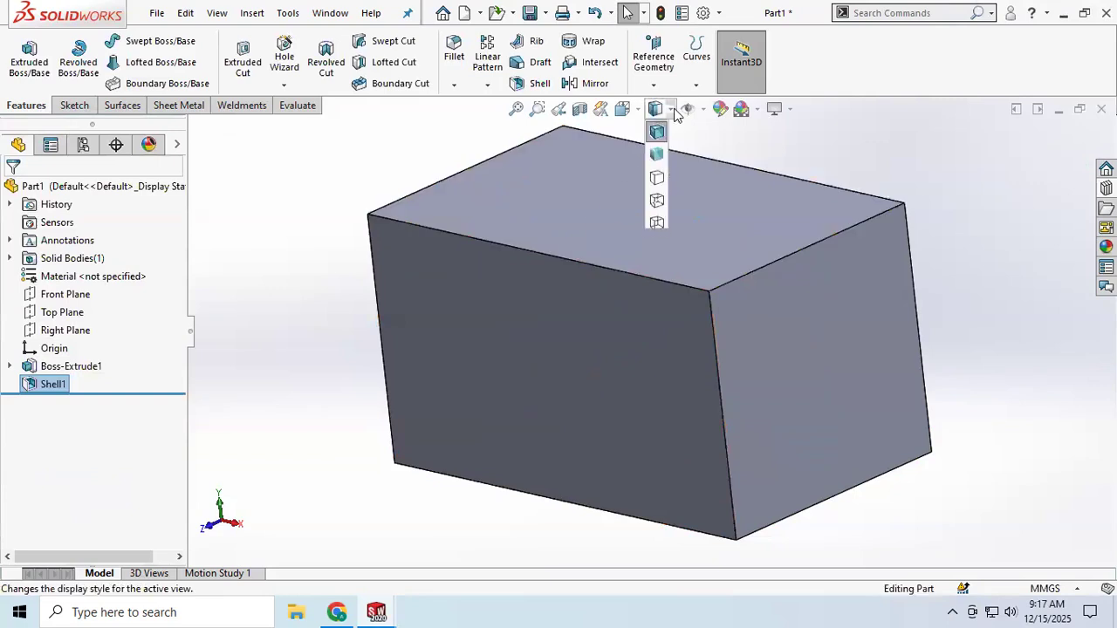
pyautogui.click(657, 201)
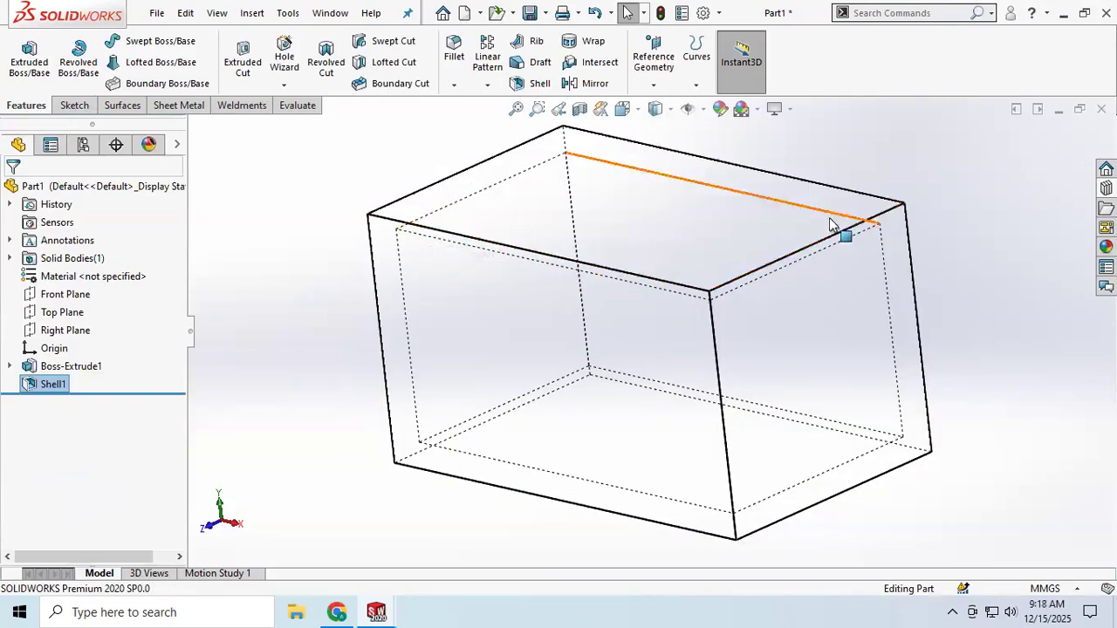
pyautogui.moveTo(559, 375); pyautogui.dragTo(585, 384, button='middle')
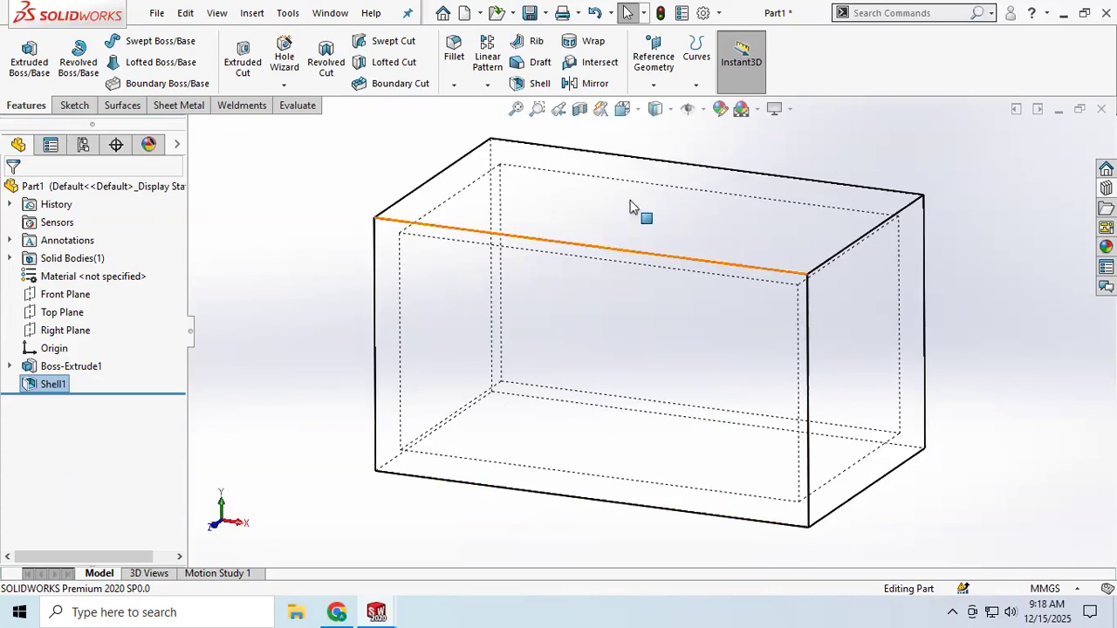
pyautogui.click(669, 109)
pyautogui.click(661, 131)
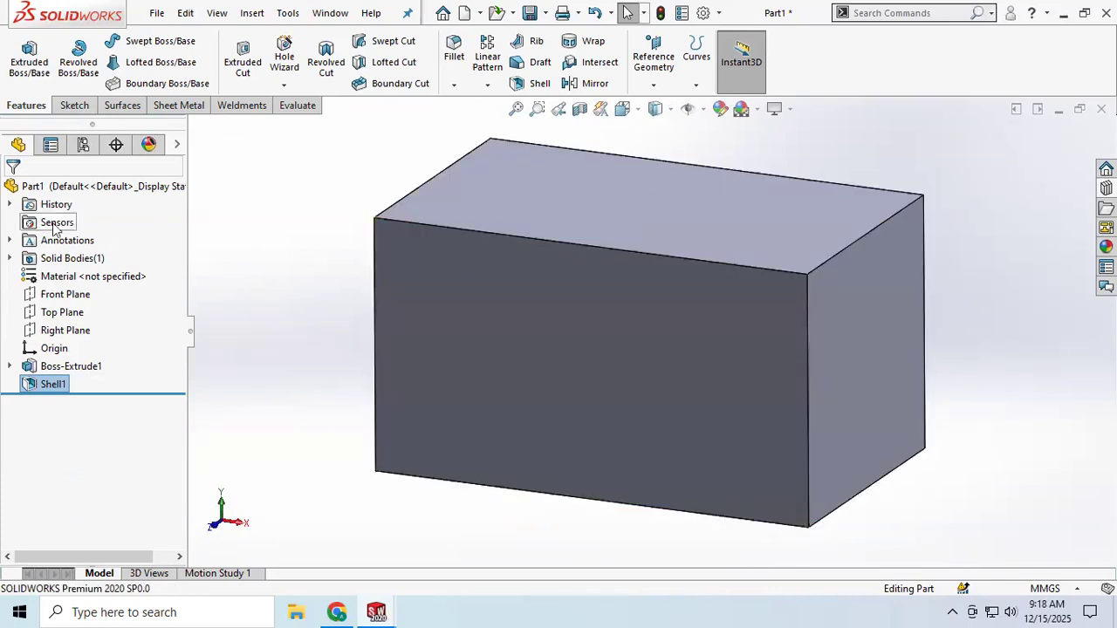
# Start a sketch on the block's front 250 by 140 mm face and show the reference planes.
pyautogui.click(548, 367)
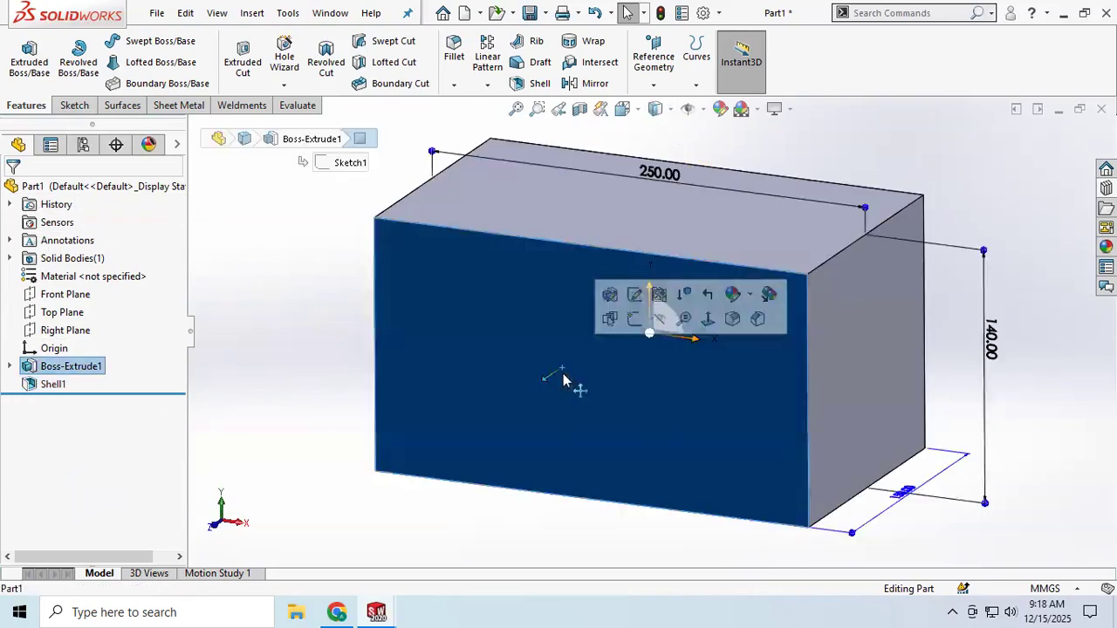
pyautogui.click(72, 106)
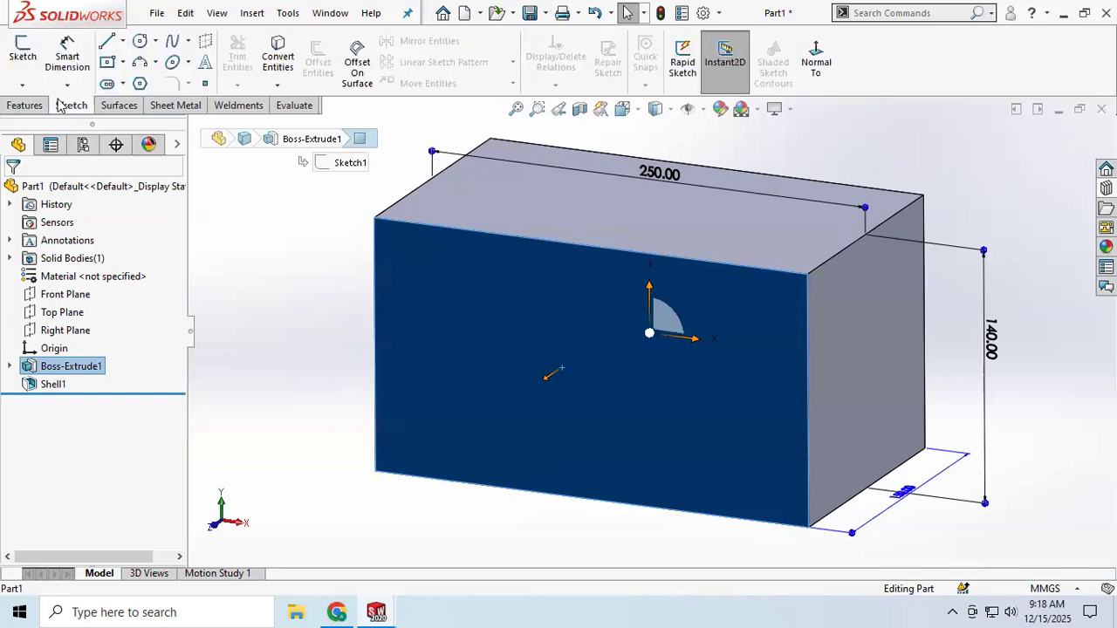
pyautogui.click(23, 54)
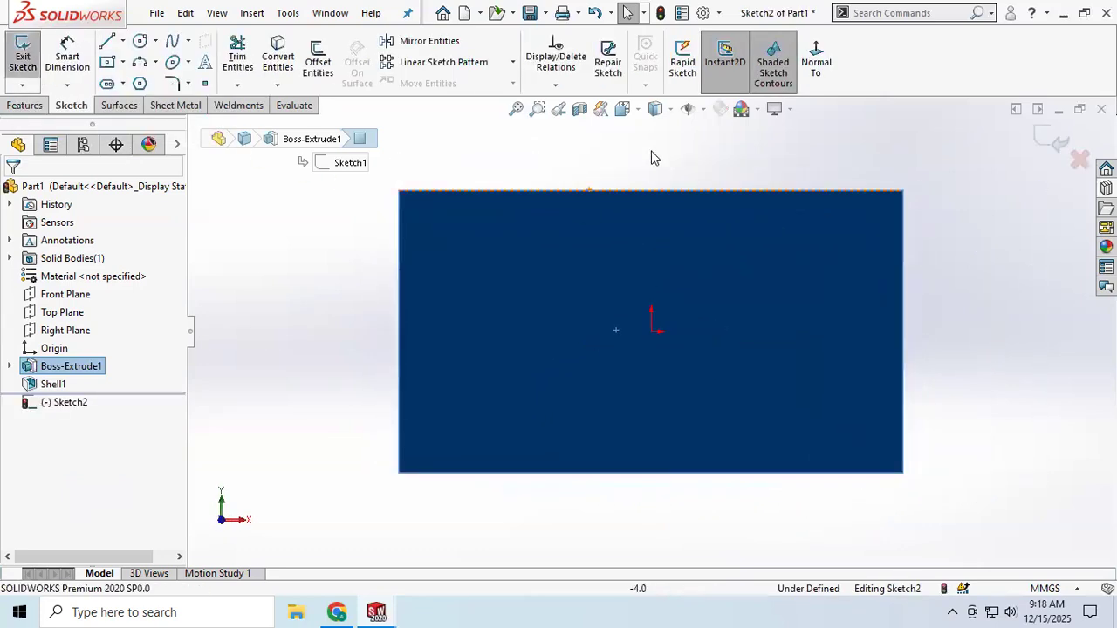
pyautogui.click(678, 110)
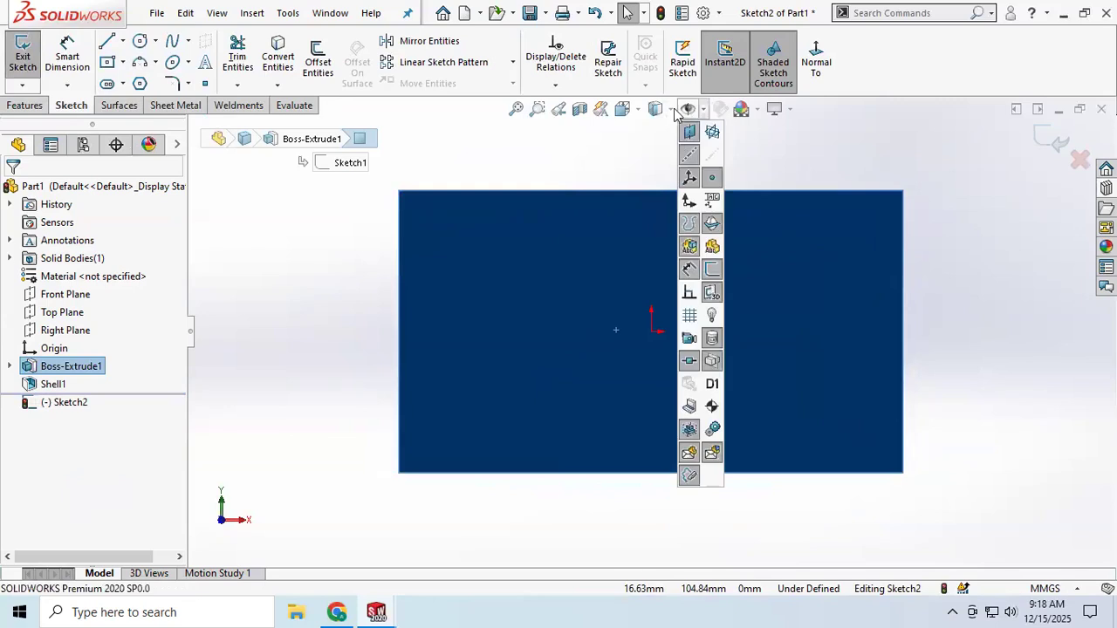
pyautogui.click(714, 133)
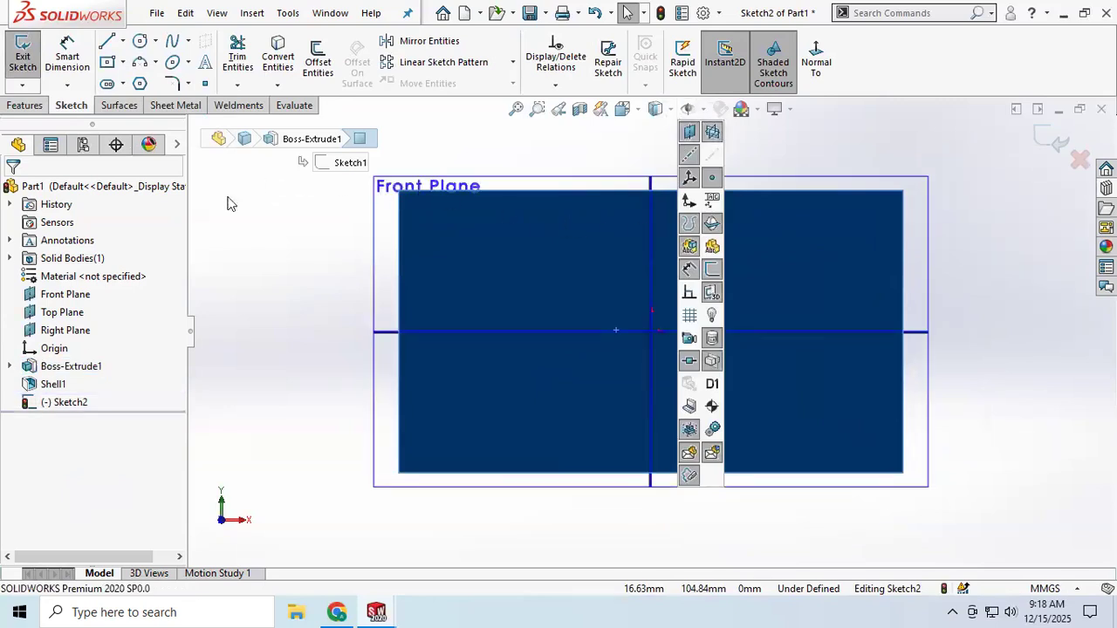
# Sketch a center rectangle about 99 mm wide on the front face, centred on the origin.
pyautogui.click(107, 63)
pyautogui.click(651, 332)
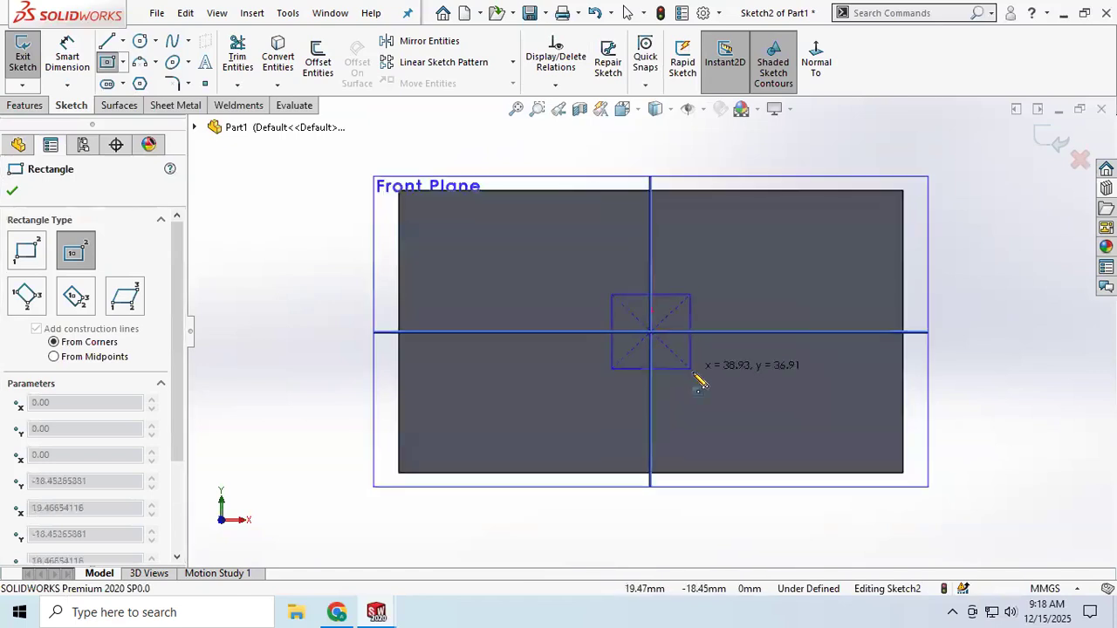
pyautogui.click(751, 436)
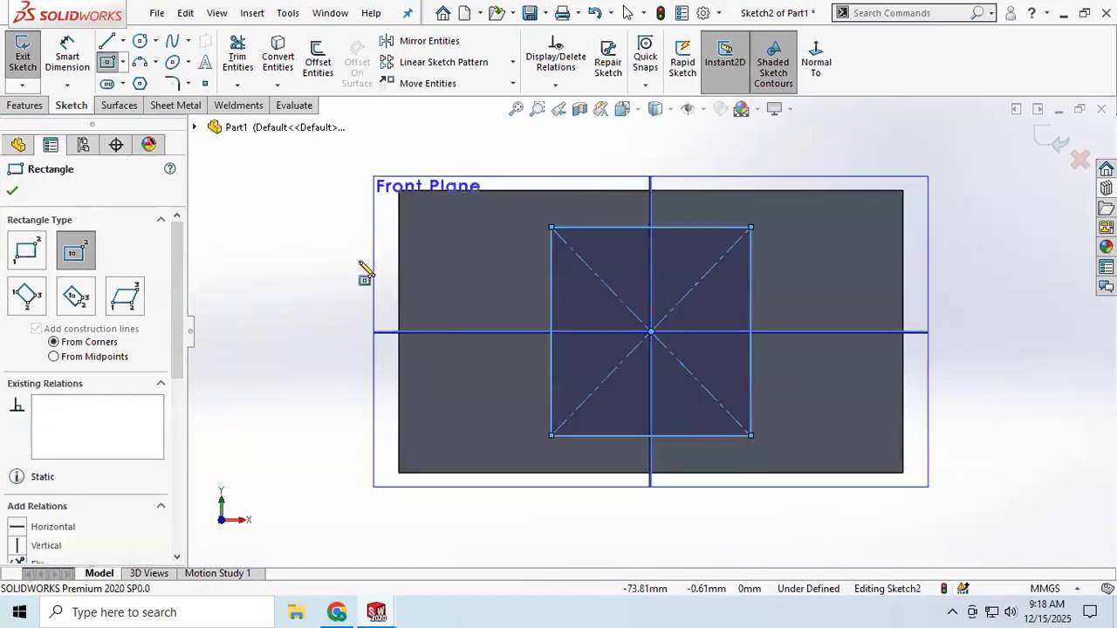
# Dimension the upper edge of the front-face rectangle and set its width to 80 mm.
pyautogui.click(67, 57)
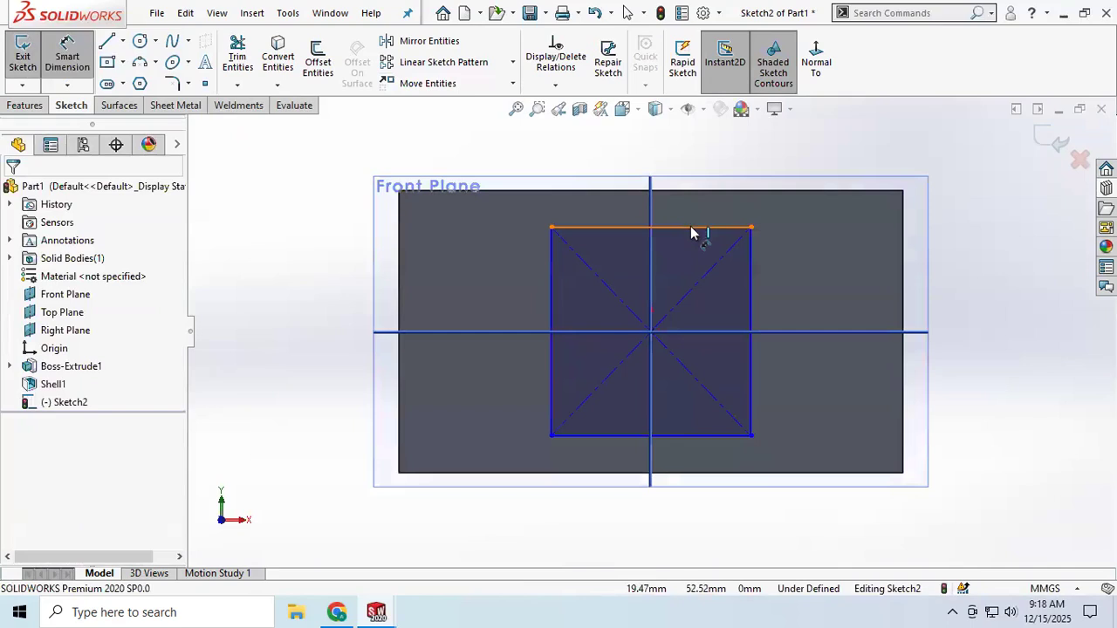
pyautogui.click(691, 227)
pyautogui.click(696, 155)
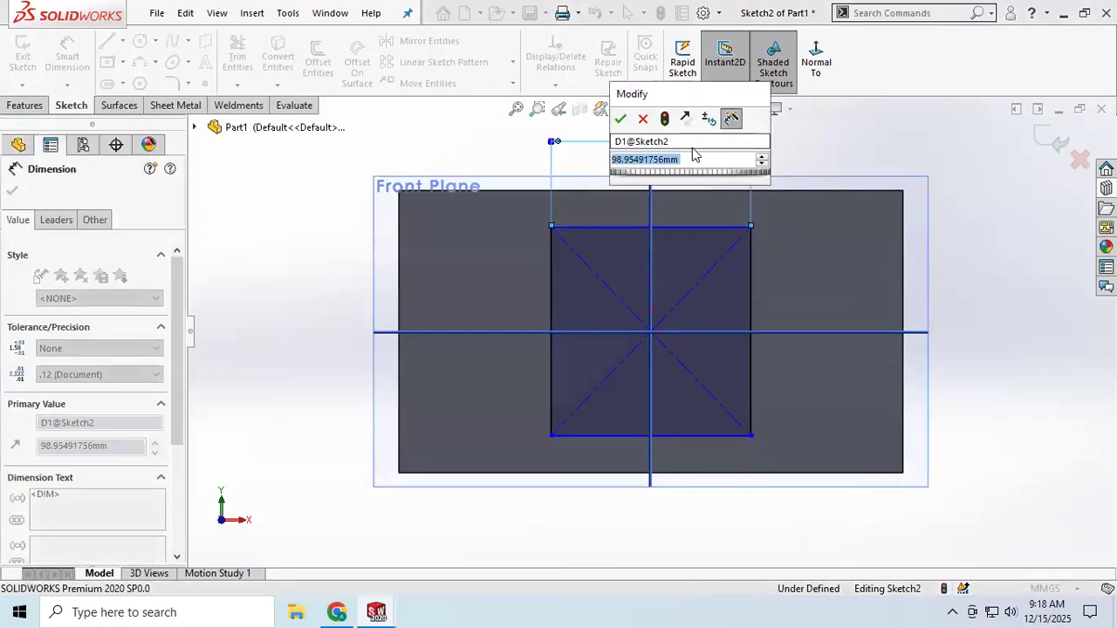
pyautogui.write('8')
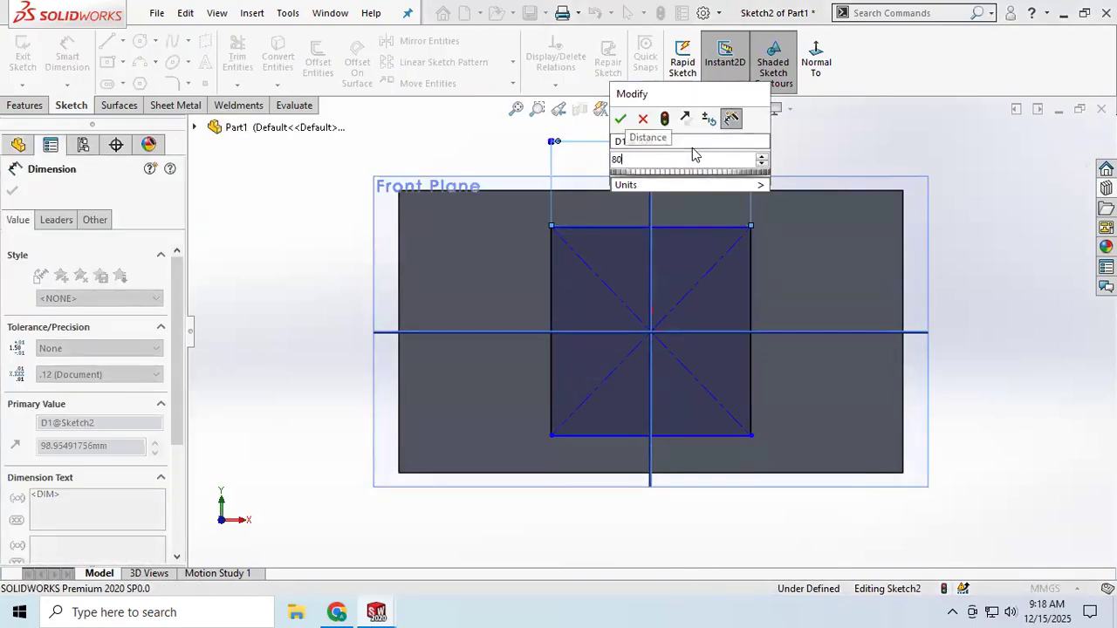
pyautogui.write('0')
pyautogui.press('Return')
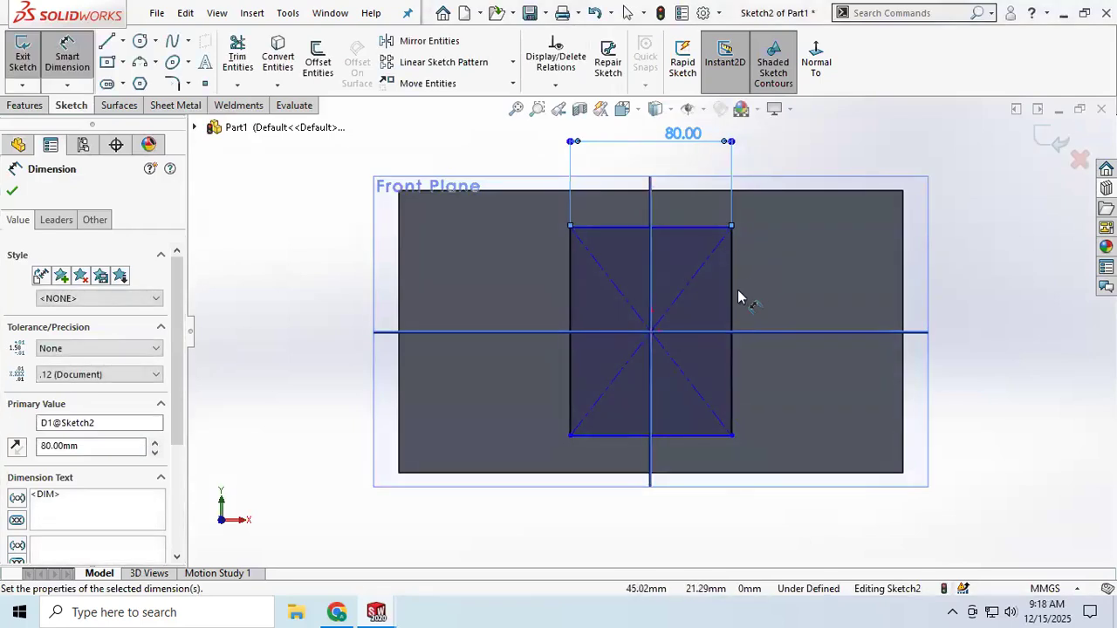
# Dimension the vertical edge of the front-face rectangle and set its height to 120 mm.
pyautogui.click(733, 302)
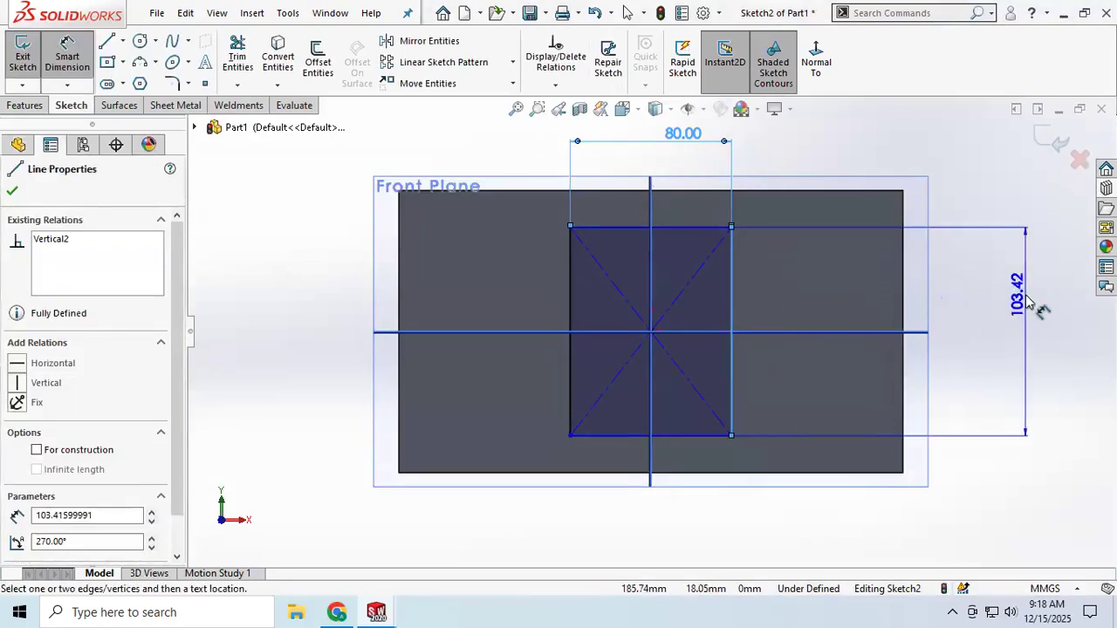
pyautogui.click(1028, 301)
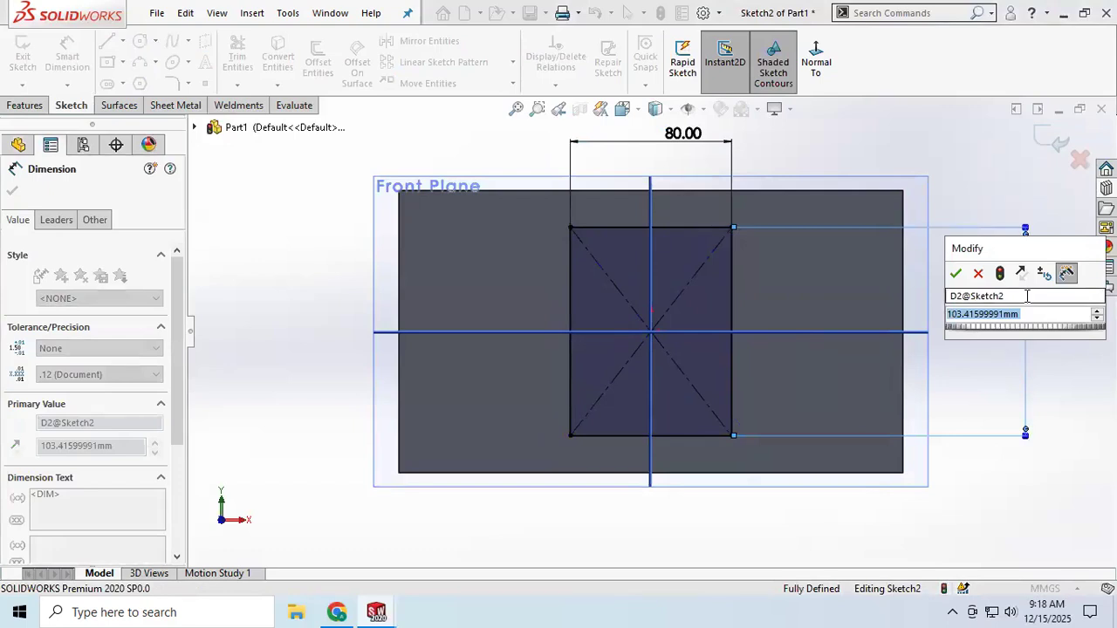
pyautogui.write('120')
pyautogui.press('Return')
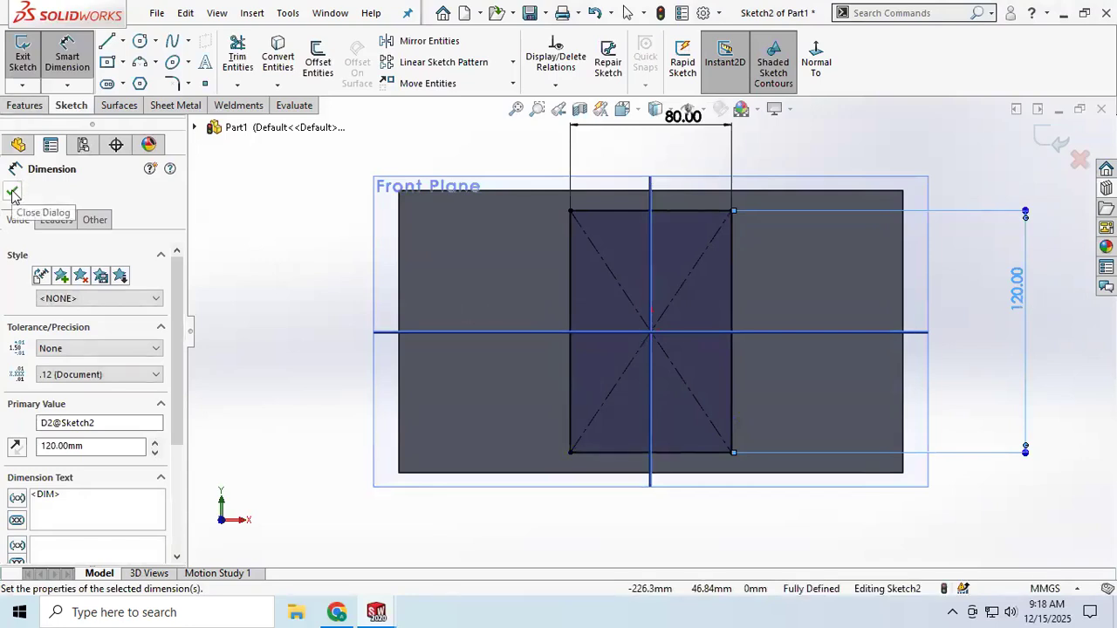
# Set the front-face rectangle's width to 100 mm and exit the sketch.
pyautogui.click(638, 127)
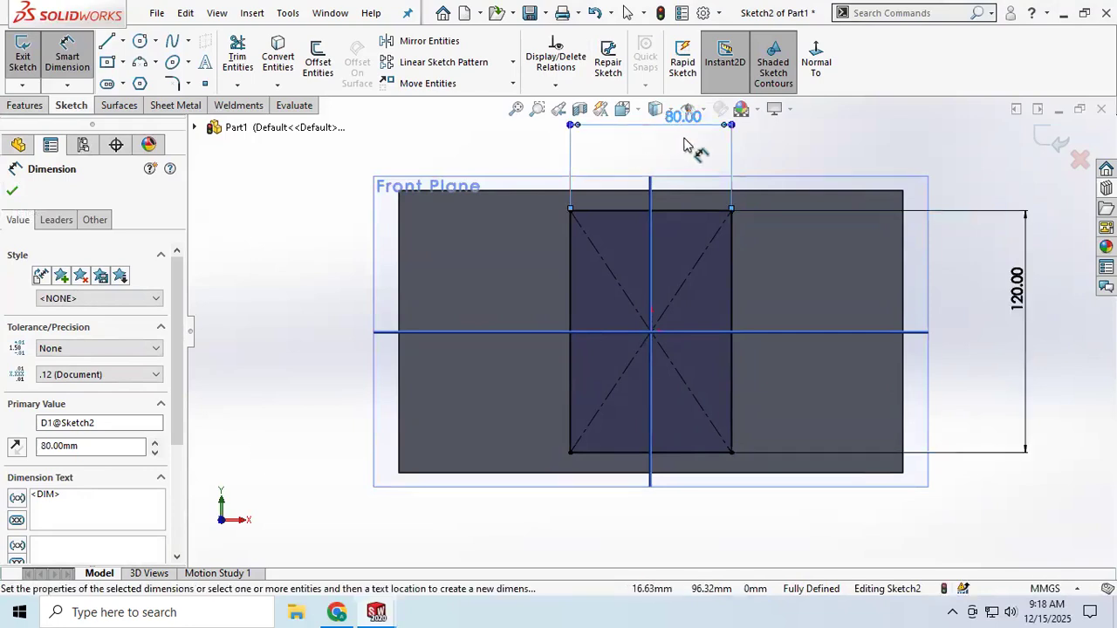
pyautogui.moveTo(93, 448); pyautogui.dragTo(9, 444)
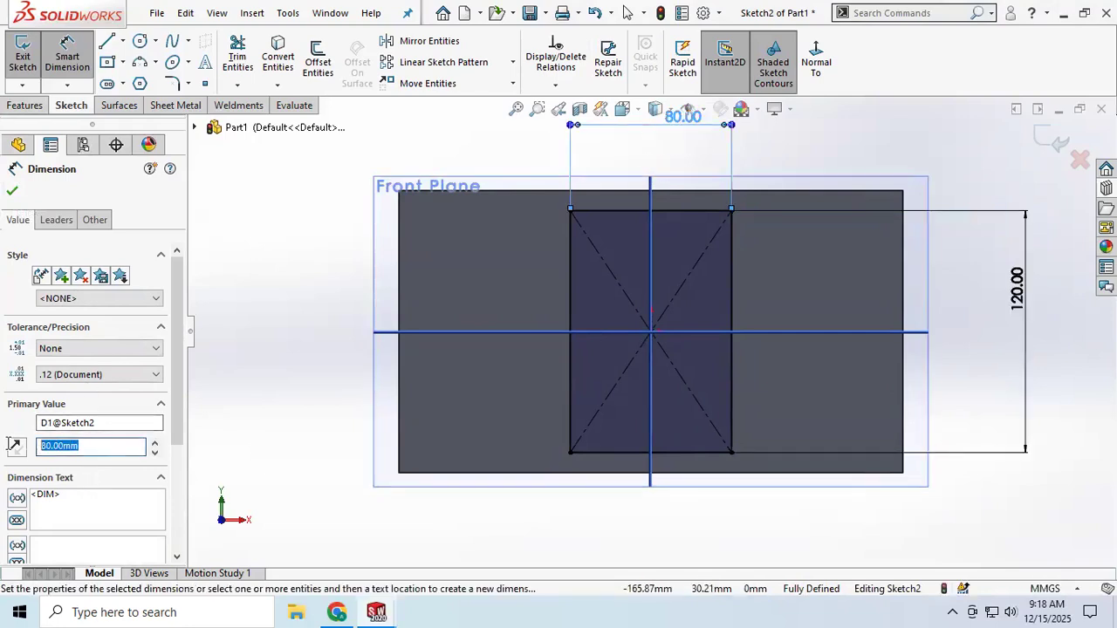
pyautogui.press('Return')
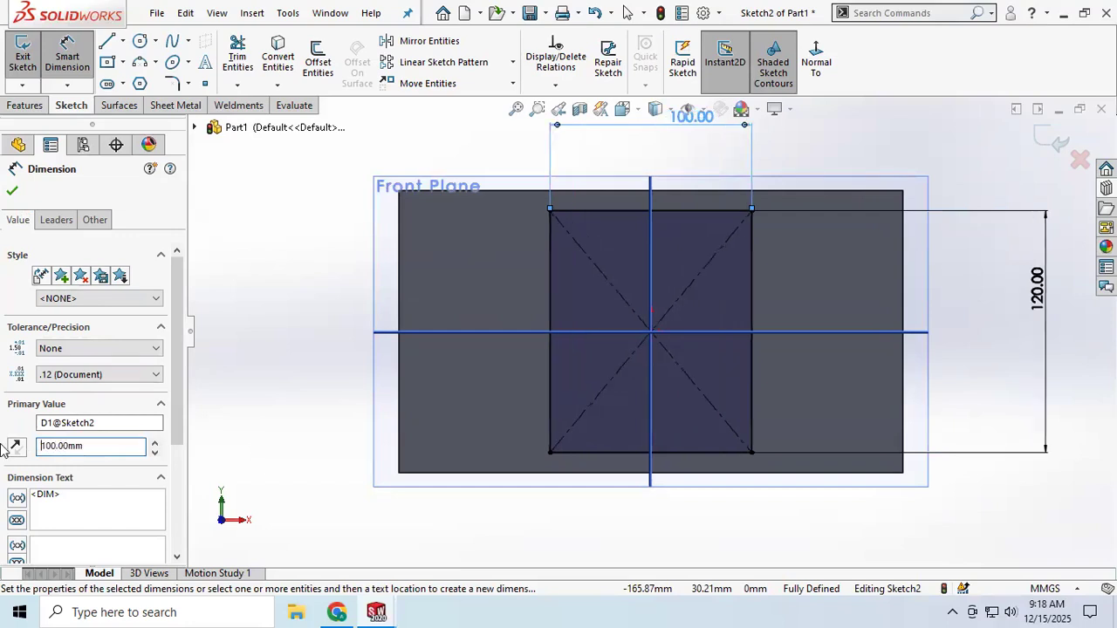
pyautogui.click(12, 192)
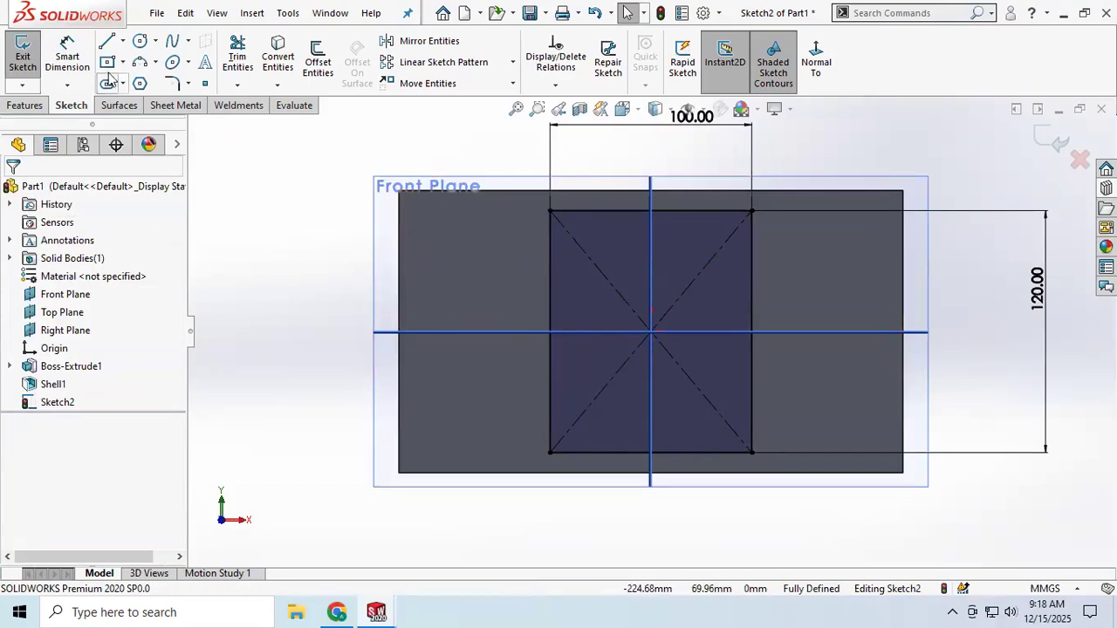
pyautogui.click(22, 53)
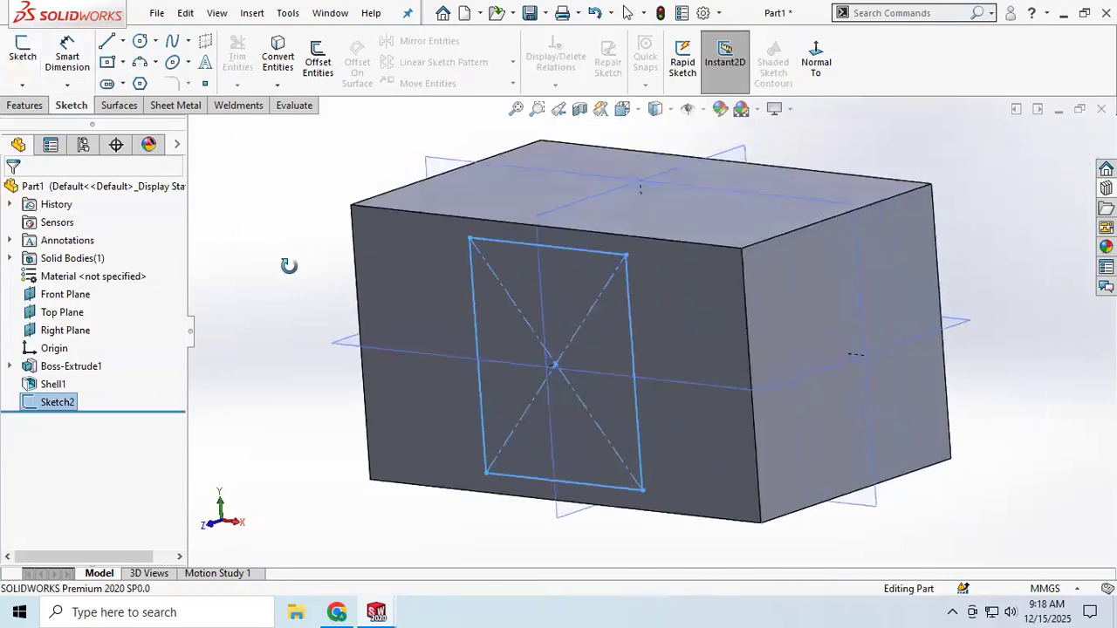
# Cut the rectangular profile through the block's front wall into the hollow interior with a blind Extruded Cut.
pyautogui.click(24, 104)
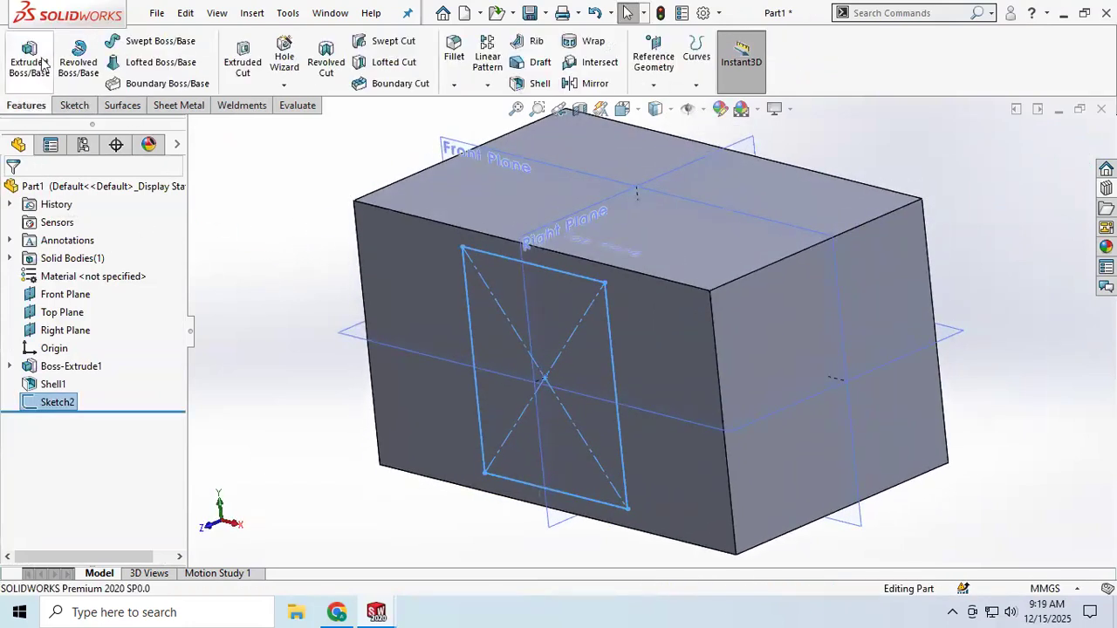
pyautogui.click(243, 61)
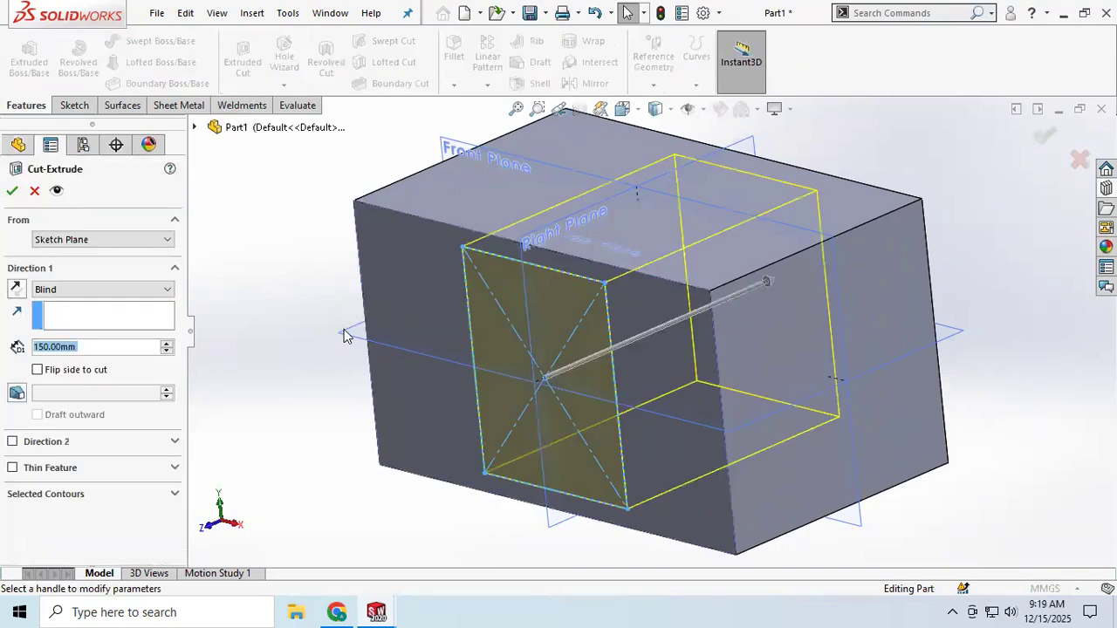
pyautogui.moveTo(169, 351); pyautogui.dragTo(169, 354)
pyautogui.click(11, 192)
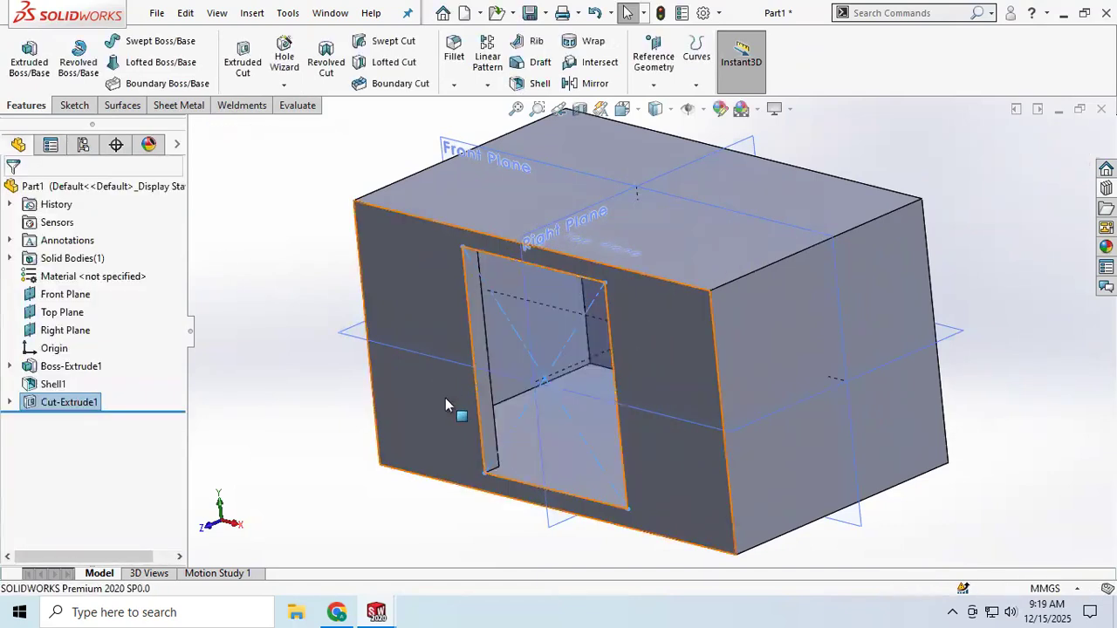
pyautogui.moveTo(459, 407); pyautogui.dragTo(332, 367, button='middle')
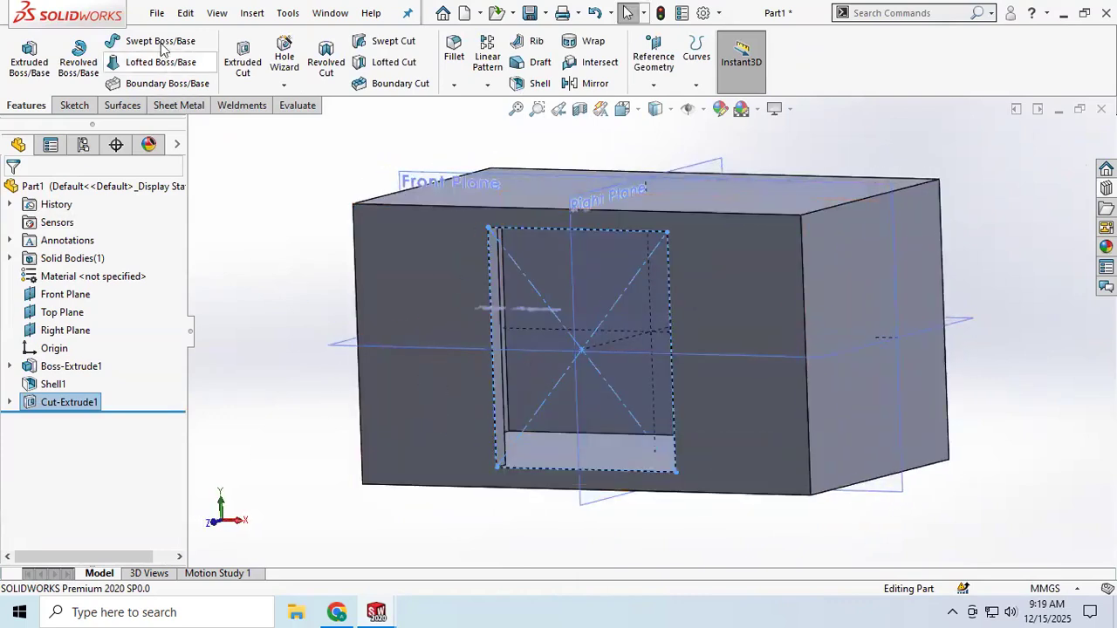
# Save the part to the Desktop under the file name Container.
pyautogui.click(157, 13)
pyautogui.moveTo(185, 14)
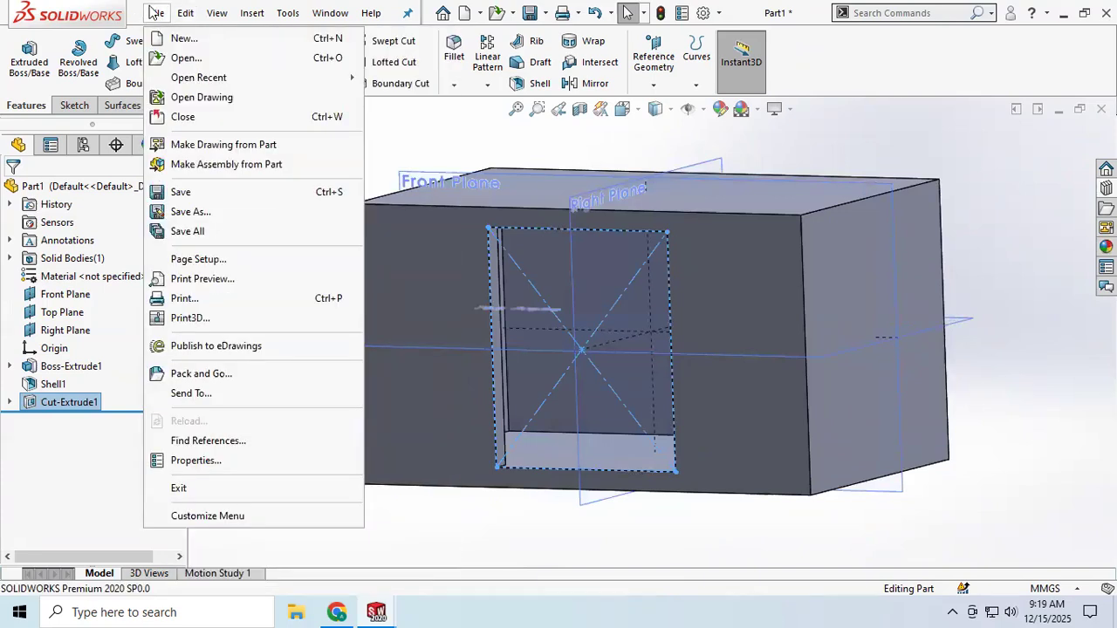
pyautogui.click(192, 191)
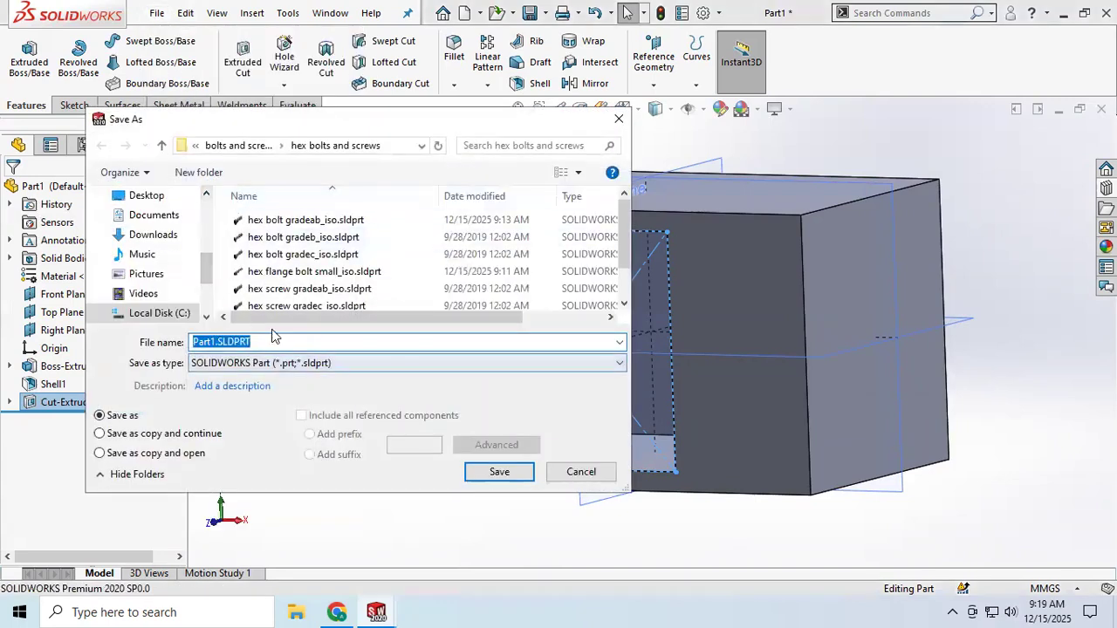
pyautogui.click(246, 145)
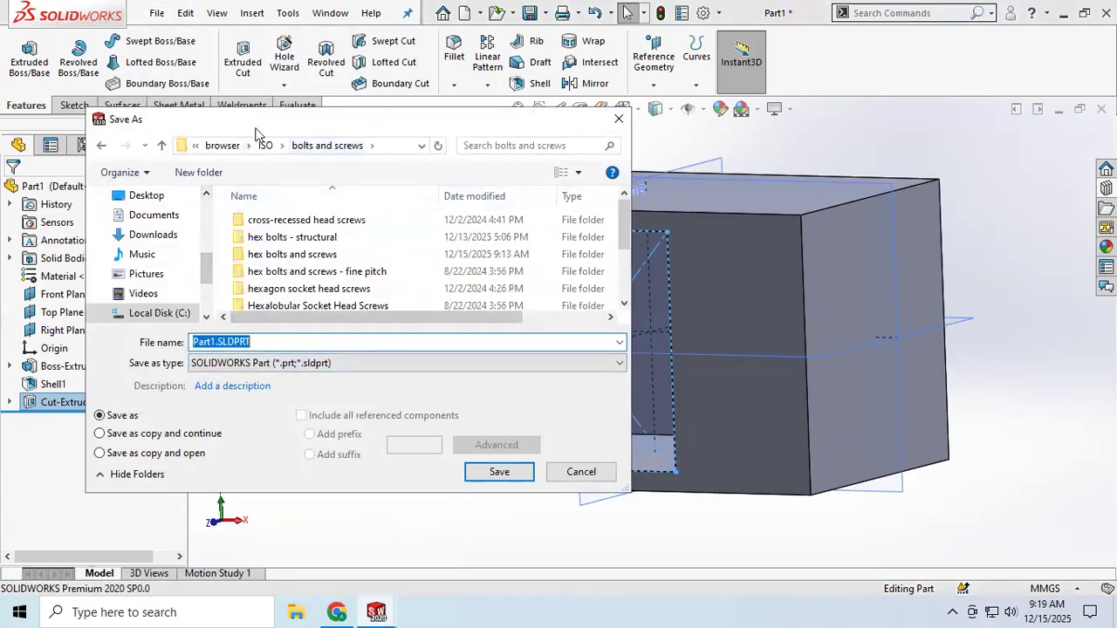
pyautogui.click(266, 146)
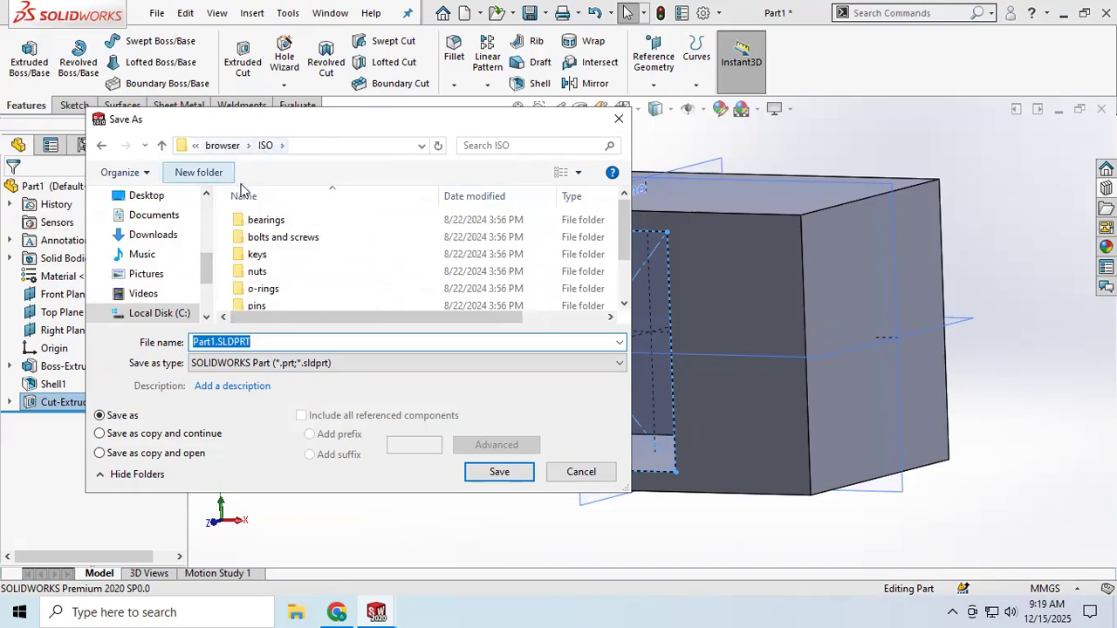
pyautogui.scroll(1, 141, 266)
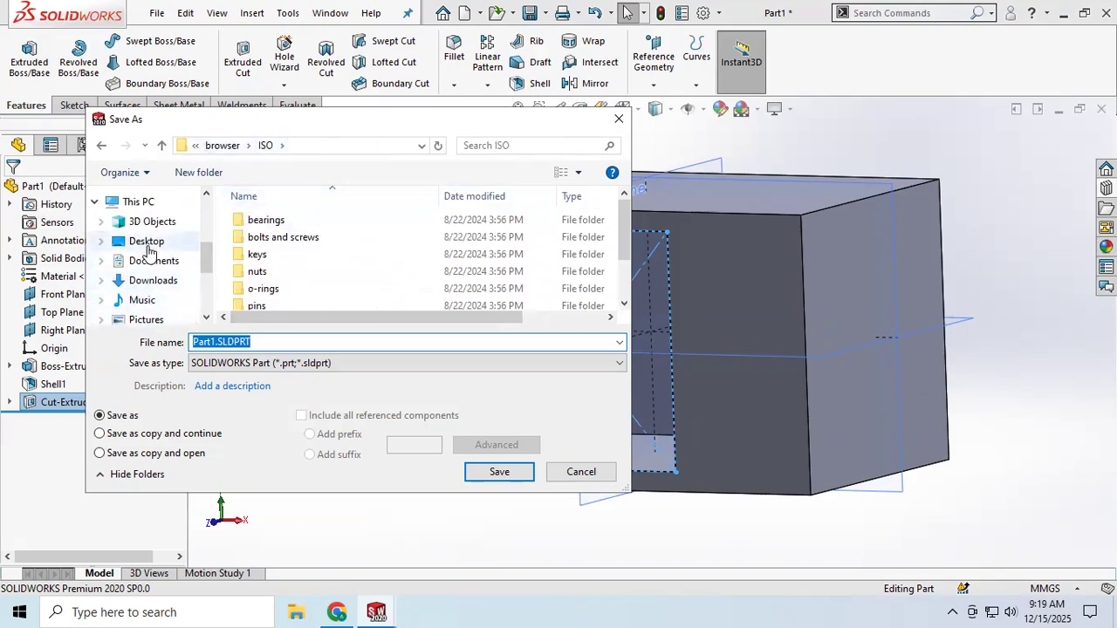
pyautogui.click(146, 246)
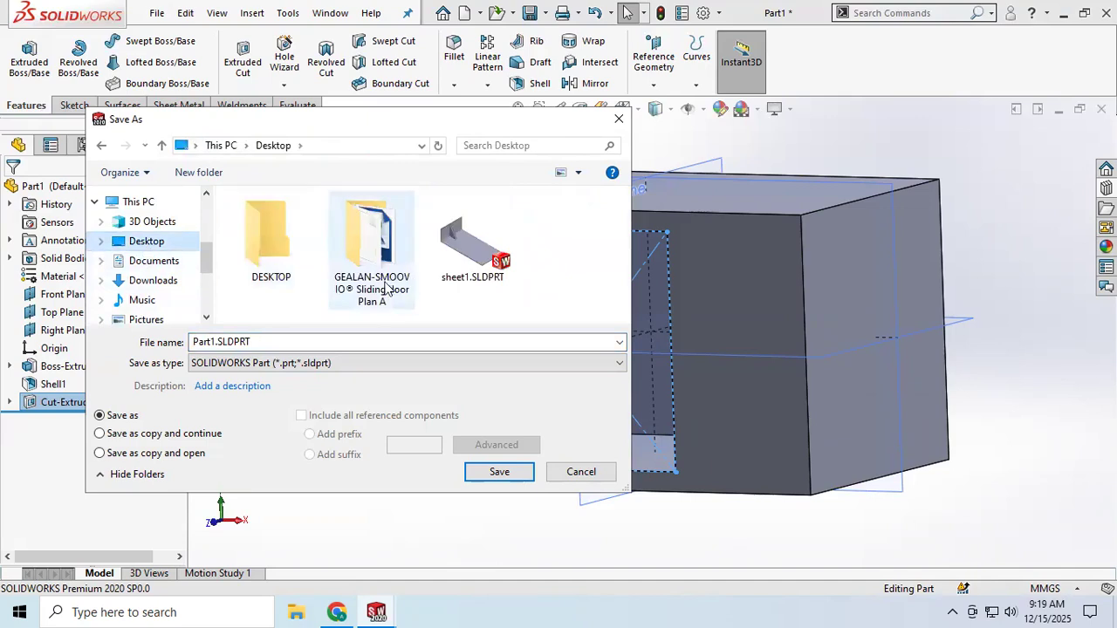
pyautogui.moveTo(283, 342); pyautogui.dragTo(142, 346)
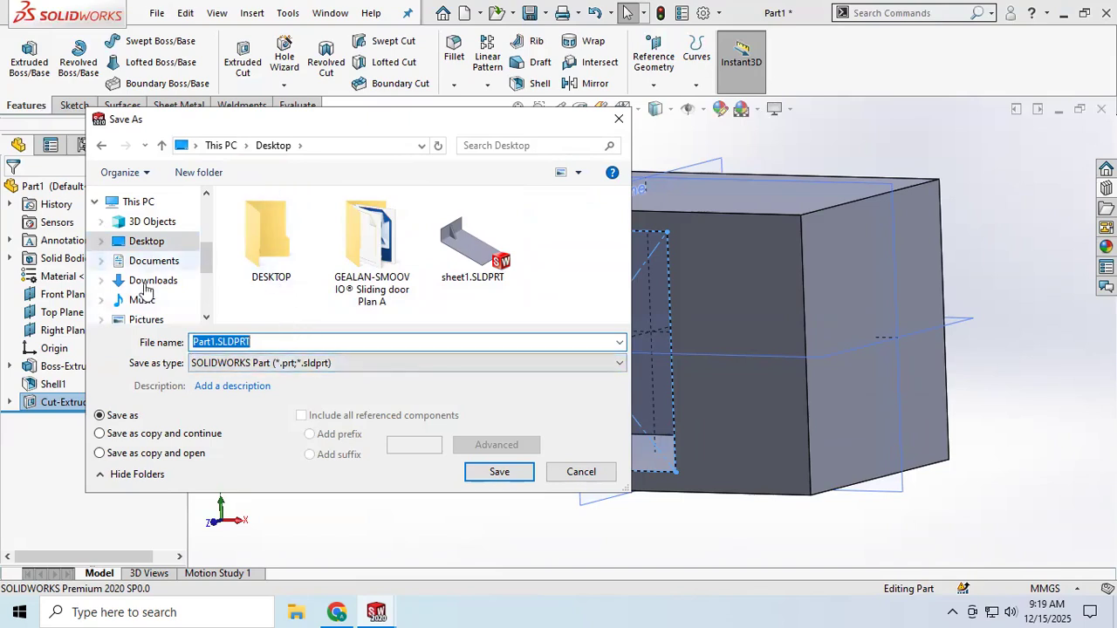
pyautogui.scroll(-1, 144, 305)
pyautogui.scroll(-3, 144, 306)
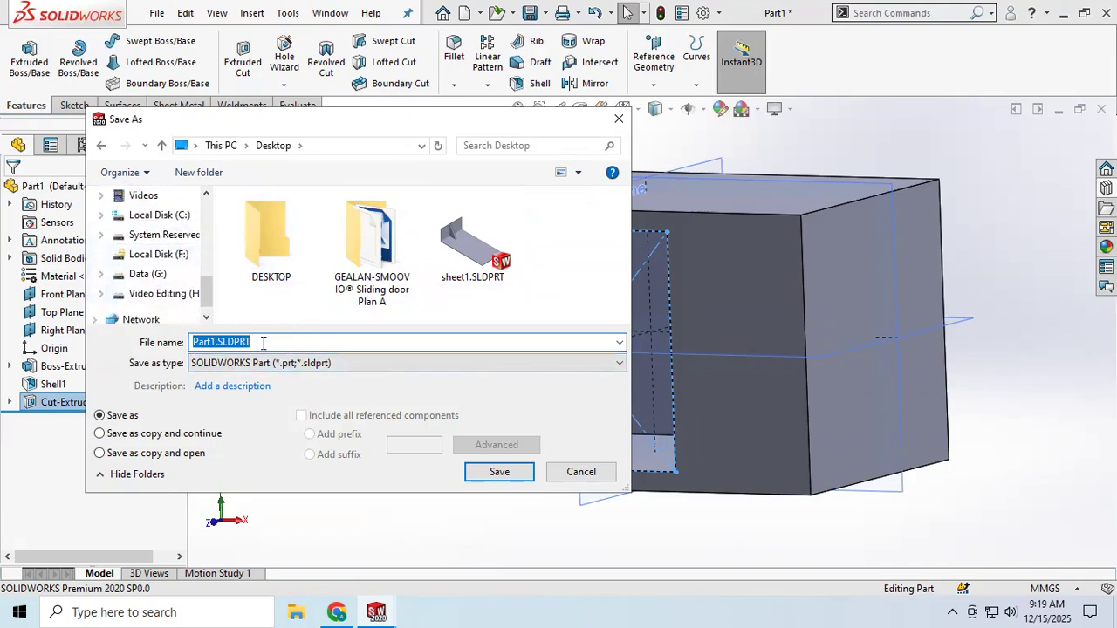
pyautogui.scroll(1, 153, 274)
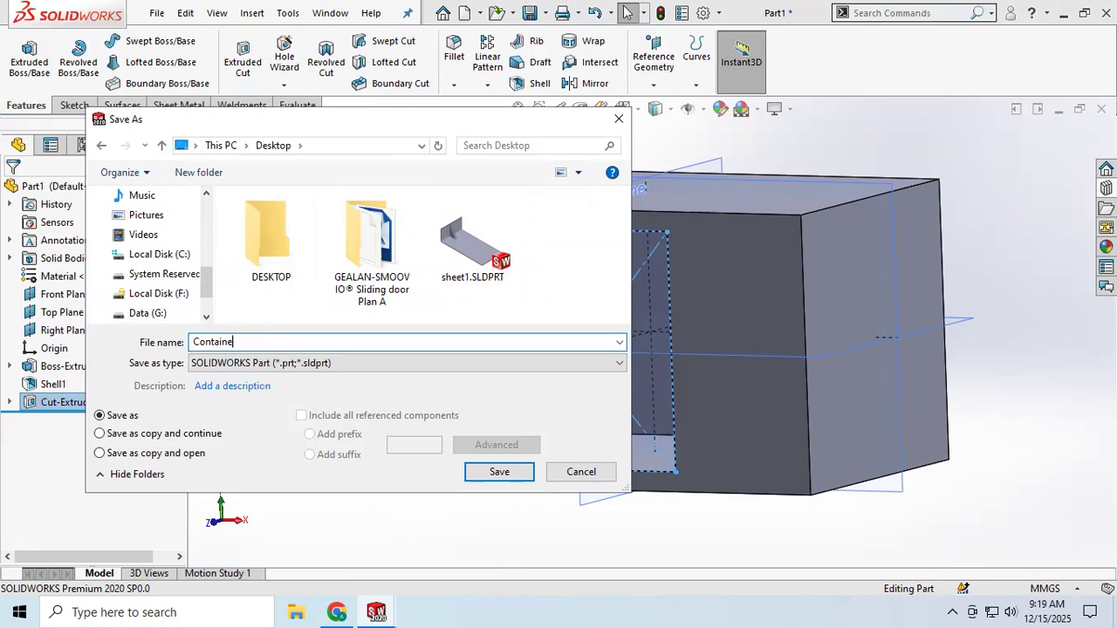
pyautogui.press('Return')
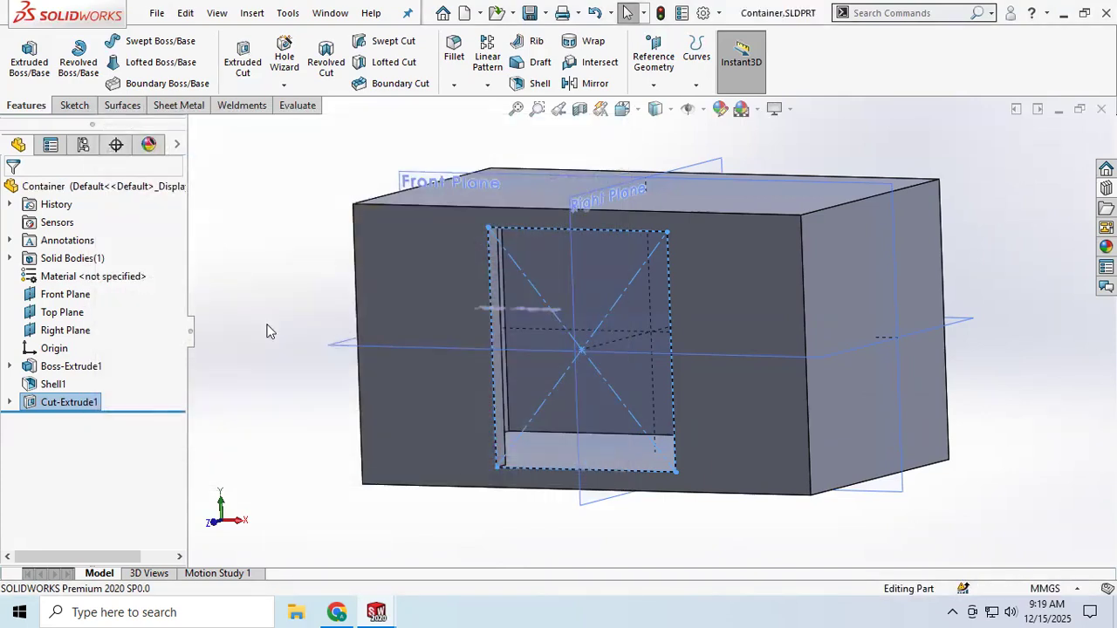
# Create a new part document and start a sketch on its Front Plane.
pyautogui.click(156, 14)
pyautogui.click(167, 39)
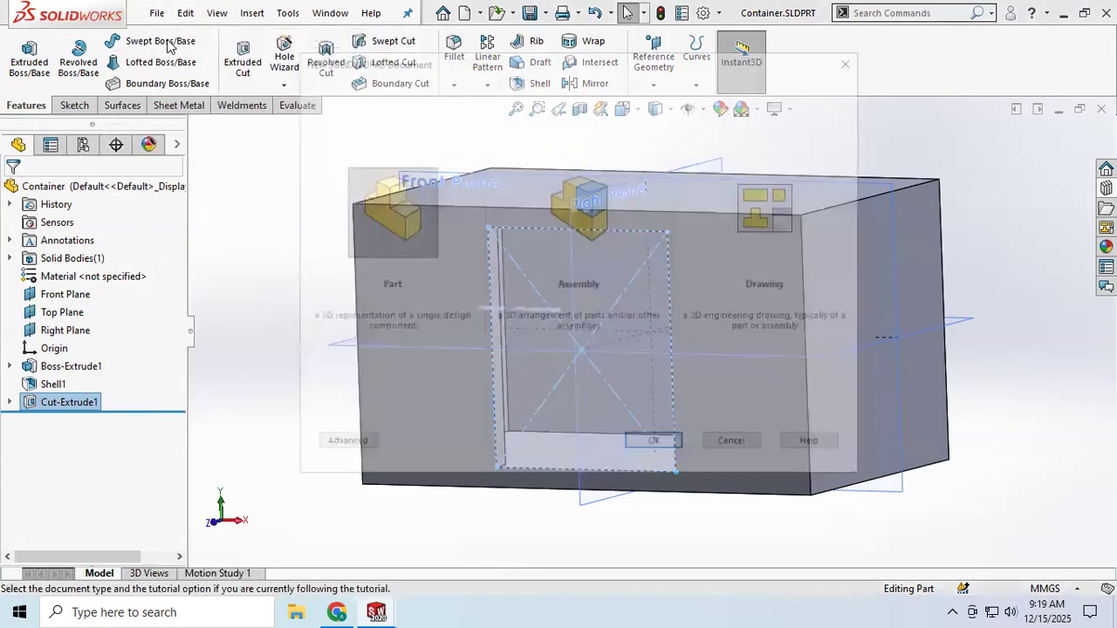
pyautogui.click(650, 447)
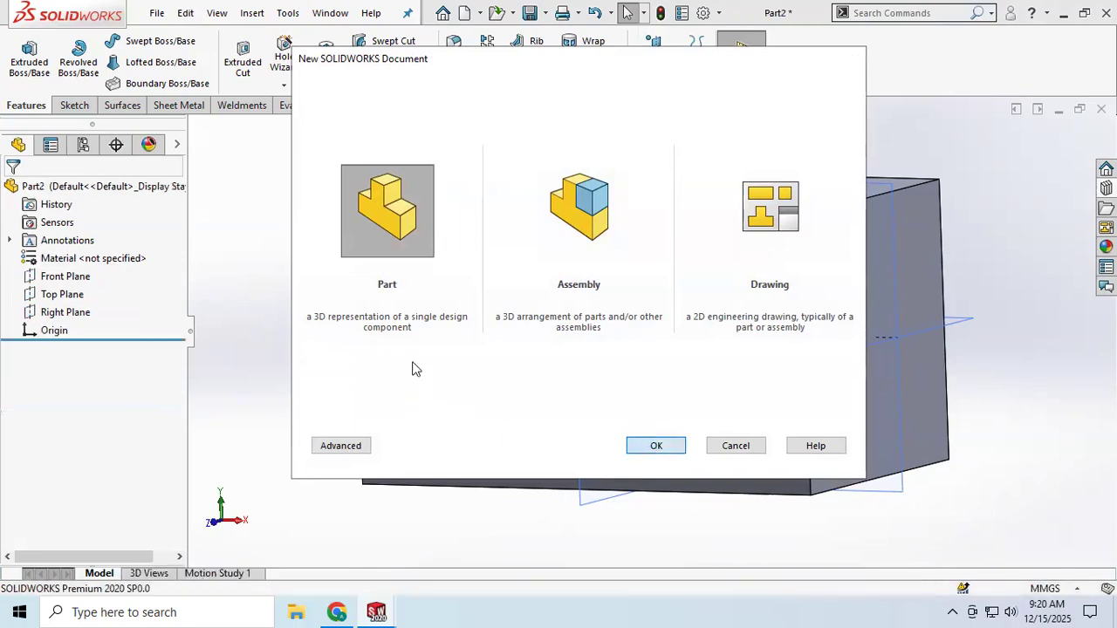
pyautogui.click(74, 105)
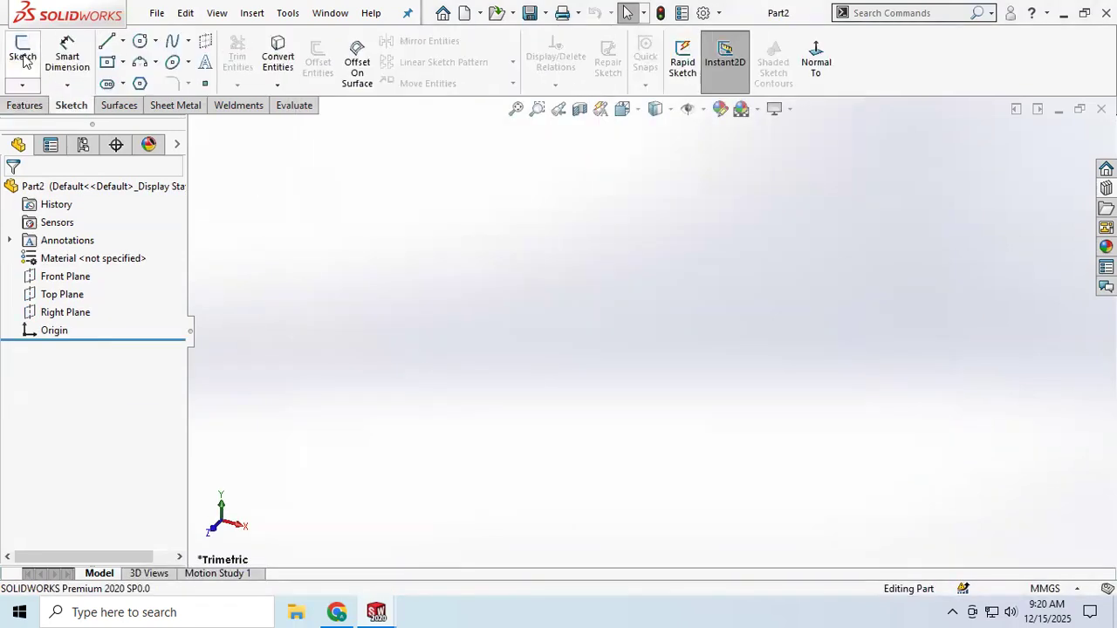
pyautogui.click(66, 276)
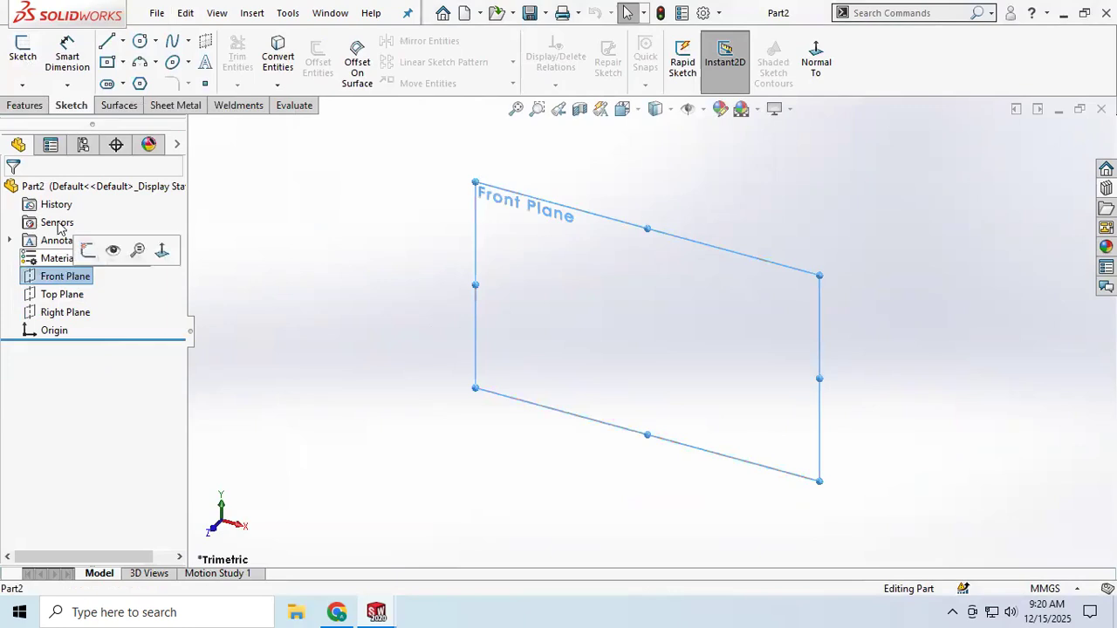
pyautogui.click(22, 52)
# Sketch a center rectangle about 70 by 106 mm on the Front Plane, centred on the origin.
pyautogui.click(114, 64)
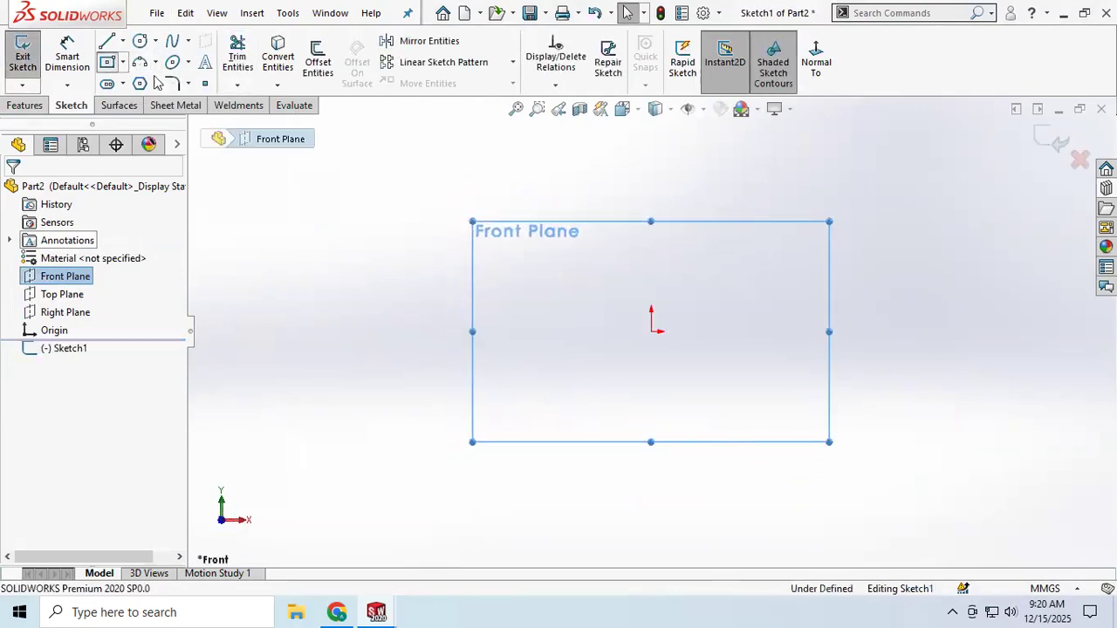
pyautogui.click(651, 332)
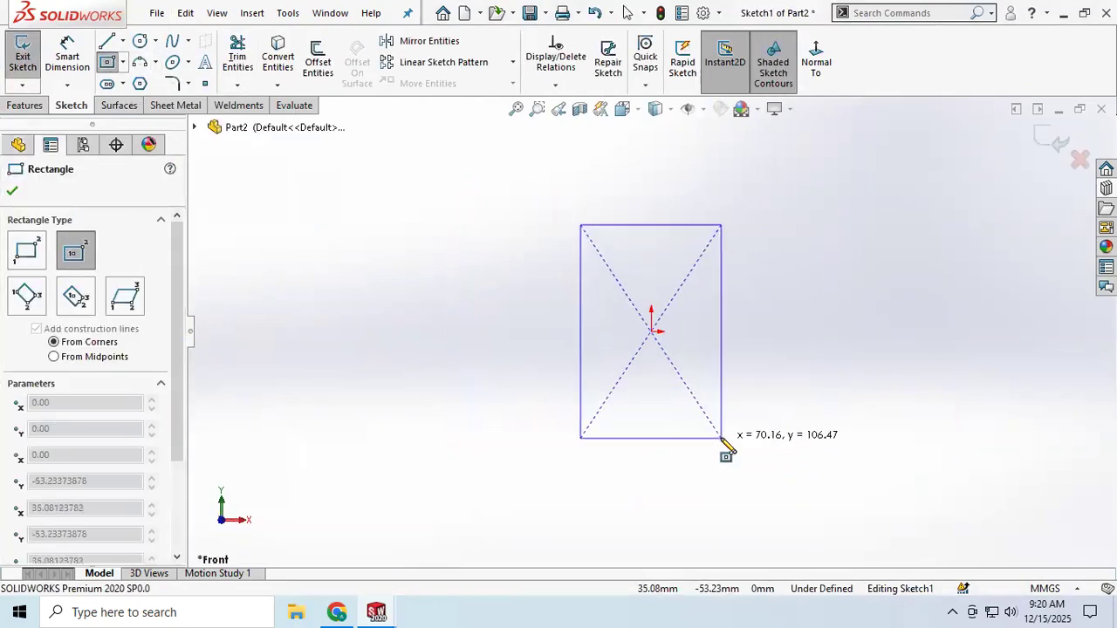
pyautogui.click(722, 438)
pyautogui.press('Escape')
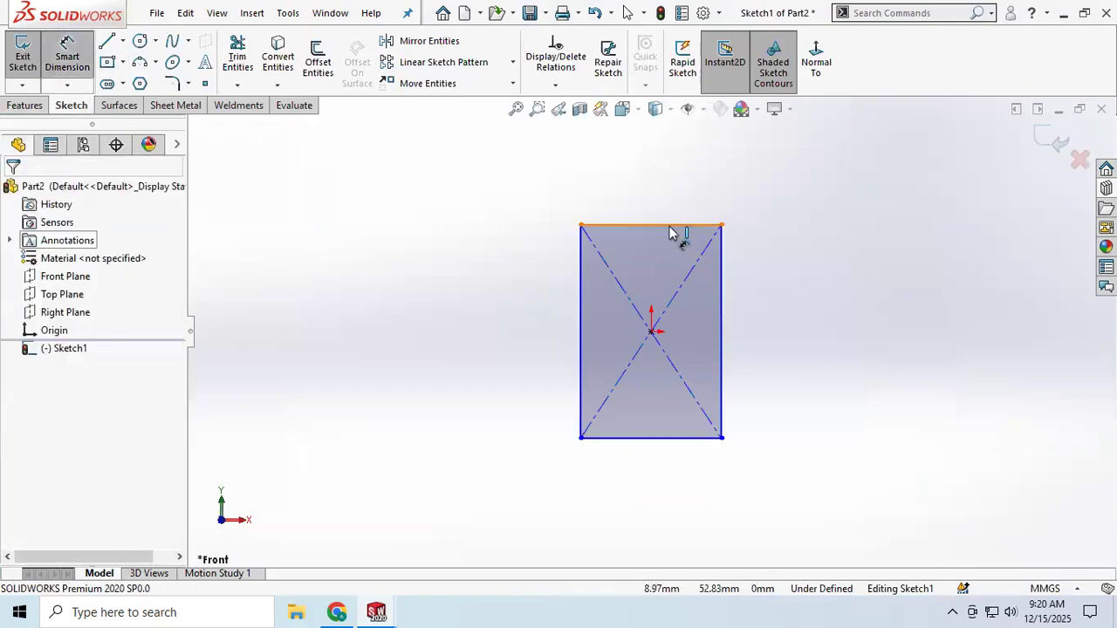
# Dimension the center rectangle with a width of 50 mm and a height of 120 mm.
pyautogui.click(669, 225)
pyautogui.click(677, 180)
pyautogui.write('50')
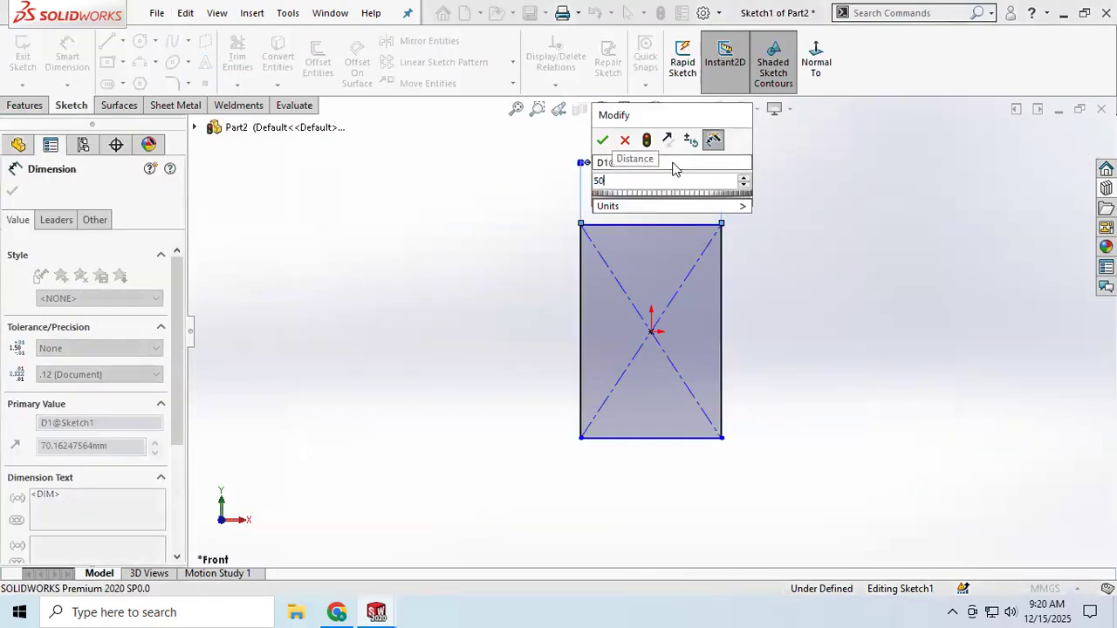
pyautogui.press('Return')
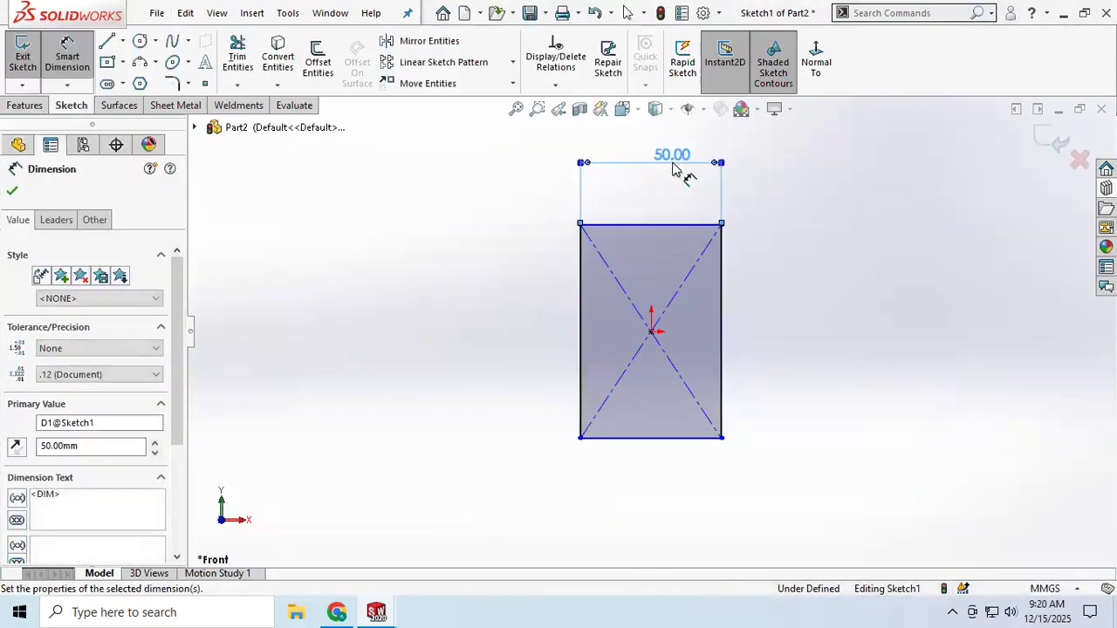
pyautogui.click(721, 307)
pyautogui.click(804, 315)
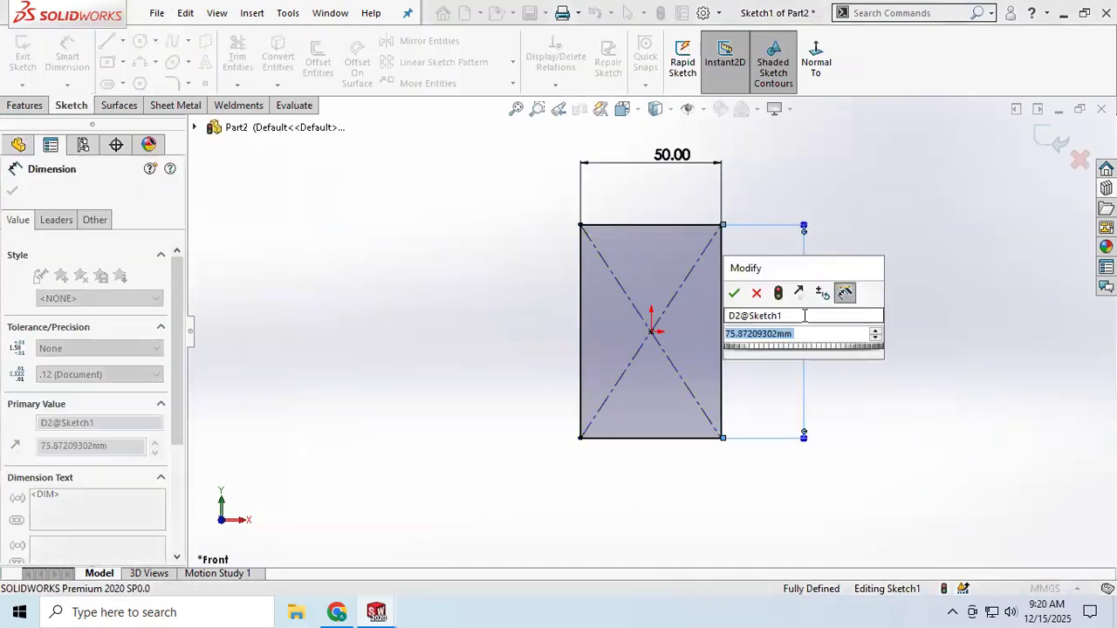
pyautogui.write('120')
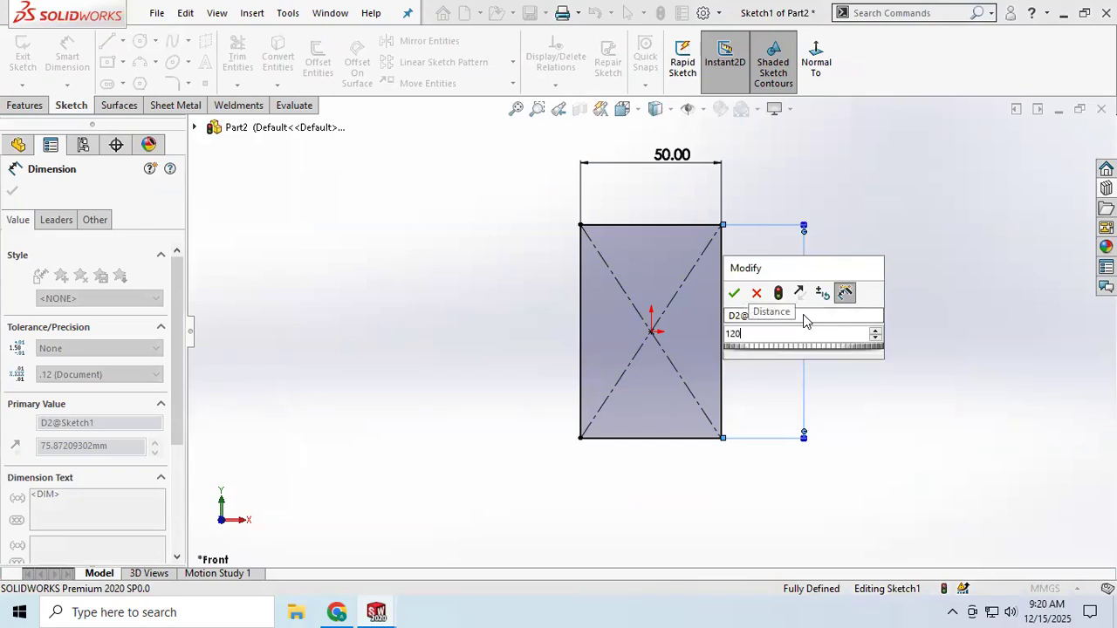
pyautogui.press('Return')
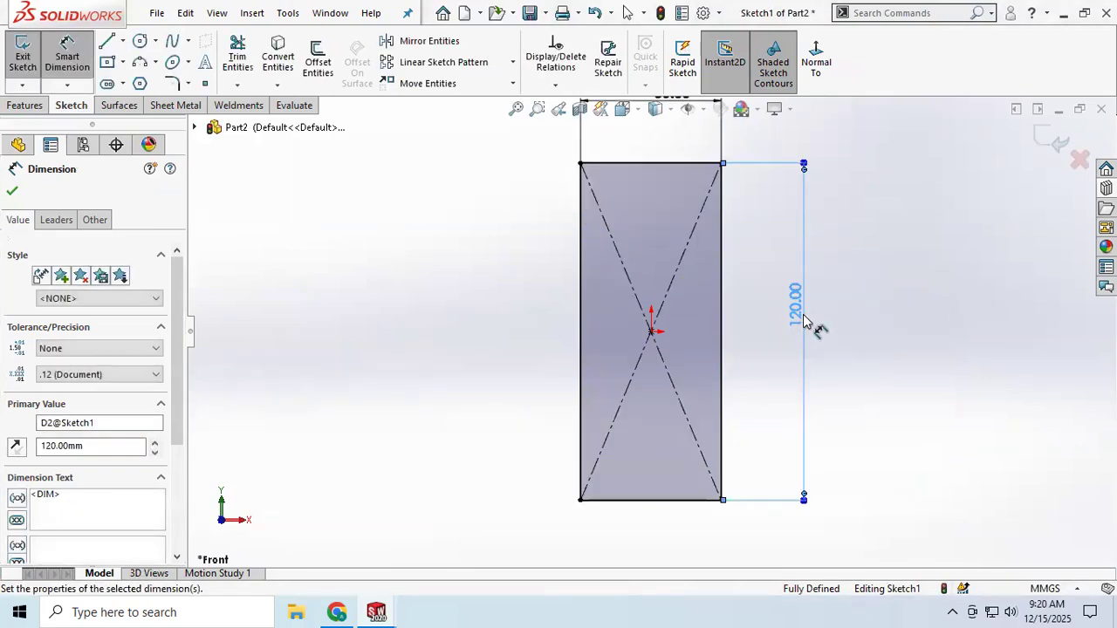
pyautogui.click(11, 193)
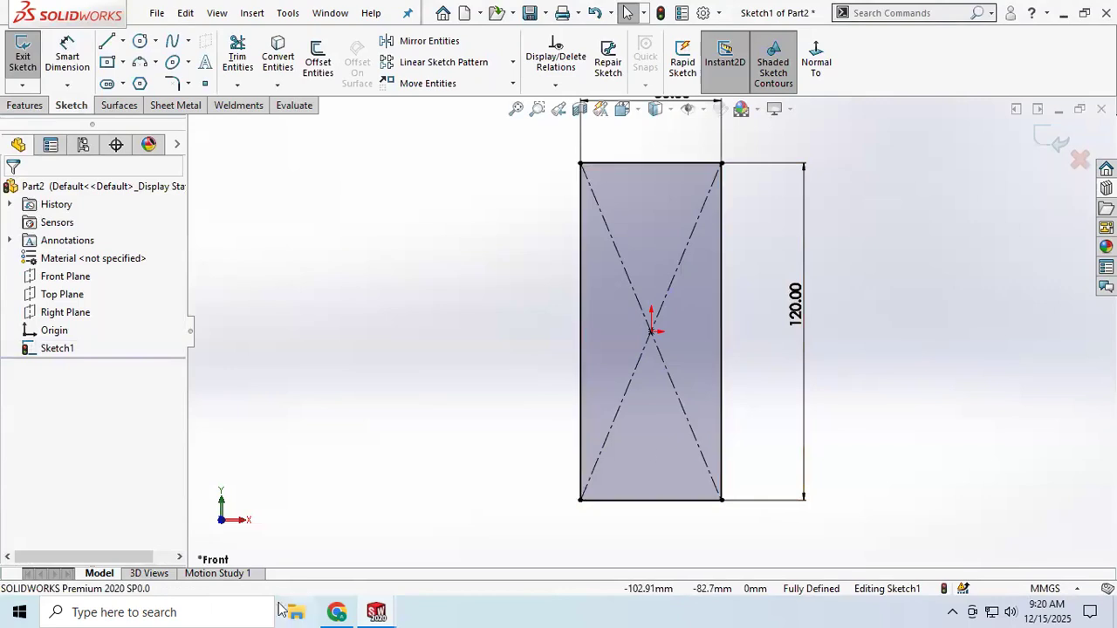
# Switch to the Container part and inspect the dimensions of the sketch behind its front opening cut.
pyautogui.moveTo(376, 611)
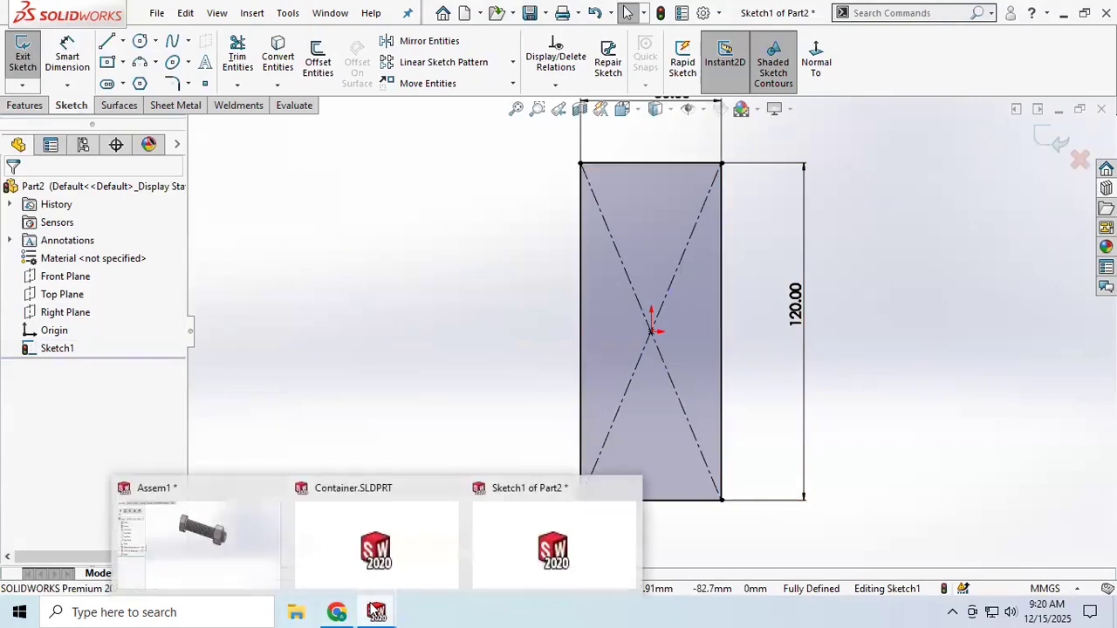
pyautogui.click(374, 548)
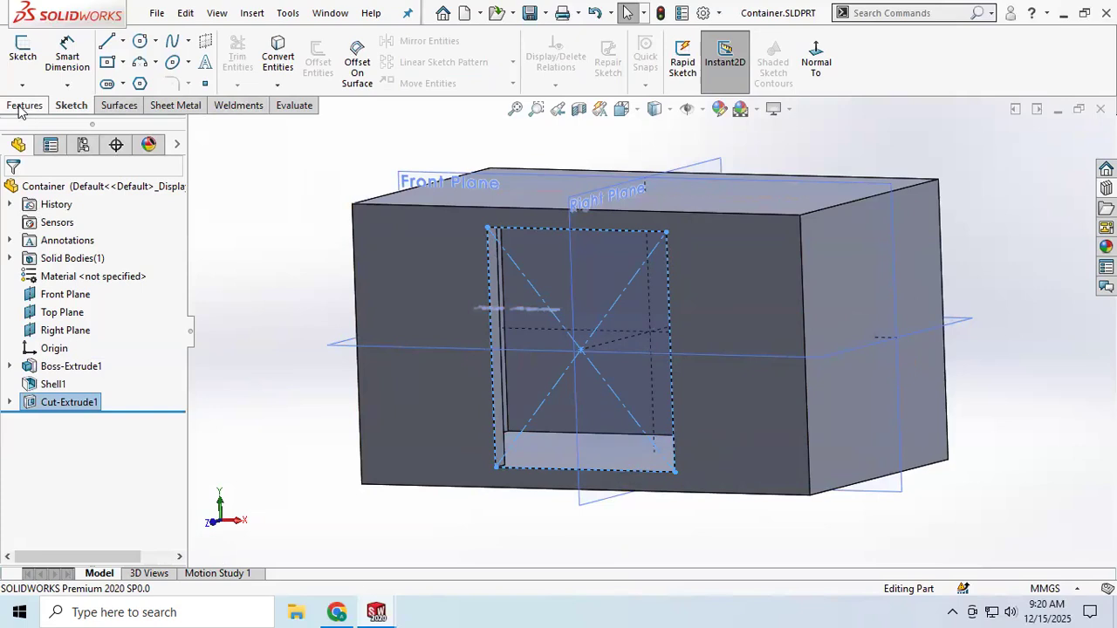
pyautogui.click(294, 105)
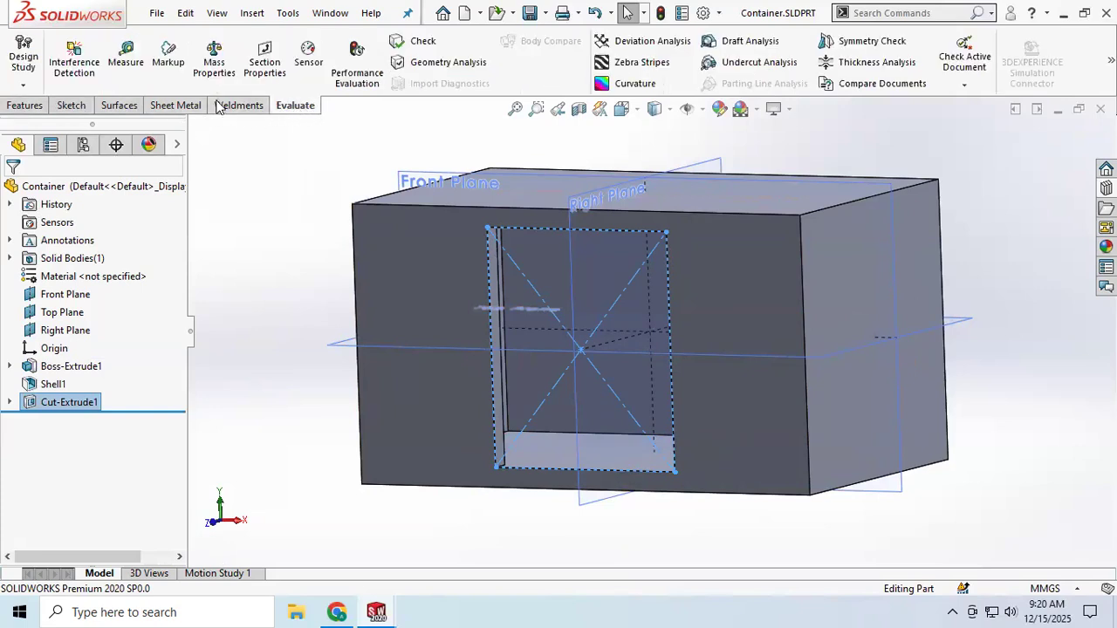
pyautogui.click(23, 106)
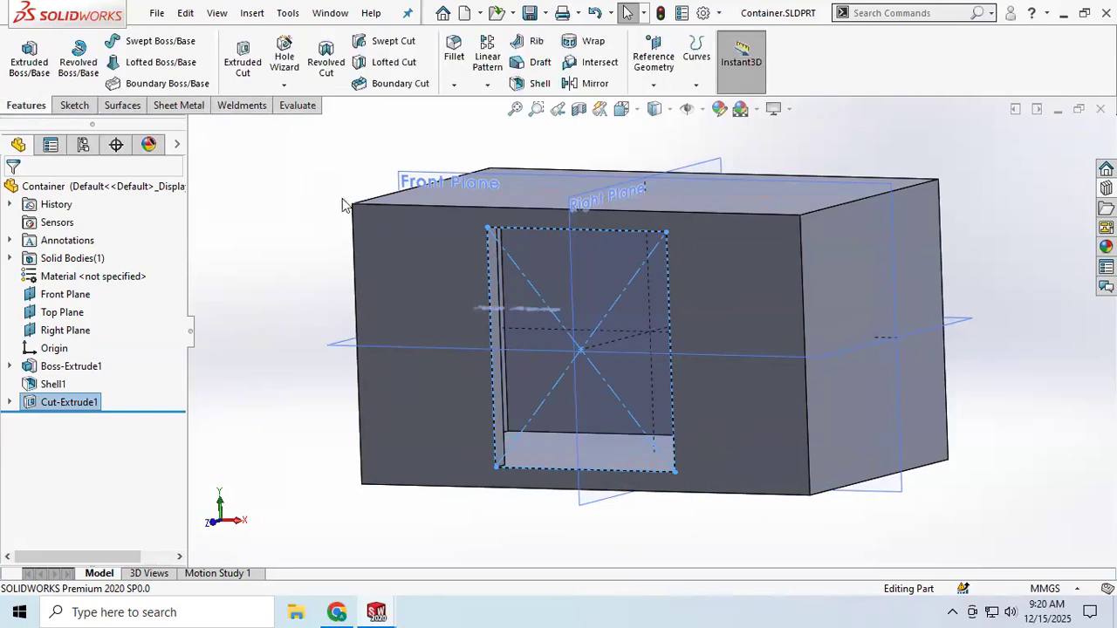
pyautogui.click(11, 403)
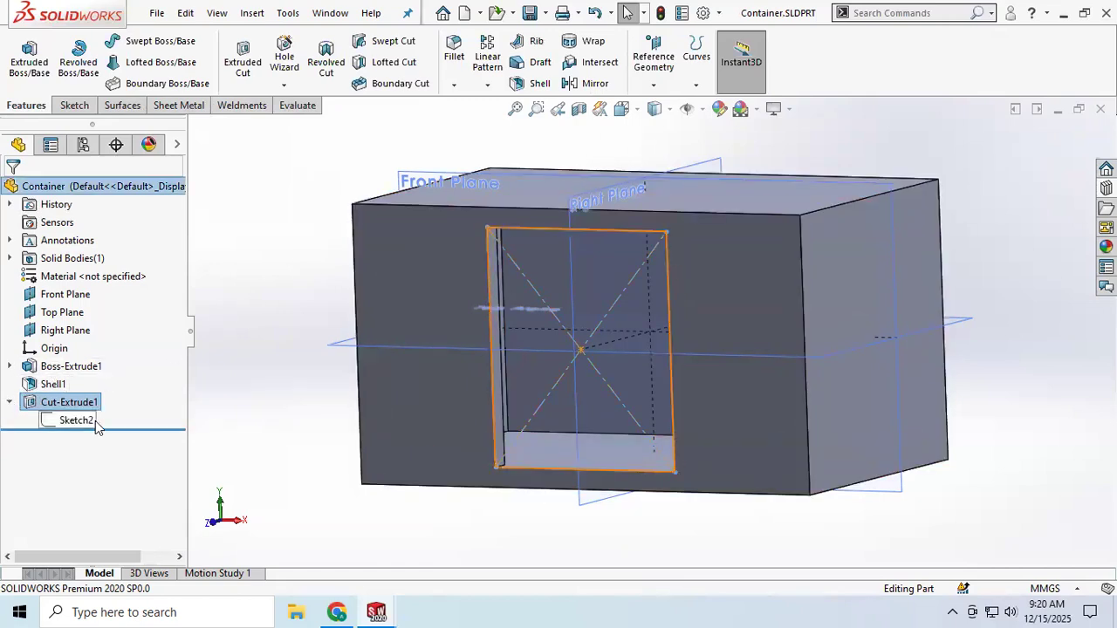
pyautogui.click(96, 424)
pyautogui.moveTo(959, 347)
pyautogui.mouseDown(button='middle')
pyautogui.moveTo(998, 316)
pyautogui.moveTo(963, 337)
pyautogui.mouseUp(button='middle')
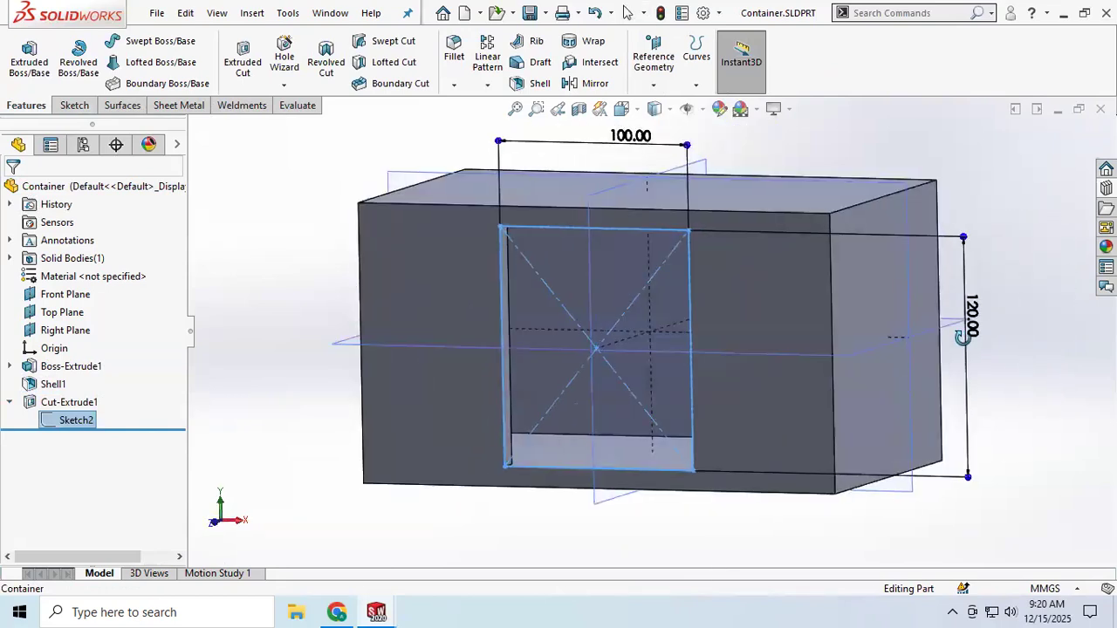
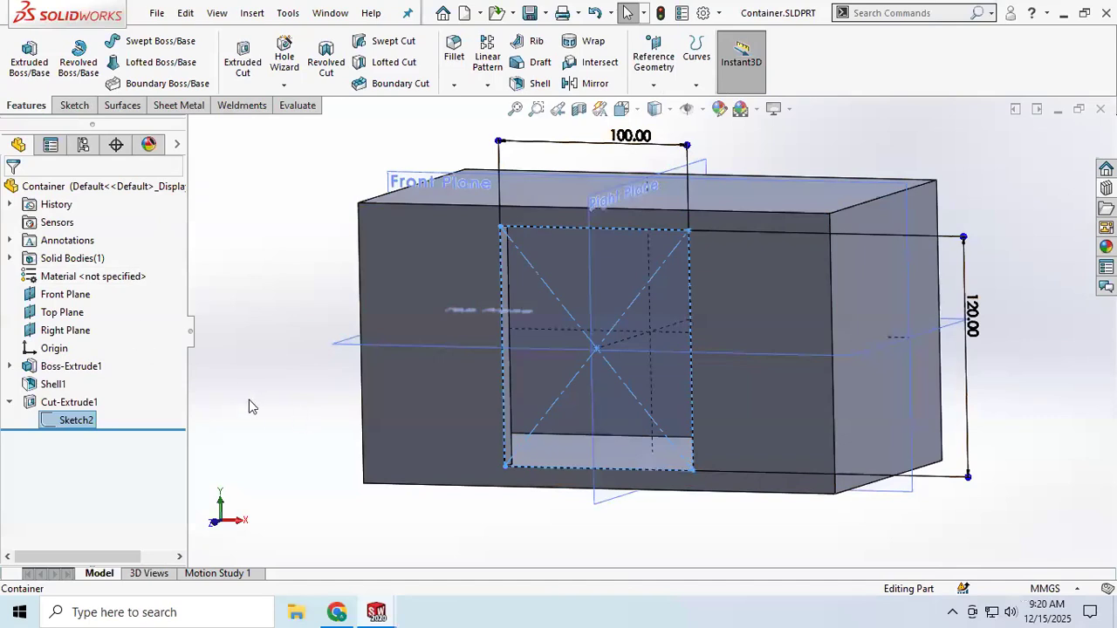
pyautogui.click(349, 405)
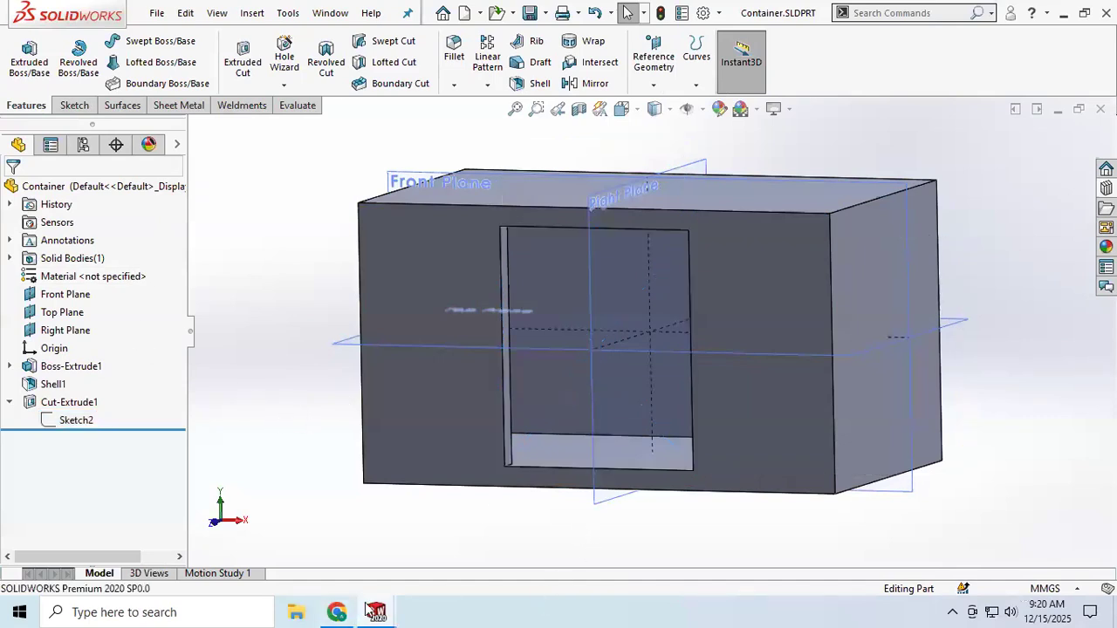
# Return to the second part, close its rectangle sketch and extrude it 10 mm as a blind boss.
pyautogui.moveTo(378, 610)
pyautogui.click(568, 545)
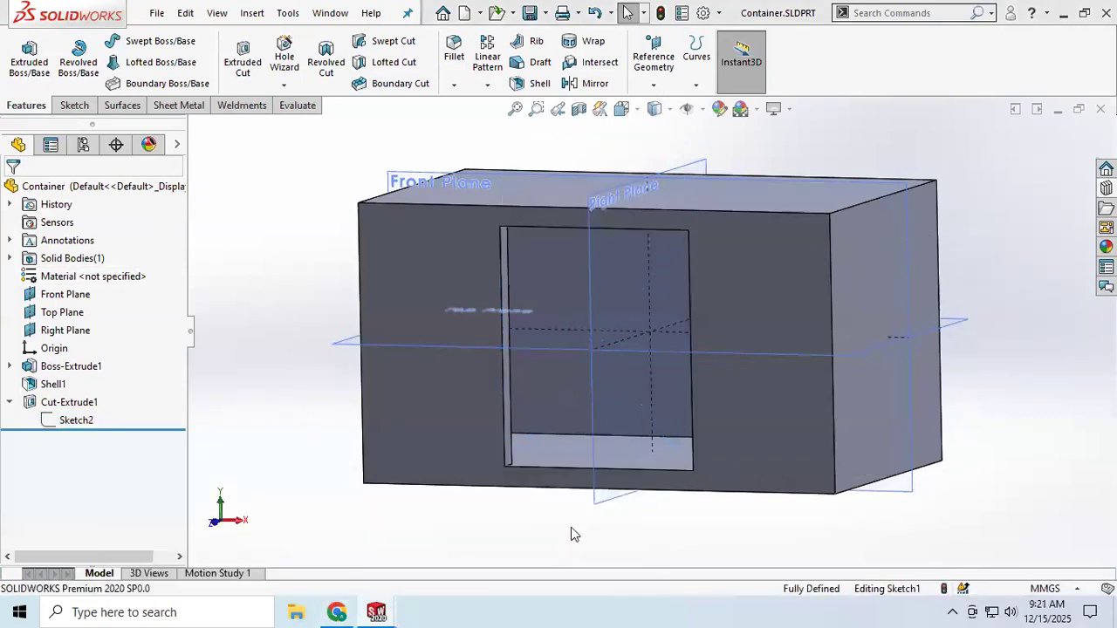
pyautogui.click(70, 105)
pyautogui.click(23, 57)
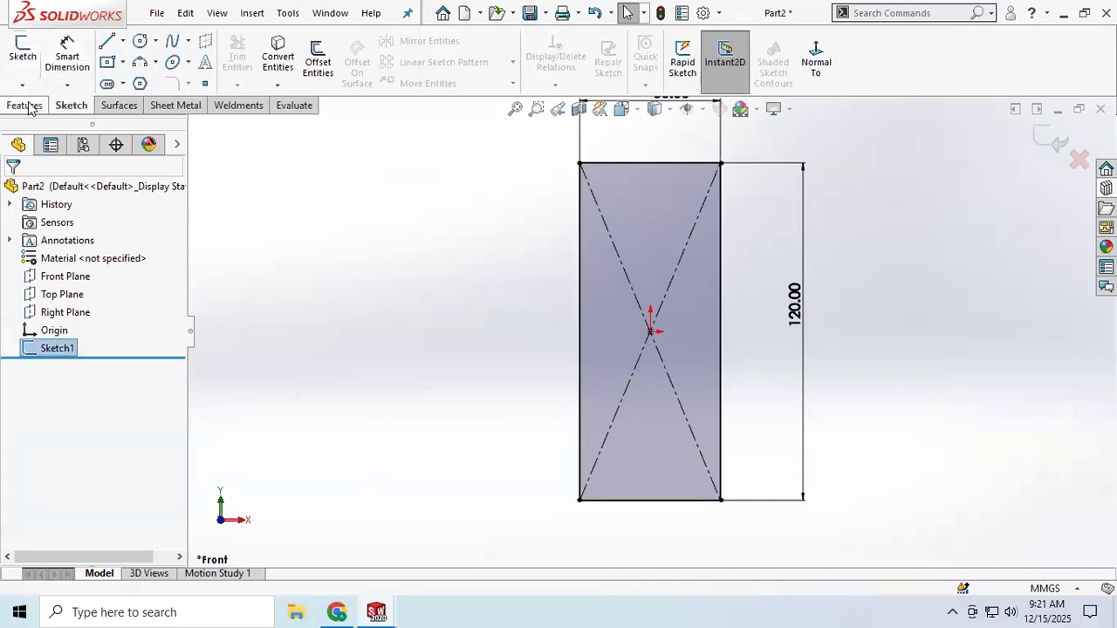
pyautogui.click(25, 104)
pyautogui.click(29, 57)
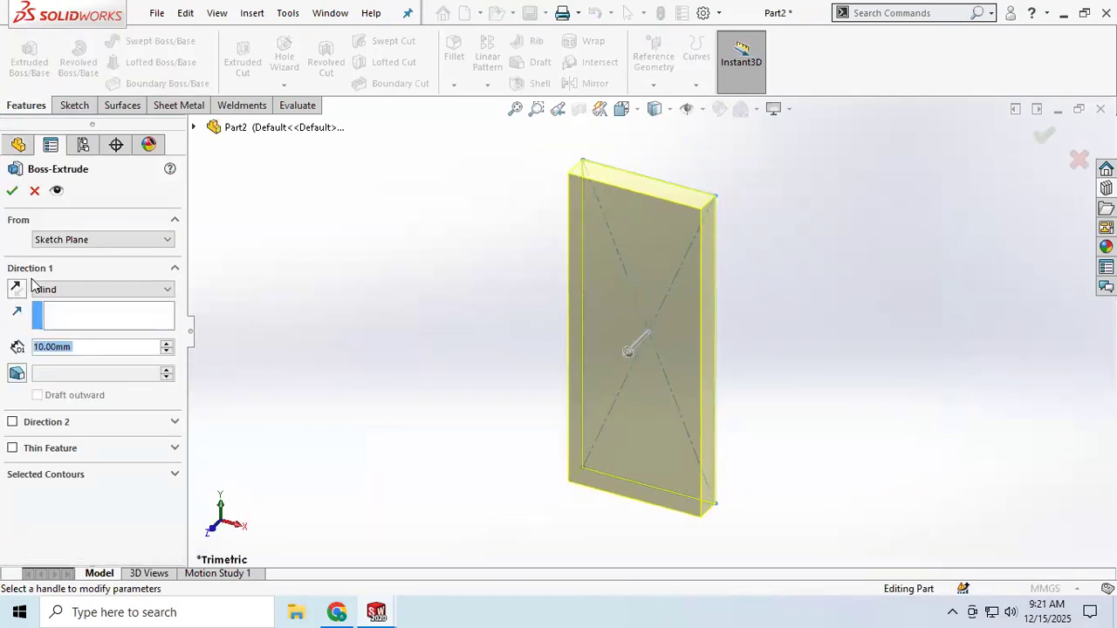
pyautogui.click(12, 193)
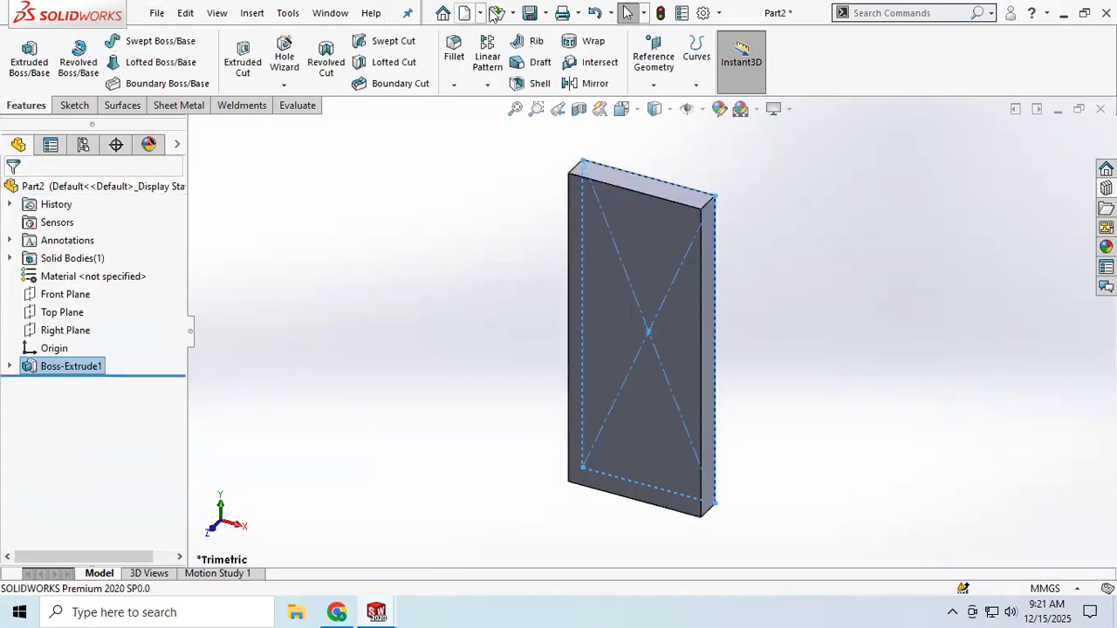
# Save the extruded part to the Desktop under the file name door.
pyautogui.click(530, 13)
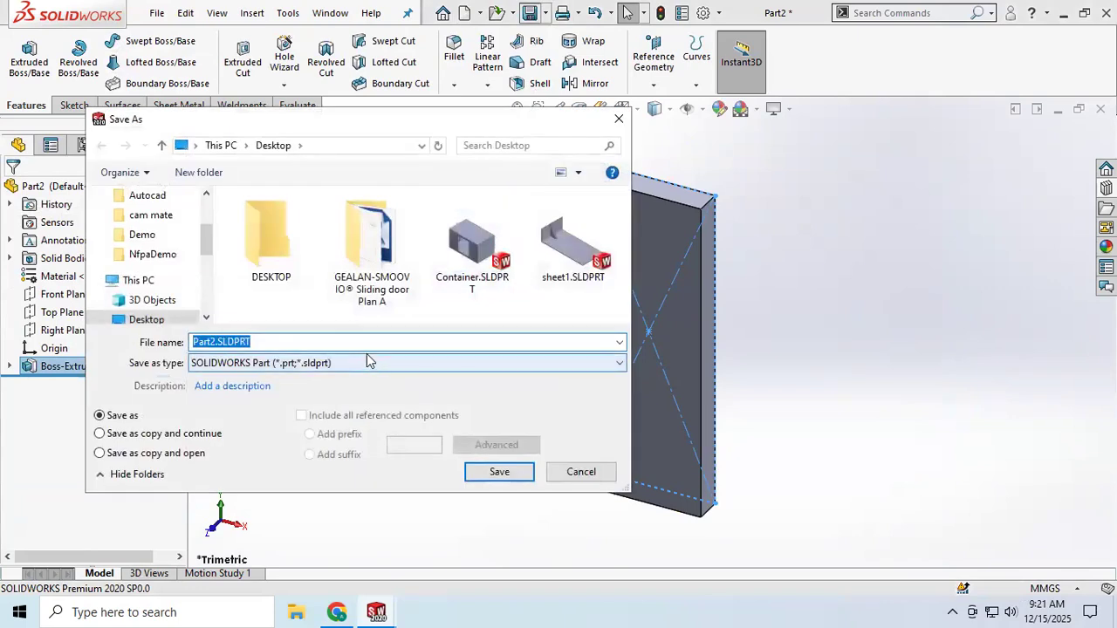
pyautogui.write('door')
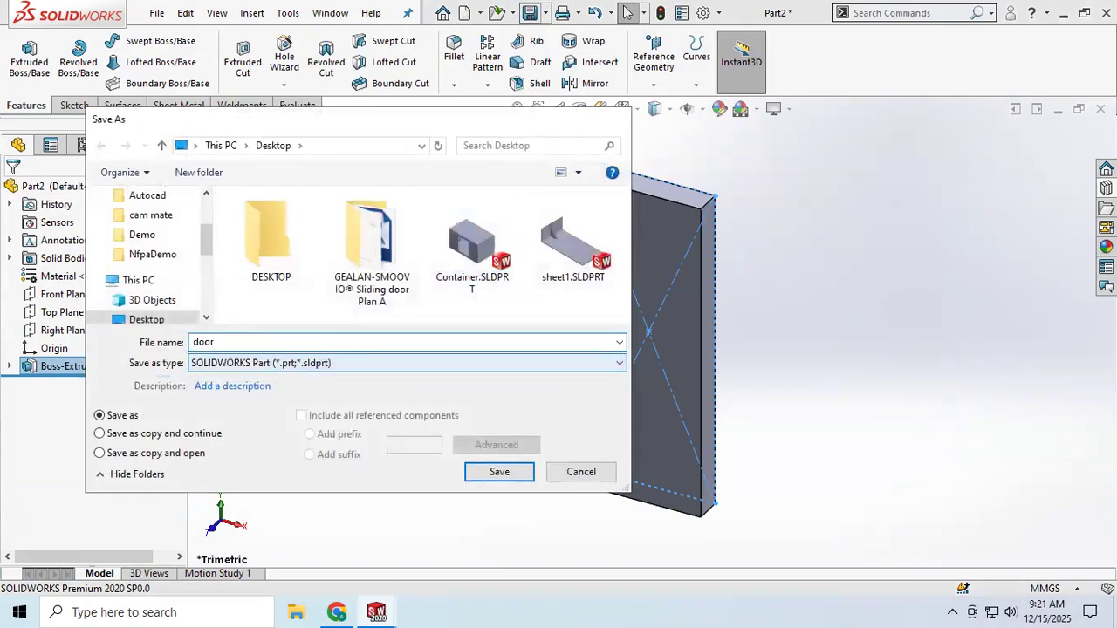
pyautogui.press('Return')
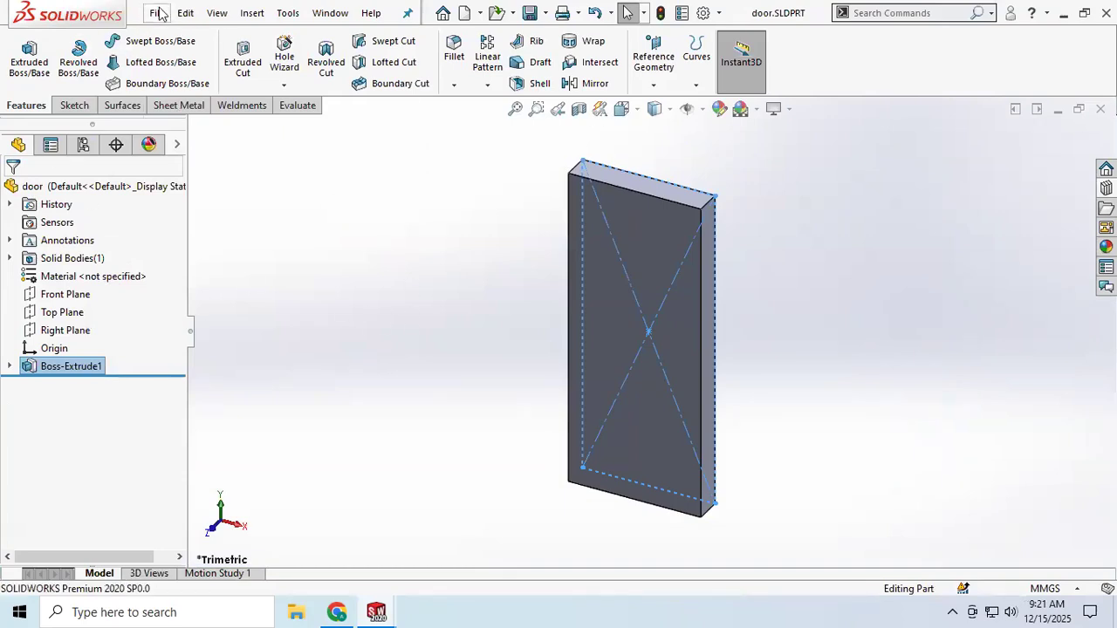
# Close the door part, the Container part and the bolt-and-nut assembly, discarding the assembly's unsaved changes.
pyautogui.click(158, 13)
pyautogui.click(193, 117)
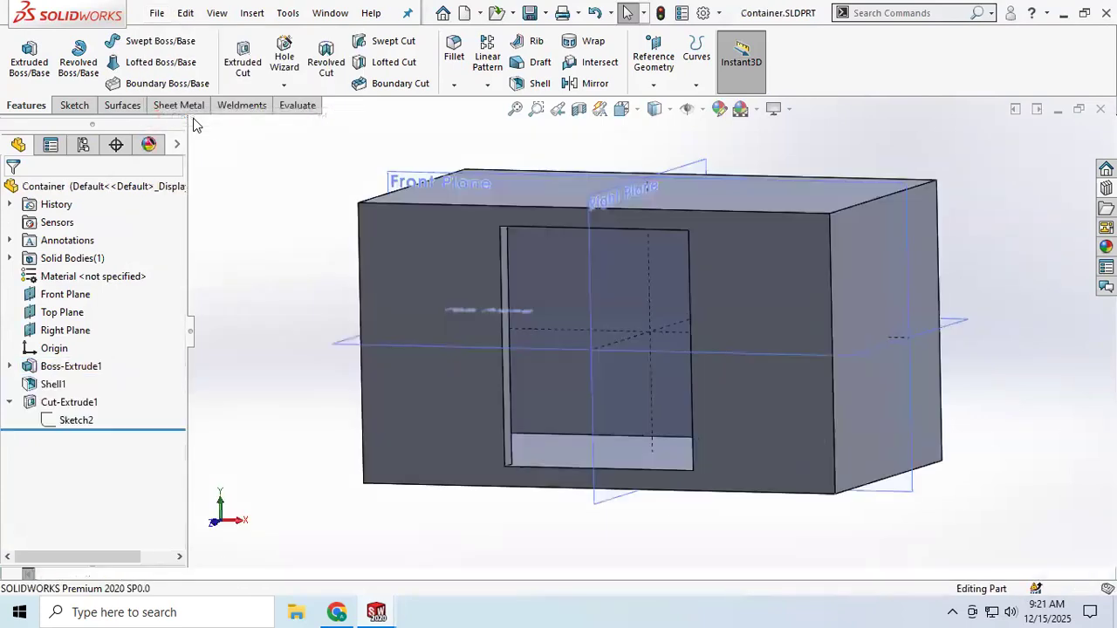
pyautogui.click(158, 13)
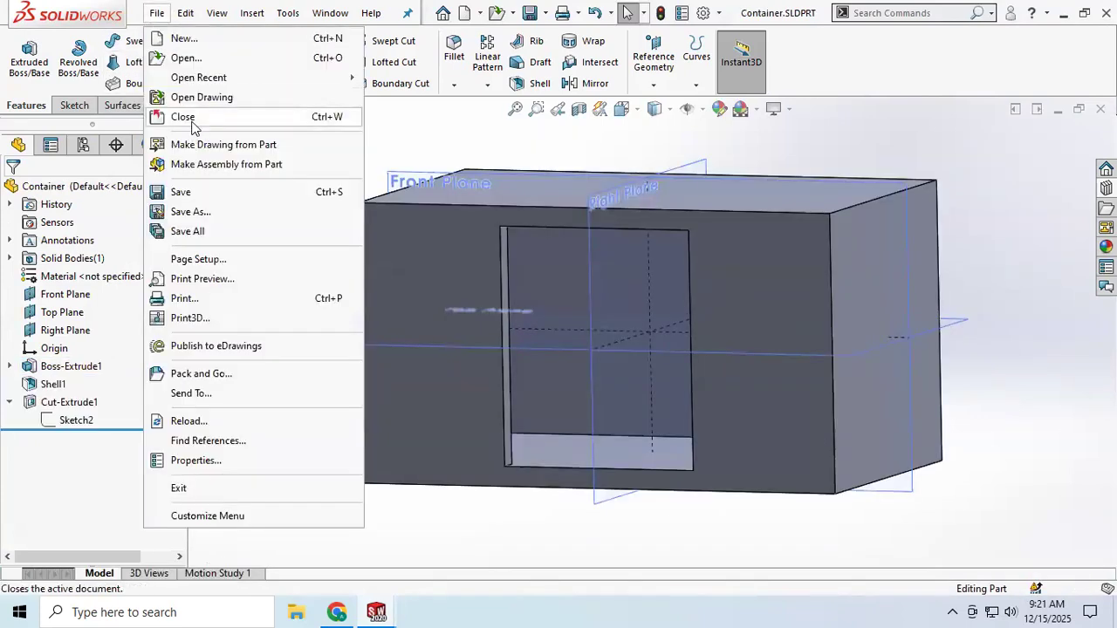
pyautogui.click(193, 118)
pyautogui.click(157, 13)
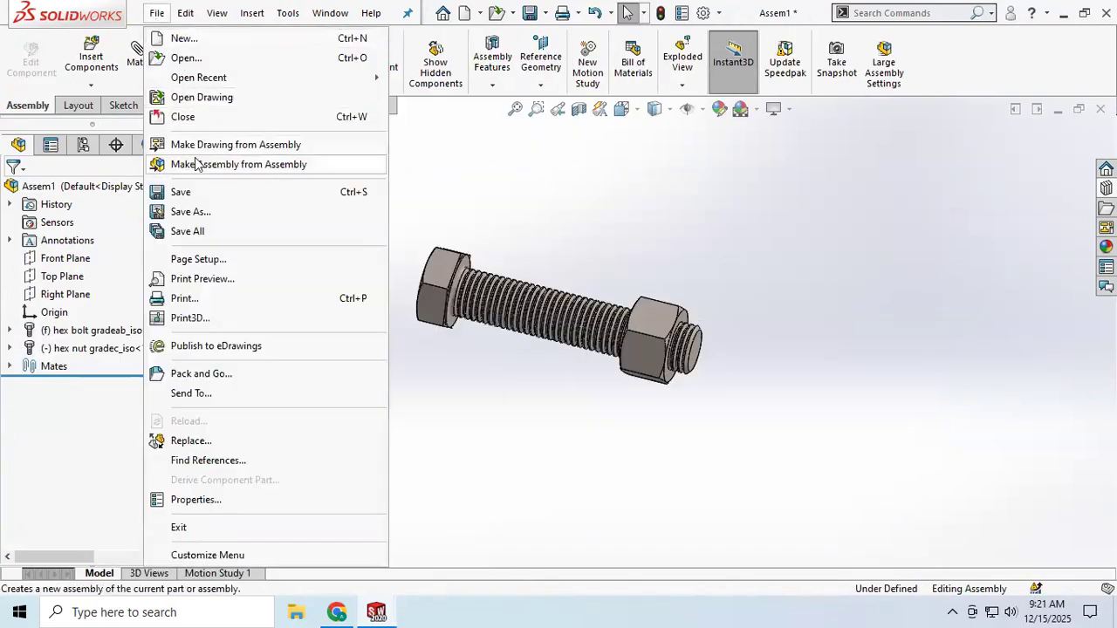
pyautogui.click(199, 117)
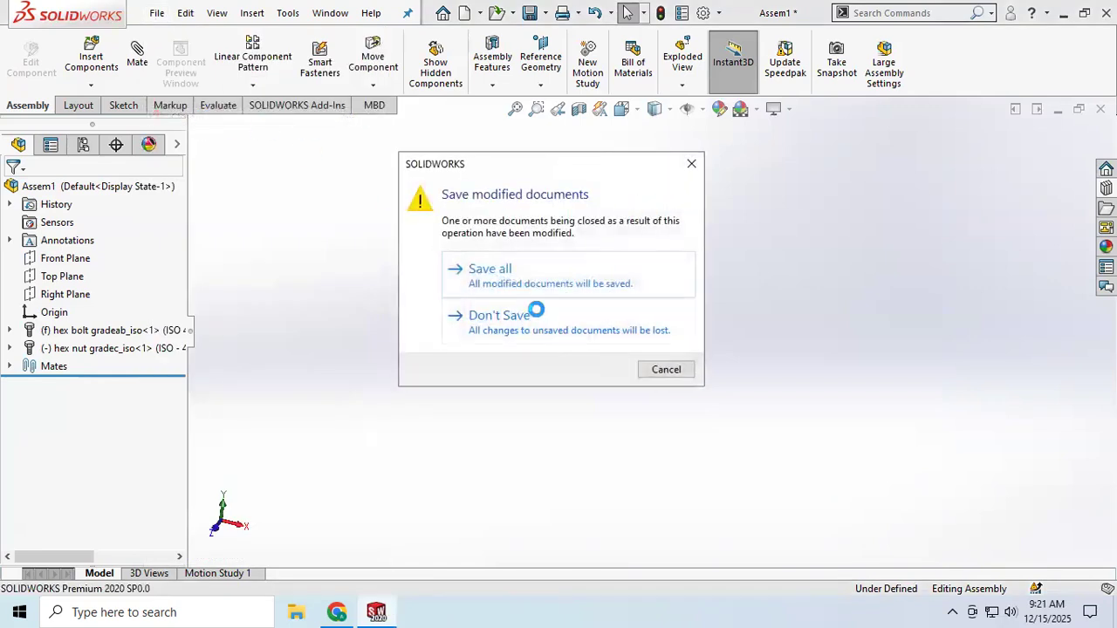
pyautogui.click(499, 316)
# Create a new assembly document.
pyautogui.click(156, 12)
pyautogui.click(157, 12)
pyautogui.click(185, 38)
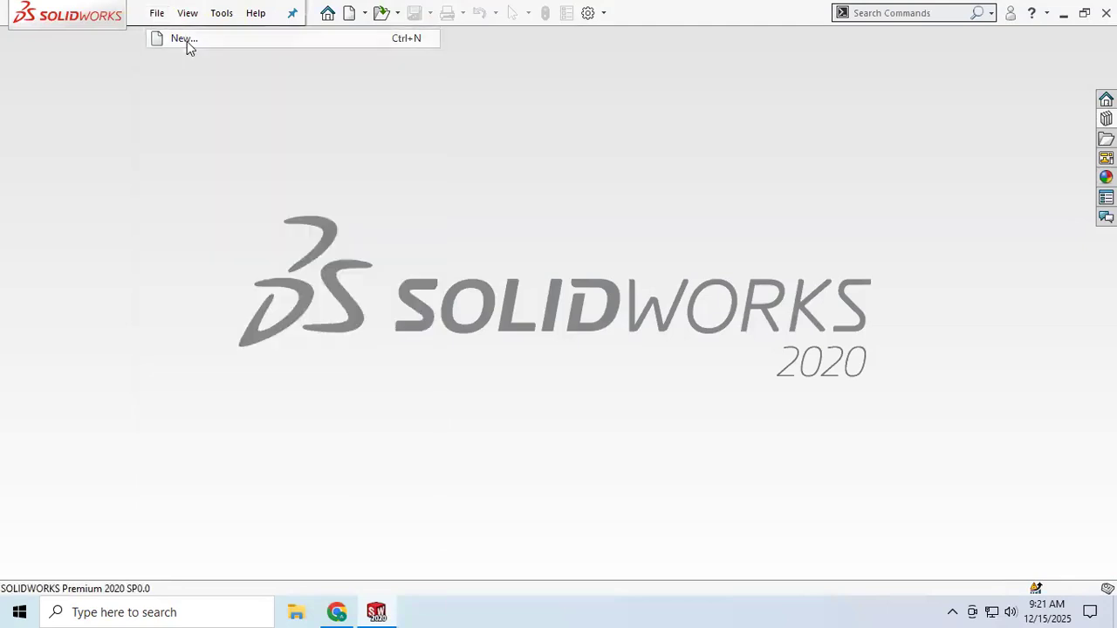
pyautogui.click(602, 229)
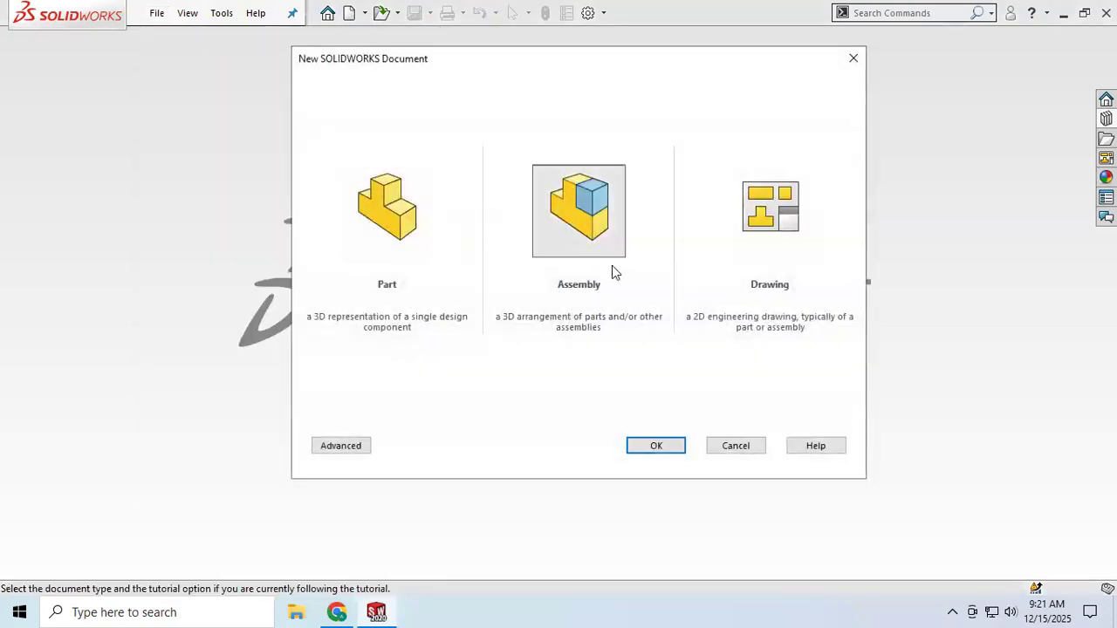
pyautogui.click(655, 447)
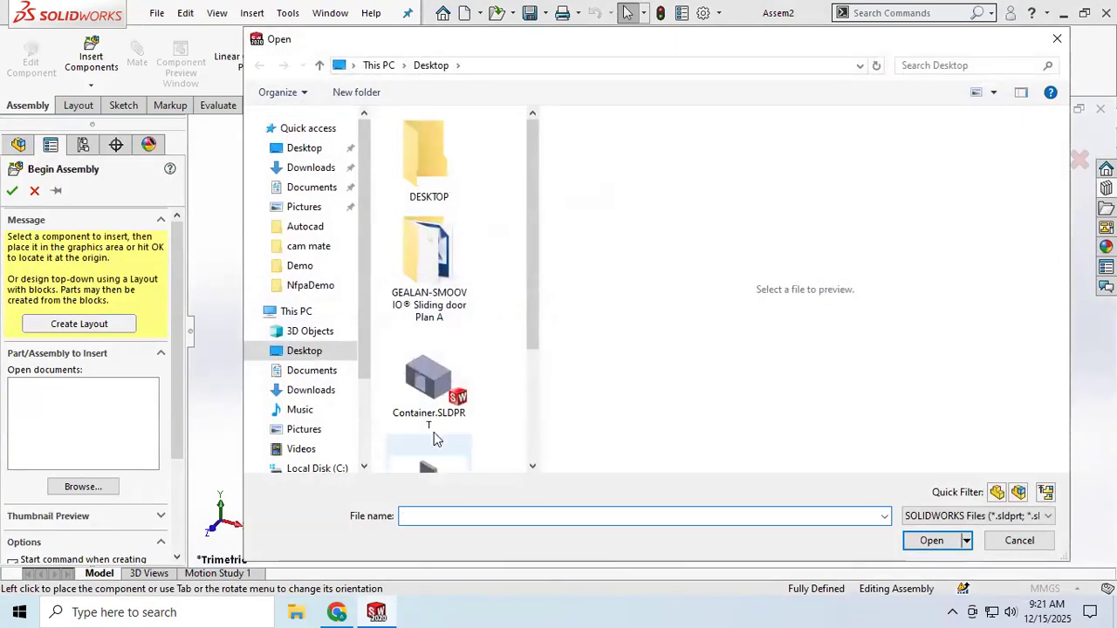
# Insert the Container and door parts from the Desktop, placing the door beside the container.
pyautogui.scroll(-2, 429, 375)
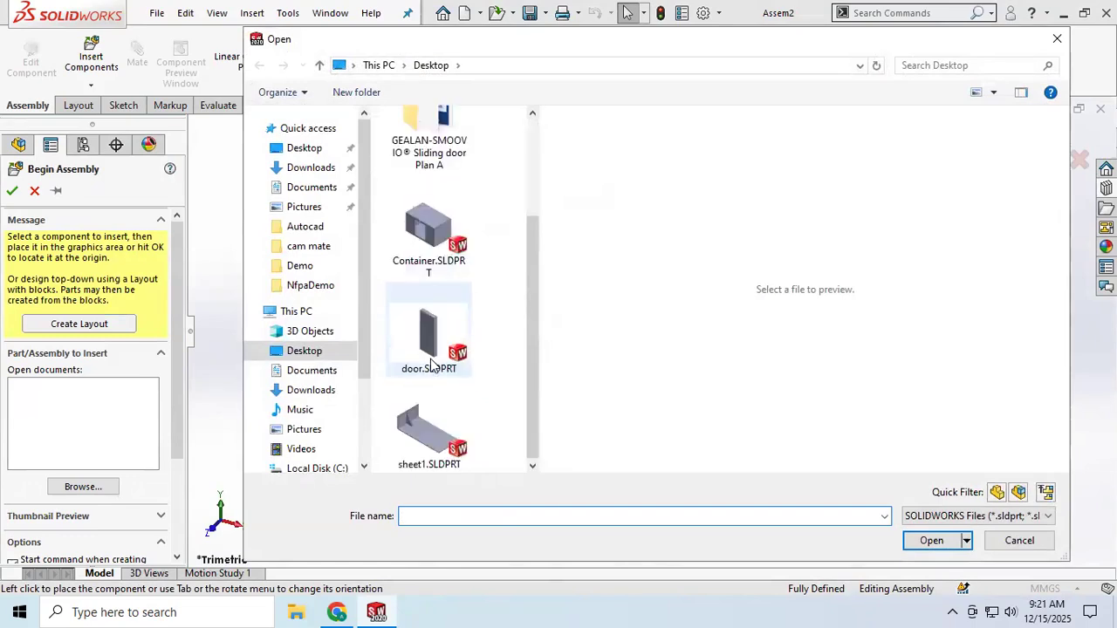
pyautogui.click(429, 239)
pyautogui.keyDown('ctrl'); pyautogui.click(429, 336); pyautogui.keyUp('ctrl')
pyautogui.click(930, 541)
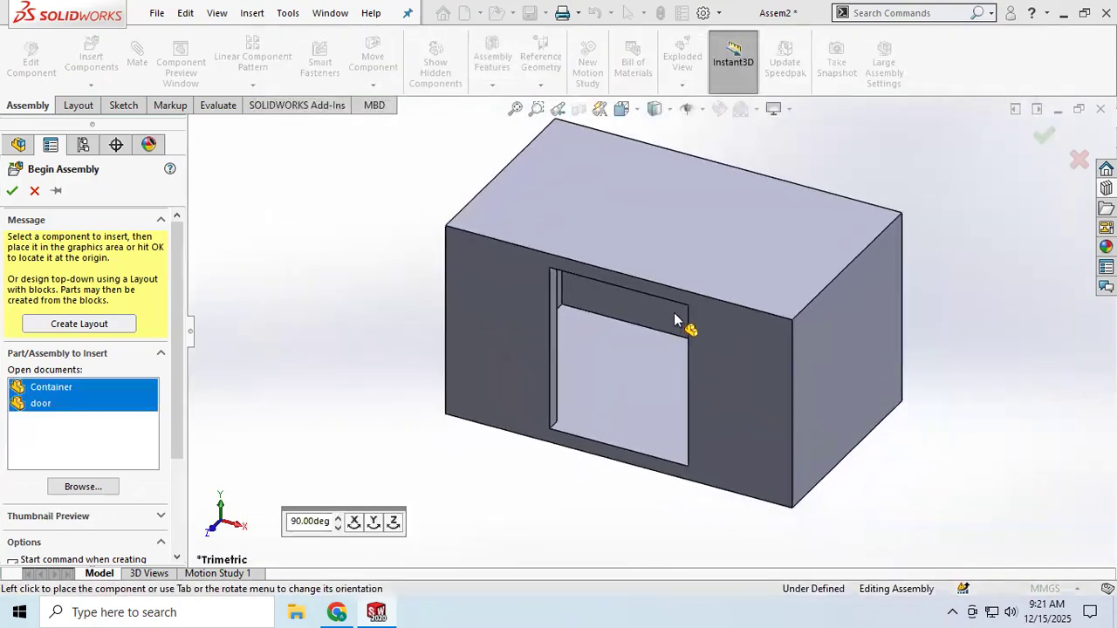
pyautogui.click(558, 398)
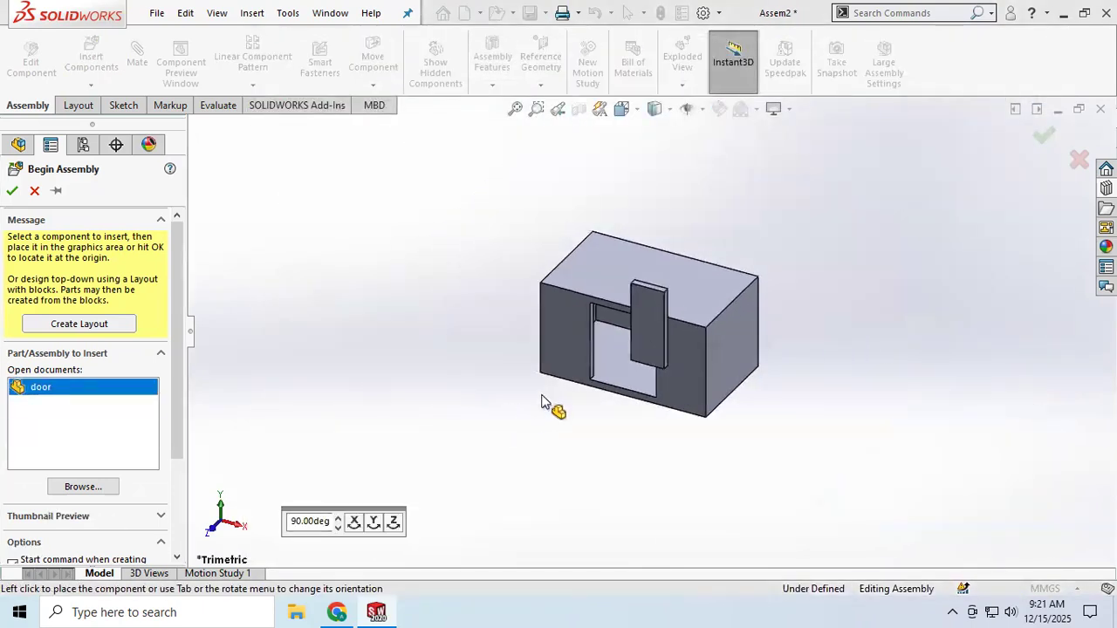
pyautogui.click(461, 367)
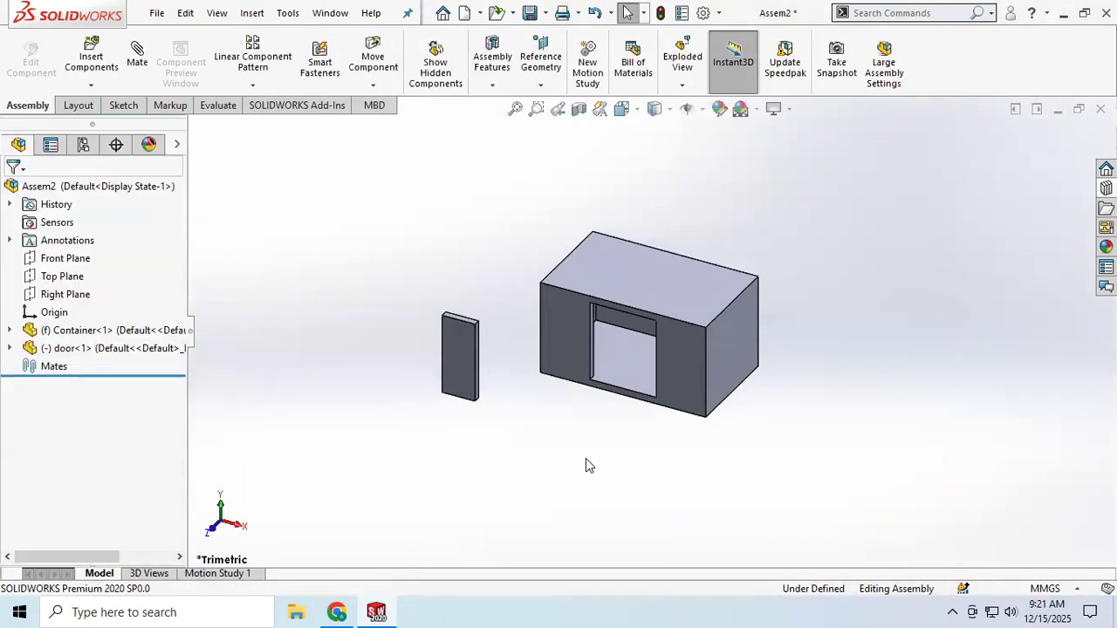
pyautogui.click(157, 13)
pyautogui.moveTo(186, 13)
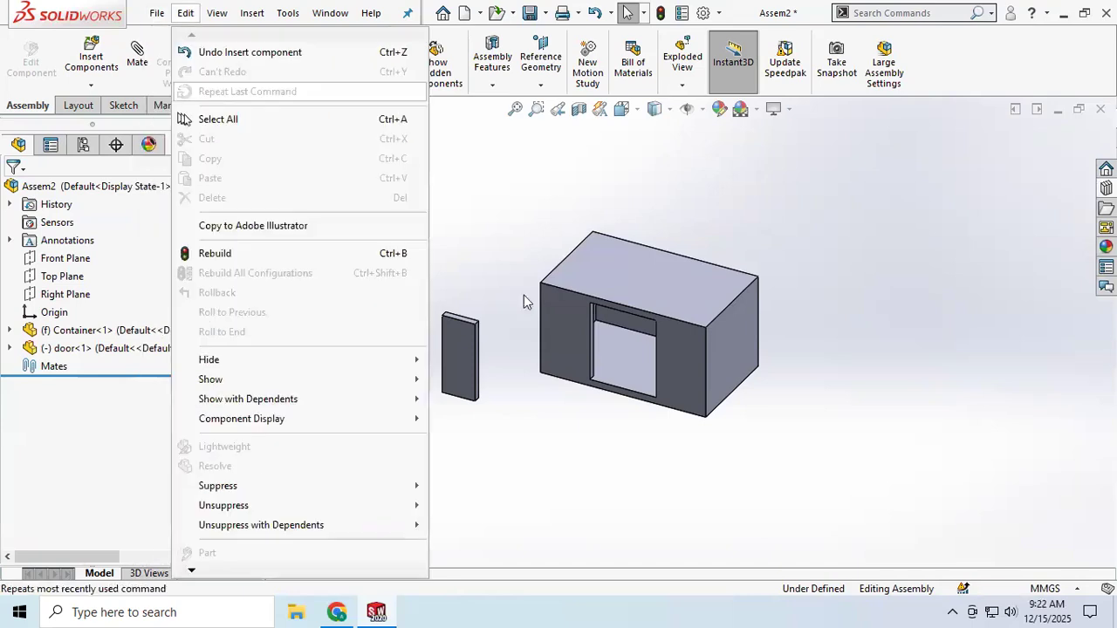
pyautogui.click(492, 479)
pyautogui.moveTo(606, 319); pyautogui.dragTo(578, 338, button='middle')
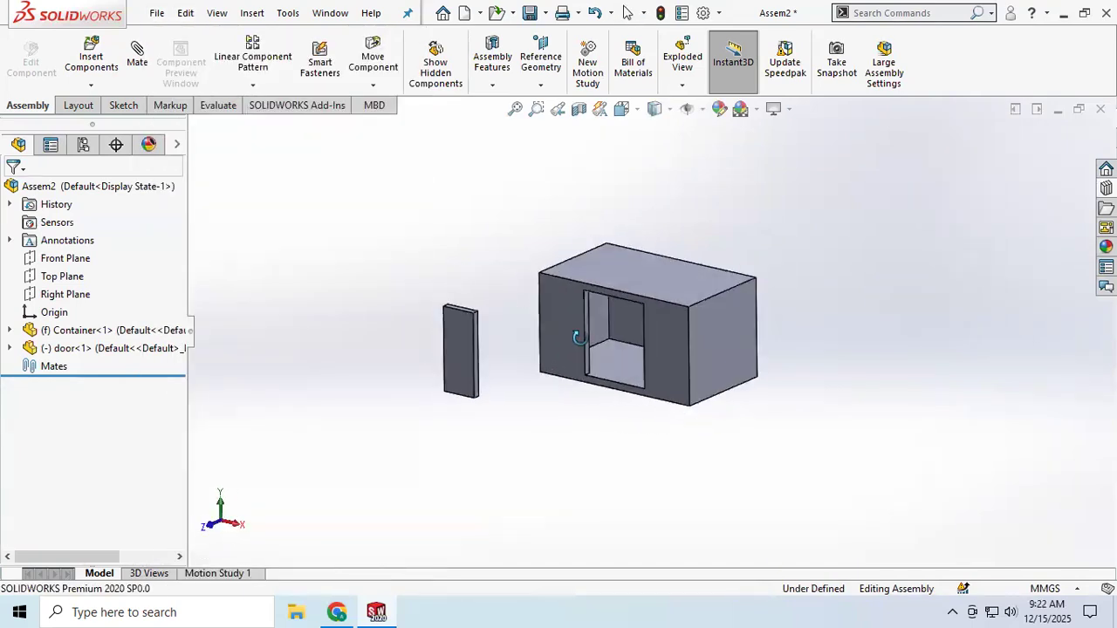
pyautogui.scroll(-3, 581, 345)
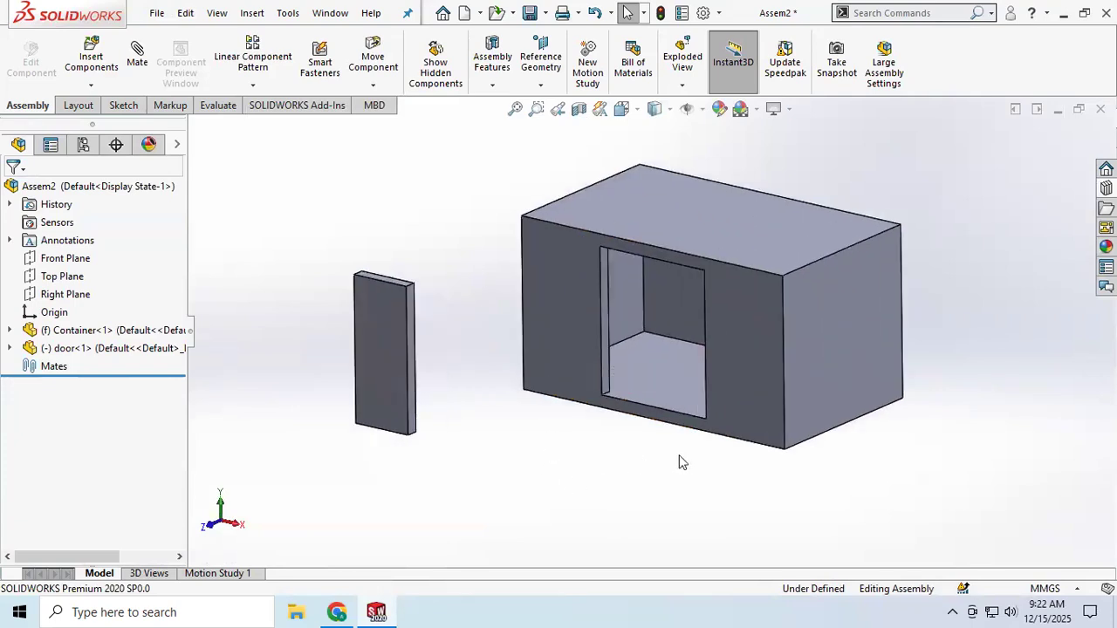
pyautogui.scroll(-2, 608, 384)
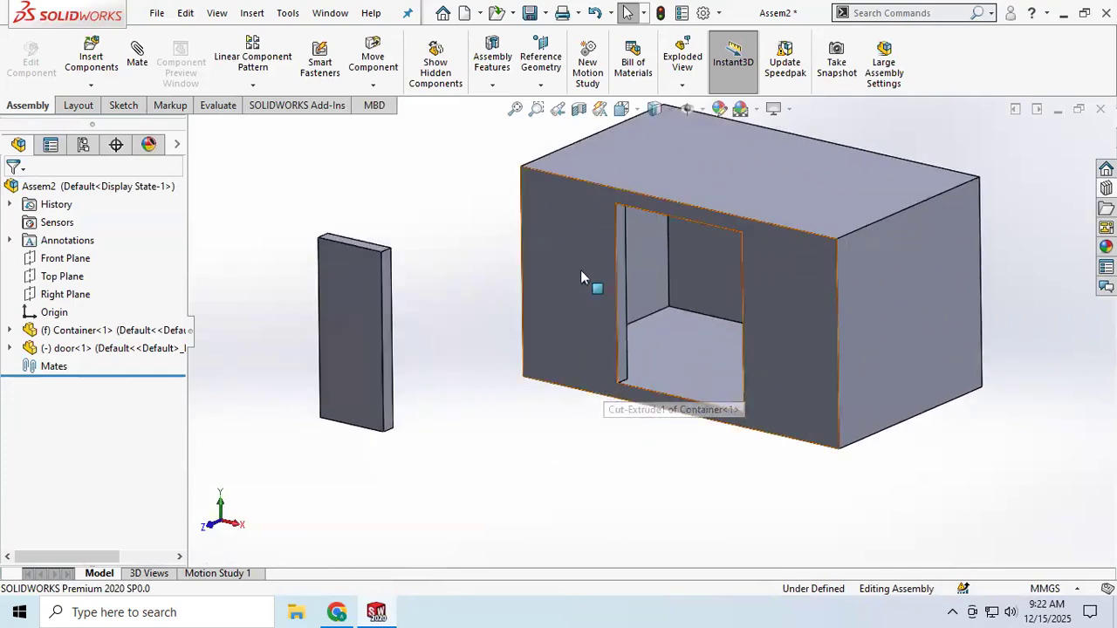
# Open the Container.SLDPRT part file from the Desktop in its own window.
pyautogui.click(160, 12)
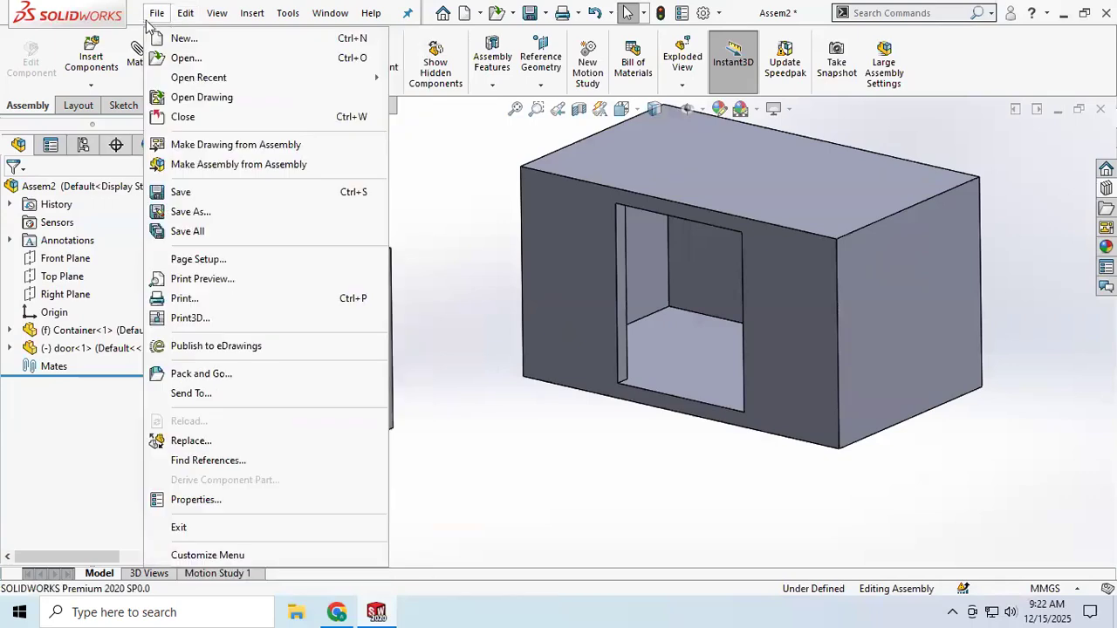
pyautogui.click(193, 58)
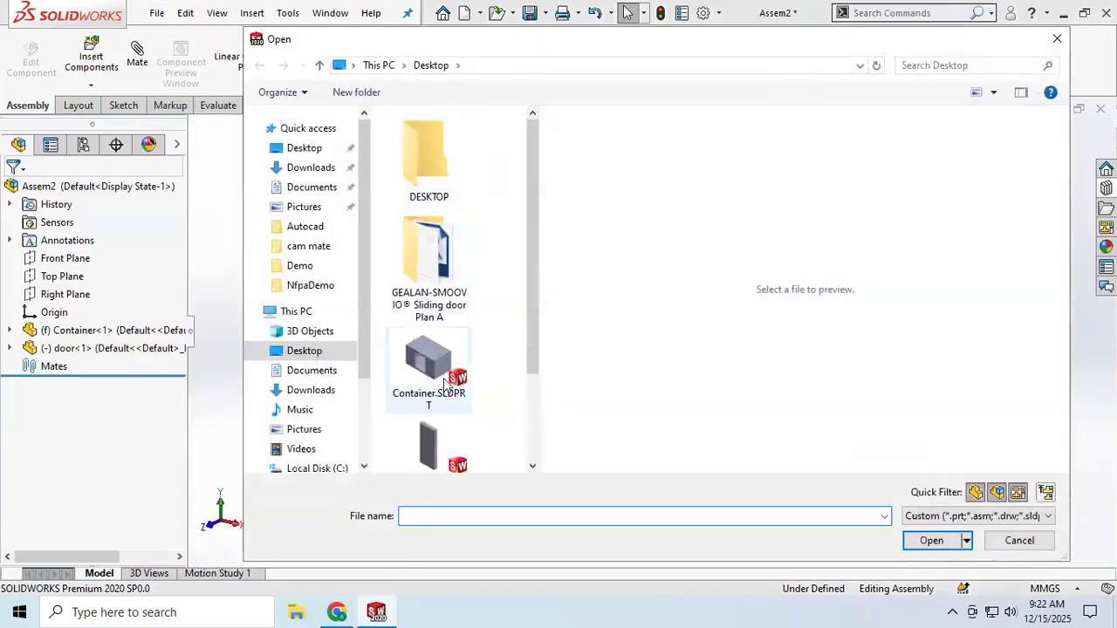
pyautogui.click(439, 370)
pyautogui.click(933, 541)
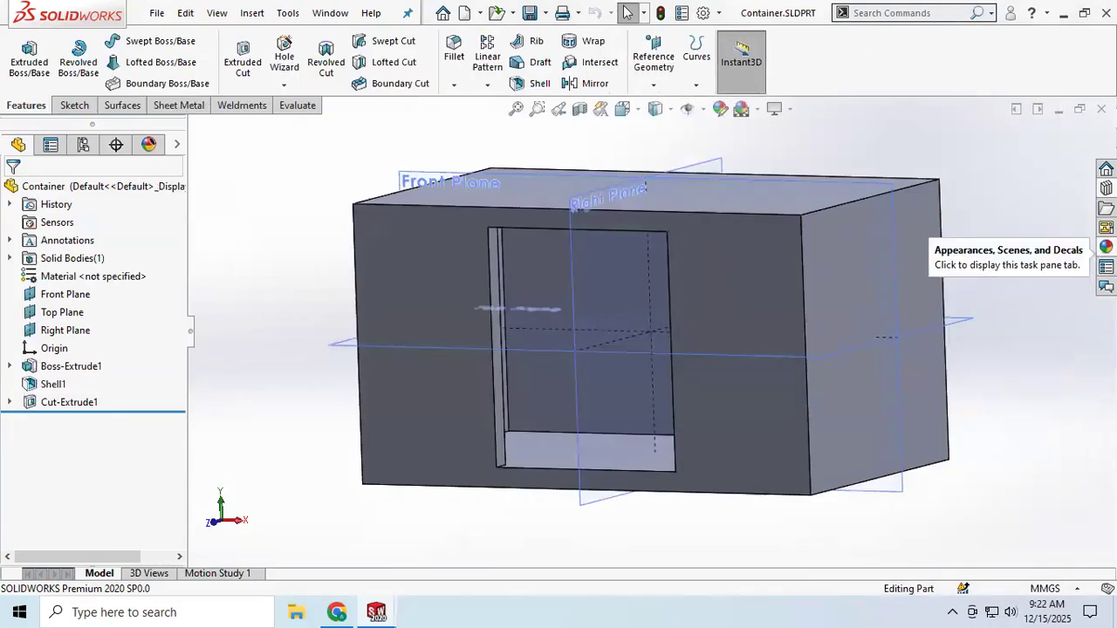
# Apply the polished steel metal appearance to the Container model.
pyautogui.click(1106, 246)
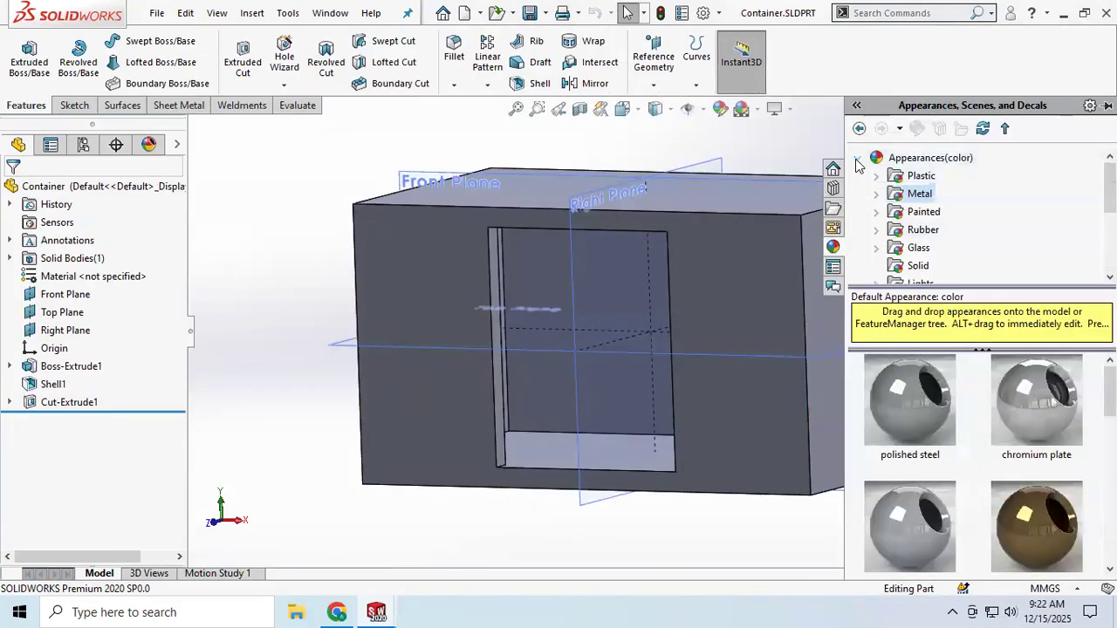
pyautogui.moveTo(899, 395); pyautogui.dragTo(765, 305)
pyautogui.click(768, 305)
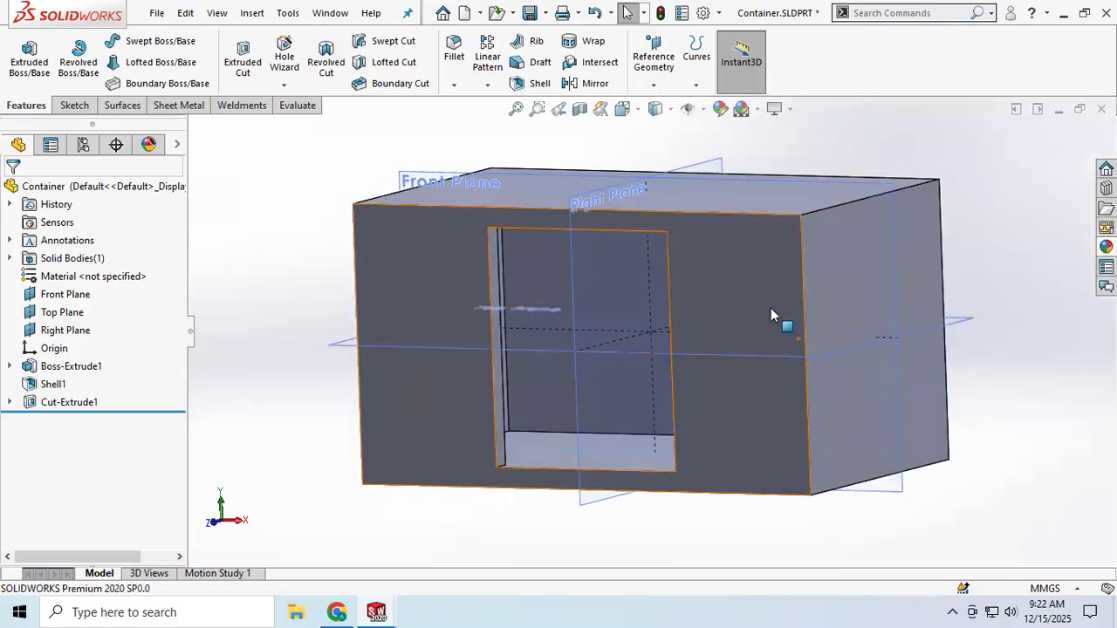
# Change the Container's colour to red by editing its existing color appearance.
pyautogui.click(148, 145)
pyautogui.click(48, 242)
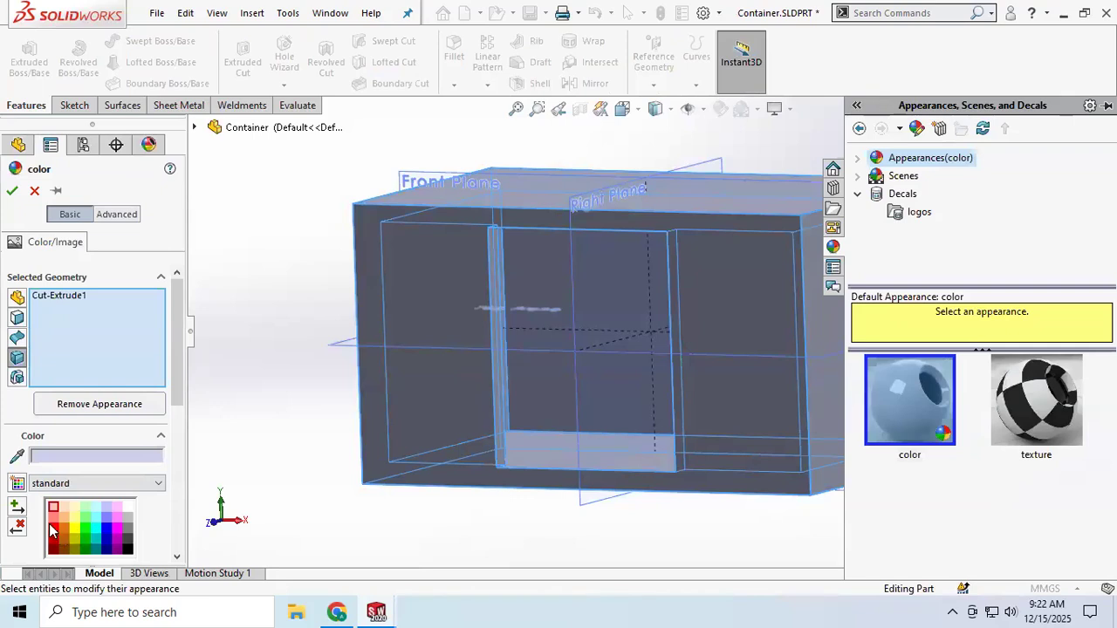
pyautogui.click(55, 524)
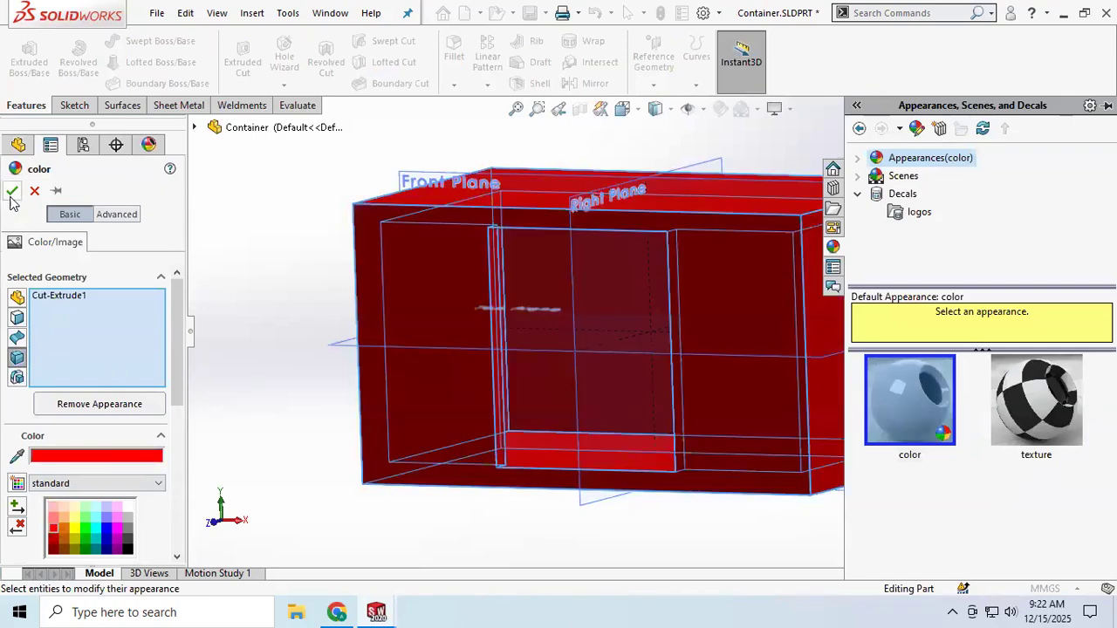
pyautogui.click(12, 191)
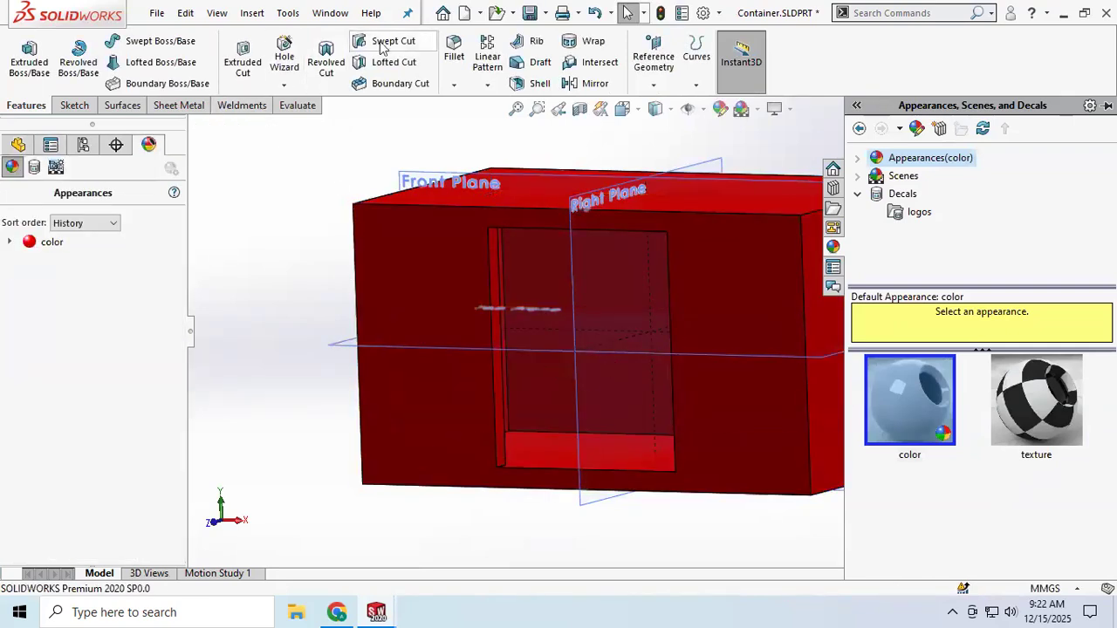
# Save the Container part and close it to return to the assembly.
pyautogui.hotkey('ctrl', 's')
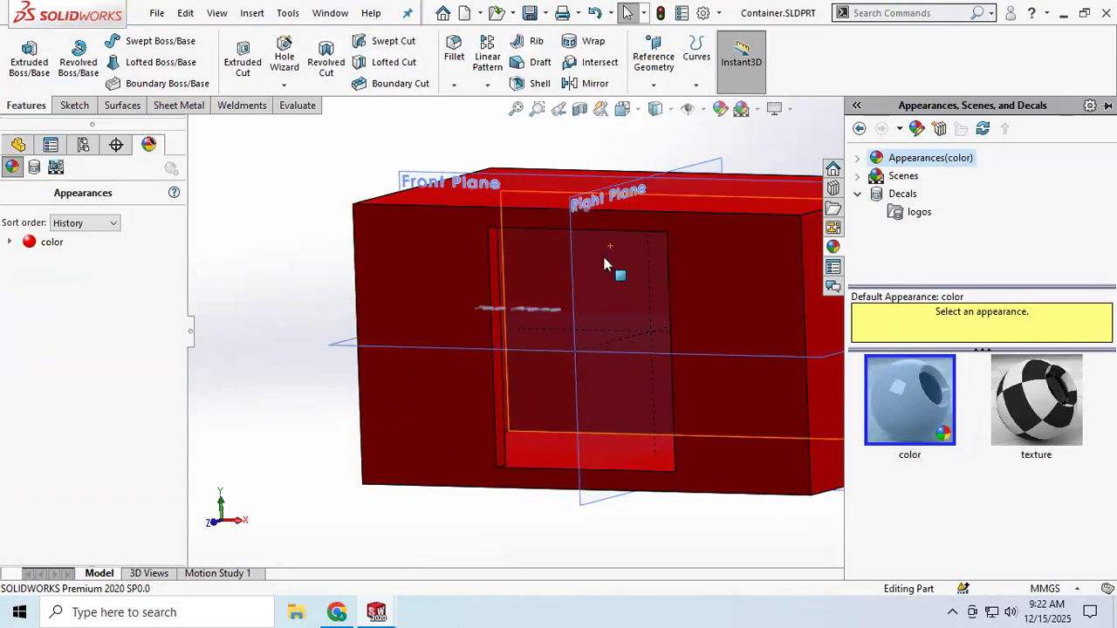
pyautogui.click(155, 14)
pyautogui.click(185, 115)
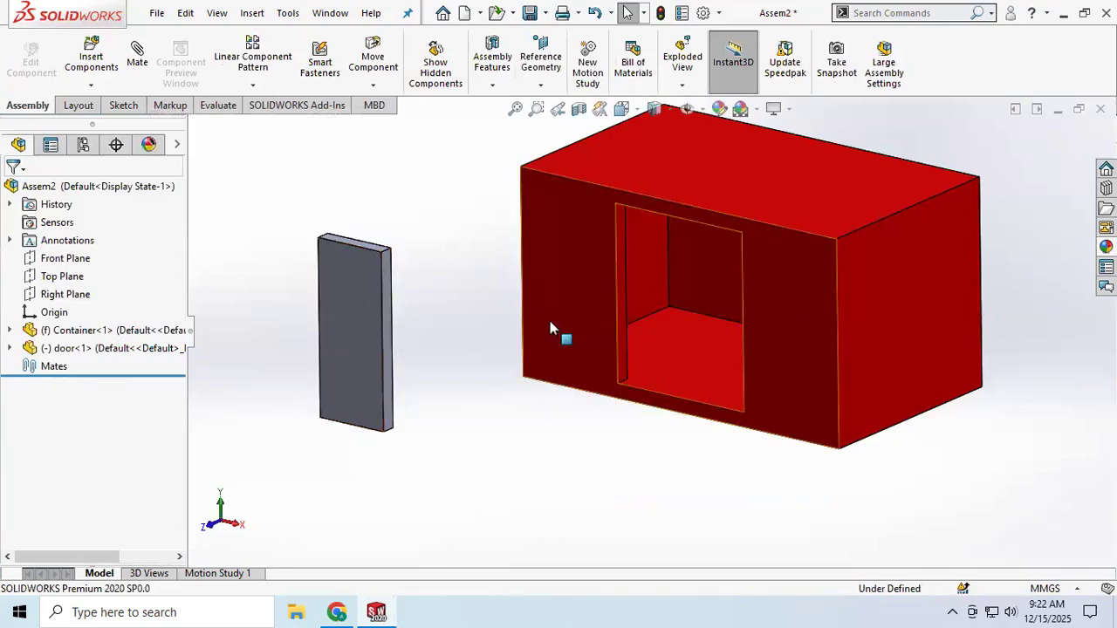
# Add a coincident mate between the container opening's left vertical edge and the door's right vertical edge.
pyautogui.scroll(-1, 771, 298)
pyautogui.scroll(2, 769, 293)
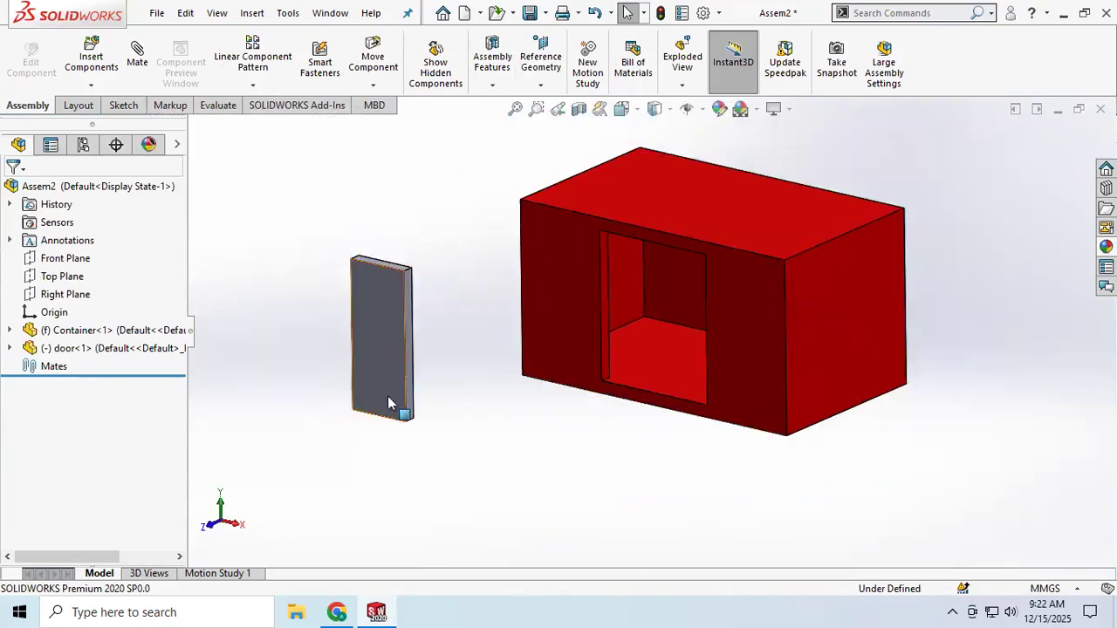
pyautogui.scroll(-1, 381, 304)
pyautogui.scroll(1, 387, 307)
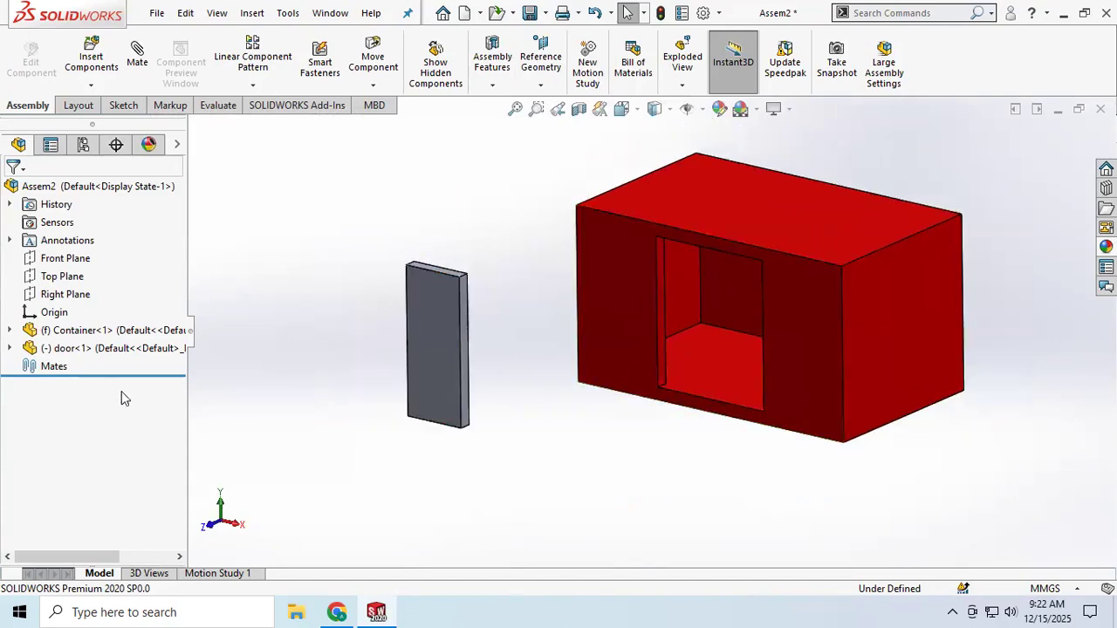
pyautogui.click(139, 58)
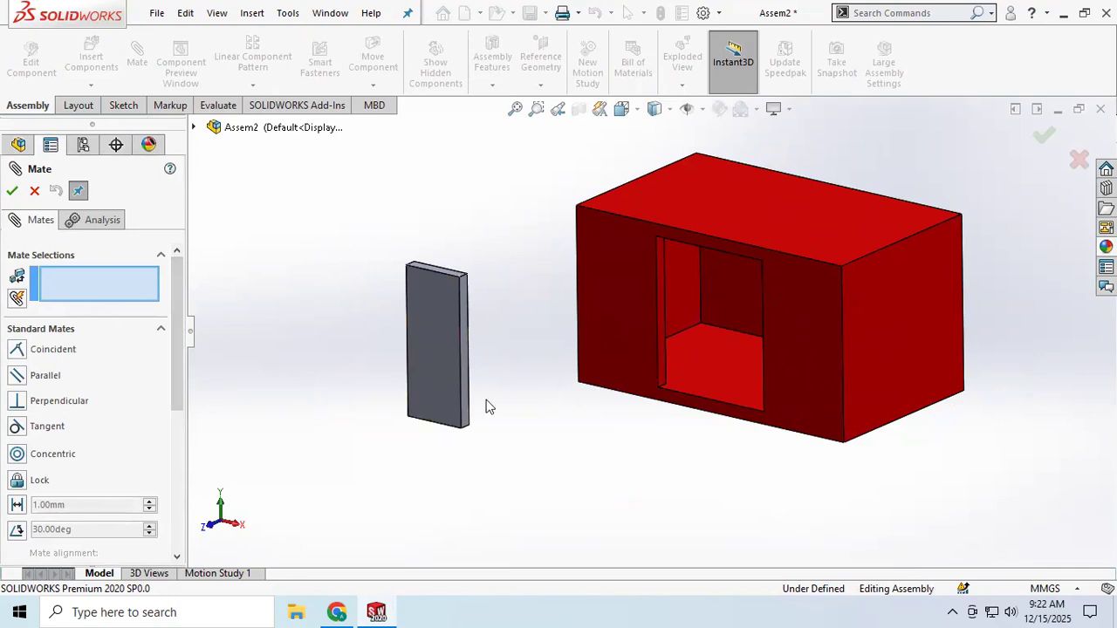
pyautogui.click(659, 332)
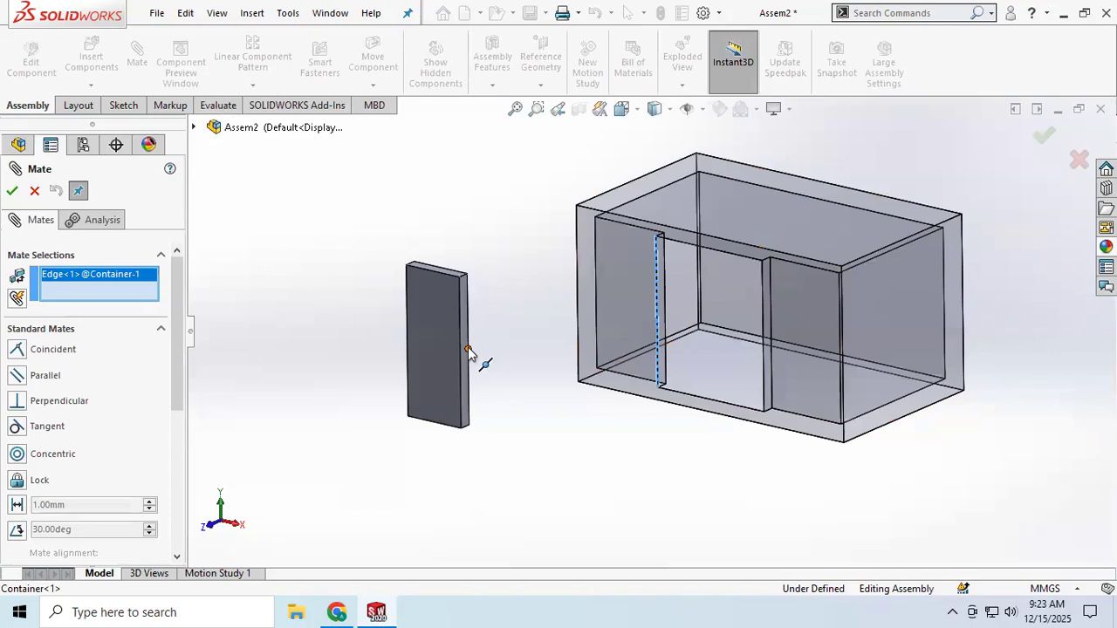
pyautogui.click(469, 339)
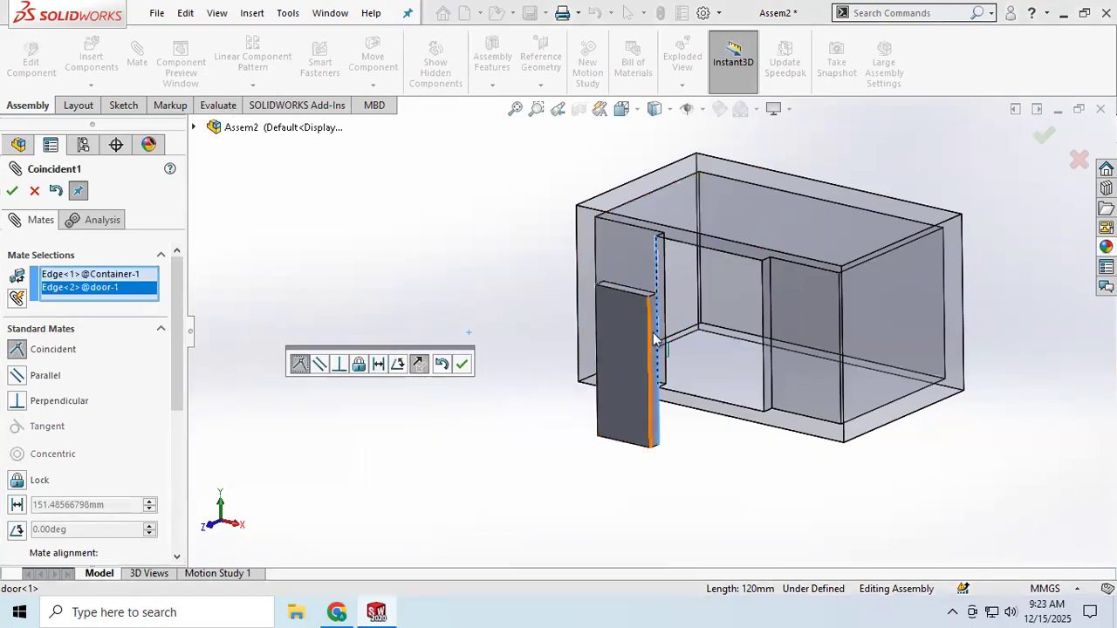
pyautogui.click(13, 192)
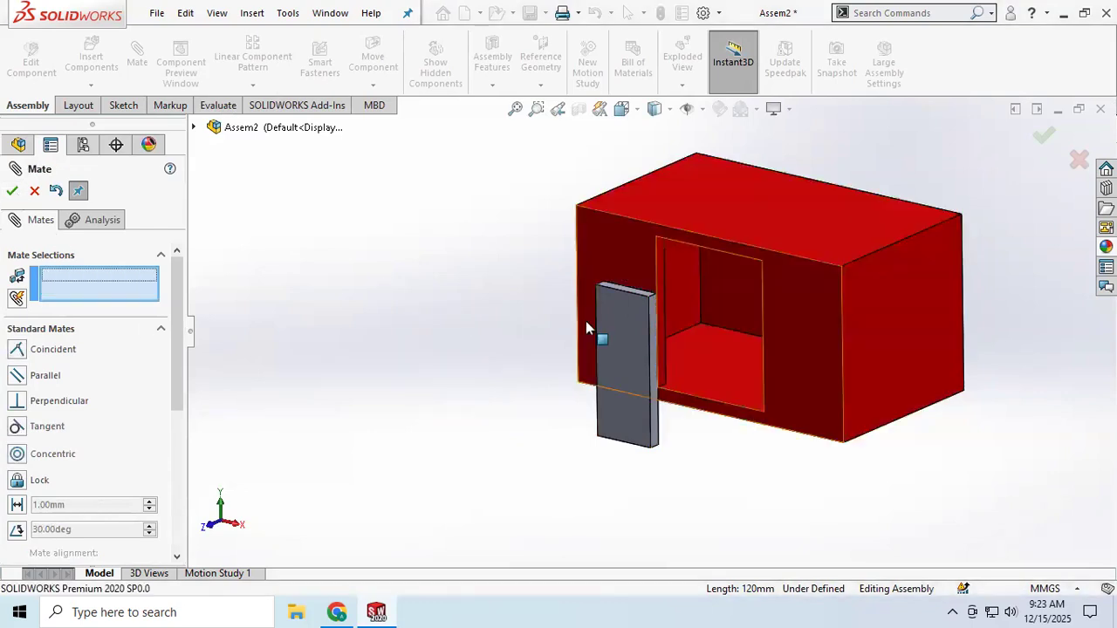
# Swing the door slightly and mate its top face coincident with the container's inner ceiling face.
pyautogui.moveTo(606, 357); pyautogui.dragTo(647, 316)
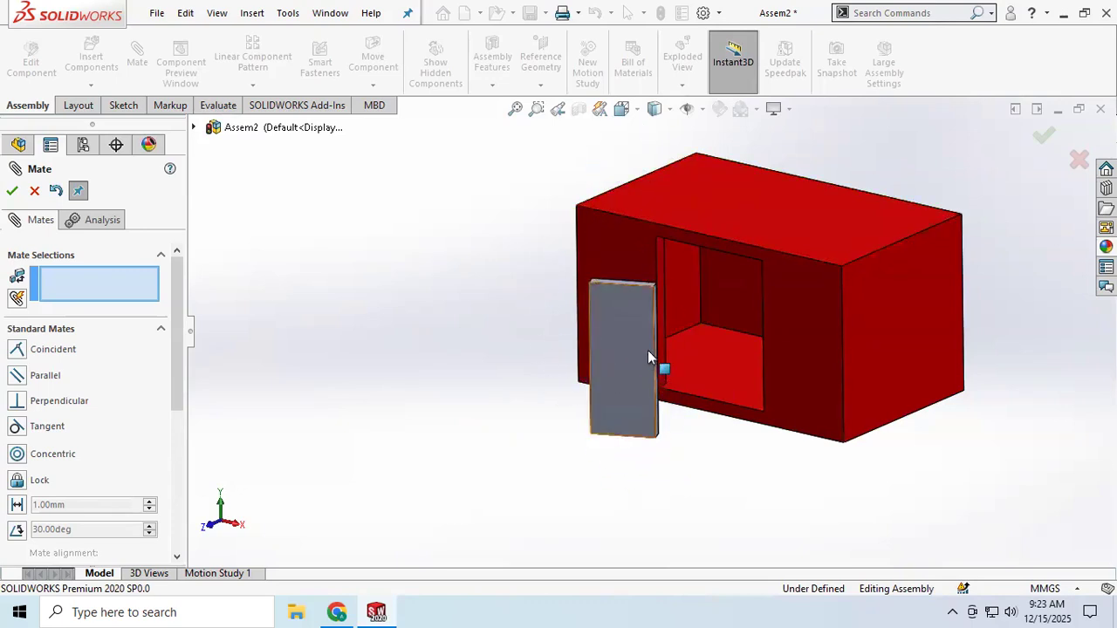
pyautogui.moveTo(687, 356); pyautogui.dragTo(679, 399, button='middle')
pyautogui.click(733, 241)
pyautogui.scroll(-5, 679, 400)
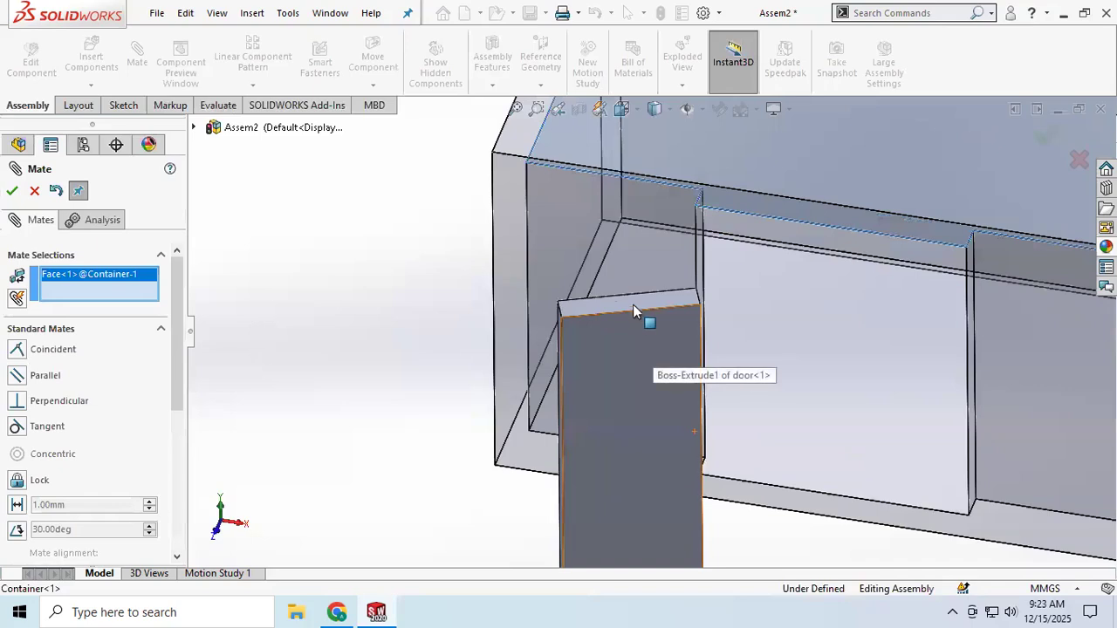
pyautogui.click(633, 303)
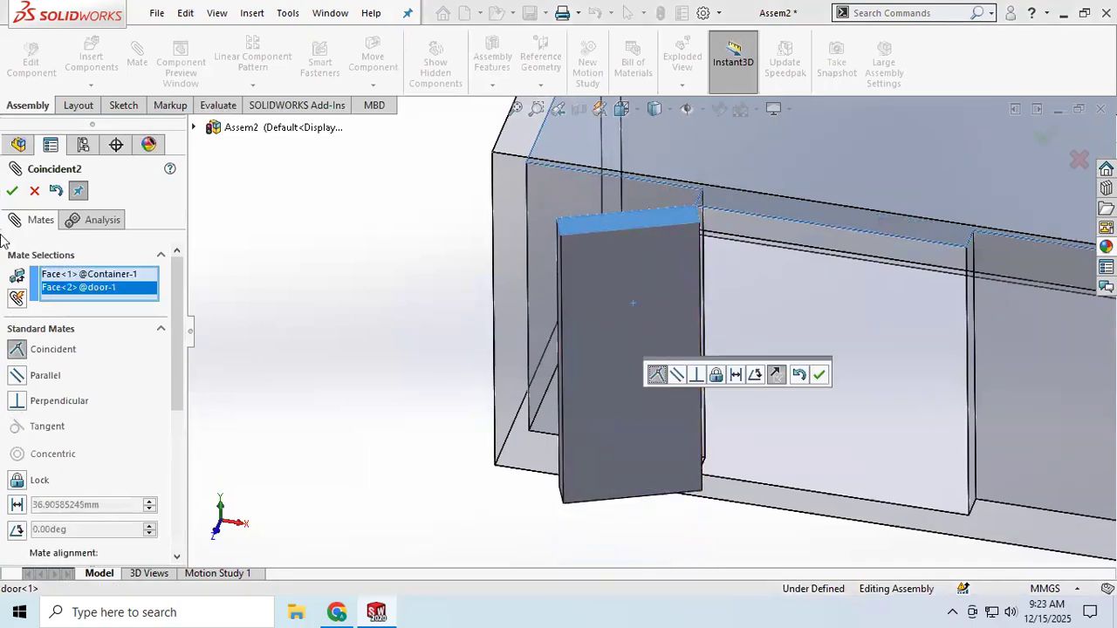
pyautogui.click(13, 190)
pyautogui.scroll(4, 454, 367)
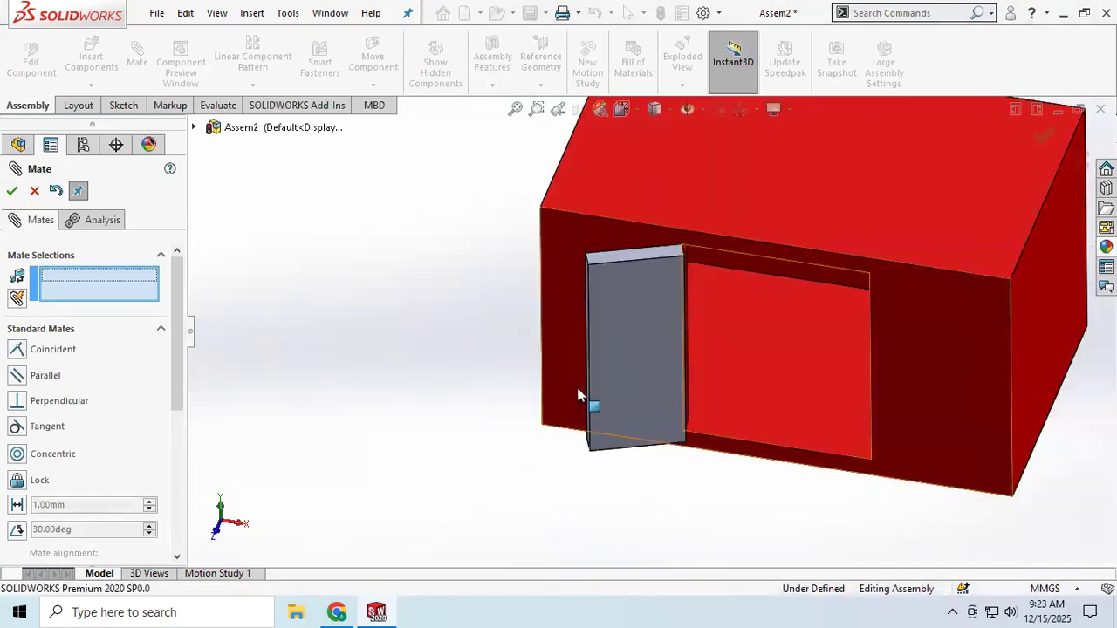
# Swing the first door outward about its hinge edge until it stands roughly perpendicular to the container's front.
pyautogui.moveTo(599, 397); pyautogui.dragTo(659, 374)
pyautogui.scroll(-2, 724, 355)
pyautogui.scroll(4, 725, 355)
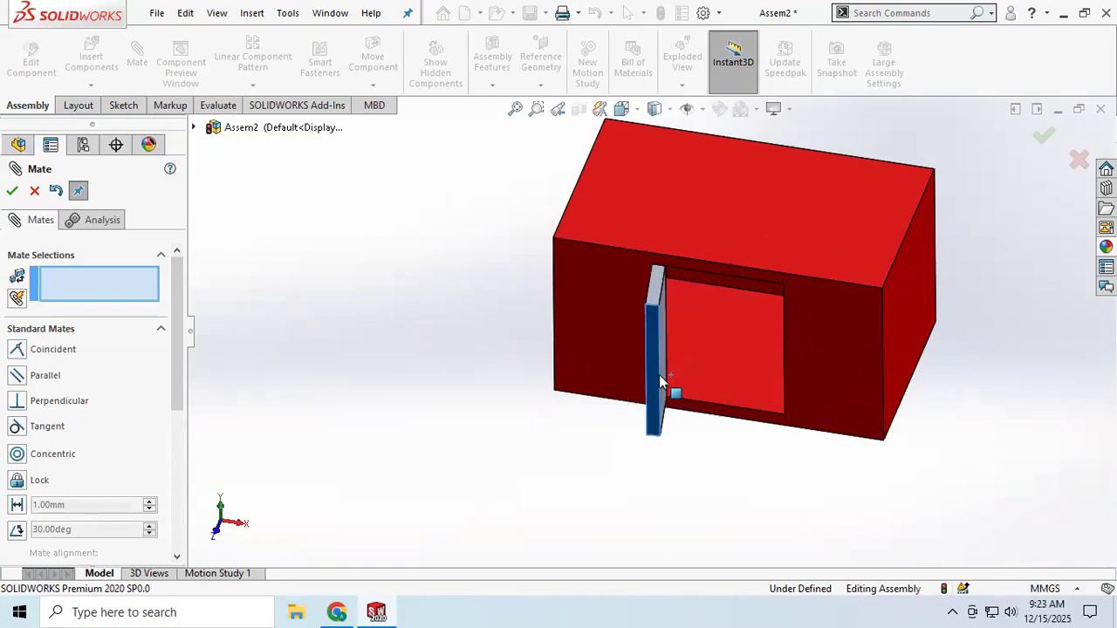
pyautogui.click(157, 12)
pyautogui.moveTo(185, 12)
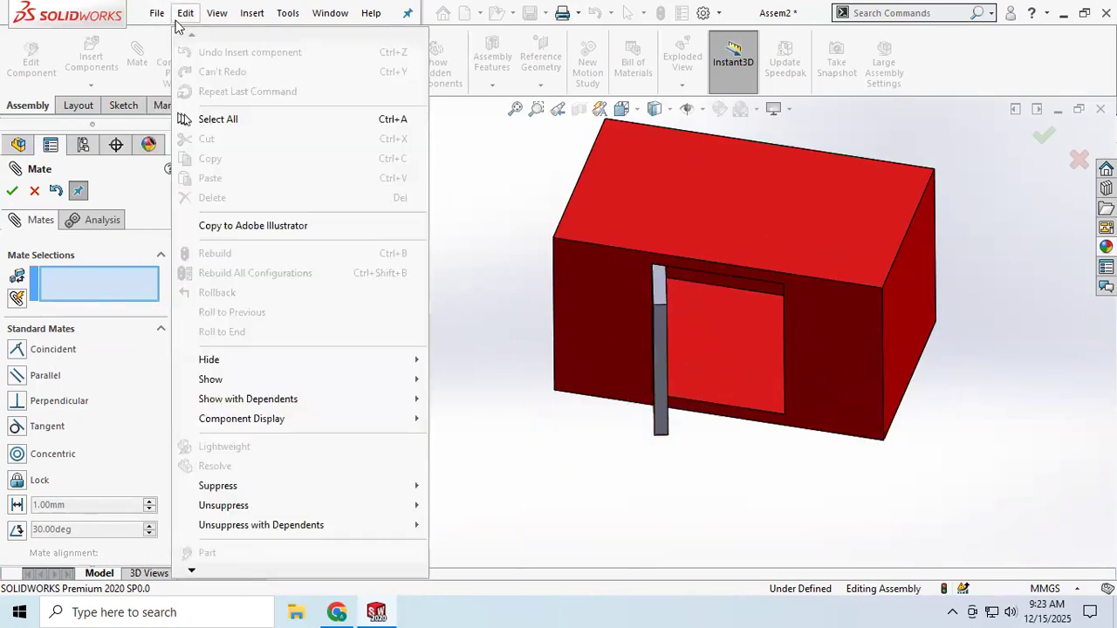
pyautogui.click(476, 224)
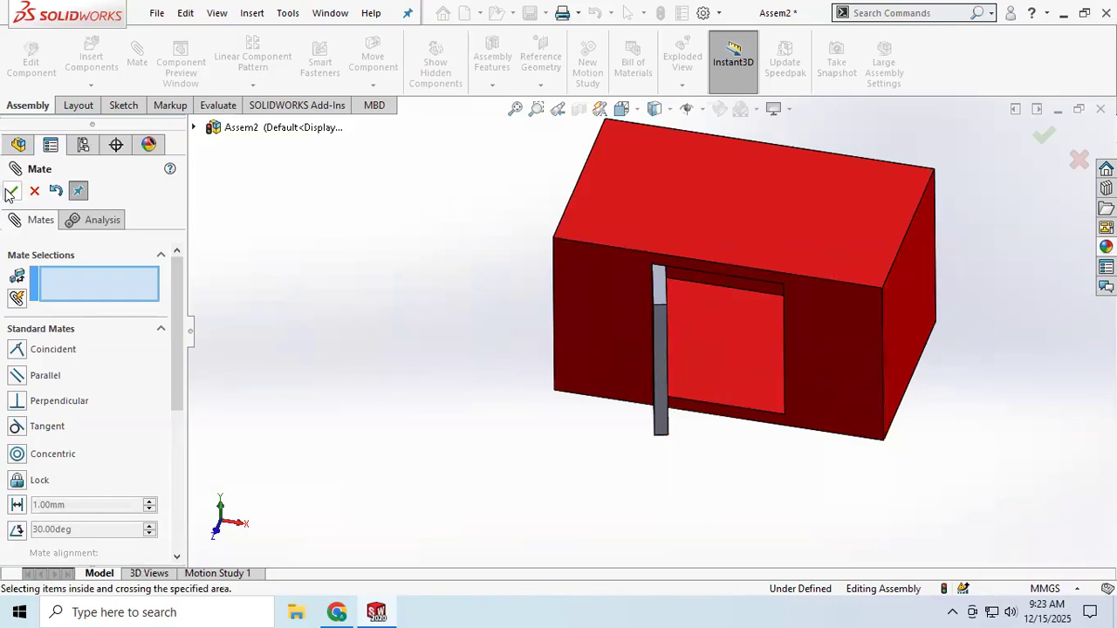
# Finish mating and insert a second door.SLDPRT from the Desktop, placing it in front of the container's lower right.
pyautogui.click(11, 191)
pyautogui.click(91, 57)
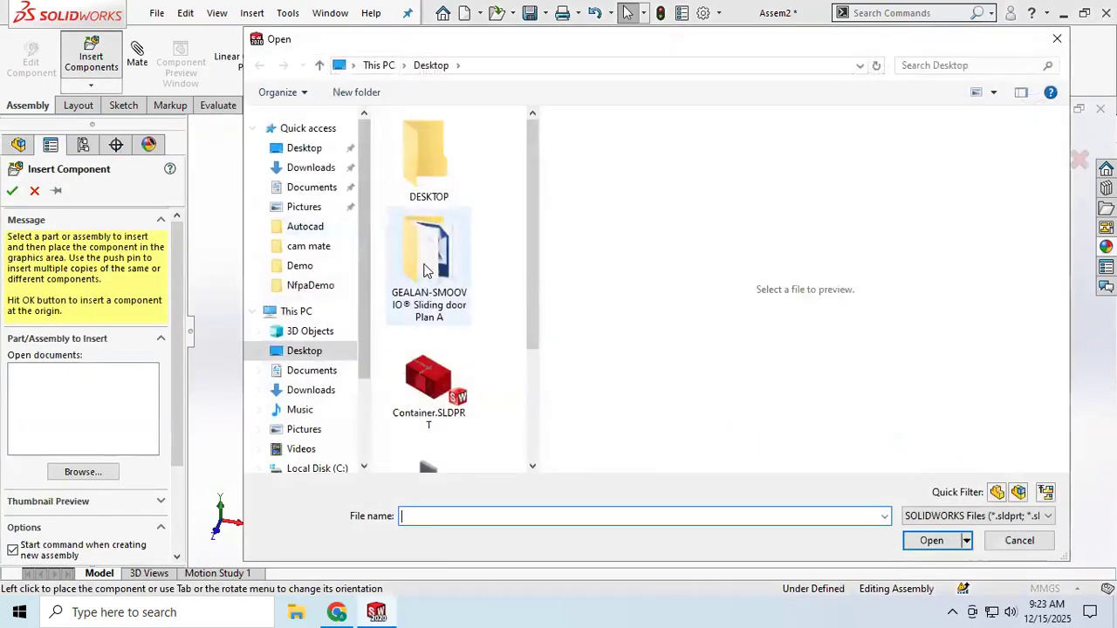
pyautogui.scroll(-2, 426, 271)
pyautogui.click(429, 330)
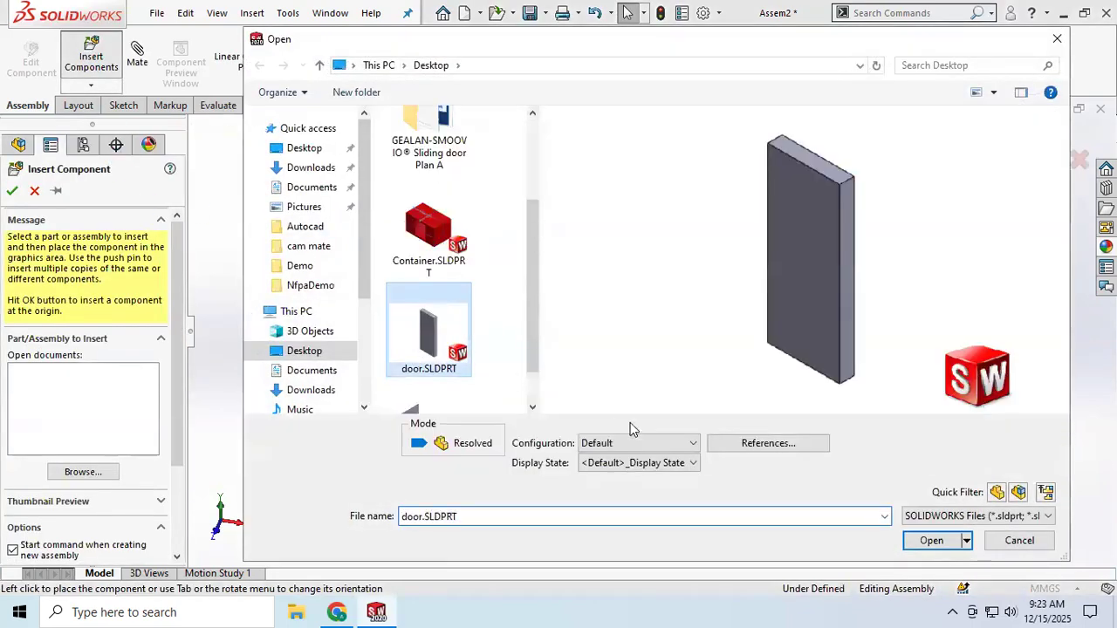
pyautogui.click(928, 540)
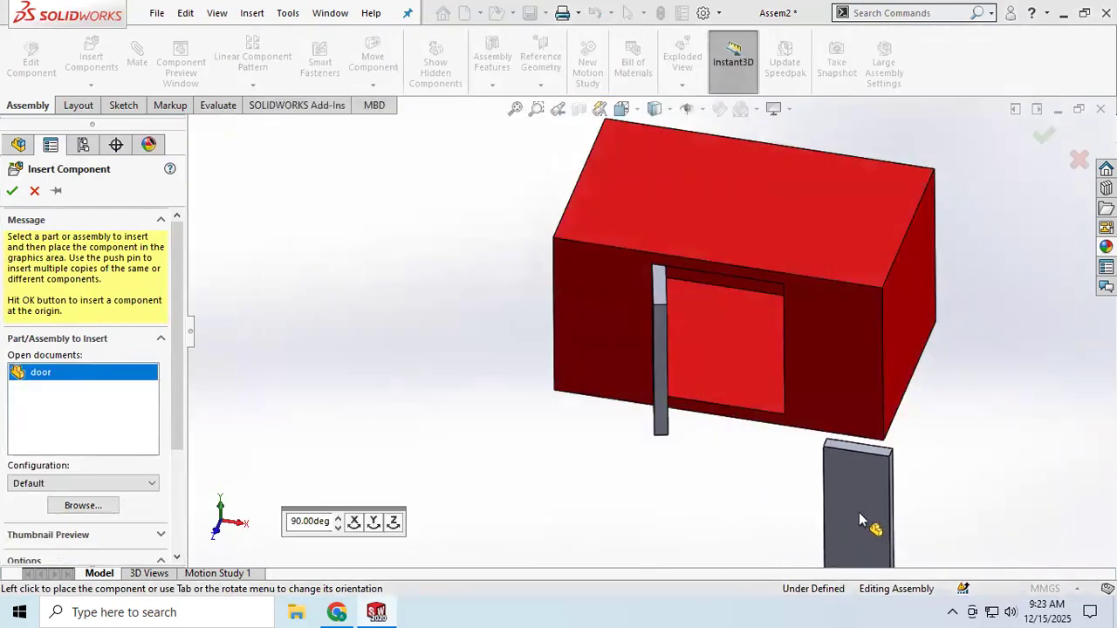
pyautogui.click(833, 505)
# Add a coincident mate between the container opening's right vertical edge and the second door's left vertical edge.
pyautogui.moveTo(739, 454); pyautogui.dragTo(751, 390, button='middle')
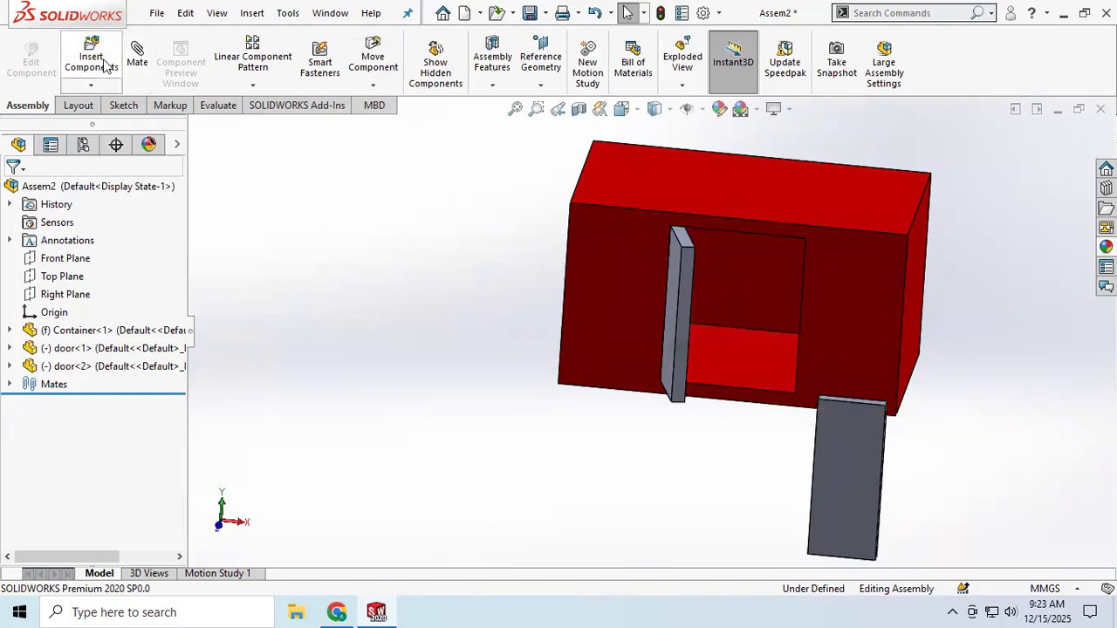
pyautogui.click(137, 61)
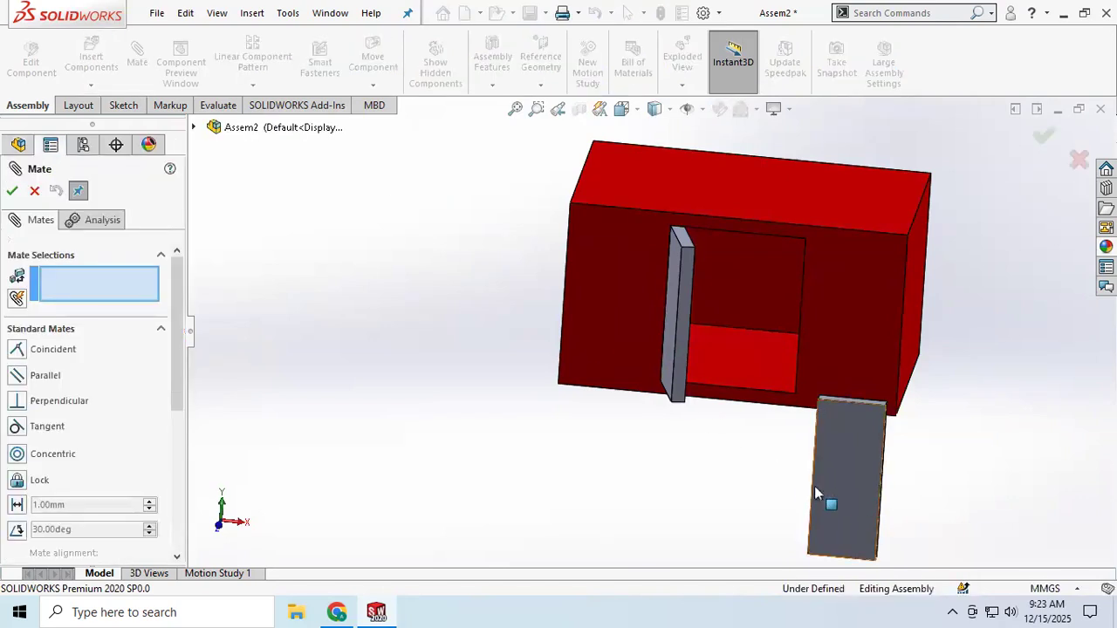
pyautogui.scroll(1, 799, 484)
pyautogui.moveTo(771, 352); pyautogui.dragTo(793, 379, button='middle')
pyautogui.click(808, 342)
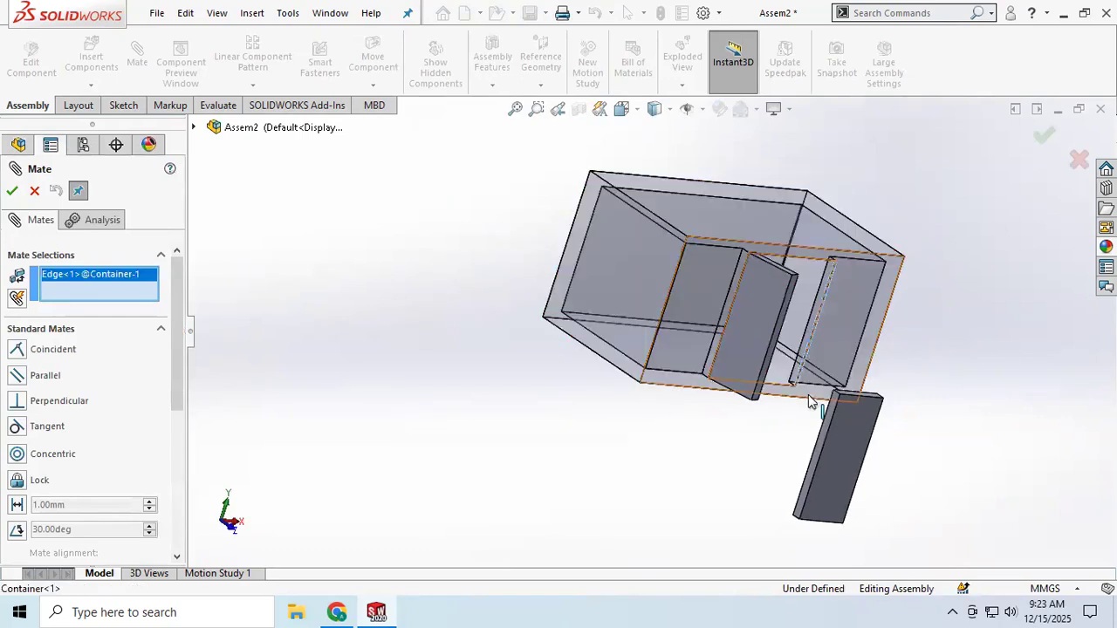
pyautogui.click(810, 460)
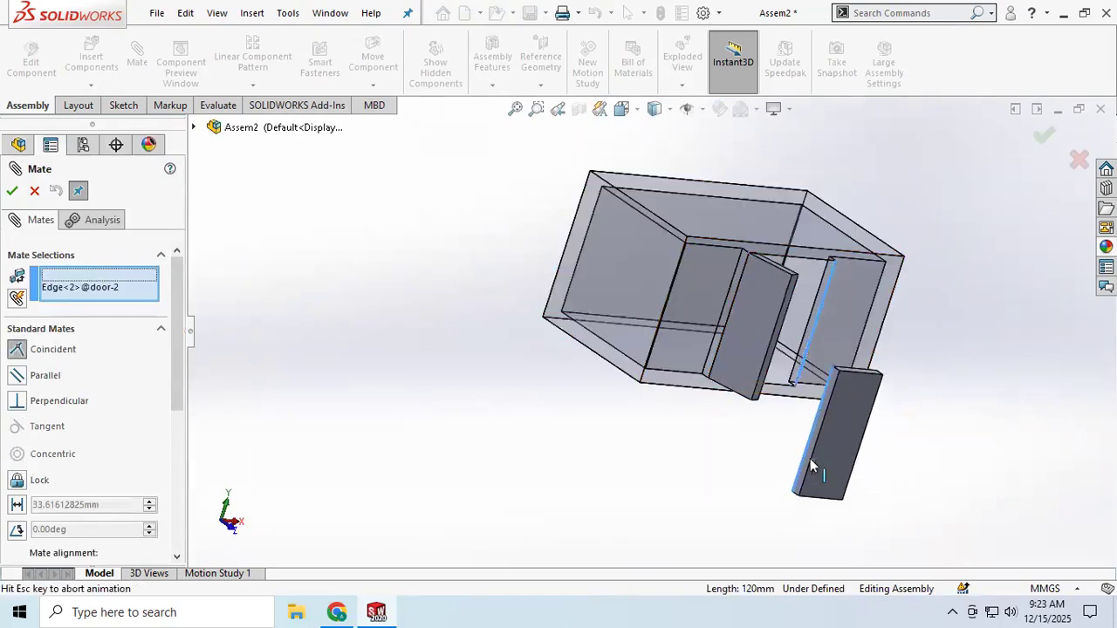
pyautogui.moveTo(784, 433); pyautogui.dragTo(747, 339, button='middle')
pyautogui.click(12, 191)
# Add a coincident mate between the second door's top face and the container's inner ceiling face.
pyautogui.moveTo(736, 379); pyautogui.dragTo(807, 322, button='middle')
pyautogui.click(741, 247)
pyautogui.click(807, 325)
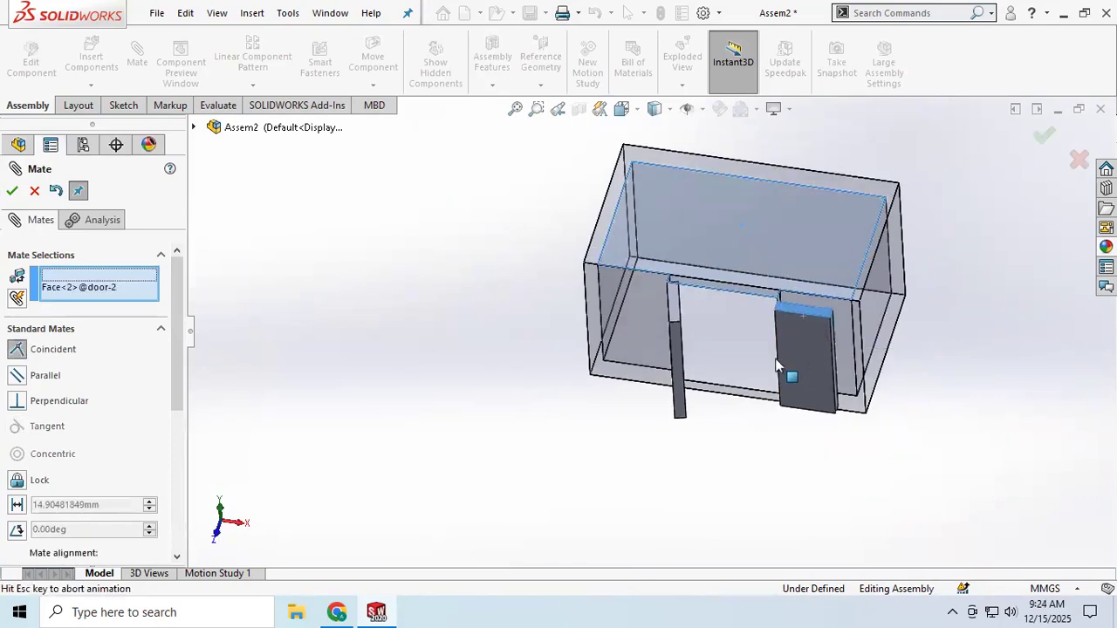
pyautogui.click(12, 191)
# Swing the second door outward to stand roughly parallel to the first, and nudge the first door slightly.
pyautogui.moveTo(523, 379); pyautogui.dragTo(541, 321, button='middle')
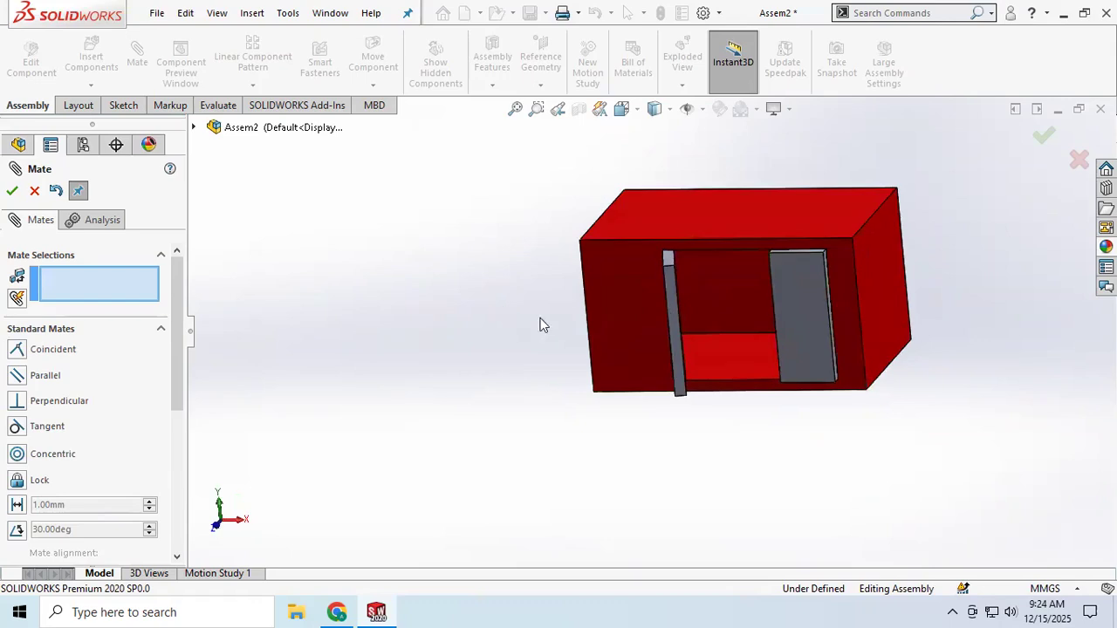
pyautogui.moveTo(817, 367); pyautogui.dragTo(760, 375)
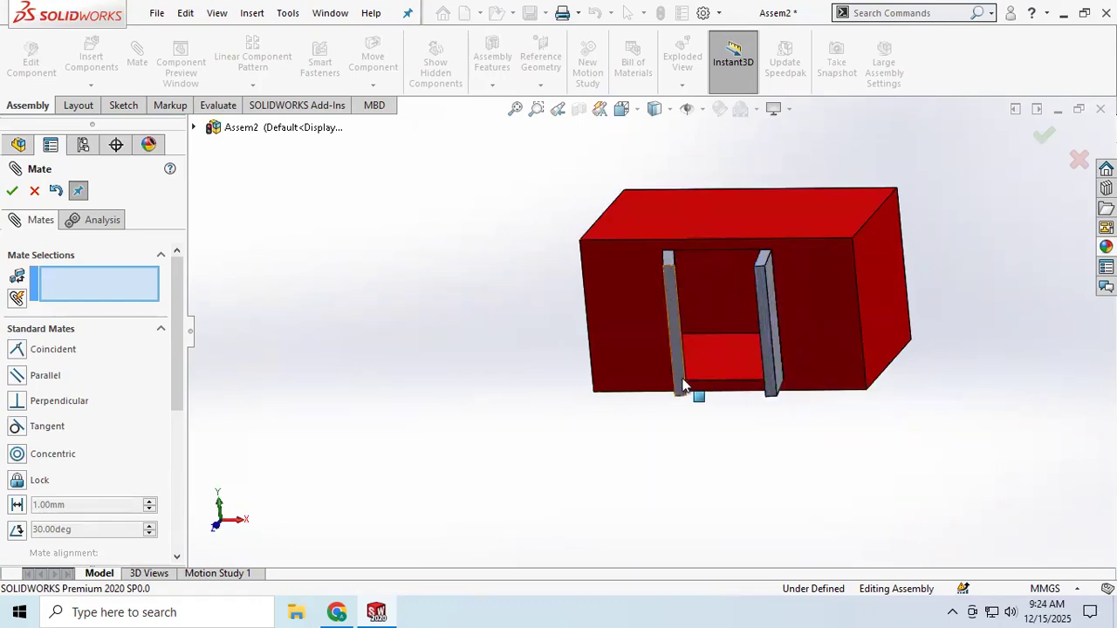
pyautogui.scroll(-3, 680, 382)
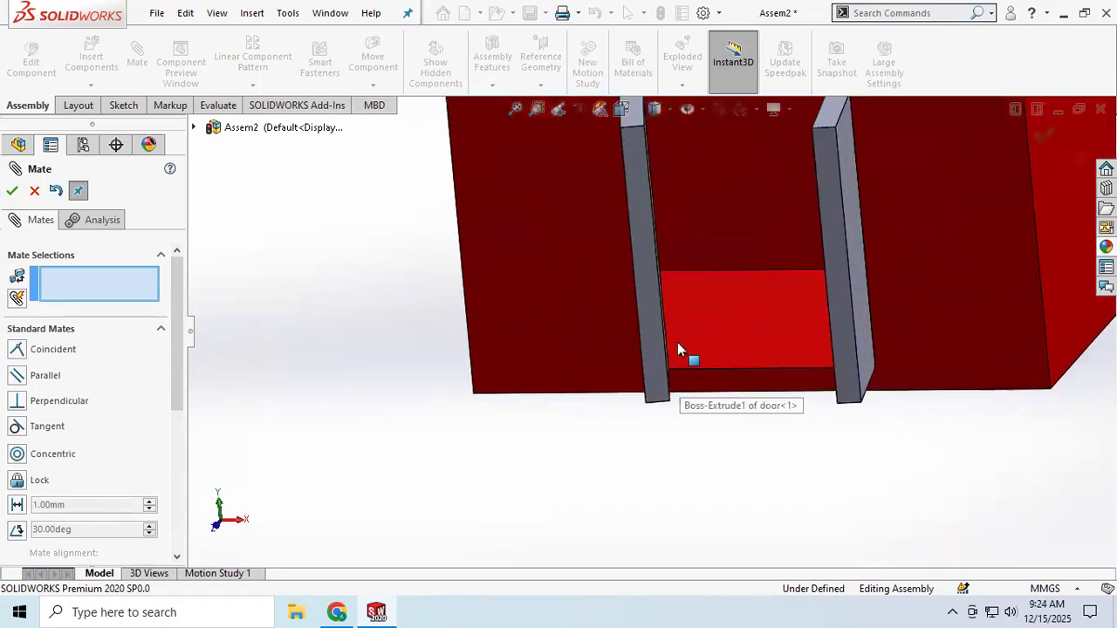
pyautogui.moveTo(708, 332); pyautogui.dragTo(555, 324, button='middle')
pyautogui.moveTo(556, 322)
pyautogui.mouseDown()
pyautogui.moveTo(616, 341)
pyautogui.moveTo(649, 317)
pyautogui.moveTo(506, 324)
pyautogui.moveTo(636, 320)
pyautogui.moveTo(642, 305)
pyautogui.moveTo(565, 321)
pyautogui.mouseUp()
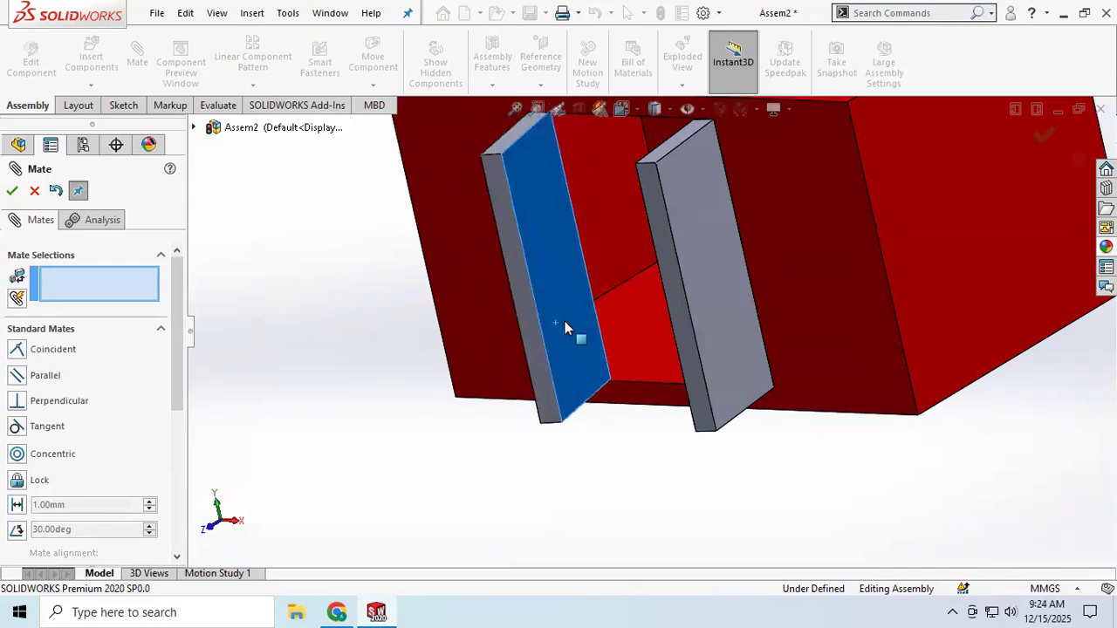
pyautogui.scroll(2, 592, 332)
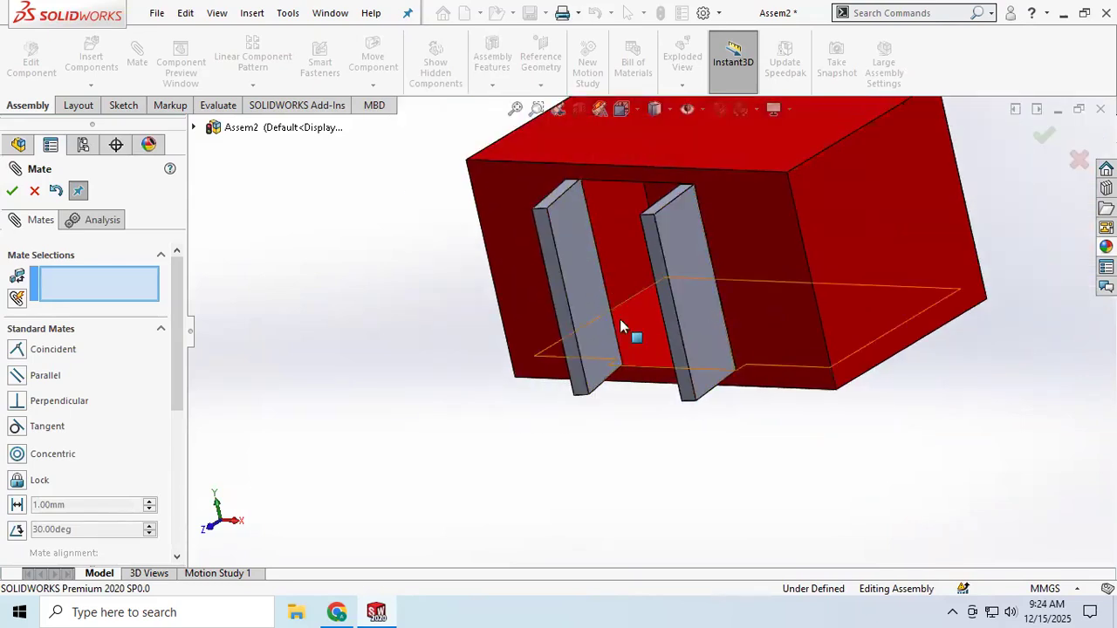
pyautogui.scroll(-2, 618, 342)
pyautogui.scroll(3, 621, 339)
pyautogui.scroll(3, 690, 211)
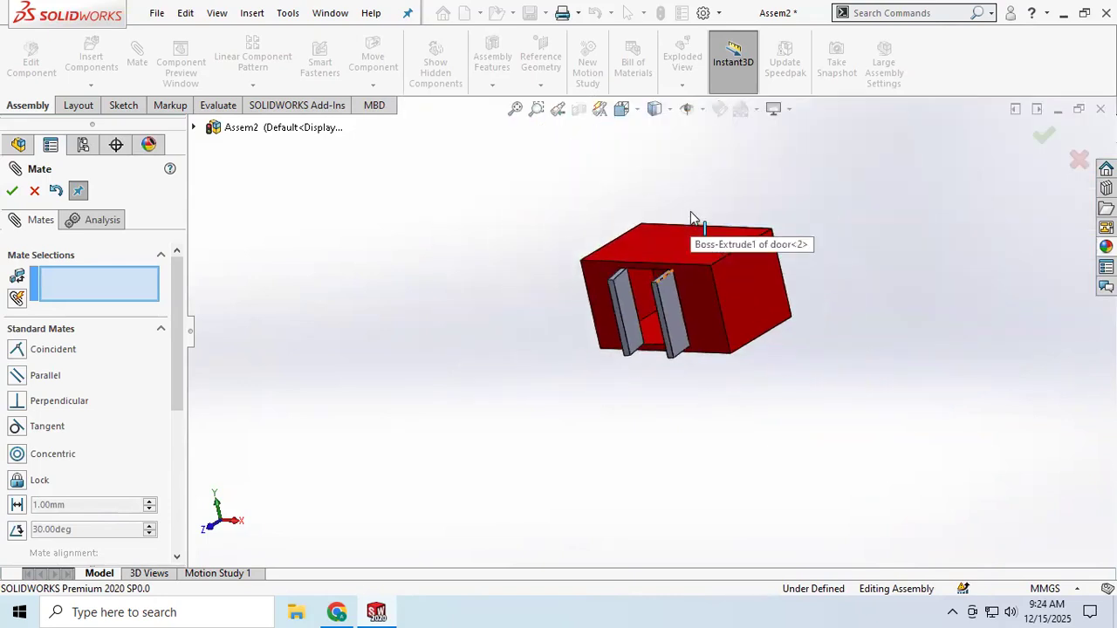
pyautogui.moveTo(681, 218); pyautogui.dragTo(700, 258, button='middle')
pyautogui.scroll(-4, 704, 286)
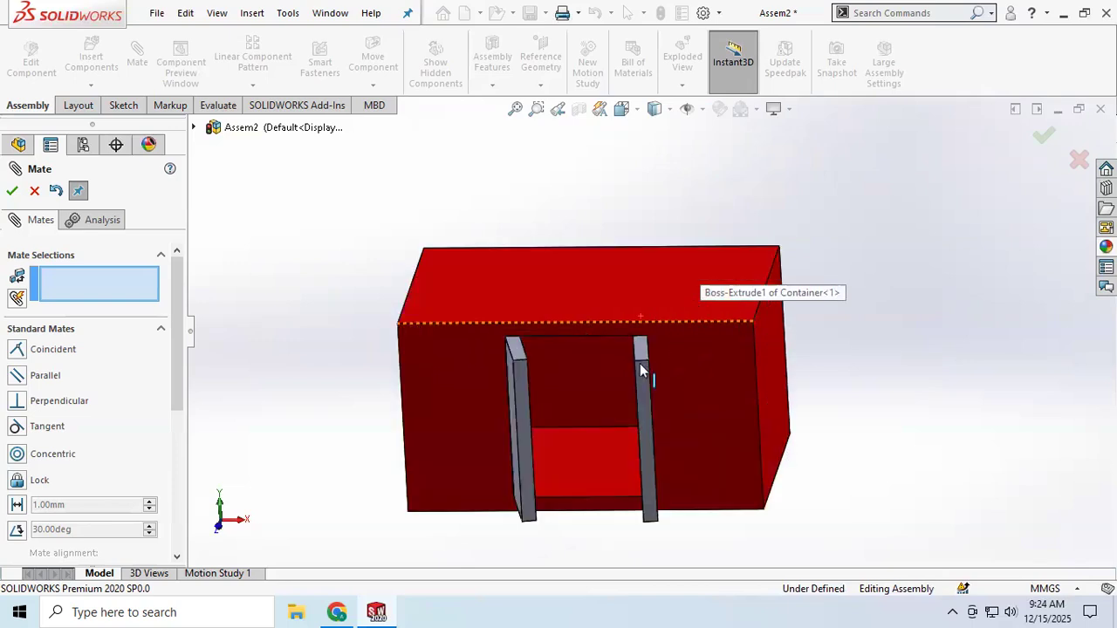
# Show the reference planes in the assembly and collapse the standard mate types.
pyautogui.click(689, 109)
pyautogui.moveTo(694, 132)
pyautogui.moveTo(603, 197); pyautogui.dragTo(297, 345, button='middle')
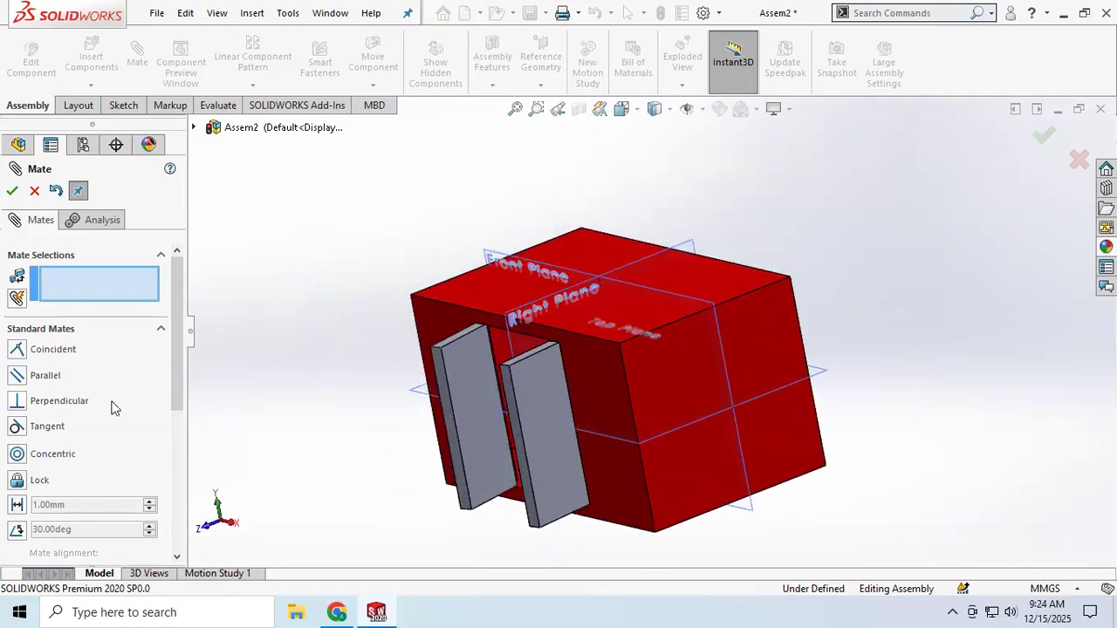
pyautogui.click(159, 329)
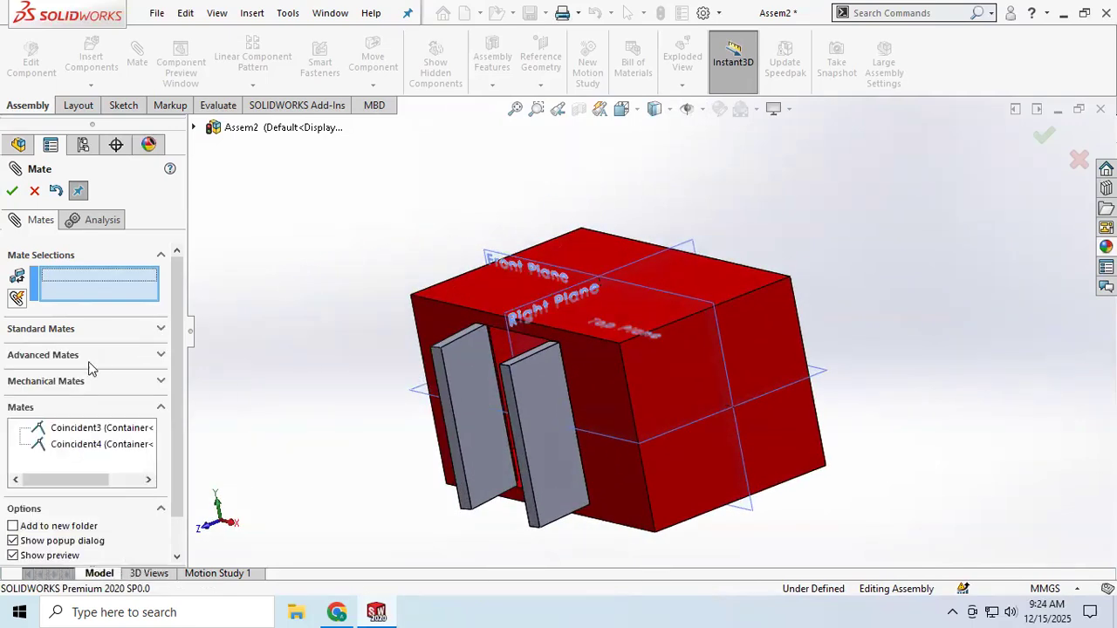
# Start a symmetric advanced mate with the container's Right Plane as the symmetry plane.
pyautogui.click(161, 356)
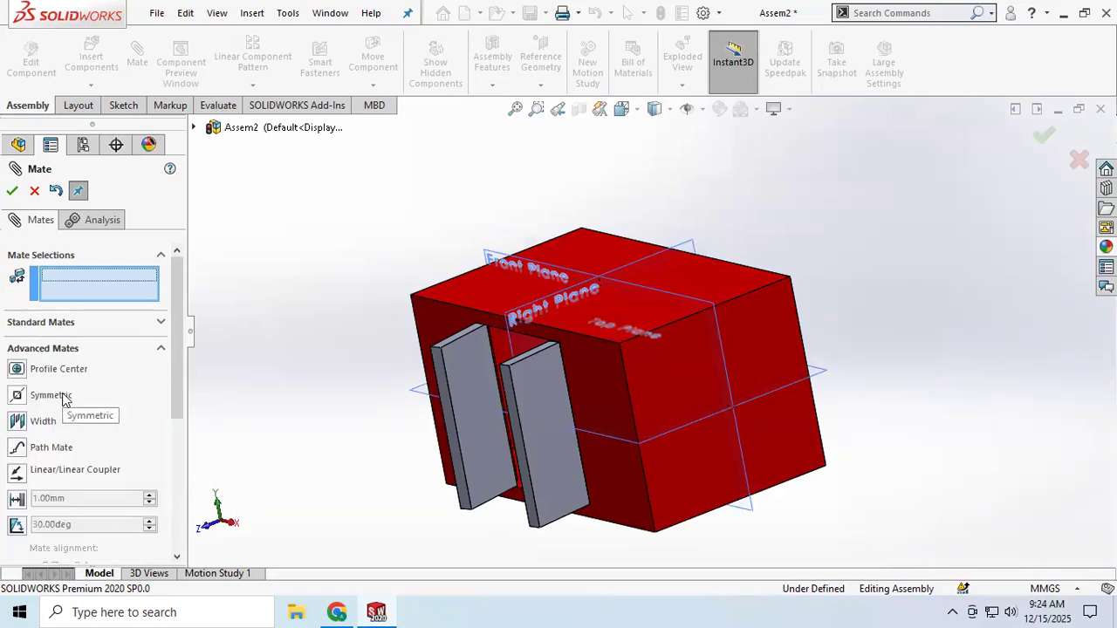
pyautogui.click(51, 396)
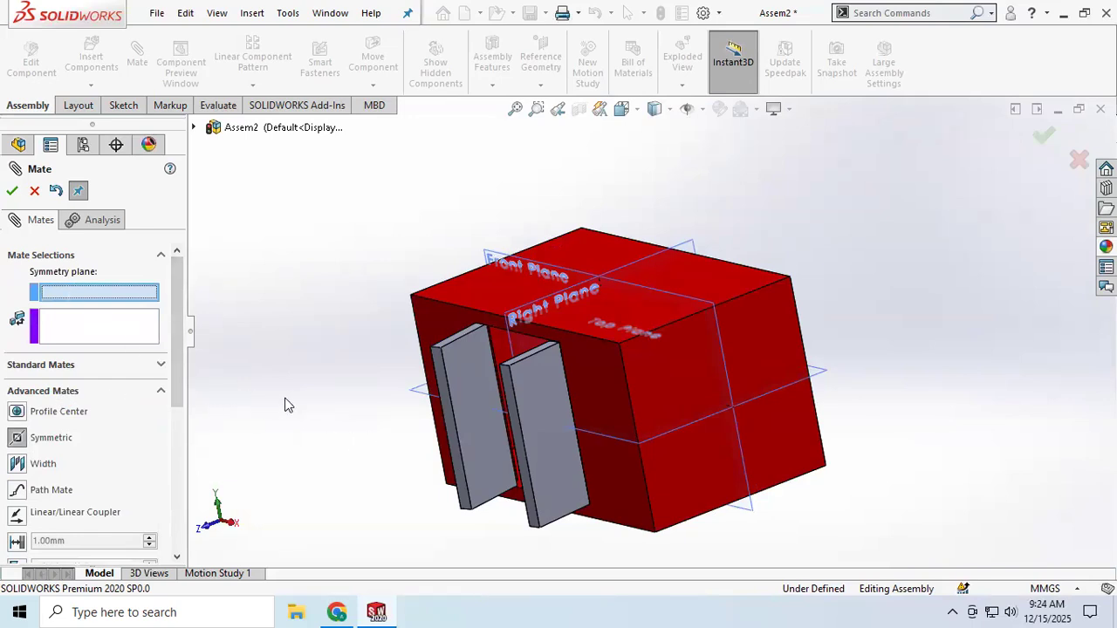
pyautogui.moveTo(295, 398); pyautogui.dragTo(305, 331, button='middle')
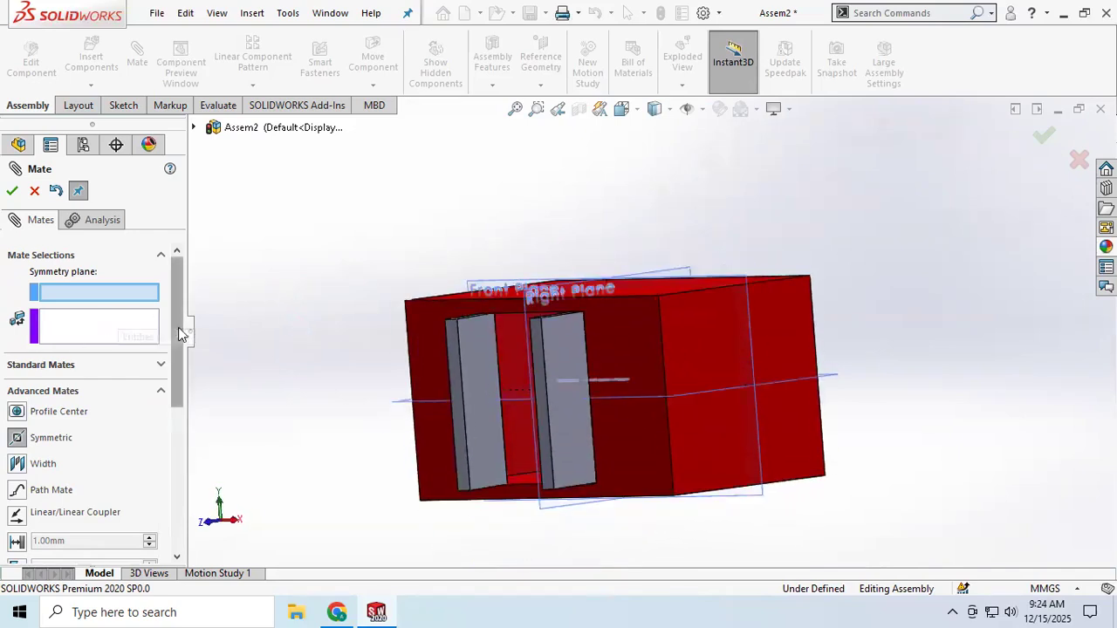
pyautogui.moveTo(517, 416); pyautogui.dragTo(516, 497, button='middle')
pyautogui.click(552, 438)
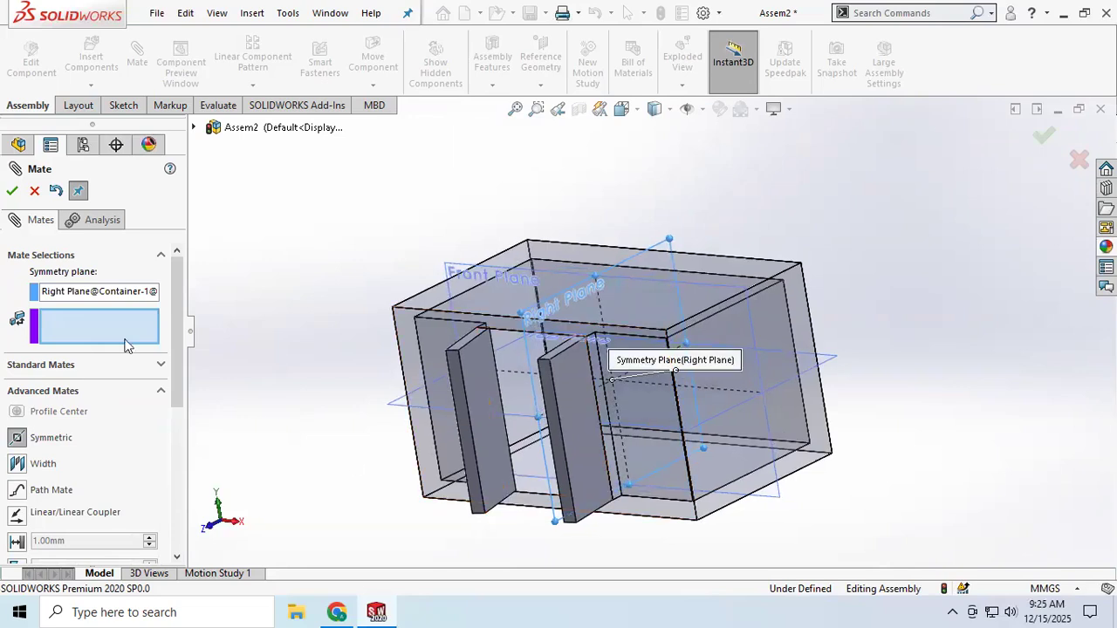
# Pick the facing top edges of both doors as the entities to mate and accept the symmetric mate.
pyautogui.moveTo(373, 463); pyautogui.dragTo(349, 459, button='middle')
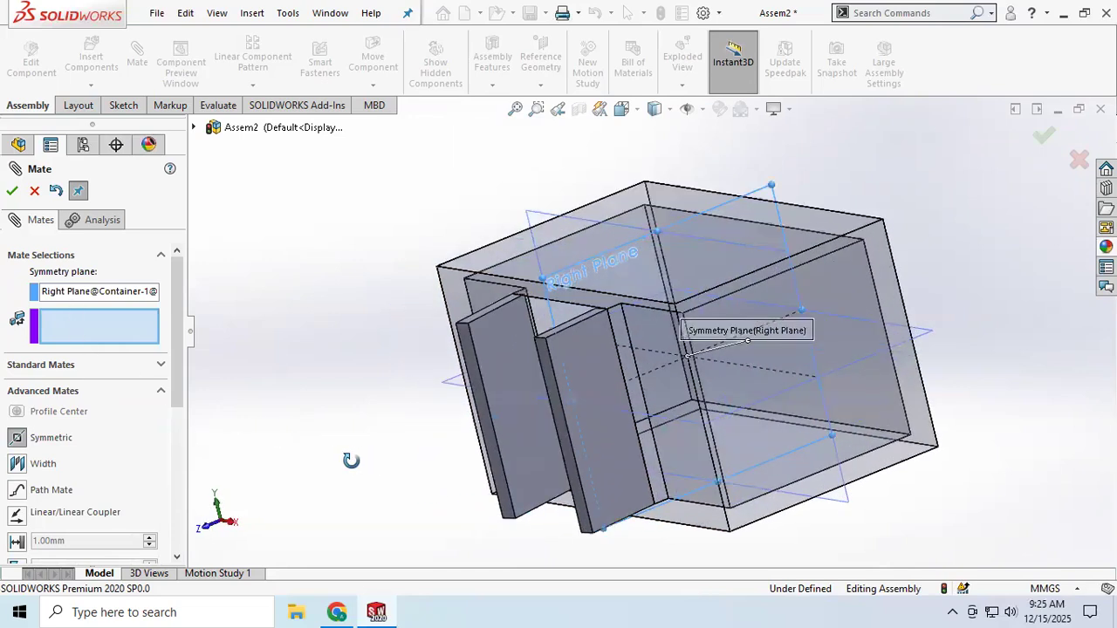
pyautogui.click(476, 317)
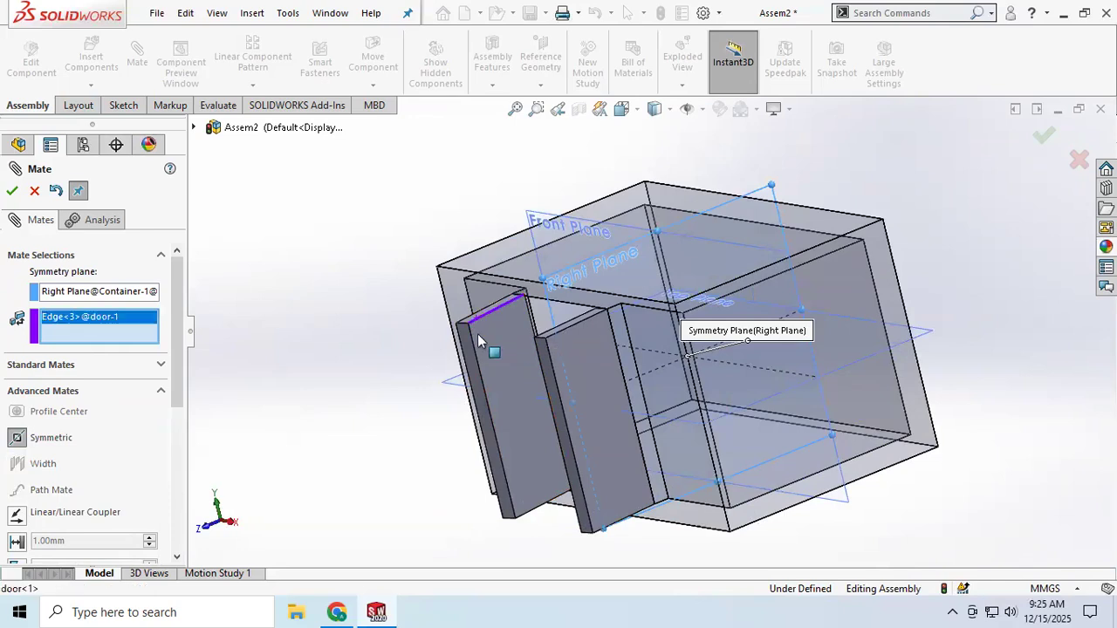
pyautogui.moveTo(419, 407); pyautogui.dragTo(724, 388, button='middle')
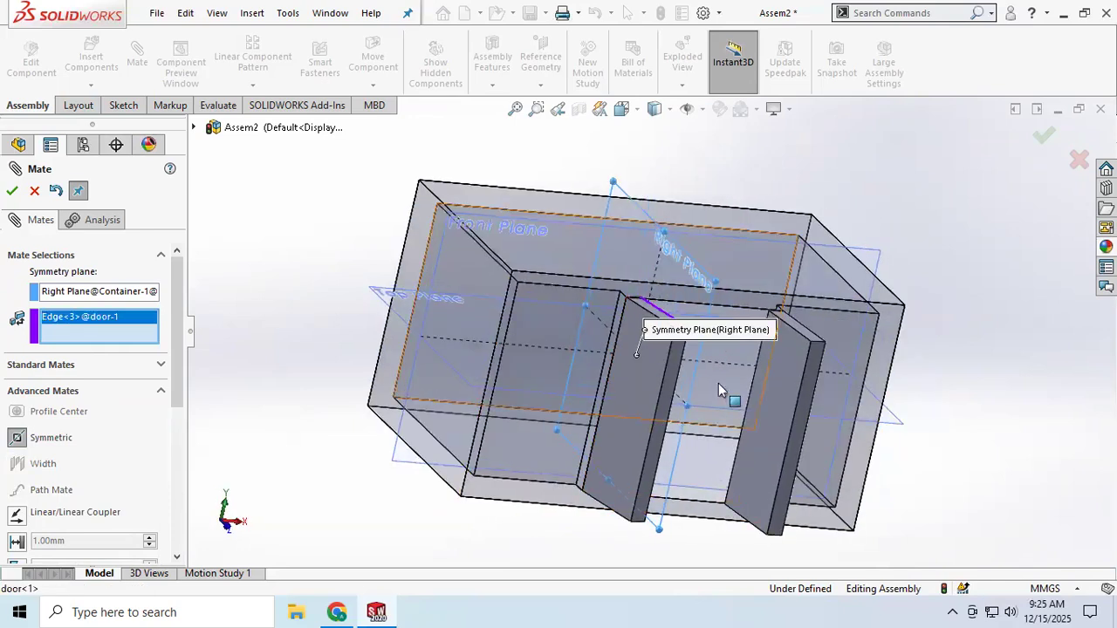
pyautogui.click(800, 338)
pyautogui.moveTo(666, 457); pyautogui.dragTo(591, 429, button='middle')
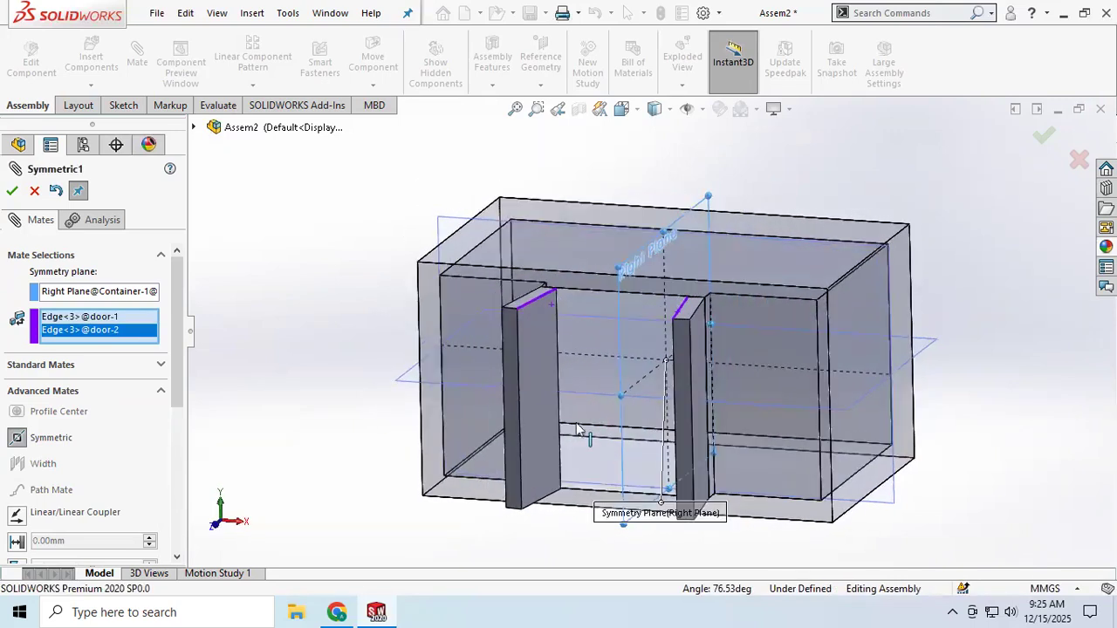
pyautogui.click(12, 192)
# Swing one door to check that both doors move symmetrically about the Right Plane.
pyautogui.moveTo(457, 399)
pyautogui.mouseDown(button='middle')
pyautogui.moveTo(399, 379)
pyautogui.moveTo(415, 391)
pyautogui.moveTo(427, 354)
pyautogui.moveTo(474, 382)
pyautogui.moveTo(459, 389)
pyautogui.mouseUp(button='middle')
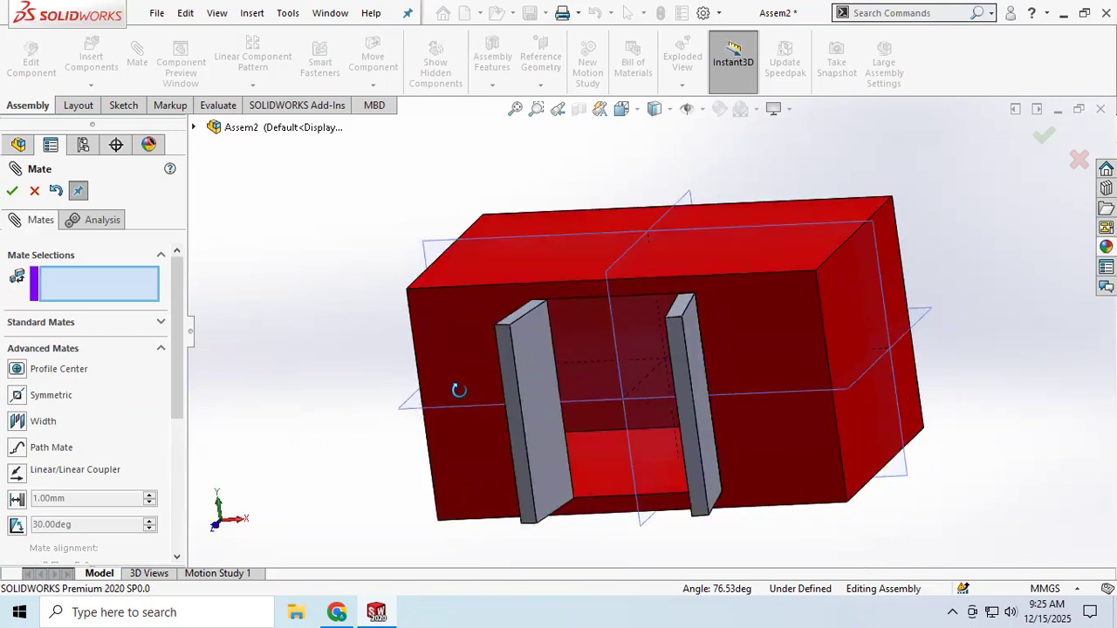
pyautogui.moveTo(535, 457); pyautogui.dragTo(564, 442)
pyautogui.scroll(2, 428, 399)
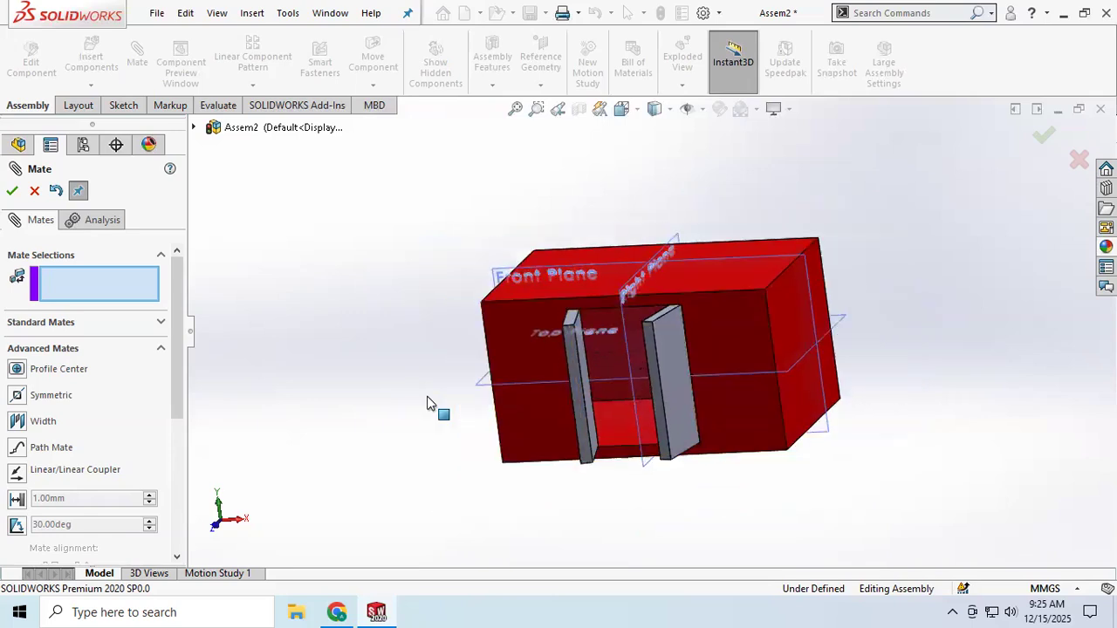
pyautogui.scroll(-2, 430, 397)
pyautogui.scroll(2, 434, 403)
pyautogui.scroll(-2, 984, 306)
pyautogui.scroll(2, 876, 324)
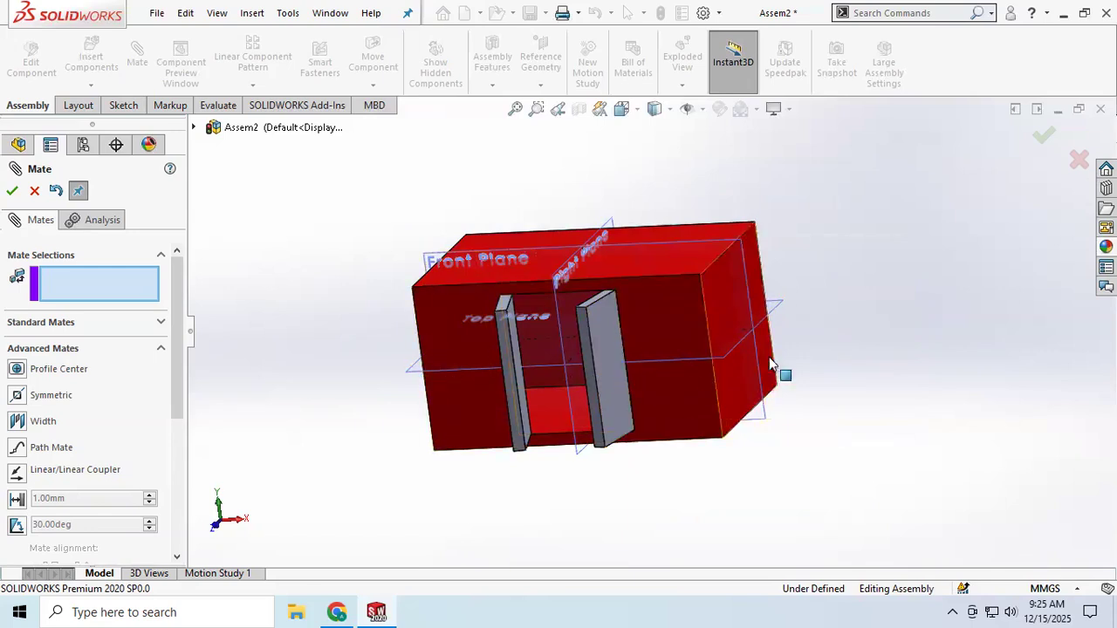
pyautogui.moveTo(926, 371); pyautogui.dragTo(899, 376, button='middle')
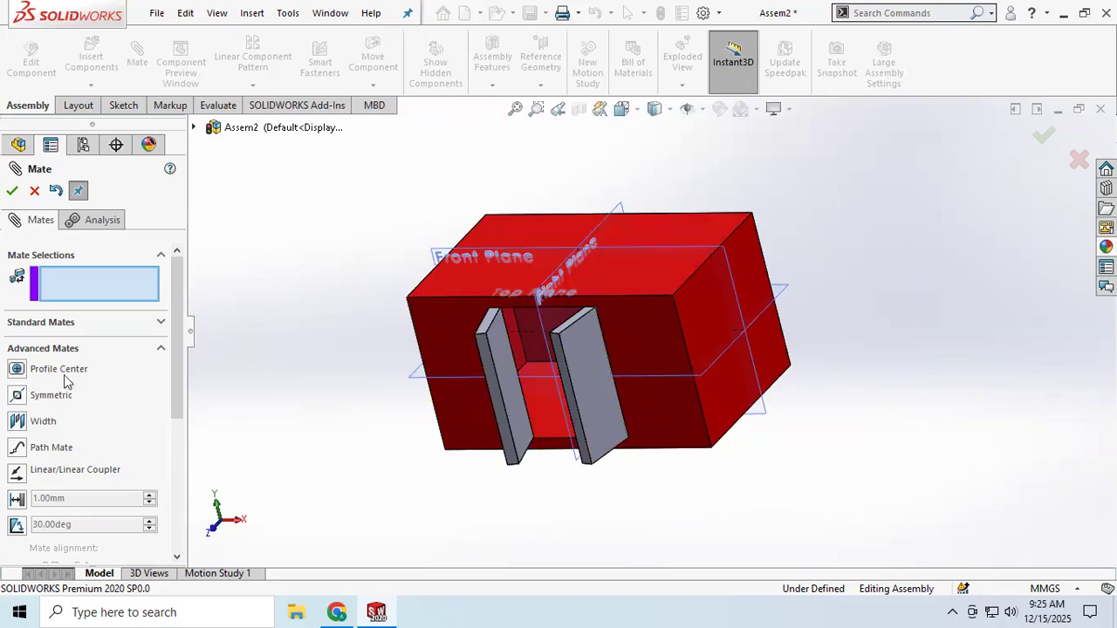
# Review the selections and settings of the symmetric mate and close it.
pyautogui.scroll(-5, 118, 451)
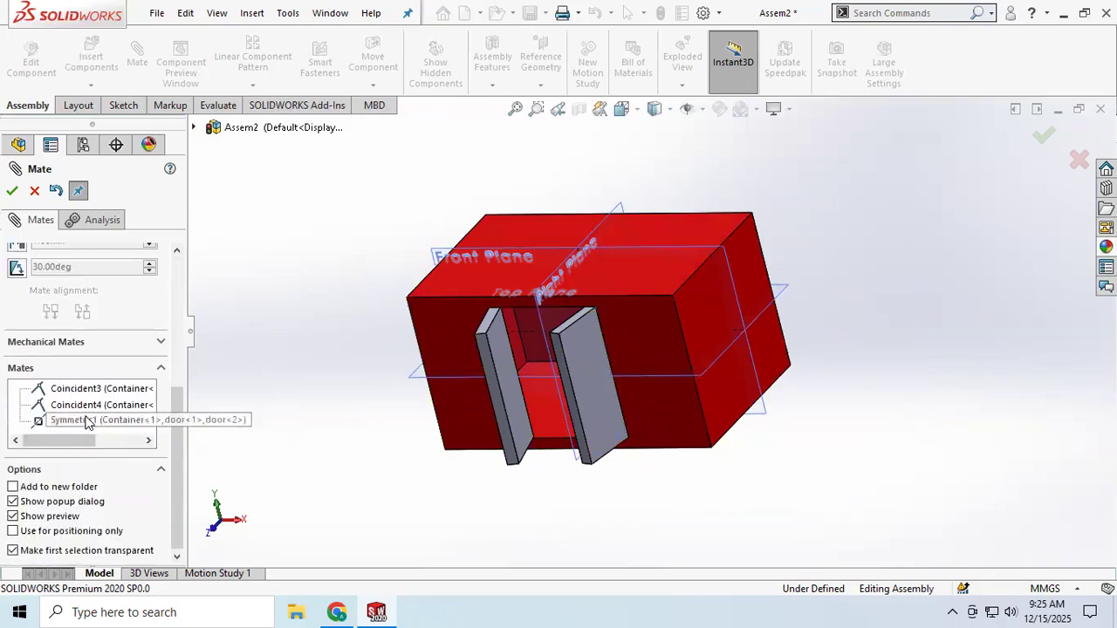
pyautogui.click(87, 422)
pyautogui.scroll(5, 110, 362)
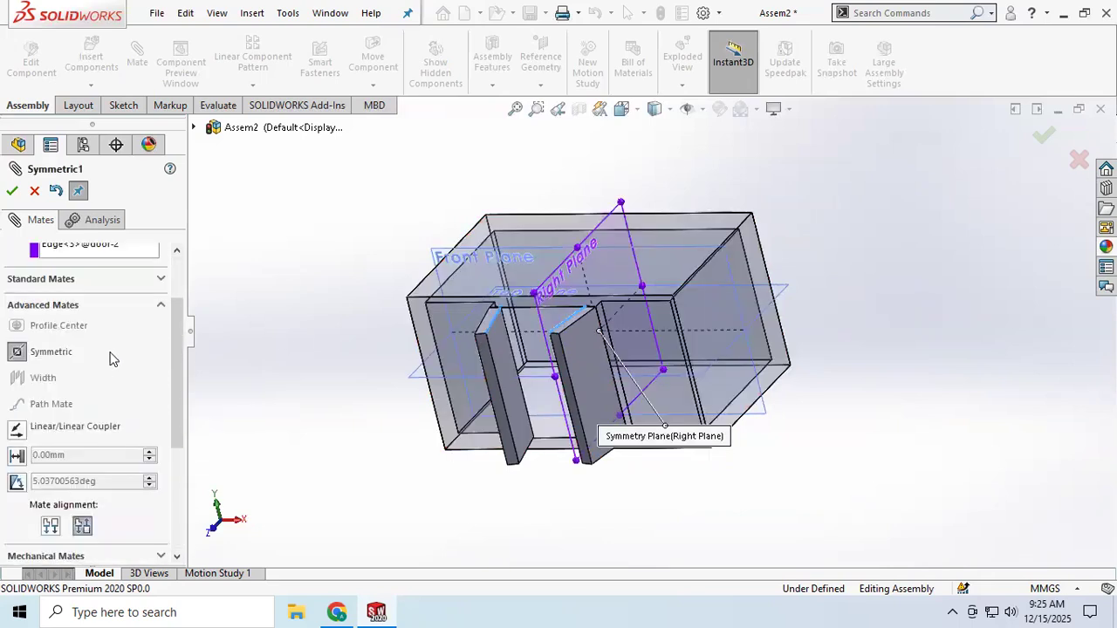
pyautogui.scroll(-5, 111, 365)
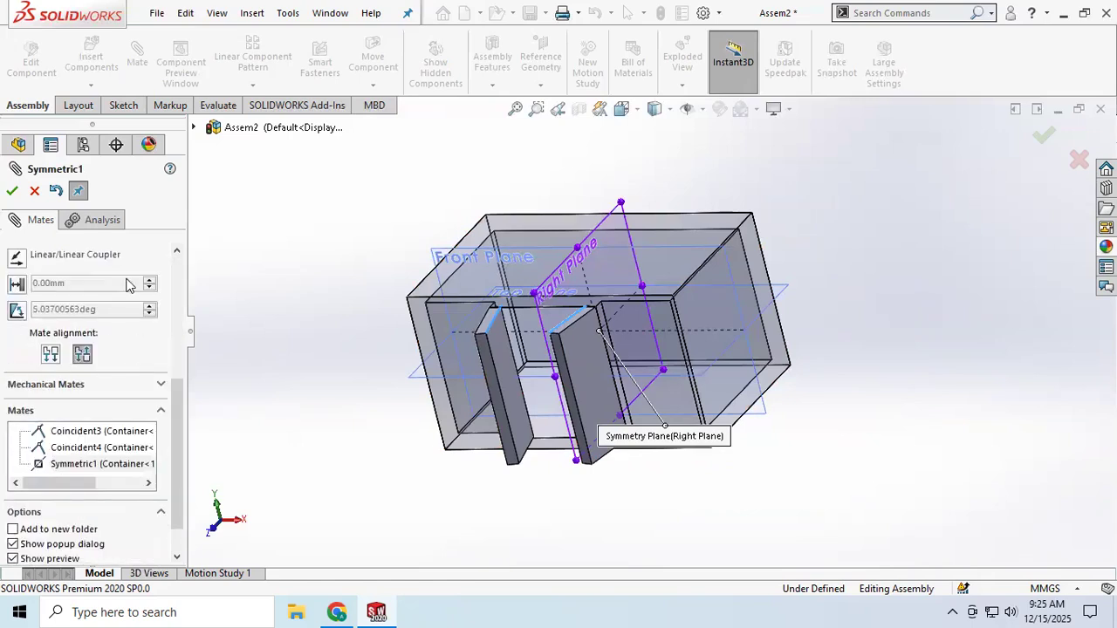
pyautogui.scroll(3, 155, 257)
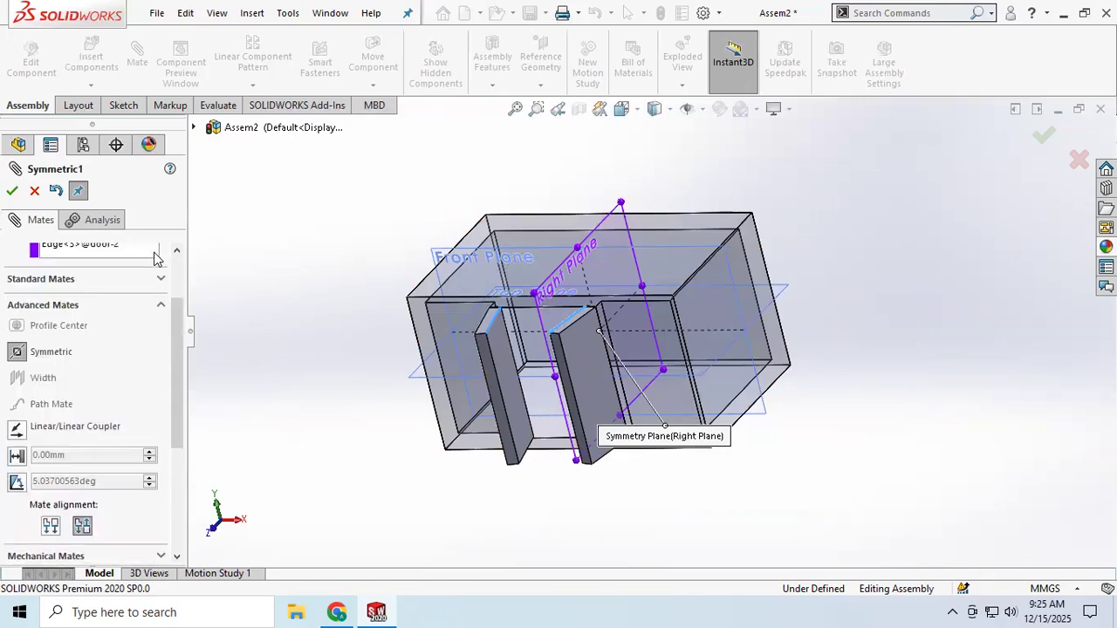
pyautogui.click(7, 194)
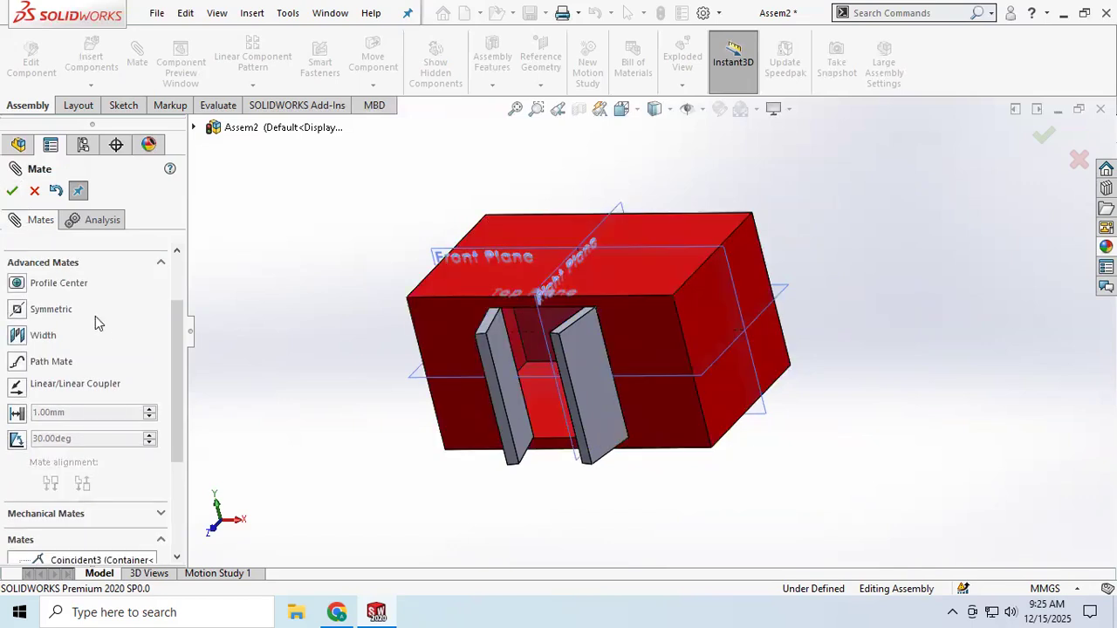
# Start a limit angle mate between the container's front face and the first door's broad face that faces the second door.
pyautogui.click(16, 440)
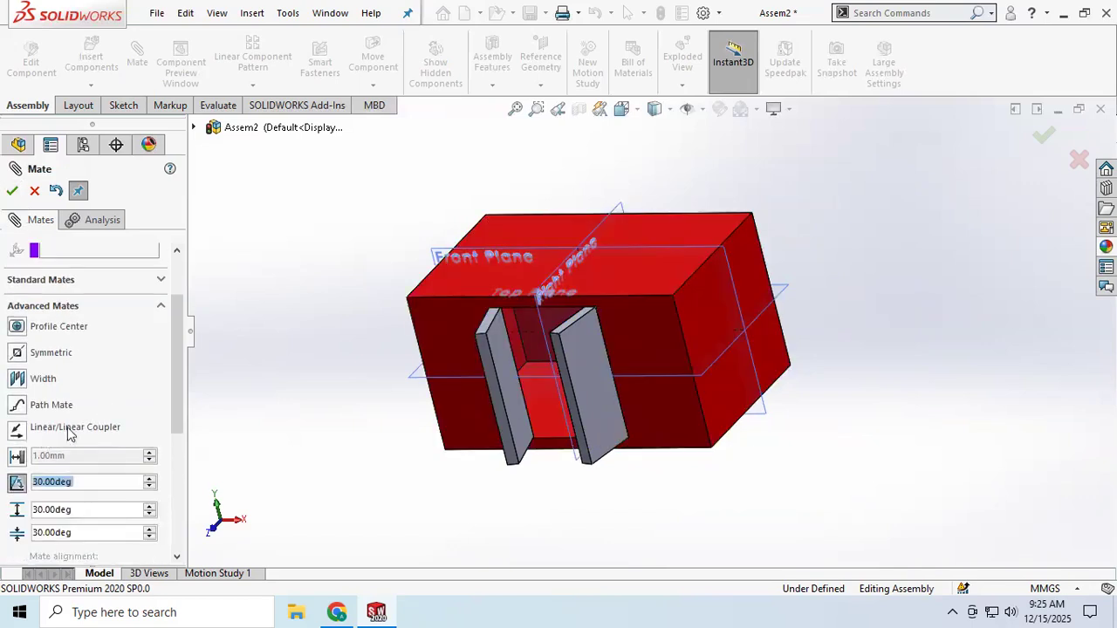
pyautogui.scroll(1, 138, 361)
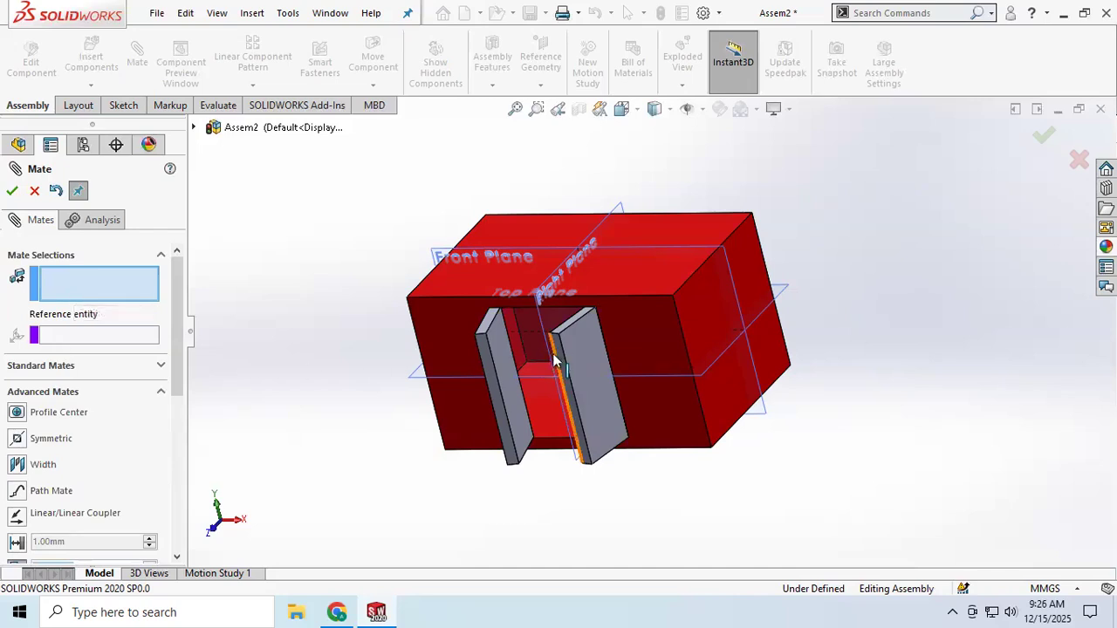
pyautogui.moveTo(530, 348); pyautogui.dragTo(524, 299, button='middle')
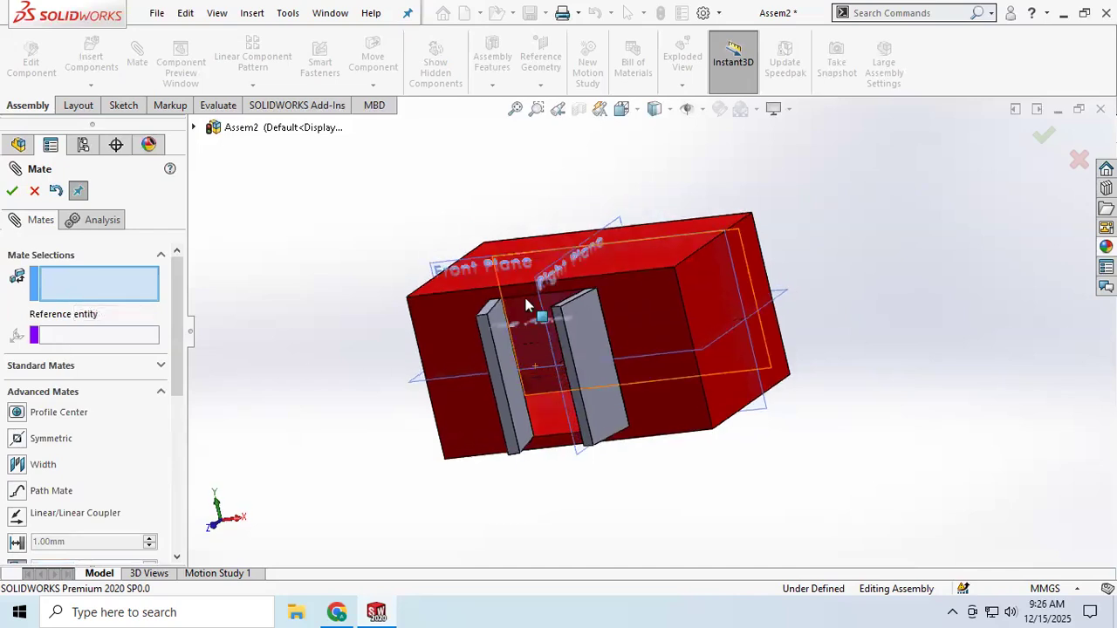
pyautogui.click(527, 300)
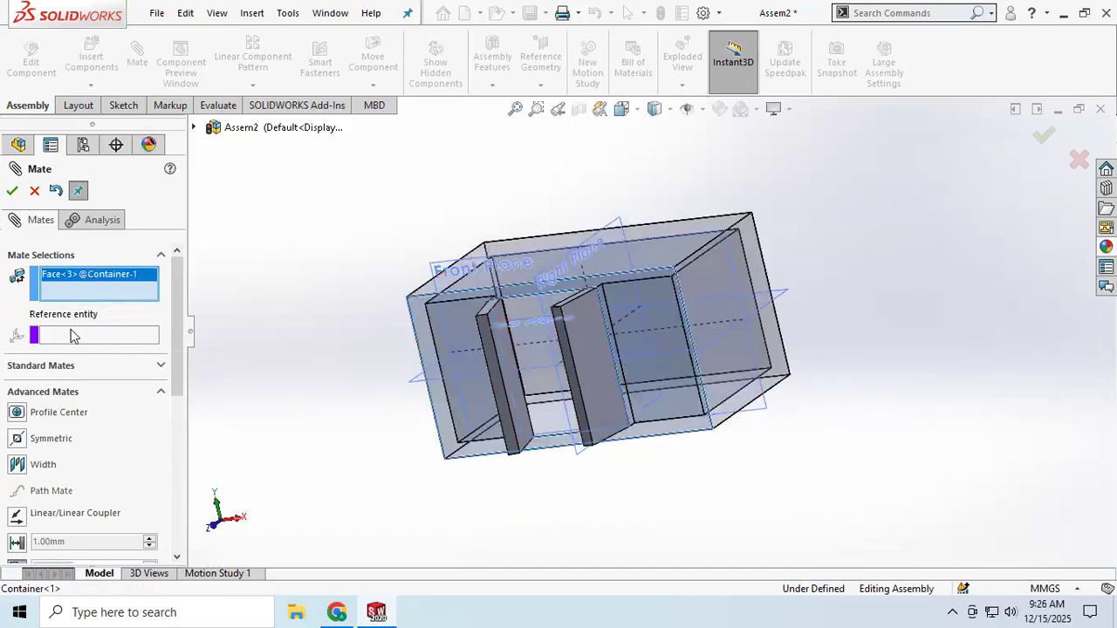
pyautogui.moveTo(367, 379); pyautogui.dragTo(342, 394, button='middle')
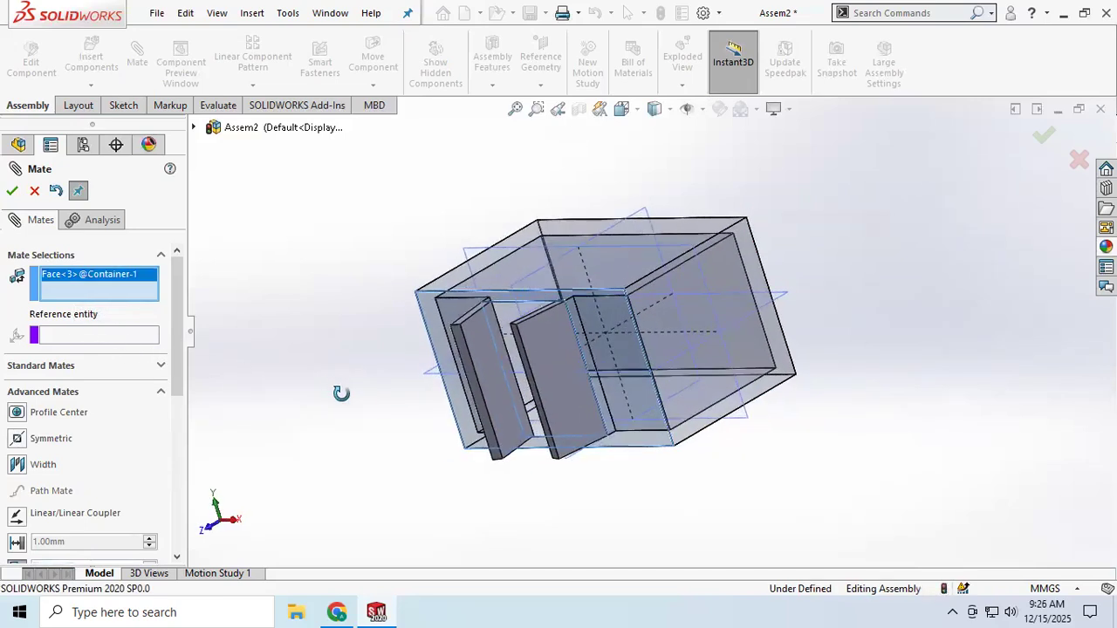
pyautogui.click(487, 387)
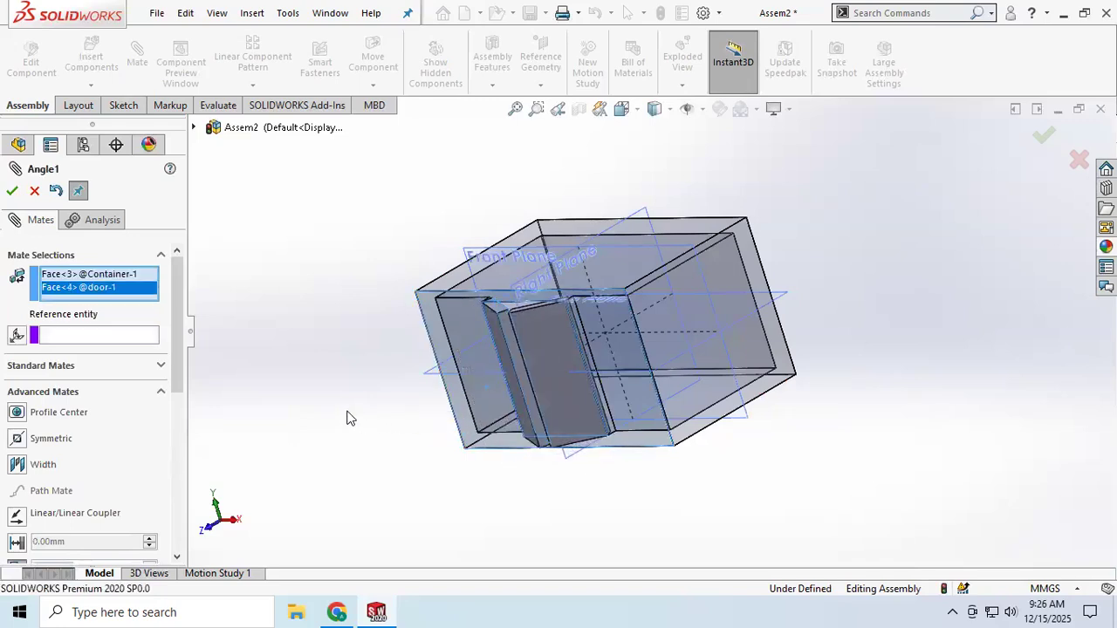
# Set the limit angle's maximum to 150 degrees and minimum to 0 degrees, and accept the mate.
pyautogui.moveTo(346, 414); pyautogui.dragTo(401, 377, button='middle')
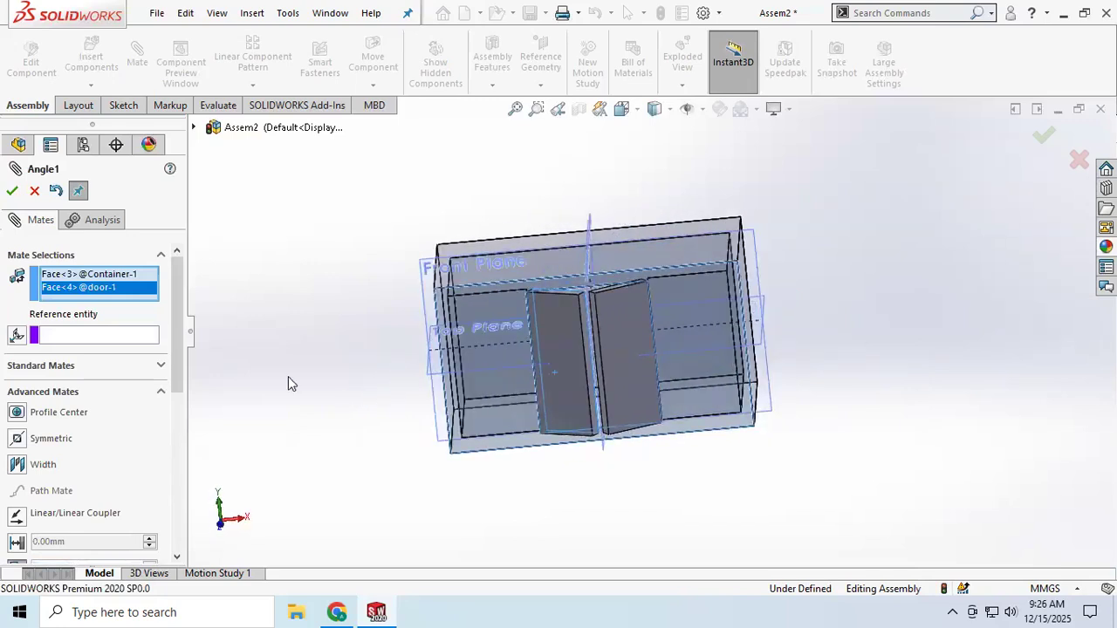
pyautogui.scroll(-3, 100, 462)
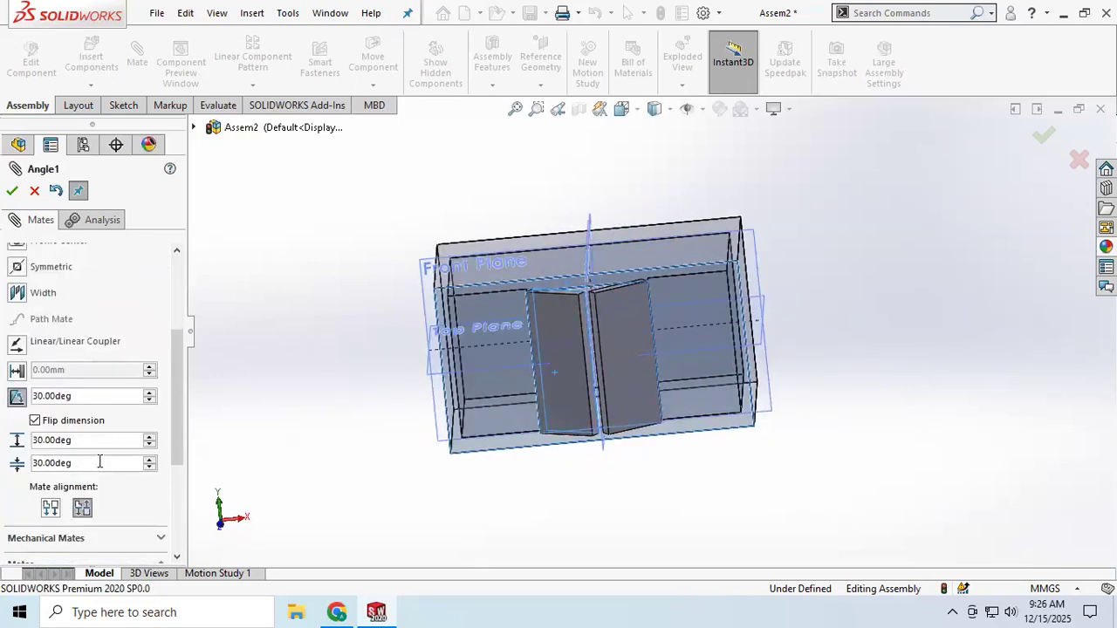
pyautogui.moveTo(79, 440); pyautogui.dragTo(28, 439)
pyautogui.write('150')
pyautogui.press('Return')
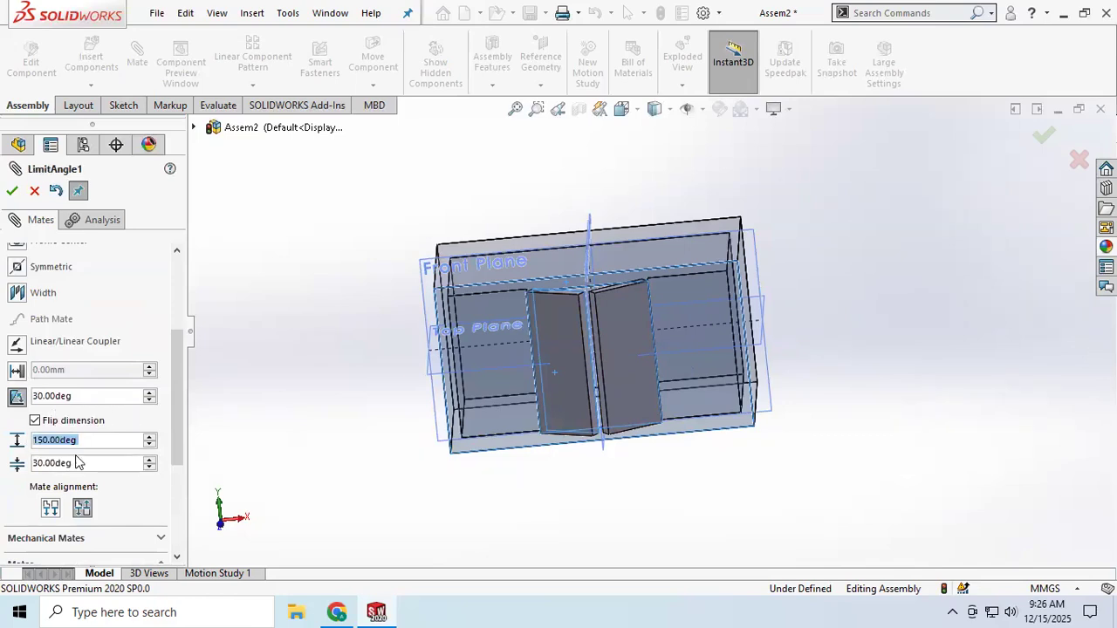
pyautogui.moveTo(78, 464); pyautogui.dragTo(17, 461)
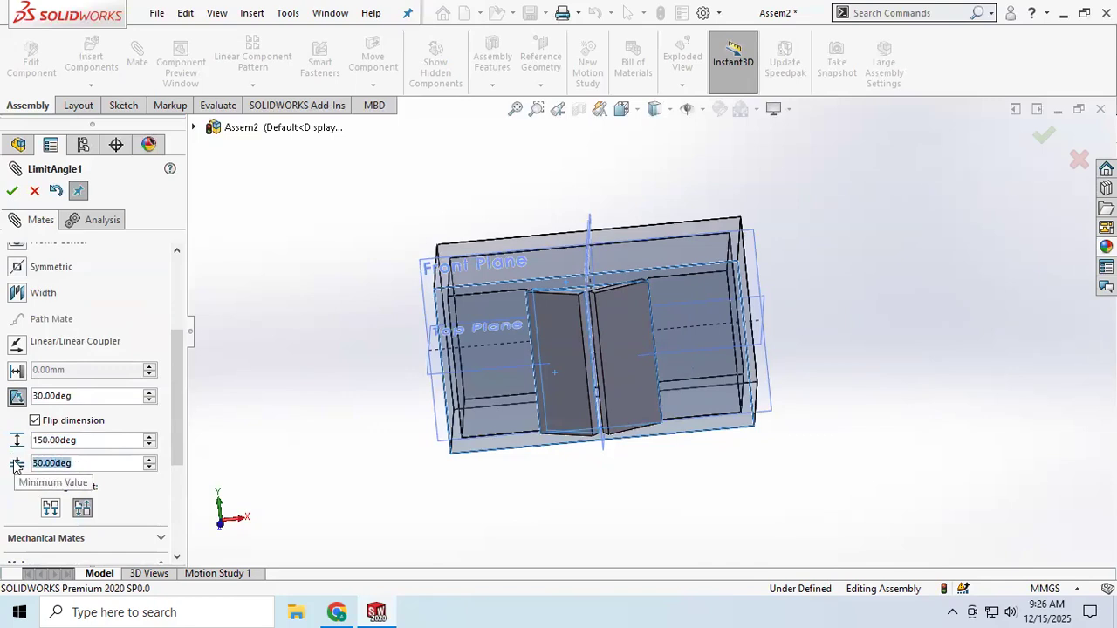
pyautogui.write('0')
pyautogui.press('Return')
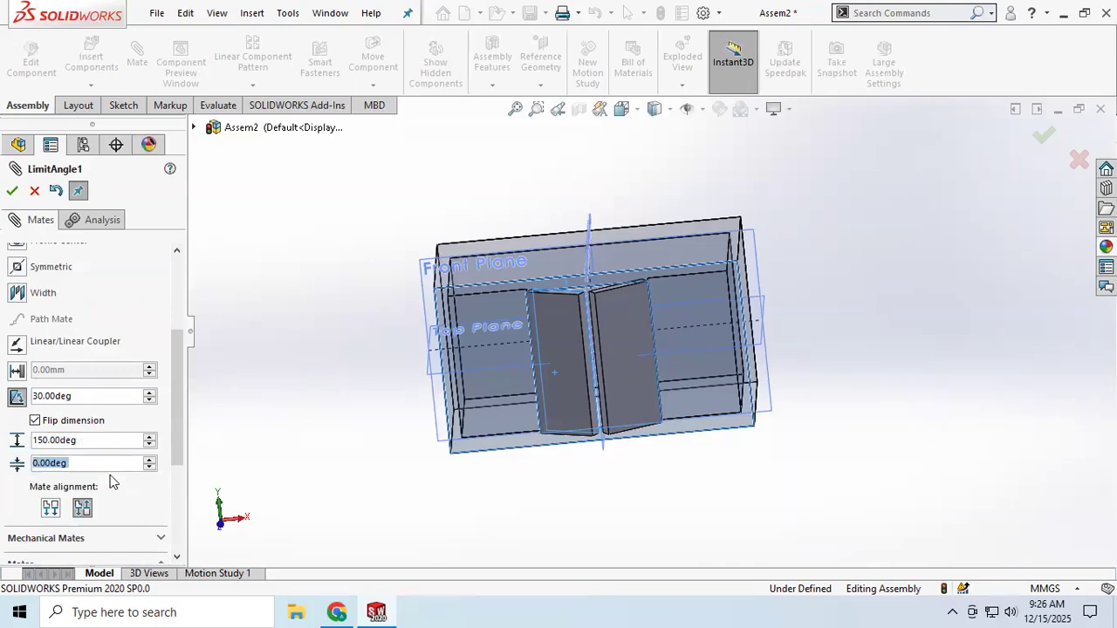
pyautogui.click(11, 191)
# Swing the first door open and partly back to test its limited angular travel together with the second door.
pyautogui.click(581, 371)
pyautogui.moveTo(596, 349); pyautogui.dragTo(499, 379)
pyautogui.moveTo(780, 294)
pyautogui.mouseDown(button='middle')
pyautogui.moveTo(815, 294)
pyautogui.moveTo(765, 362)
pyautogui.moveTo(809, 355)
pyautogui.moveTo(820, 309)
pyautogui.moveTo(768, 312)
pyautogui.moveTo(783, 302)
pyautogui.mouseUp(button='middle')
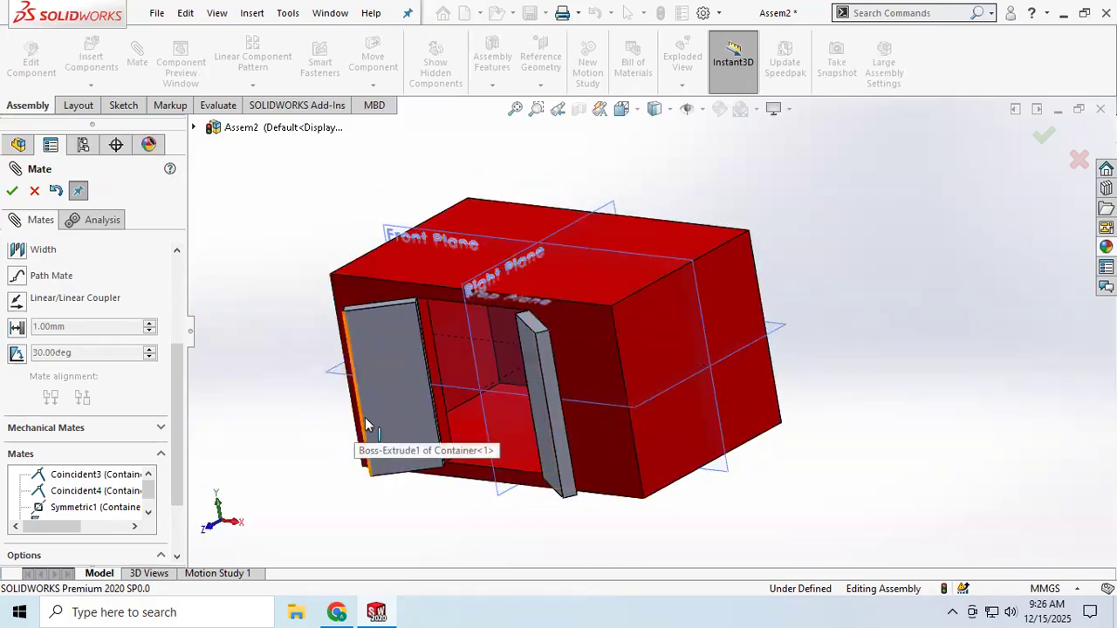
pyautogui.moveTo(375, 412)
pyautogui.mouseDown()
pyautogui.moveTo(472, 417)
pyautogui.moveTo(523, 391)
pyautogui.moveTo(376, 411)
pyautogui.mouseUp()
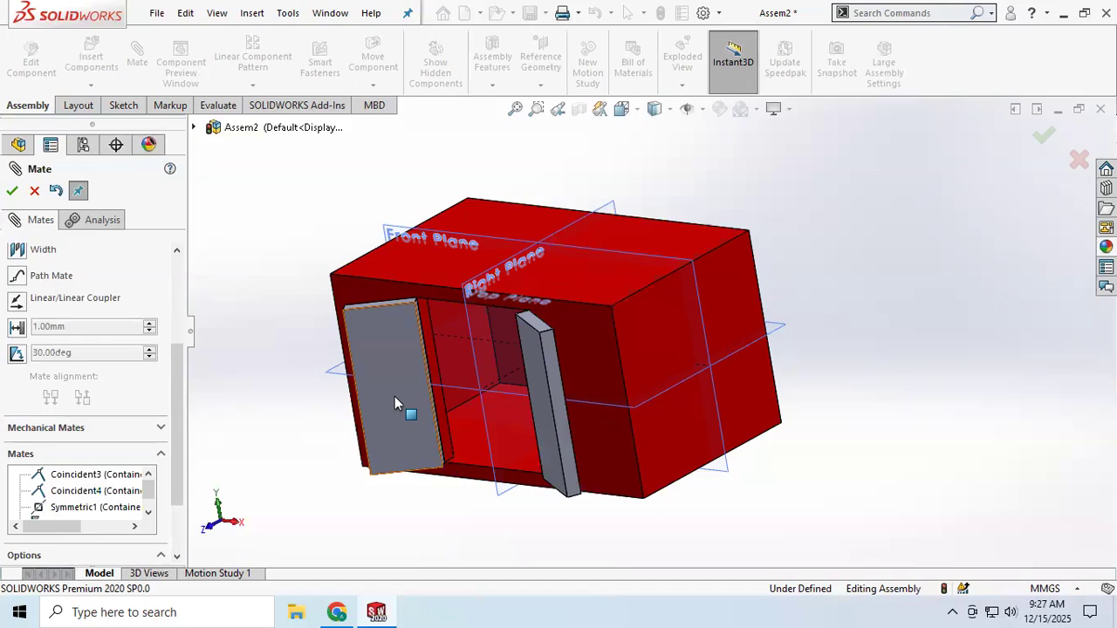
pyautogui.moveTo(372, 441); pyautogui.dragTo(300, 454)
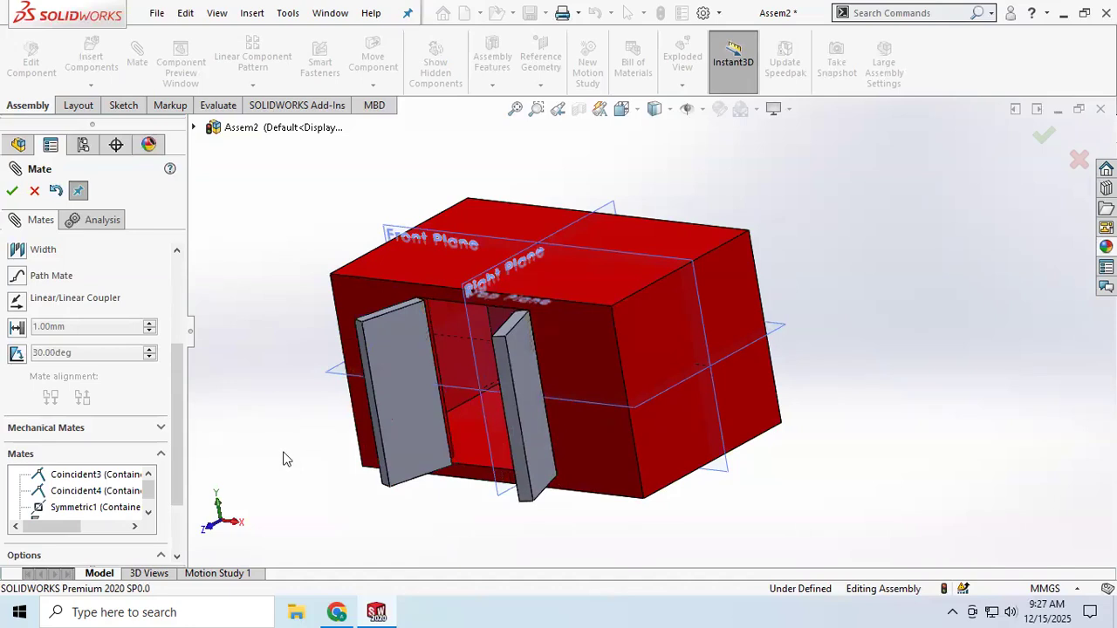
pyautogui.scroll(-1, 299, 419)
pyautogui.scroll(2, 300, 419)
pyautogui.scroll(-1, 634, 429)
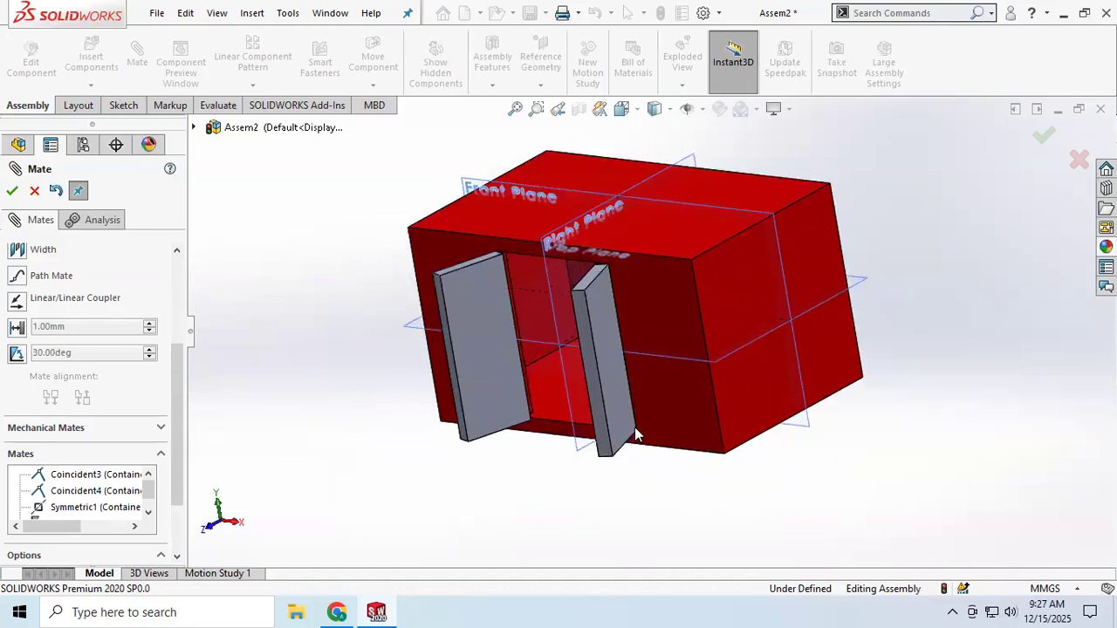
pyautogui.scroll(2, 639, 394)
pyautogui.moveTo(798, 412)
pyautogui.mouseDown(button='middle')
pyautogui.moveTo(843, 376)
pyautogui.moveTo(812, 377)
pyautogui.moveTo(828, 386)
pyautogui.moveTo(810, 410)
pyautogui.mouseUp(button='middle')
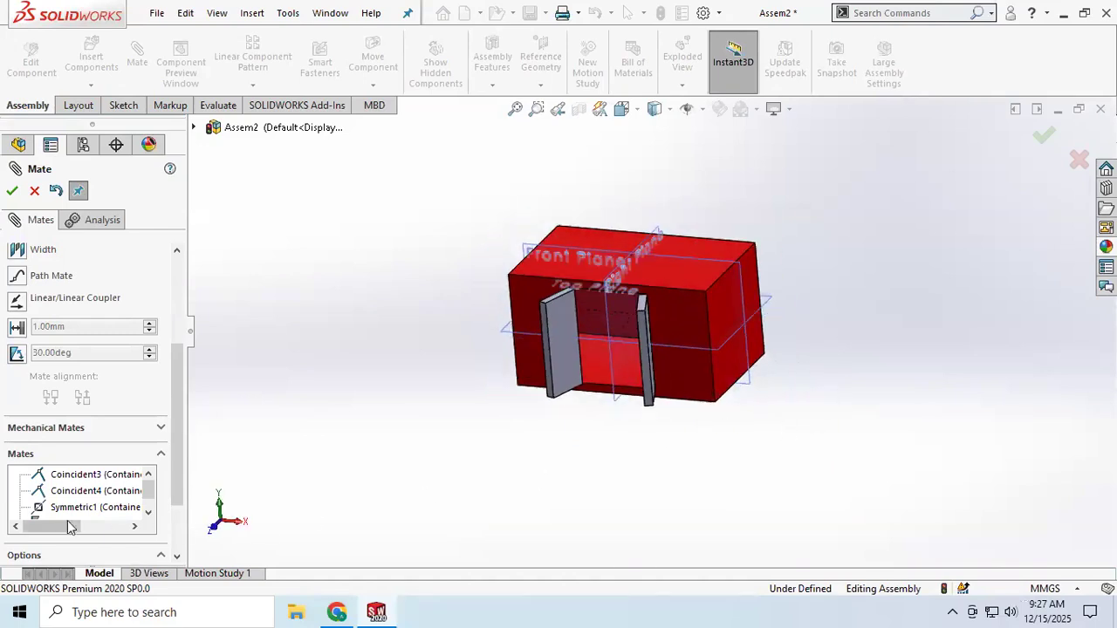
# Open the limit angle mate to review its values and exit the Mate command.
pyautogui.scroll(-1, 74, 506)
pyautogui.click(83, 507)
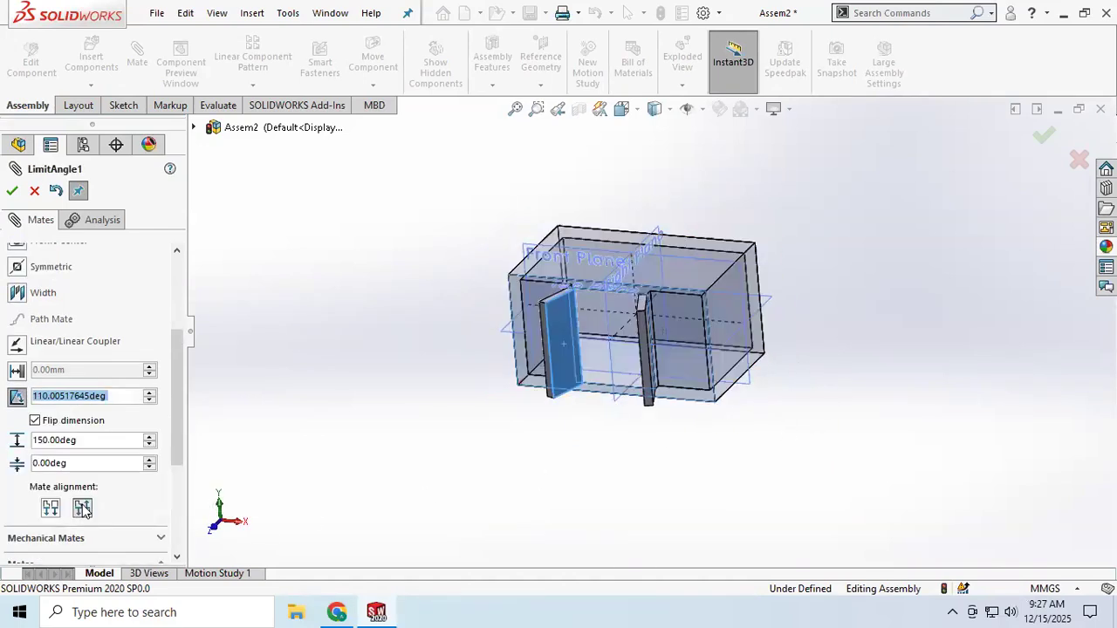
pyautogui.click(33, 191)
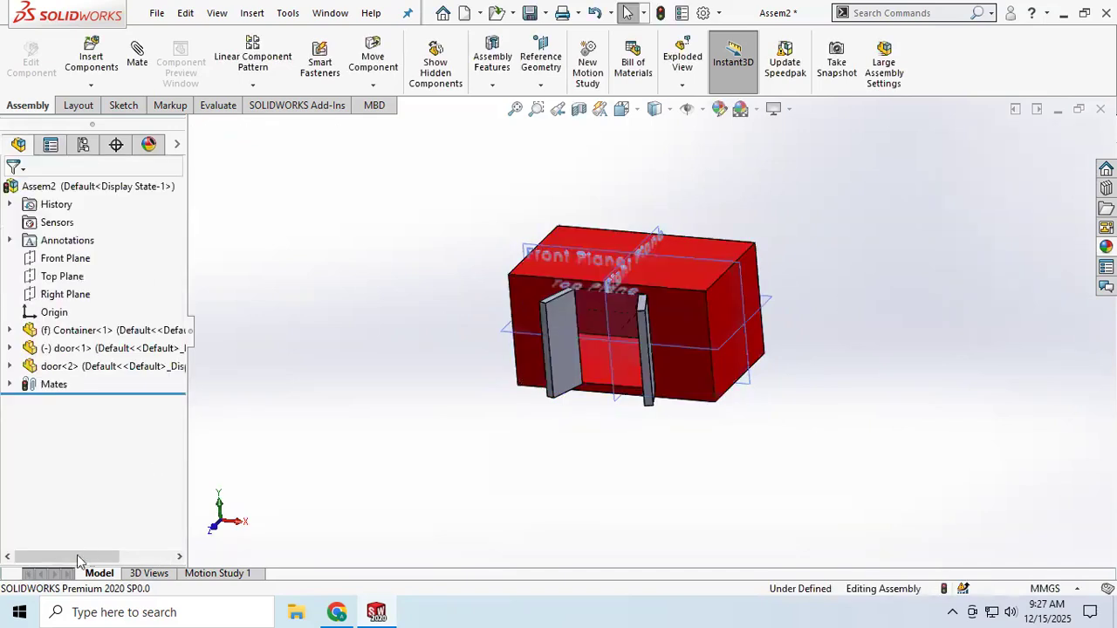
# Delete the limit angle mate and the symmetric mate from the assembly's mates.
pyautogui.click(52, 385)
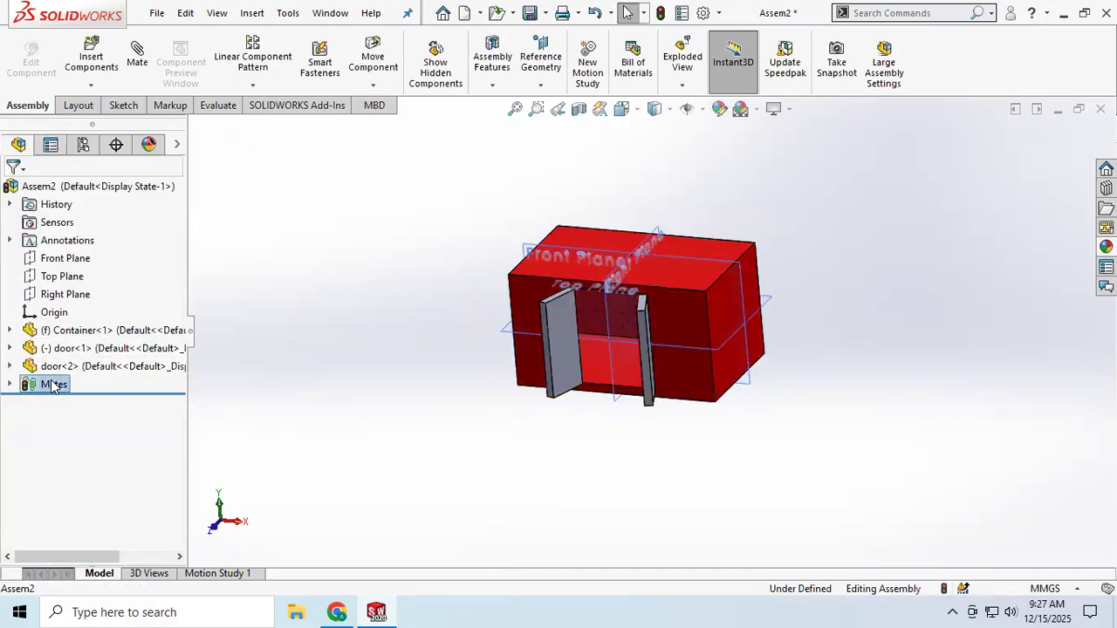
pyautogui.rightClick(52, 386)
pyautogui.click(48, 420)
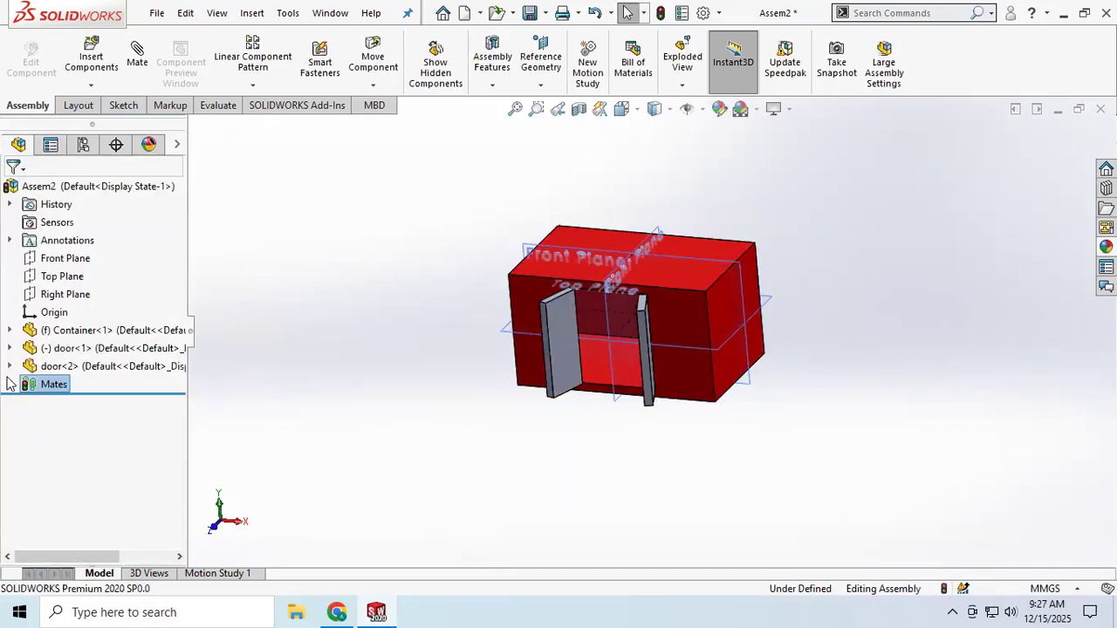
pyautogui.click(9, 385)
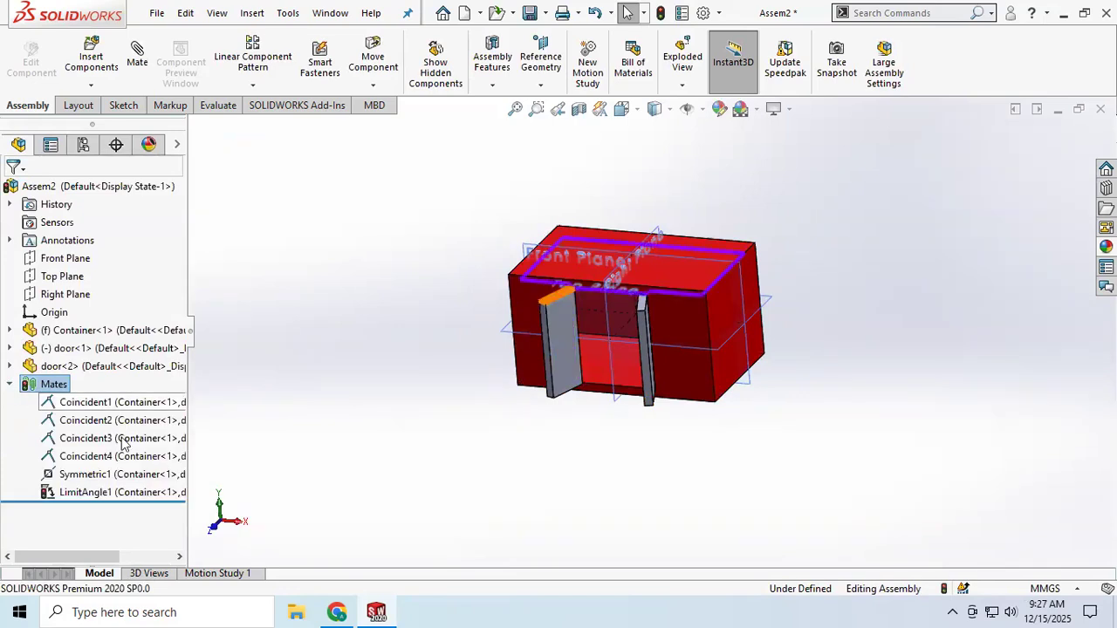
pyautogui.rightClick(100, 496)
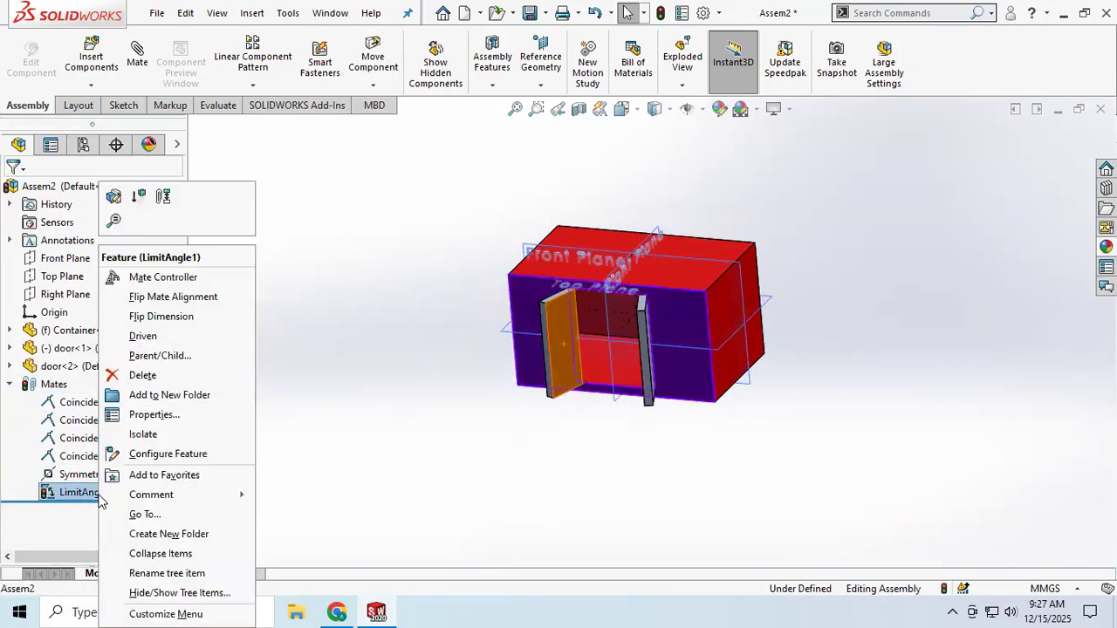
pyautogui.click(144, 375)
pyautogui.press('Return')
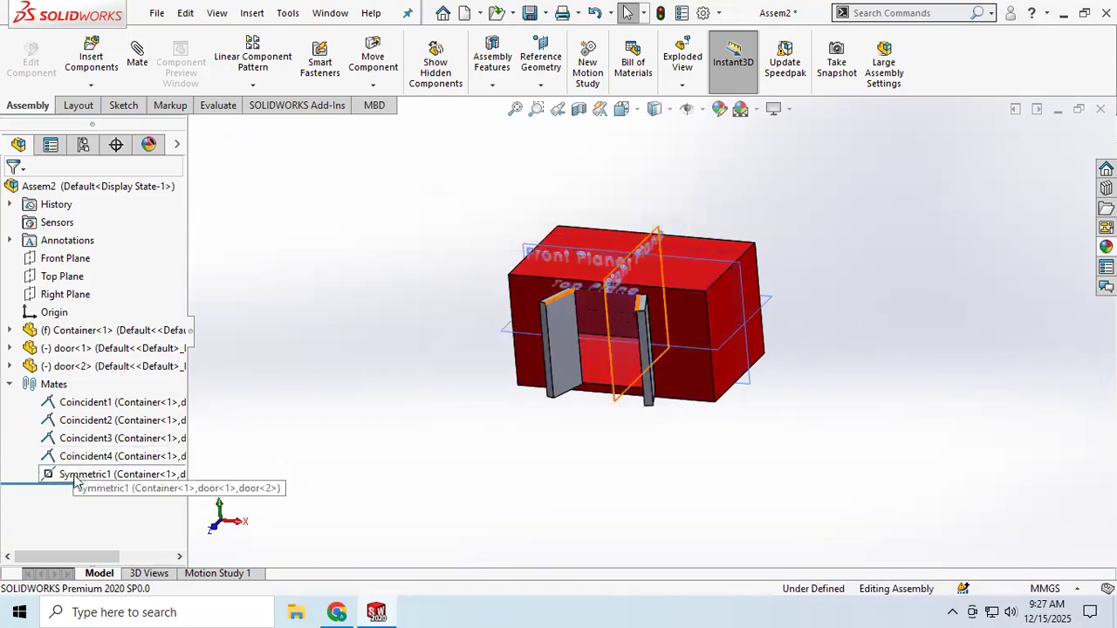
pyautogui.rightClick(75, 479)
pyautogui.click(150, 373)
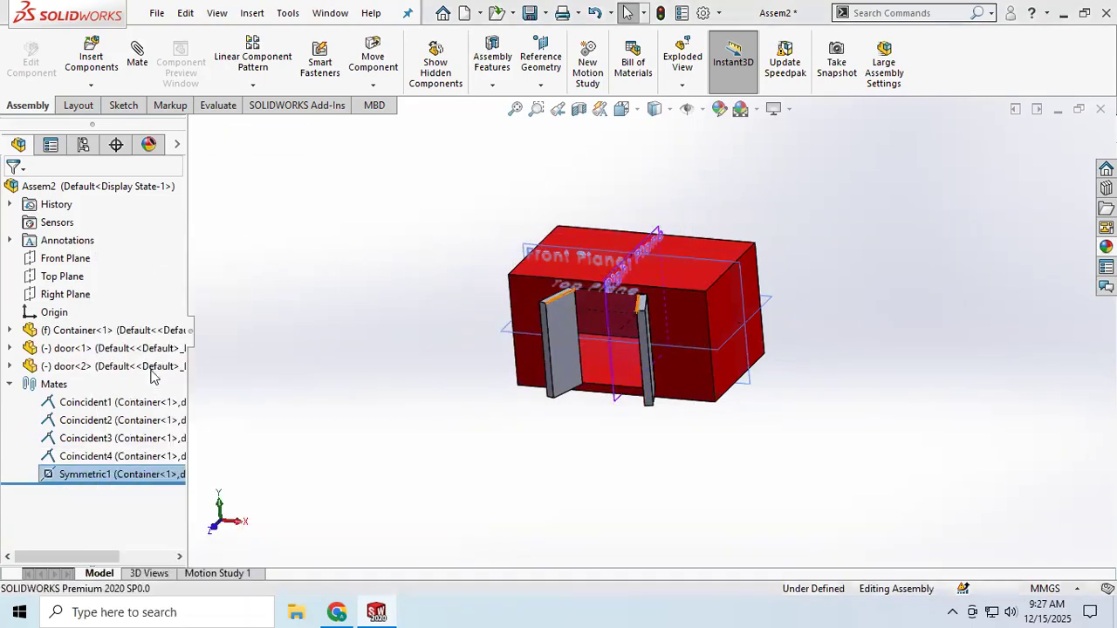
pyautogui.press('Return')
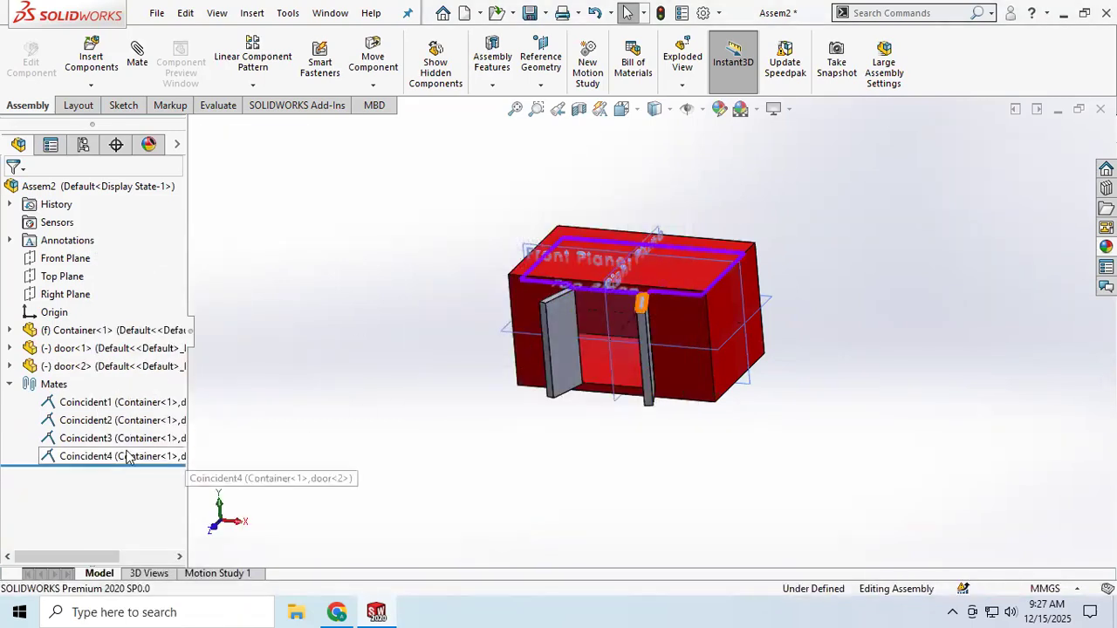
# Delete the two coincident mates that attach the second door to the container.
pyautogui.rightClick(126, 456)
pyautogui.click(158, 373)
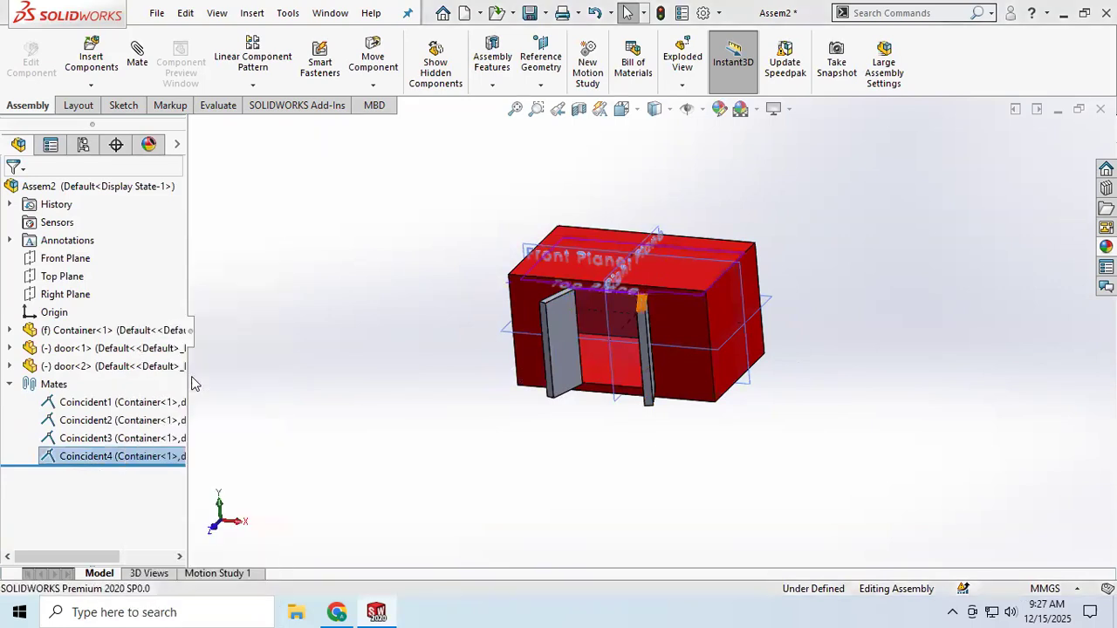
pyautogui.press('Return')
pyautogui.click(131, 438)
pyautogui.rightClick(136, 438)
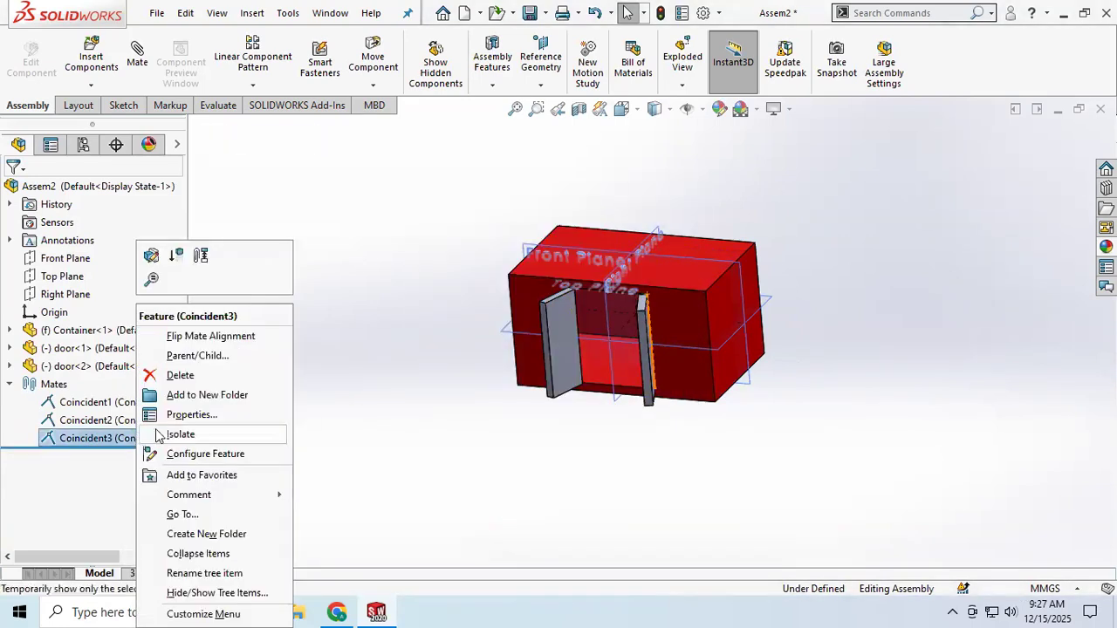
pyautogui.click(215, 375)
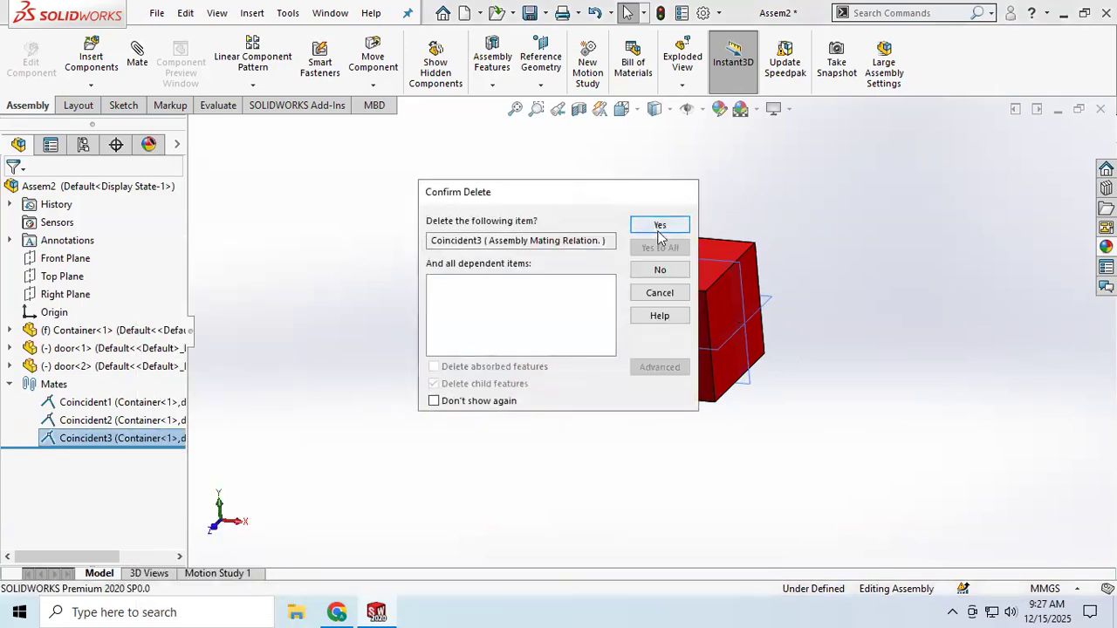
pyautogui.click(660, 226)
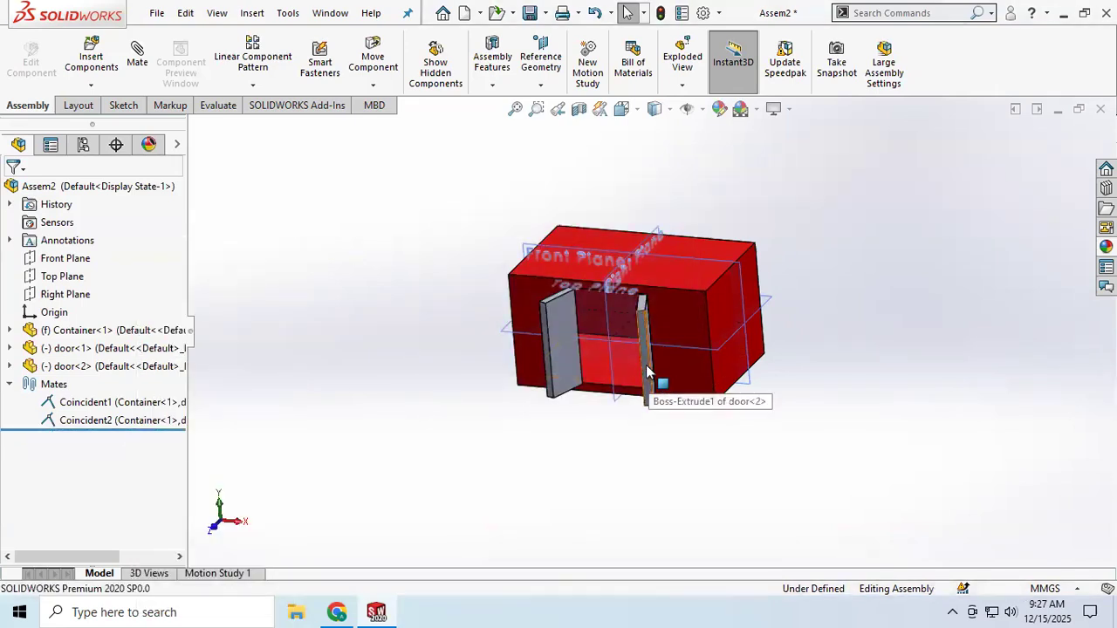
# Pull the second door away from the container and delete that component from the assembly.
pyautogui.moveTo(647, 370); pyautogui.dragTo(825, 417)
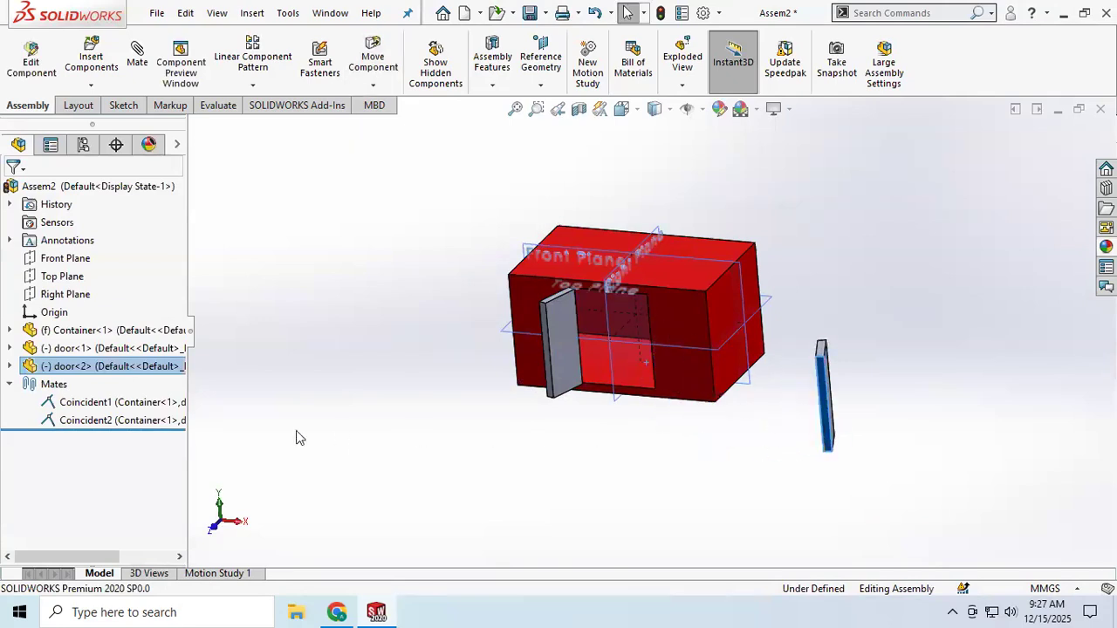
pyautogui.click(226, 384)
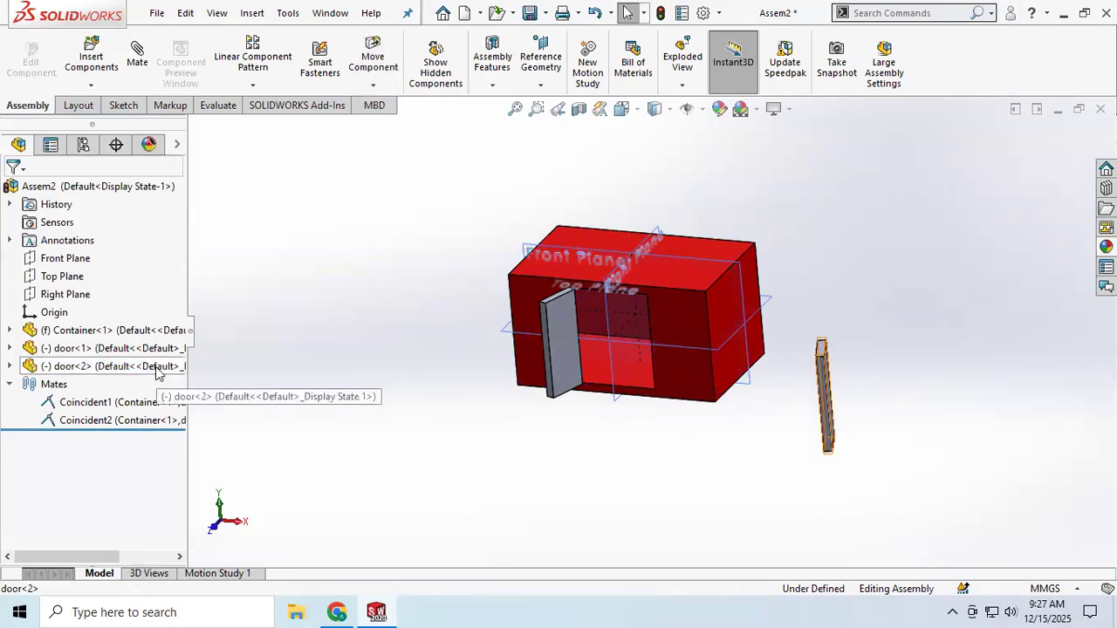
pyautogui.click(156, 367)
pyautogui.press('Delete')
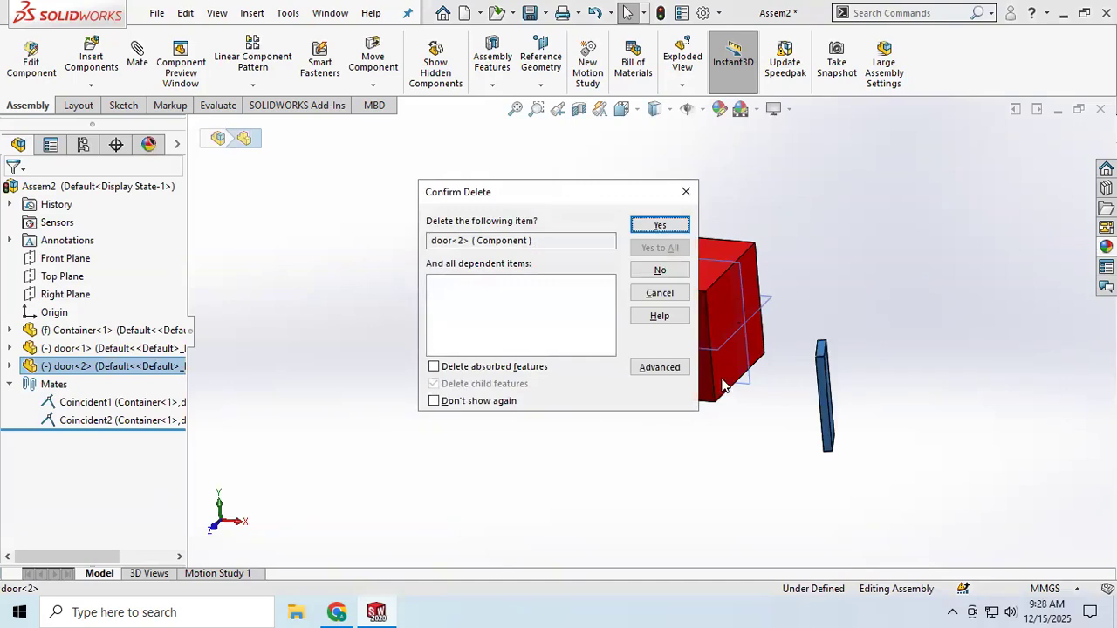
pyautogui.click(656, 228)
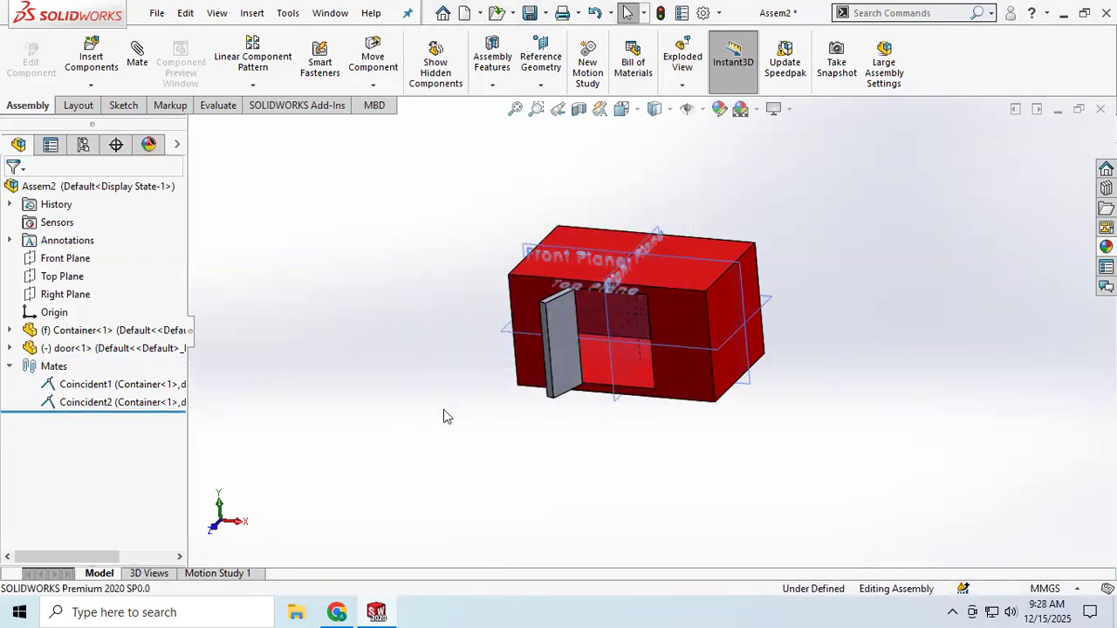
# Mirror the remaining door about the container's Right Plane with Mirror Components.
pyautogui.moveTo(557, 465); pyautogui.dragTo(539, 445, button='middle')
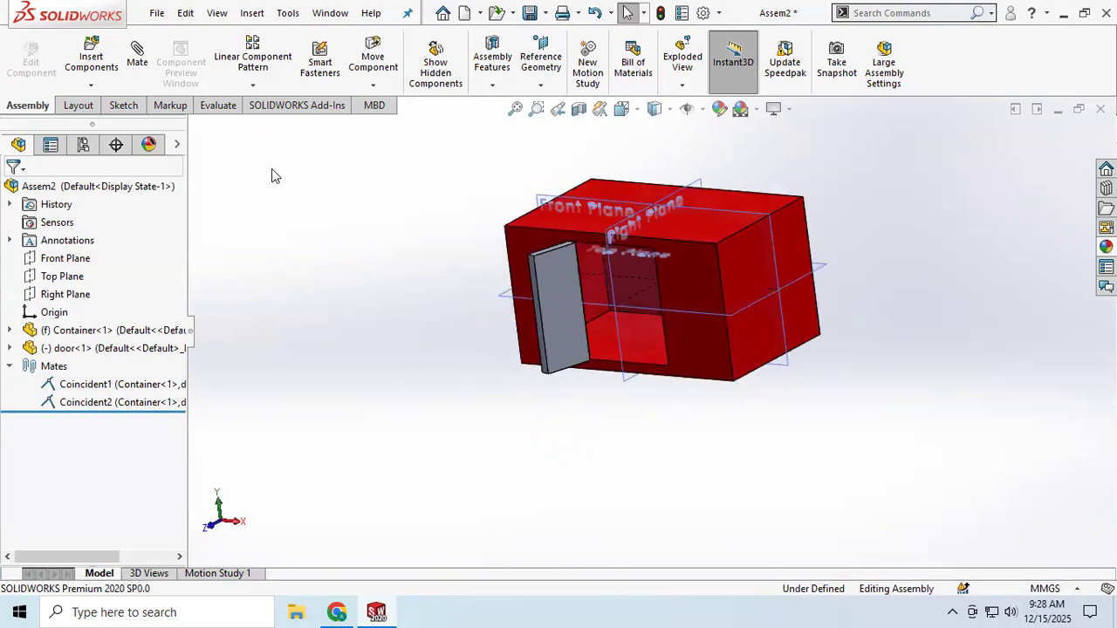
pyautogui.click(245, 87)
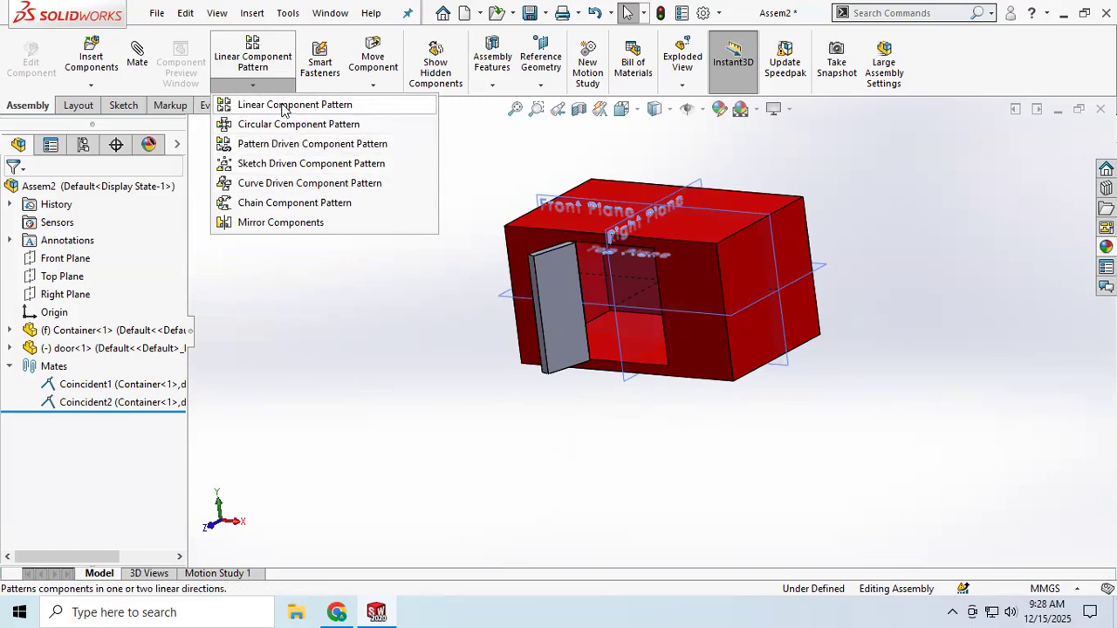
pyautogui.click(291, 225)
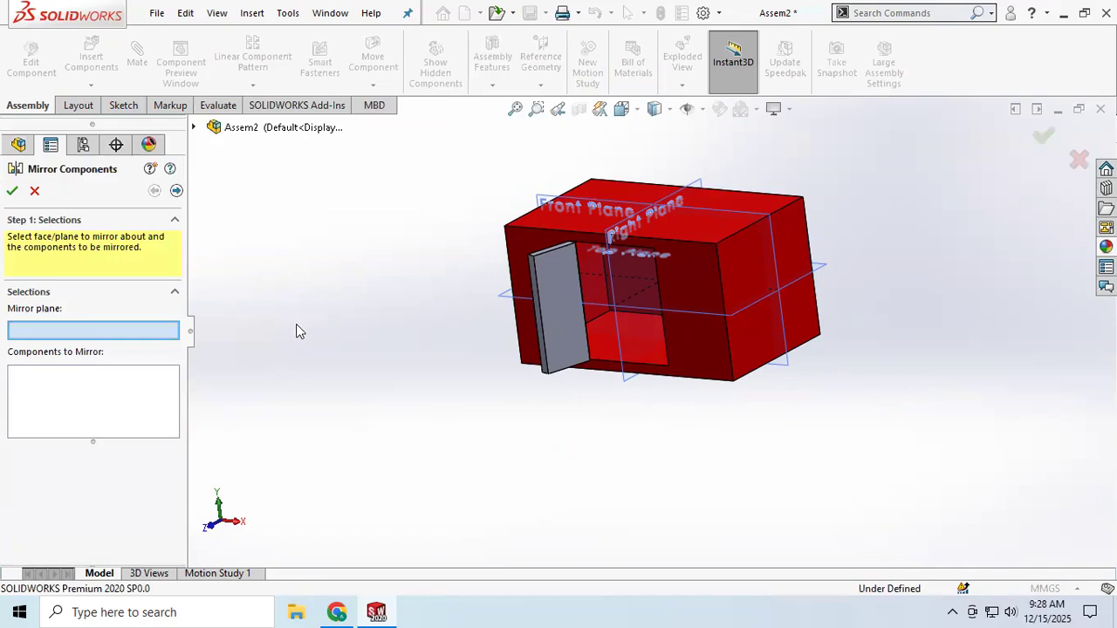
pyautogui.click(621, 353)
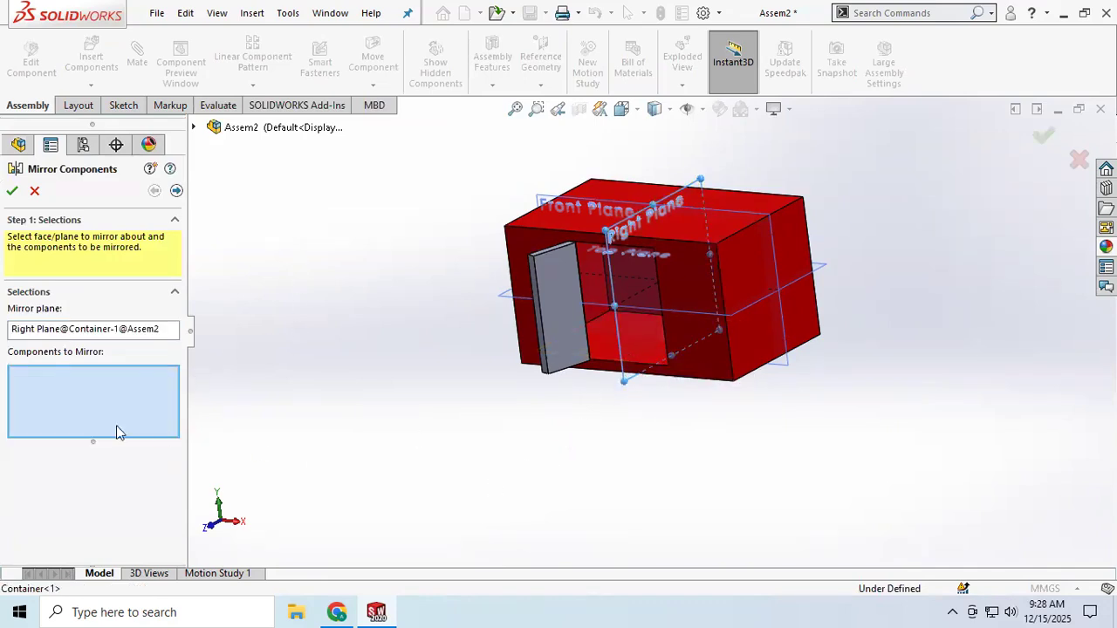
pyautogui.click(550, 312)
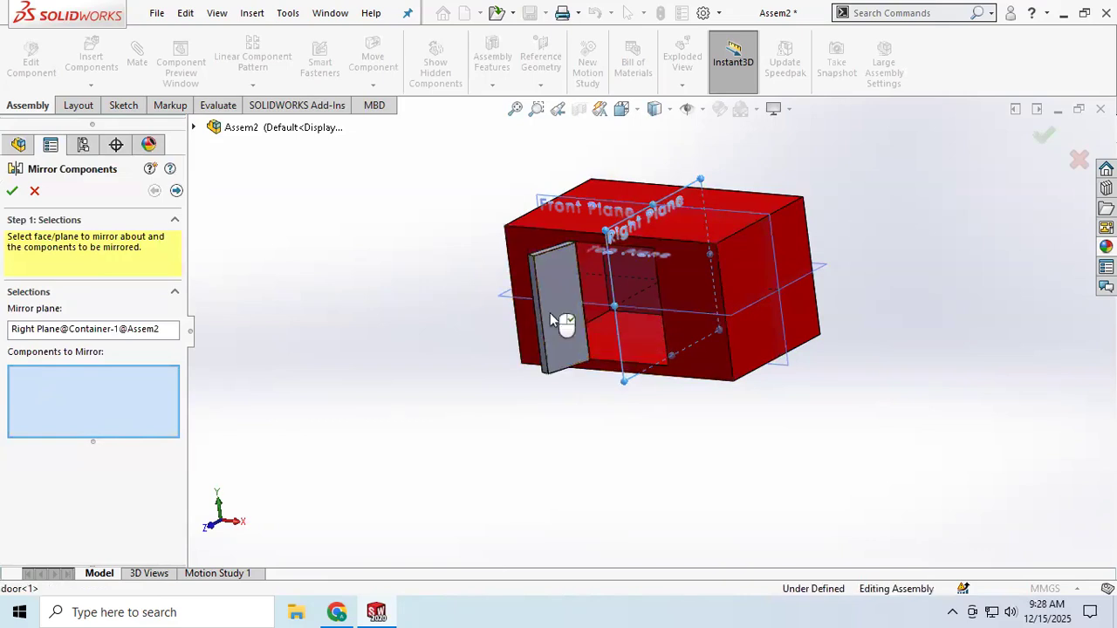
pyautogui.click(10, 194)
# Swing the original door on its hinge to test how the mirrored door follows it.
pyautogui.moveTo(516, 381); pyautogui.dragTo(577, 358, button='middle')
pyautogui.moveTo(568, 367); pyautogui.dragTo(600, 362)
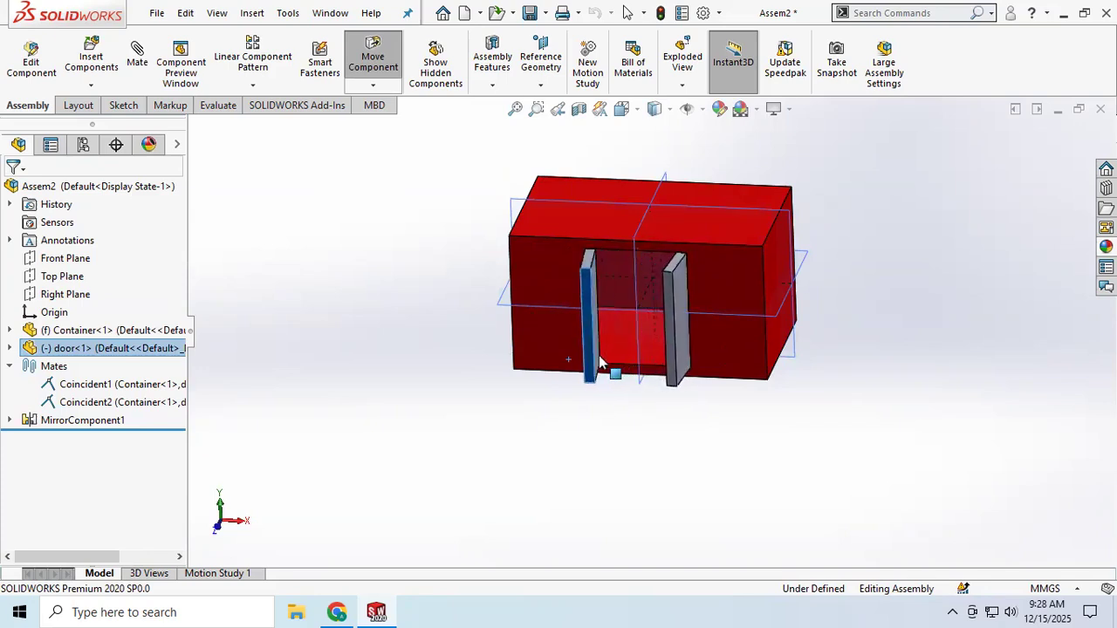
pyautogui.scroll(-2, 709, 399)
pyautogui.scroll(3, 711, 382)
pyautogui.scroll(-2, 683, 240)
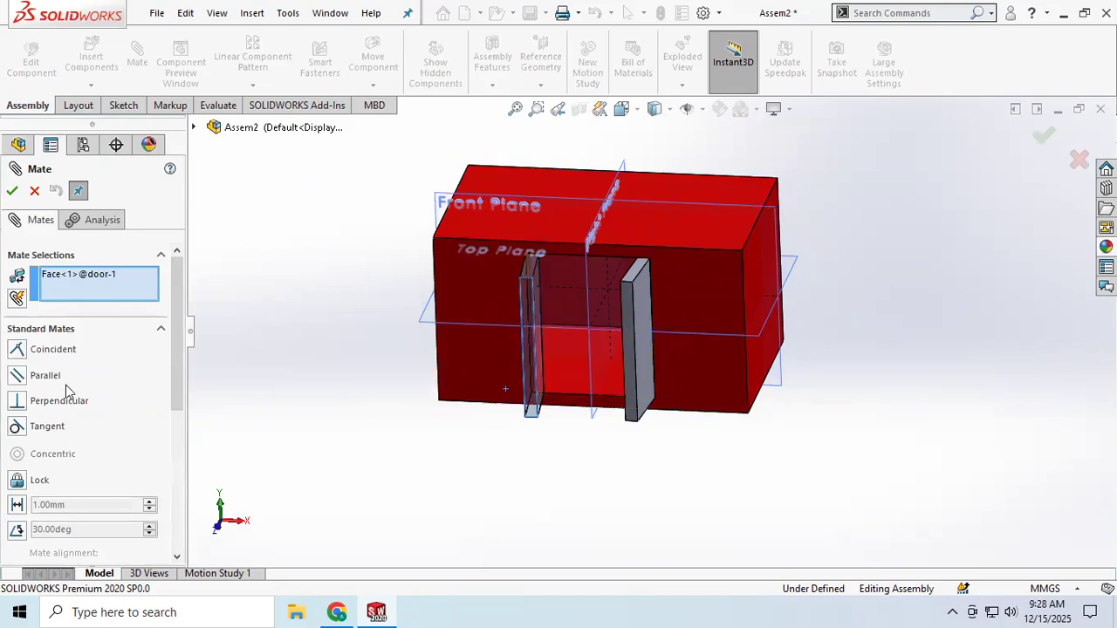
# Choose the standard Angle mate type in the Mate command, with the first door's face selected.
pyautogui.scroll(-5, 70, 394)
pyautogui.click(161, 315)
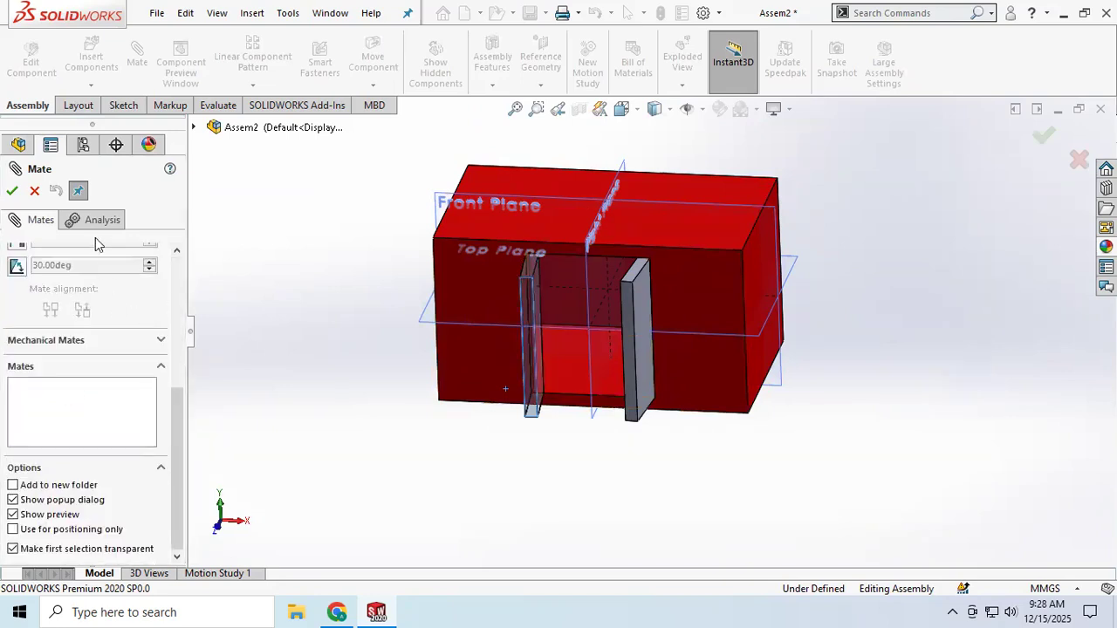
pyautogui.scroll(5, 94, 319)
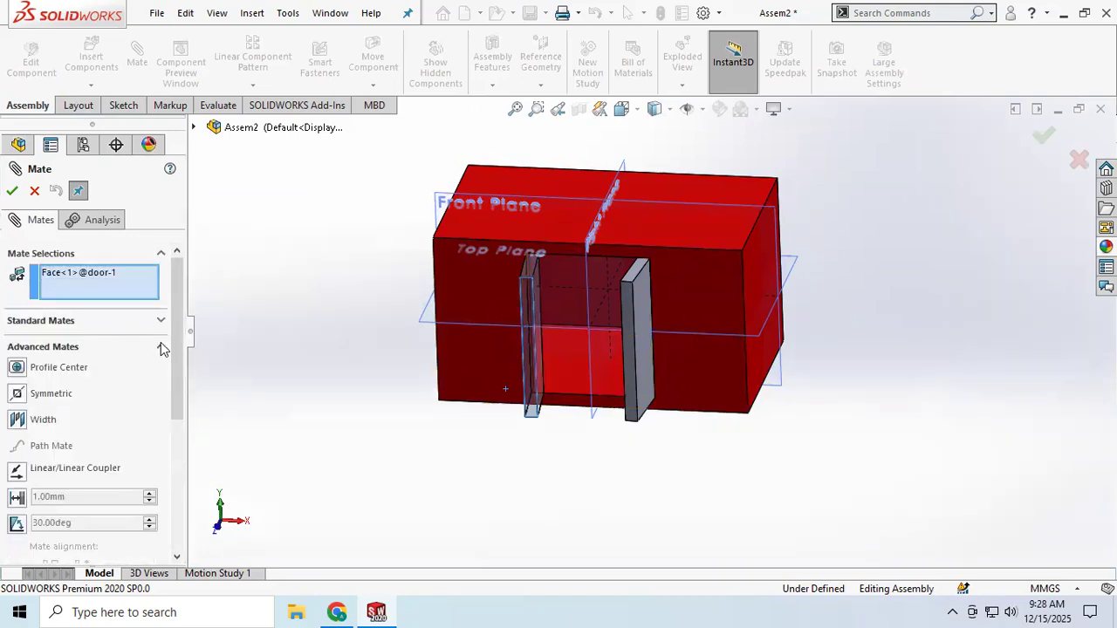
pyautogui.click(161, 347)
pyautogui.click(160, 323)
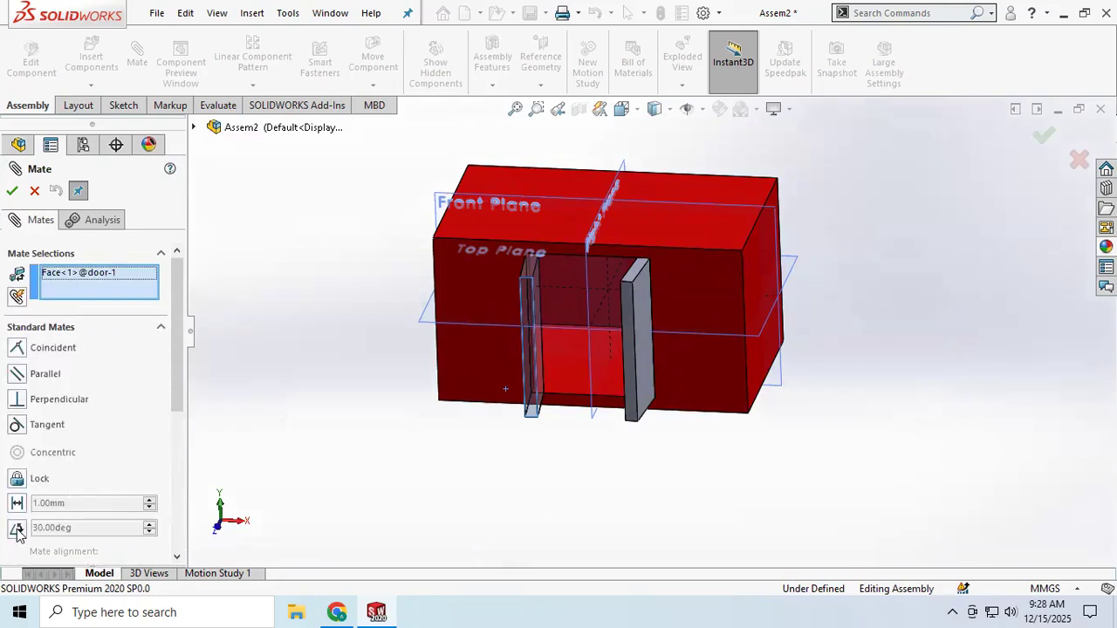
pyautogui.scroll(-5, 98, 449)
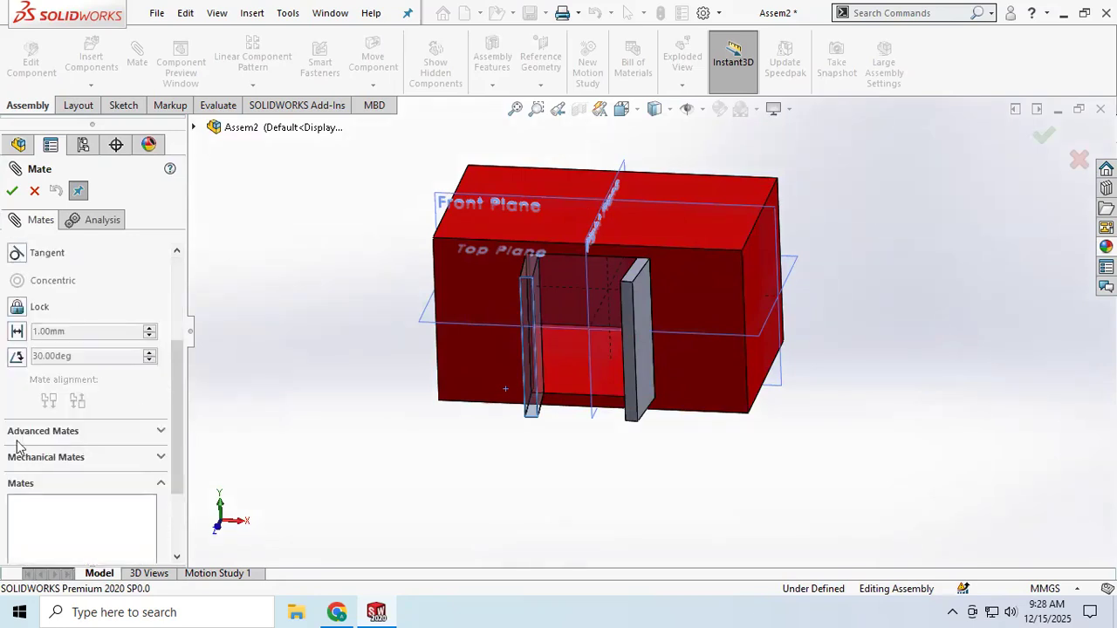
pyautogui.click(18, 357)
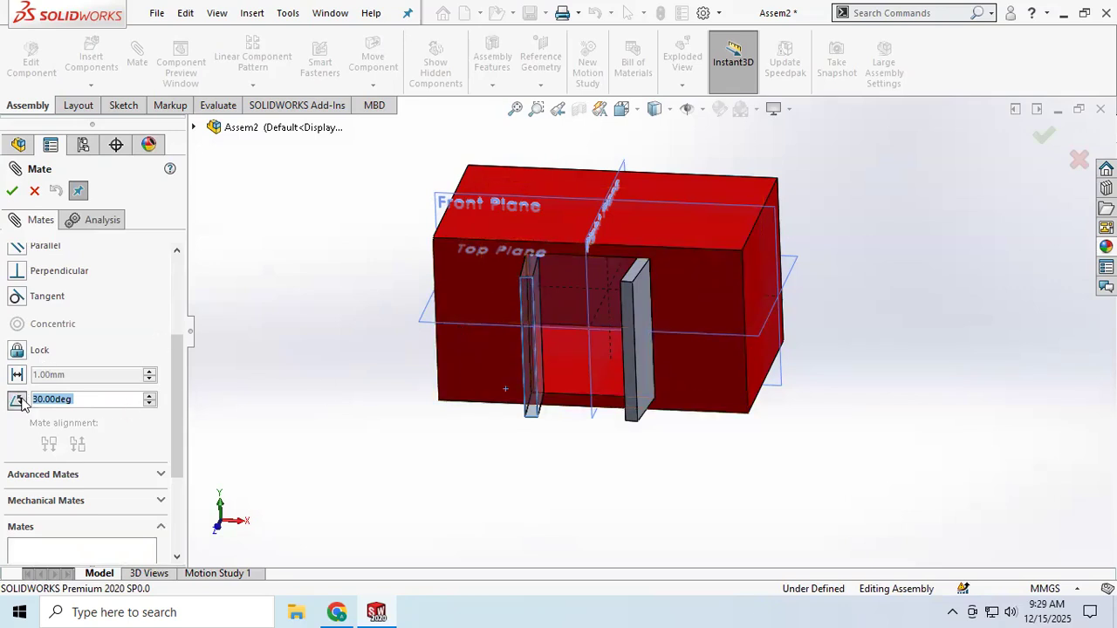
# Clear the first door's face from the mate selections.
pyautogui.scroll(3, 142, 308)
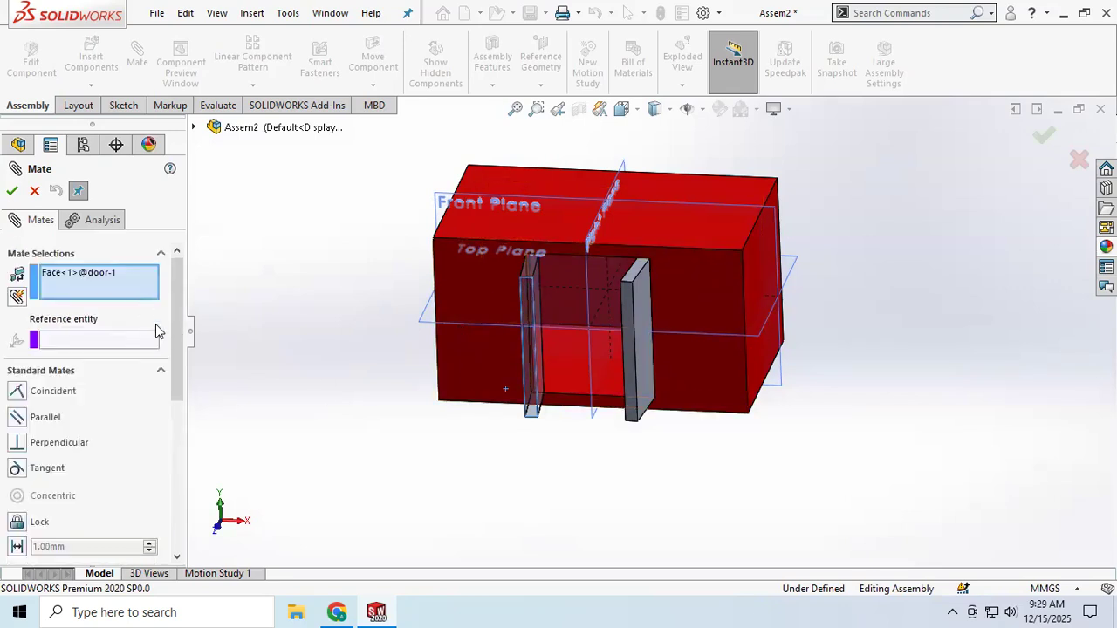
pyautogui.click(98, 276)
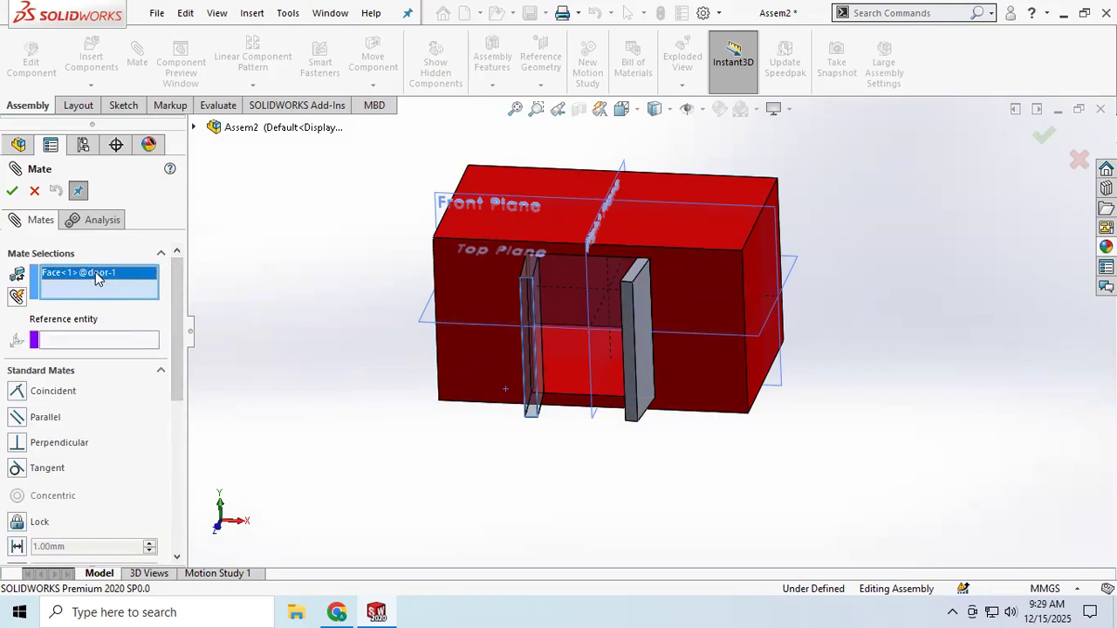
pyautogui.rightClick(96, 276)
pyautogui.click(132, 302)
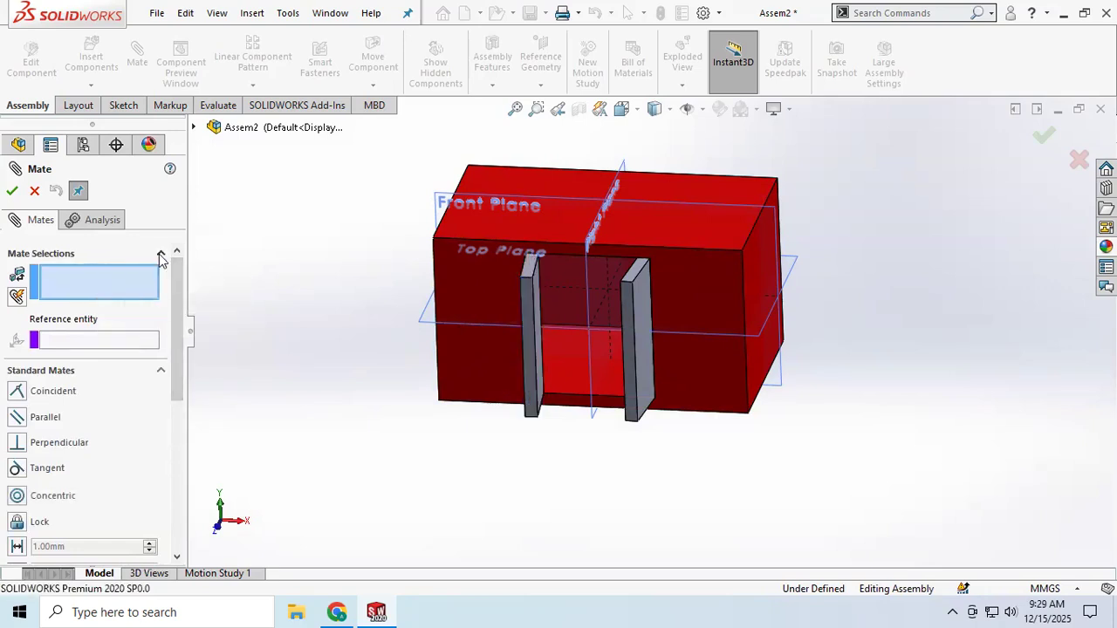
# Switch the angle mate to the advanced limit angle type with maximum and minimum values.
pyautogui.click(161, 254)
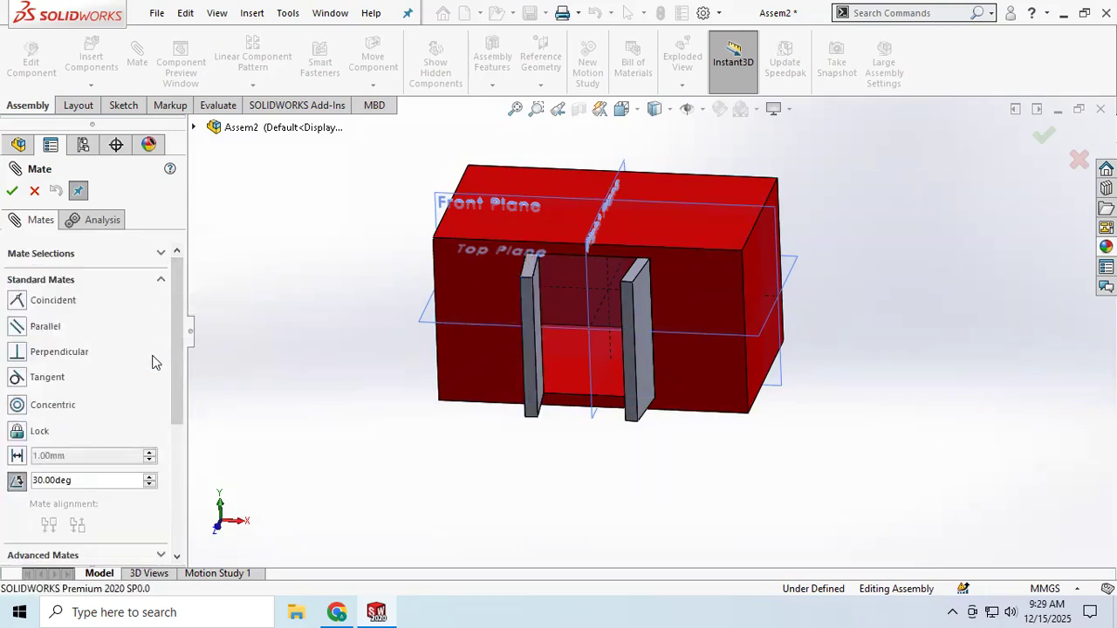
pyautogui.click(162, 282)
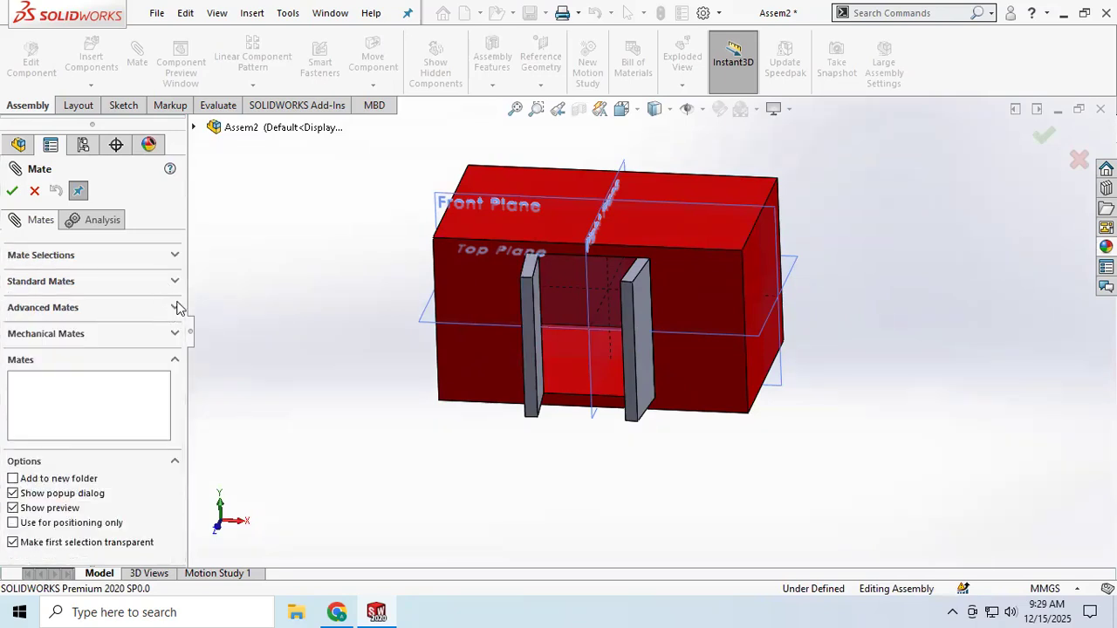
pyautogui.click(175, 308)
pyautogui.scroll(-3, 103, 391)
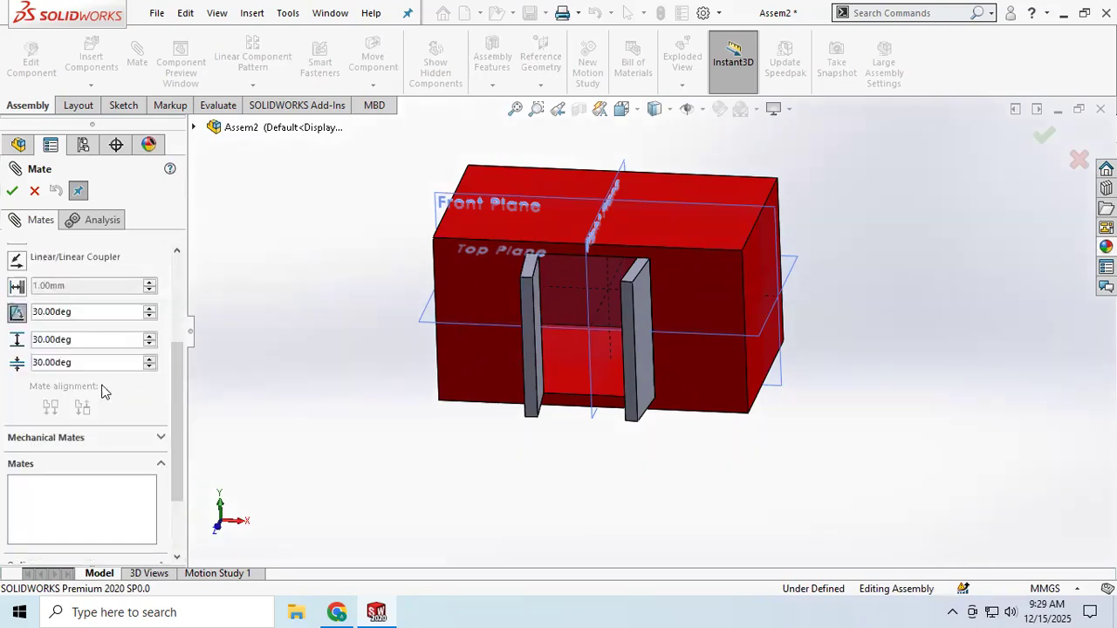
pyautogui.scroll(1, 85, 364)
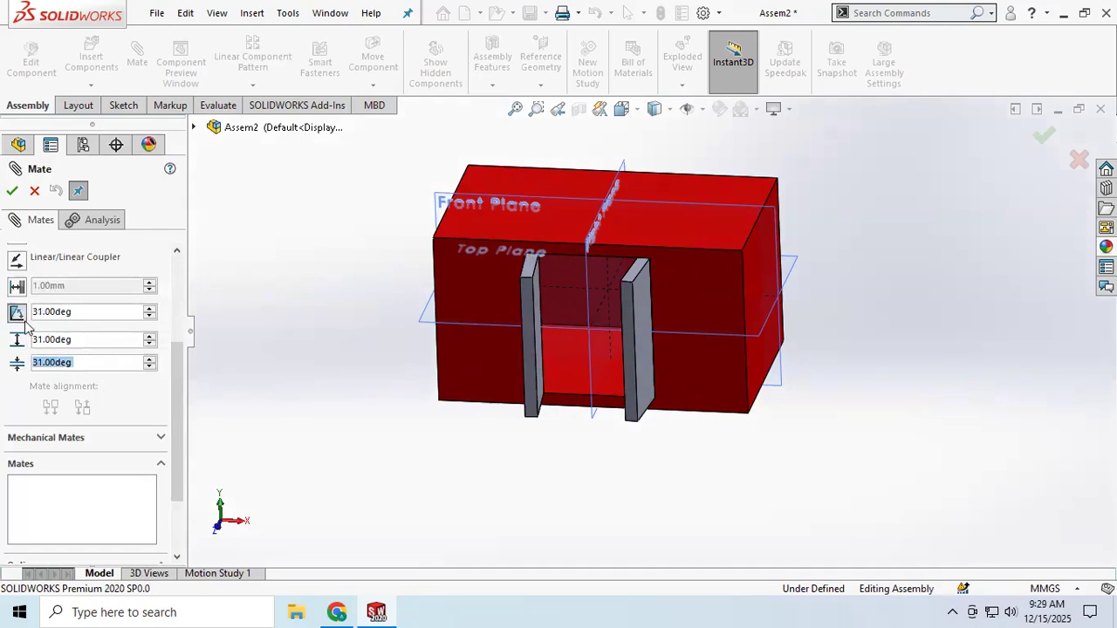
# Set the limit angle mate's maximum to 150° and its minimum to 0°.
pyautogui.click(88, 341)
pyautogui.moveTo(88, 341); pyautogui.dragTo(26, 345)
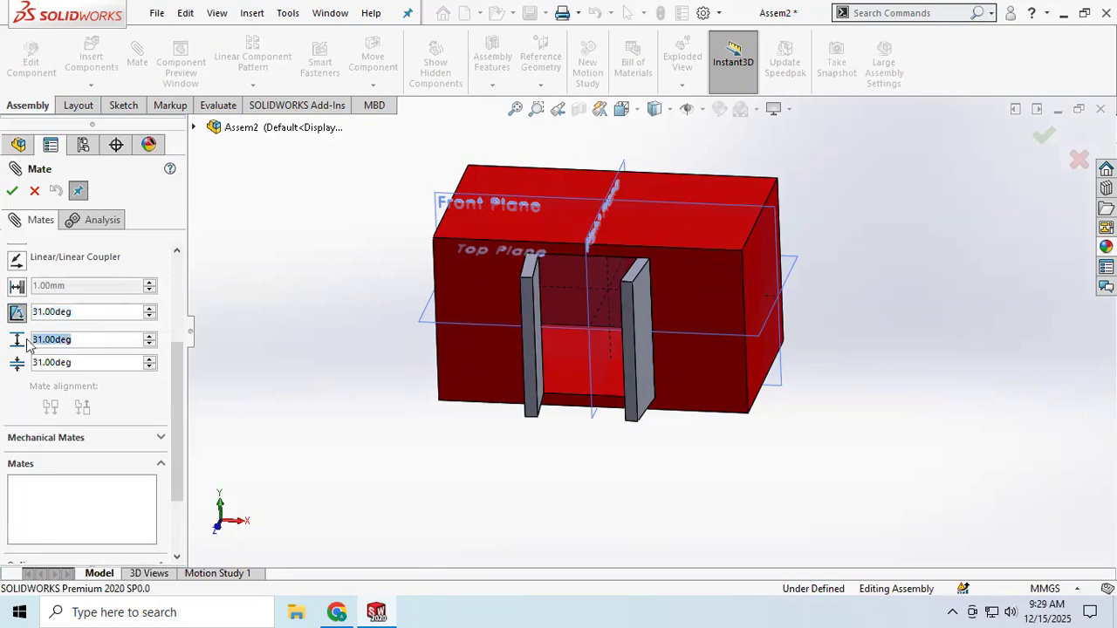
pyautogui.write('150')
pyautogui.press('Return')
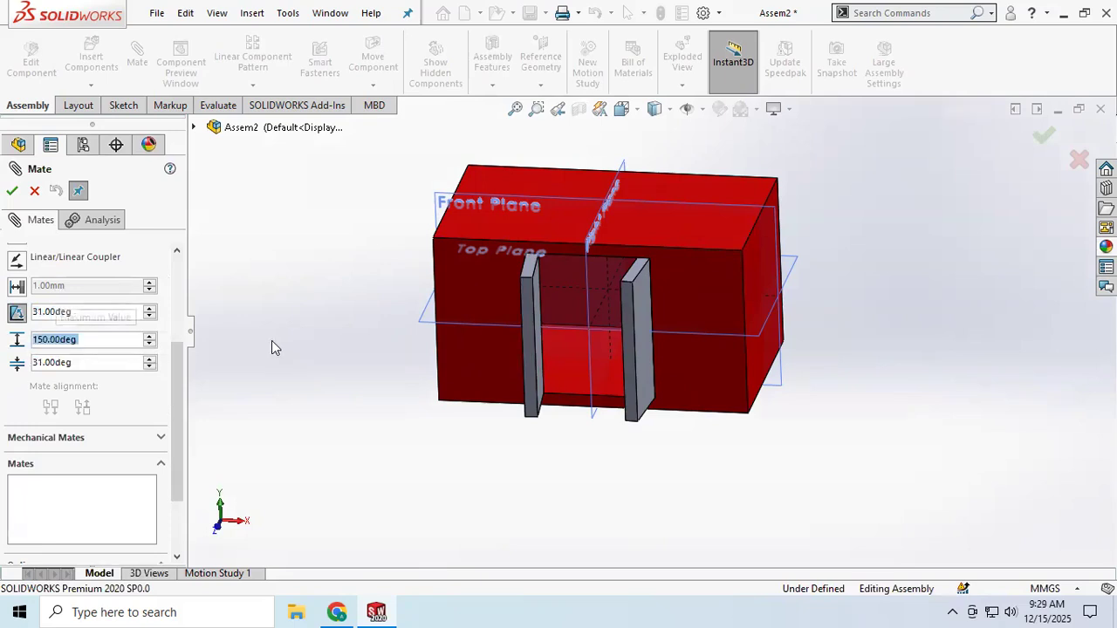
pyautogui.click(105, 362)
pyautogui.moveTo(105, 361); pyautogui.dragTo(15, 361)
pyautogui.write('0')
pyautogui.press('Return')
pyautogui.scroll(5, 84, 287)
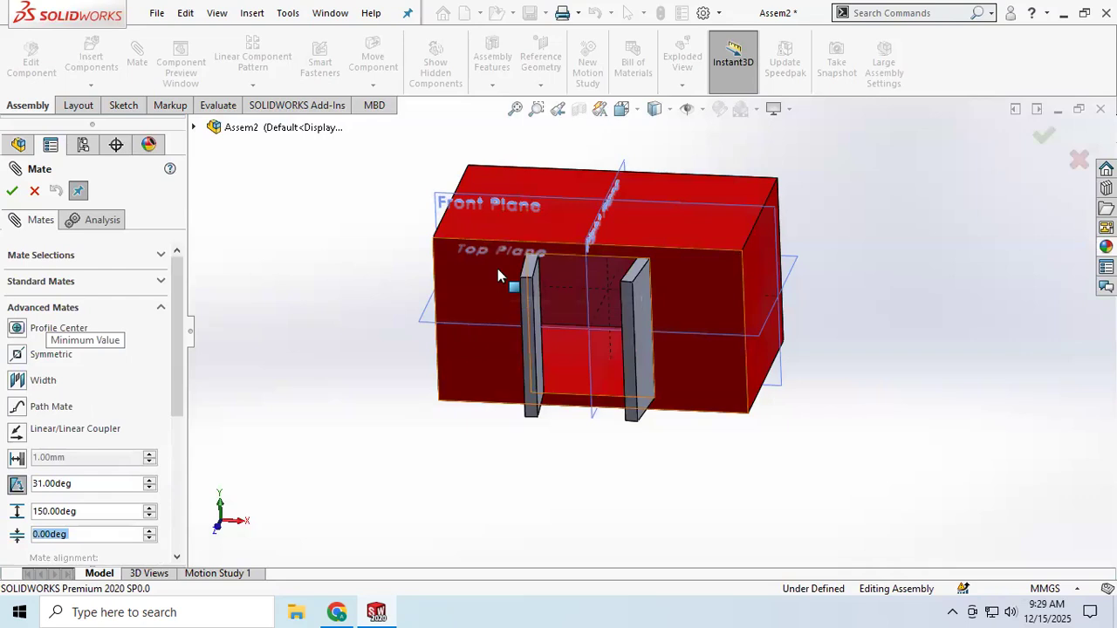
pyautogui.scroll(-5, 168, 378)
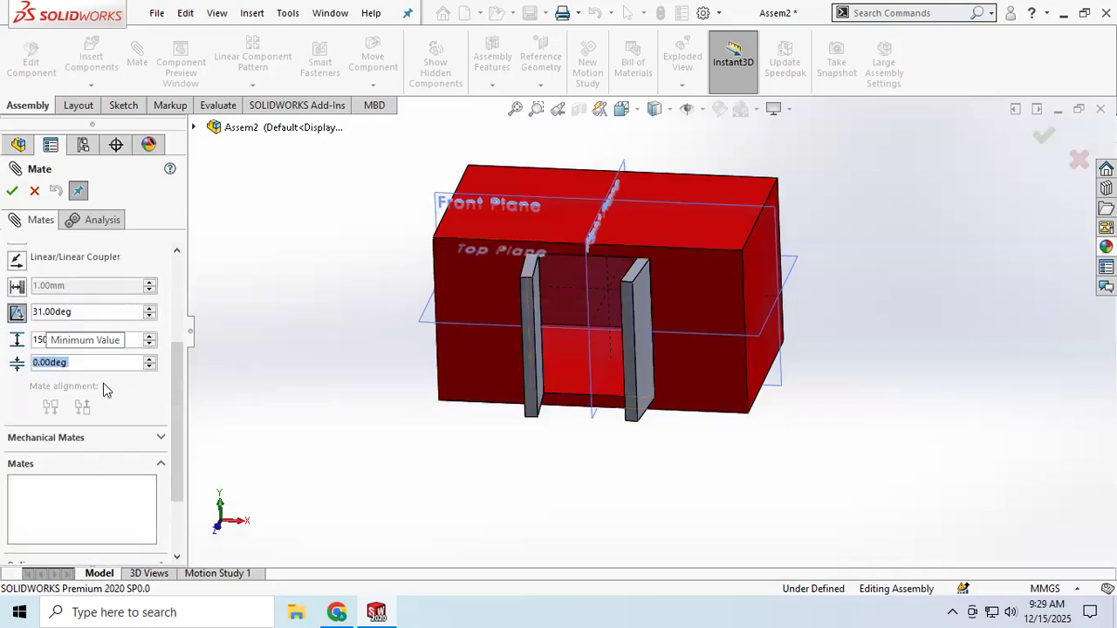
pyautogui.click(12, 315)
pyautogui.scroll(5, 97, 306)
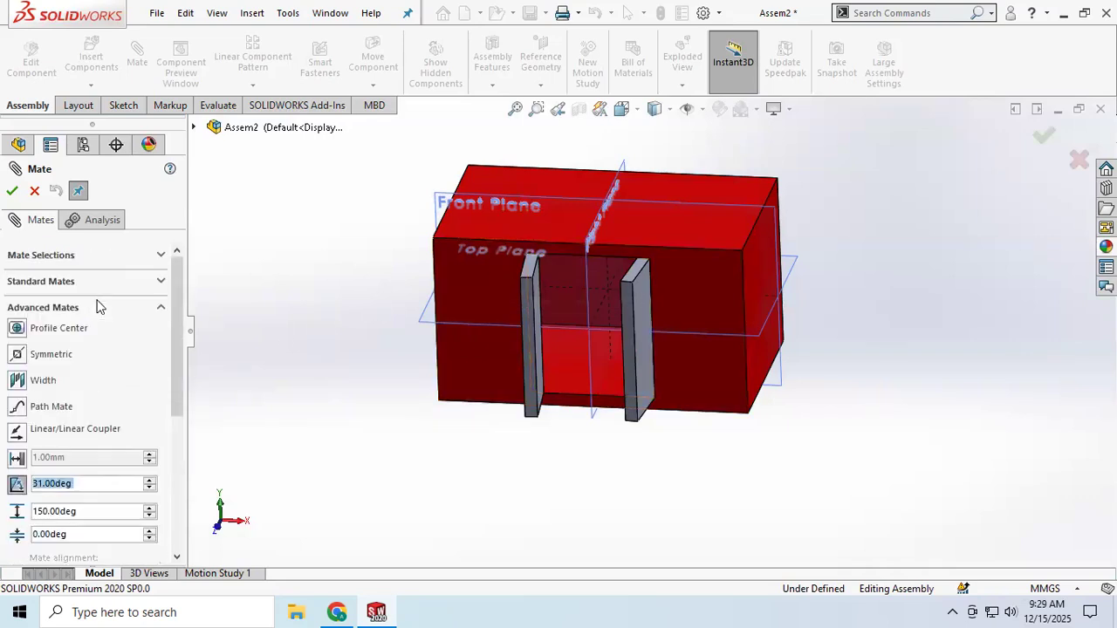
# Try a 60° limit angle mate between the container's front face and the adjacent door's face.
pyautogui.click(484, 290)
pyautogui.moveTo(548, 361); pyautogui.dragTo(591, 434, button='middle')
pyautogui.click(498, 345)
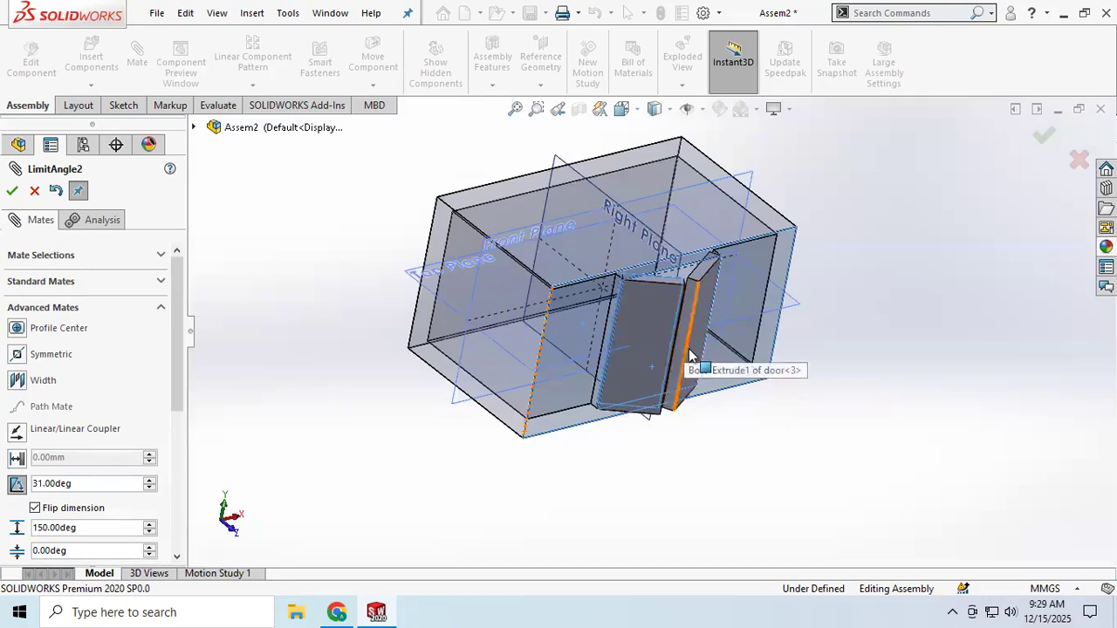
pyautogui.scroll(-2, 252, 398)
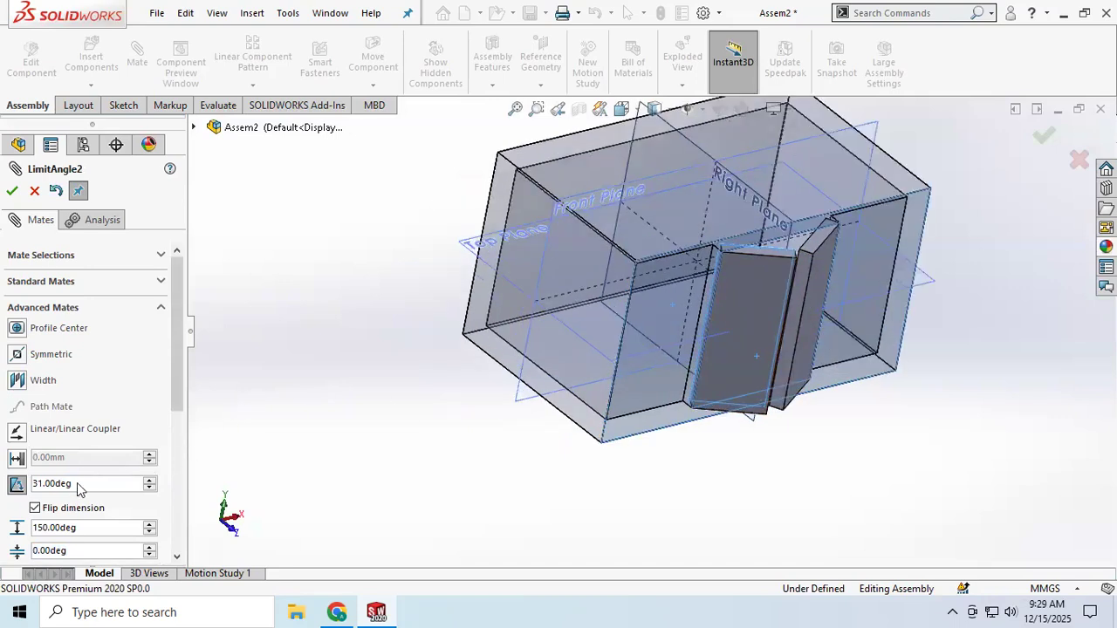
pyautogui.doubleClick(77, 486)
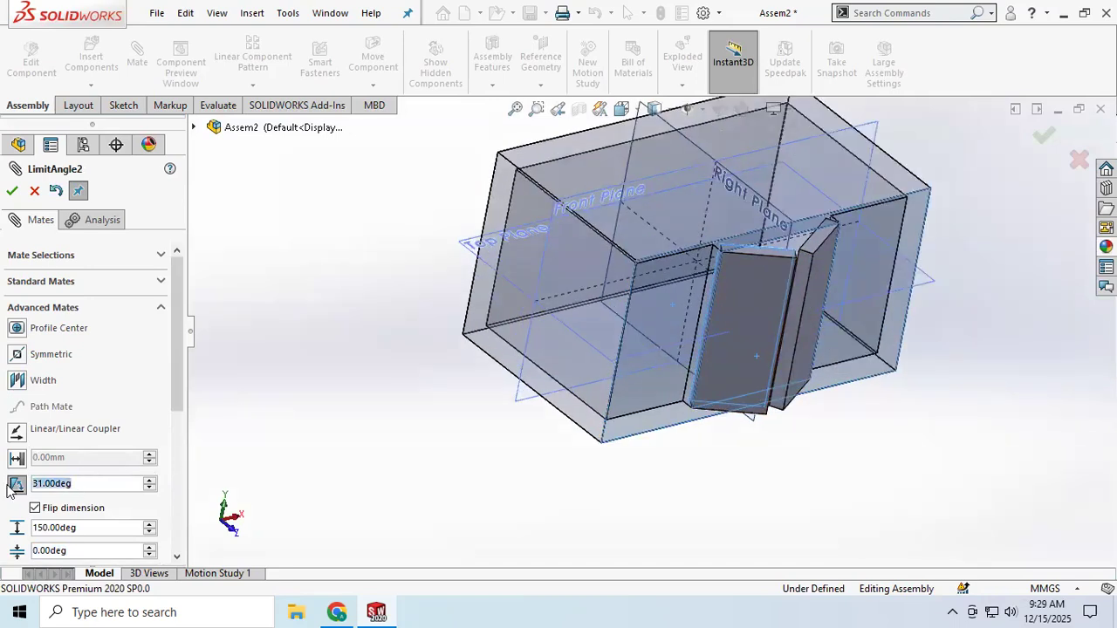
pyautogui.write('60')
pyautogui.press('Return')
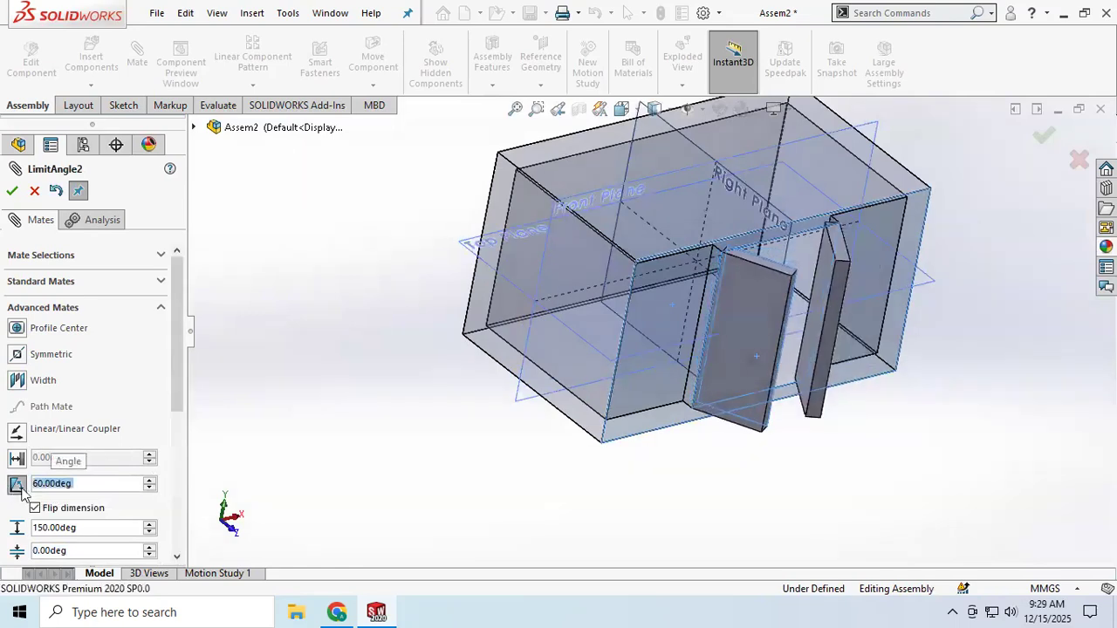
pyautogui.click(811, 334)
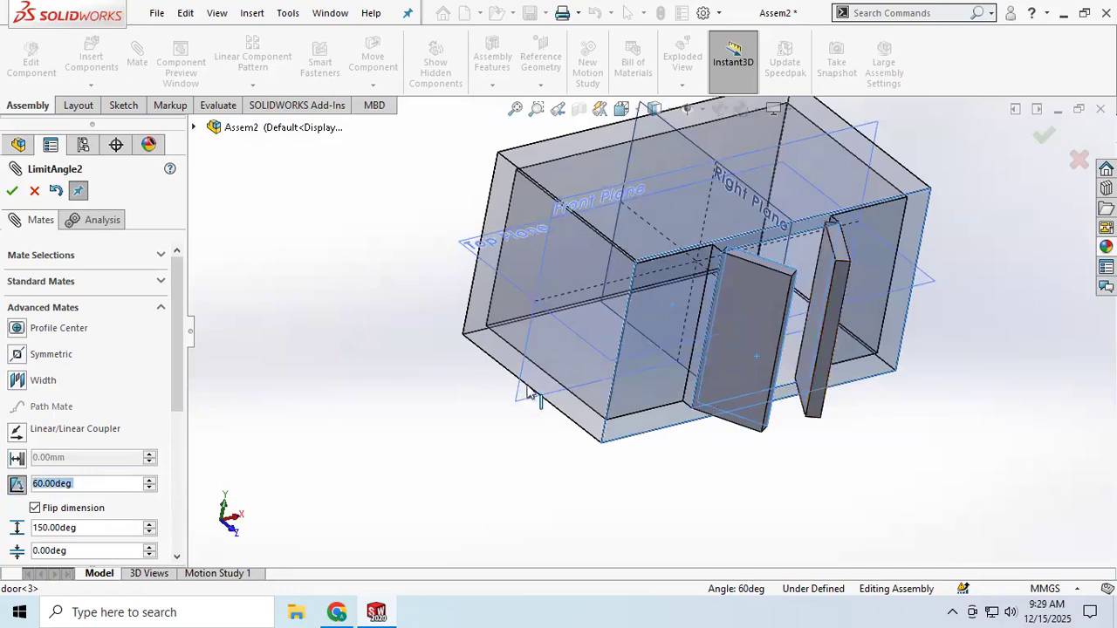
pyautogui.click(34, 192)
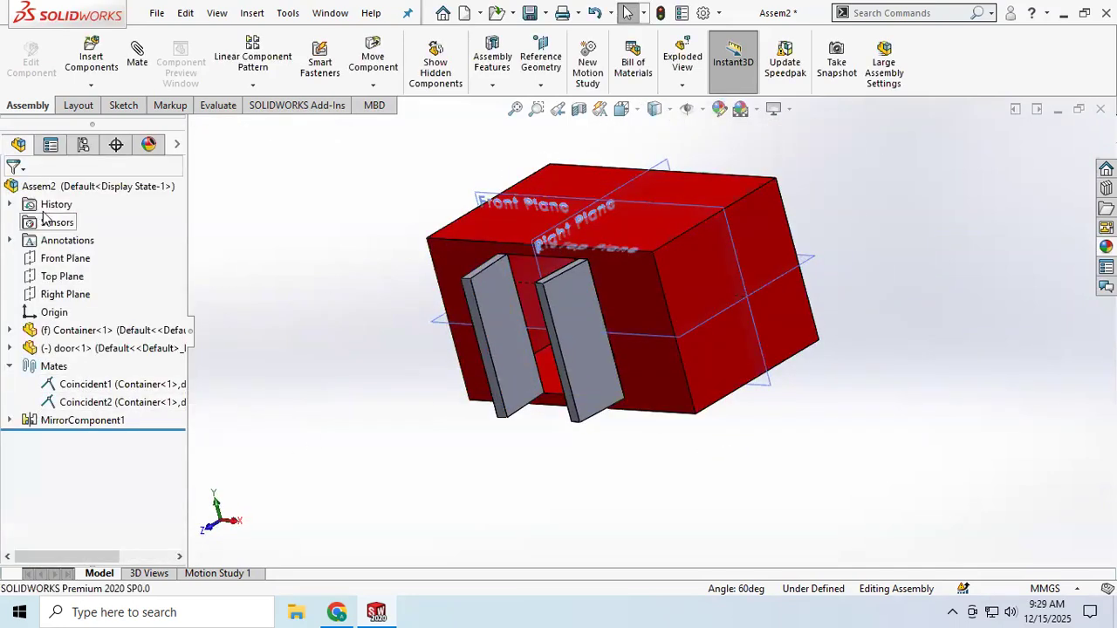
# Start a new advanced limit angle mate and set its angle to 60°.
pyautogui.click(137, 52)
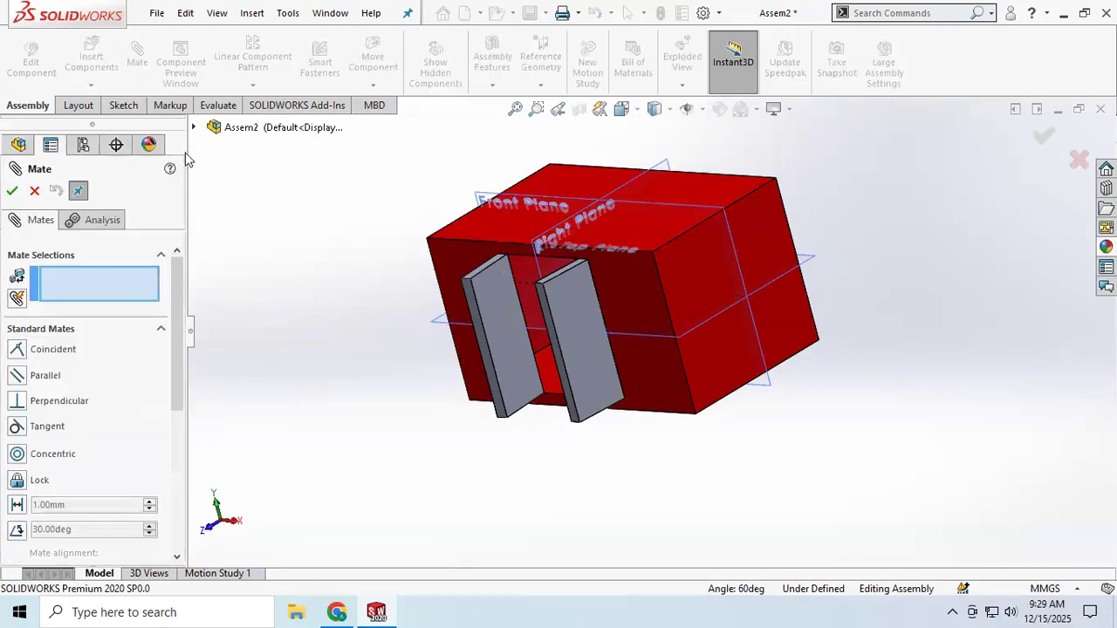
pyautogui.click(162, 330)
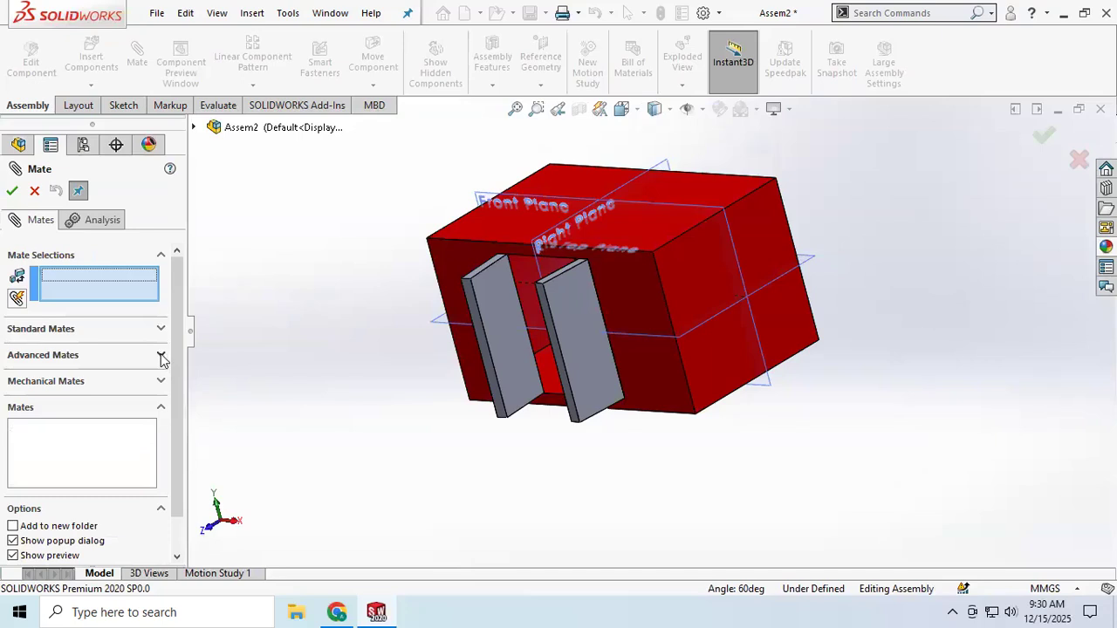
pyautogui.click(161, 356)
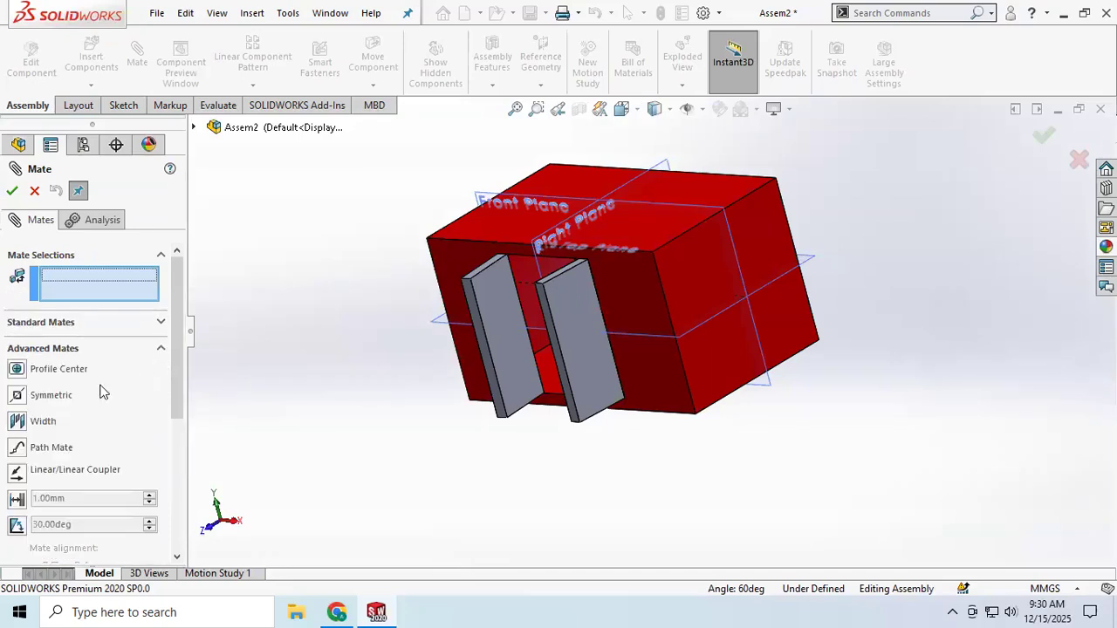
pyautogui.click(15, 526)
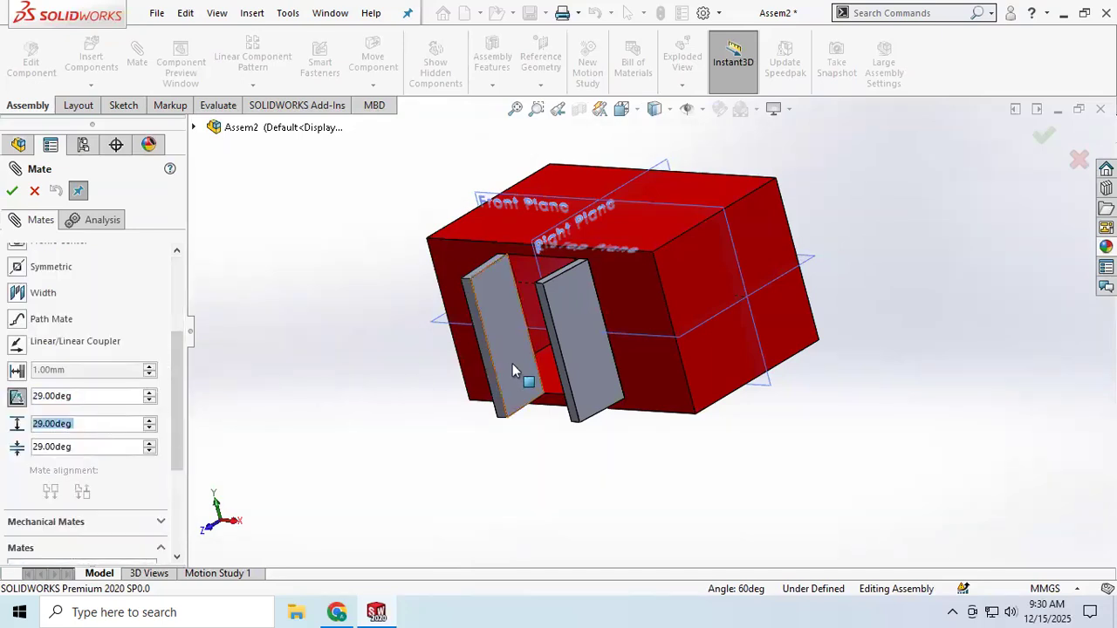
pyautogui.click(68, 396)
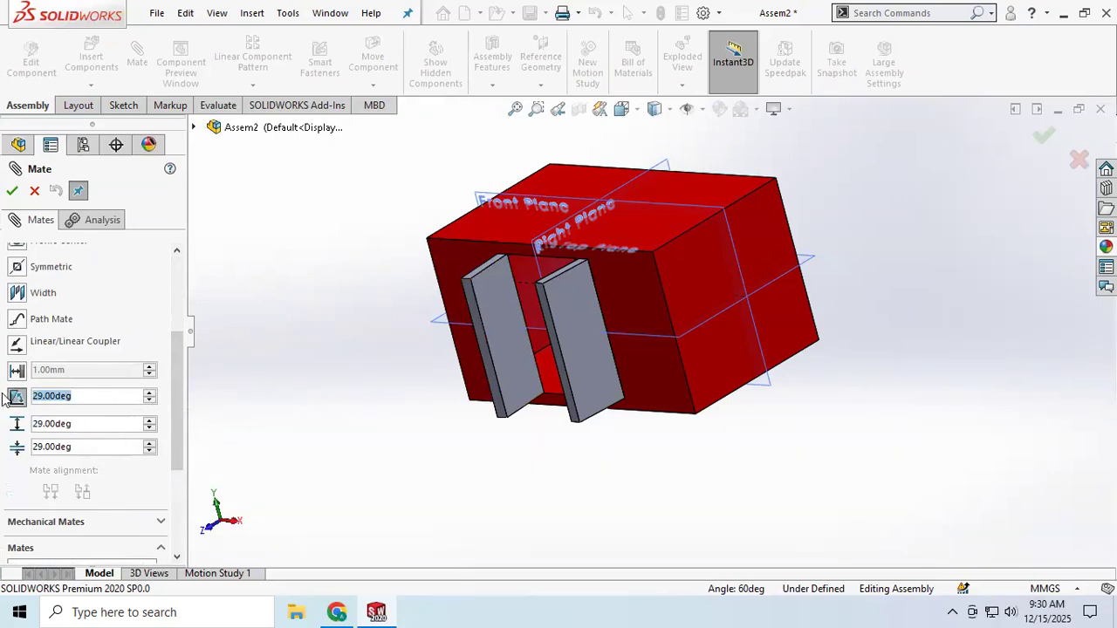
pyautogui.write('60')
pyautogui.press('Return')
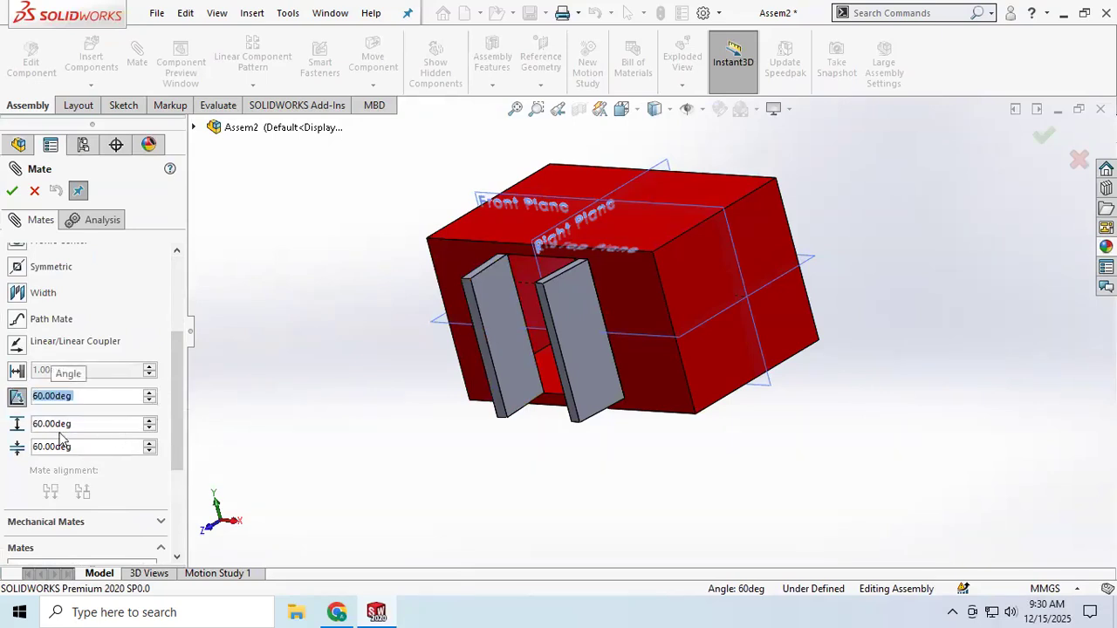
# Select the container's front face and the original door's outer face as the mate's two entities.
pyautogui.scroll(4, 70, 320)
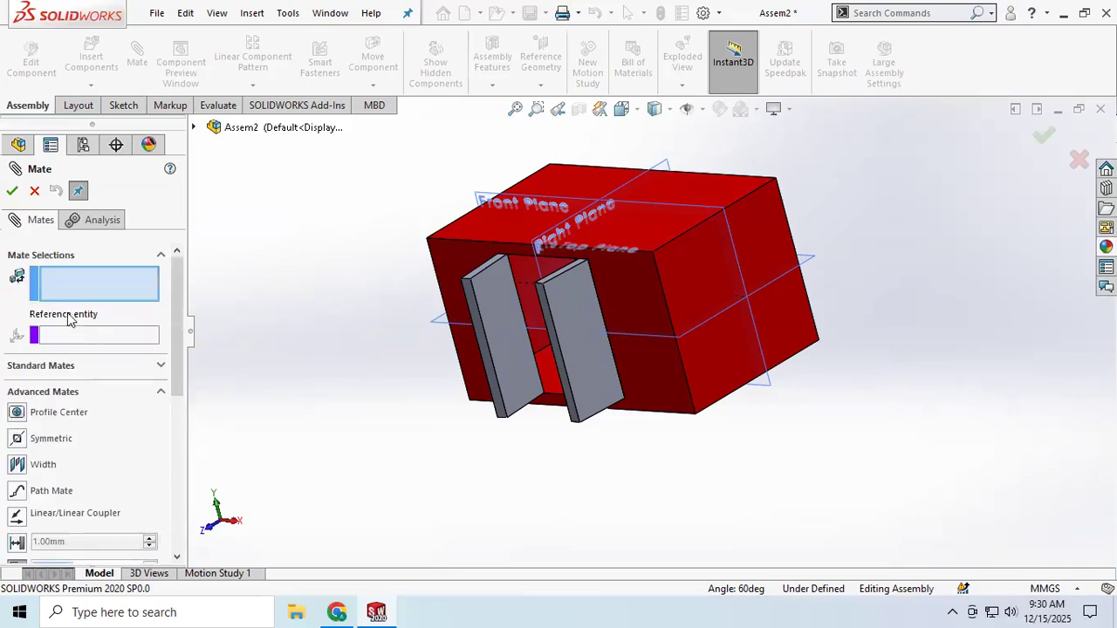
pyautogui.click(462, 260)
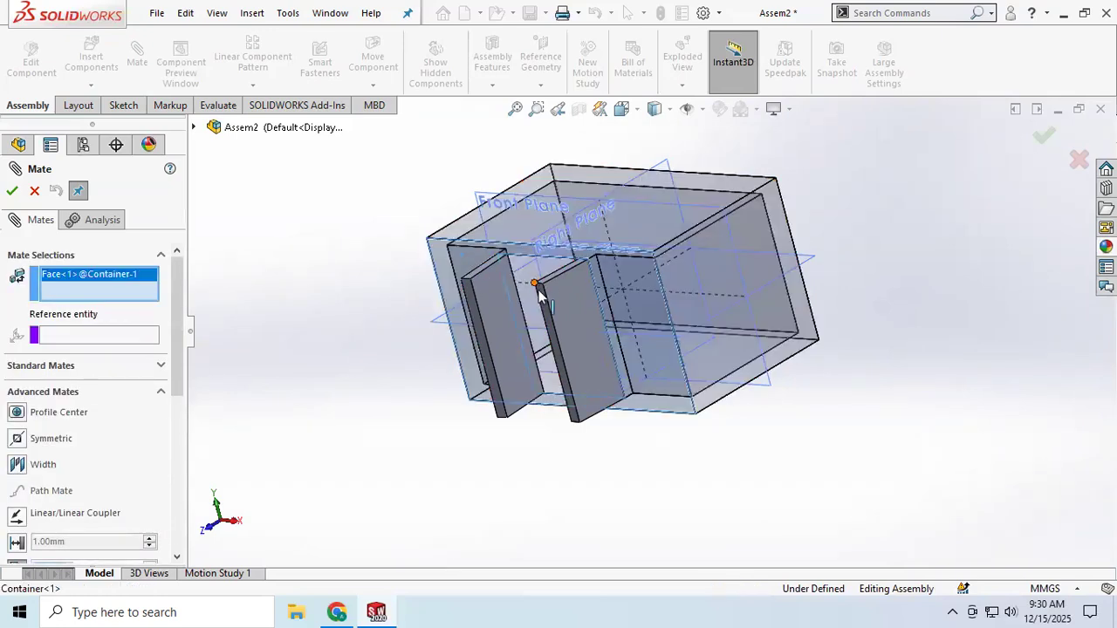
pyautogui.moveTo(499, 404); pyautogui.dragTo(611, 420, button='middle')
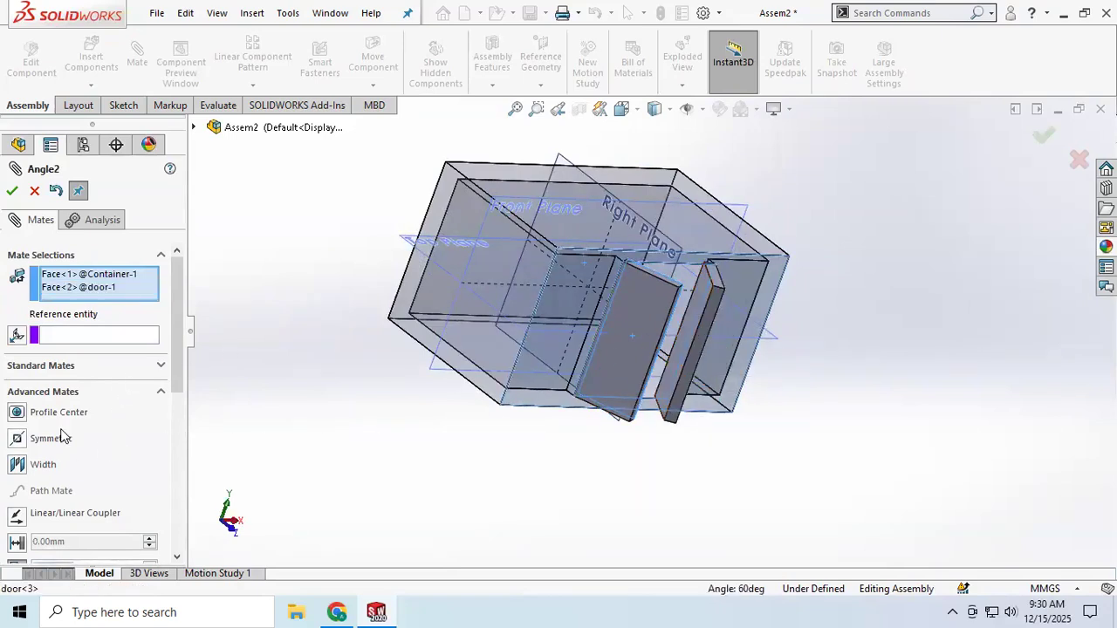
# Set the mate's maximum angle to 150° and minimum angle to 0°, and apply it.
pyautogui.scroll(-3, 66, 444)
pyautogui.click(88, 445)
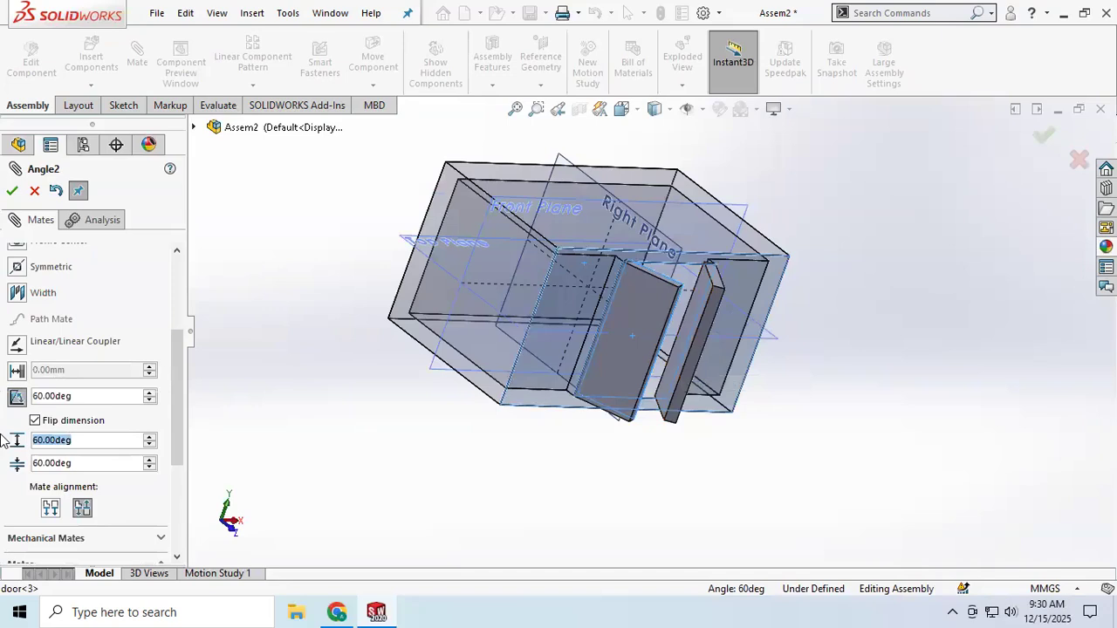
pyautogui.write('150')
pyautogui.press('Tab')
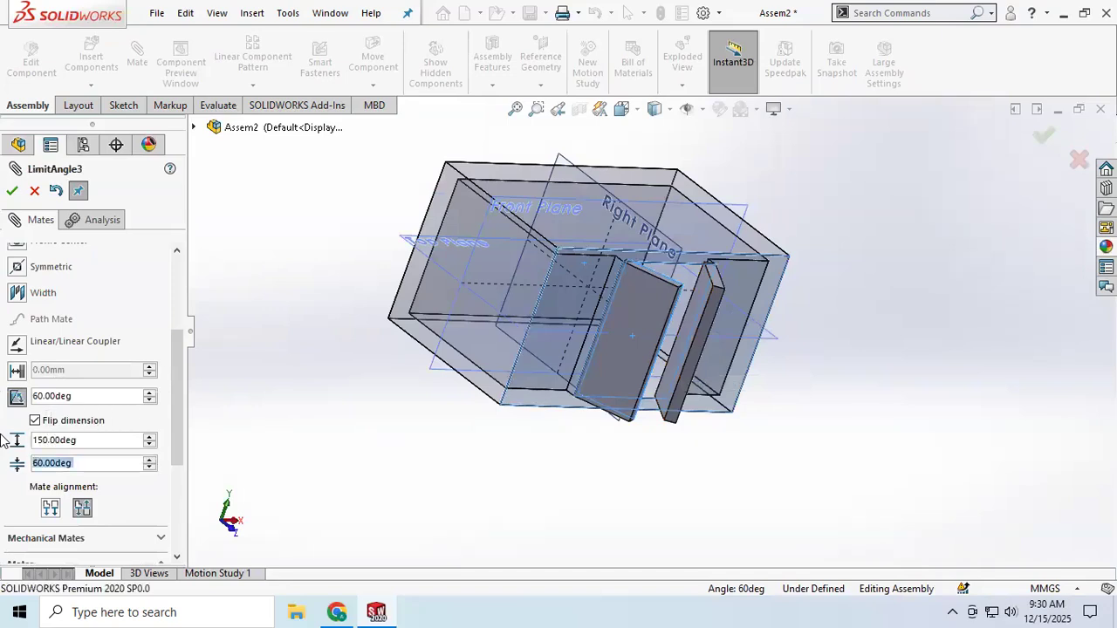
pyautogui.write('0')
pyautogui.press('BackSpace')
pyautogui.write('.')
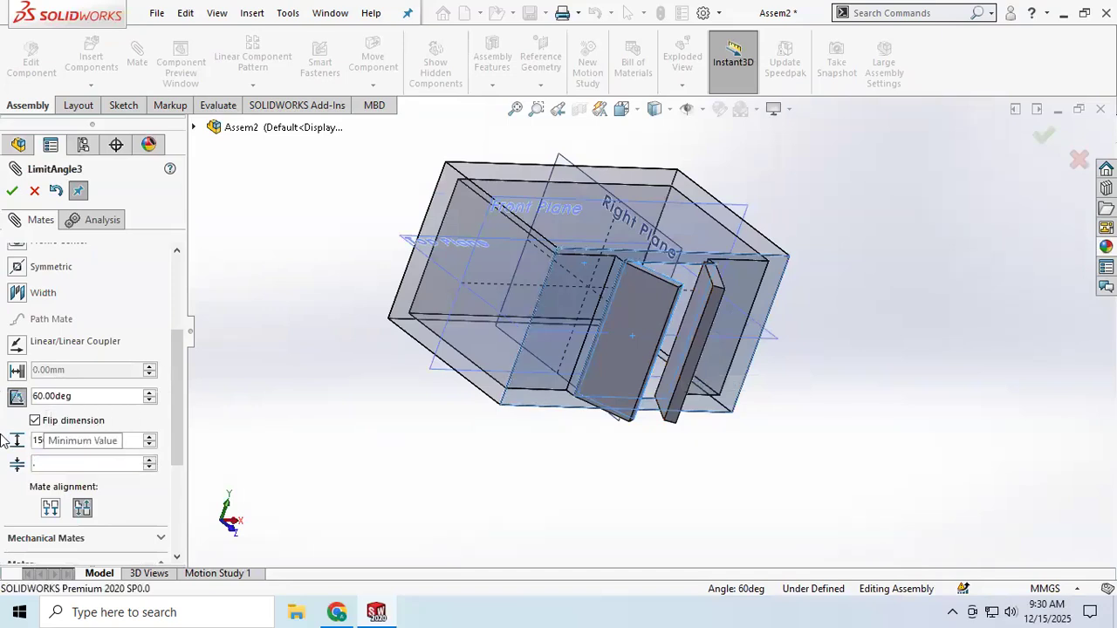
pyautogui.write('0')
pyautogui.press('Return')
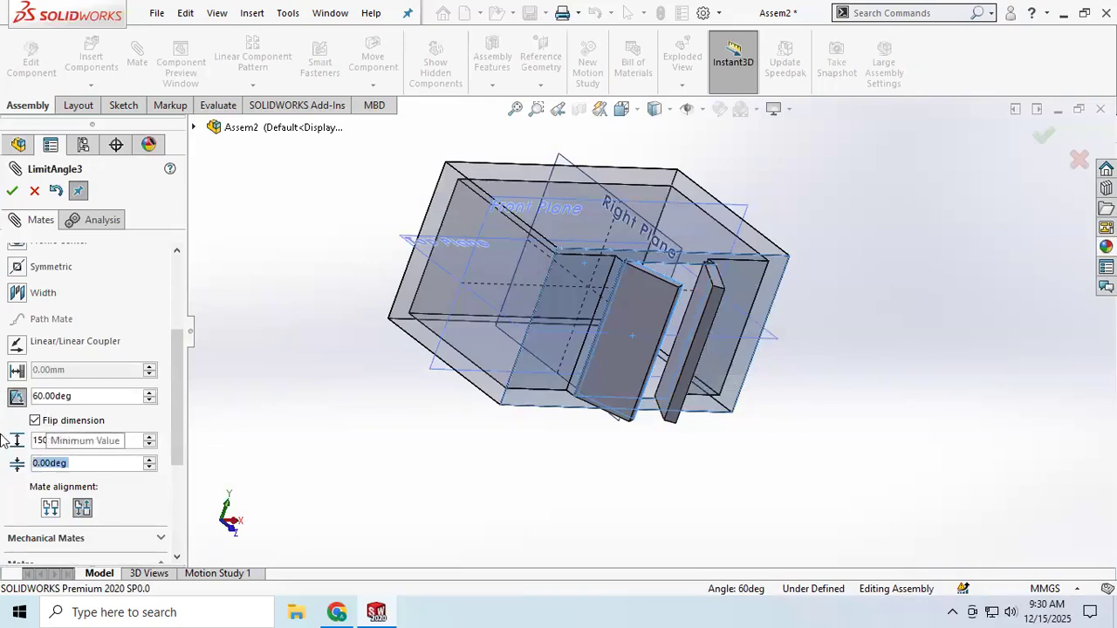
pyautogui.click(12, 190)
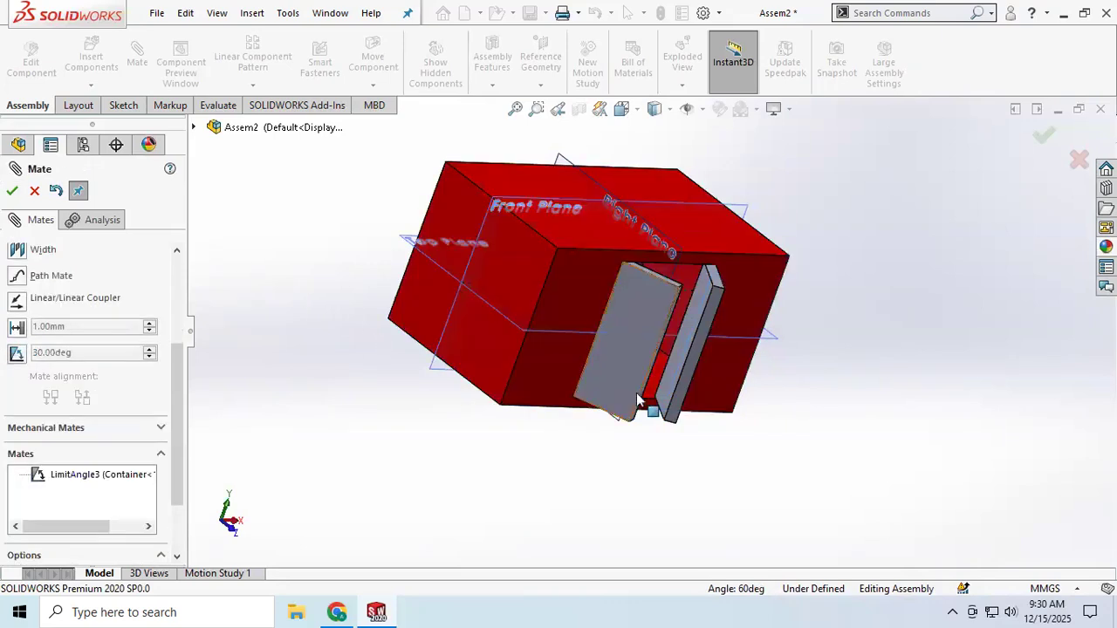
# Swing the doors open to test the limit angle mate, and finish mating.
pyautogui.moveTo(637, 414); pyautogui.dragTo(542, 358, button='middle')
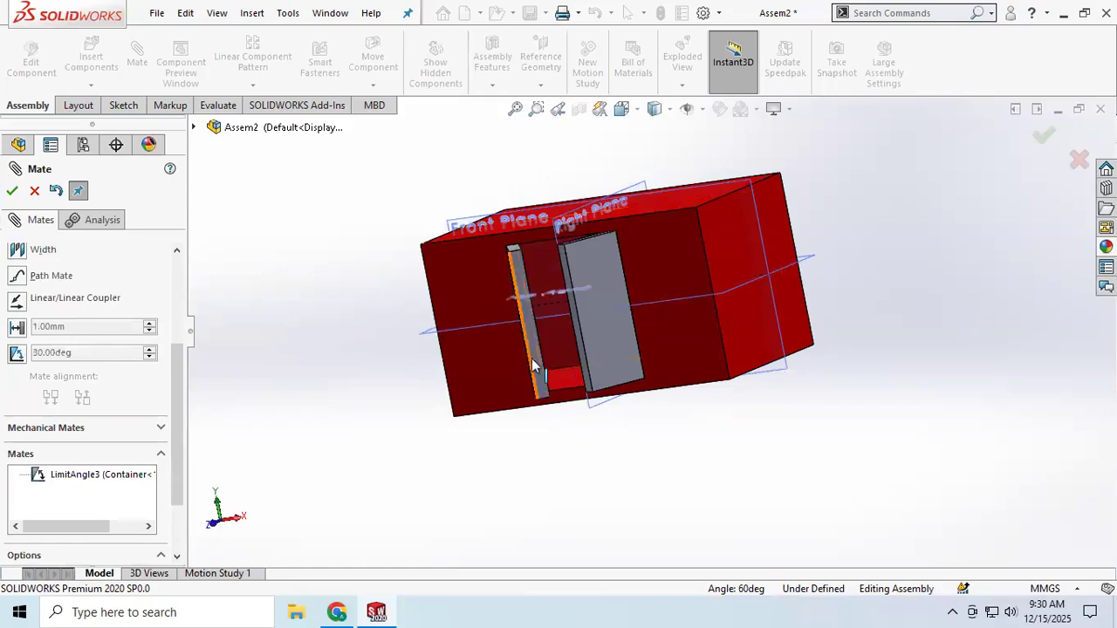
pyautogui.moveTo(597, 343); pyautogui.dragTo(716, 469)
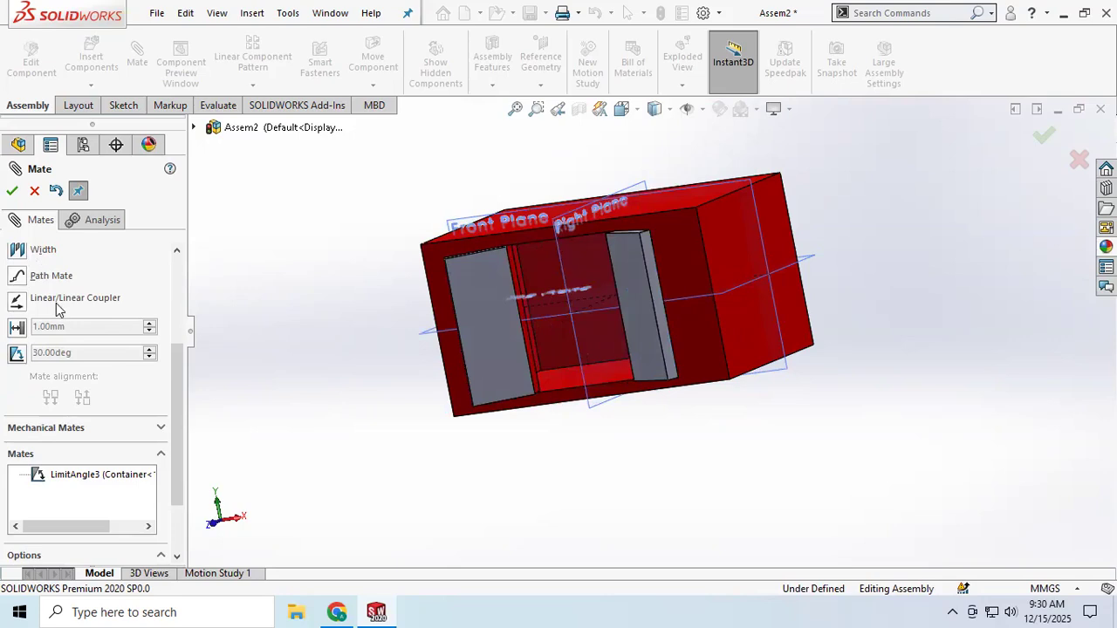
pyautogui.scroll(5, 56, 307)
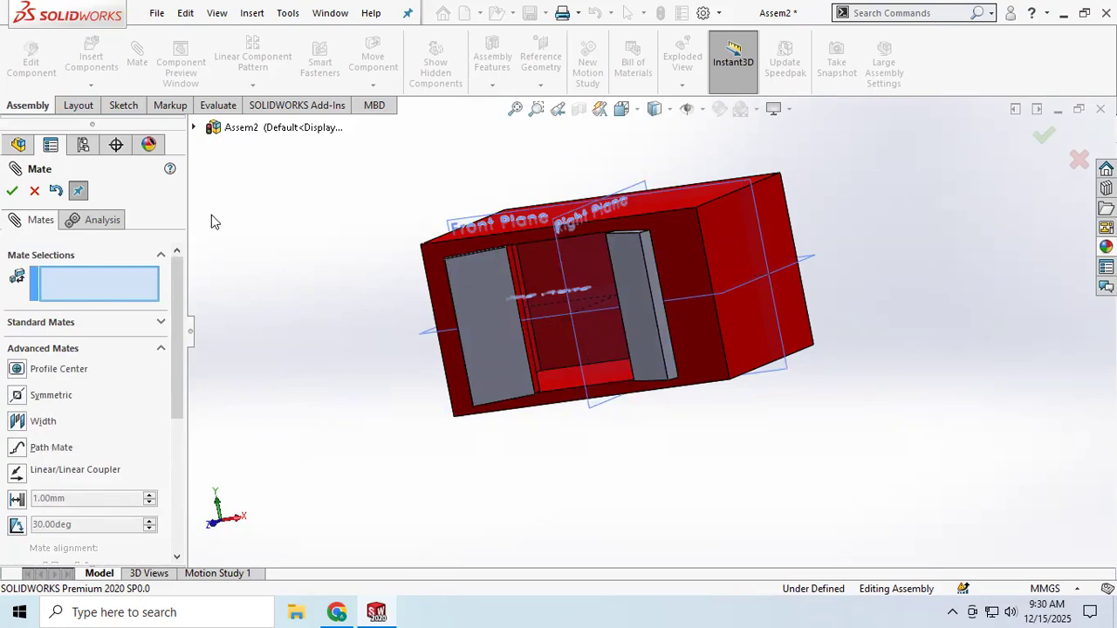
pyautogui.click(13, 192)
# Close the container assembly without saving the changes.
pyautogui.scroll(-1, 766, 305)
pyautogui.scroll(-2, 643, 274)
pyautogui.scroll(2, 519, 187)
pyautogui.scroll(-2, 515, 235)
pyautogui.moveTo(515, 230); pyautogui.dragTo(469, 245, button='middle')
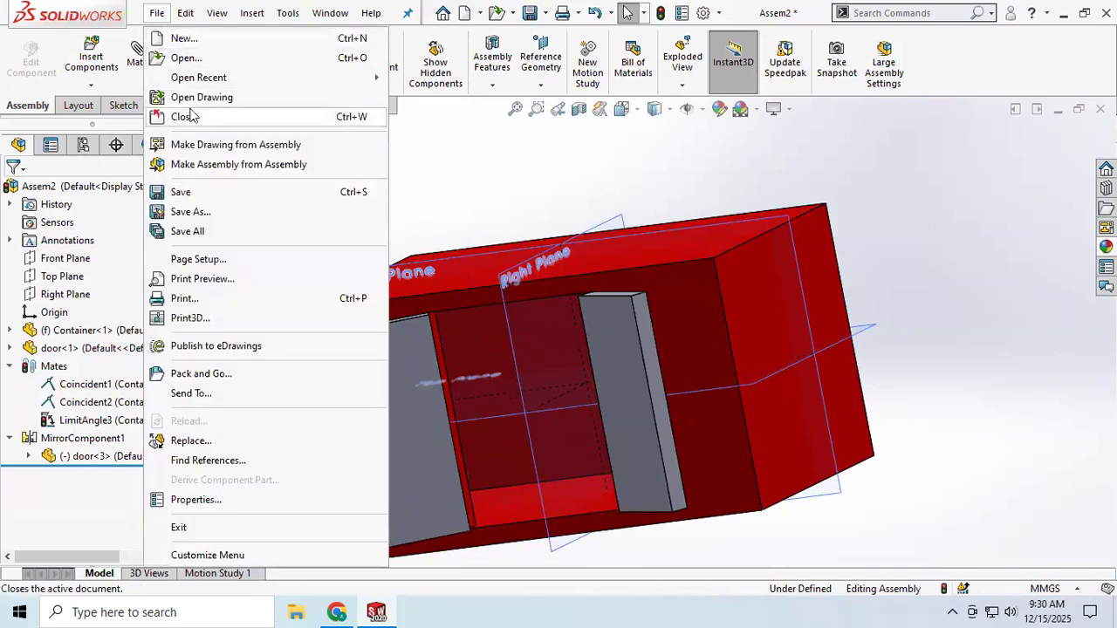
pyautogui.click(185, 117)
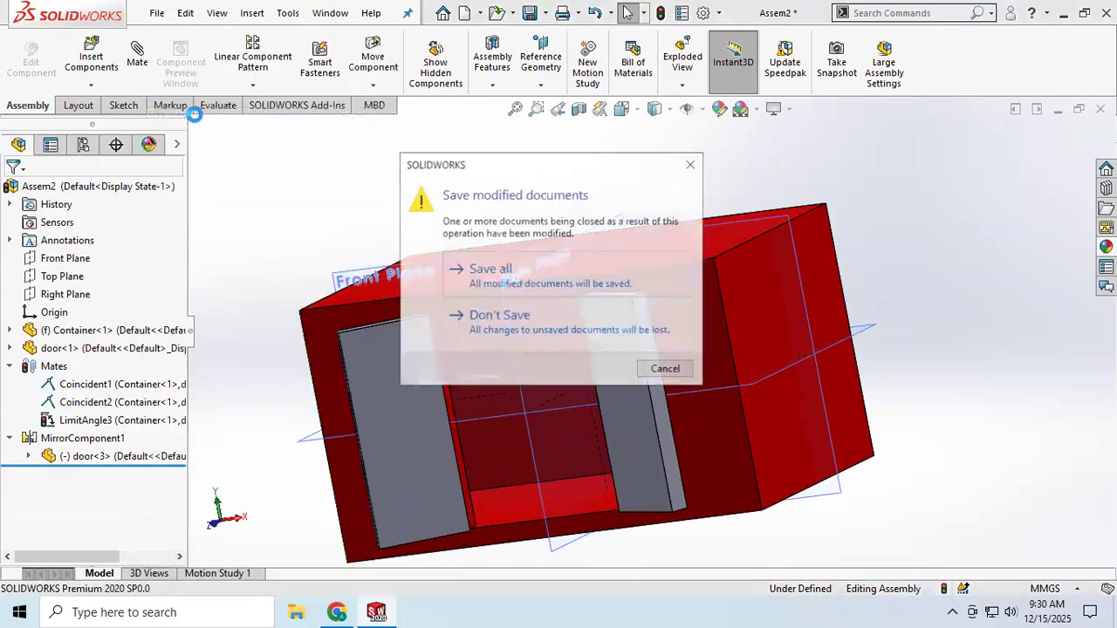
pyautogui.click(499, 316)
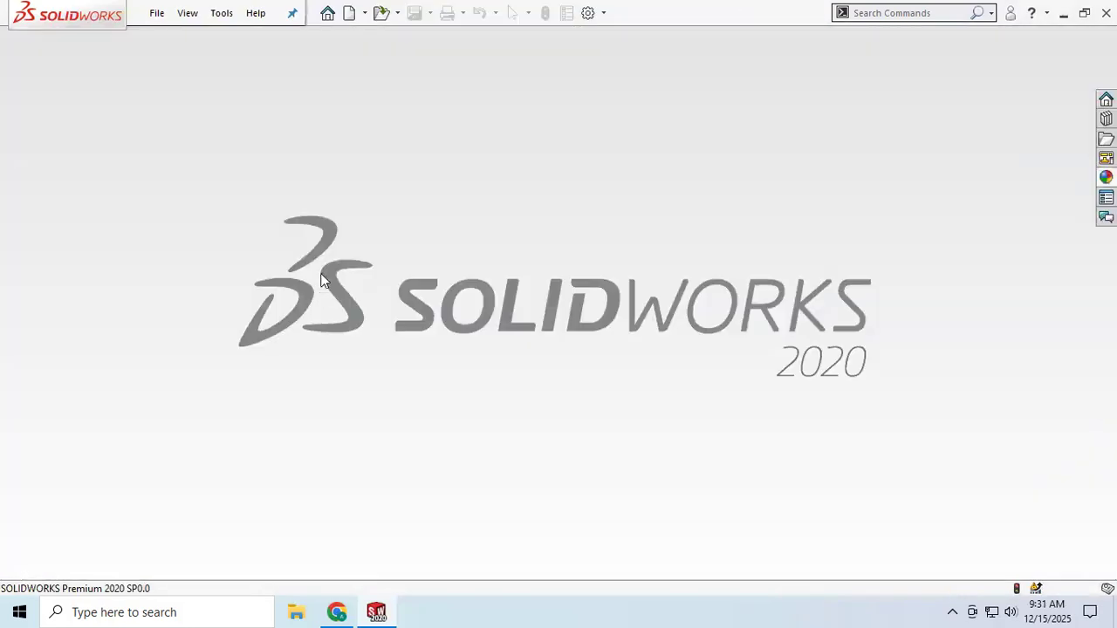
# Create a new part document and bring up its sketching tools.
pyautogui.click(159, 14)
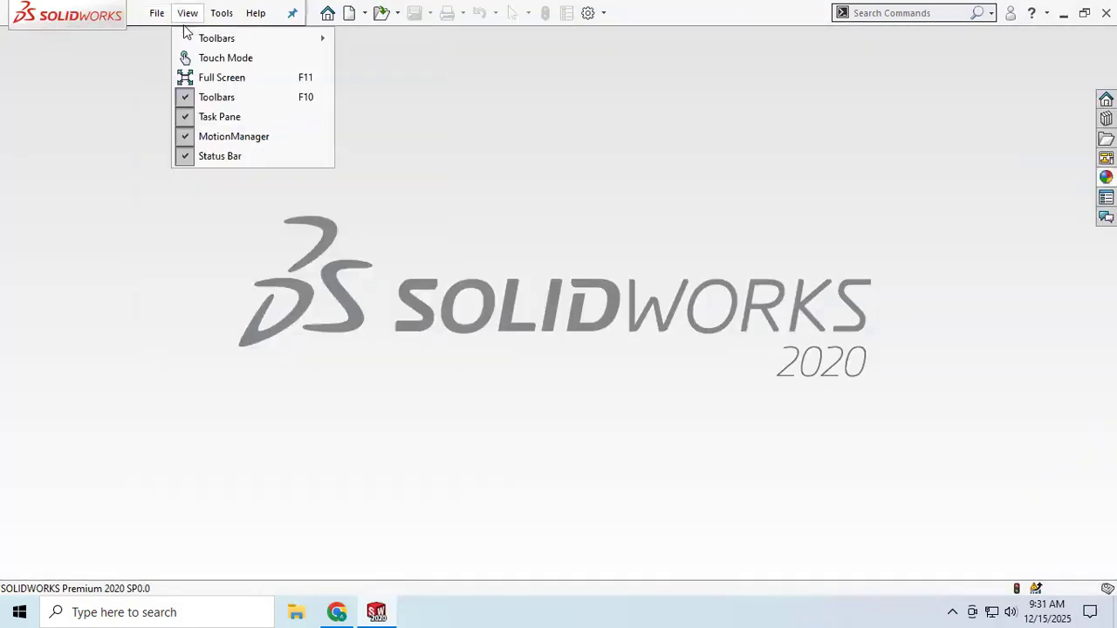
pyautogui.click(181, 41)
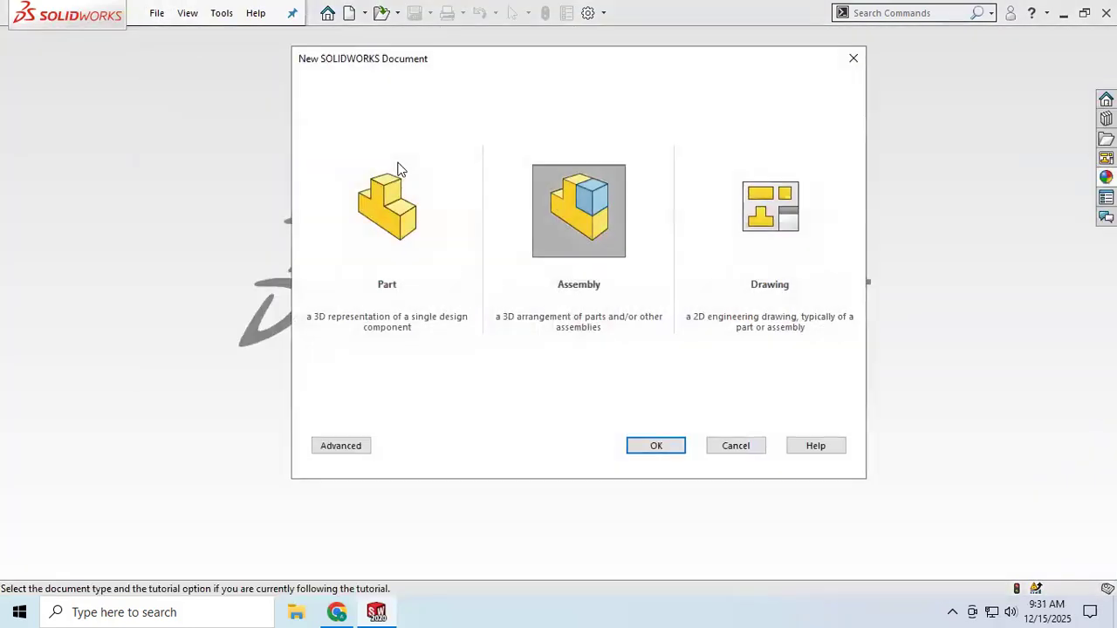
pyautogui.click(384, 245)
pyautogui.click(655, 445)
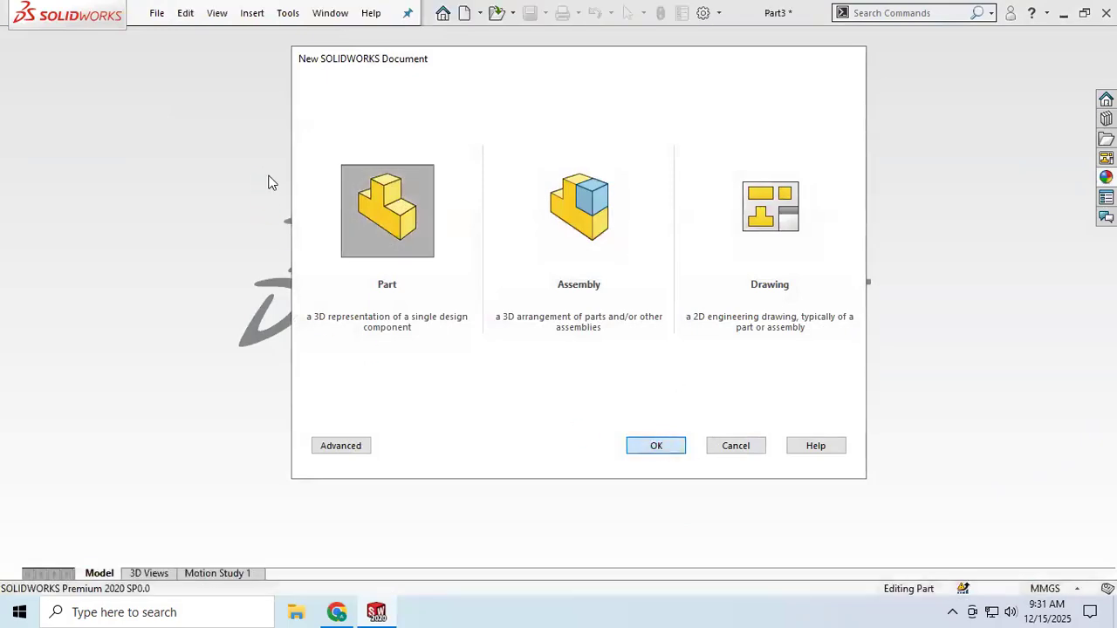
pyautogui.click(75, 105)
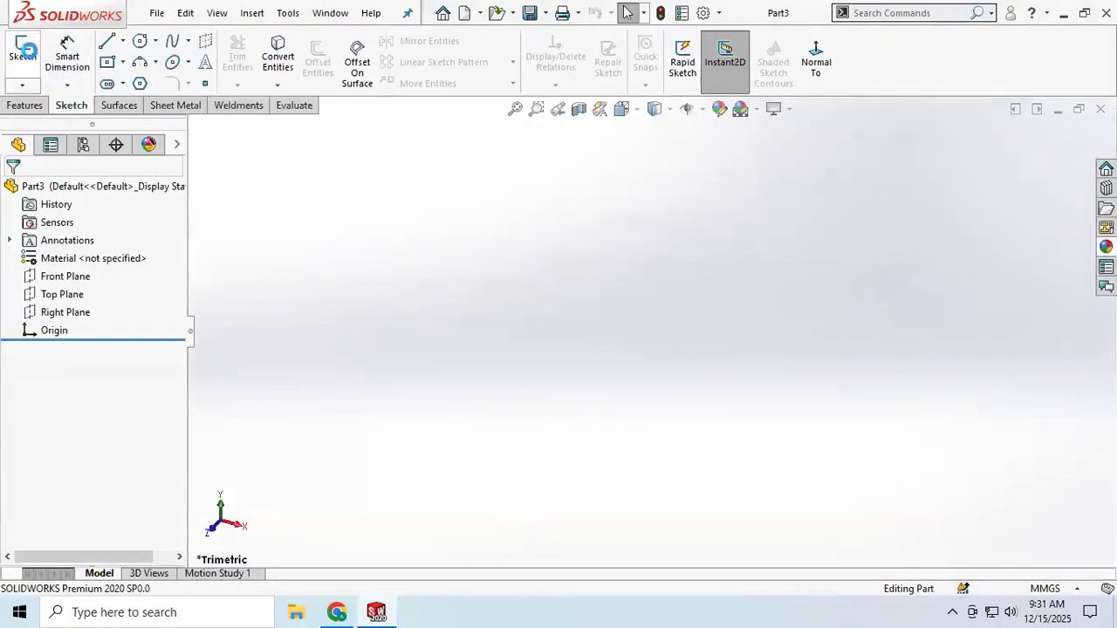
# Start a sketch on the Front Plane and draw a circle about 58 mm in diameter centred on the origin.
pyautogui.click(22, 51)
pyautogui.click(520, 219)
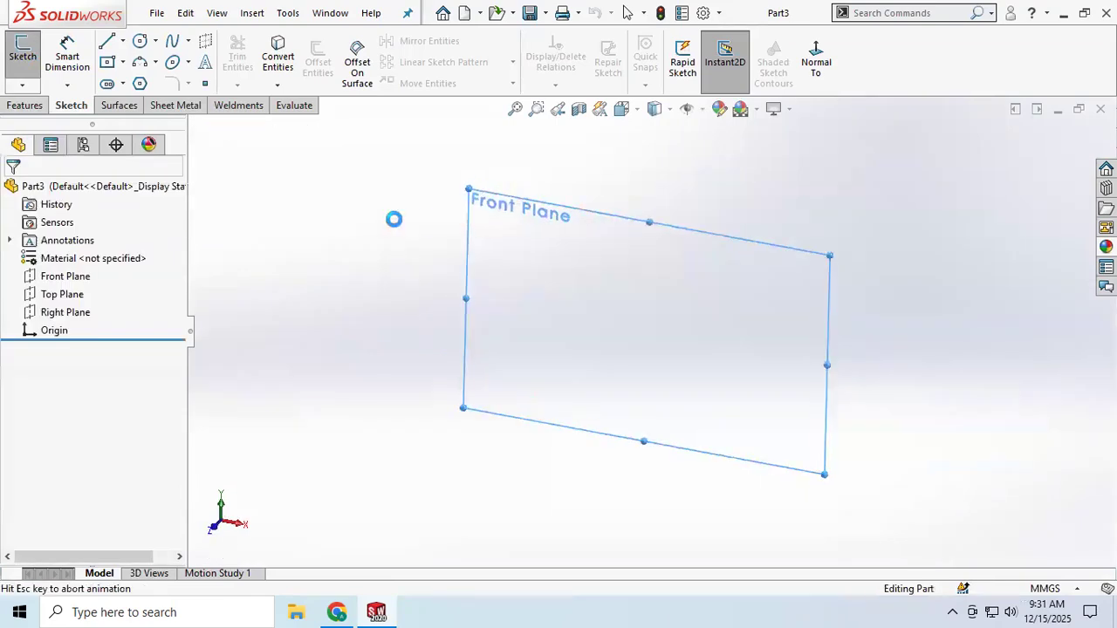
pyautogui.click(141, 42)
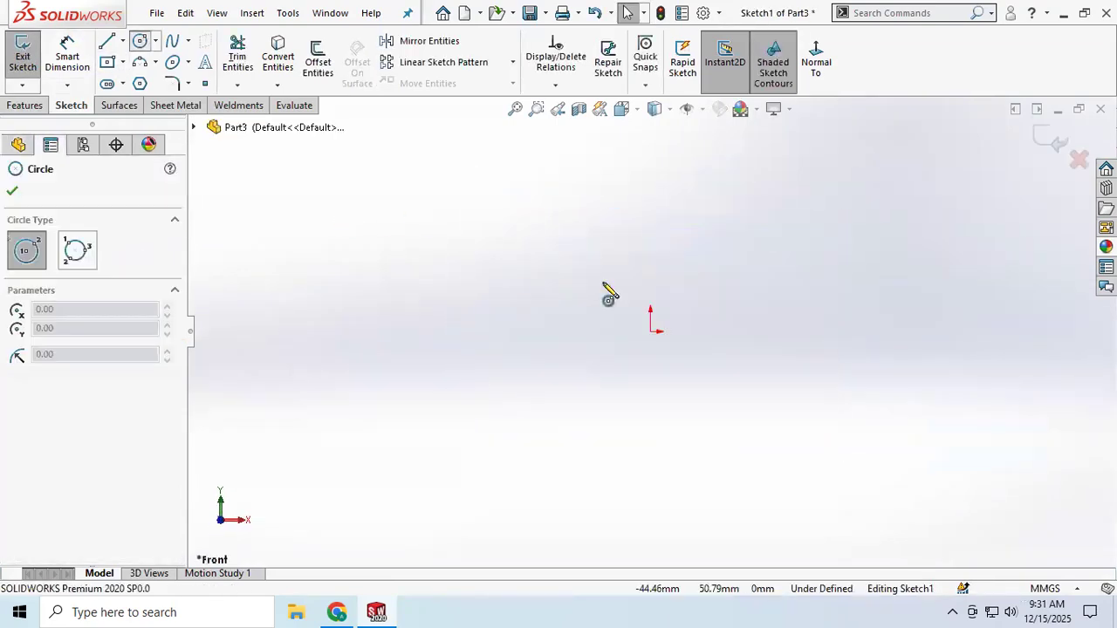
pyautogui.click(651, 332)
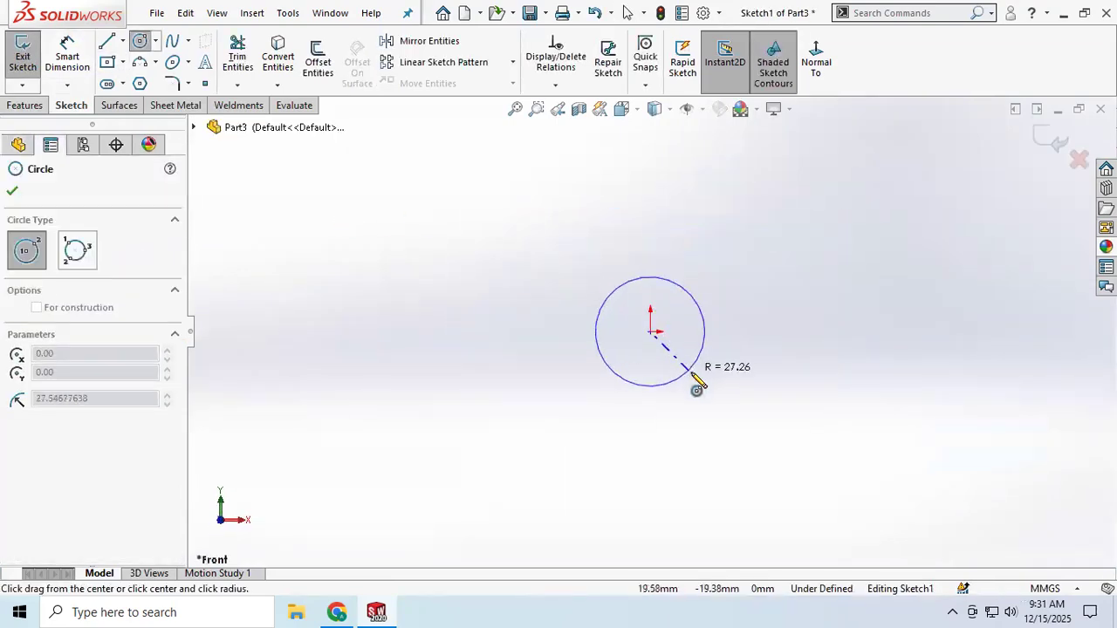
pyautogui.click(692, 373)
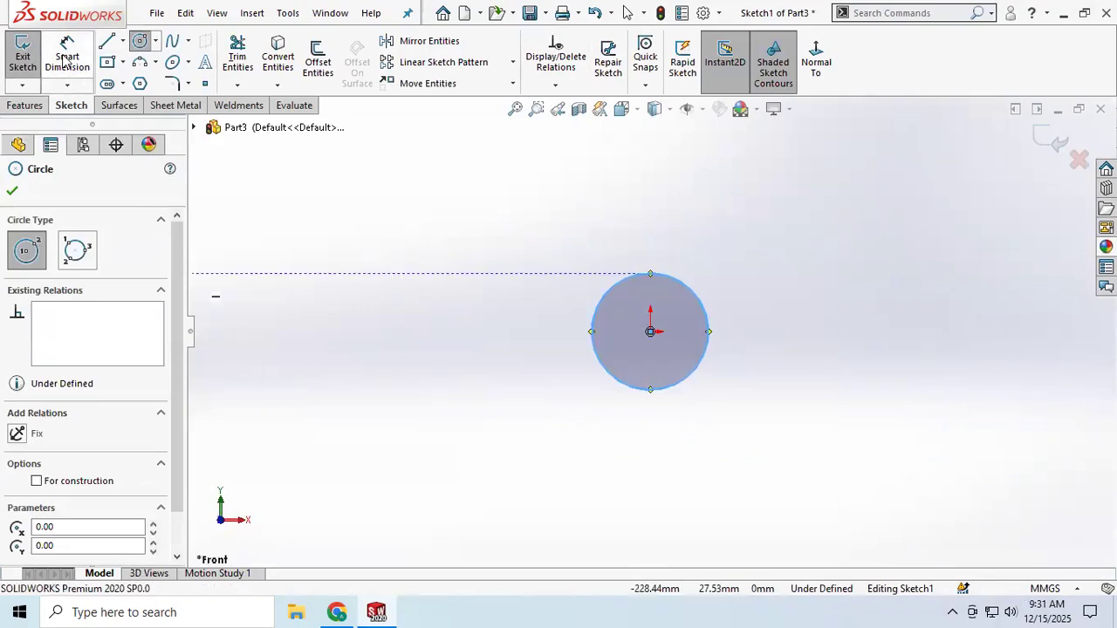
# Dimension the circle's diameter to 20 mm and exit the sketch.
pyautogui.click(67, 61)
pyautogui.click(707, 310)
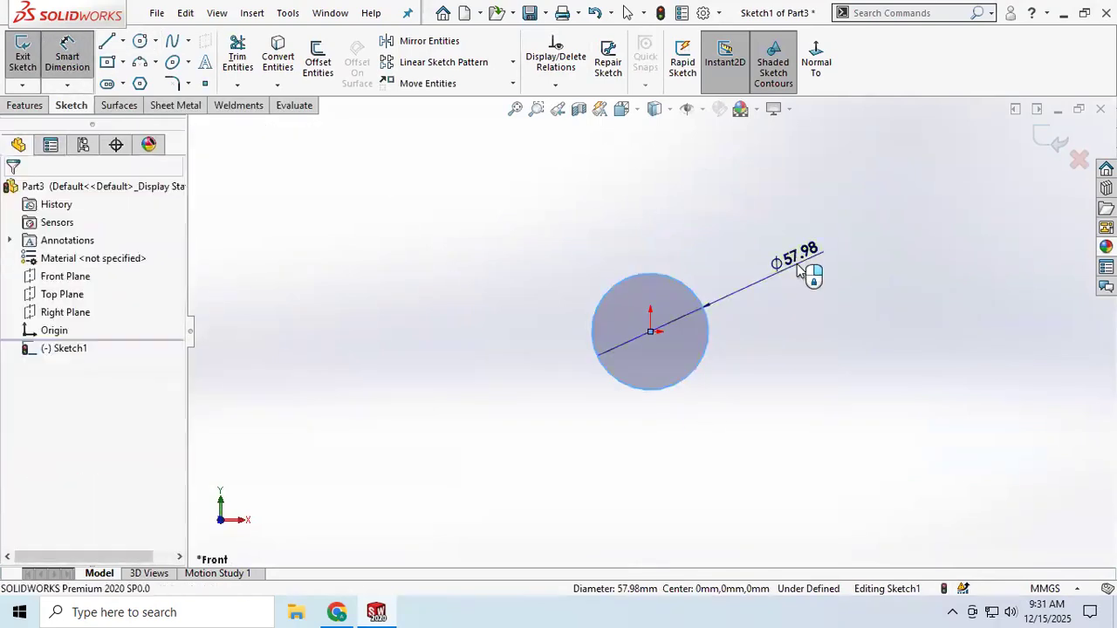
pyautogui.click(797, 270)
pyautogui.write('20')
pyautogui.press('Return')
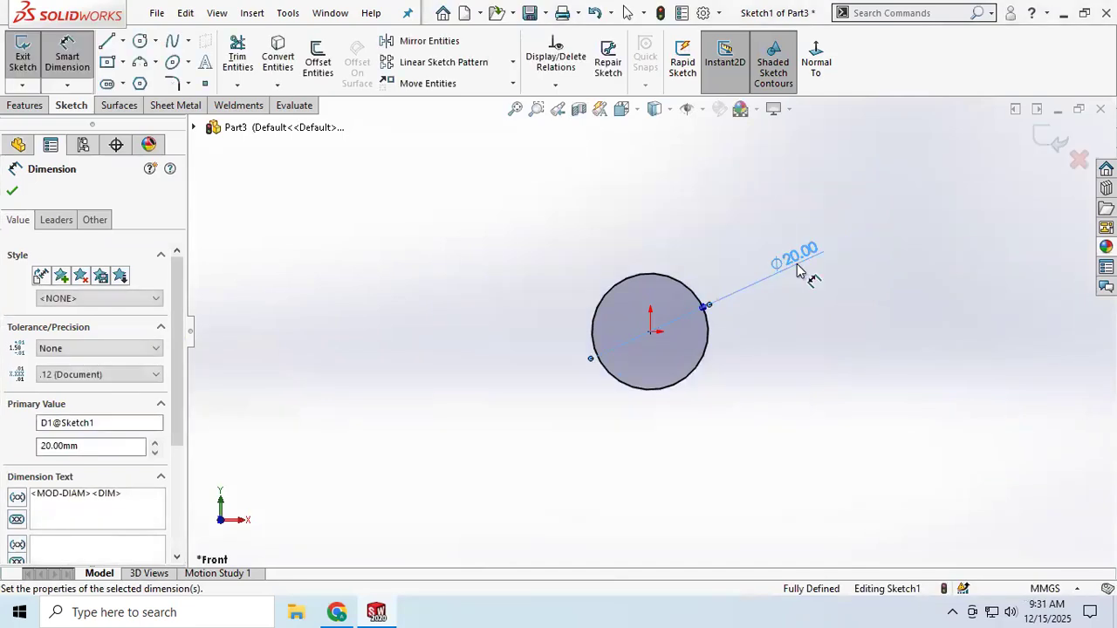
pyautogui.click(12, 190)
pyautogui.click(23, 52)
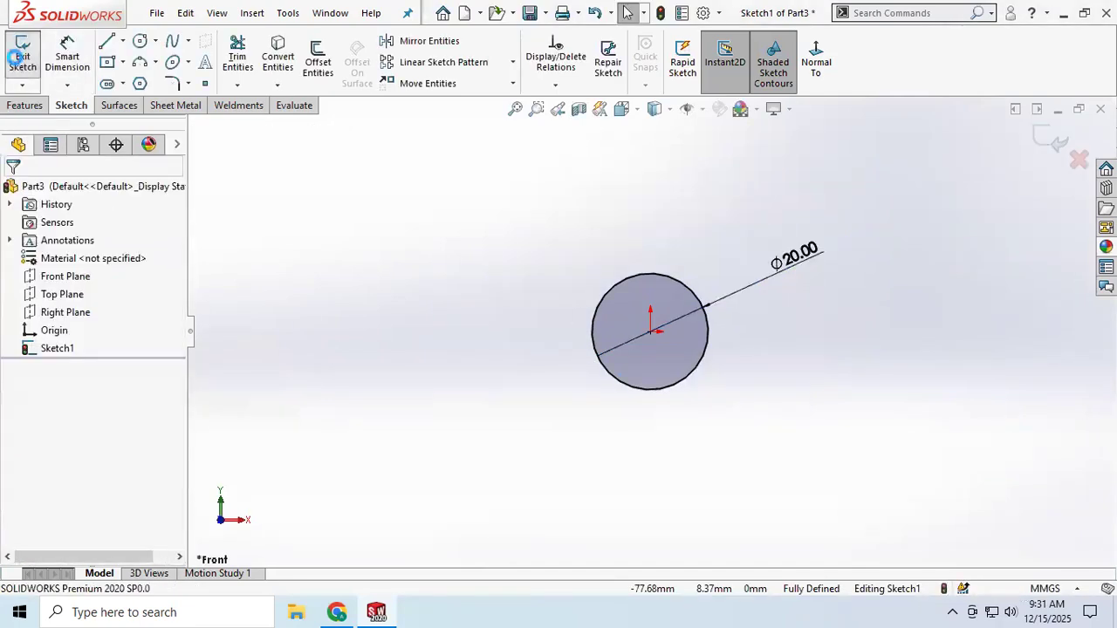
# Extrude the circle 100 mm with the Mid Plane end condition to form a solid cylinder.
pyautogui.click(24, 105)
pyautogui.click(27, 59)
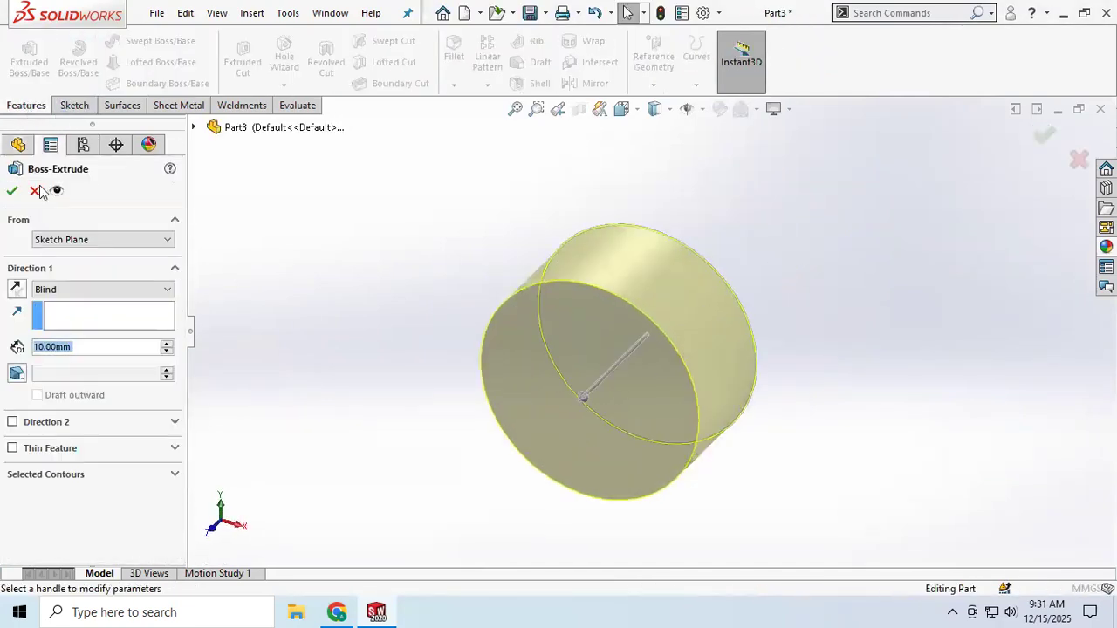
pyautogui.click(110, 289)
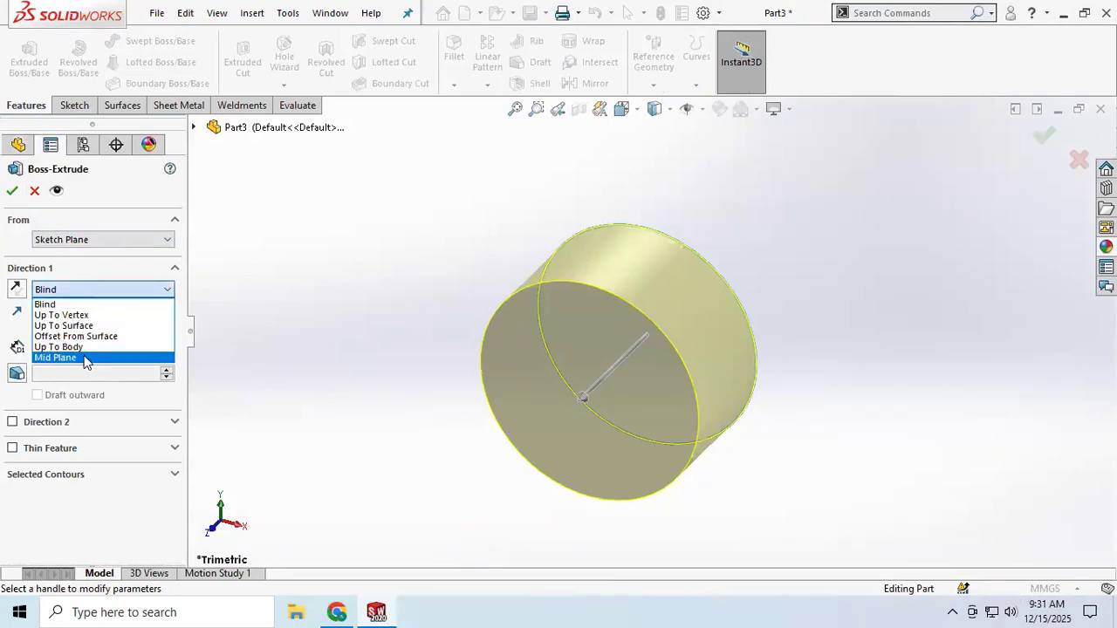
pyautogui.click(87, 357)
pyautogui.click(166, 347)
pyautogui.click(166, 347)
pyautogui.click(166, 346)
pyautogui.click(166, 347)
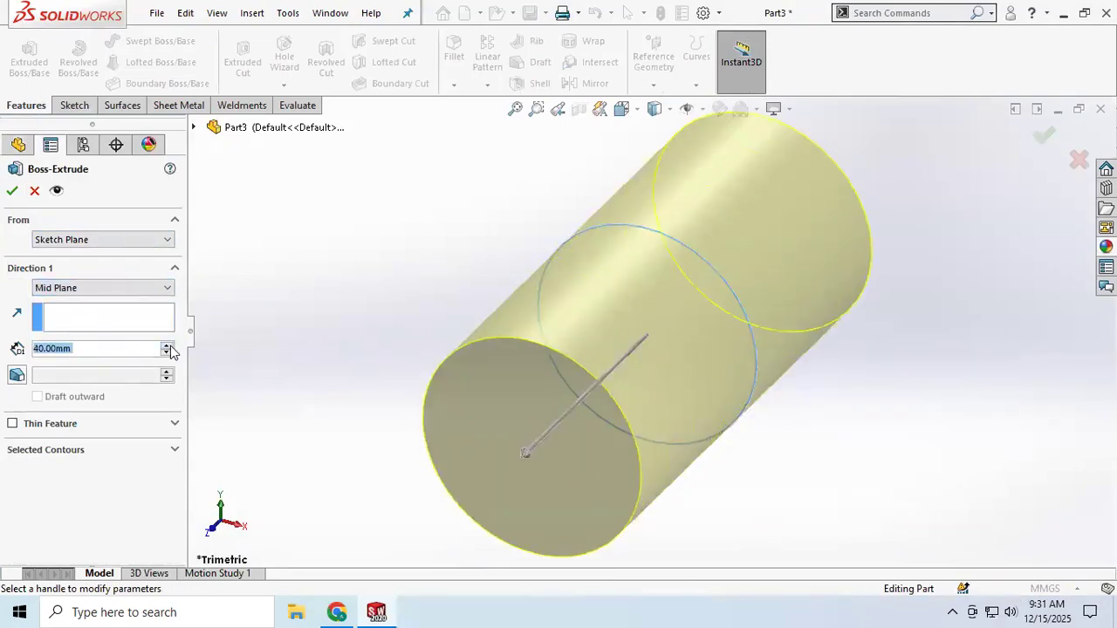
pyautogui.click(165, 347)
pyautogui.click(166, 347)
pyautogui.click(166, 347)
pyautogui.click(166, 347)
pyautogui.click(166, 346)
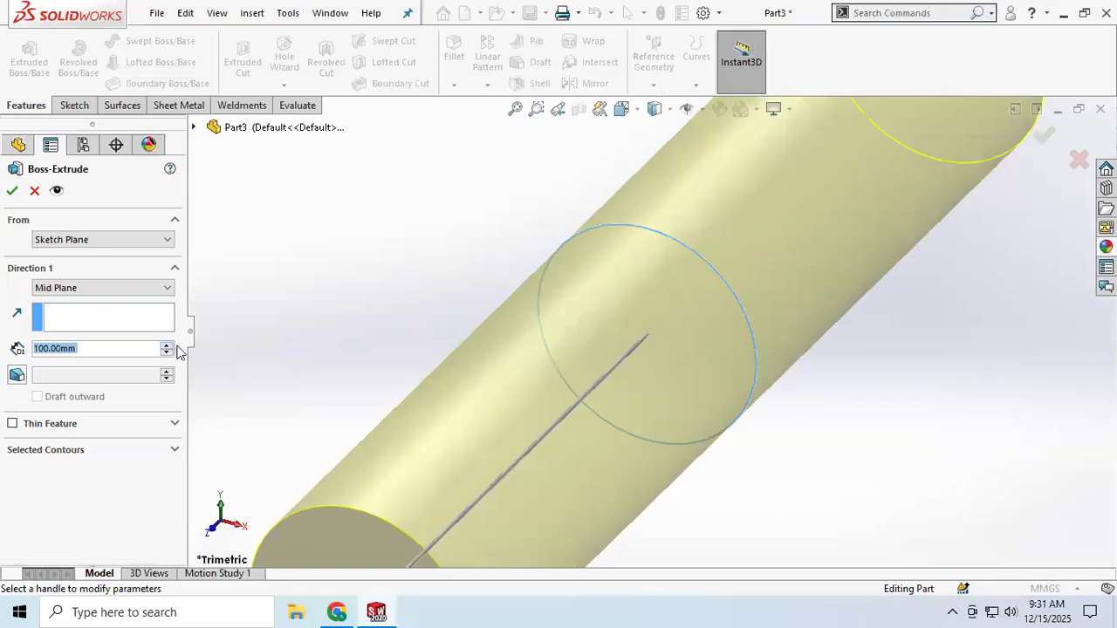
pyautogui.press('f')
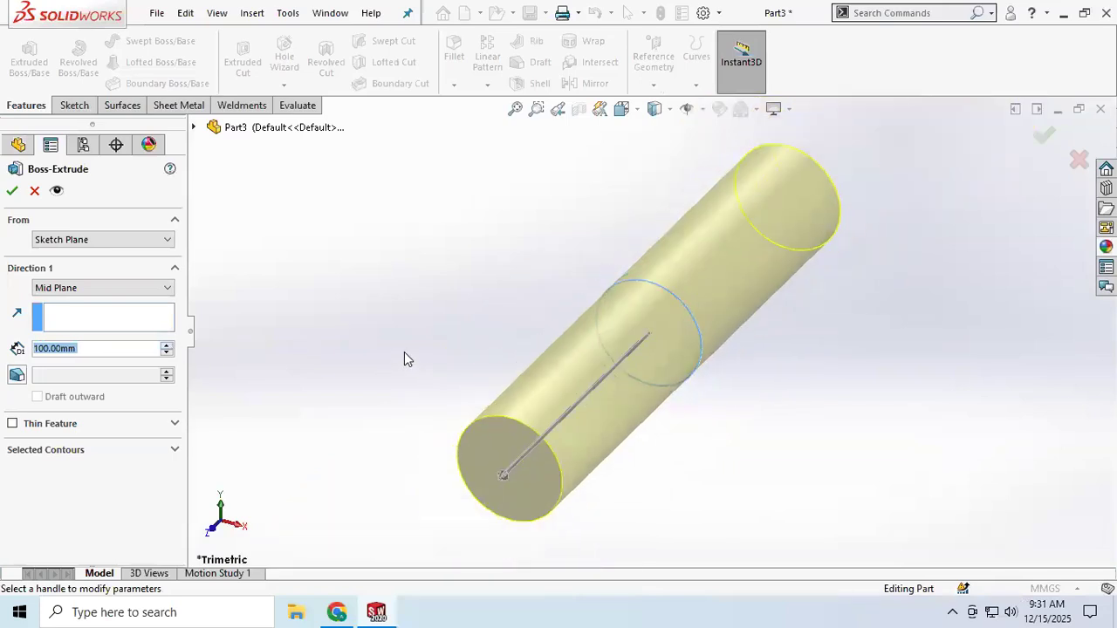
pyautogui.click(12, 192)
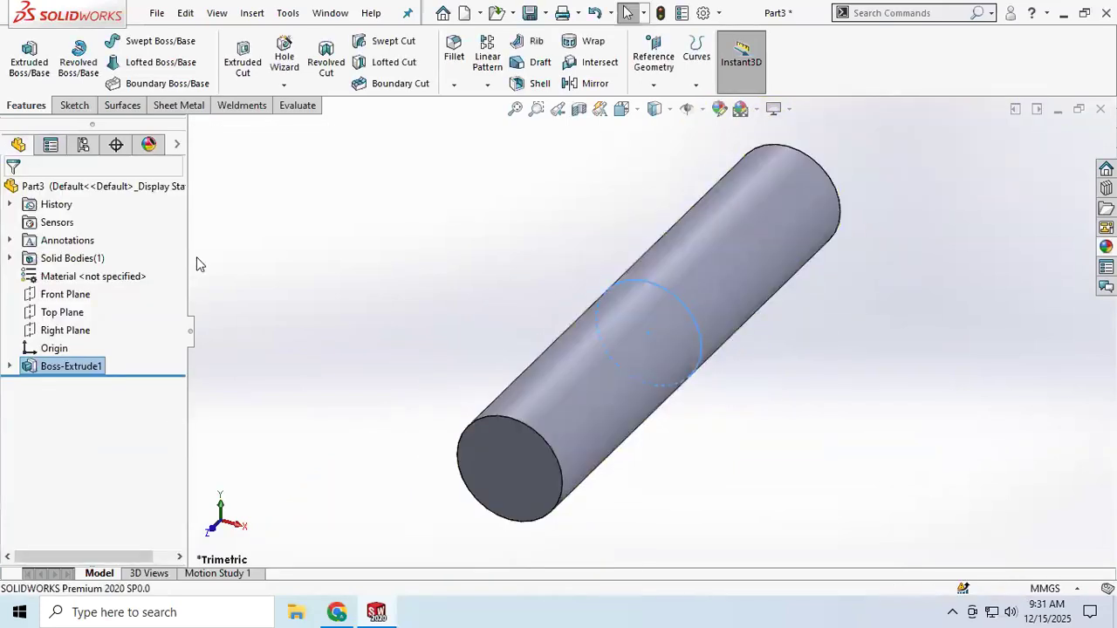
# Start a new reference plane and turn on the display of planes in the model.
pyautogui.click(662, 88)
pyautogui.click(693, 110)
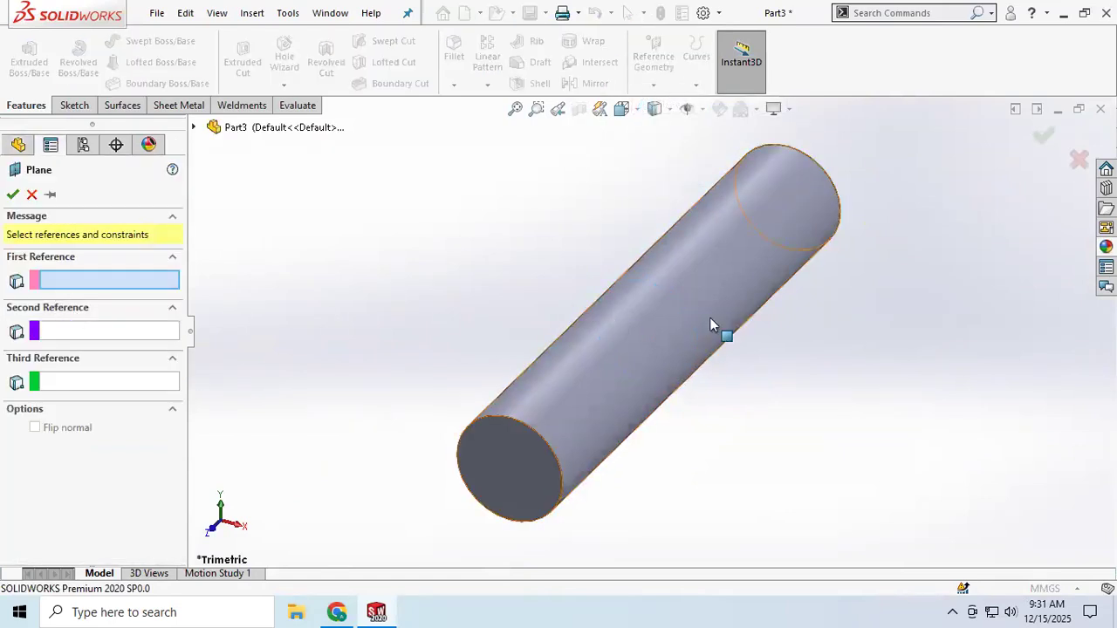
pyautogui.click(704, 113)
pyautogui.click(711, 131)
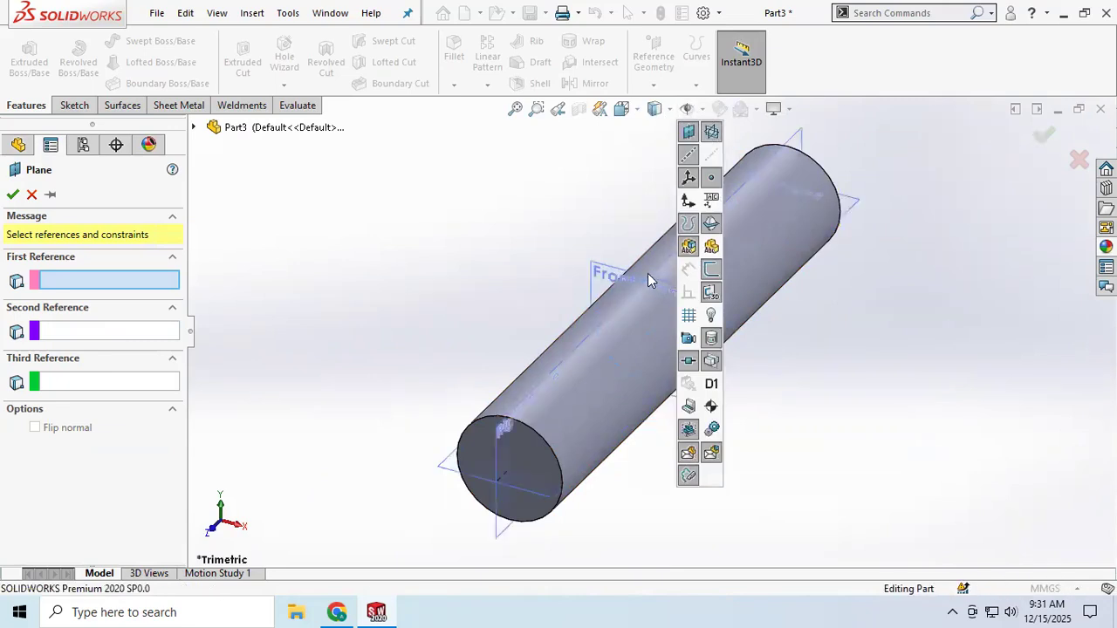
# Create the reference plane parallel to the Front Plane at an offset of 25 mm.
pyautogui.click(604, 271)
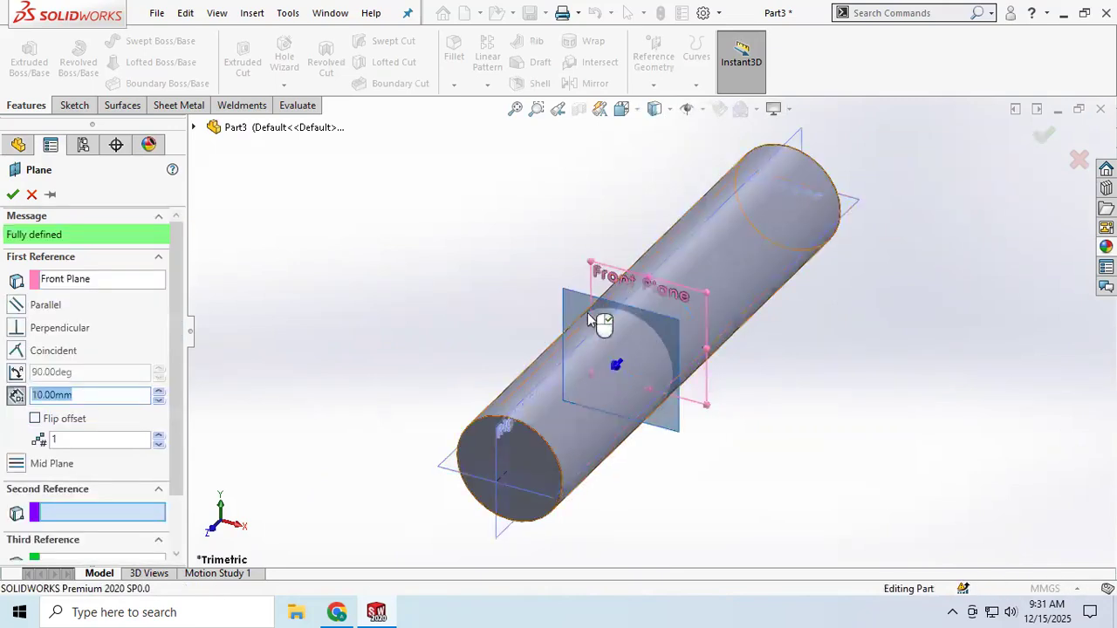
pyautogui.click(160, 393)
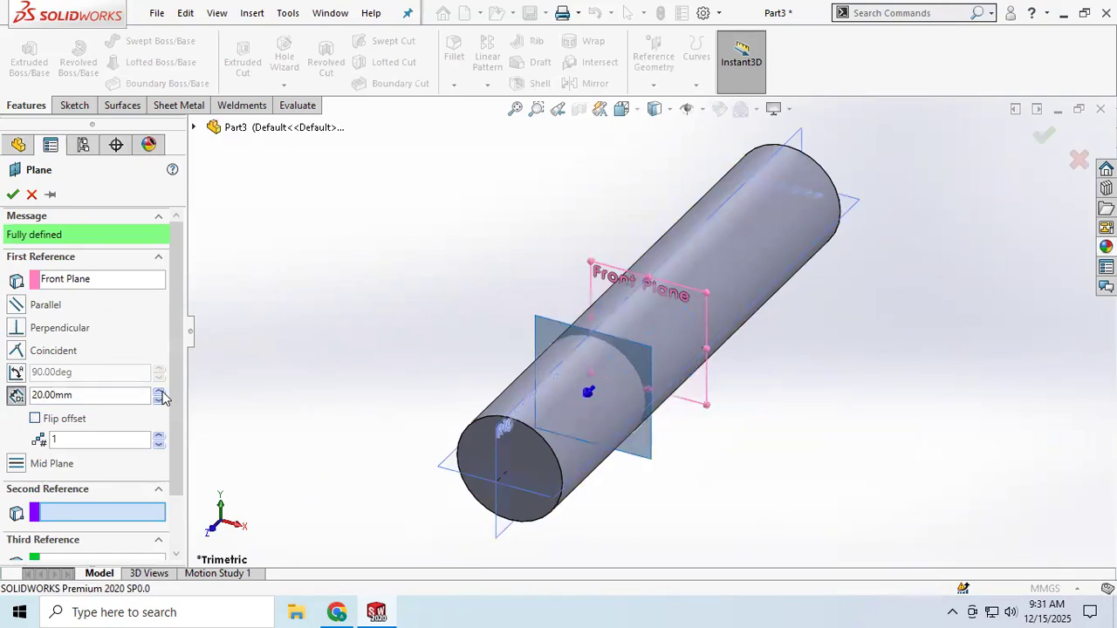
pyautogui.click(159, 393)
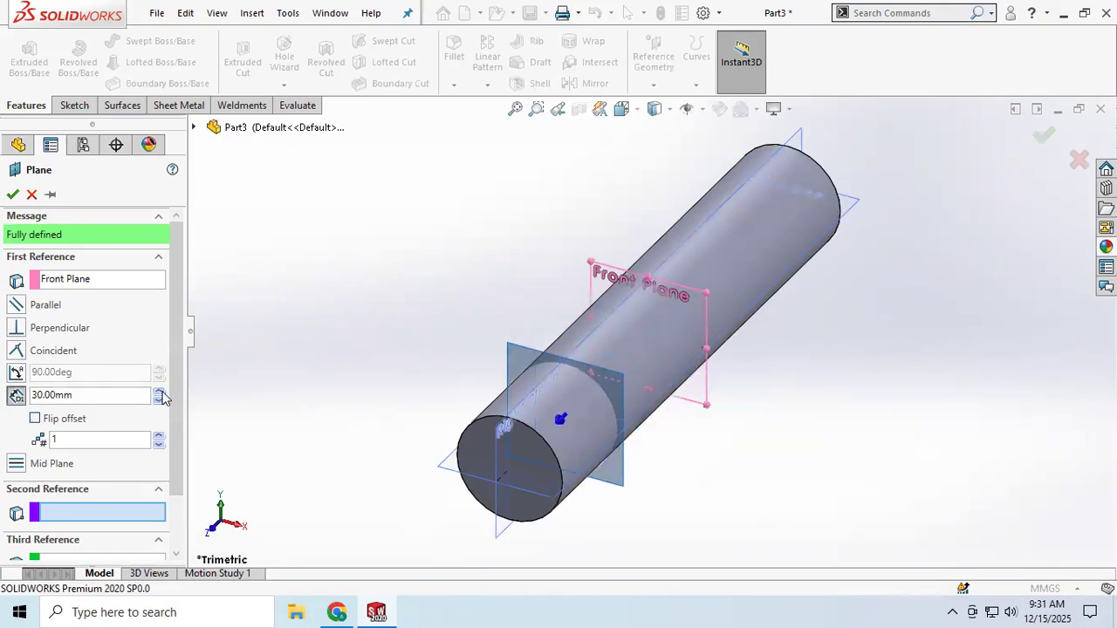
pyautogui.doubleClick(107, 397)
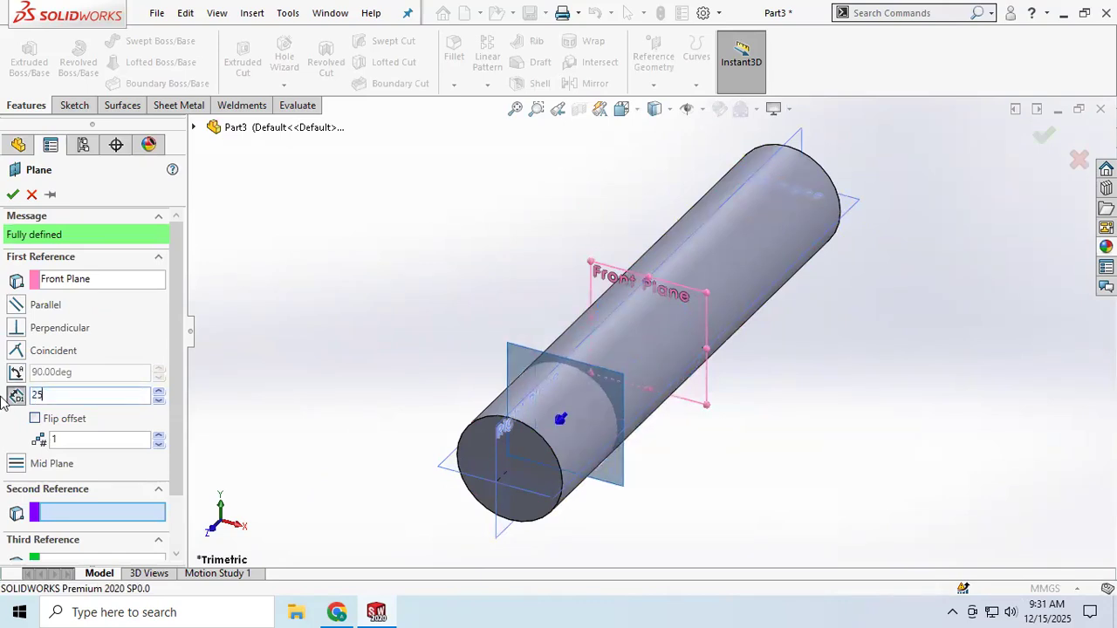
pyautogui.write('25')
pyautogui.press('Return')
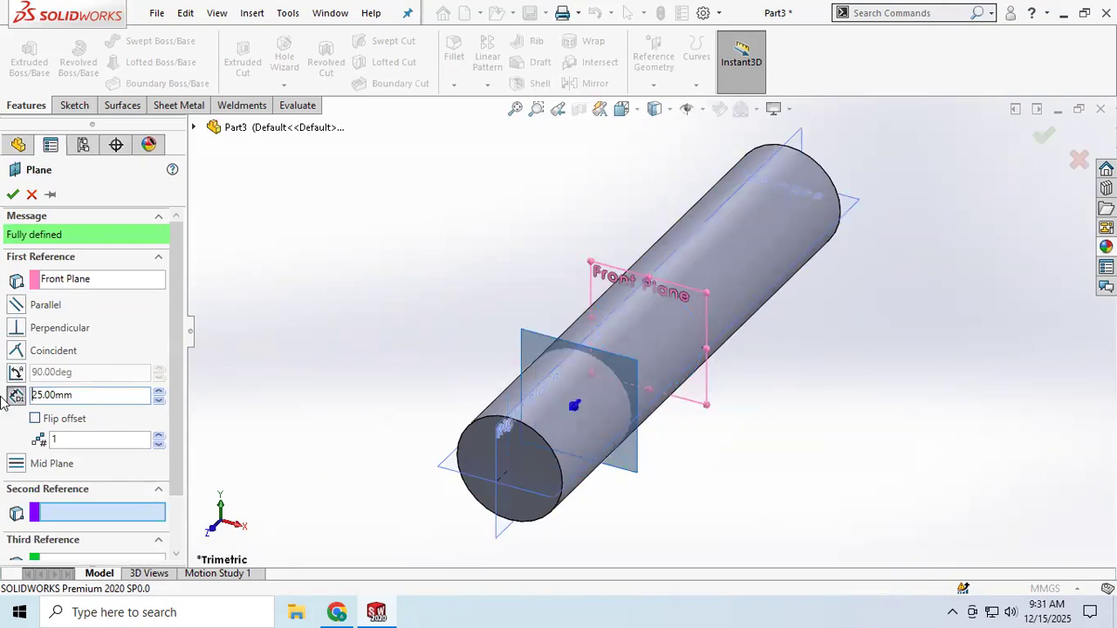
pyautogui.click(12, 194)
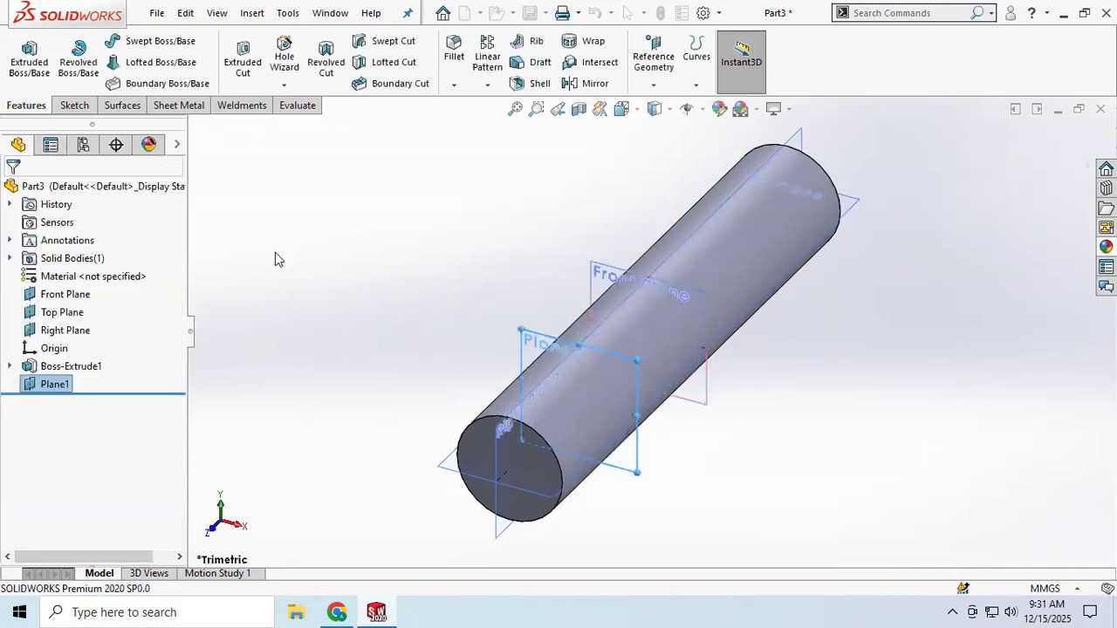
# Start a second reference plane and clear Plane1 and the Front Plane from its references.
pyautogui.click(654, 86)
pyautogui.click(654, 103)
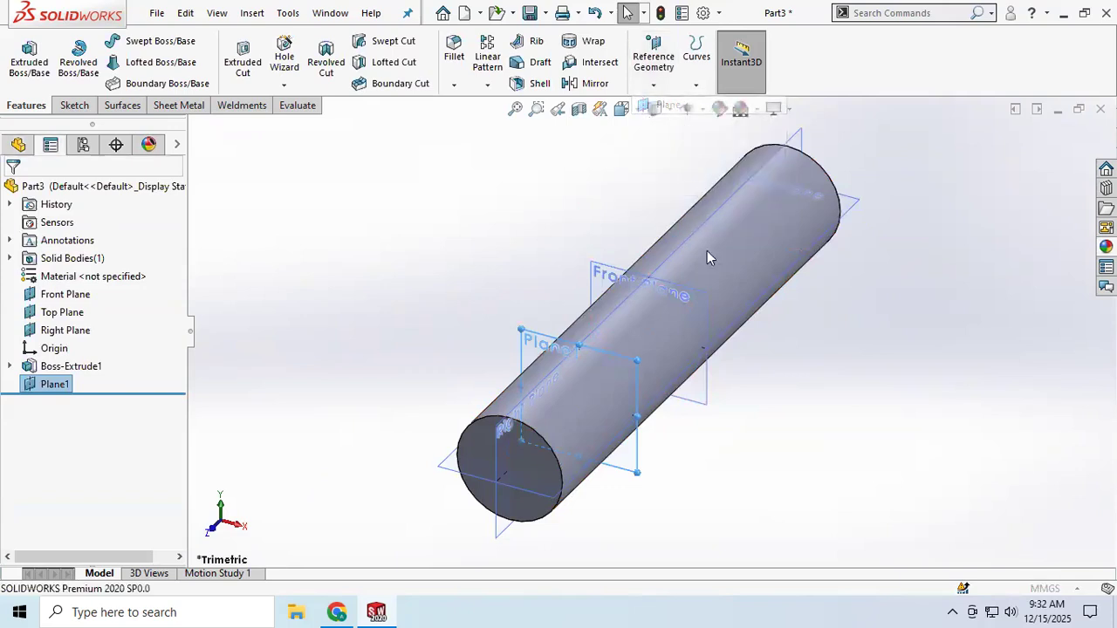
pyautogui.click(711, 310)
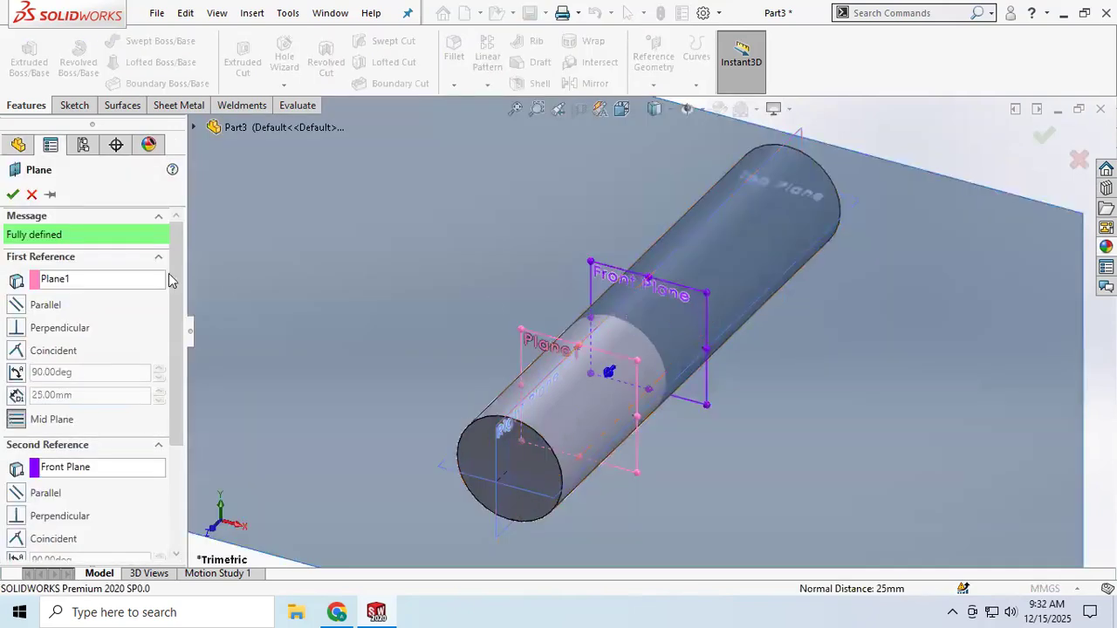
pyautogui.click(62, 468)
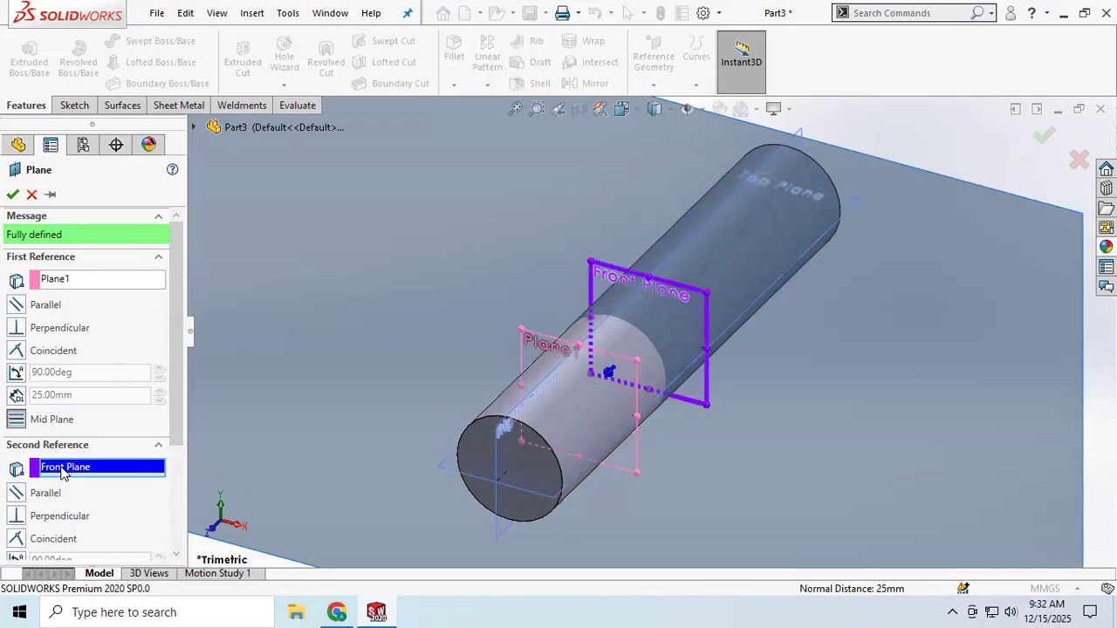
pyautogui.rightClick(61, 285)
pyautogui.click(107, 297)
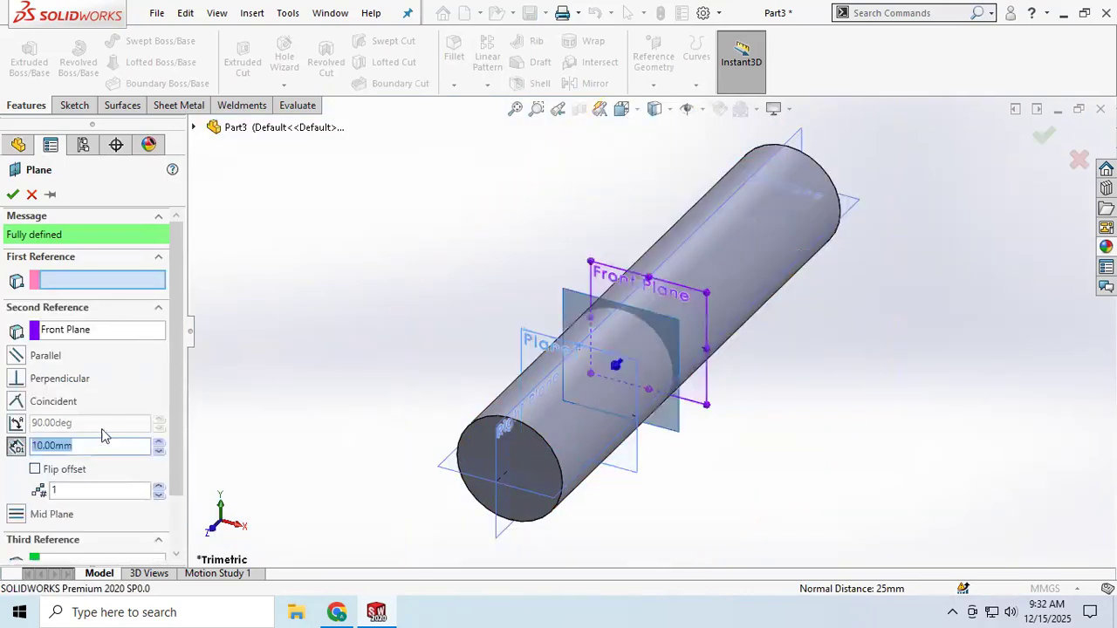
pyautogui.click(70, 337)
pyautogui.rightClick(70, 336)
pyautogui.click(116, 344)
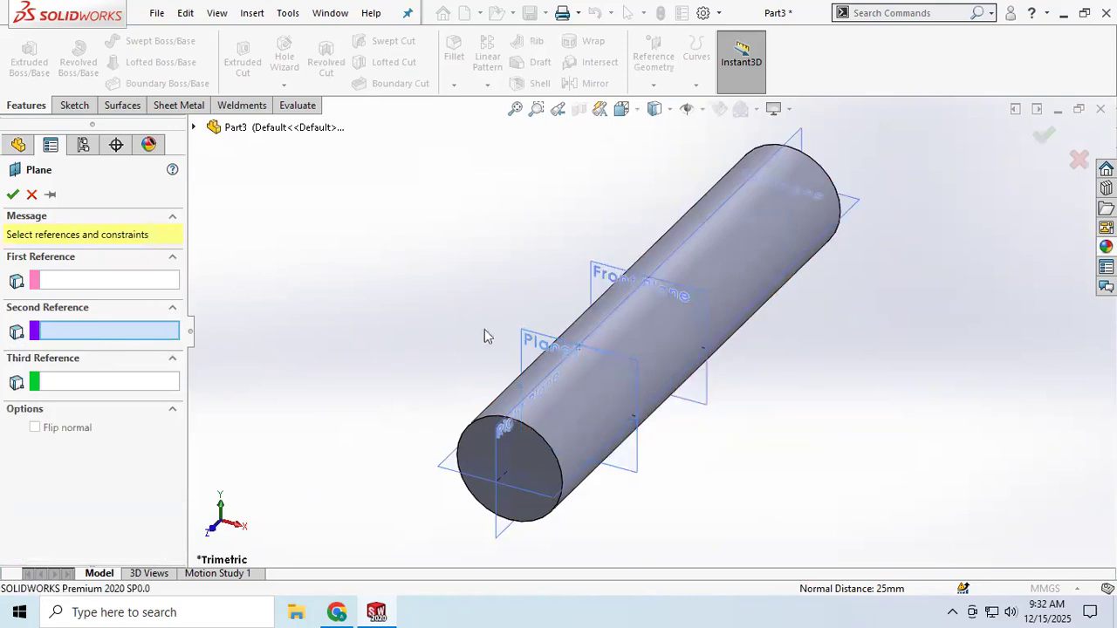
# Create the second plane 25 mm from the Front Plane, with the offset flipped to the opposite side from Plane1.
pyautogui.click(705, 304)
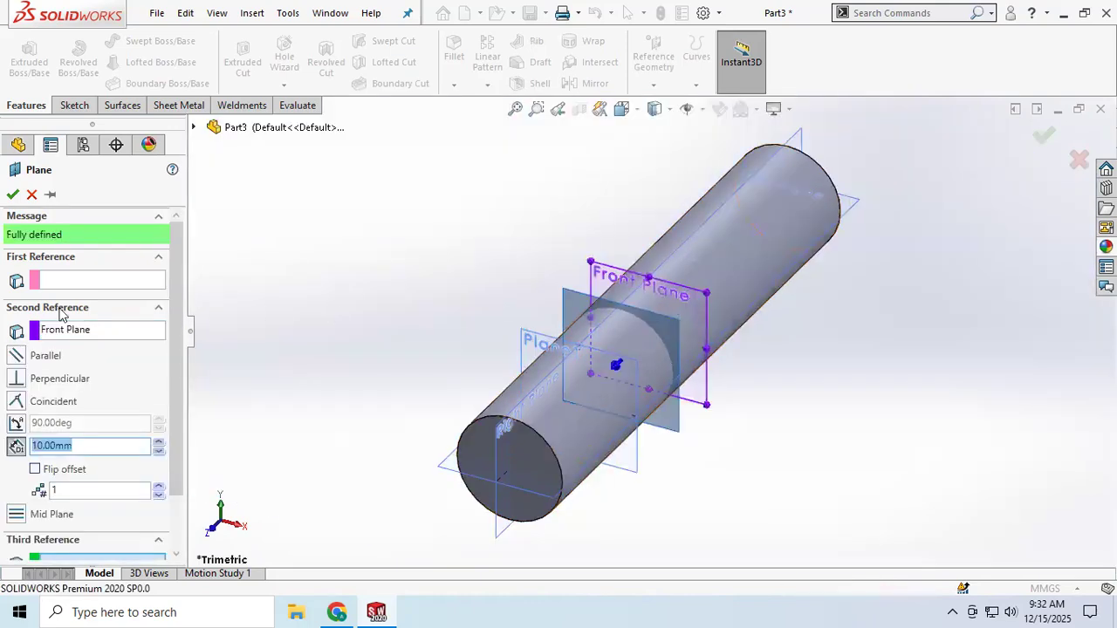
pyautogui.click(34, 471)
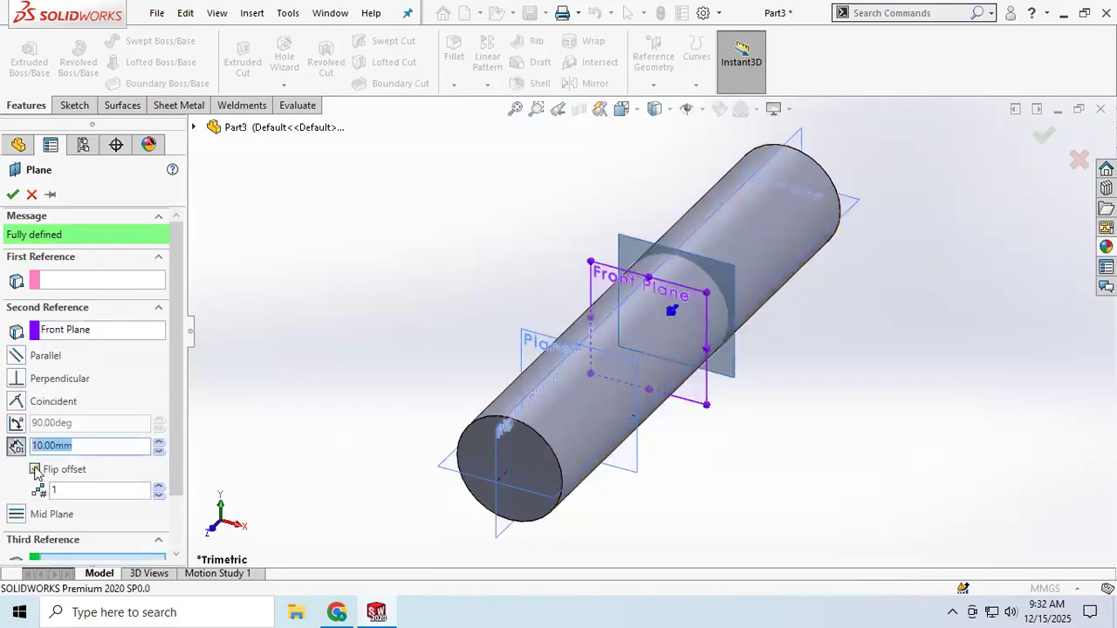
pyautogui.write('25')
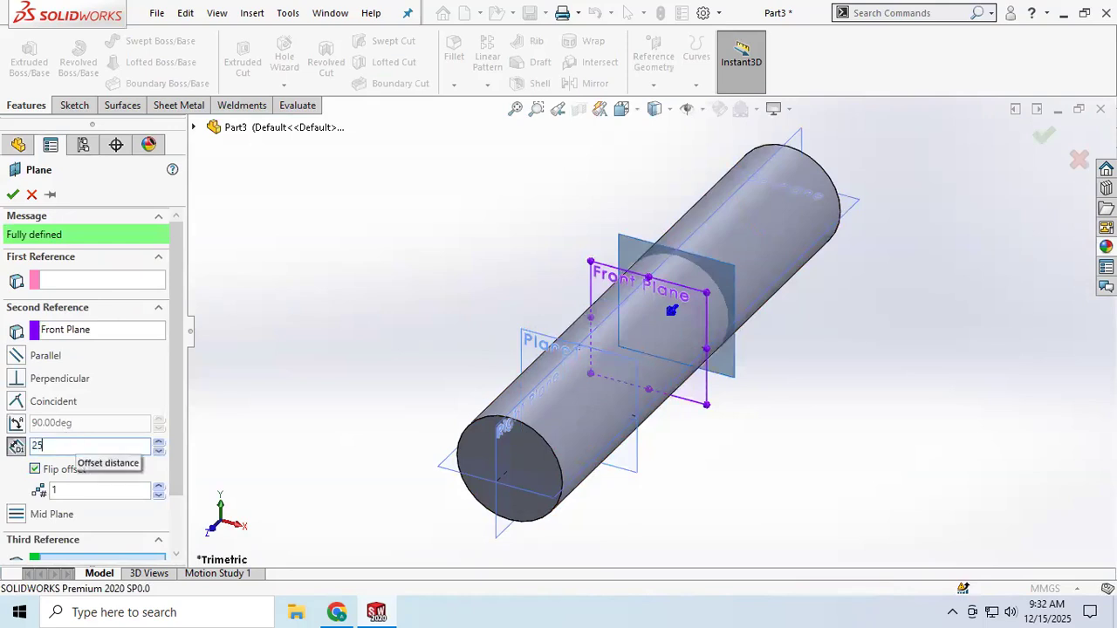
pyautogui.press('Return')
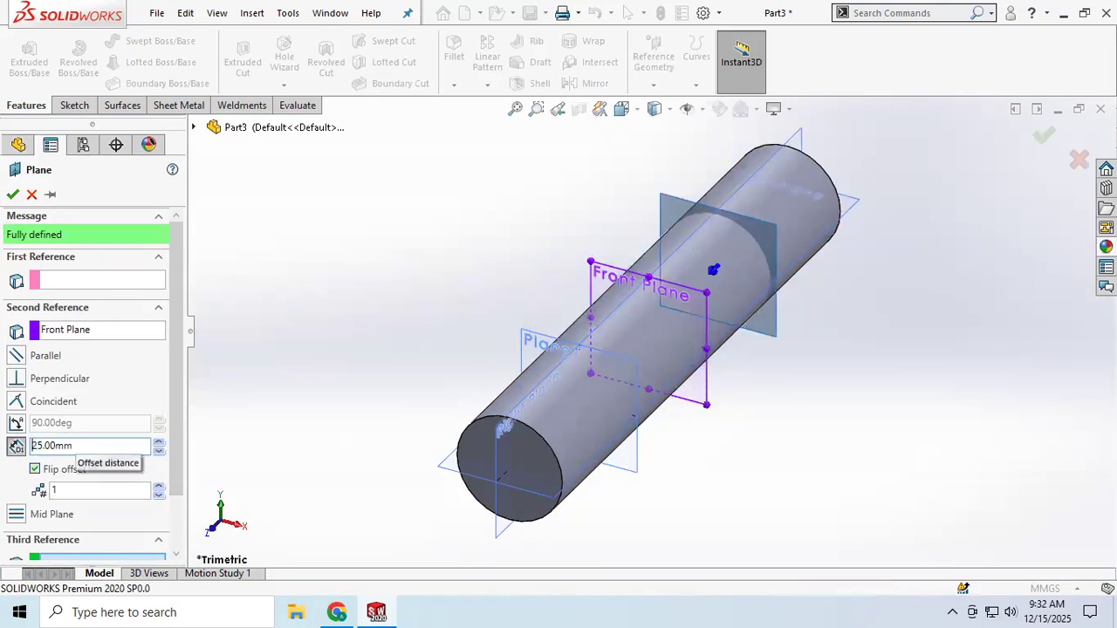
pyautogui.click(12, 194)
# Apply the color appearance to the cylinder body and change it to a dark orange-brown from the standard swatches.
pyautogui.moveTo(761, 330); pyautogui.dragTo(710, 317, button='middle')
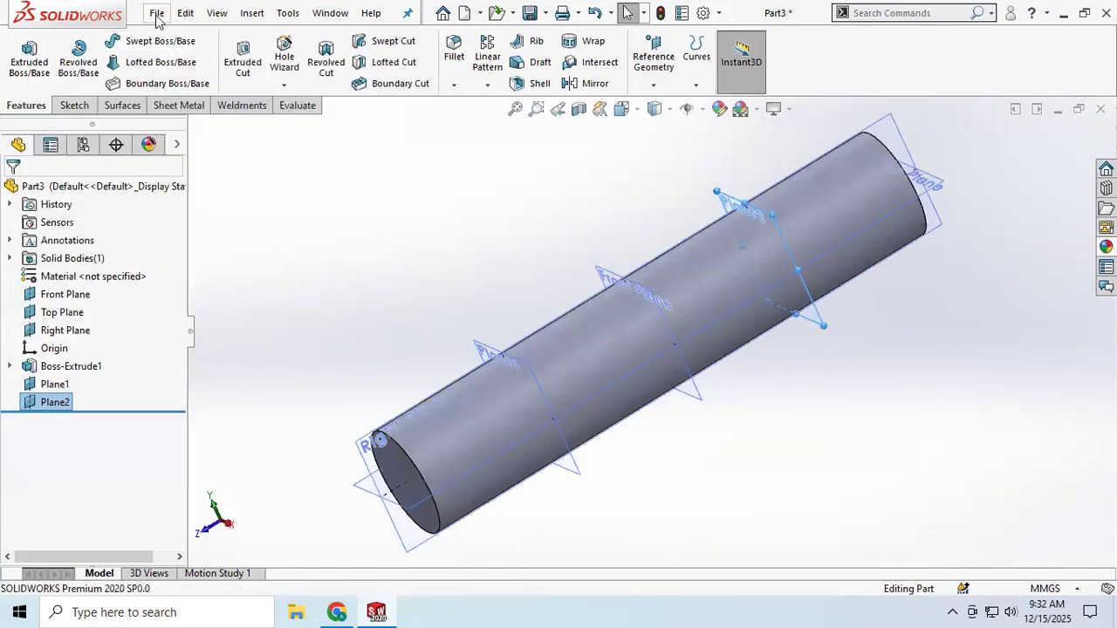
pyautogui.click(1106, 246)
pyautogui.moveTo(928, 411); pyautogui.dragTo(646, 367)
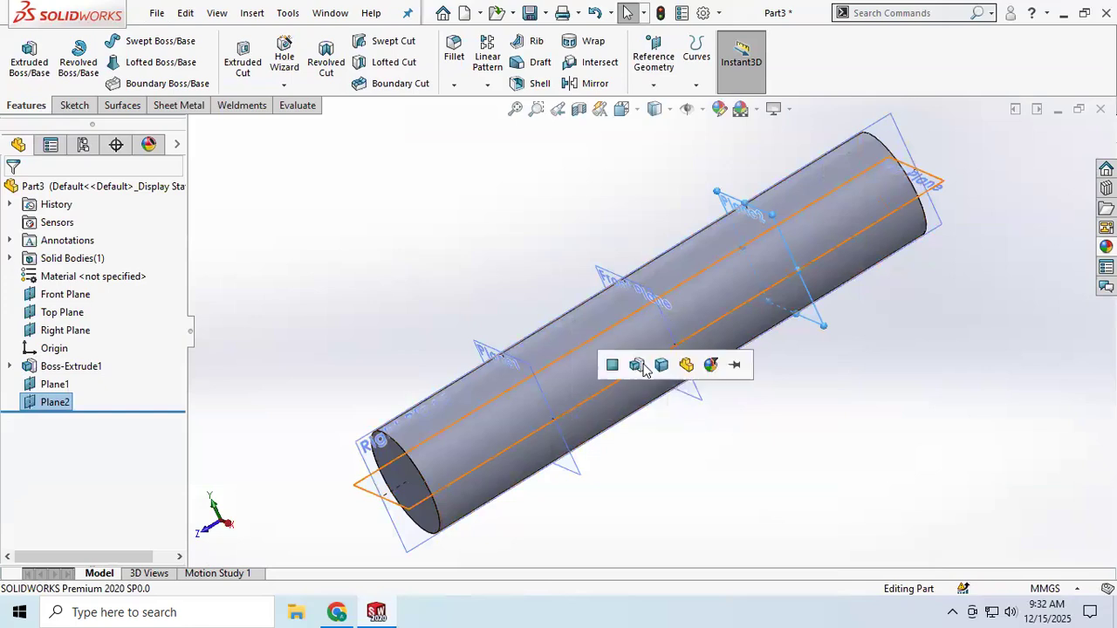
pyautogui.click(661, 364)
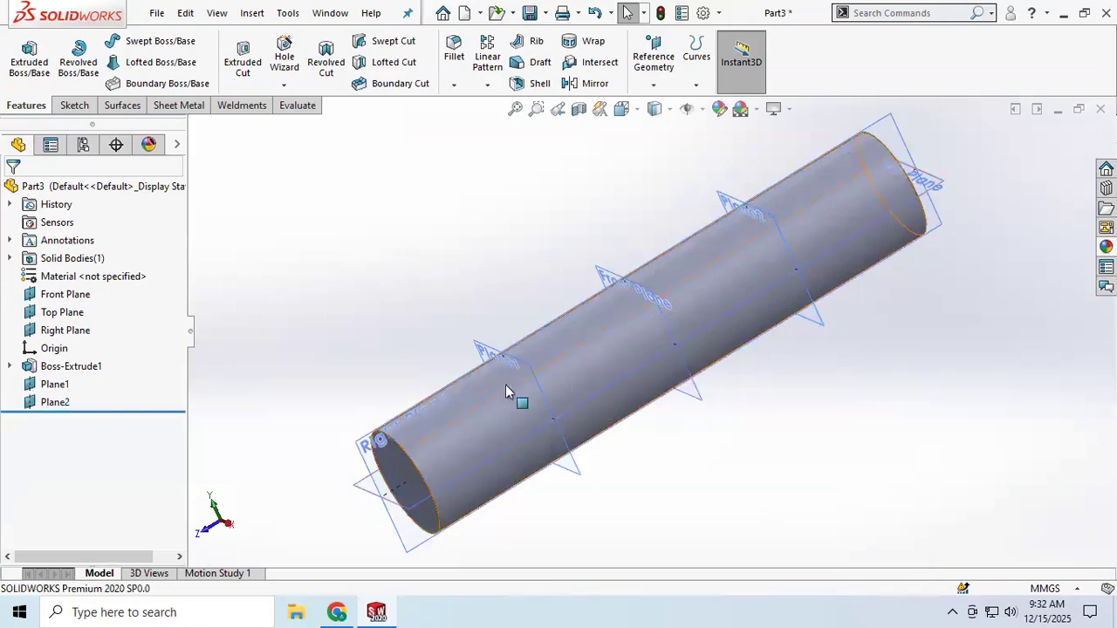
pyautogui.click(149, 144)
pyautogui.doubleClick(45, 243)
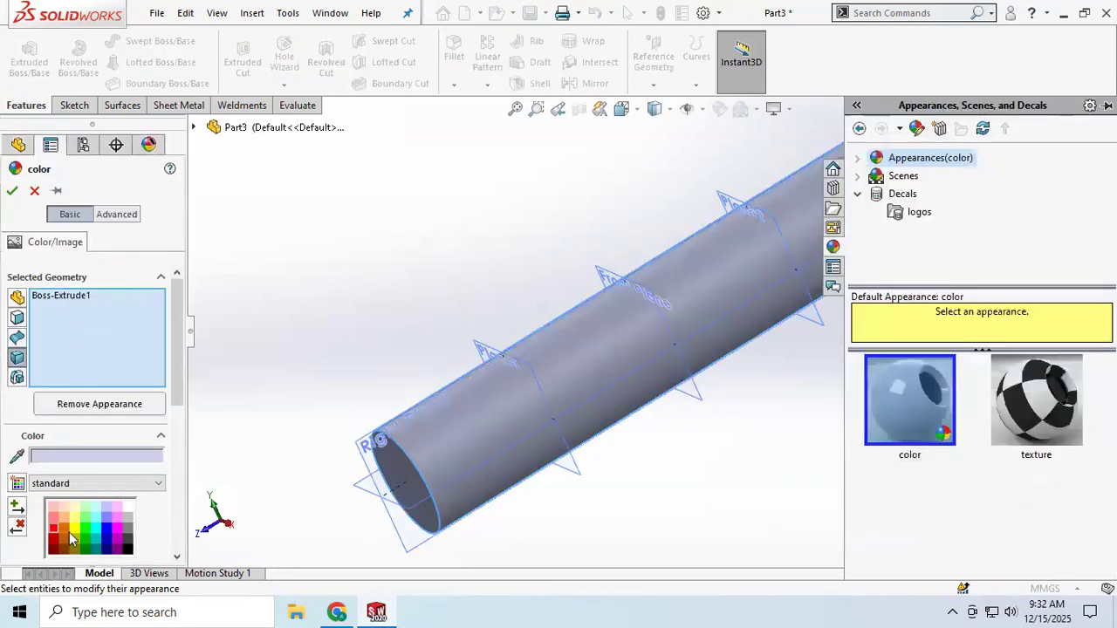
pyautogui.click(62, 540)
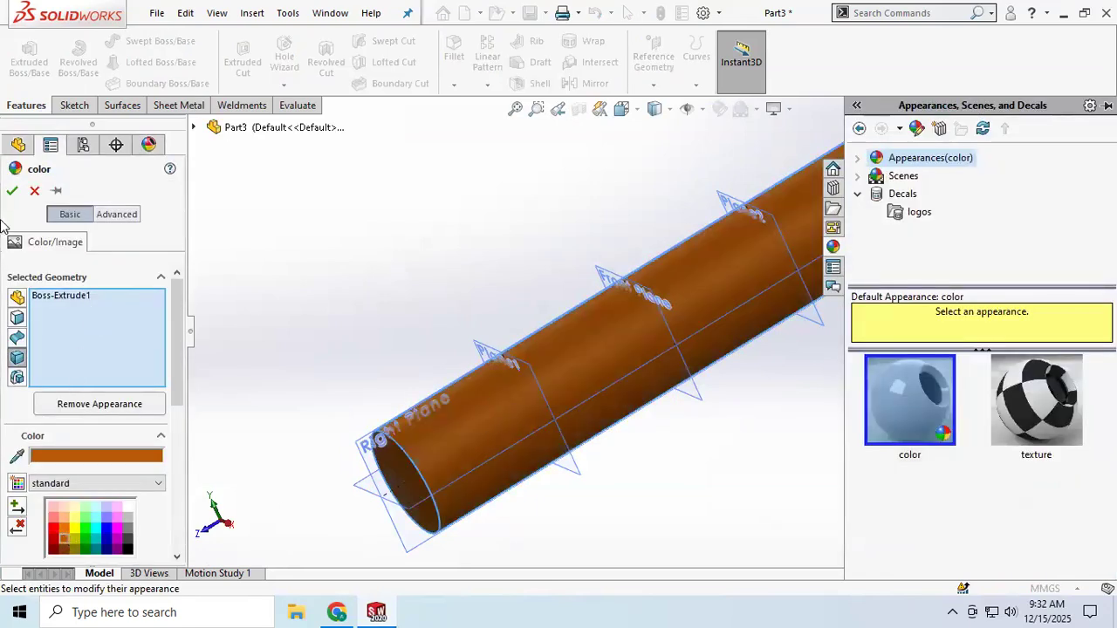
pyautogui.click(11, 194)
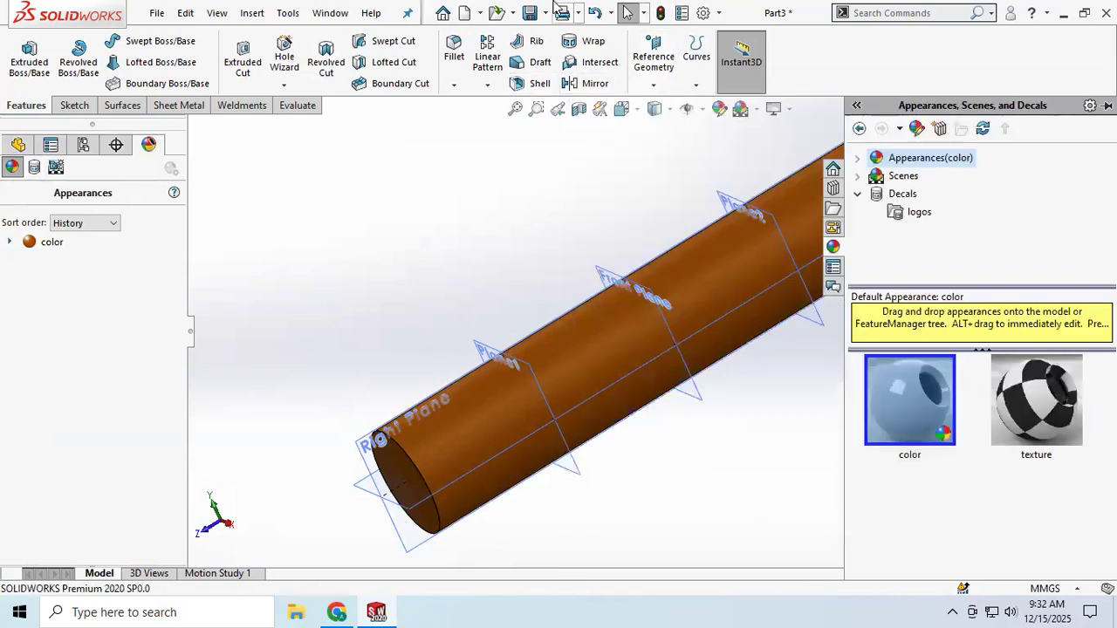
# Save the finished part to the Desktop under the name rod.
pyautogui.click(530, 13)
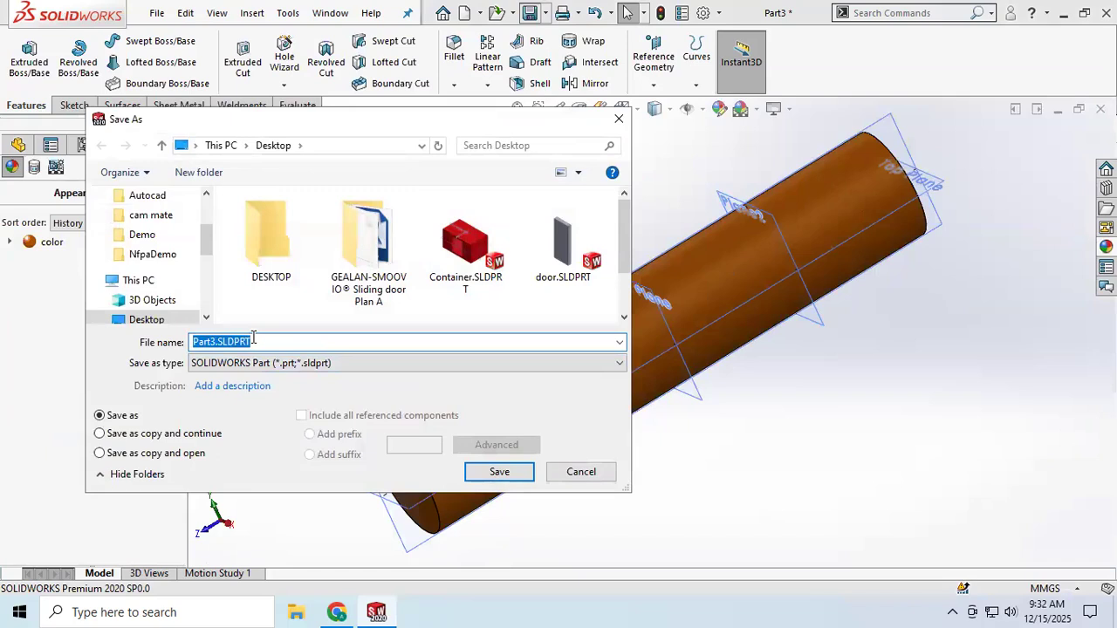
pyautogui.write('rod')
pyautogui.press('Return')
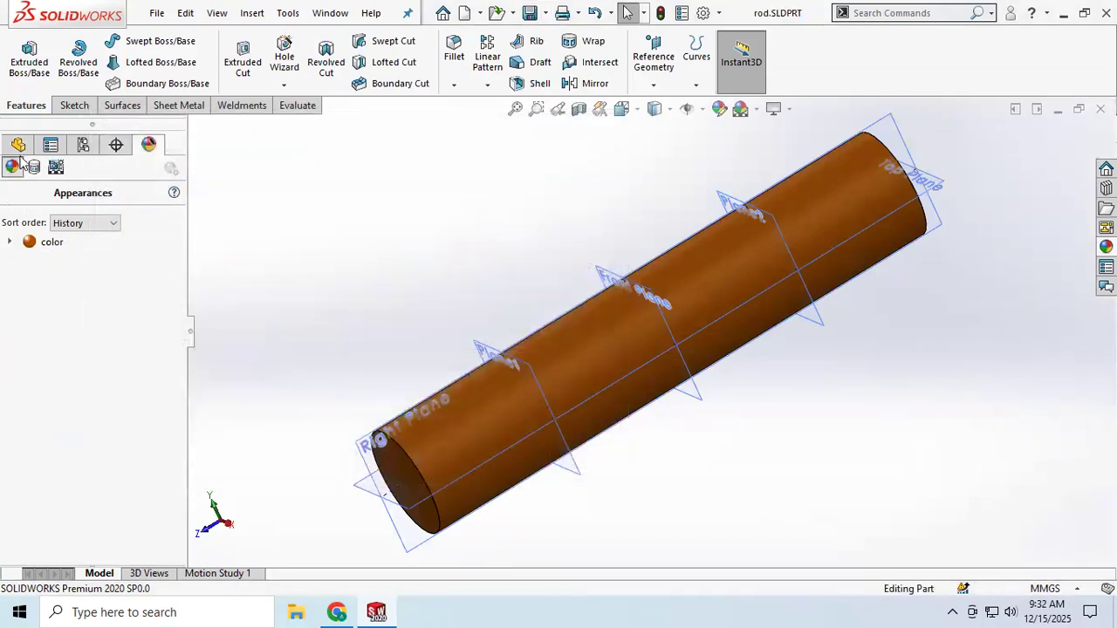
# Close the rod part and create a new part document.
pyautogui.click(156, 13)
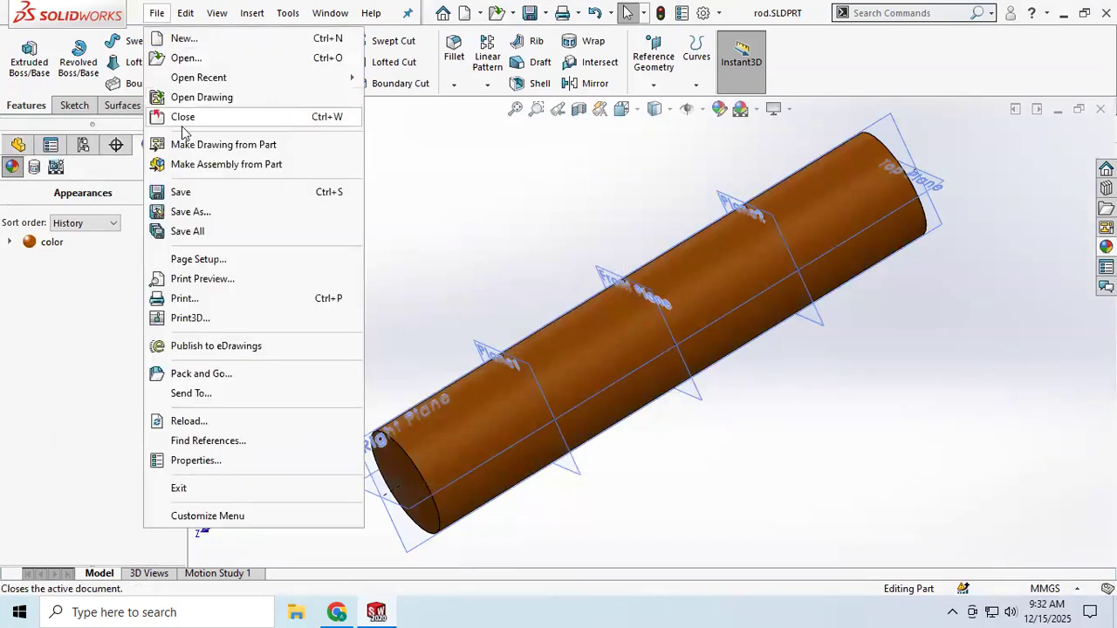
pyautogui.click(183, 117)
pyautogui.click(156, 13)
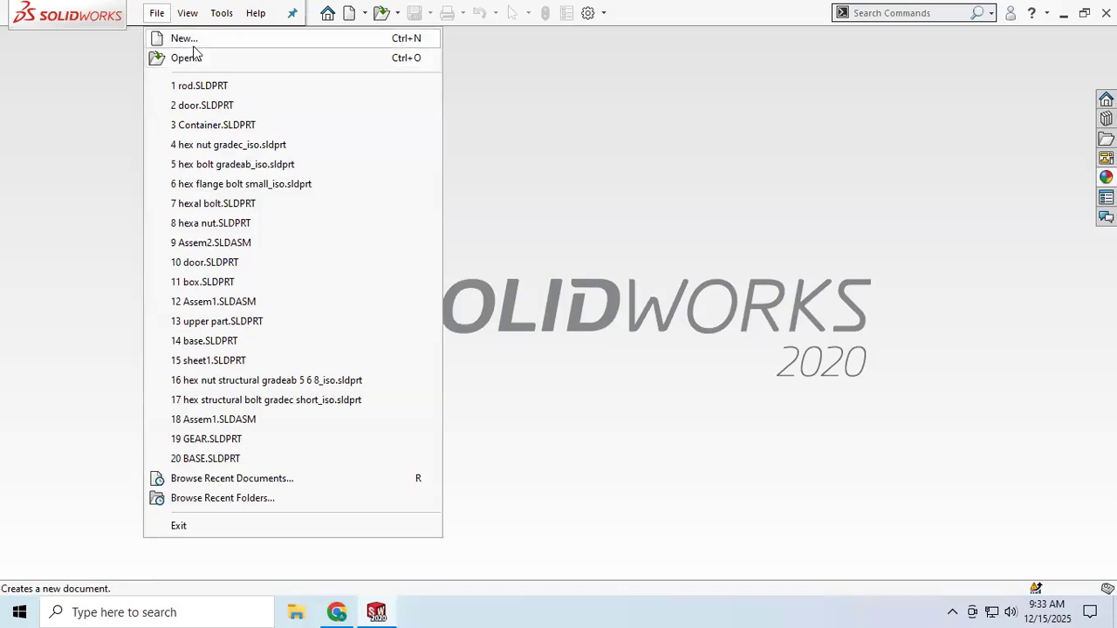
pyautogui.click(192, 38)
pyautogui.click(656, 446)
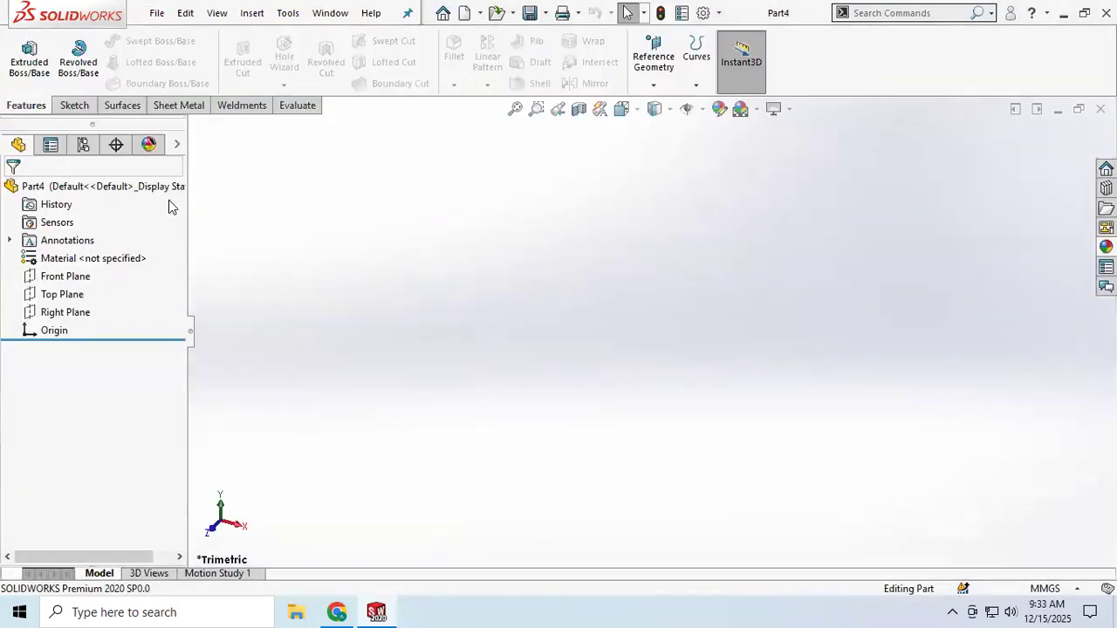
# Sketch two concentric circles centred on the origin of the Front Plane, the inner one about 125 mm in diameter.
pyautogui.click(73, 105)
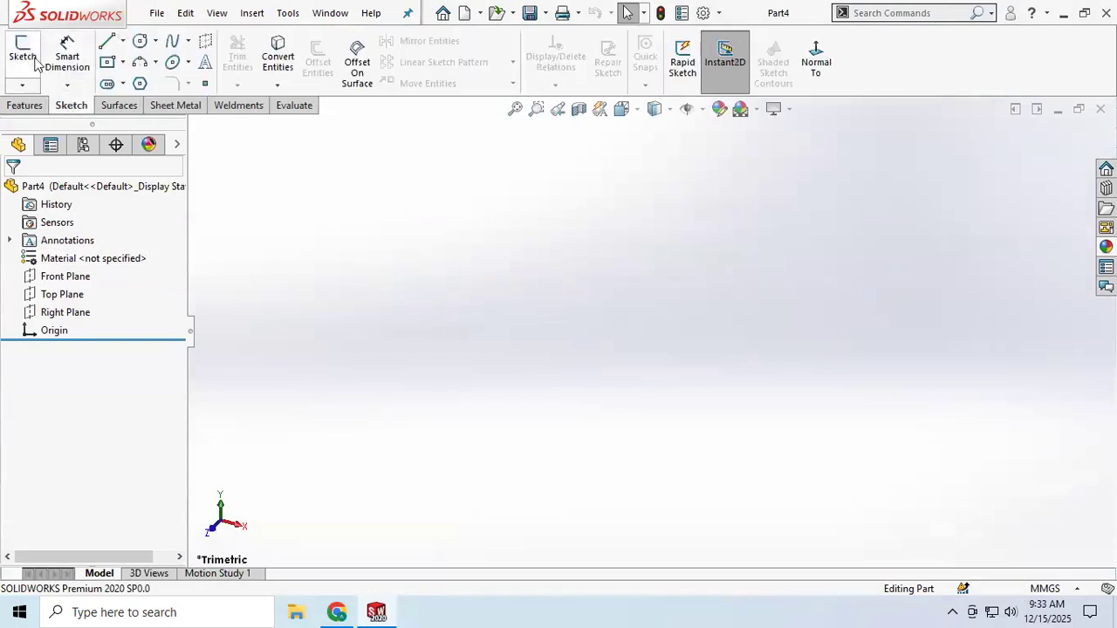
pyautogui.click(22, 54)
pyautogui.click(506, 224)
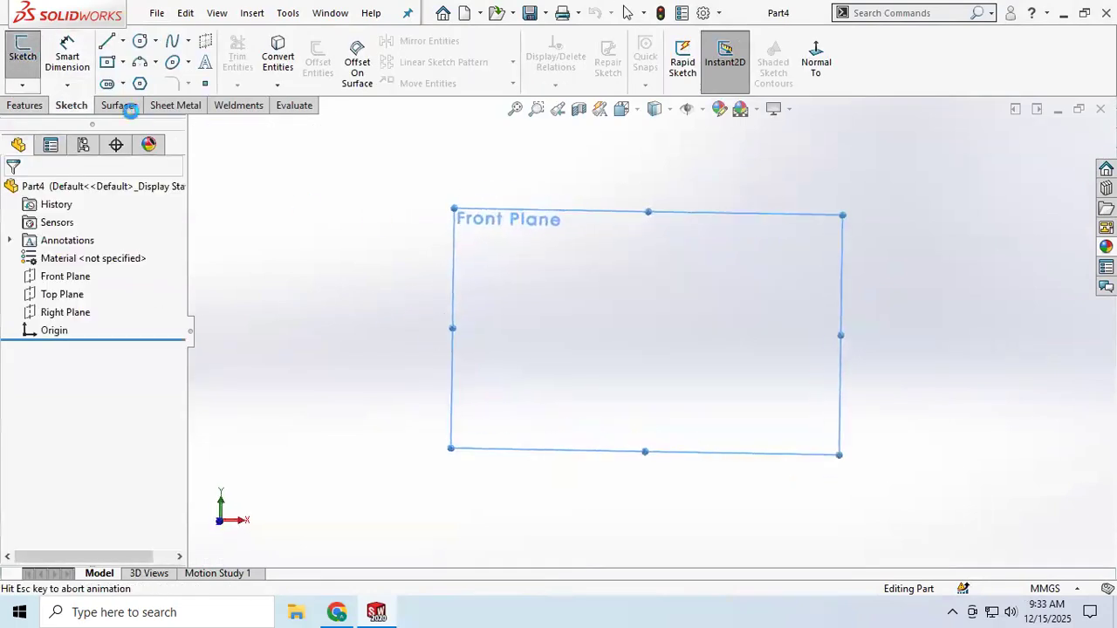
pyautogui.click(140, 41)
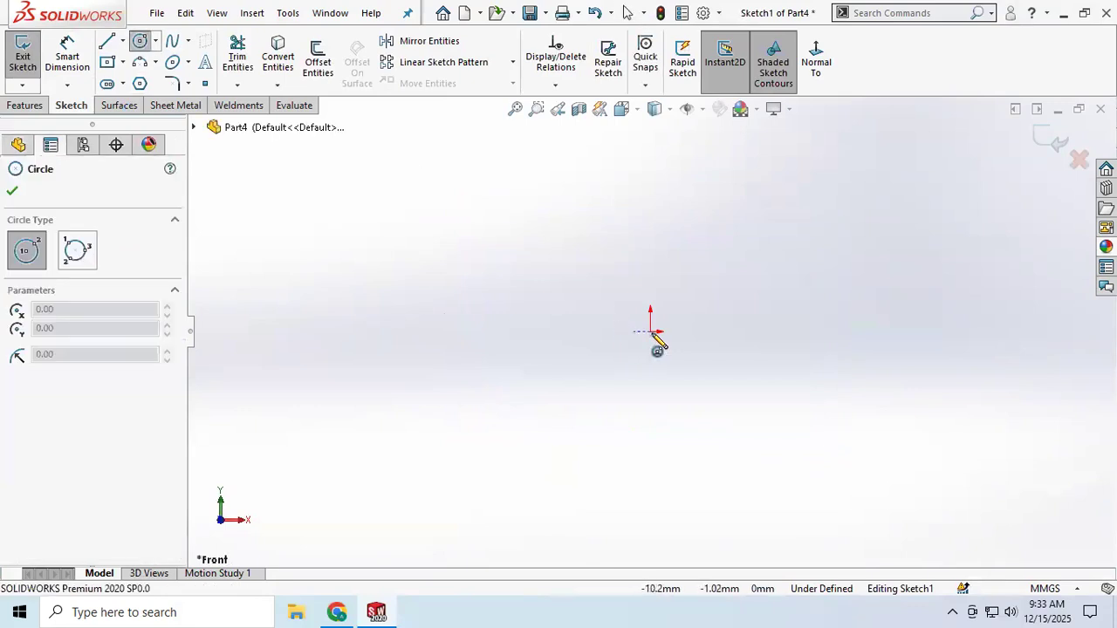
pyautogui.click(652, 332)
pyautogui.click(756, 402)
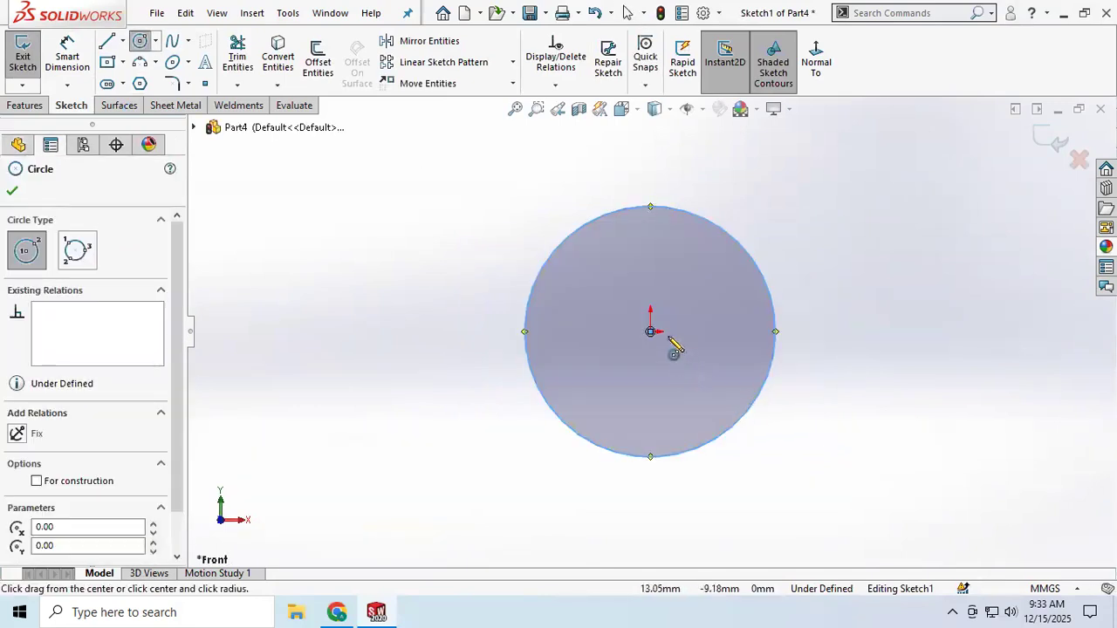
pyautogui.click(651, 332)
pyautogui.click(773, 422)
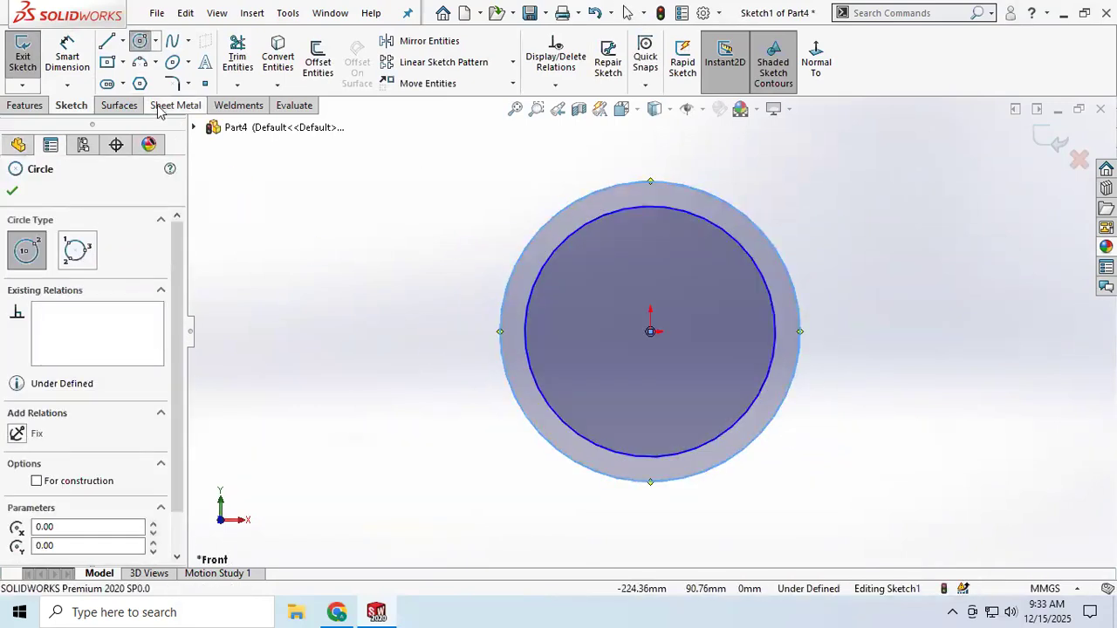
pyautogui.press('Escape')
# Dimension the inner circle to a 20 mm diameter and the outer circle to a 40 mm diameter.
pyautogui.click(768, 267)
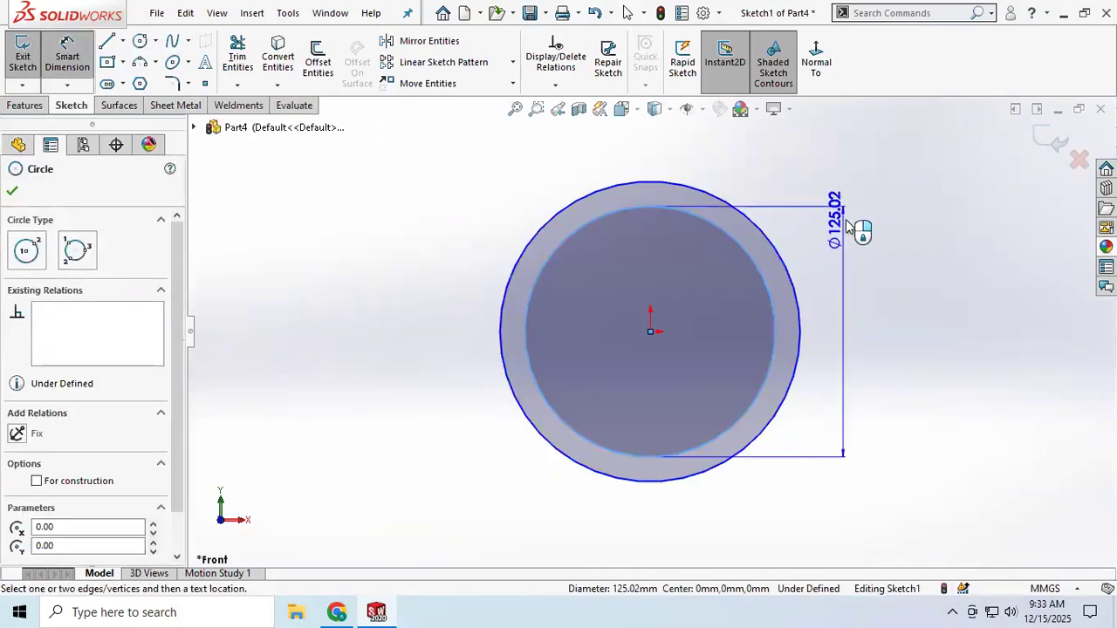
pyautogui.click(846, 219)
pyautogui.write('20')
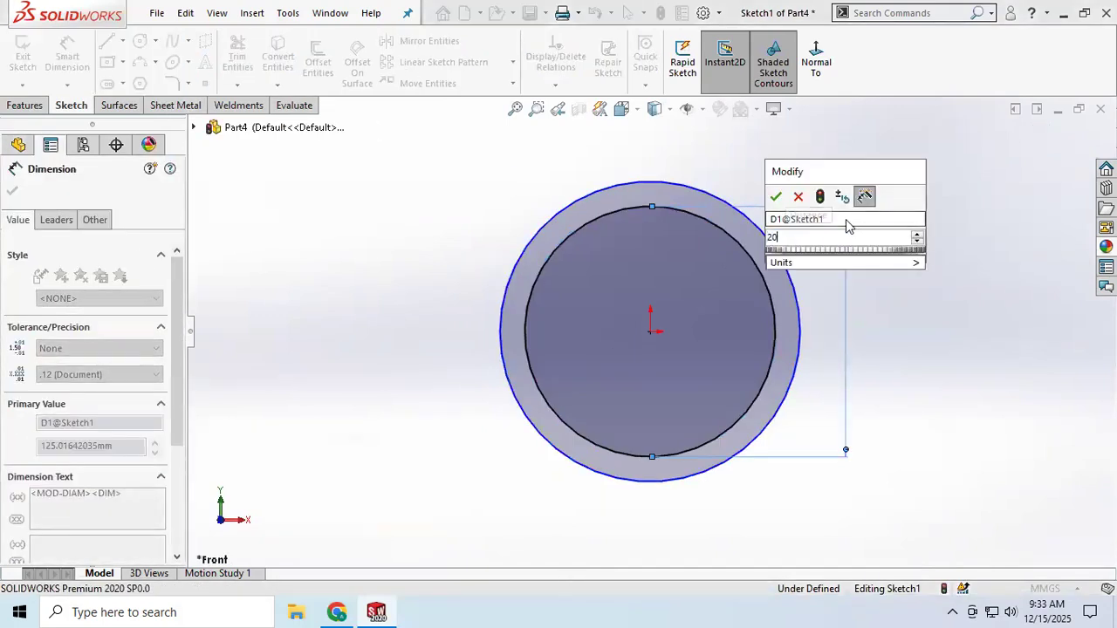
pyautogui.press('Return')
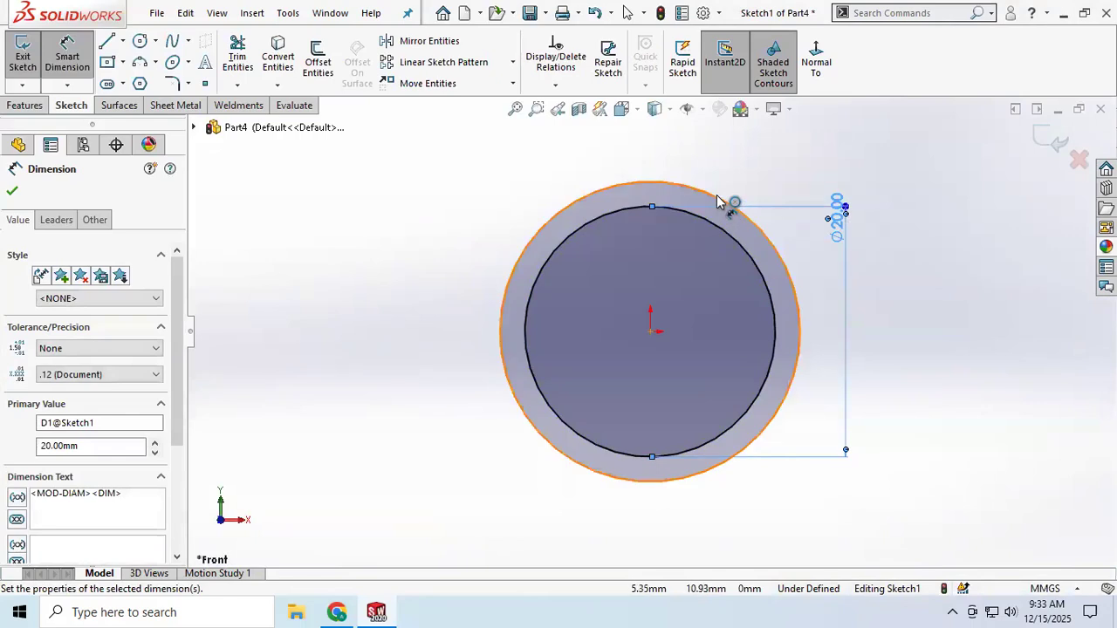
pyautogui.click(723, 206)
pyautogui.click(861, 151)
pyautogui.write('40')
pyautogui.press('Return')
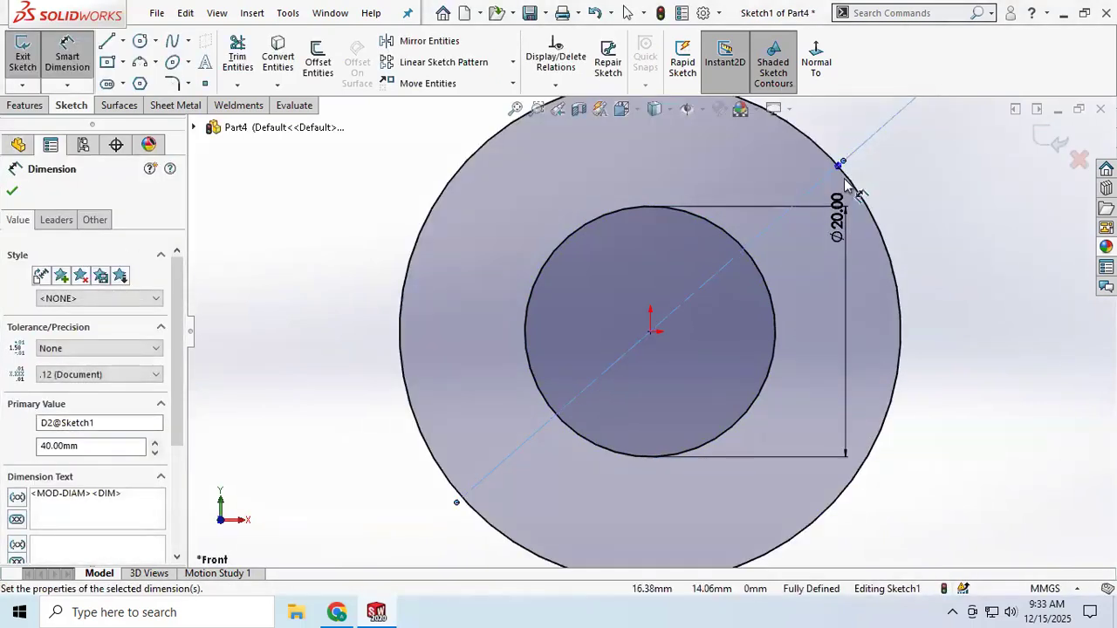
pyautogui.click(10, 194)
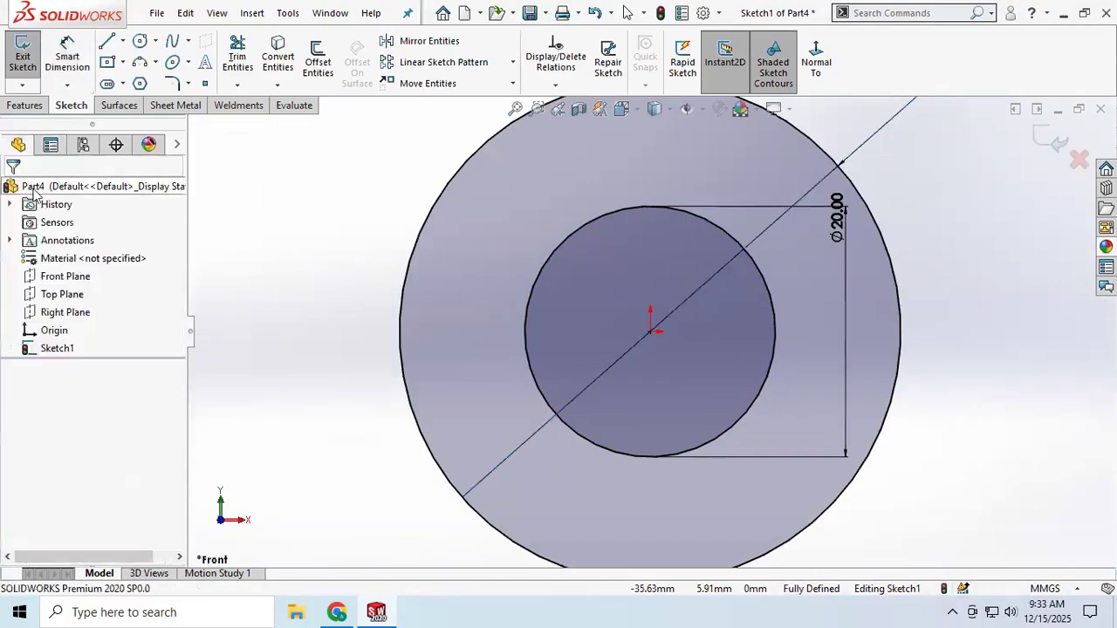
# Extrude the ring profile as a boss with the Mid Plane end condition and a depth of 15 mm.
pyautogui.press('f')
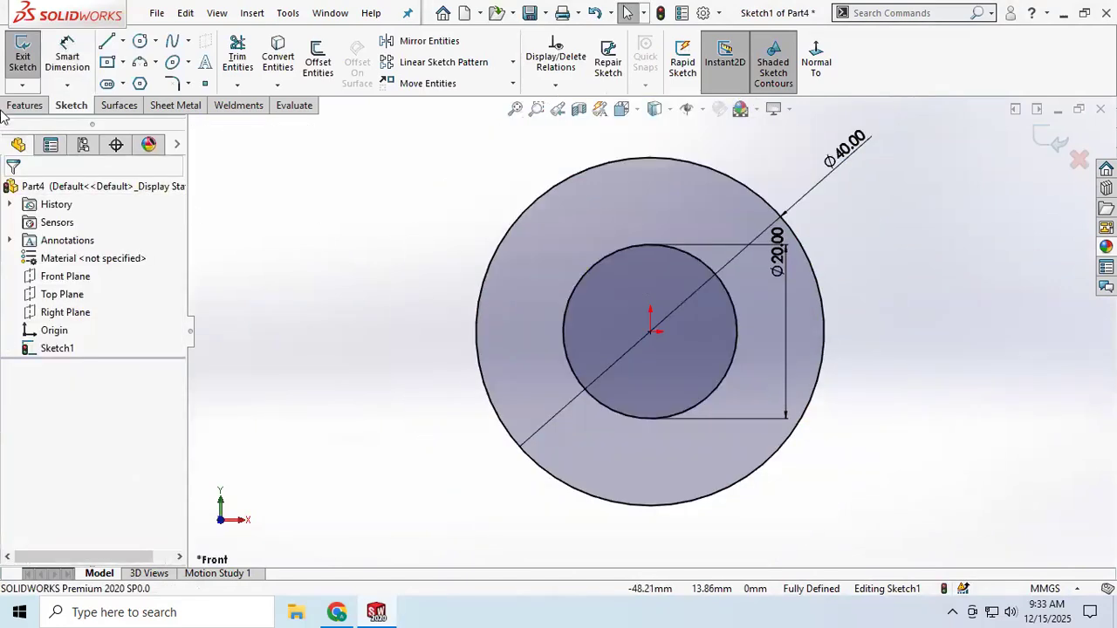
pyautogui.click(23, 54)
pyautogui.click(27, 63)
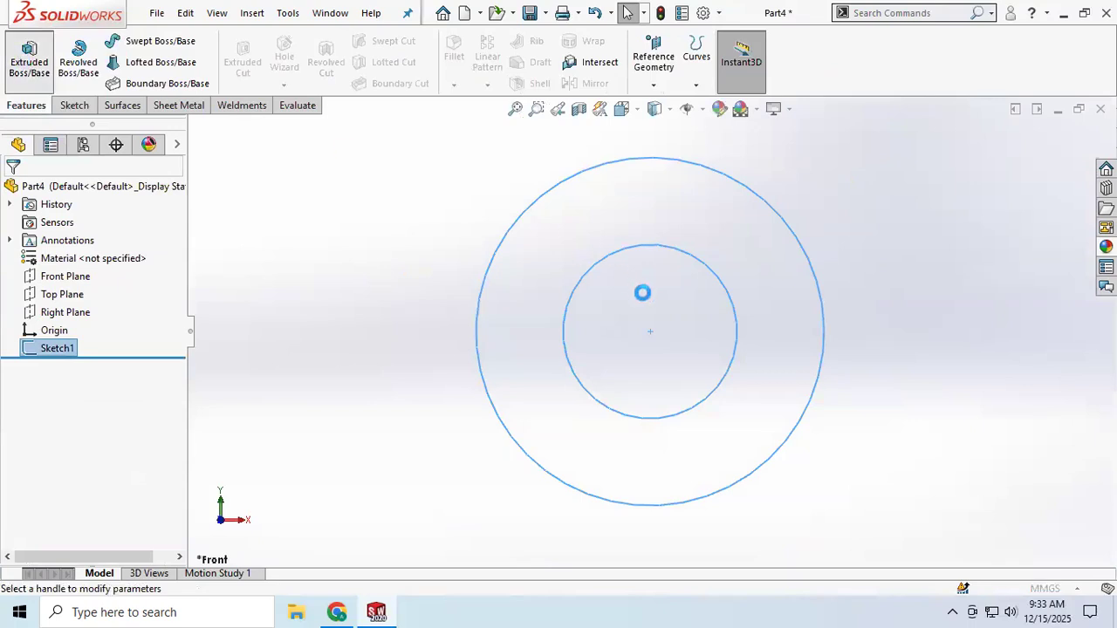
pyautogui.click(78, 289)
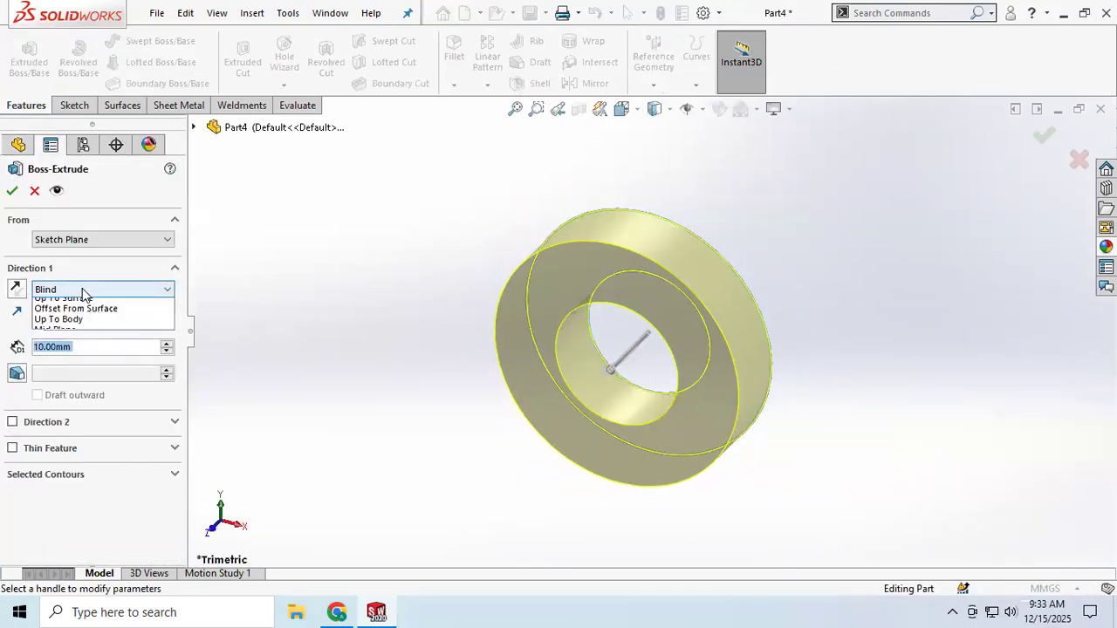
pyautogui.click(73, 356)
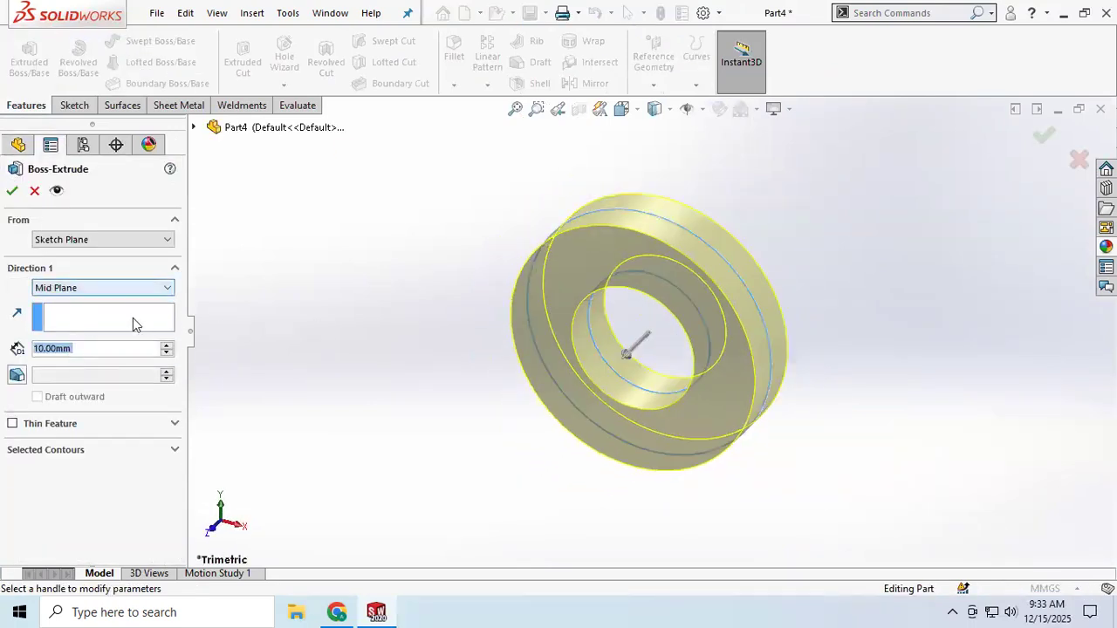
pyautogui.click(167, 346)
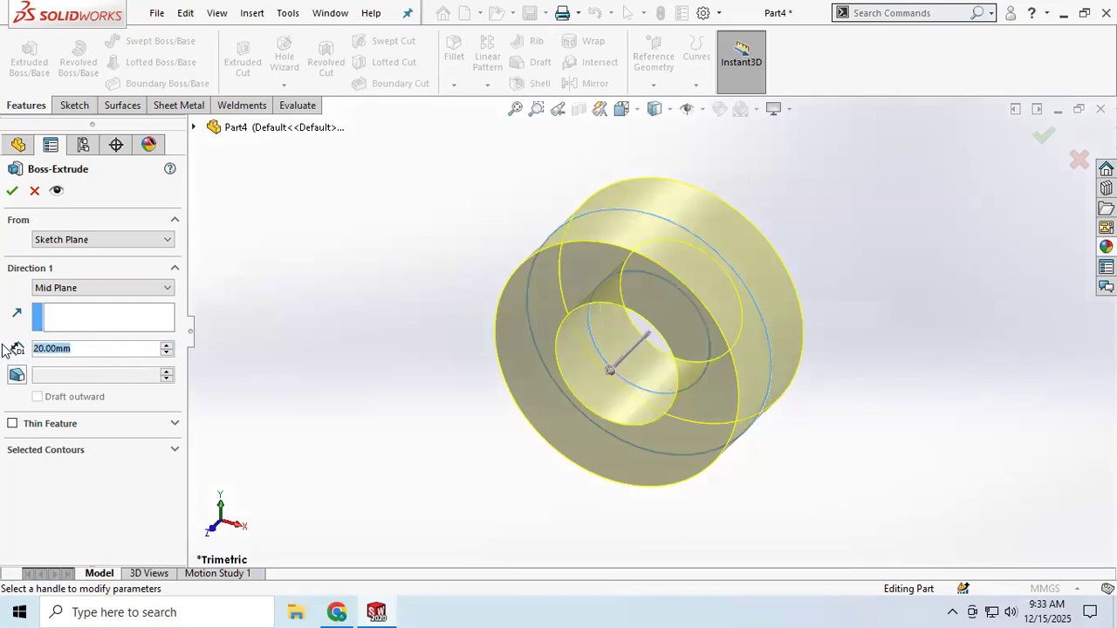
pyautogui.write('15')
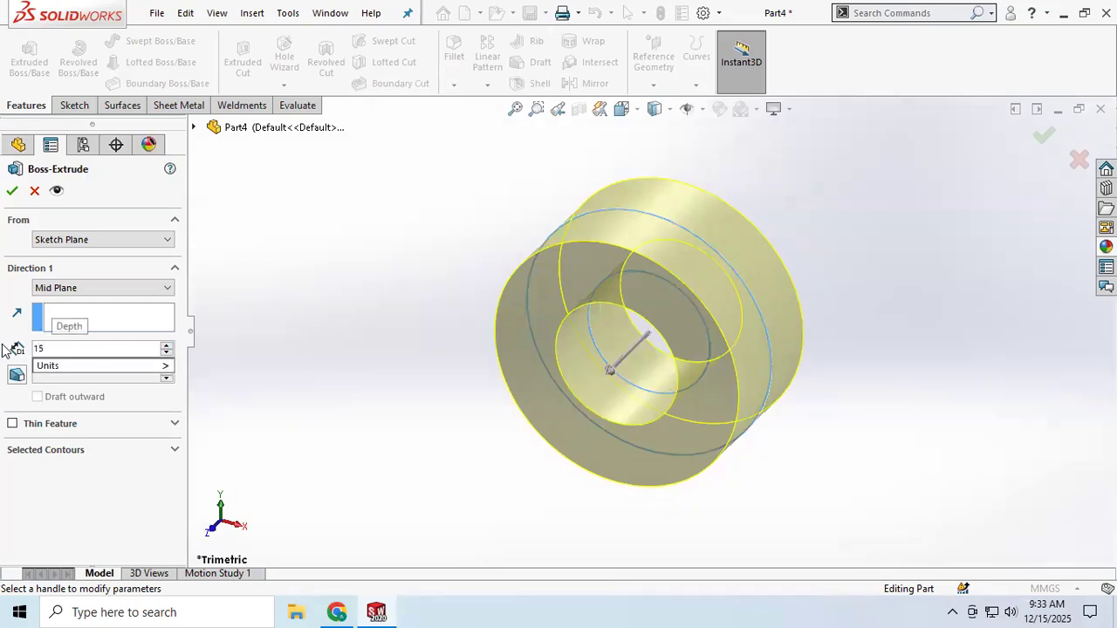
pyautogui.press('Return')
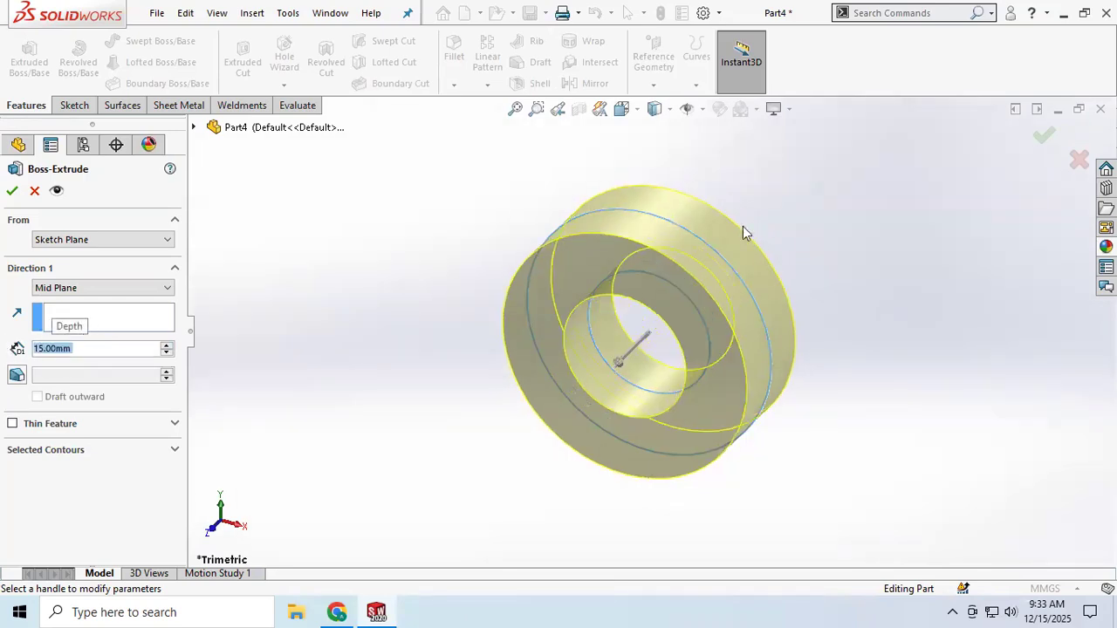
pyautogui.click(12, 190)
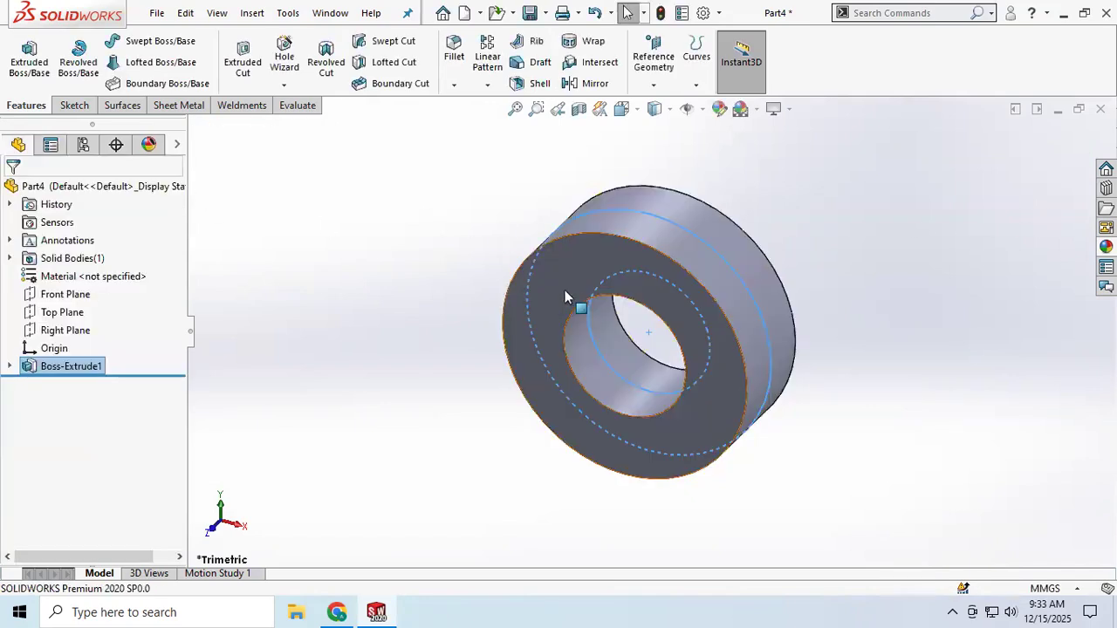
# Apply the color appearance to the whole ring part and change it to light green from the standard swatches.
pyautogui.moveTo(567, 291)
pyautogui.mouseDown(button='middle')
pyautogui.moveTo(482, 293)
pyautogui.moveTo(637, 322)
pyautogui.moveTo(571, 270)
pyautogui.moveTo(623, 268)
pyautogui.moveTo(593, 266)
pyautogui.mouseUp(button='middle')
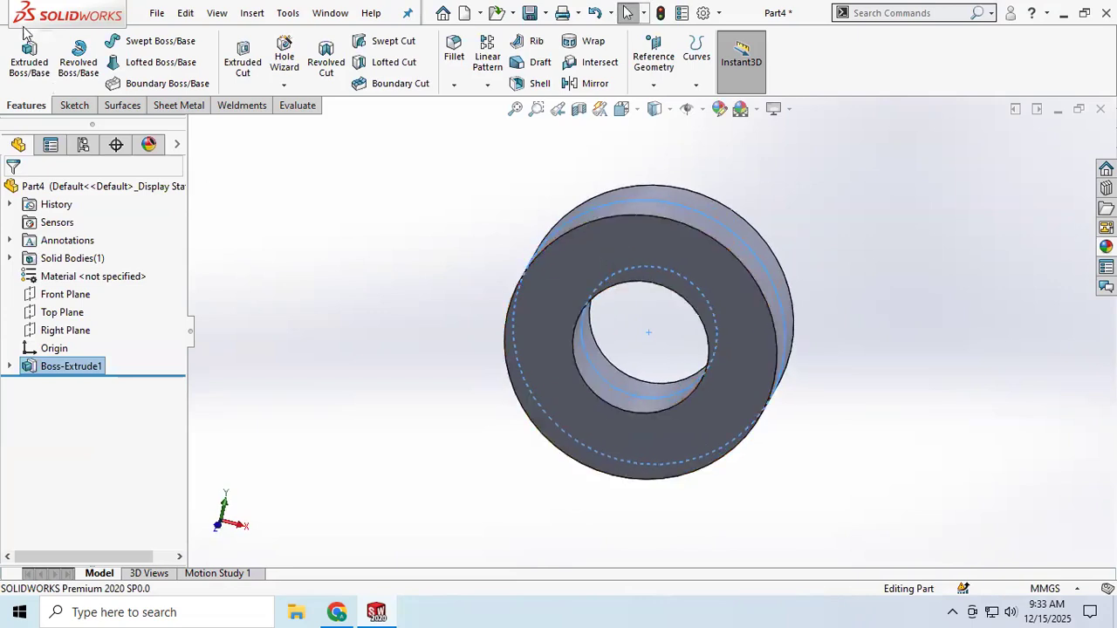
pyautogui.moveTo(697, 269); pyautogui.dragTo(677, 277, button='middle')
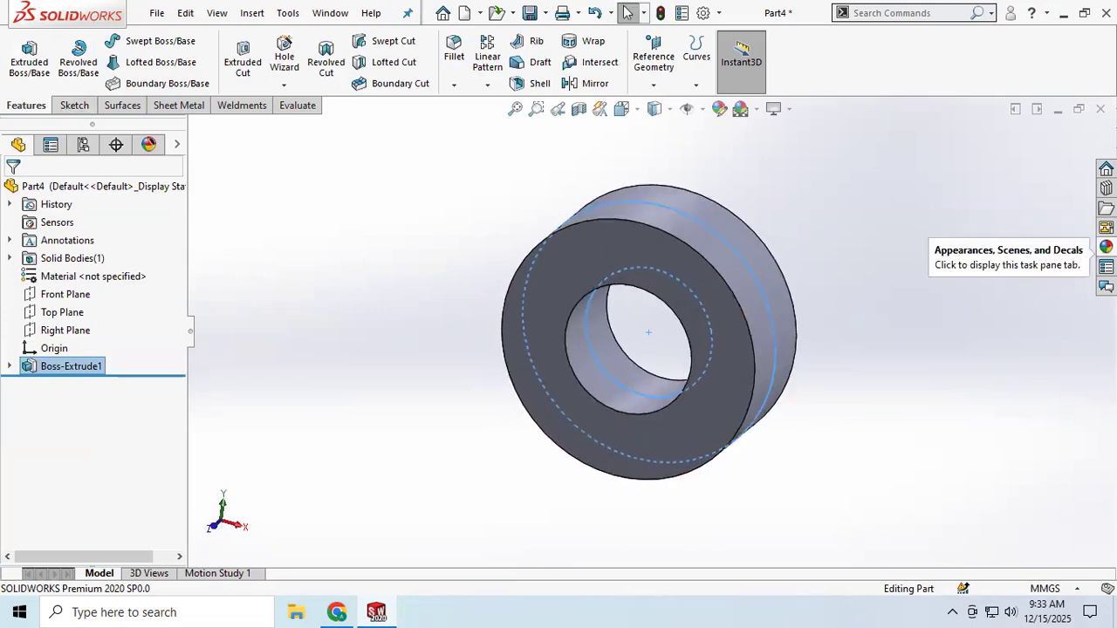
pyautogui.click(1106, 247)
pyautogui.moveTo(912, 390); pyautogui.dragTo(666, 269)
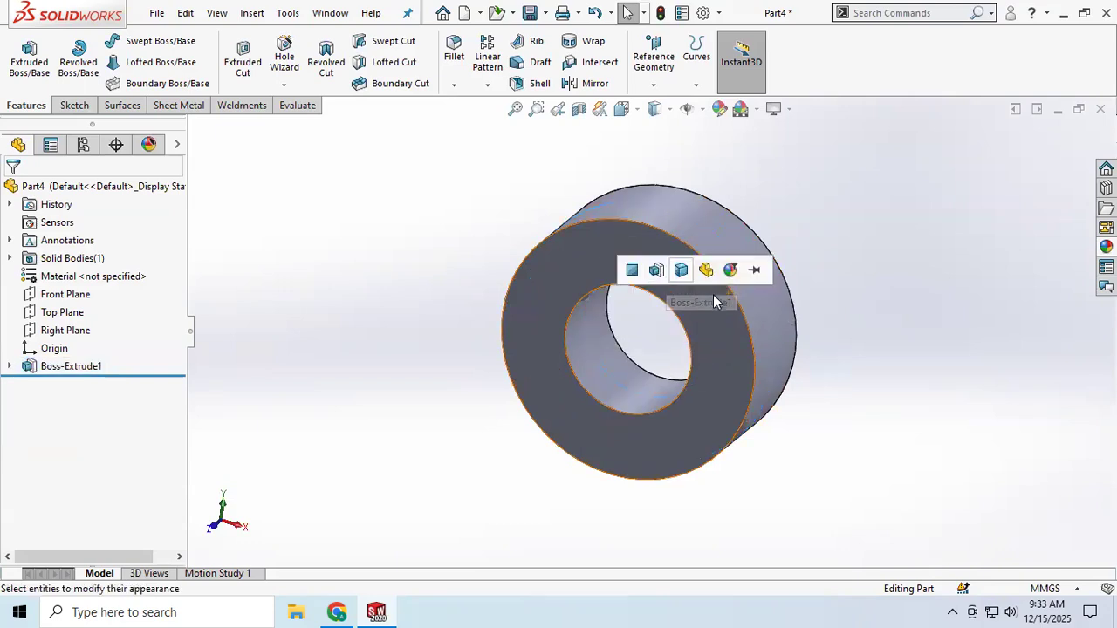
pyautogui.click(159, 149)
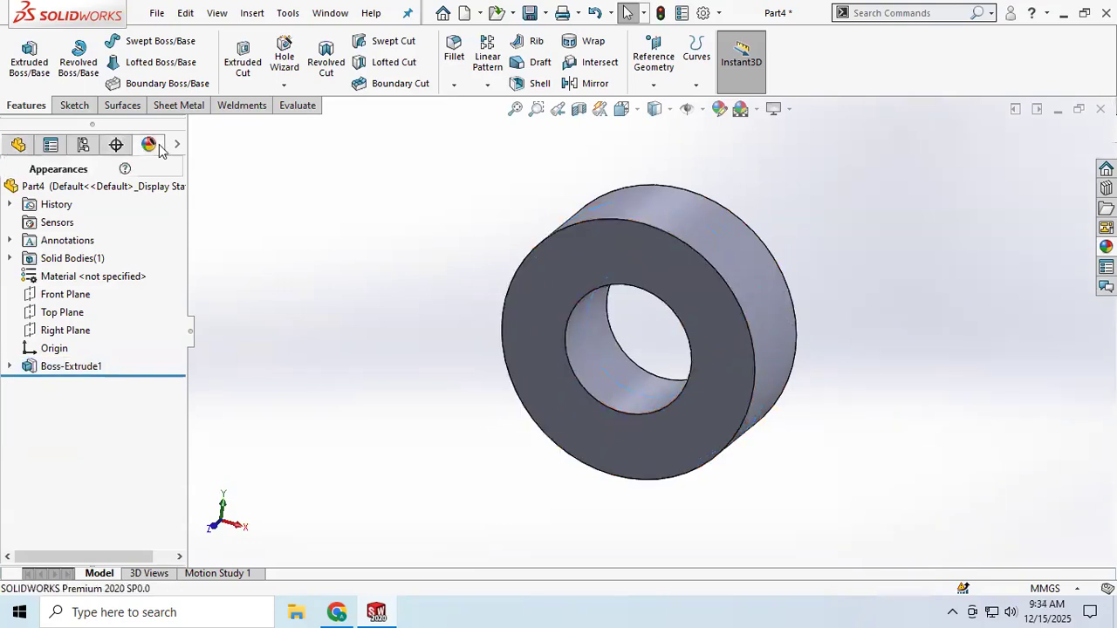
pyautogui.doubleClick(43, 242)
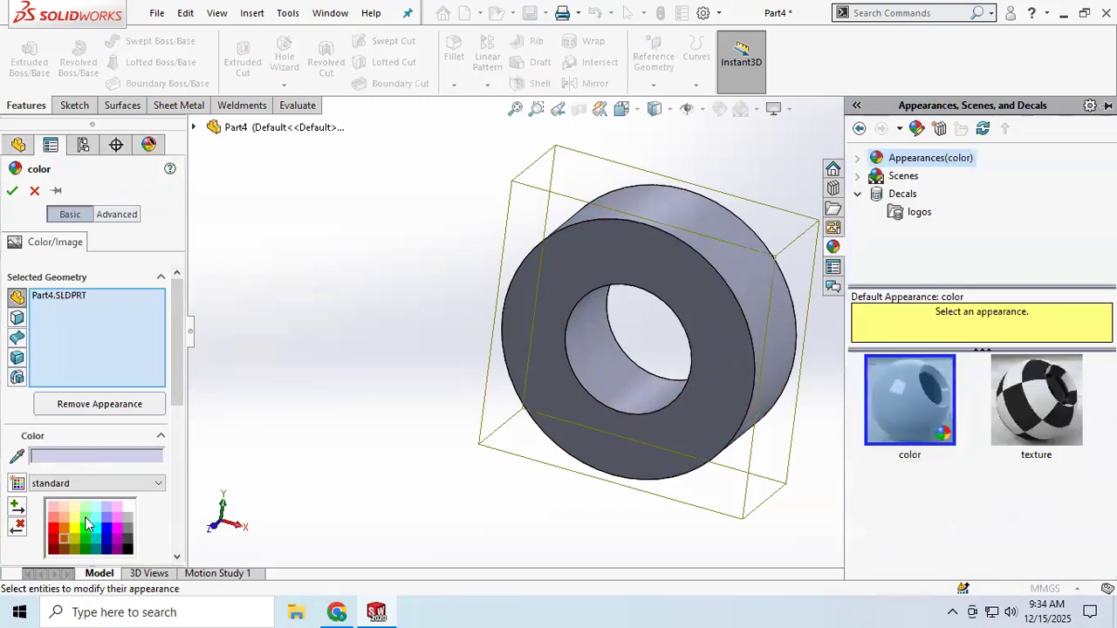
pyautogui.click(11, 192)
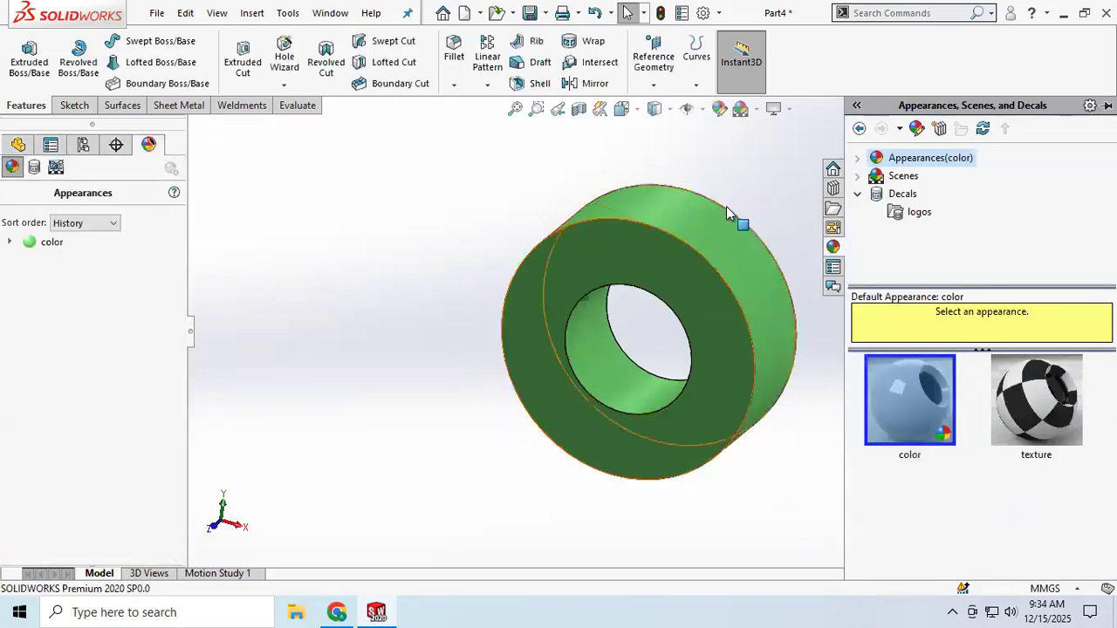
# Sketch a small circle on the ring's front face, vertically aligned with the origin and centred about 15 mm above it.
pyautogui.click(16, 145)
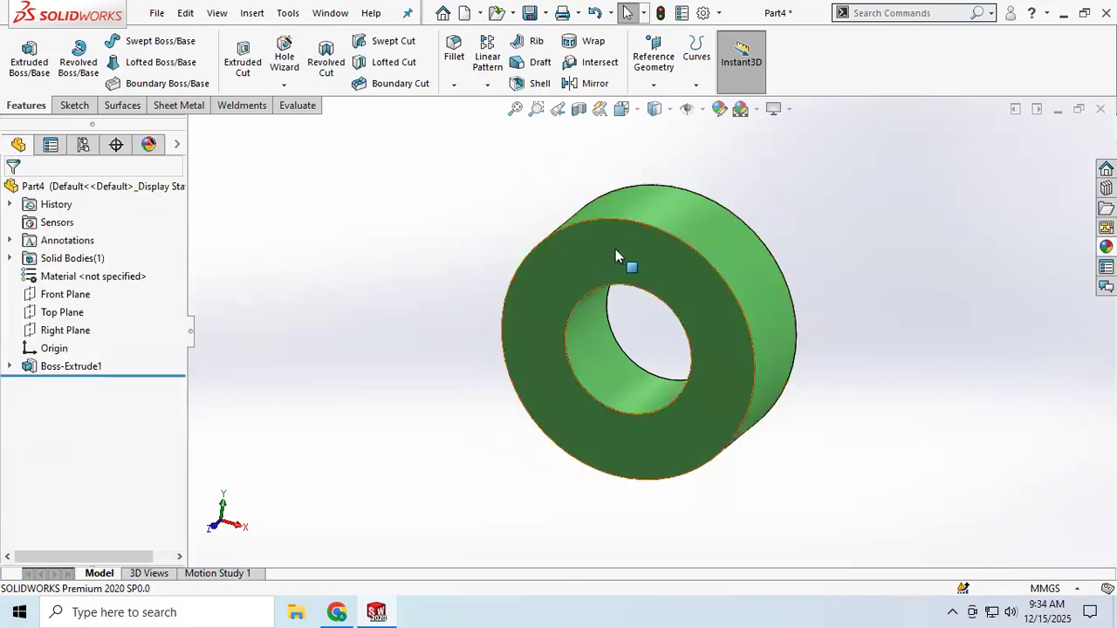
pyautogui.click(703, 273)
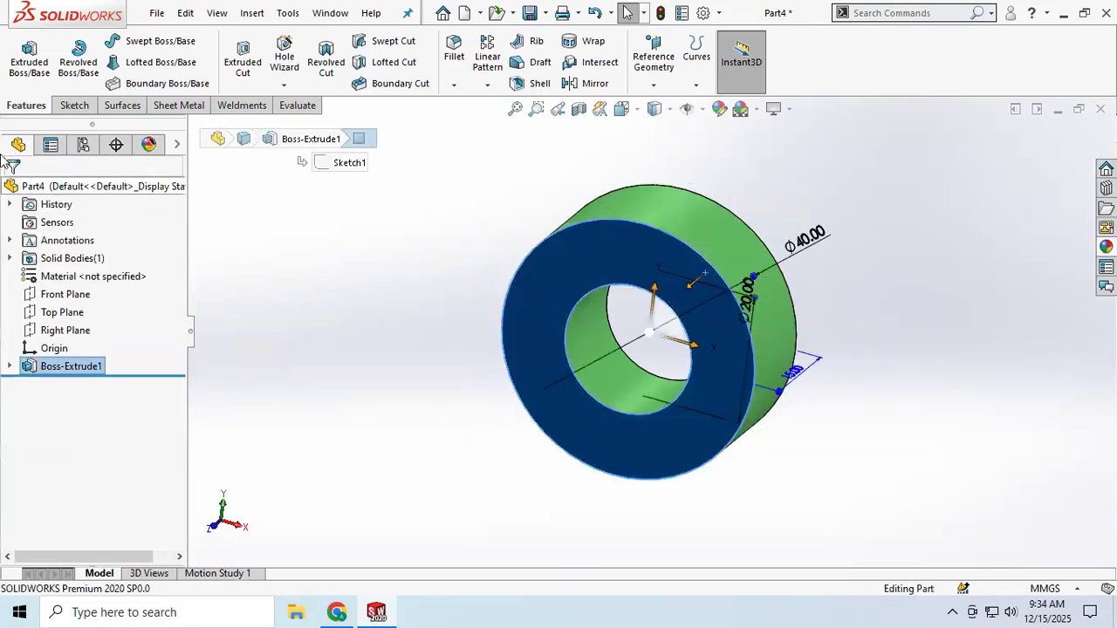
pyautogui.click(67, 105)
pyautogui.click(22, 54)
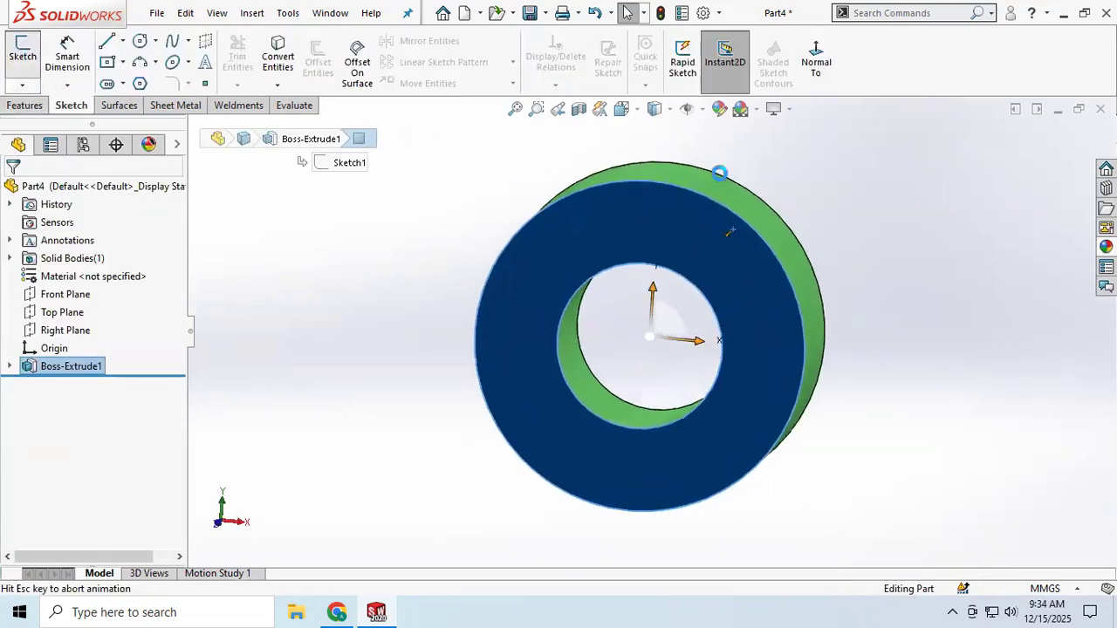
pyautogui.click(143, 42)
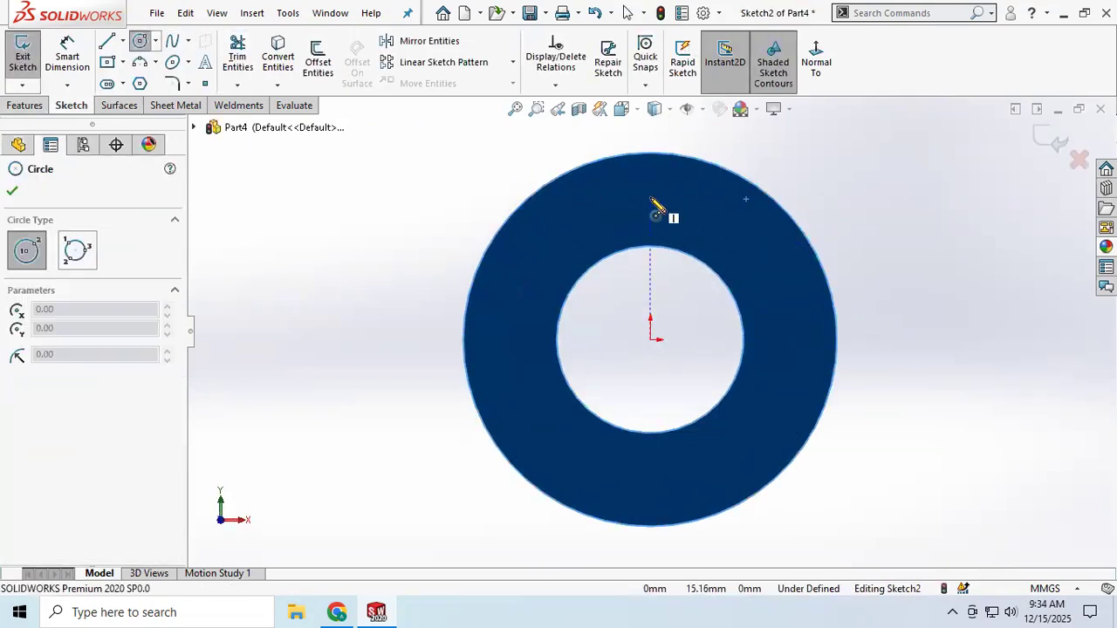
pyautogui.moveTo(650, 198); pyautogui.dragTo(662, 199)
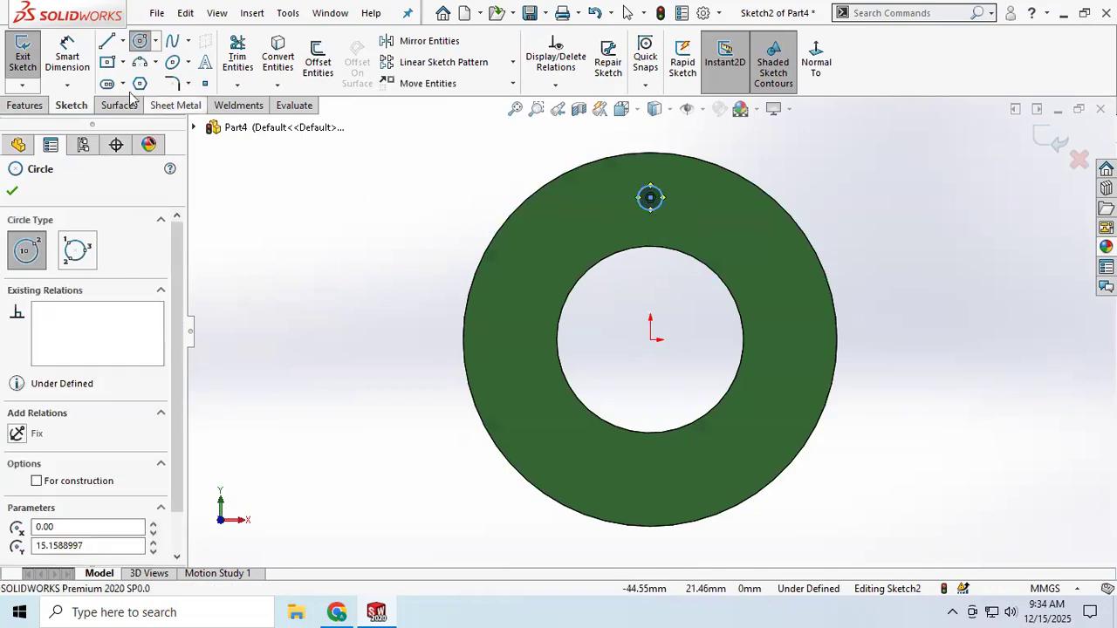
# Extrude the small circle as a blind boss 3 mm out from the ring's face.
pyautogui.click(24, 106)
pyautogui.click(28, 67)
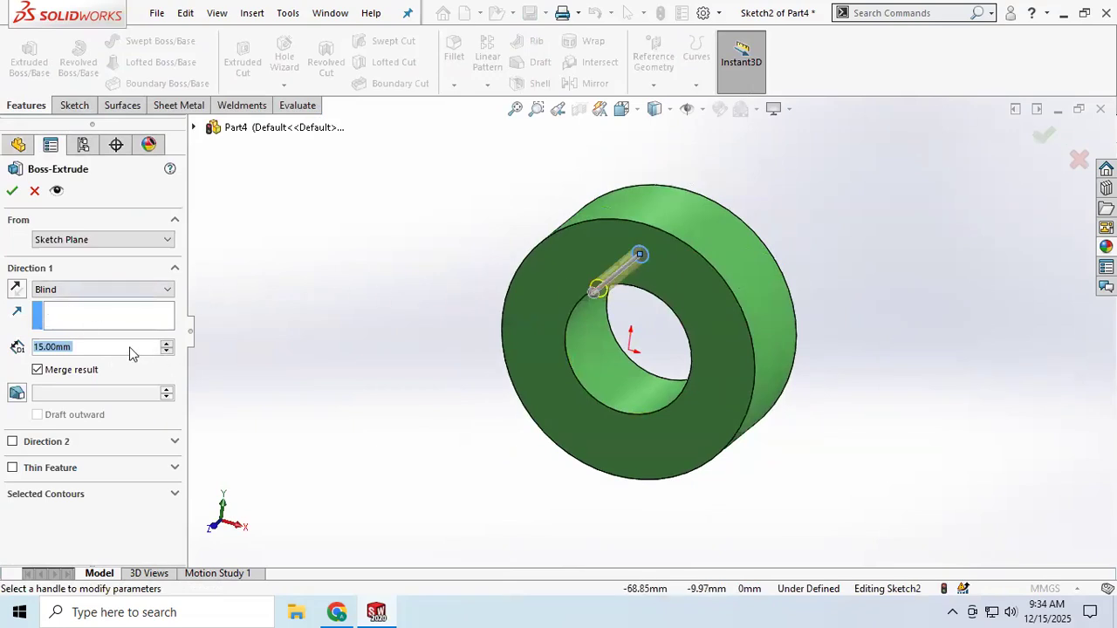
pyautogui.scroll(-1, 131, 352)
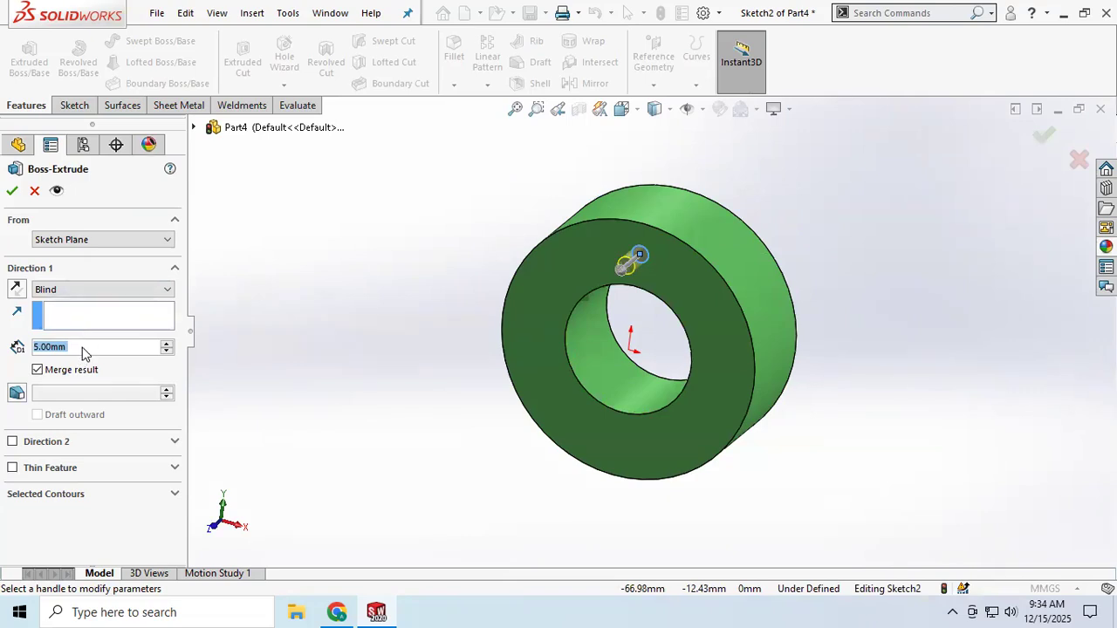
pyautogui.write('2')
pyautogui.press('Return')
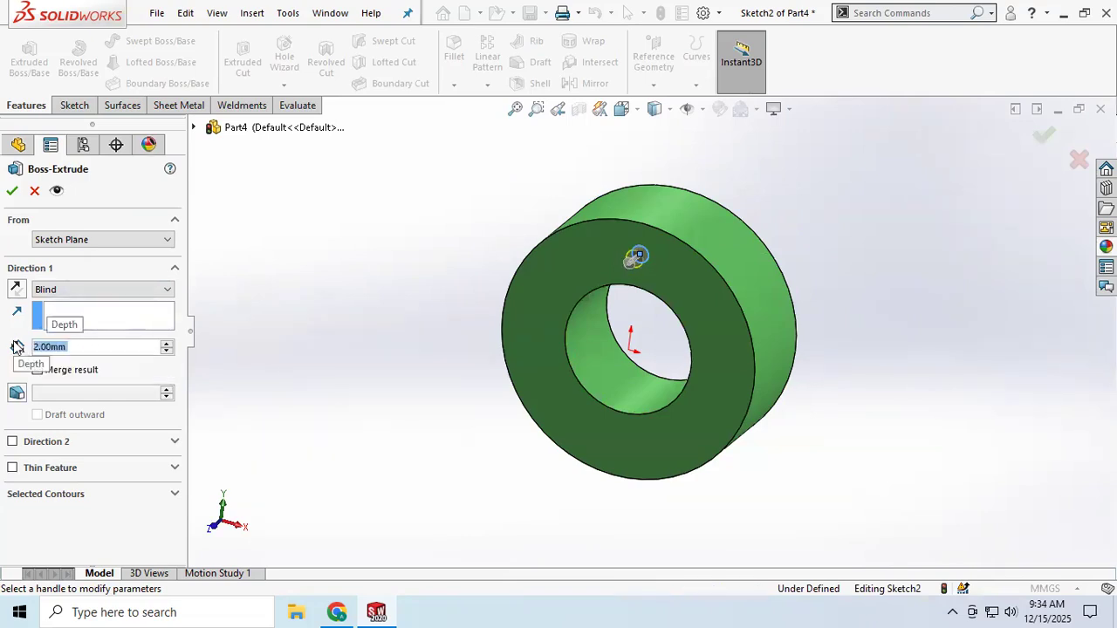
pyautogui.scroll(3, 663, 297)
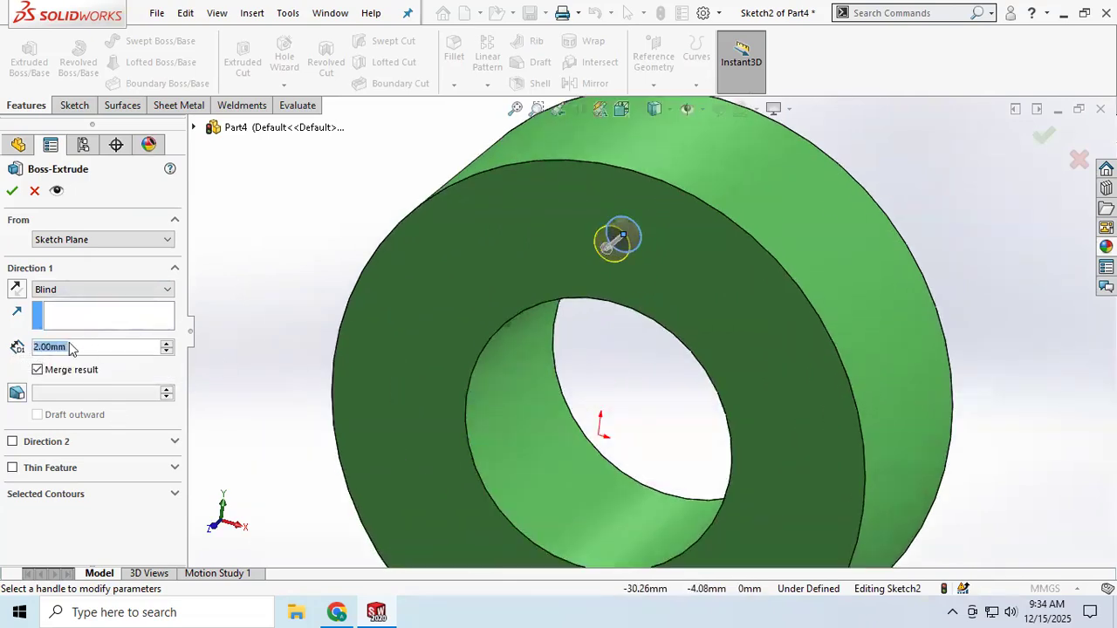
pyautogui.write('3')
pyautogui.press('Return')
pyautogui.click(12, 192)
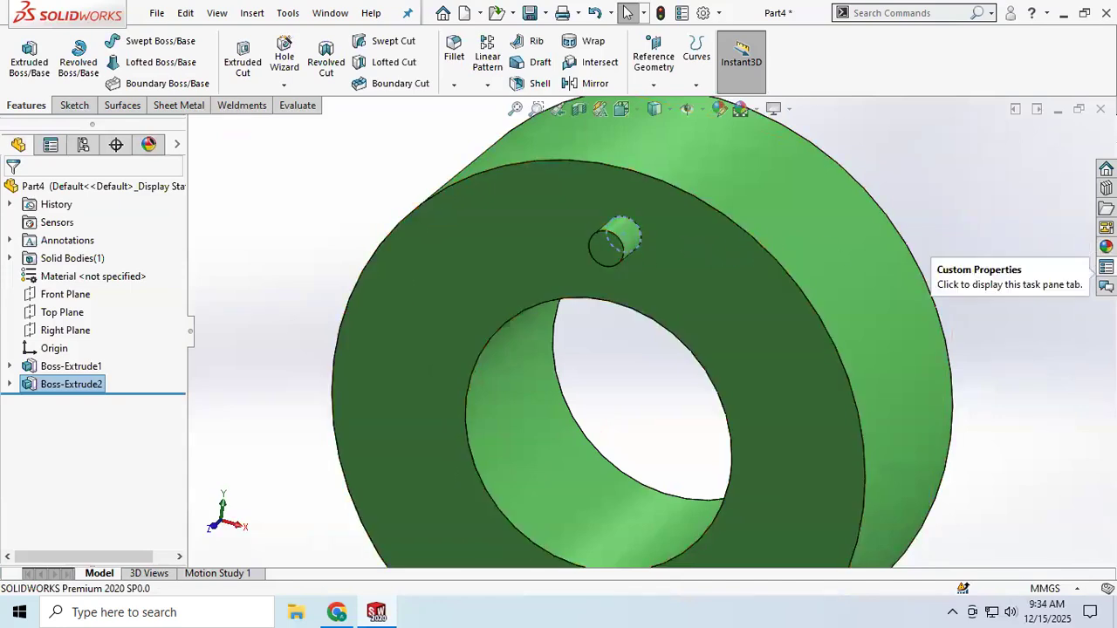
# Apply the color appearance to the small pin feature only and change it to yellow from the standard swatches.
pyautogui.click(1106, 267)
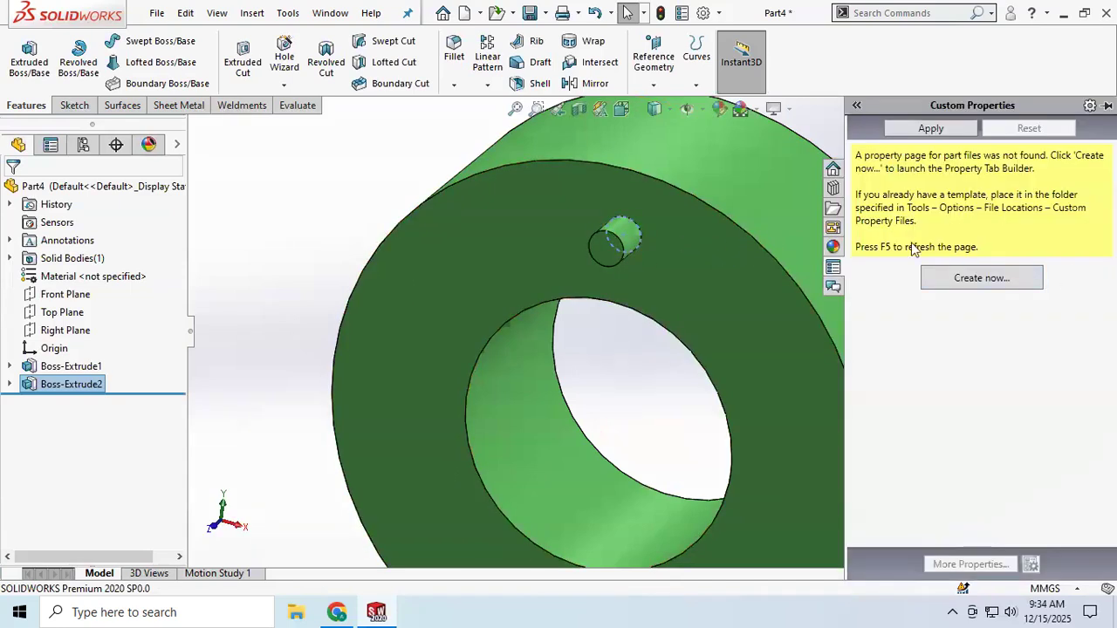
pyautogui.click(833, 247)
pyautogui.moveTo(928, 369); pyautogui.dragTo(605, 252)
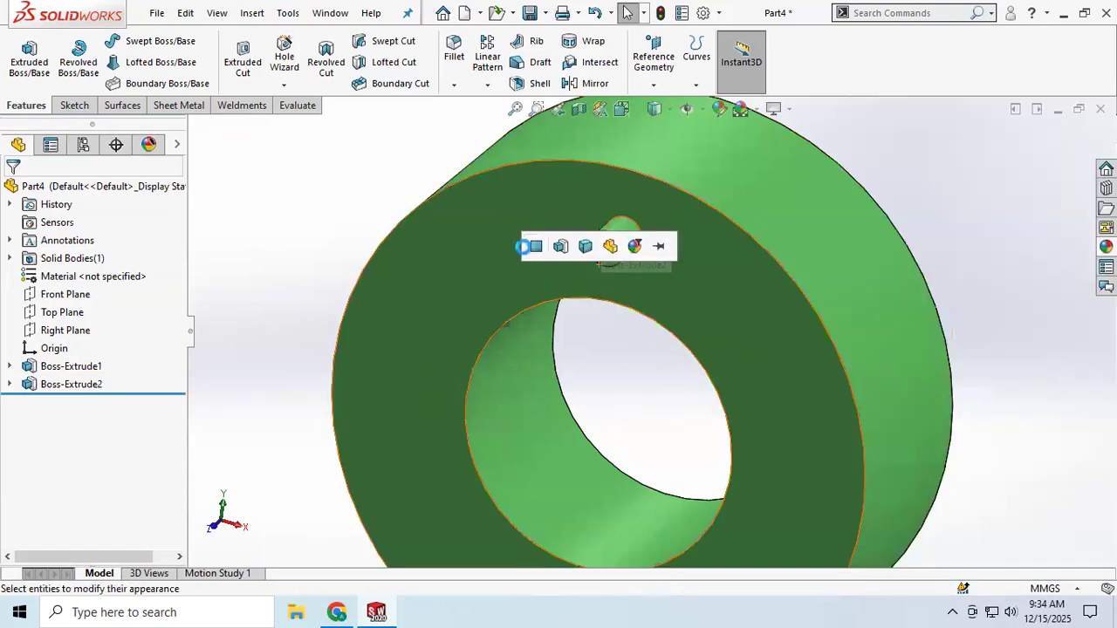
pyautogui.click(577, 246)
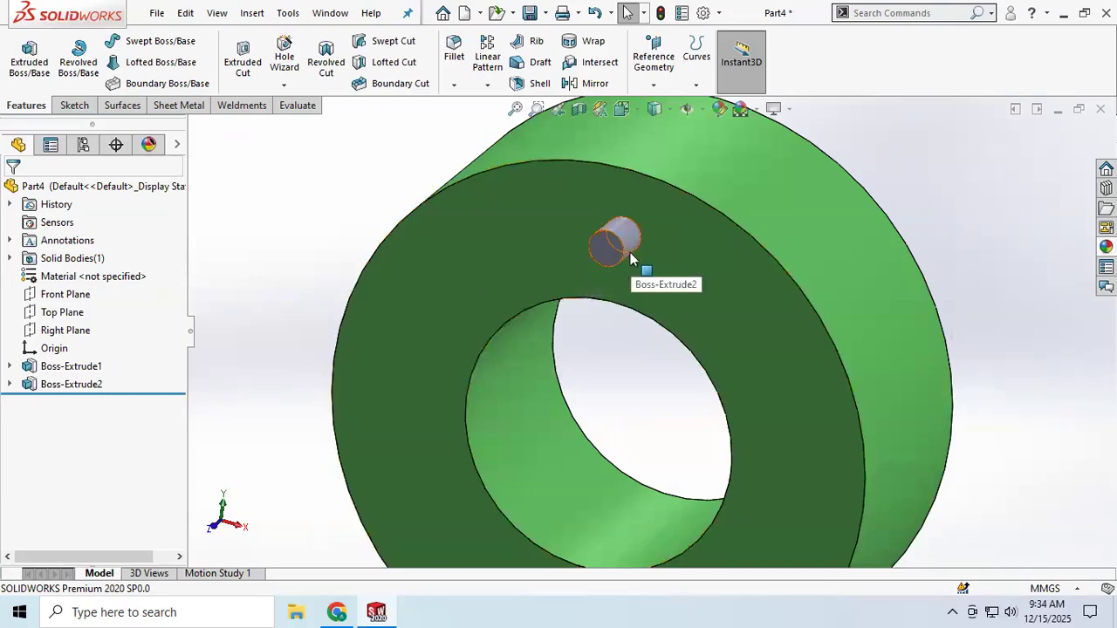
pyautogui.click(148, 145)
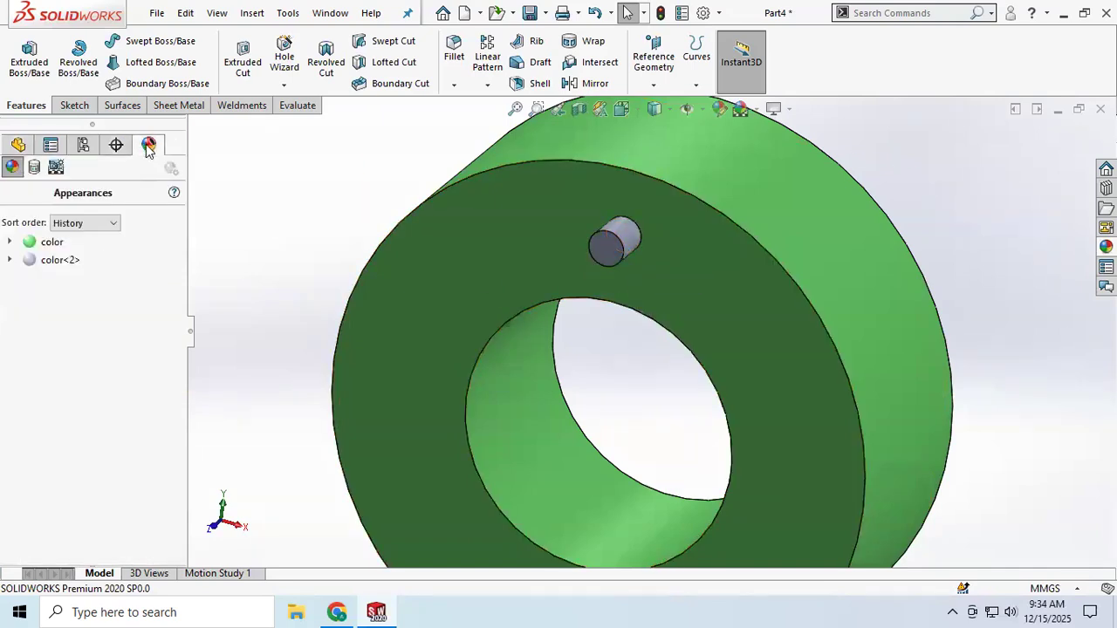
pyautogui.click(53, 261)
pyautogui.doubleClick(54, 260)
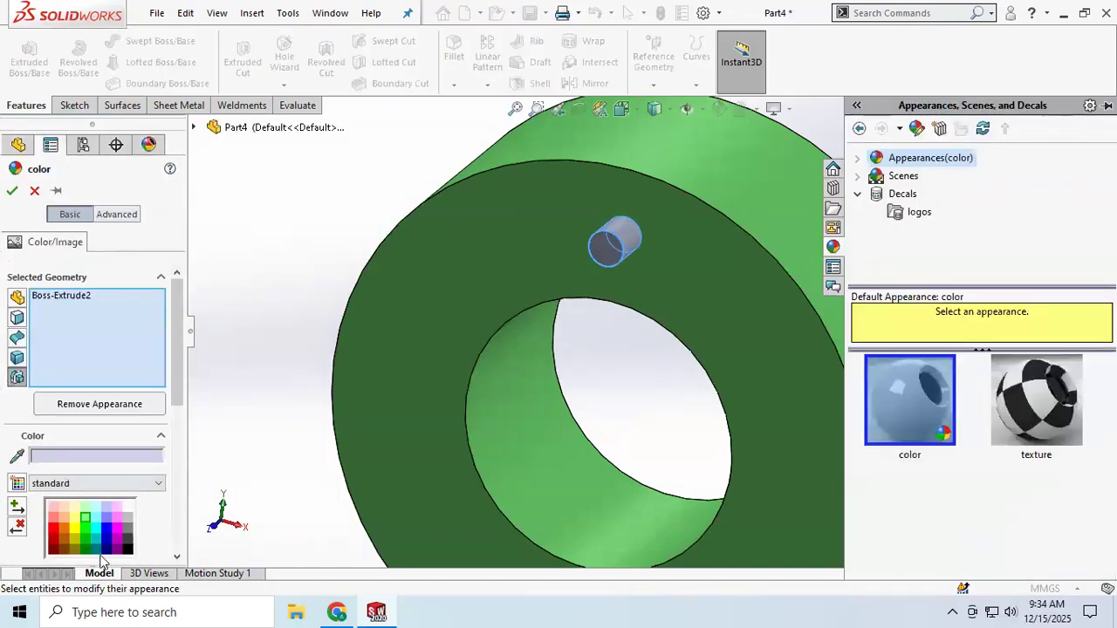
pyautogui.click(73, 529)
pyautogui.click(13, 191)
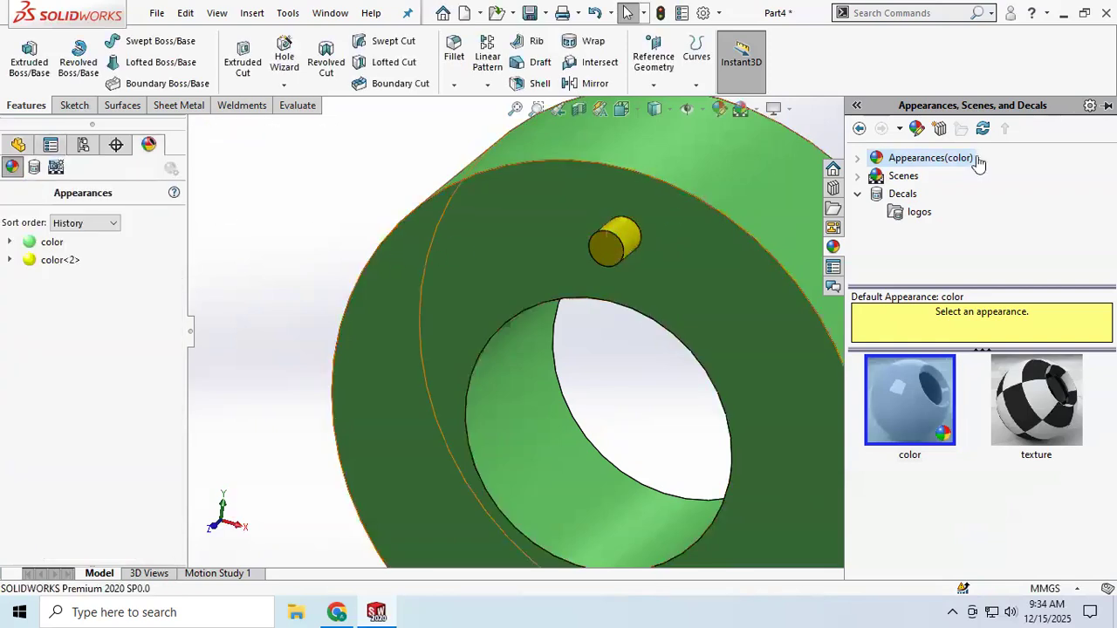
# Save the ring part as wheel in the Desktop folder and close it.
pyautogui.scroll(3, 353, 182)
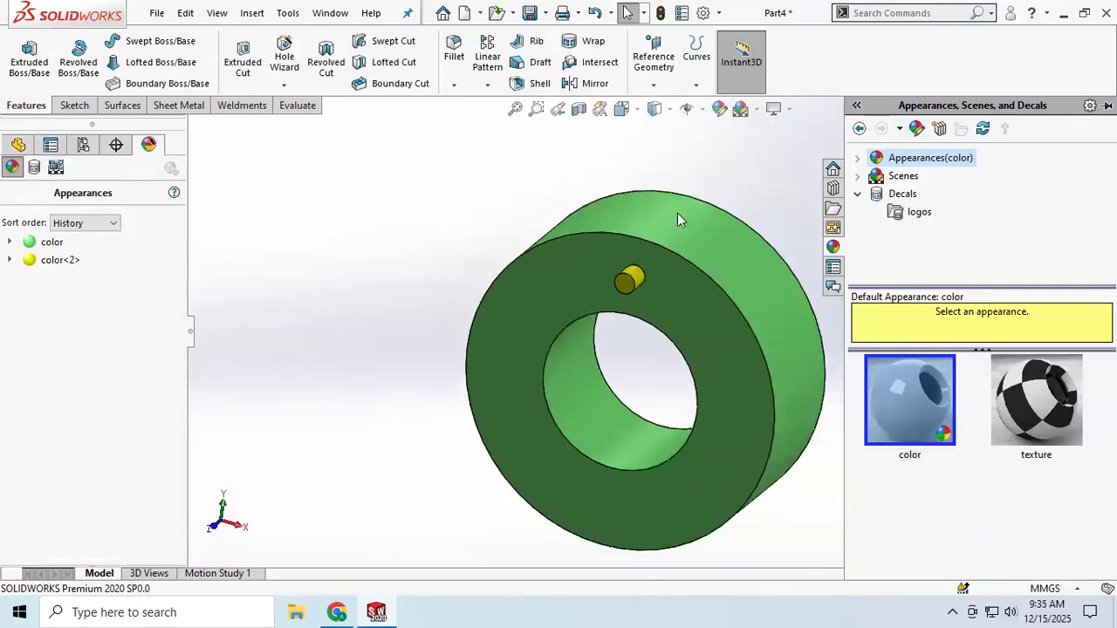
pyautogui.scroll(2, 743, 234)
pyautogui.scroll(-2, 746, 240)
pyautogui.scroll(2, 737, 297)
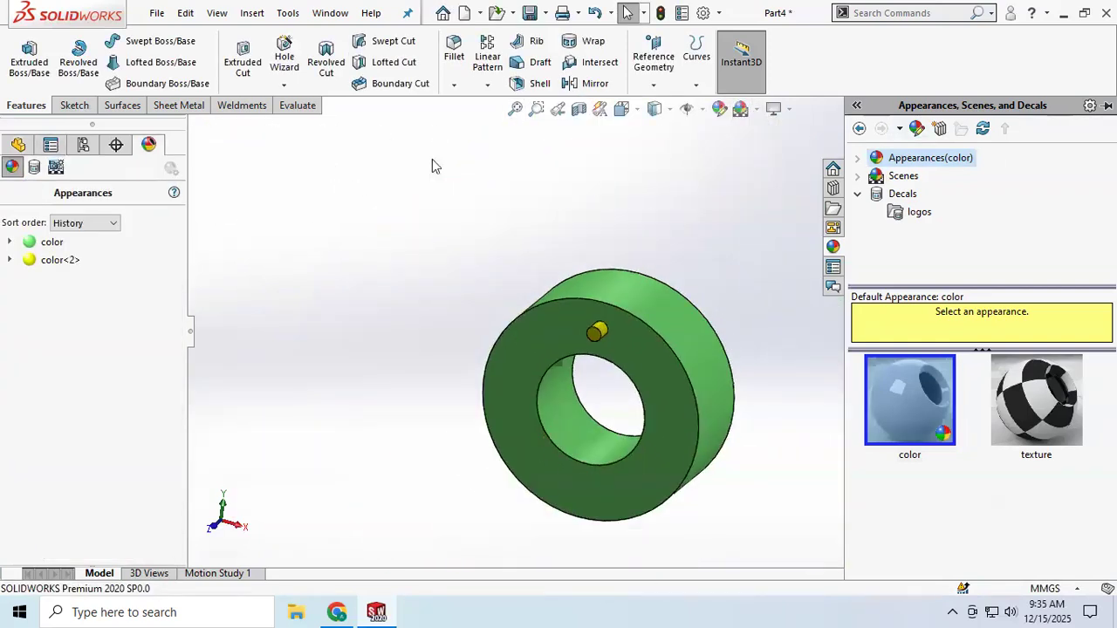
pyautogui.click(532, 14)
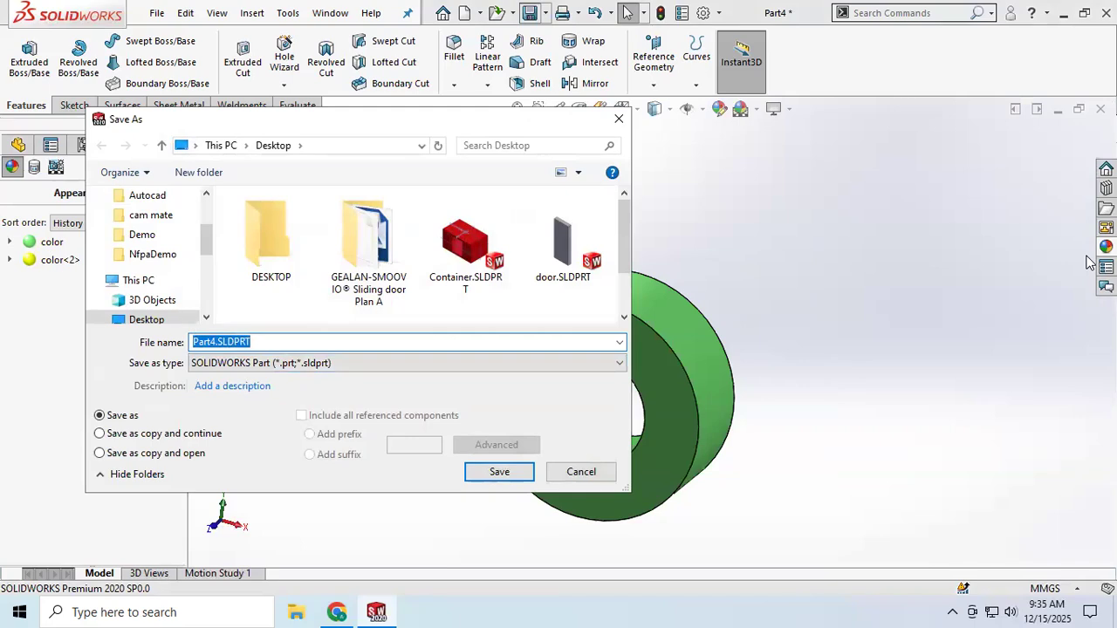
pyautogui.write('whe')
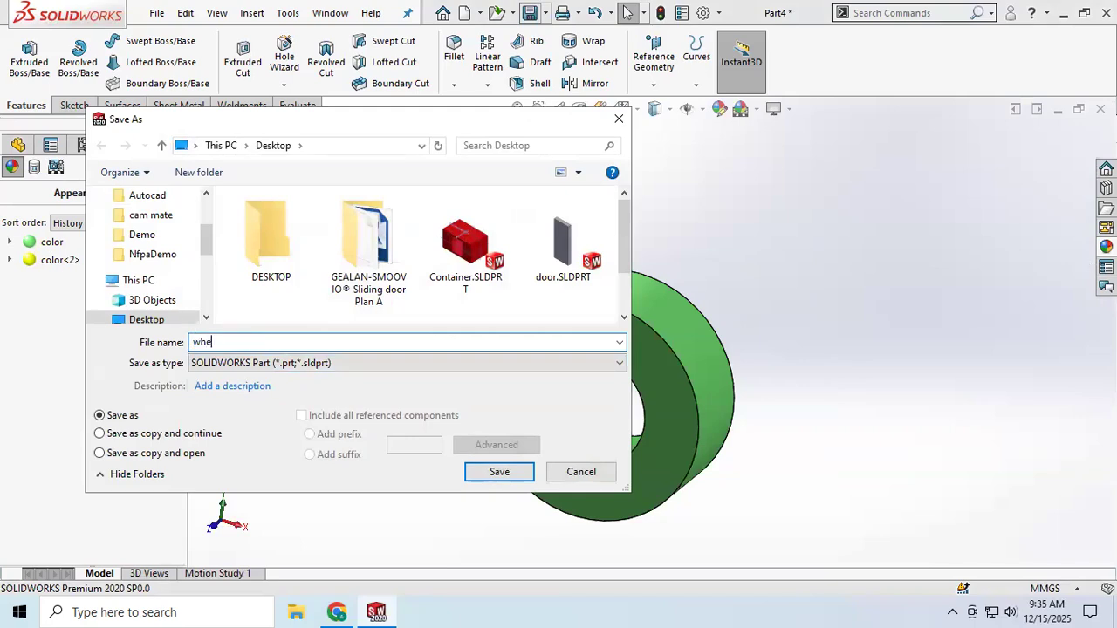
pyautogui.press('Return')
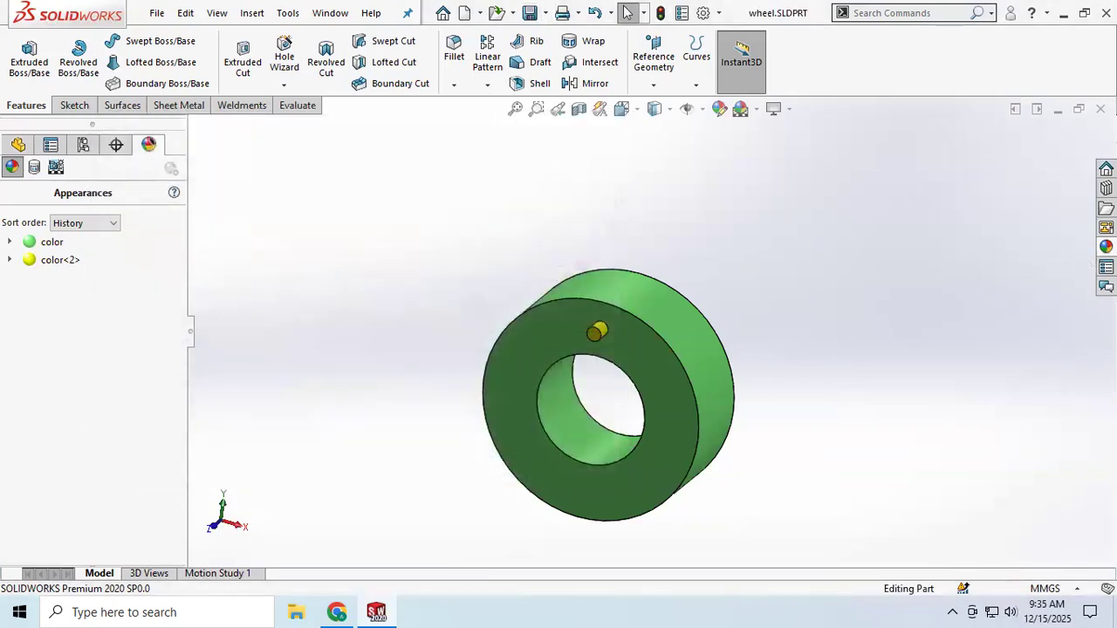
pyautogui.click(157, 13)
pyautogui.click(184, 114)
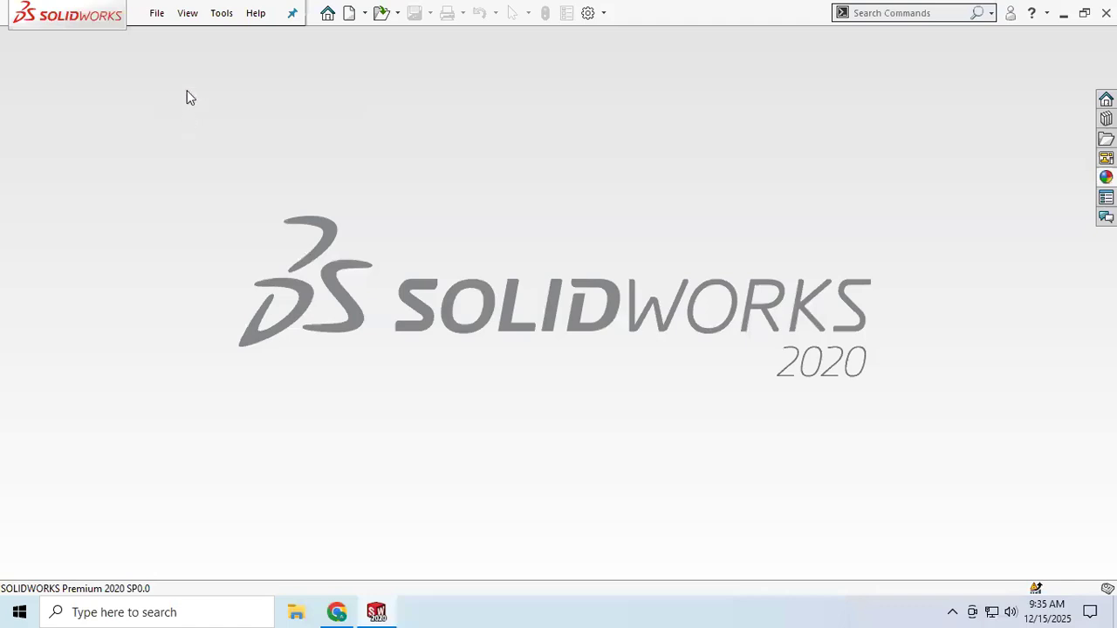
# Create a new assembly document.
pyautogui.click(158, 13)
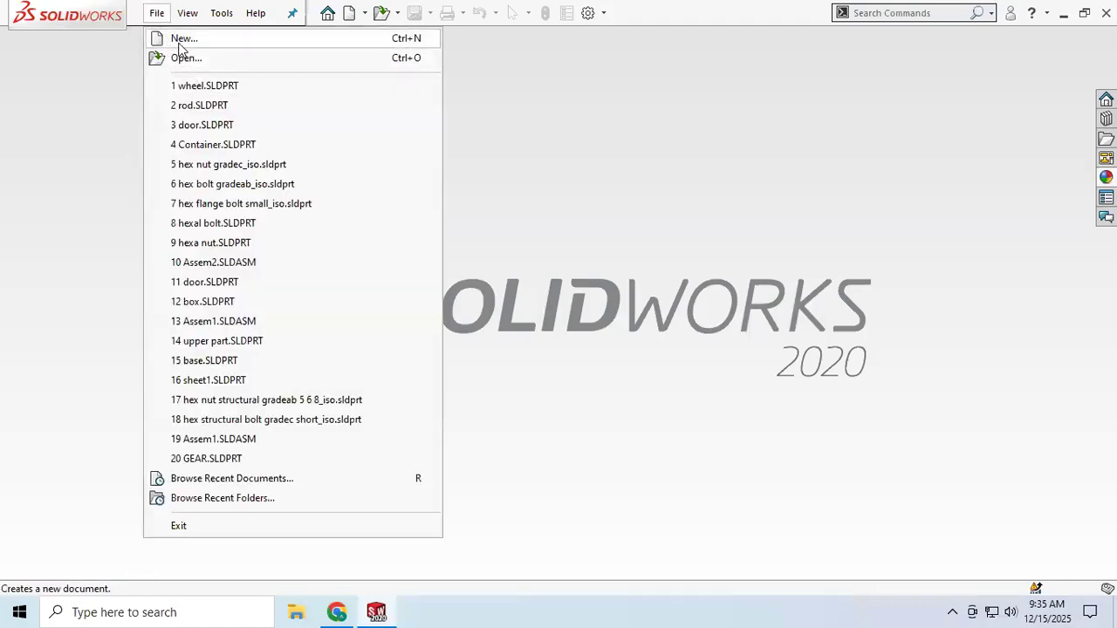
pyautogui.click(181, 40)
pyautogui.click(577, 231)
pyautogui.click(655, 446)
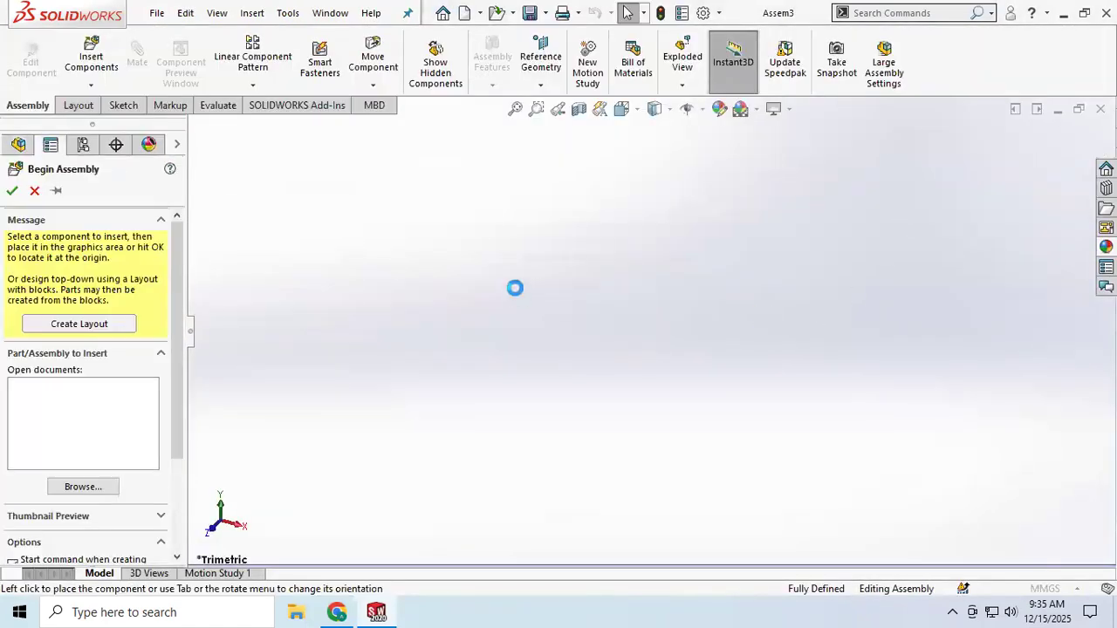
# Insert rod.SLDPRT and wheel.SLDPRT from the Desktop together, placing the rod first and the wheel beside its front end.
pyautogui.scroll(-3, 450, 371)
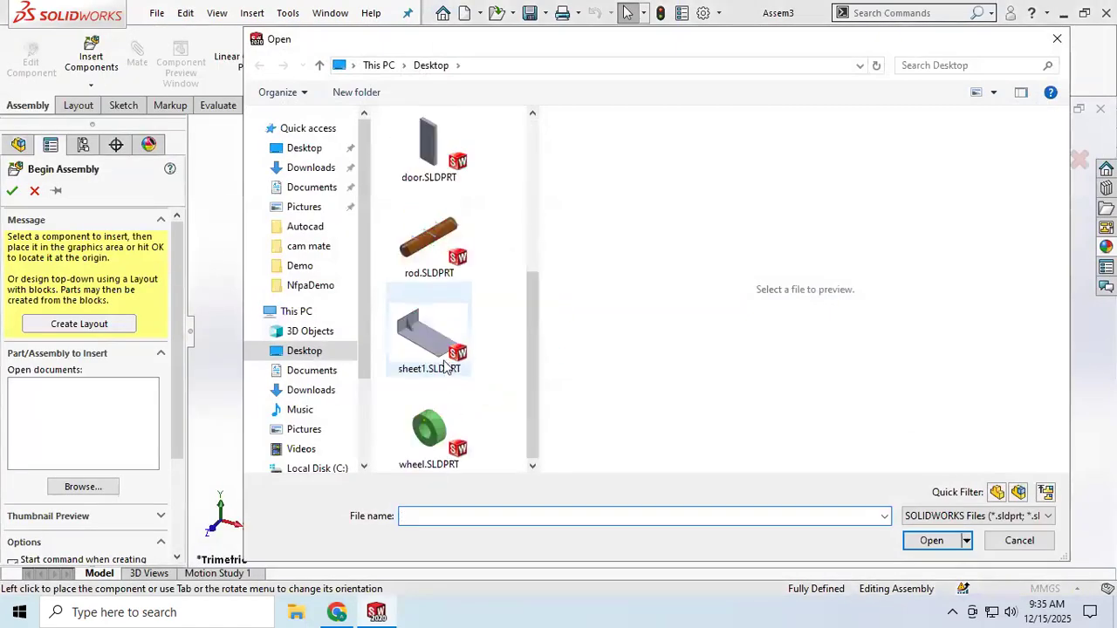
pyautogui.click(429, 253)
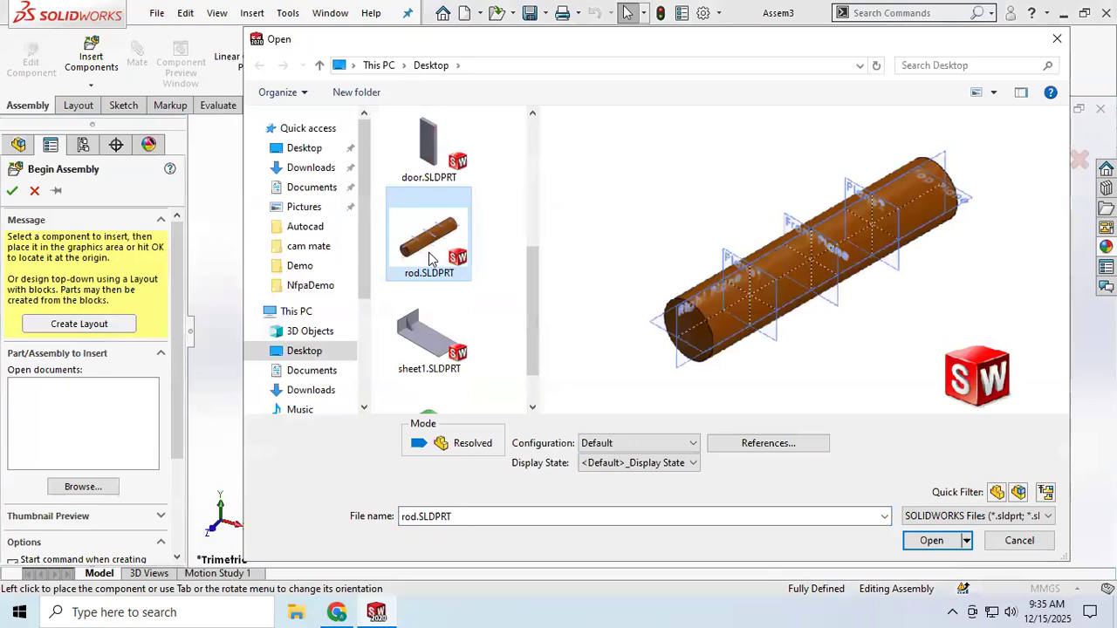
pyautogui.scroll(-1, 432, 288)
pyautogui.keyDown('ctrl'); pyautogui.click(432, 371); pyautogui.keyUp('ctrl')
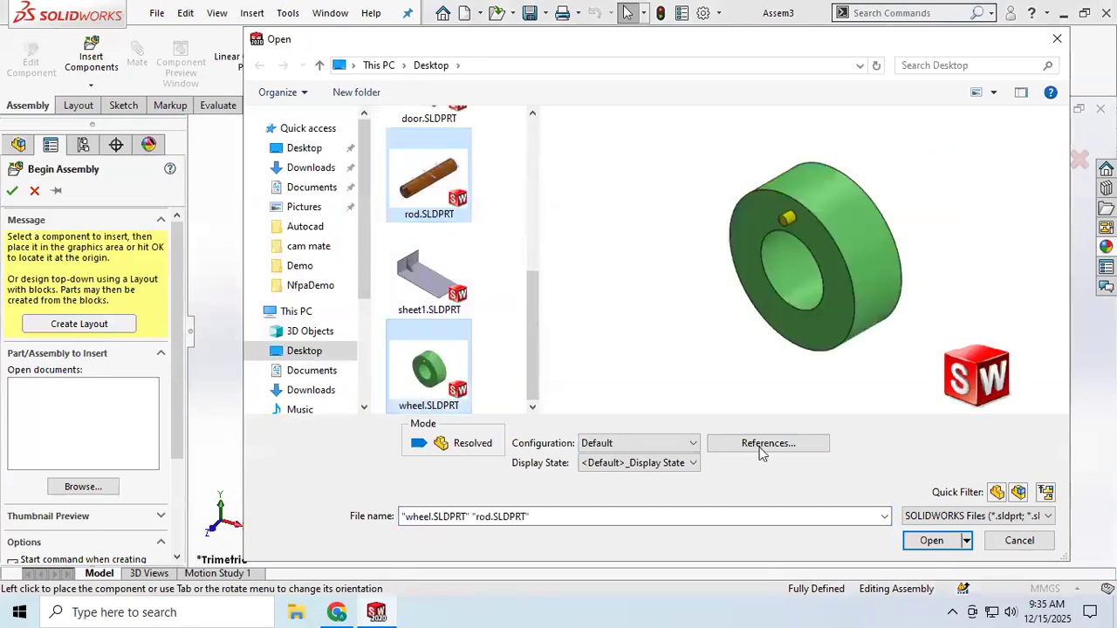
pyautogui.click(930, 540)
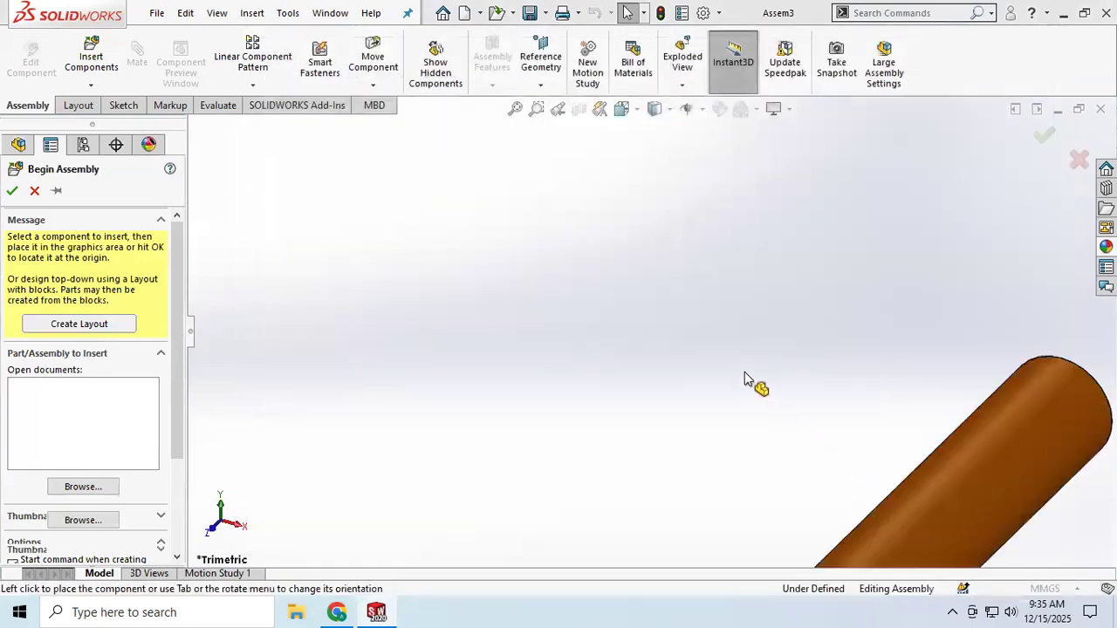
pyautogui.click(771, 334)
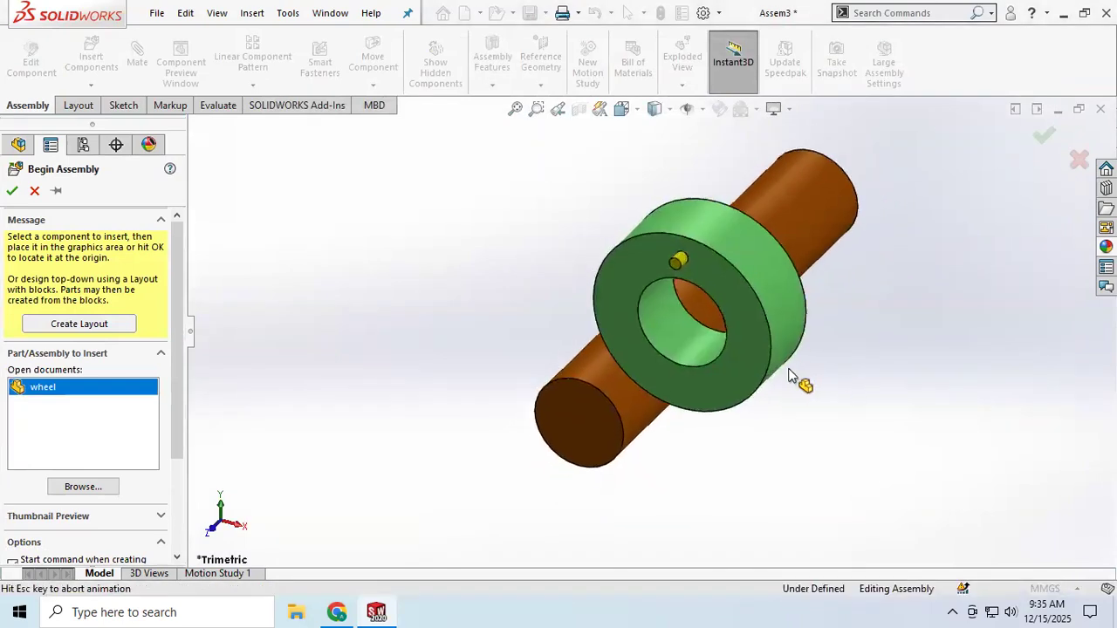
pyautogui.click(548, 390)
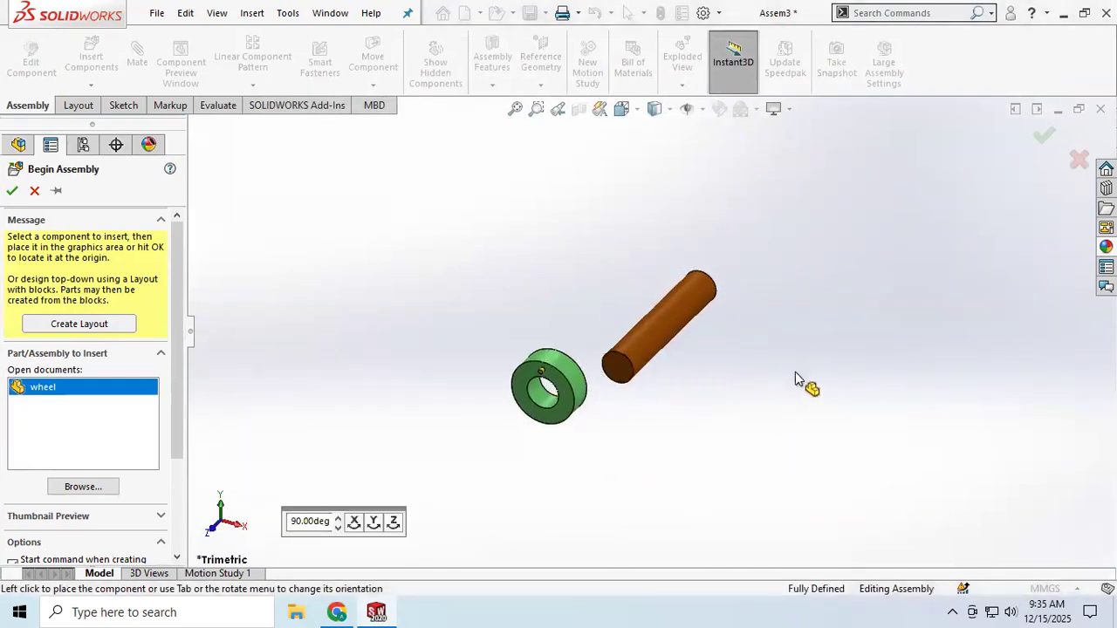
# Turn on the display of planes so the rod's reference planes are shown in the assembly.
pyautogui.click(702, 110)
pyautogui.click(689, 130)
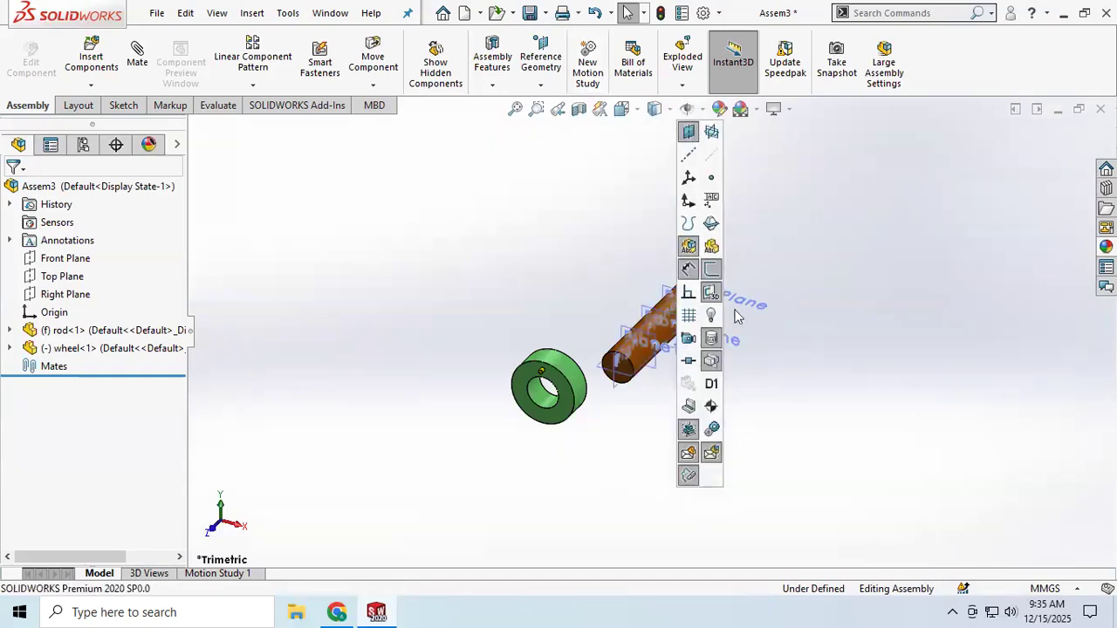
pyautogui.scroll(-5, 655, 407)
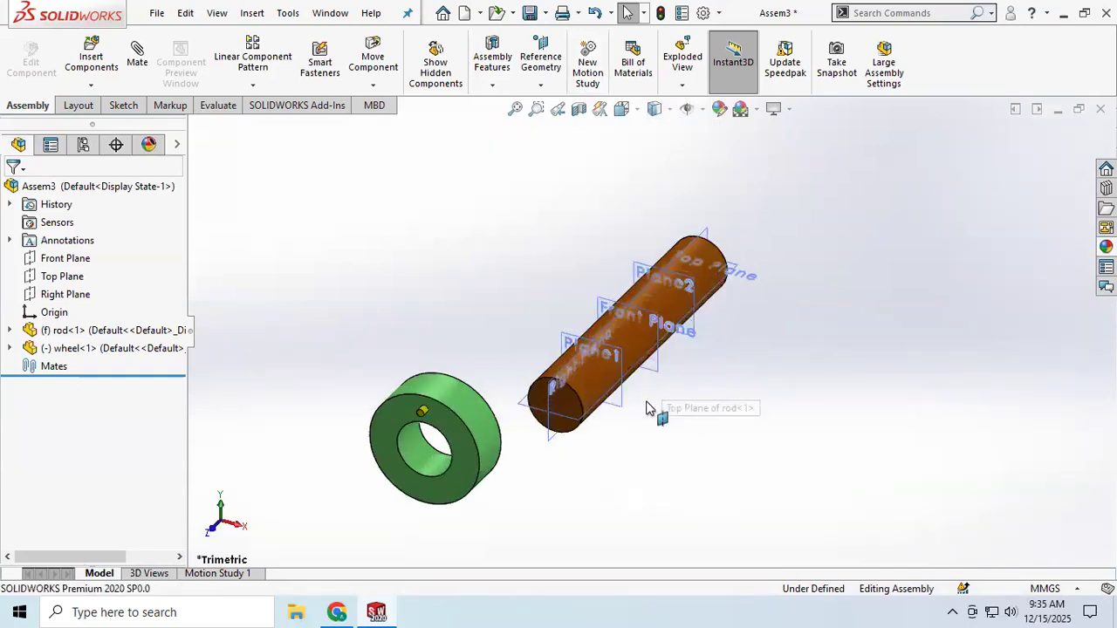
pyautogui.scroll(2, 628, 400)
pyautogui.scroll(-2, 623, 424)
pyautogui.scroll(2, 617, 419)
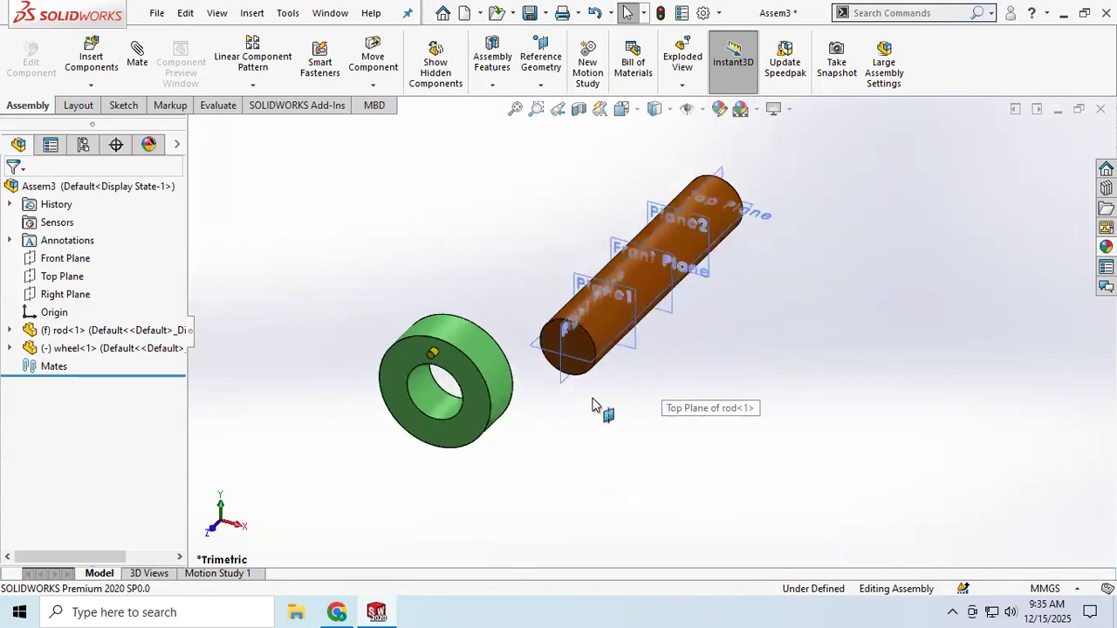
pyautogui.scroll(-3, 596, 404)
pyautogui.scroll(2, 607, 350)
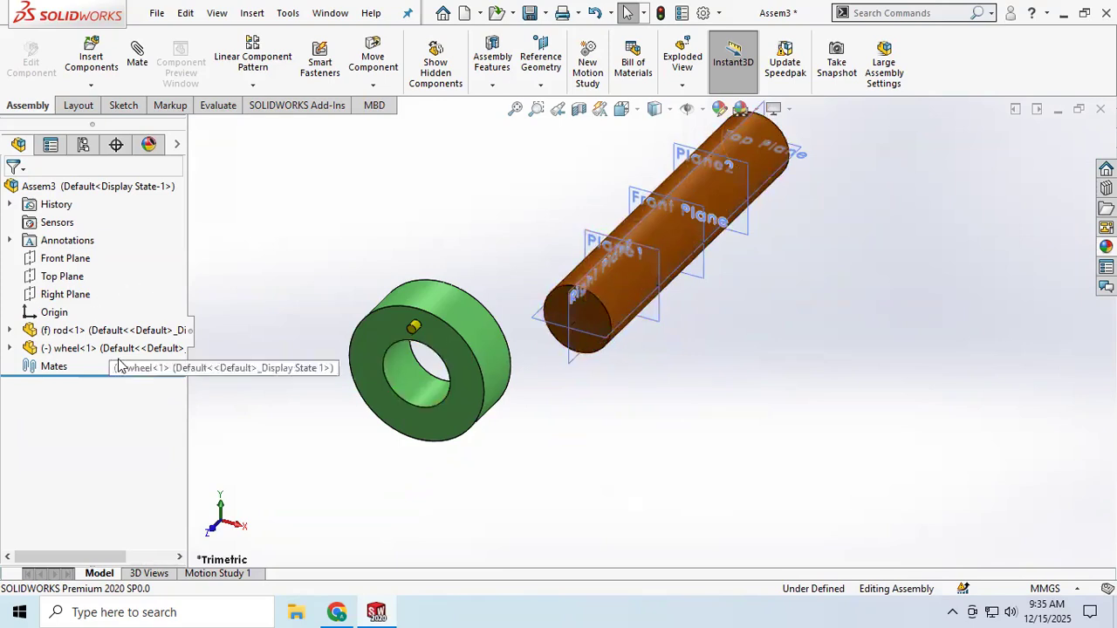
pyautogui.click(138, 61)
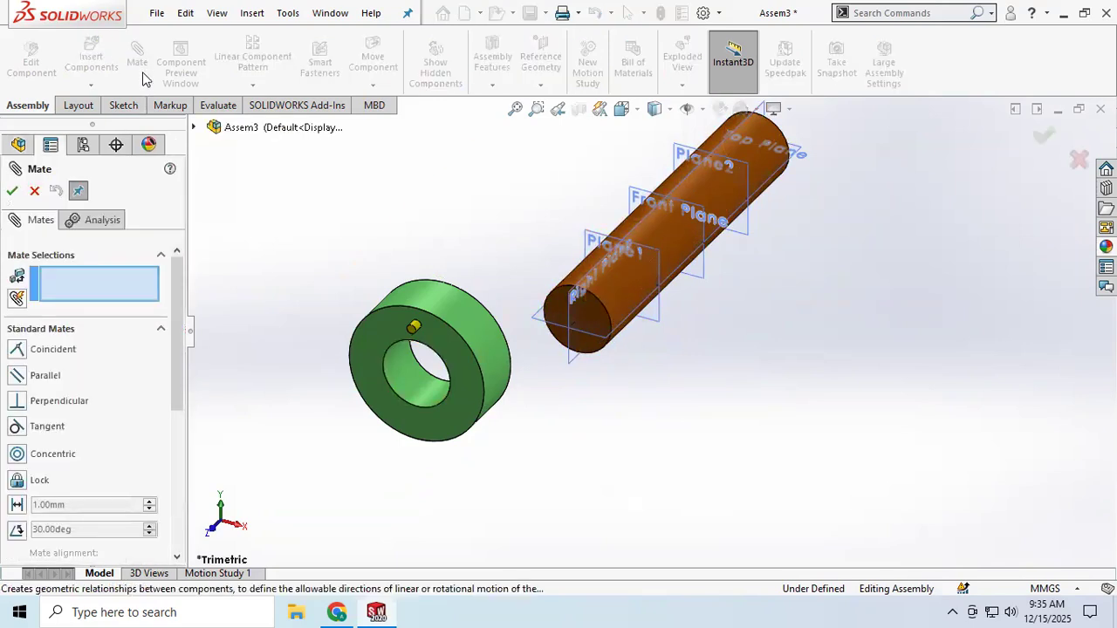
pyautogui.click(411, 372)
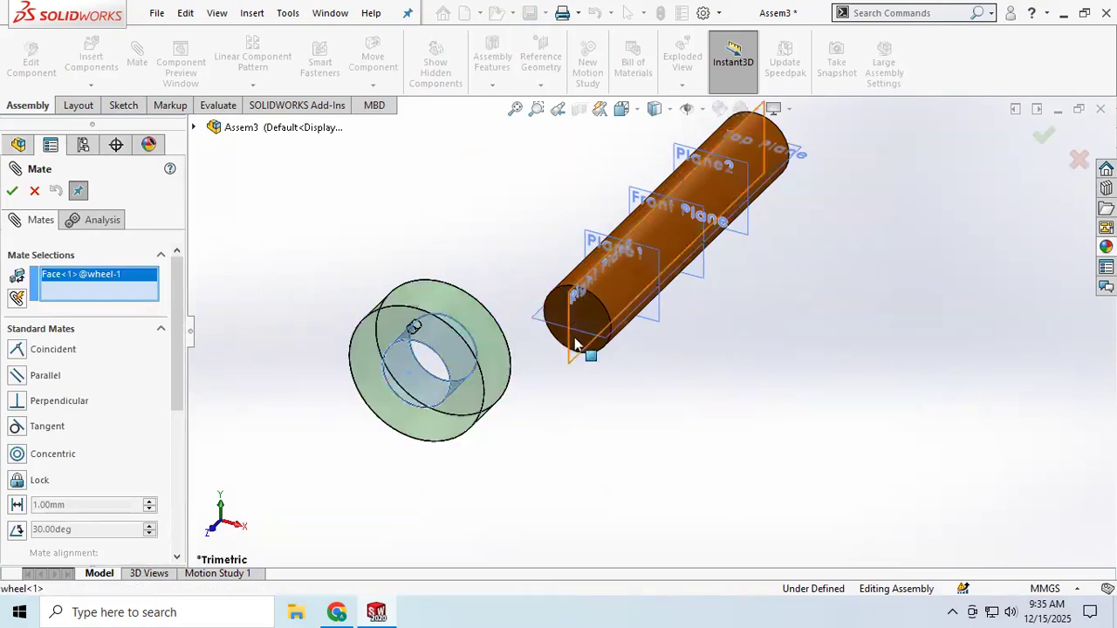
pyautogui.click(34, 190)
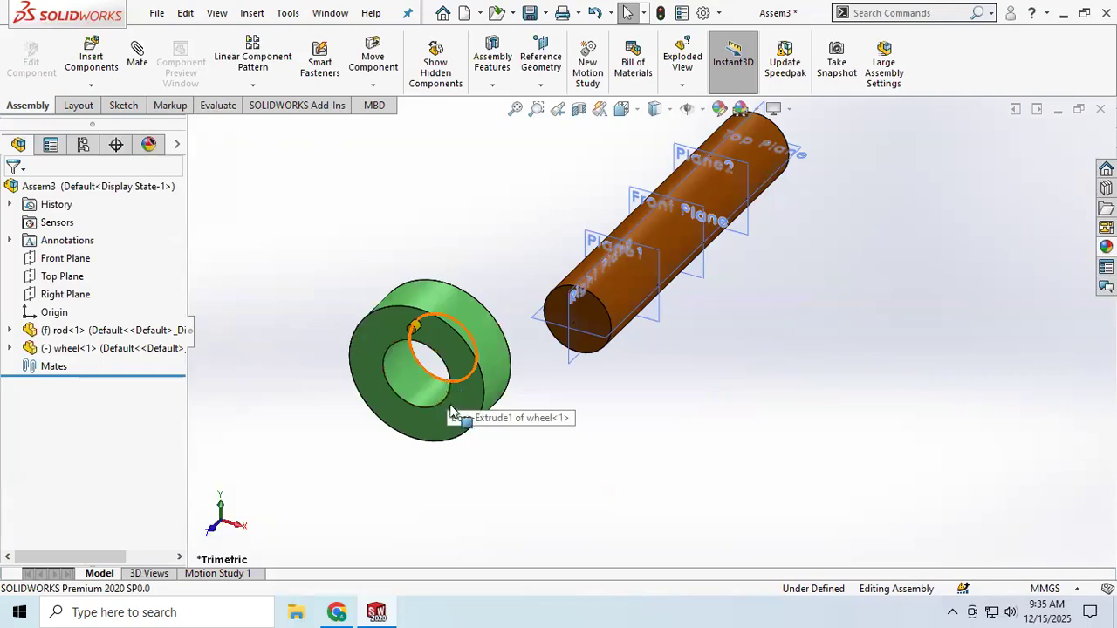
# Copy the wheel within the assembly and place the second instance beyond the rod's rear end.
pyautogui.keyDown('ctrl'); pyautogui.moveTo(452, 412); pyautogui.dragTo(907, 181); pyautogui.keyUp('ctrl')
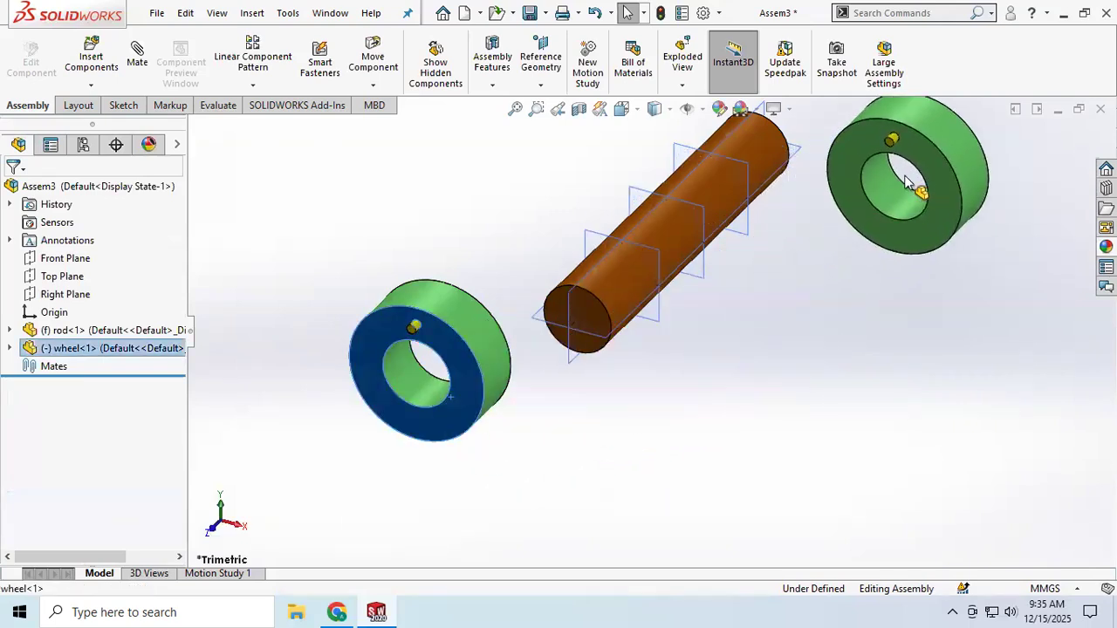
pyautogui.keyDown('ctrl'); pyautogui.moveTo(908, 181); pyautogui.dragTo(910, 175); pyautogui.keyUp('ctrl')
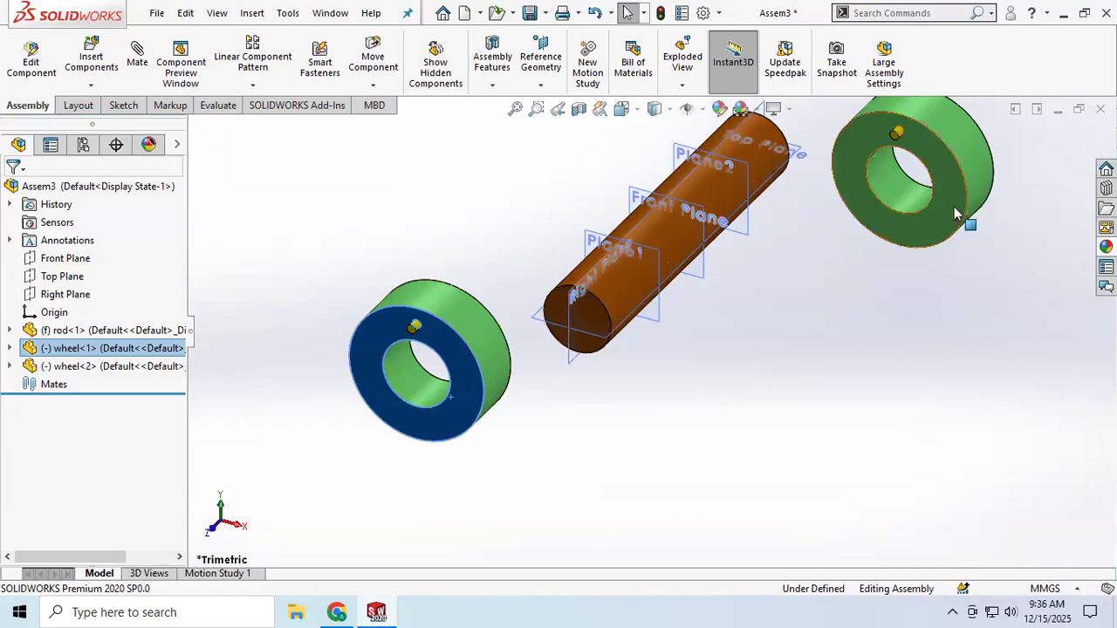
pyautogui.click(352, 454)
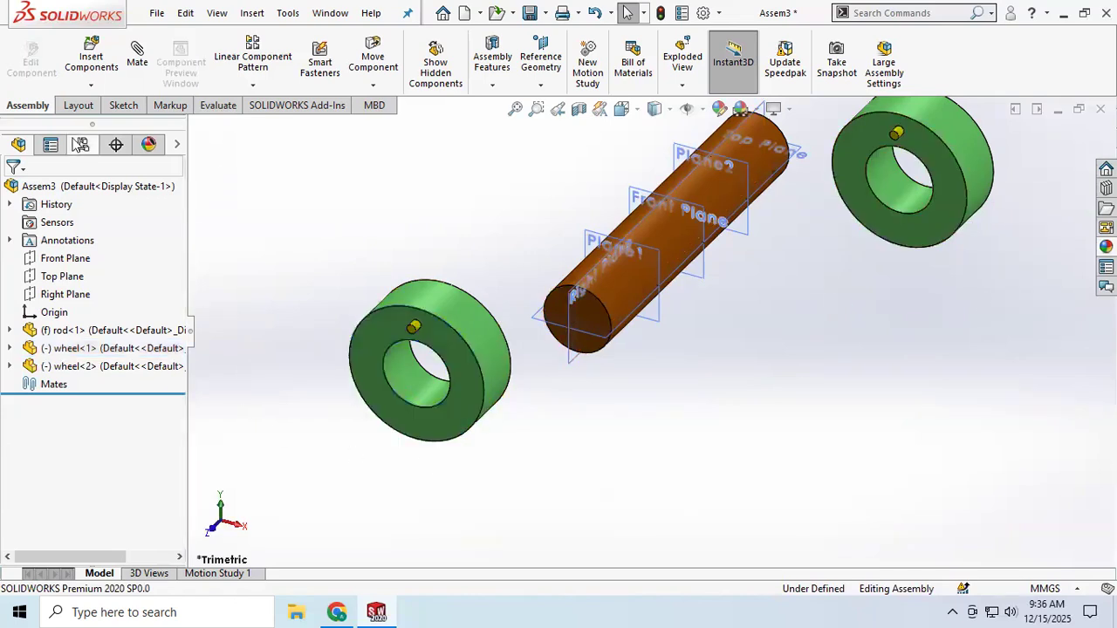
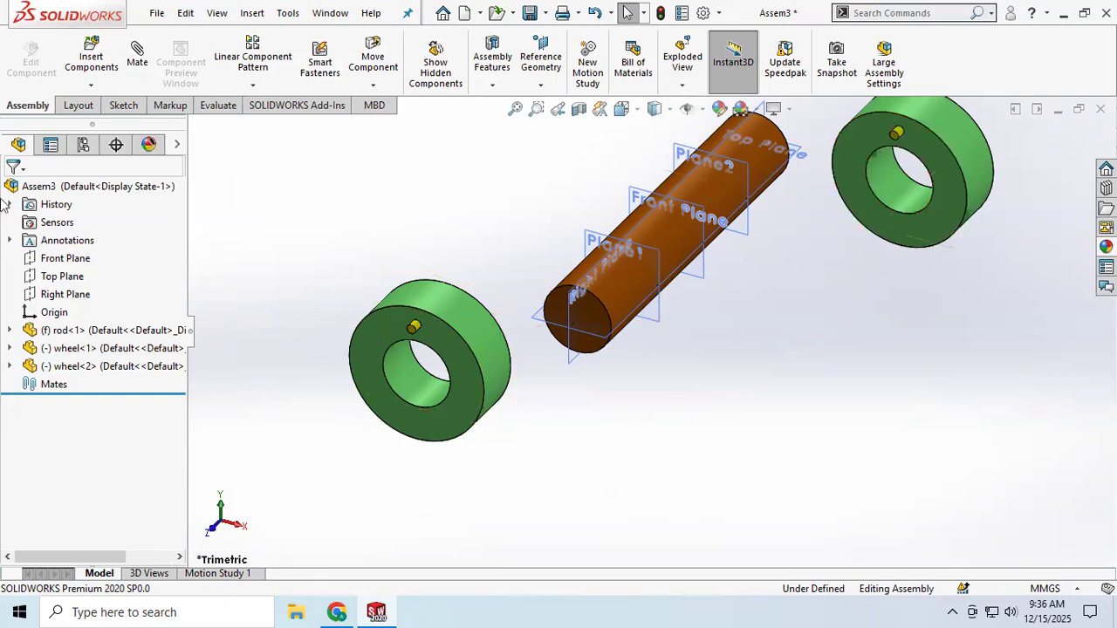
# Mate the front wheel's bore concentric with the rod's cylindrical face and move the wheel clear of the rod's front end.
pyautogui.click(139, 57)
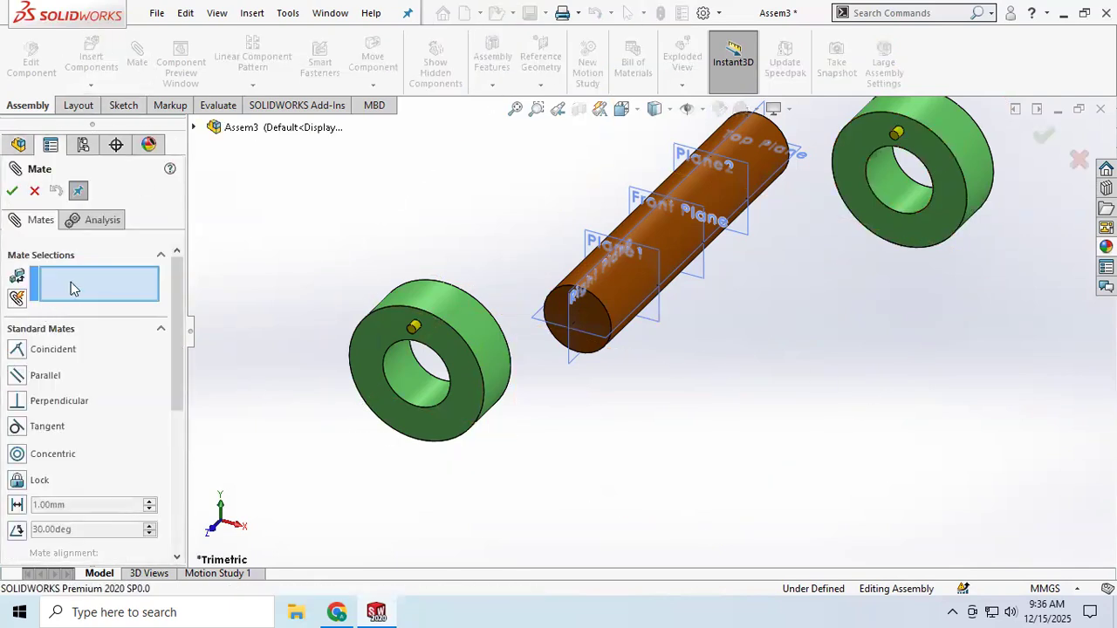
pyautogui.click(409, 388)
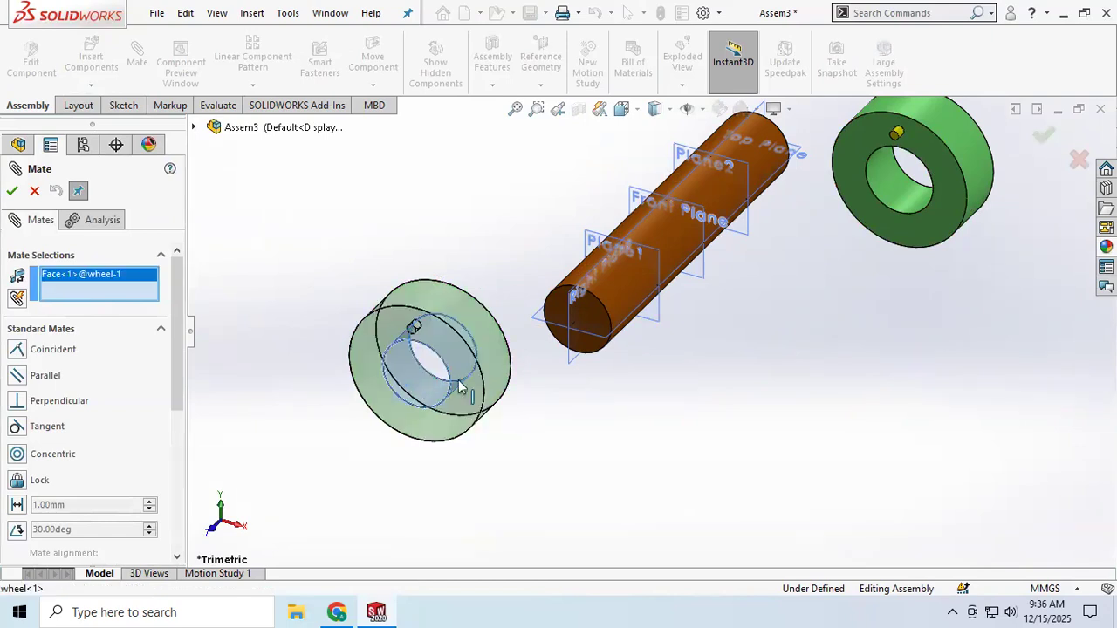
pyautogui.scroll(-3, 610, 288)
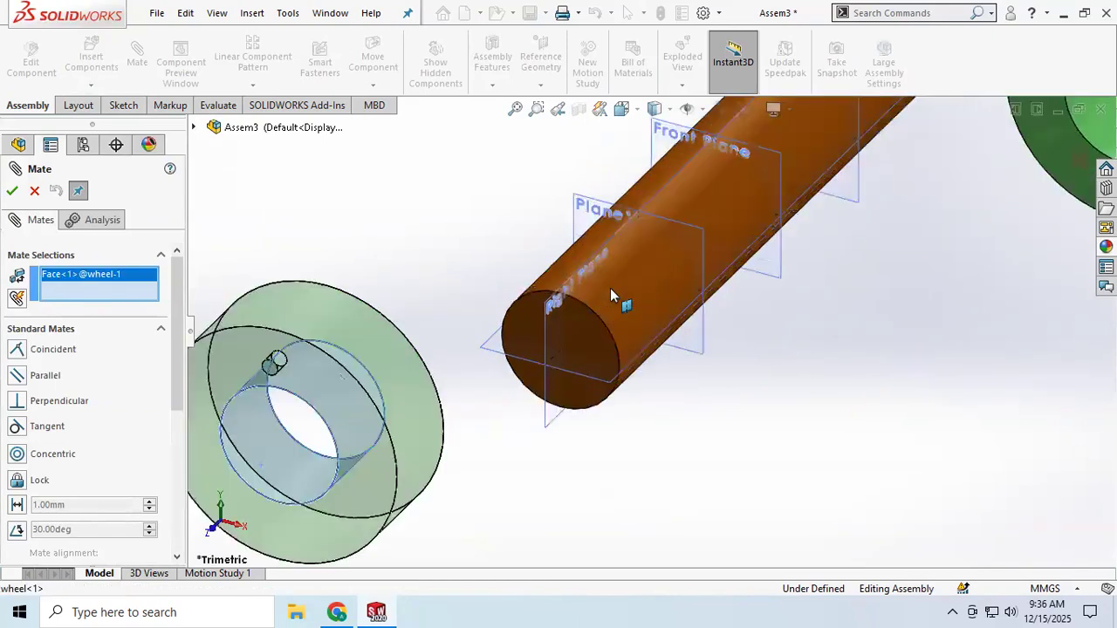
pyautogui.click(601, 313)
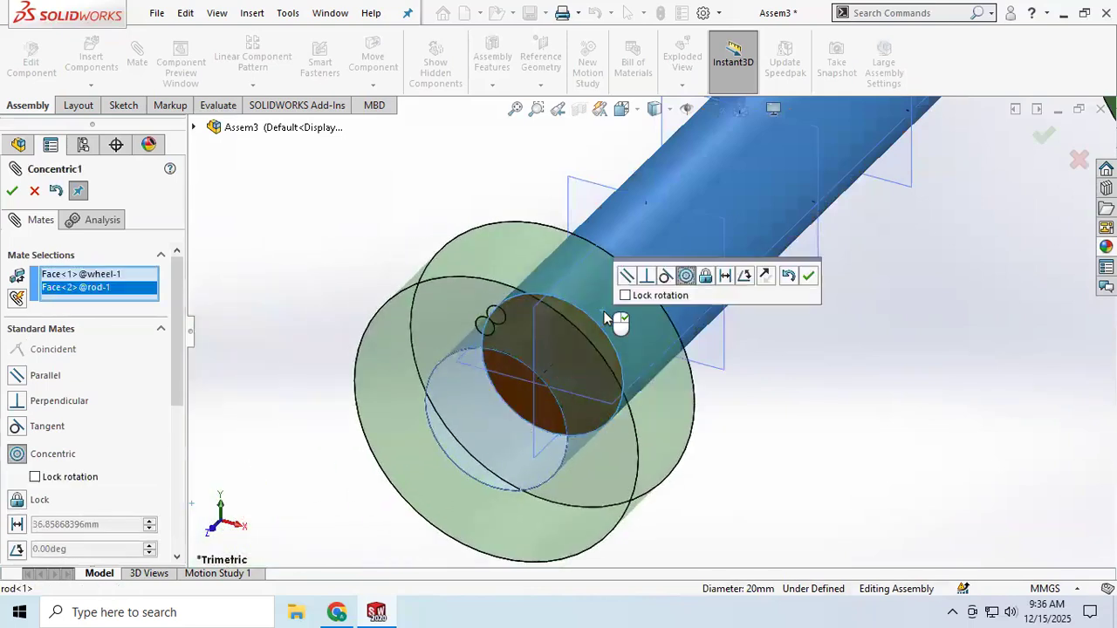
pyautogui.click(12, 191)
pyautogui.scroll(4, 357, 321)
pyautogui.moveTo(627, 390); pyautogui.dragTo(542, 346)
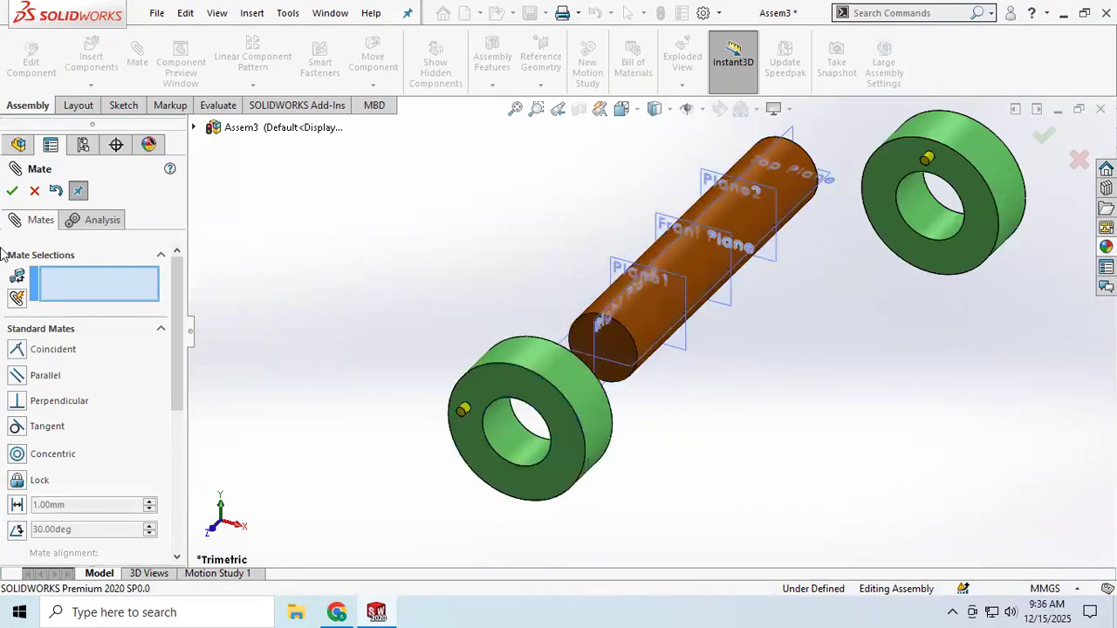
# Mate the second wheel's bore concentric with the rod's cylindrical face and move the wheel clear of the rod's rear end.
pyautogui.moveTo(882, 249)
pyautogui.mouseDown(button='middle')
pyautogui.moveTo(852, 270)
pyautogui.moveTo(885, 249)
pyautogui.mouseUp(button='middle')
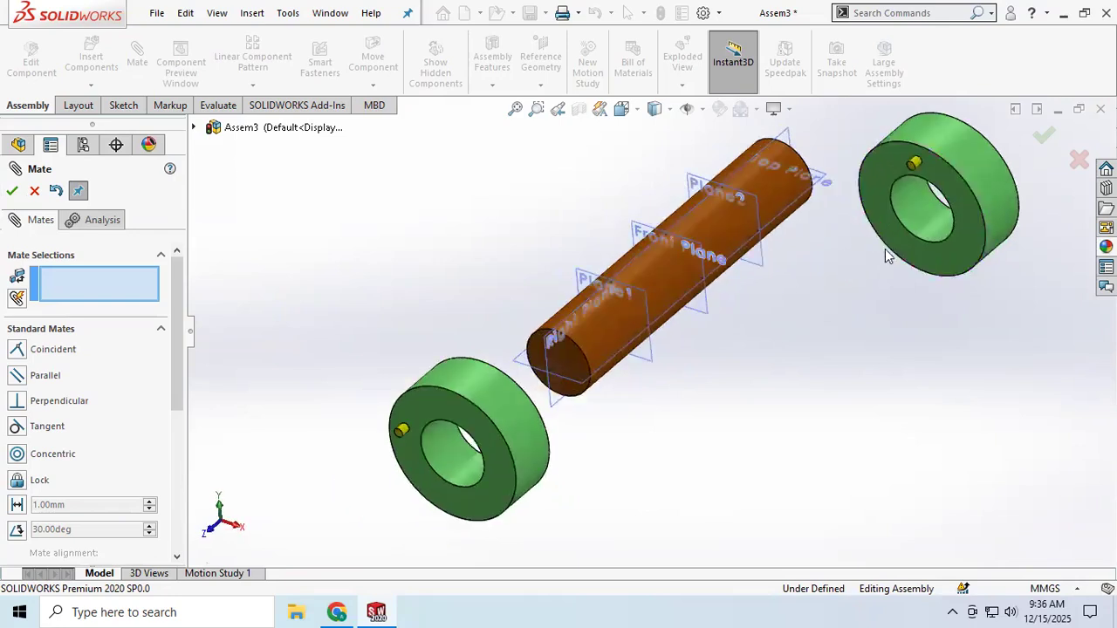
pyautogui.click(921, 228)
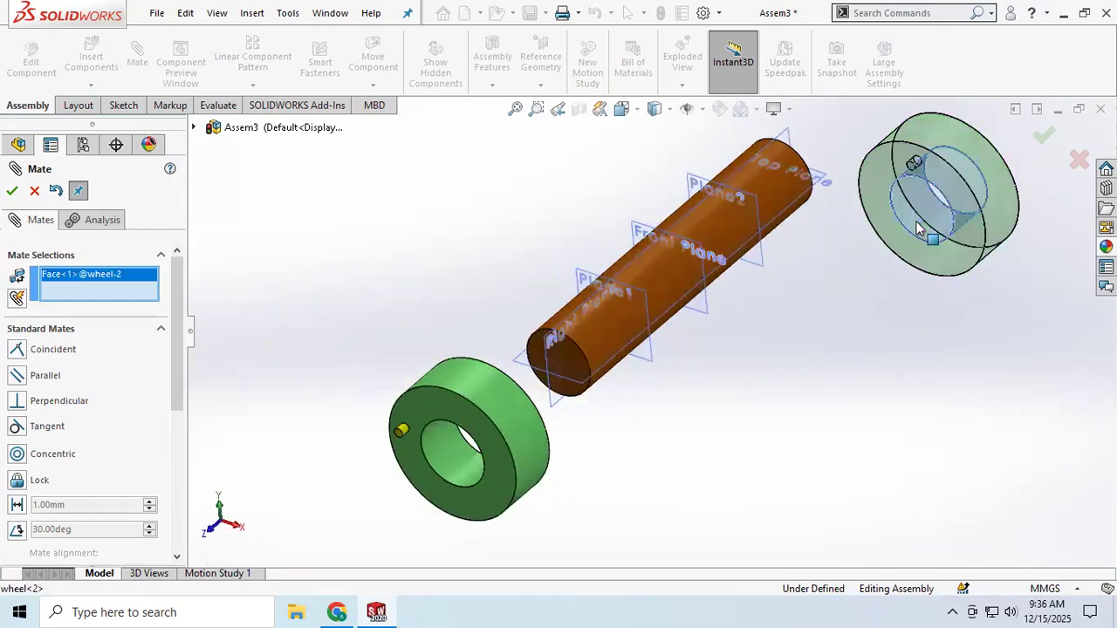
pyautogui.click(759, 193)
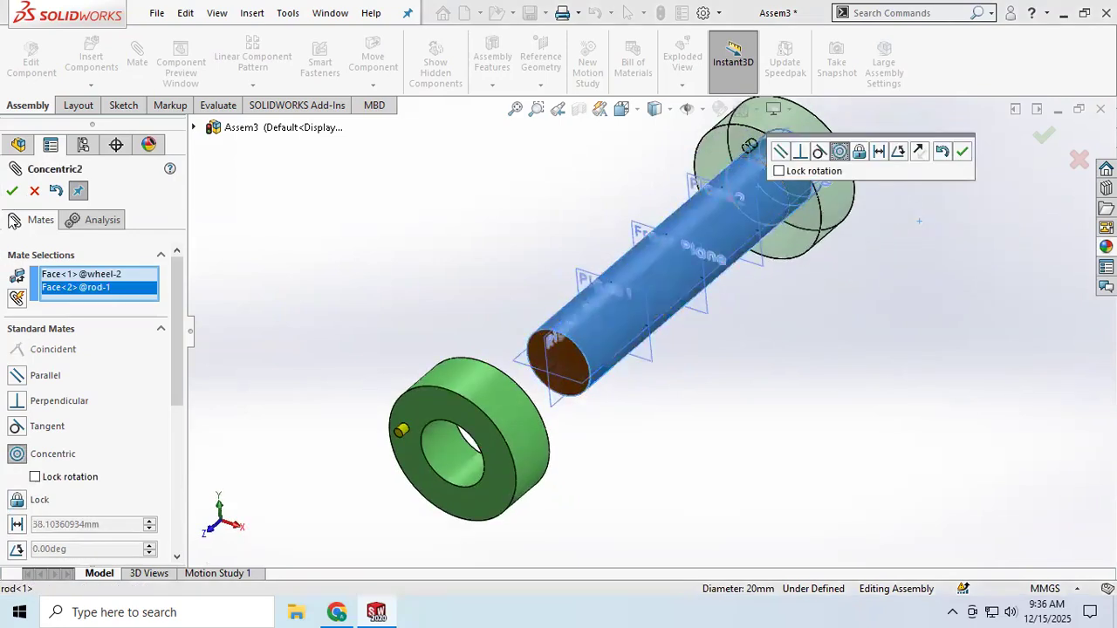
pyautogui.click(12, 190)
pyautogui.moveTo(807, 159); pyautogui.dragTo(862, 140)
pyautogui.scroll(3, 833, 221)
pyautogui.scroll(-1, 789, 208)
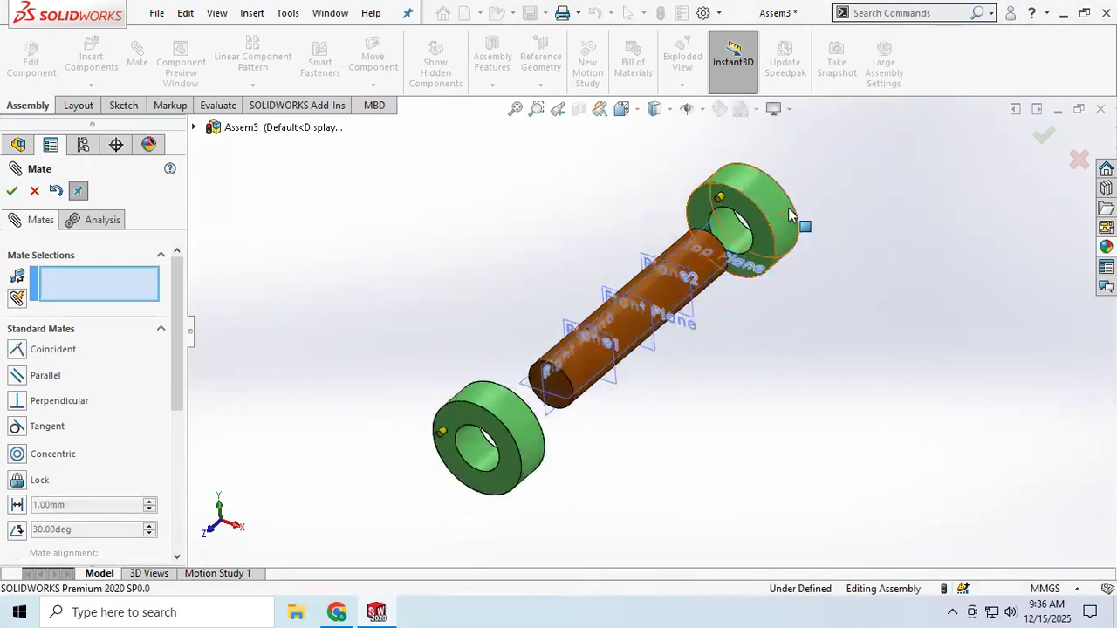
pyautogui.scroll(-1, 788, 207)
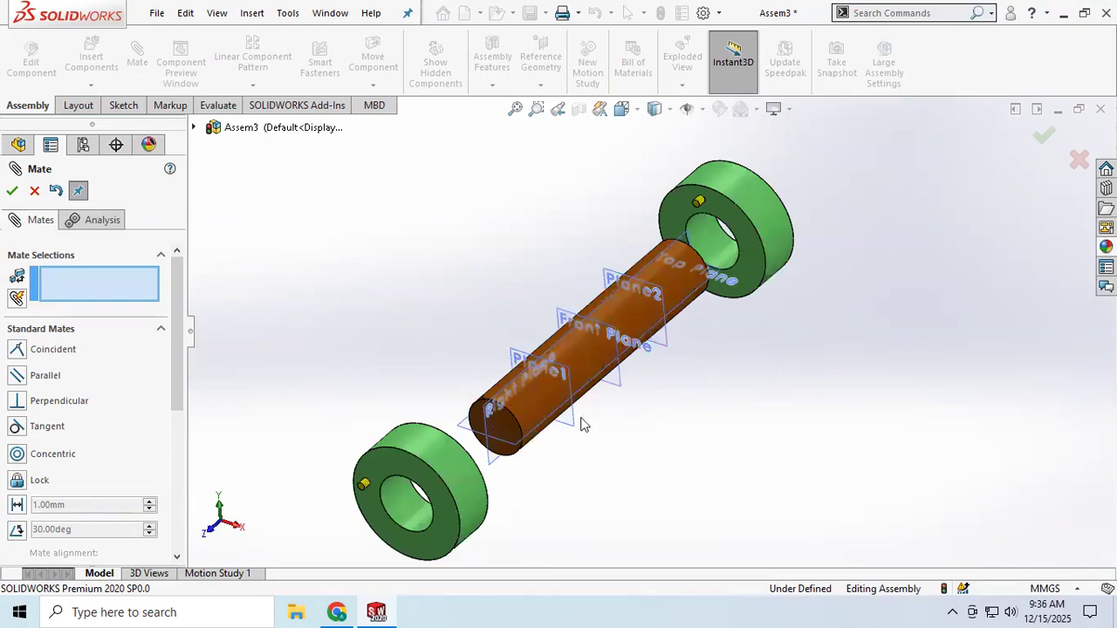
pyautogui.moveTo(770, 234); pyautogui.dragTo(741, 295)
# Start an advanced Width mate using the rod's Plane1 and its front end face as the width selections.
pyautogui.scroll(-1, 737, 295)
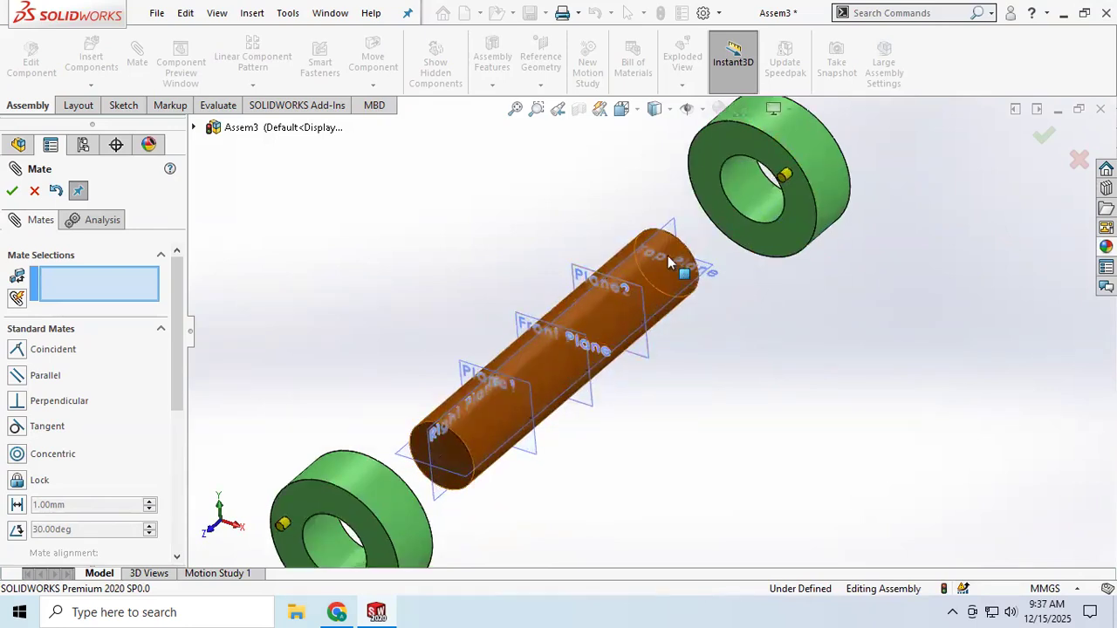
pyautogui.moveTo(724, 282); pyautogui.dragTo(678, 267, button='middle')
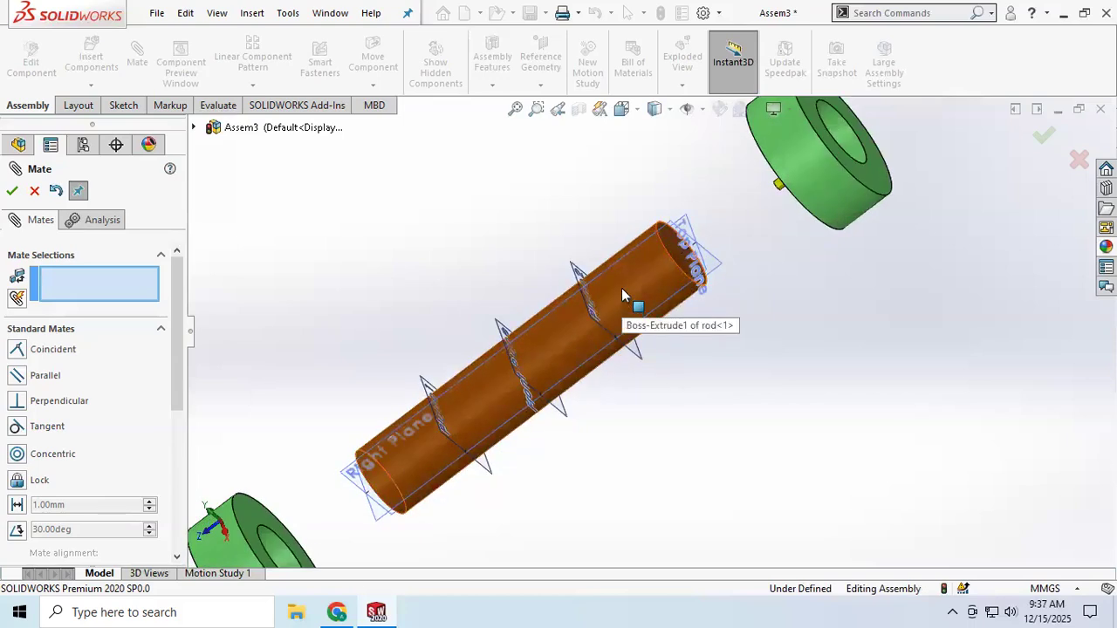
pyautogui.scroll(3, 629, 290)
pyautogui.moveTo(637, 294); pyautogui.dragTo(659, 279, button='middle')
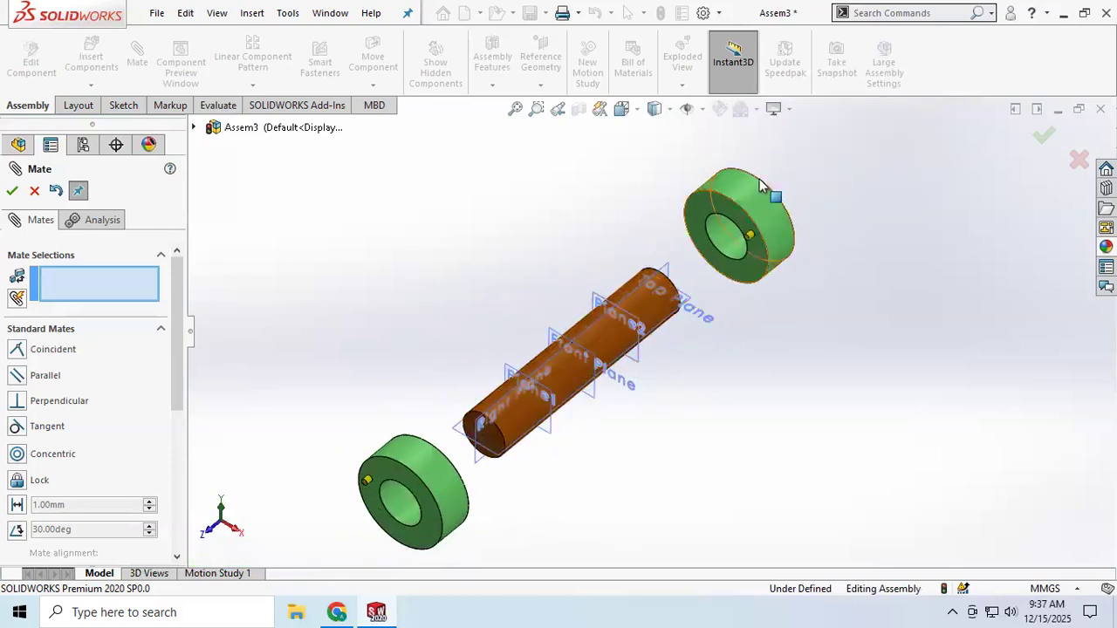
pyautogui.click(162, 331)
pyautogui.click(161, 358)
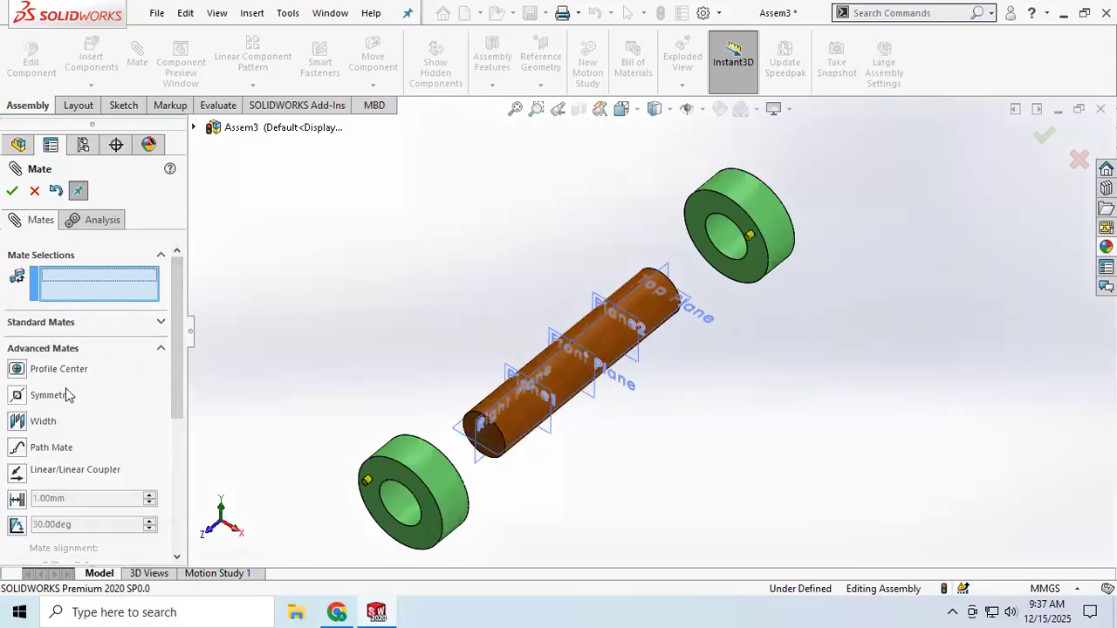
pyautogui.click(51, 423)
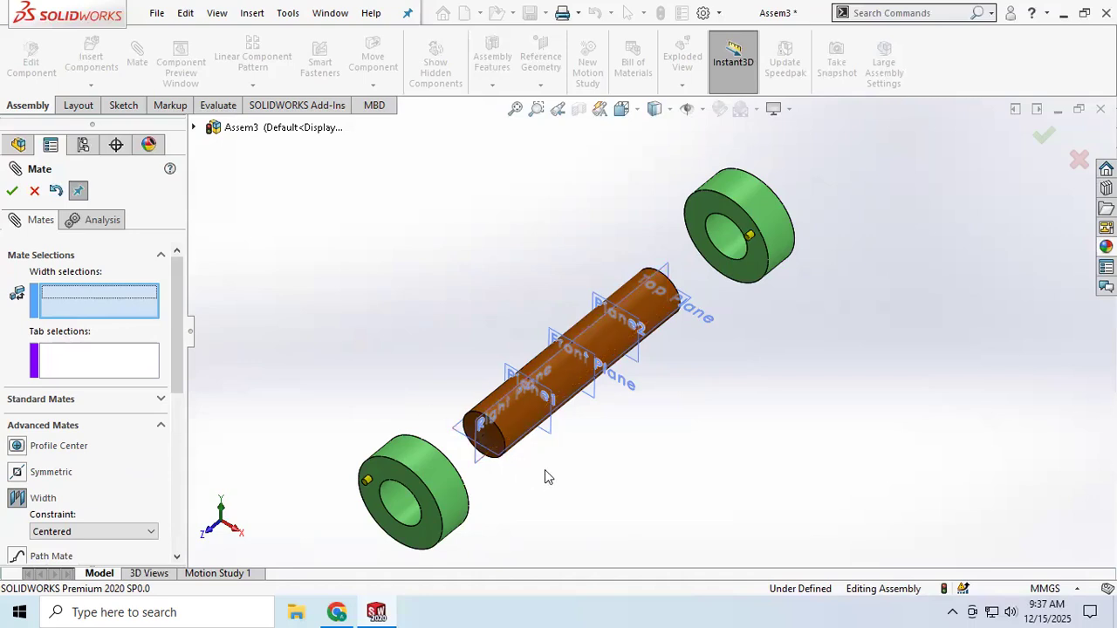
pyautogui.scroll(-2, 545, 477)
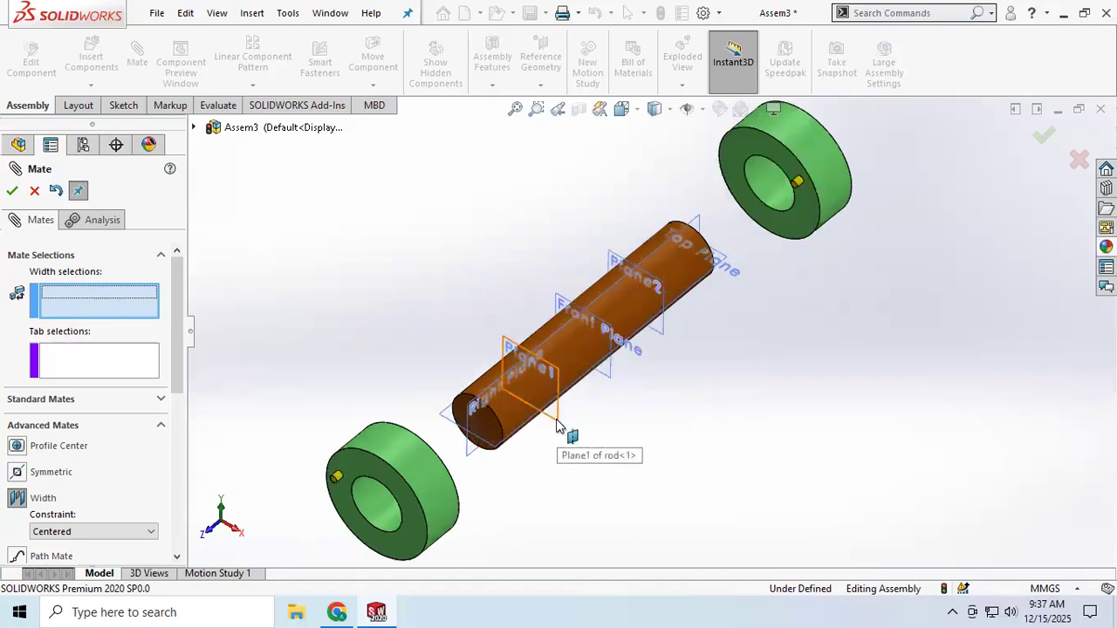
pyautogui.click(559, 425)
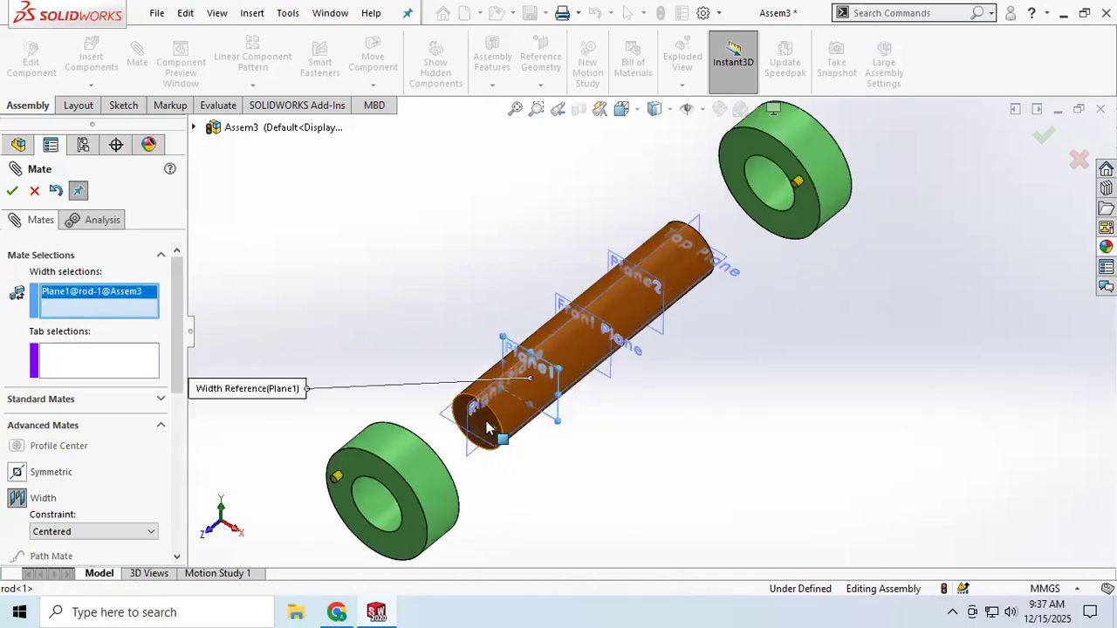
pyautogui.click(488, 428)
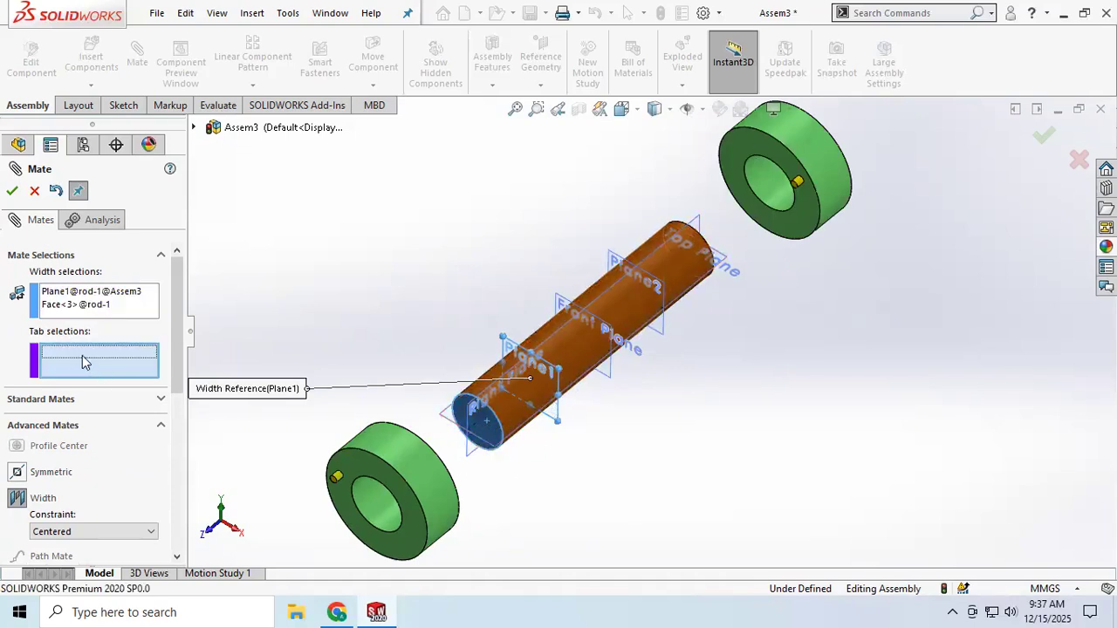
# Add both flat side faces of the front wheel as the tab selections of the Width mate.
pyautogui.moveTo(439, 548); pyautogui.dragTo(452, 522, button='middle')
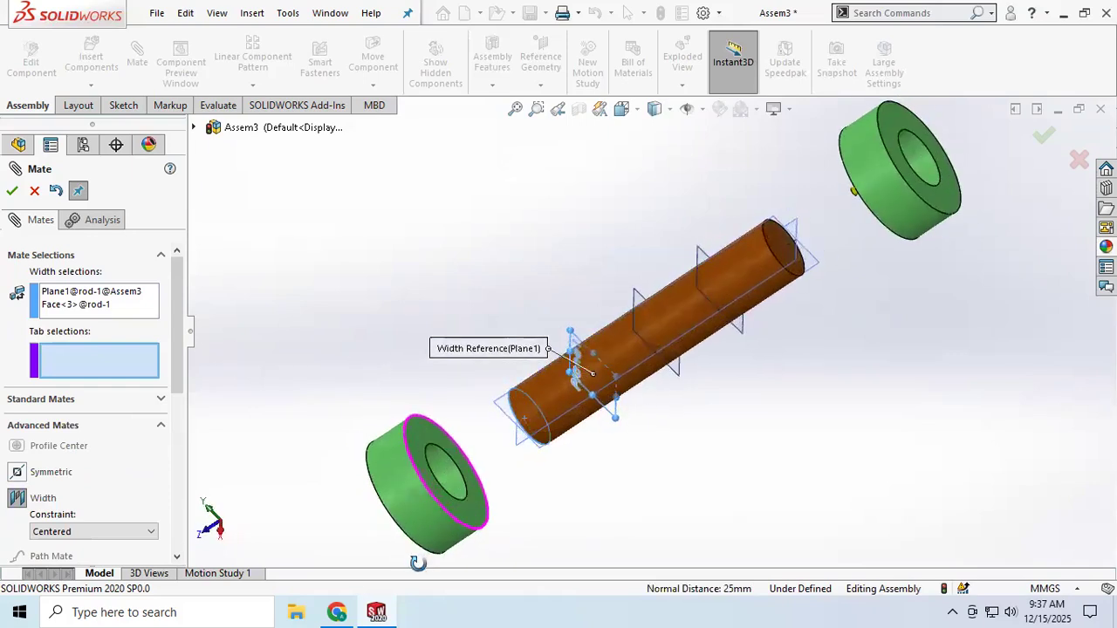
pyautogui.click(447, 512)
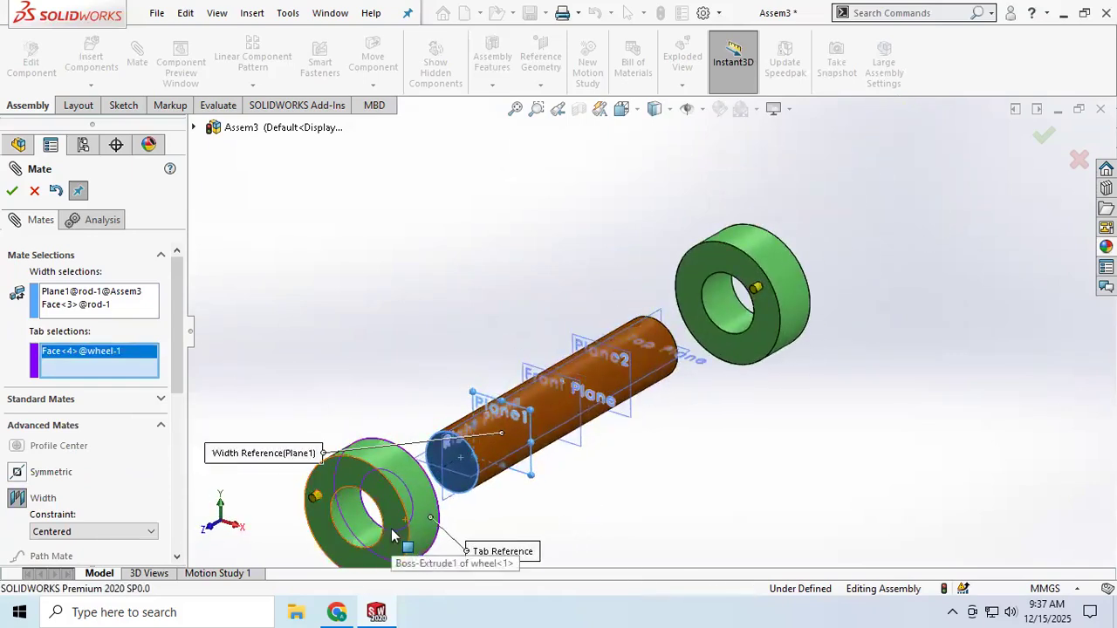
pyautogui.click(391, 529)
pyautogui.moveTo(582, 503); pyautogui.dragTo(529, 534, button='middle')
pyautogui.scroll(-2, 524, 528)
pyautogui.scroll(3, 506, 479)
pyautogui.moveTo(506, 484); pyautogui.dragTo(561, 464, button='middle')
pyautogui.scroll(-2, 555, 441)
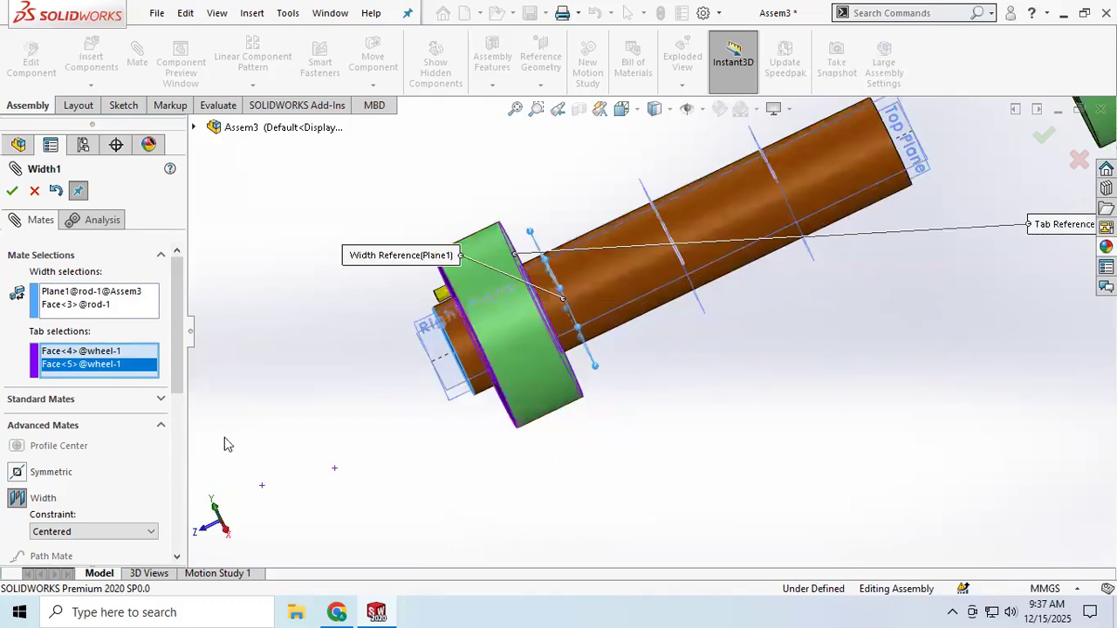
# Set the Width mate's constraint to Centered and accept the mate for the front wheel.
pyautogui.scroll(-3, 83, 463)
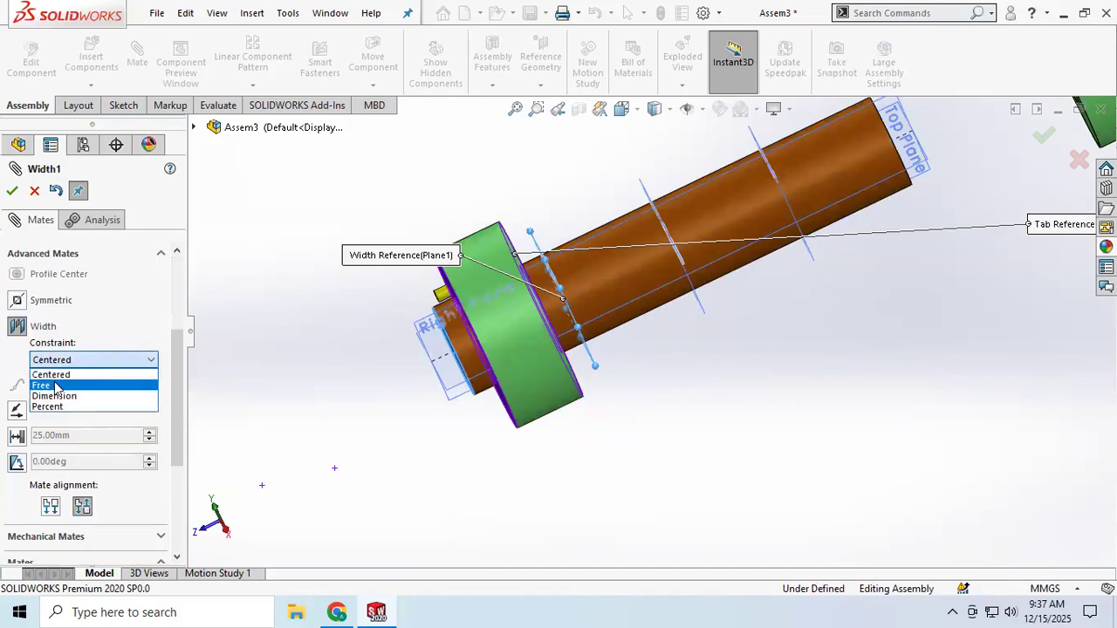
pyautogui.click(44, 385)
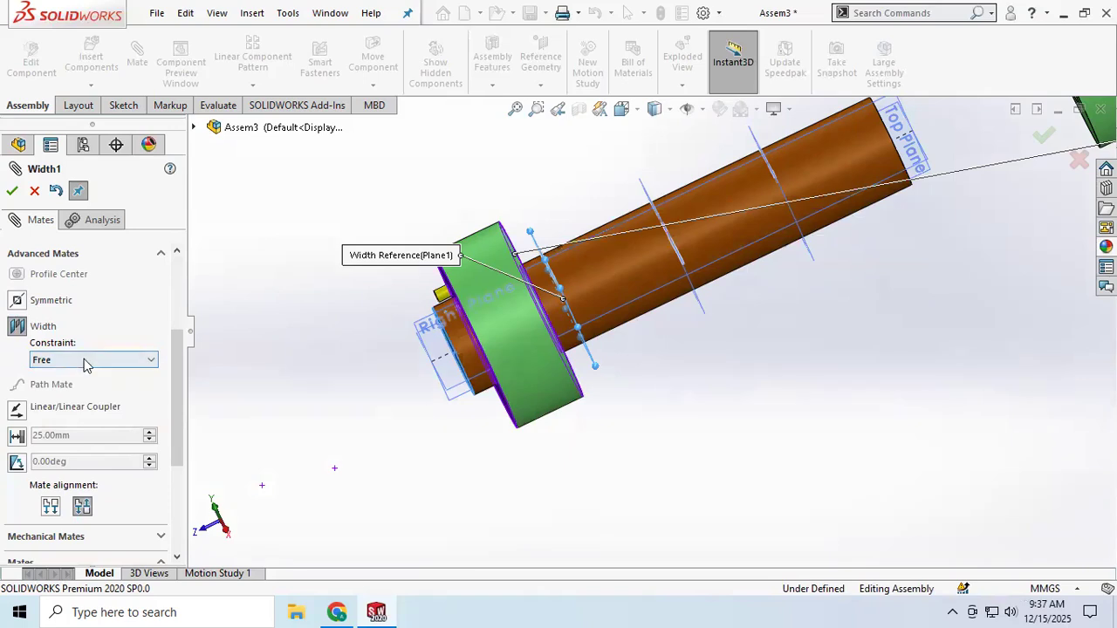
pyautogui.click(85, 365)
pyautogui.click(45, 371)
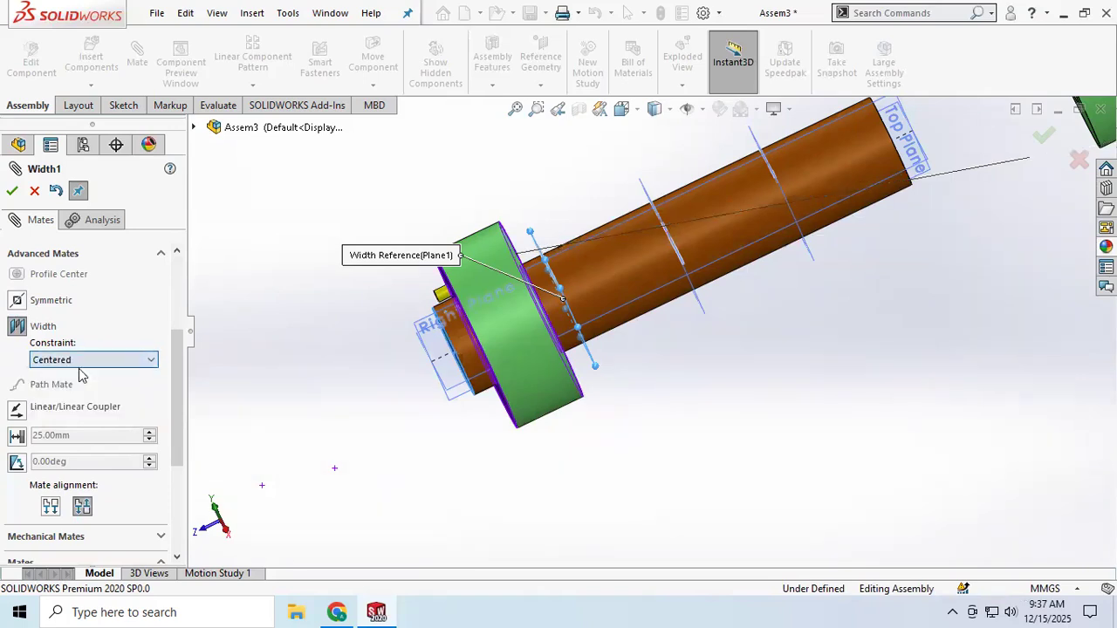
pyautogui.click(11, 192)
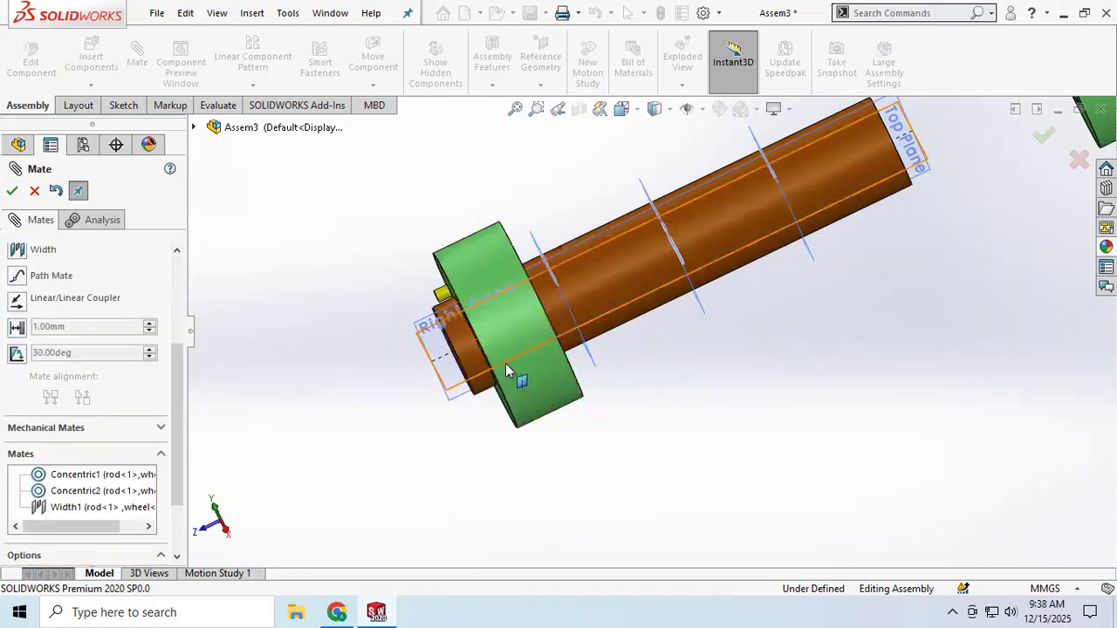
pyautogui.moveTo(494, 466); pyautogui.dragTo(545, 388, button='middle')
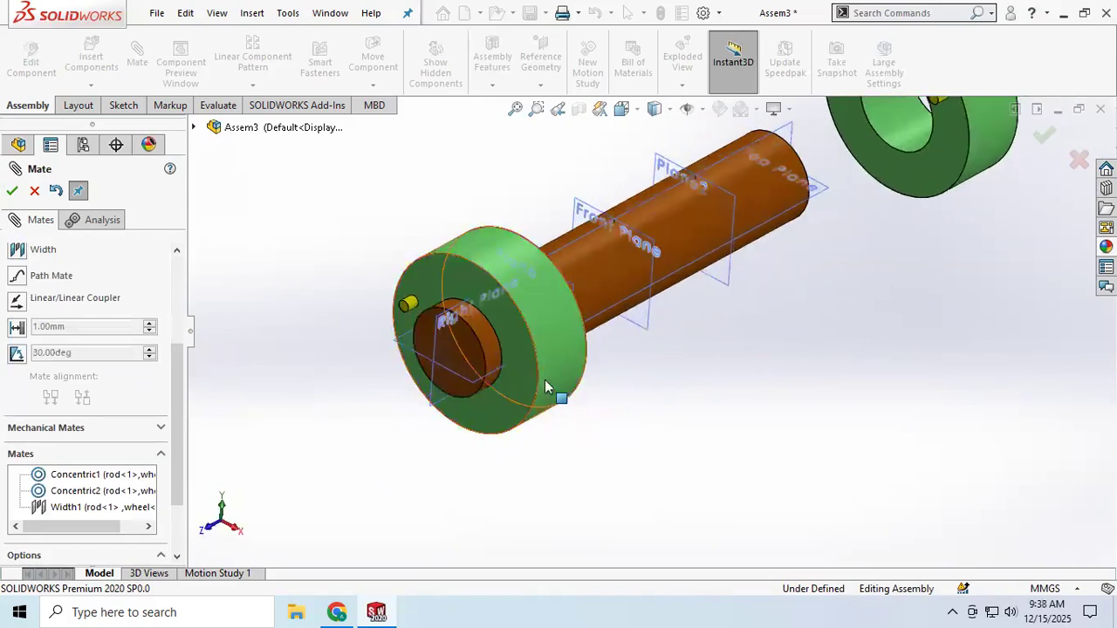
# Rotate the front wheel about the rod to check its remaining freedom of movement.
pyautogui.click(548, 324)
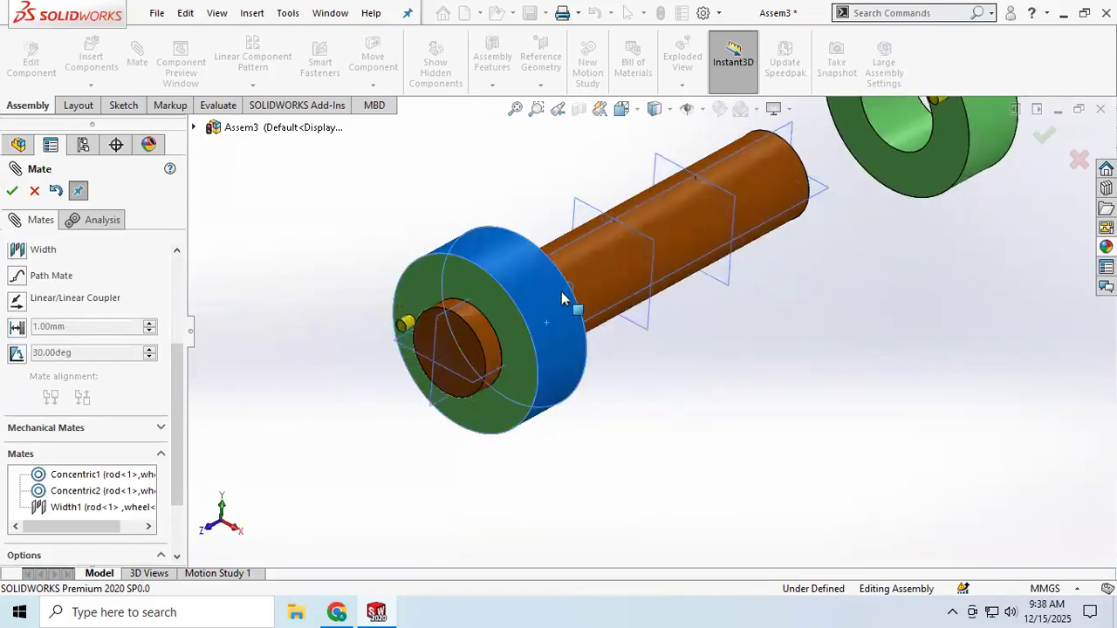
pyautogui.moveTo(513, 346); pyautogui.dragTo(483, 355)
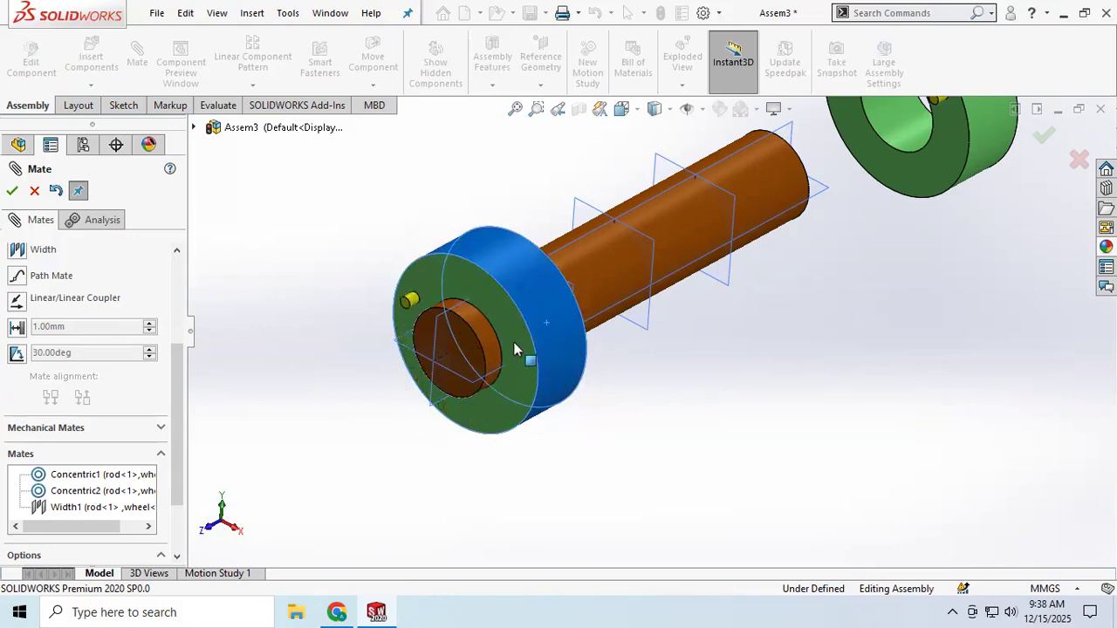
pyautogui.moveTo(427, 265); pyautogui.dragTo(498, 382)
pyautogui.moveTo(395, 415); pyautogui.dragTo(636, 446)
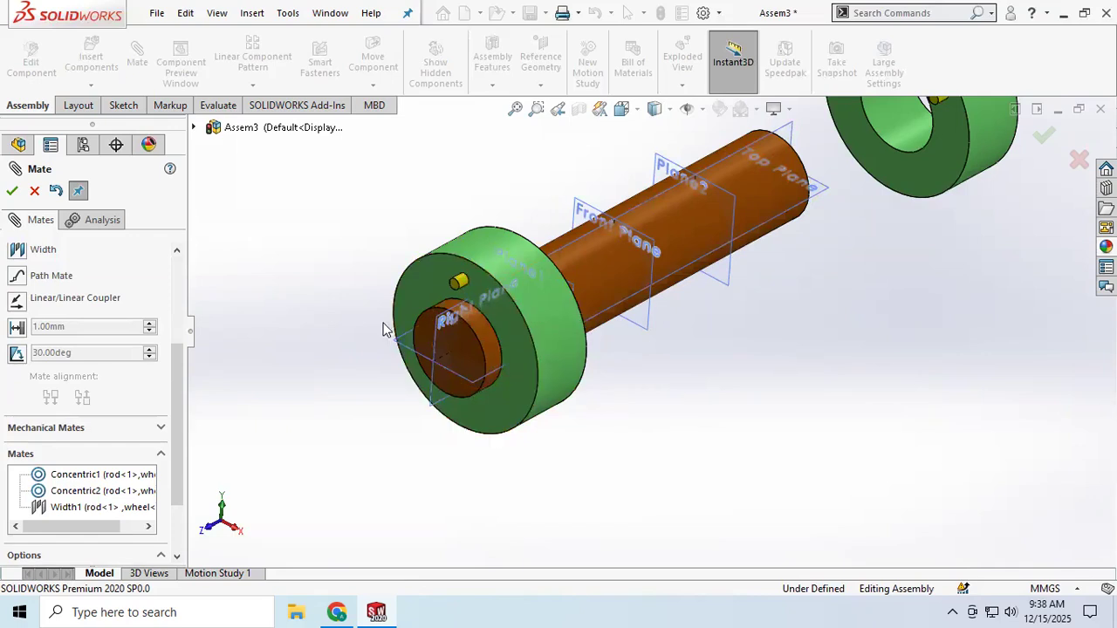
# Start another advanced Width mate using the rod's Plane2 and its rear end face as the width selections.
pyautogui.scroll(-2, 594, 394)
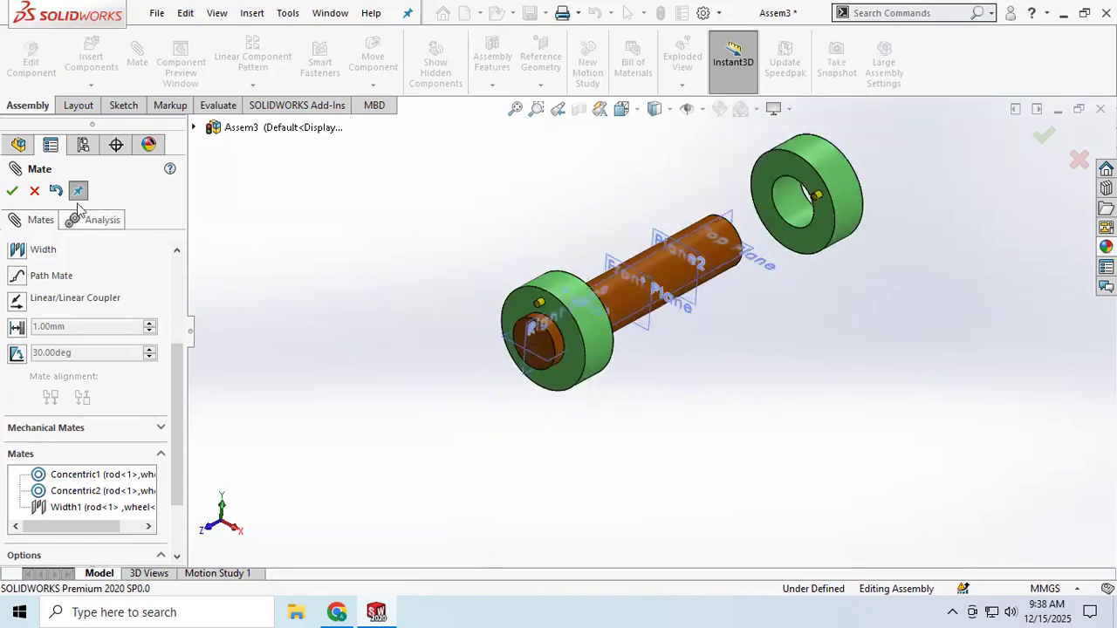
pyautogui.scroll(3, 91, 378)
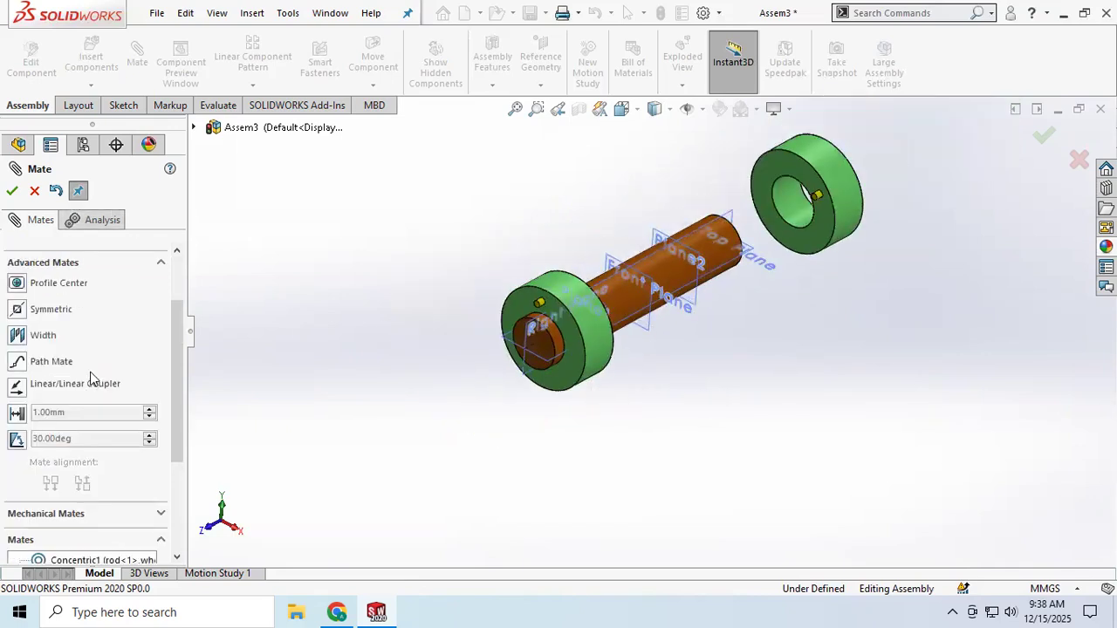
pyautogui.click(48, 341)
pyautogui.moveTo(795, 294); pyautogui.dragTo(703, 332, button='middle')
pyautogui.click(689, 307)
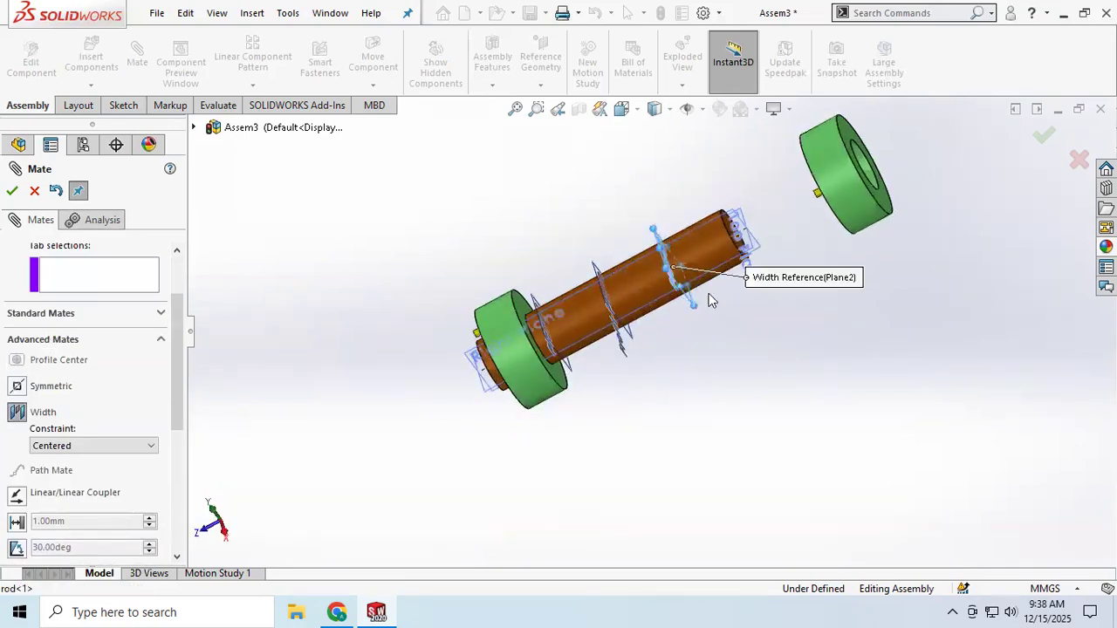
pyautogui.moveTo(733, 236); pyautogui.dragTo(701, 251, button='middle')
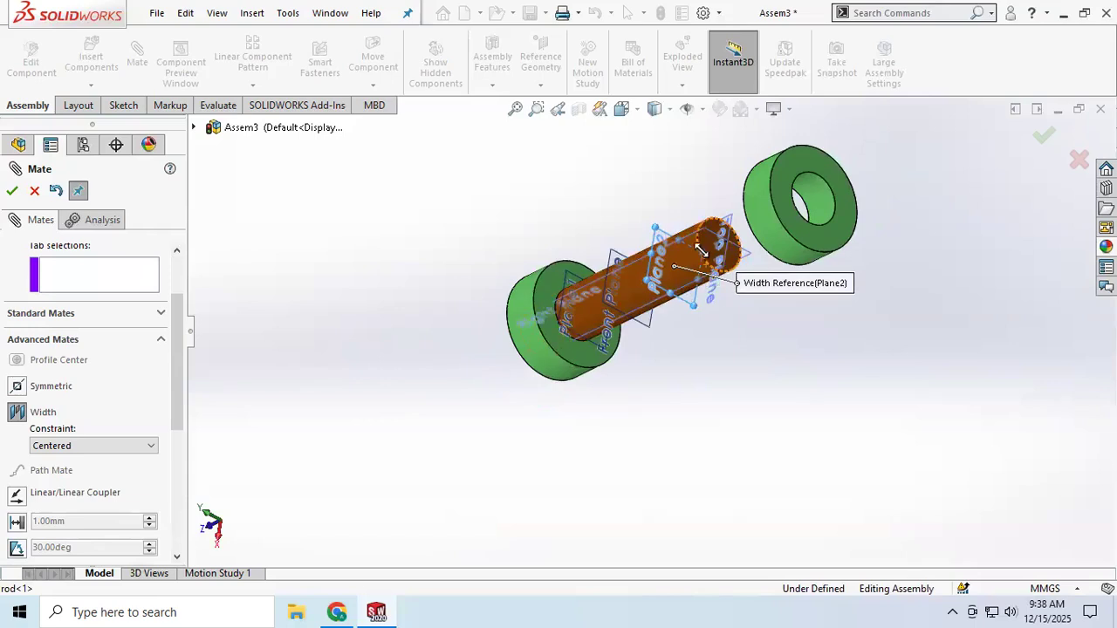
pyautogui.click(708, 249)
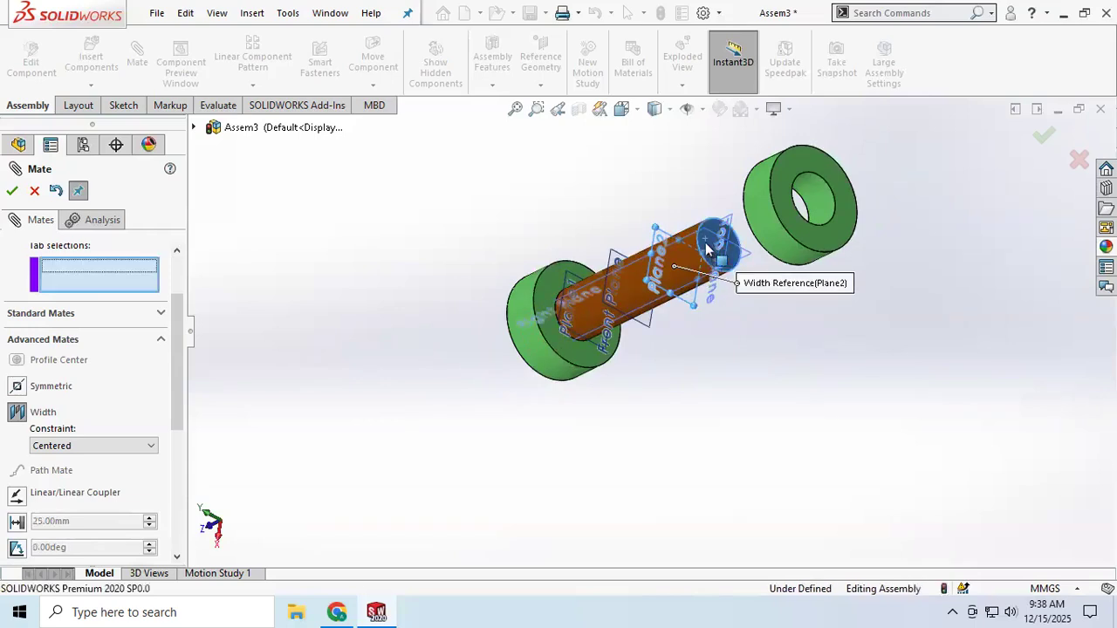
pyautogui.moveTo(664, 370); pyautogui.dragTo(698, 331, button='middle')
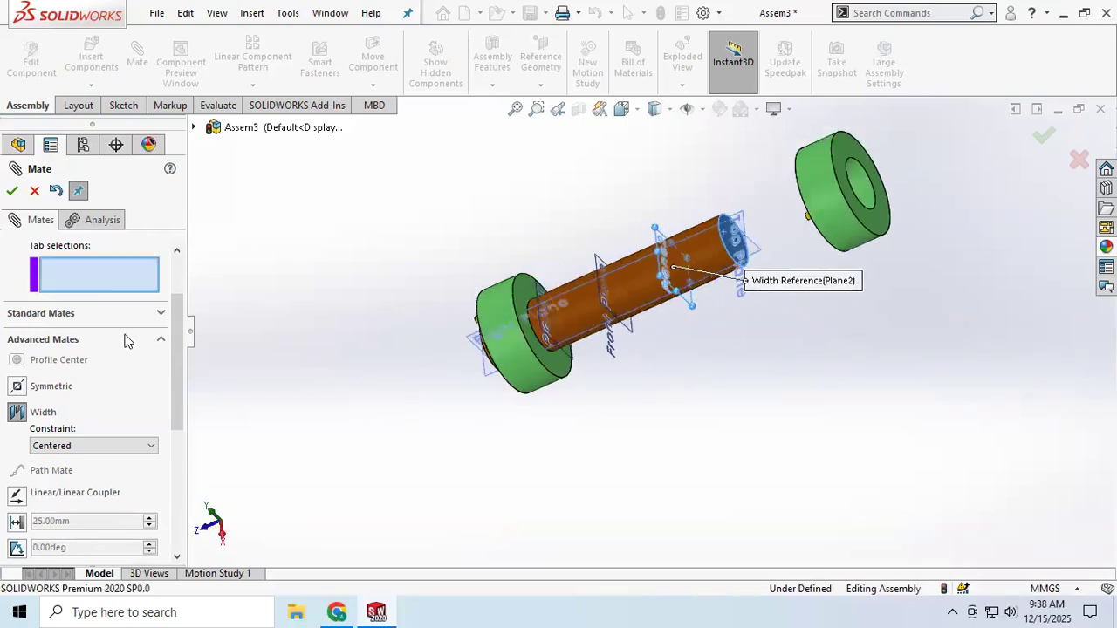
# Add both flat side faces of the second wheel as the tab selections of the Width mate.
pyautogui.scroll(3, 136, 334)
pyautogui.moveTo(779, 259); pyautogui.dragTo(825, 247, button='middle')
pyautogui.click(810, 172)
pyautogui.click(819, 245)
pyautogui.moveTo(573, 389); pyautogui.dragTo(695, 358, button='middle')
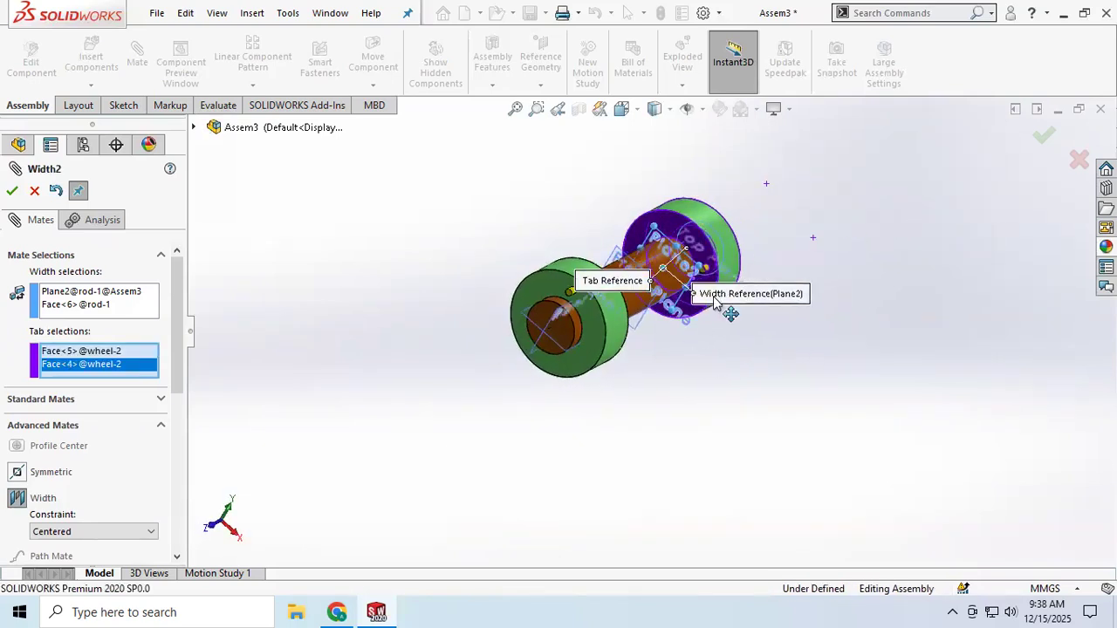
# Accept the second wheel's Width mate with the Free constraint and slide the wheel along the rod to test it.
pyautogui.click(94, 530)
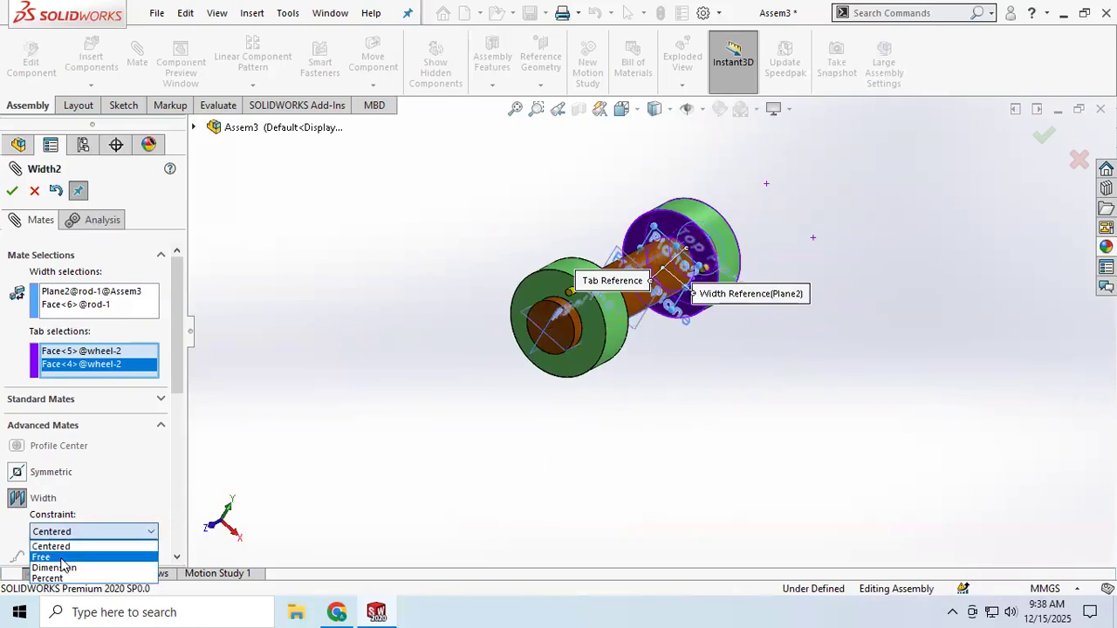
pyautogui.click(58, 558)
pyautogui.click(11, 191)
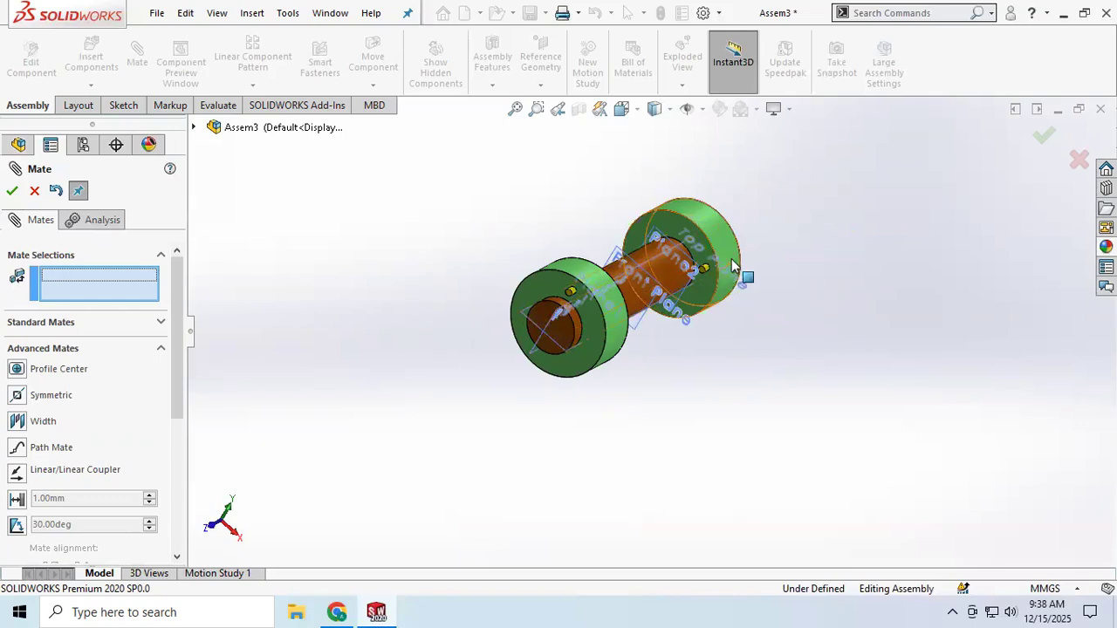
pyautogui.moveTo(733, 266); pyautogui.dragTo(705, 267)
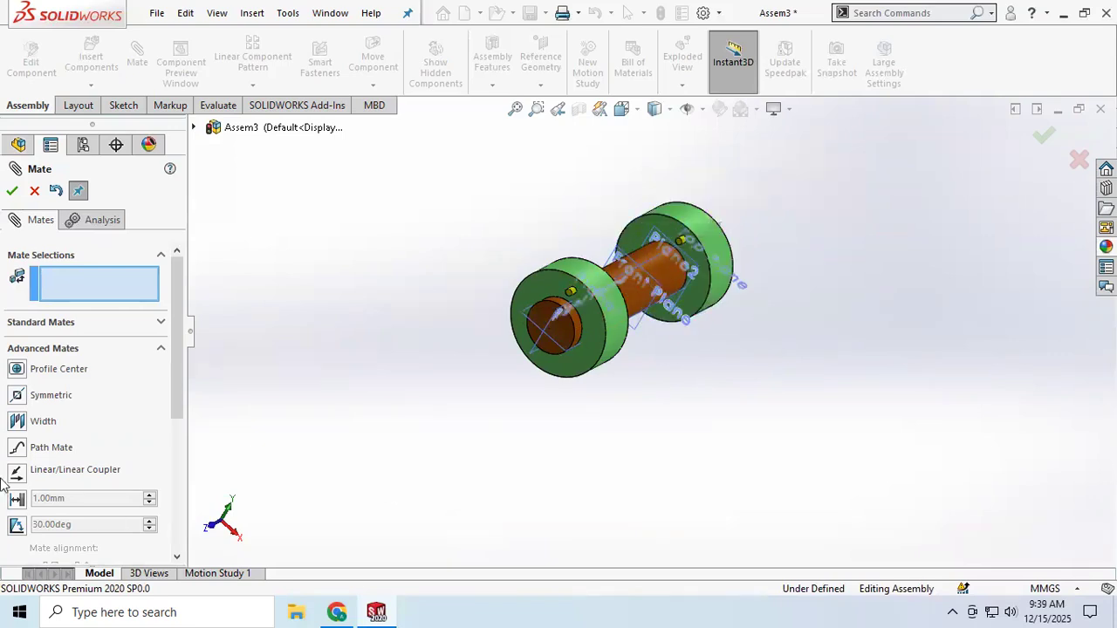
# Edit the second wheel's Width mate, change its constraint to Centered and accept it.
pyautogui.scroll(-4, 110, 403)
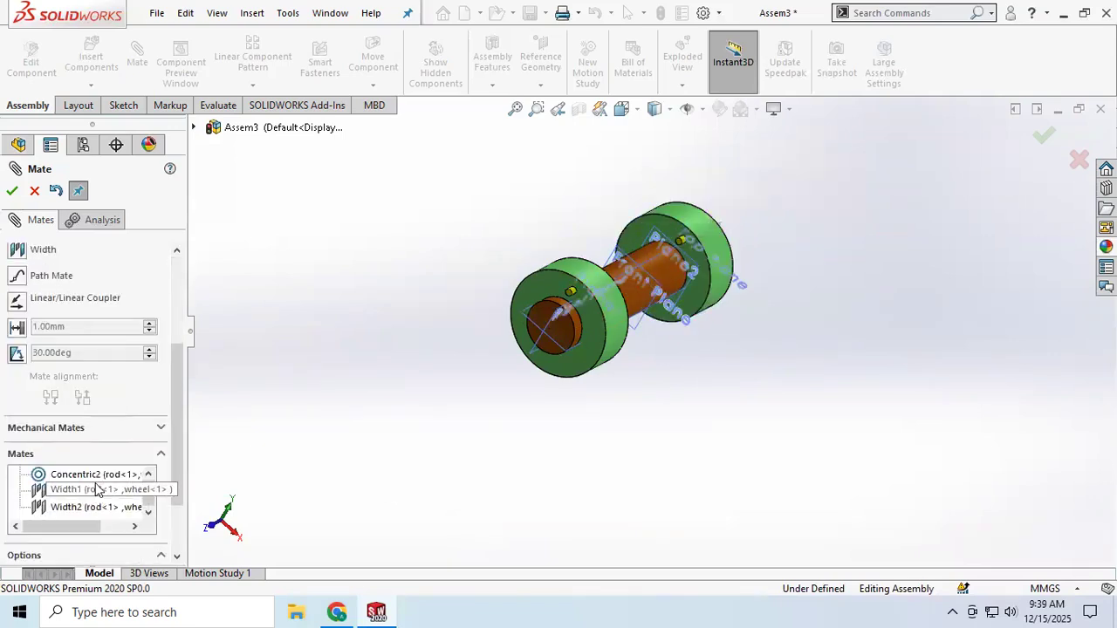
pyautogui.click(91, 508)
pyautogui.click(94, 361)
pyautogui.click(92, 376)
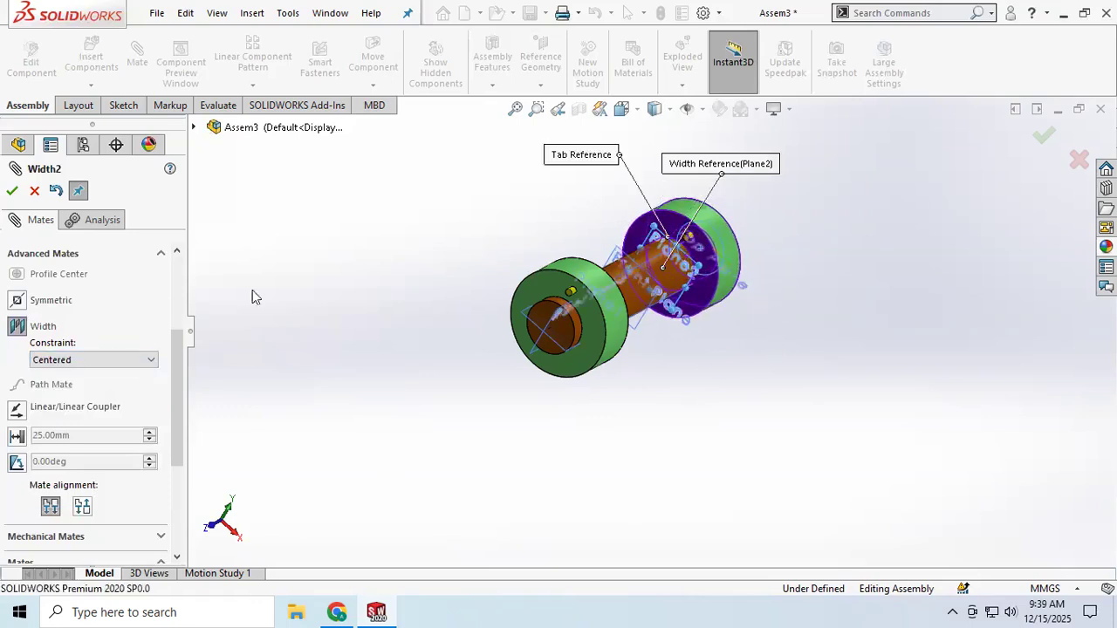
pyautogui.click(10, 192)
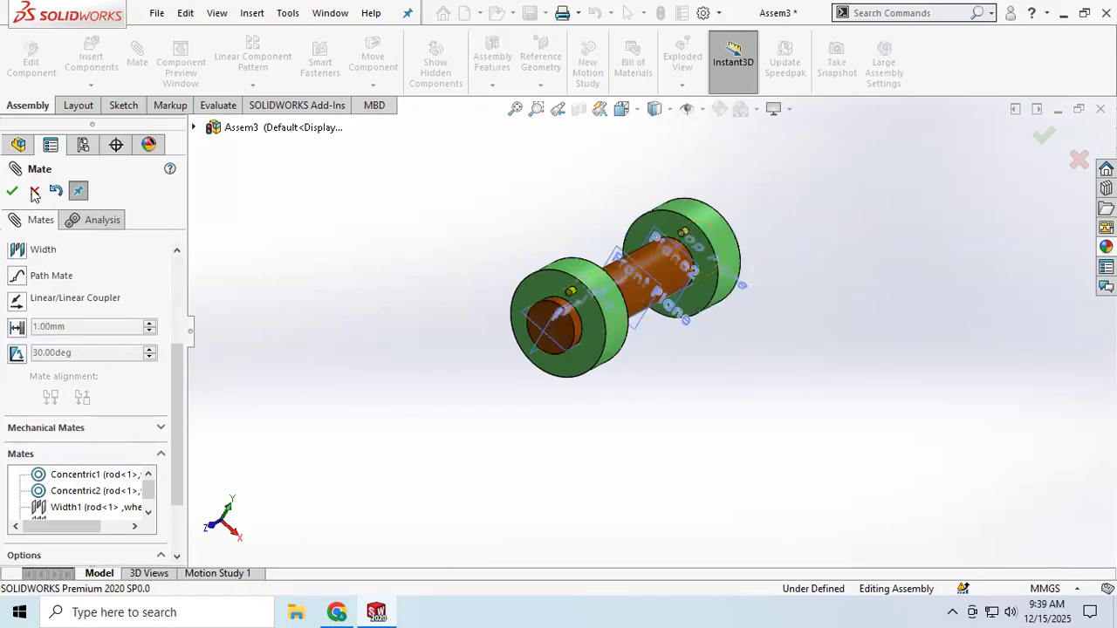
# Change the second wheel's Width mate to a Dimension constraint of 0 mm, accept it and leave the Mate command.
pyautogui.click(92, 507)
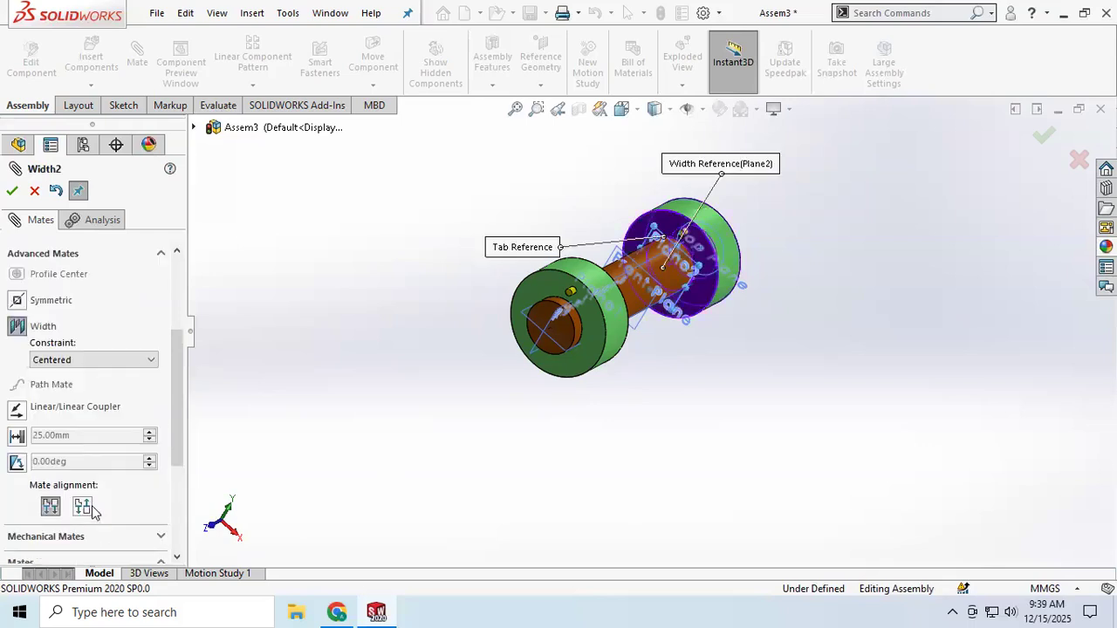
pyautogui.click(101, 365)
pyautogui.click(75, 394)
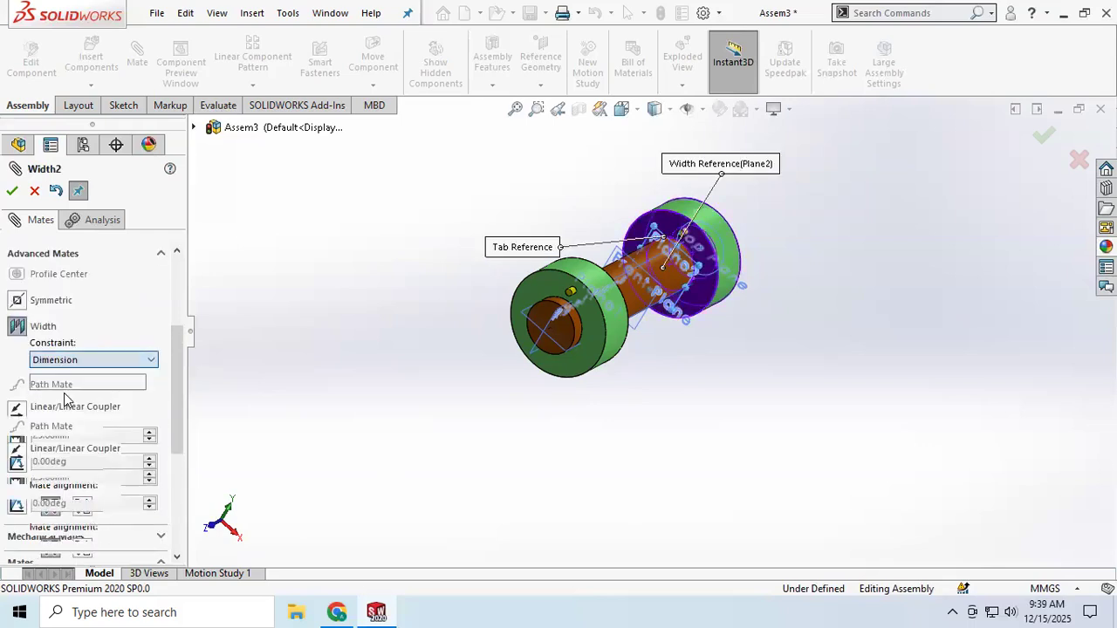
pyautogui.moveTo(78, 384); pyautogui.dragTo(19, 389)
pyautogui.write('0')
pyautogui.press('Return')
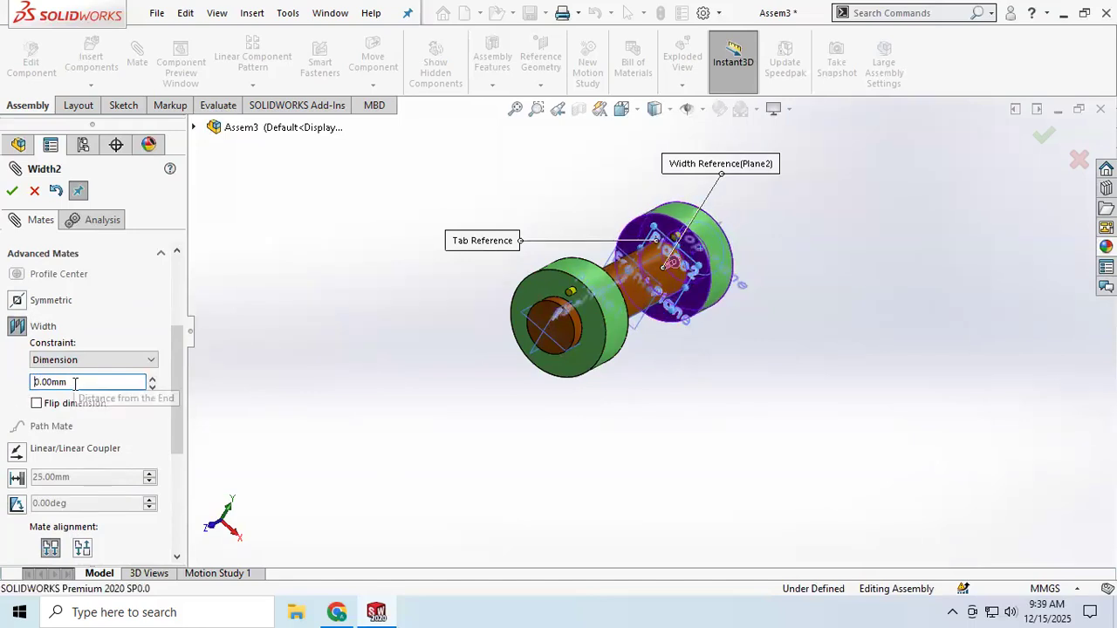
pyautogui.click(11, 189)
pyautogui.moveTo(704, 273); pyautogui.dragTo(654, 341, button='middle')
pyautogui.click(725, 295)
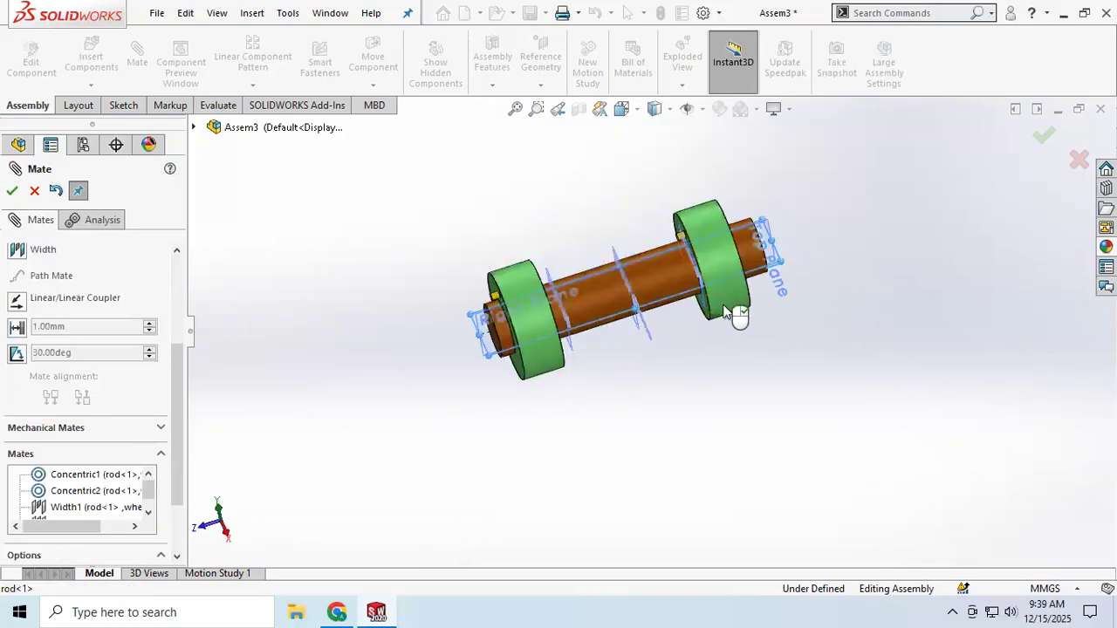
pyautogui.click(33, 192)
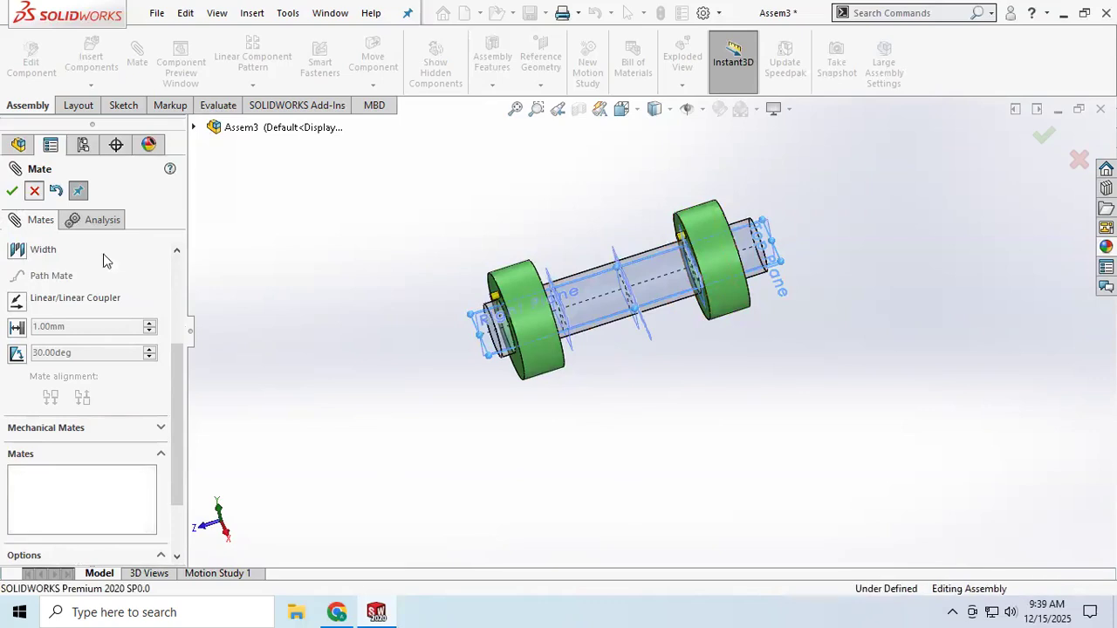
pyautogui.click(742, 316)
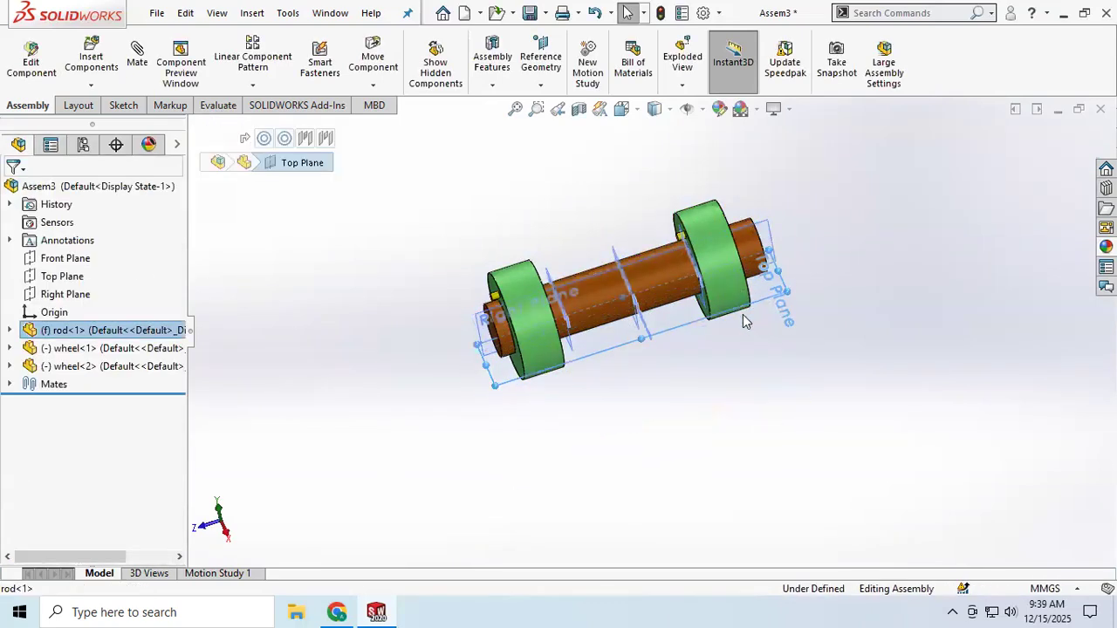
pyautogui.click(745, 319)
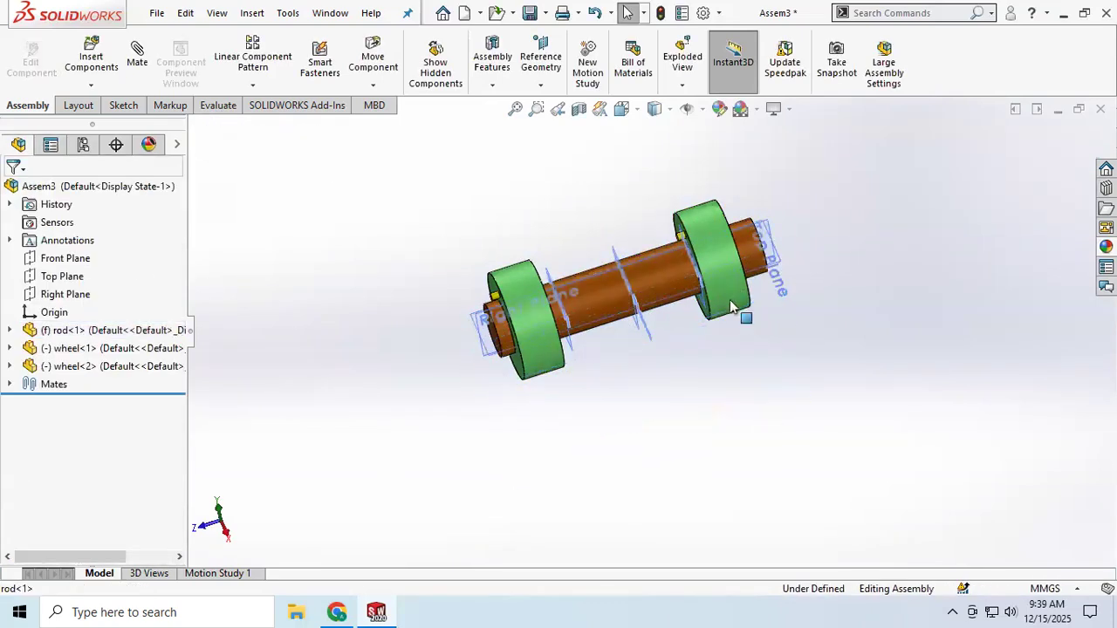
# Reopen the second wheel's Width mate, try the Percent constraint, and accept the mate with Centered instead.
pyautogui.click(708, 234)
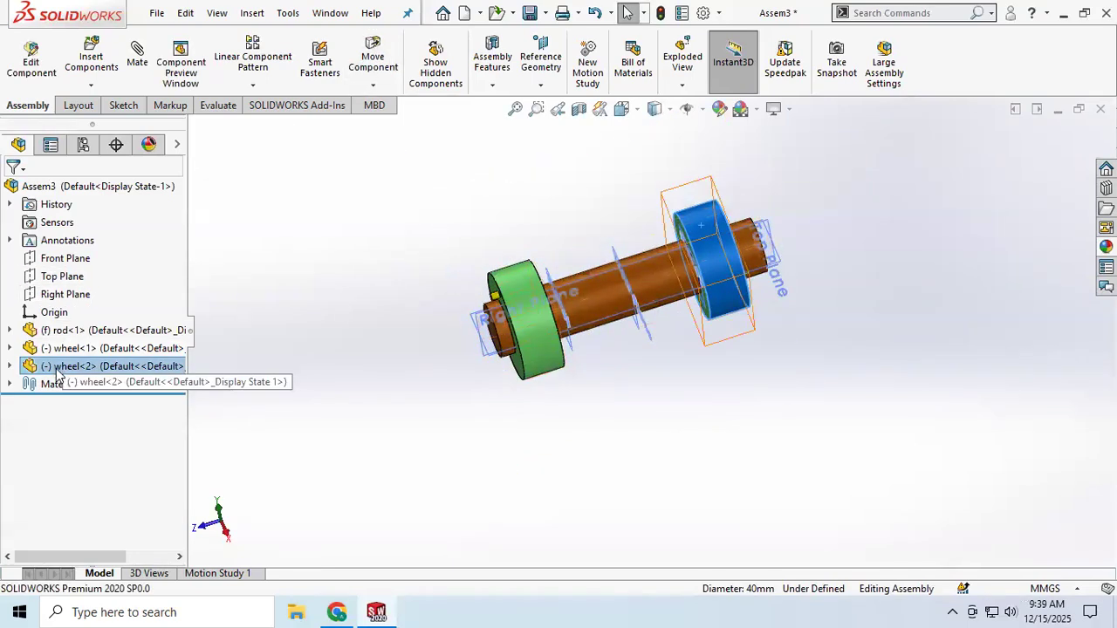
pyautogui.click(11, 384)
pyautogui.click(88, 456)
pyautogui.rightClick(88, 456)
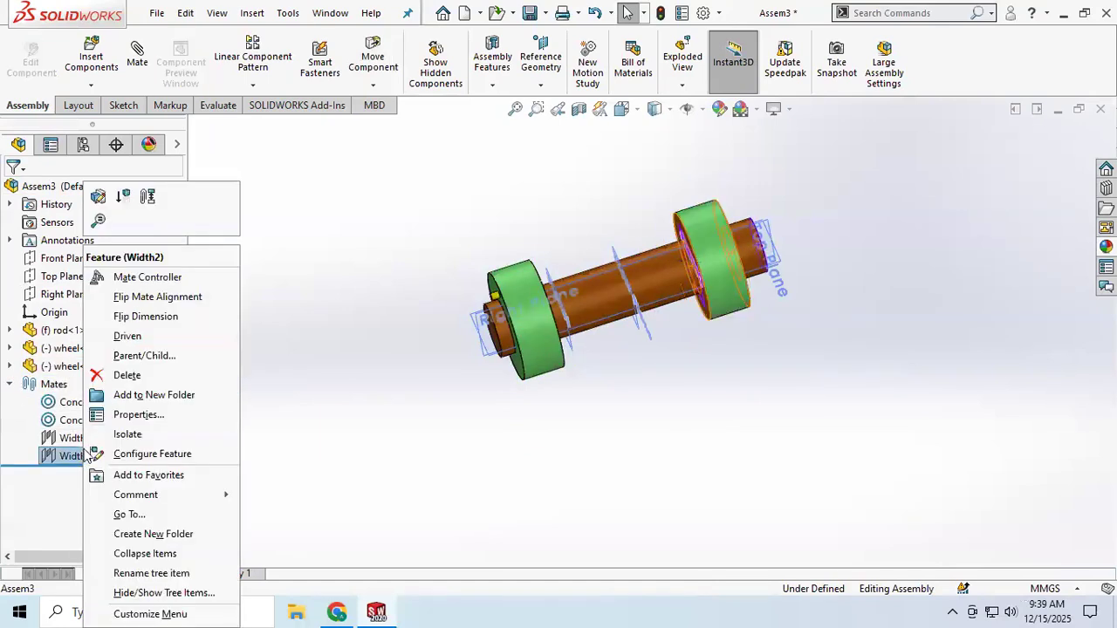
pyautogui.click(100, 198)
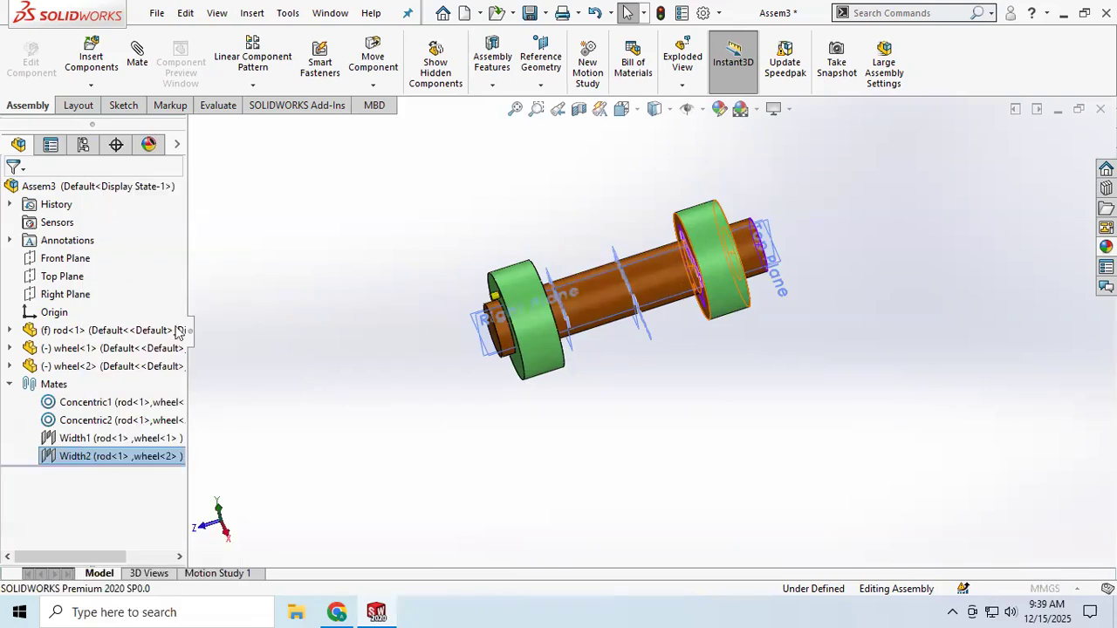
pyautogui.scroll(-3, 87, 428)
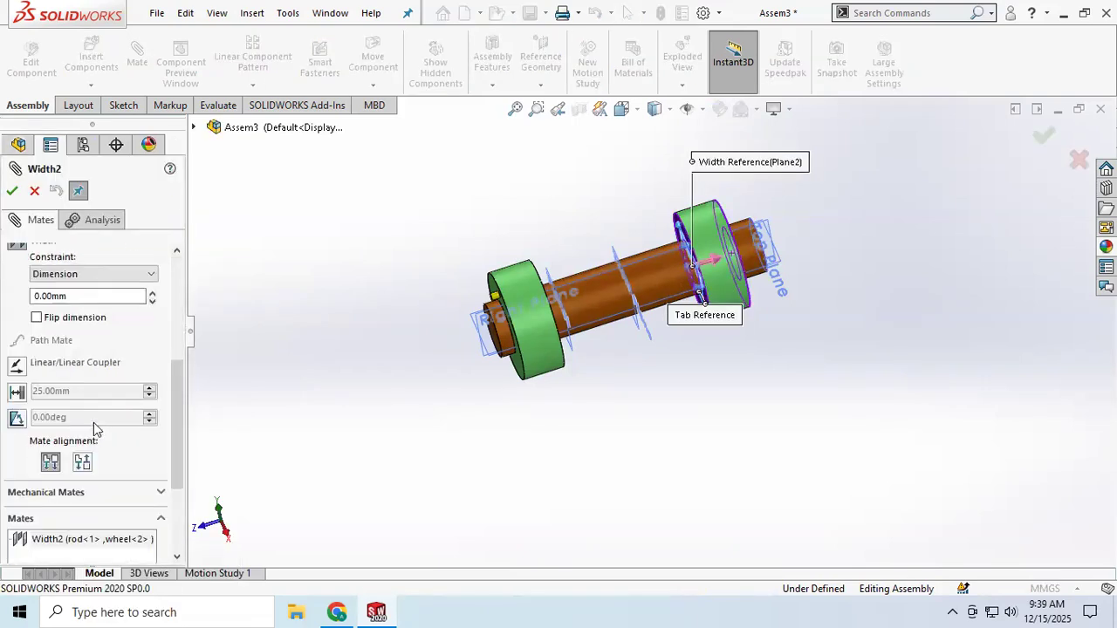
pyautogui.click(145, 276)
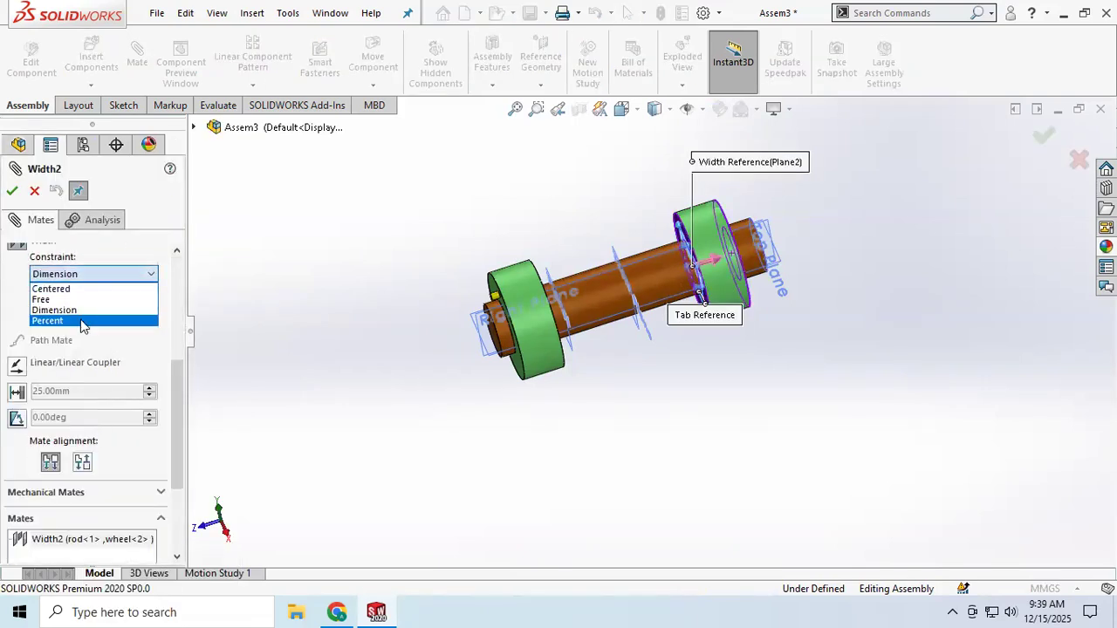
pyautogui.click(77, 321)
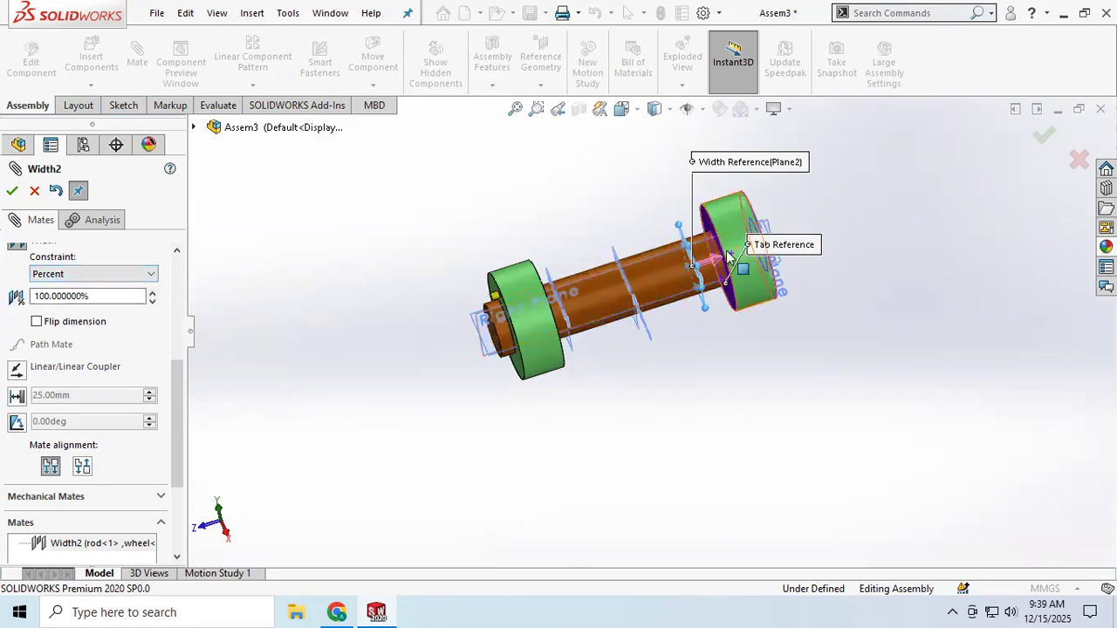
pyautogui.click(110, 275)
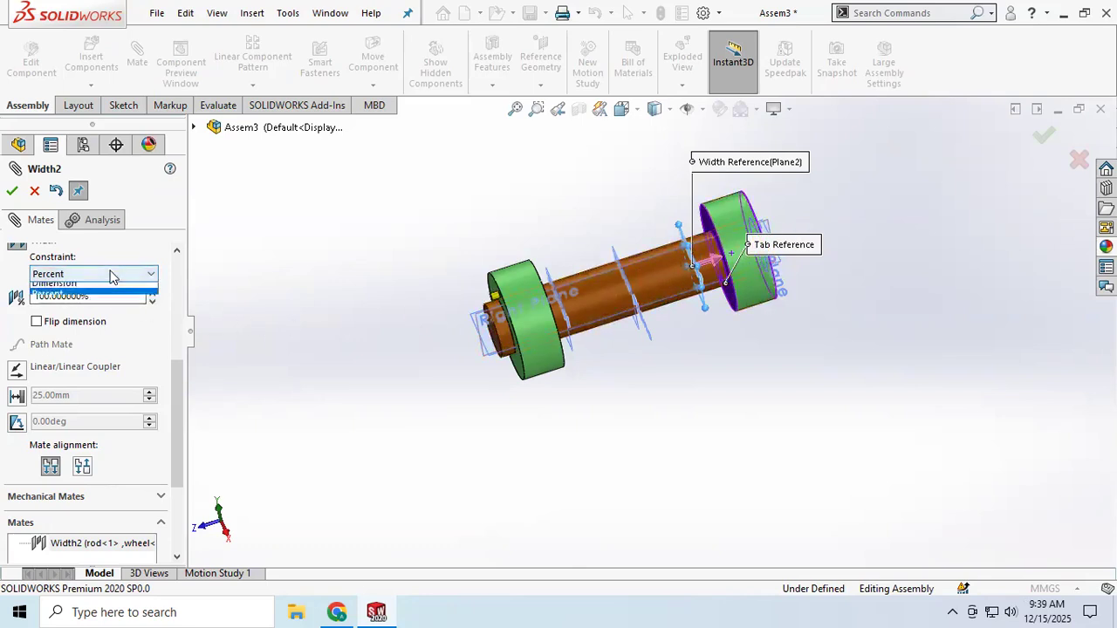
pyautogui.click(53, 289)
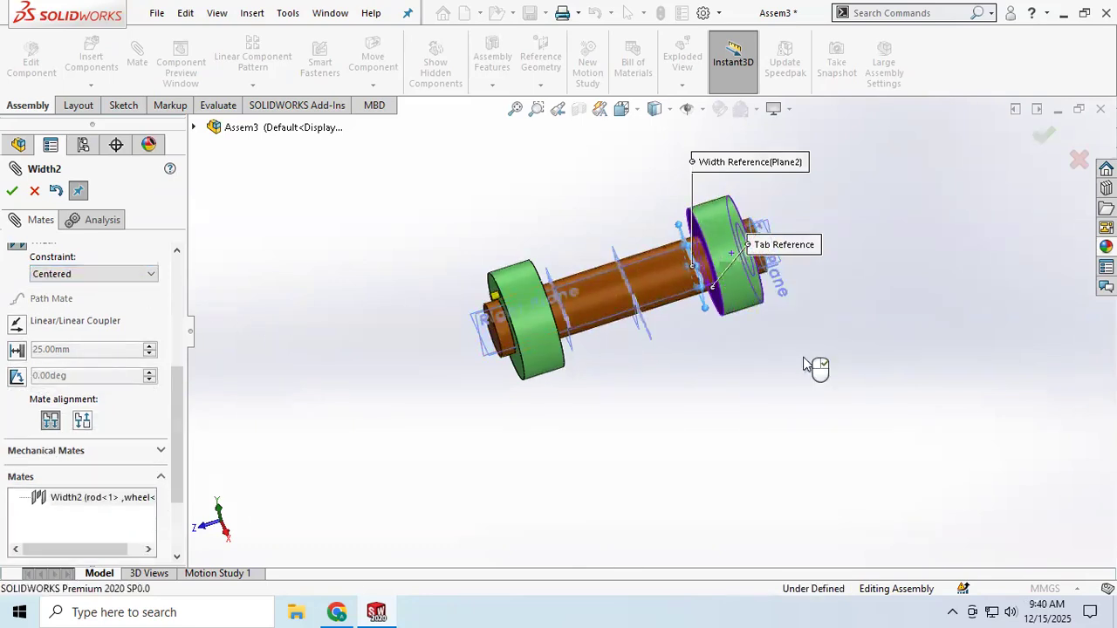
pyautogui.click(12, 191)
# Rotate both wheels about the rod so that their yellow pins sit at the top.
pyautogui.moveTo(518, 411); pyautogui.dragTo(619, 419, button='middle')
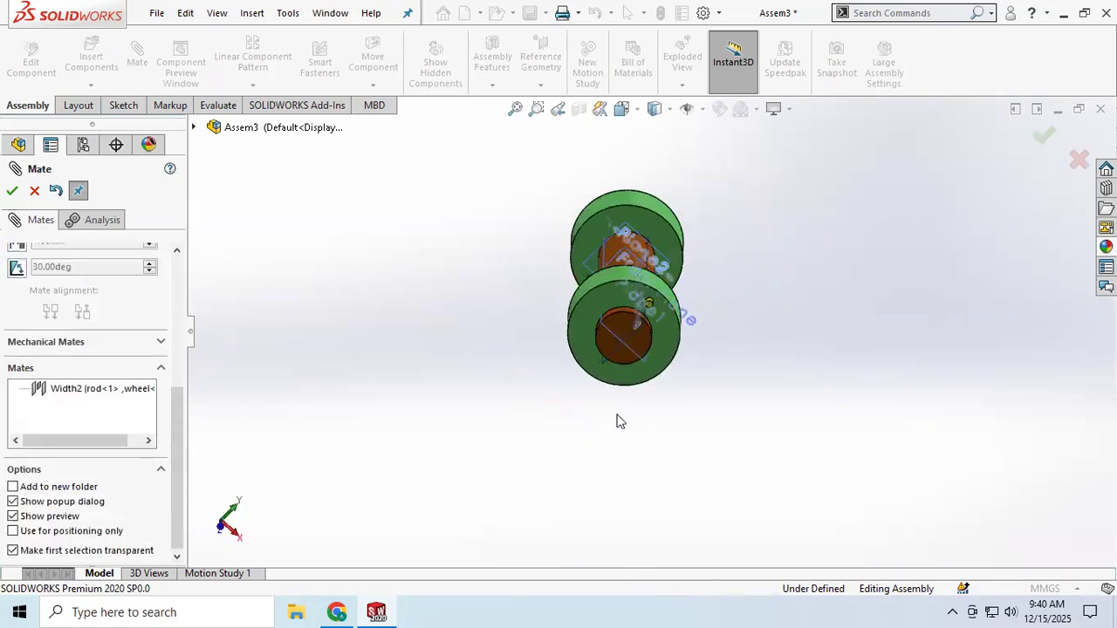
pyautogui.click(671, 344)
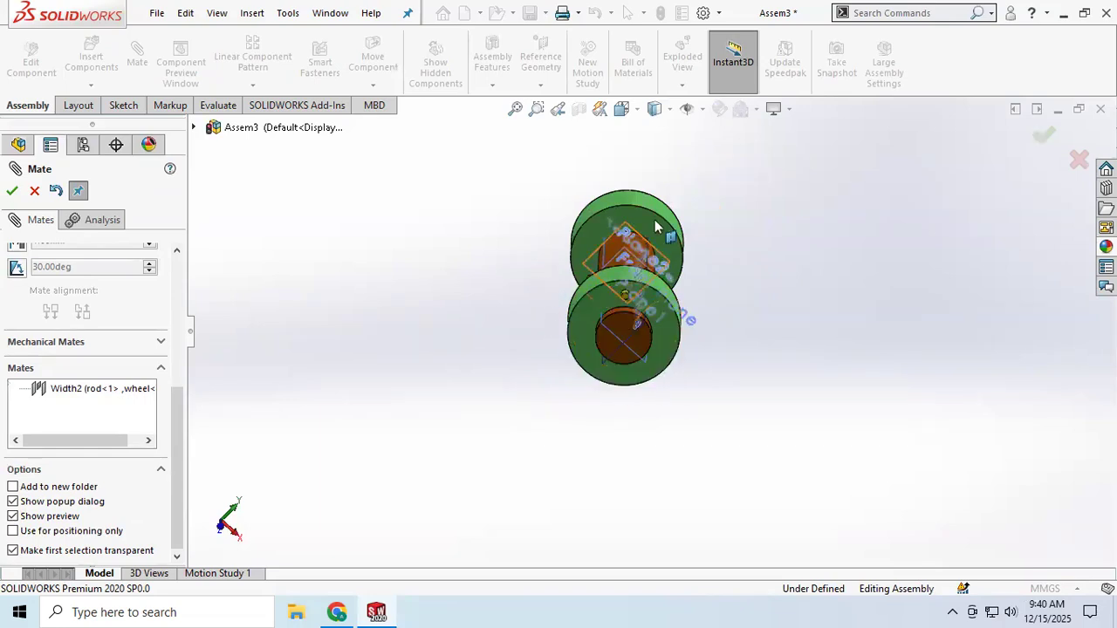
pyautogui.click(655, 223)
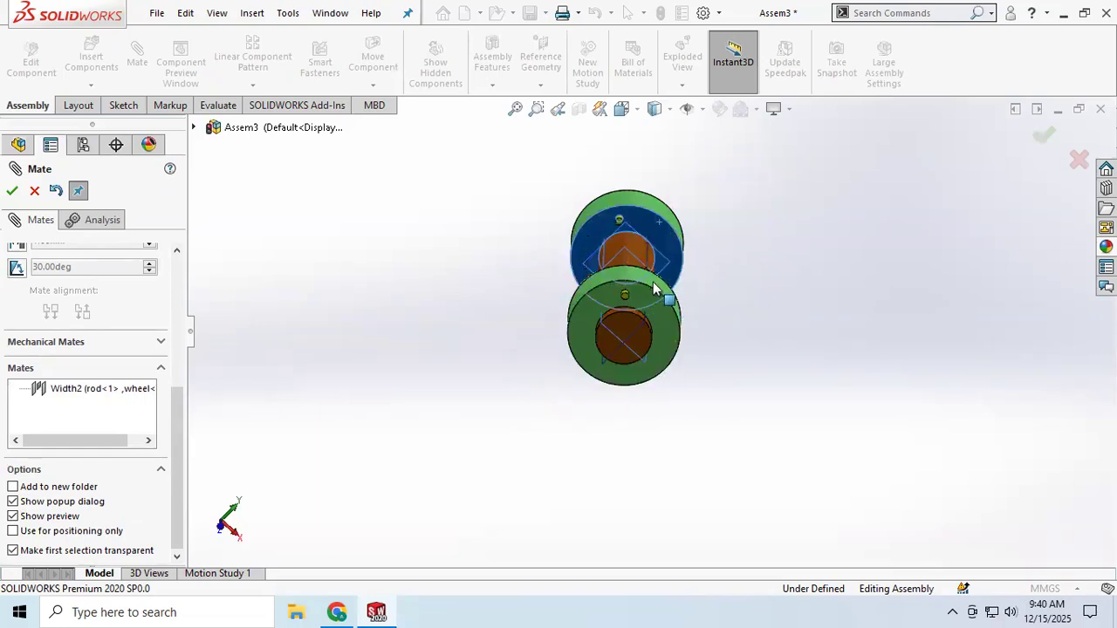
pyautogui.moveTo(642, 462); pyautogui.dragTo(665, 444, button='middle')
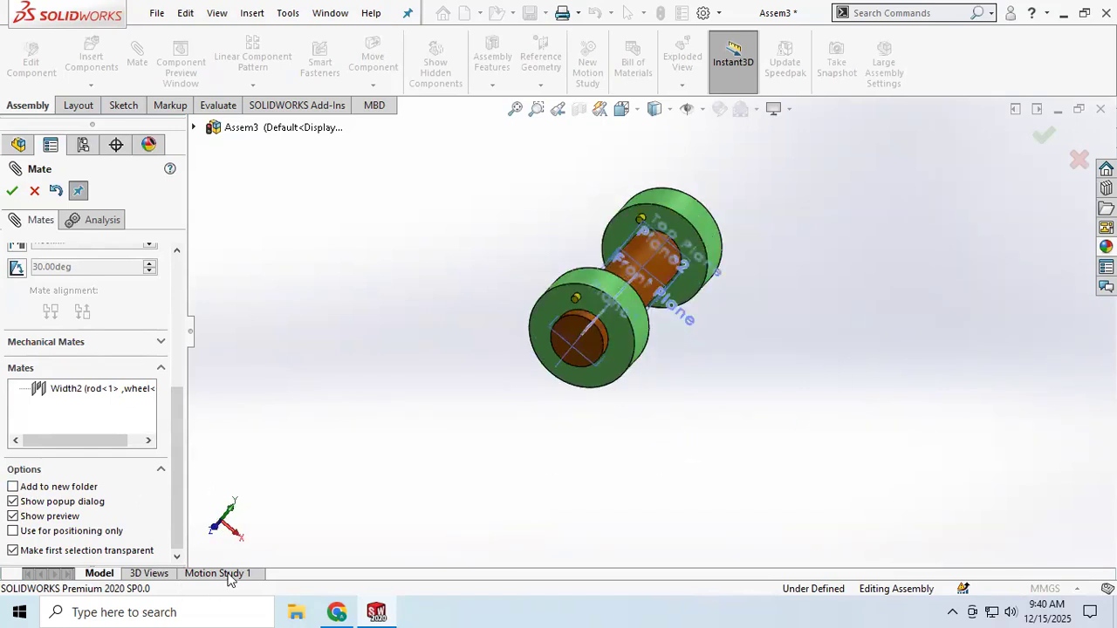
# Leave the Mate command, open Motion Study 1 and set its playback speed to 5x.
pyautogui.click(12, 191)
pyautogui.click(208, 573)
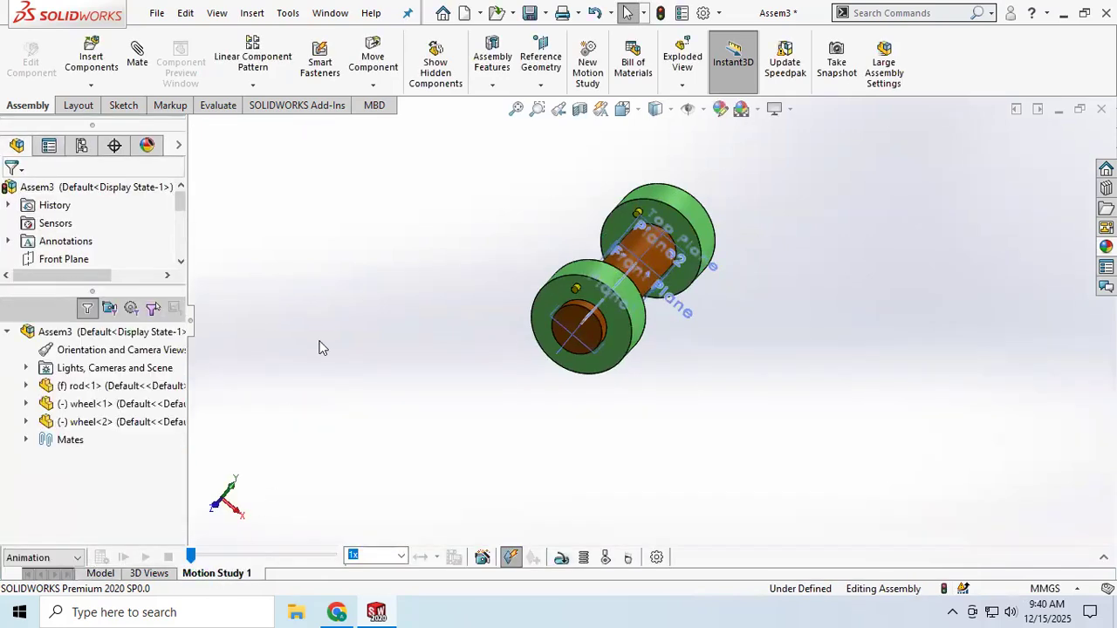
pyautogui.click(401, 558)
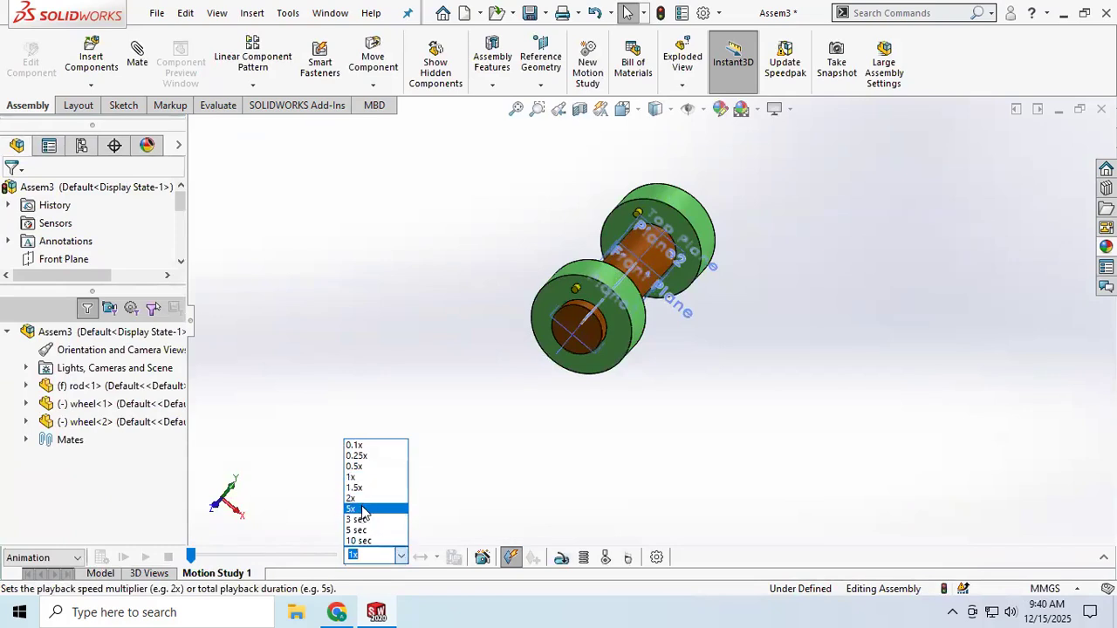
pyautogui.click(364, 510)
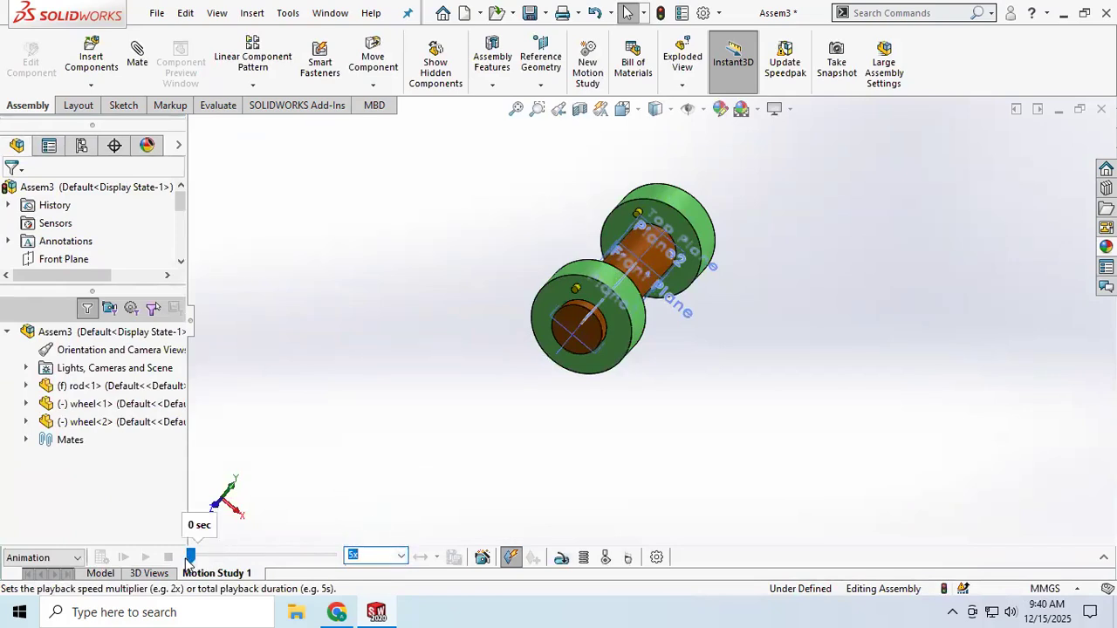
pyautogui.click(280, 558)
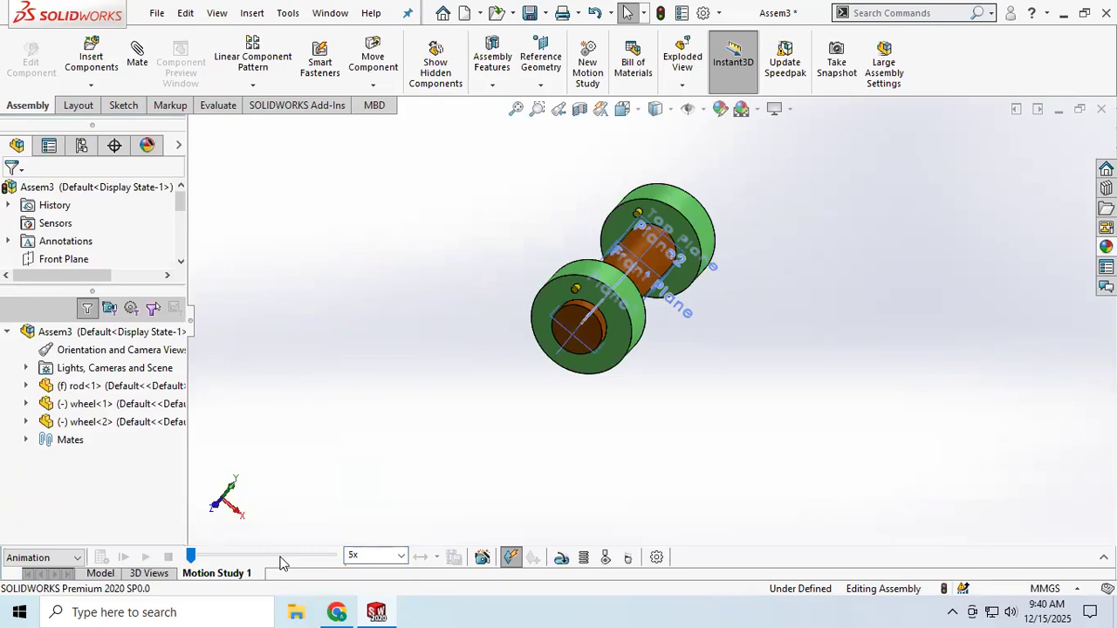
# Add a rotary motor at constant speed 100 RPM on the front wheel's outer face, with the rear wheel's outer face as direction.
pyautogui.click(562, 558)
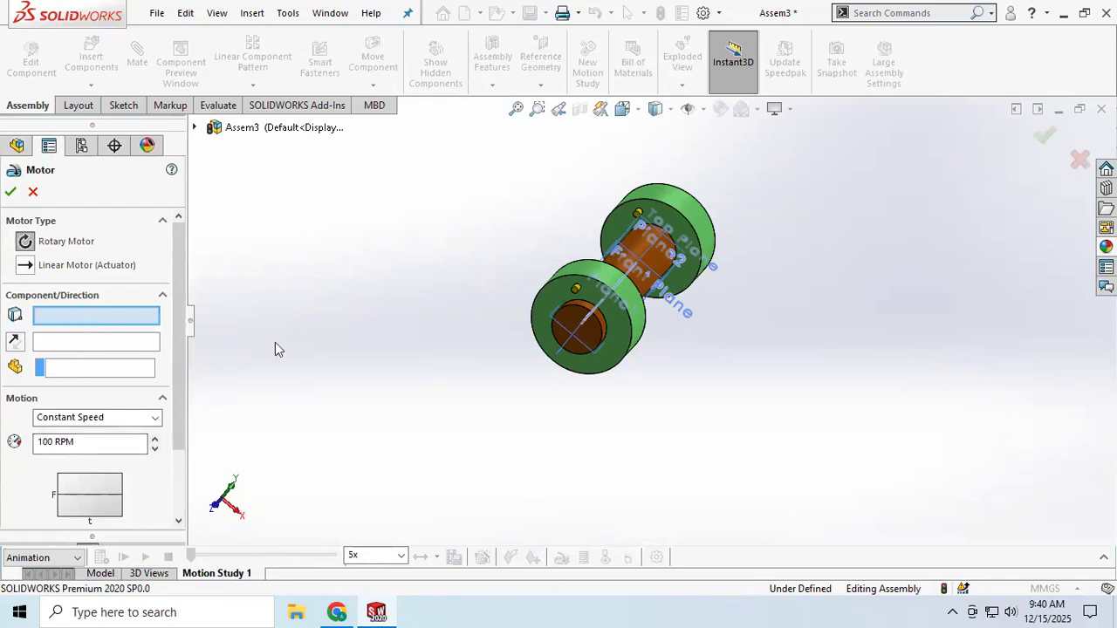
pyautogui.click(635, 335)
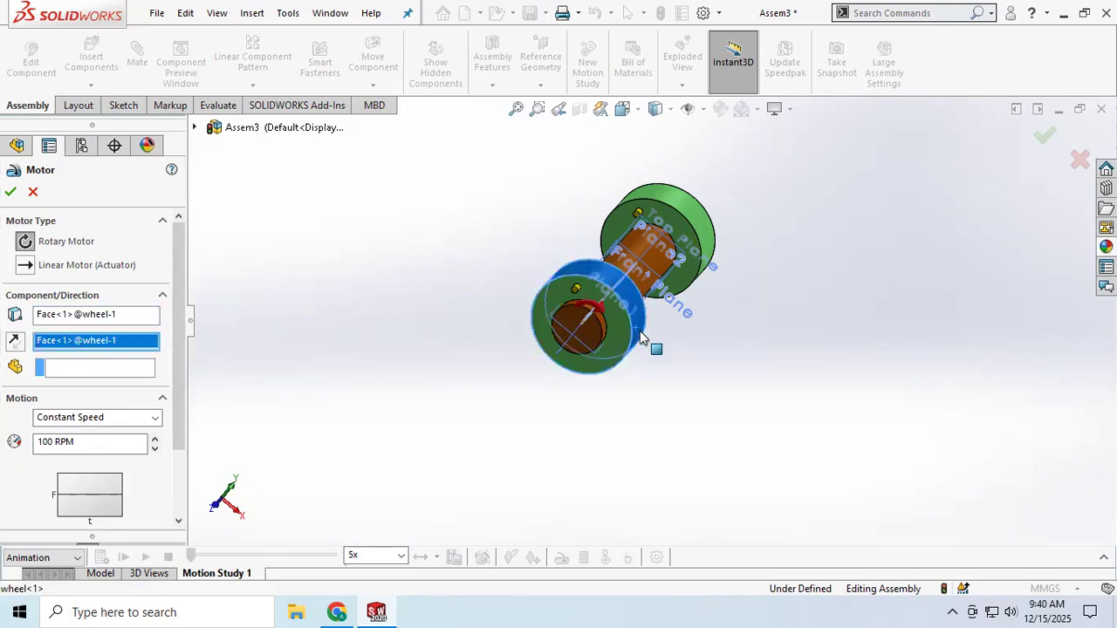
pyautogui.click(705, 235)
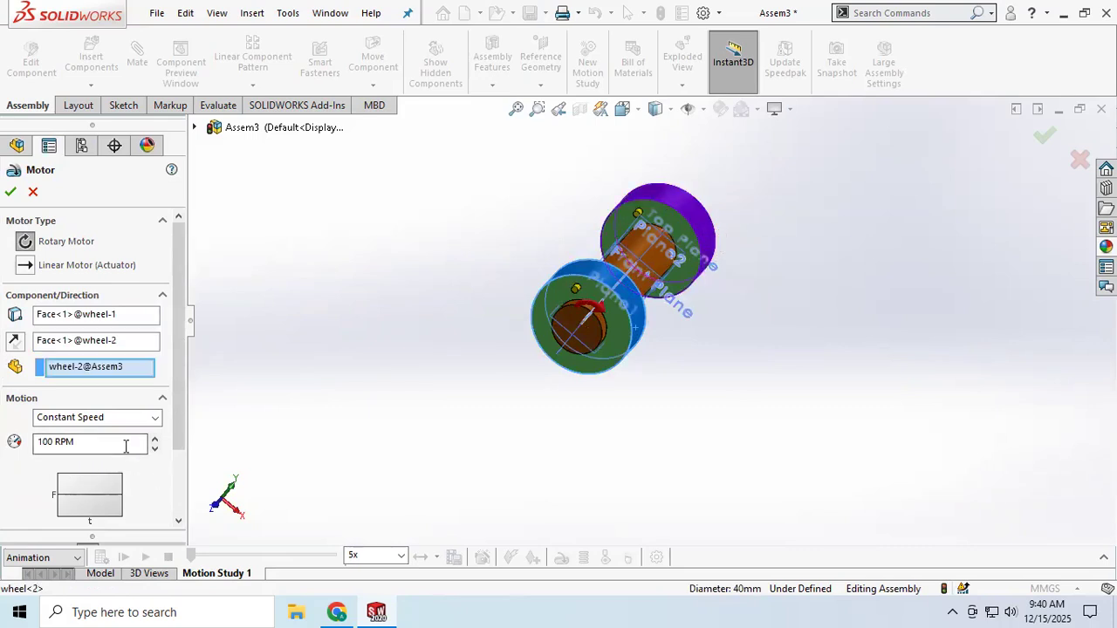
pyautogui.click(155, 419)
pyautogui.click(156, 422)
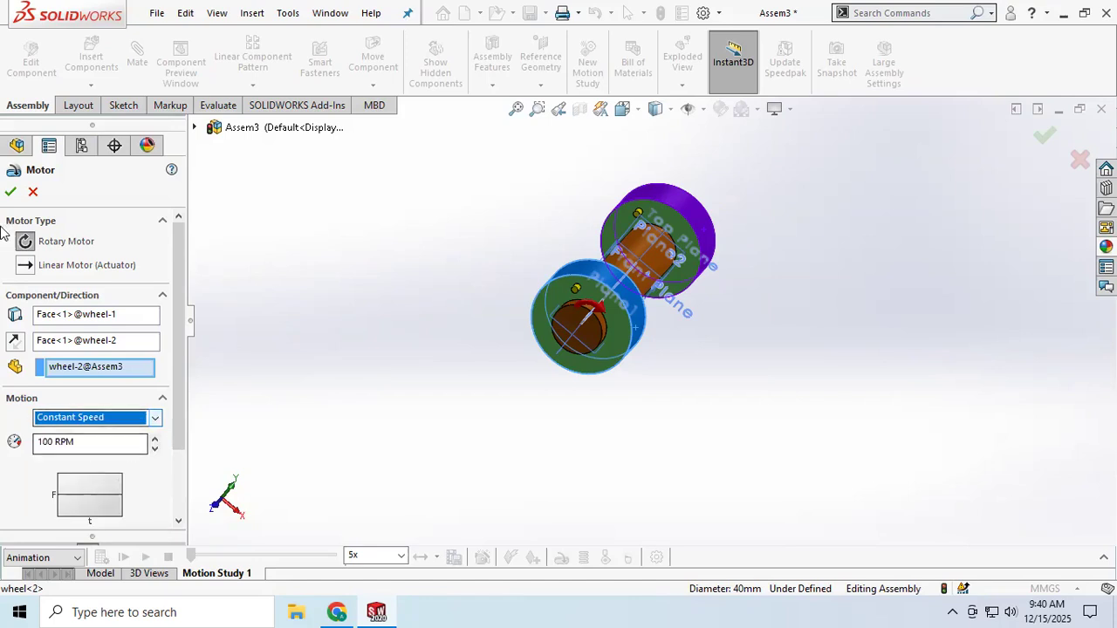
pyautogui.click(10, 191)
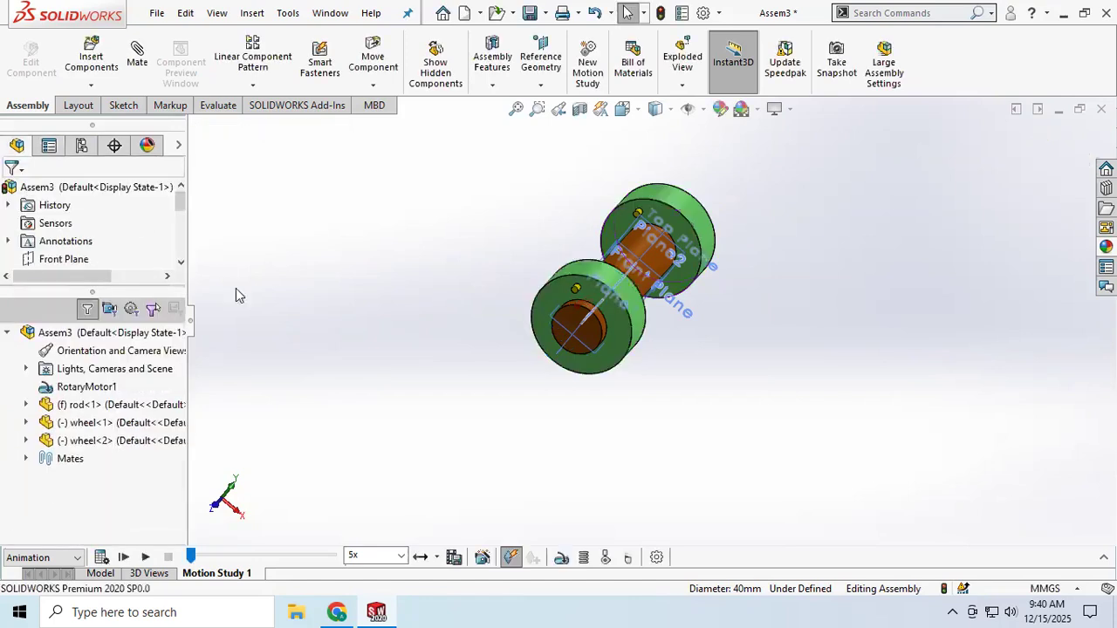
# Play the motion study from the start and set the playback speed to 1x.
pyautogui.click(122, 557)
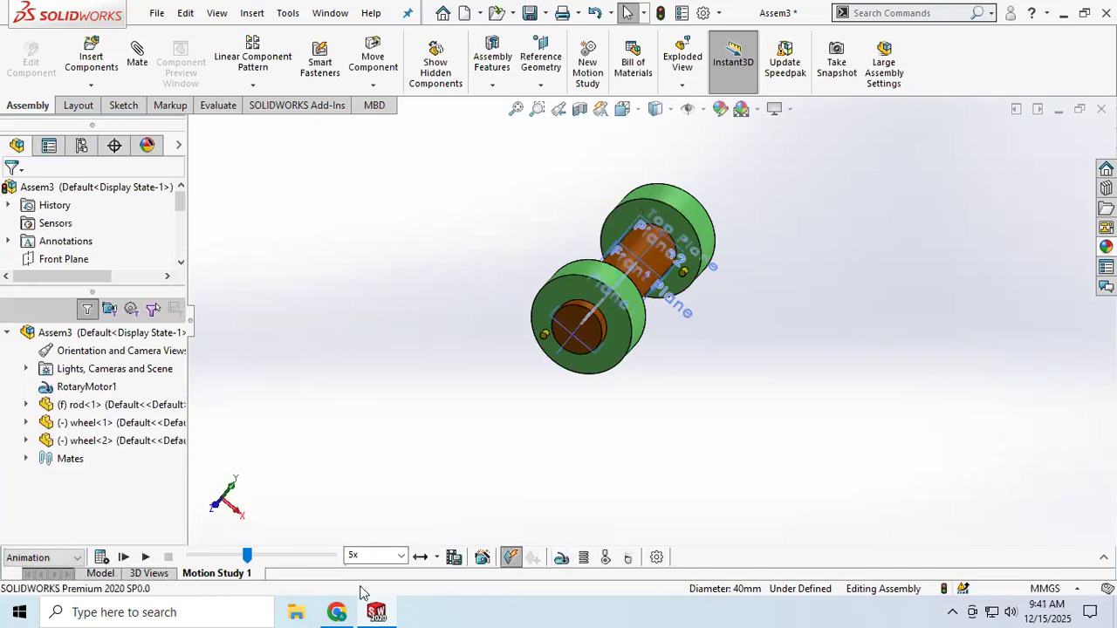
pyautogui.click(401, 556)
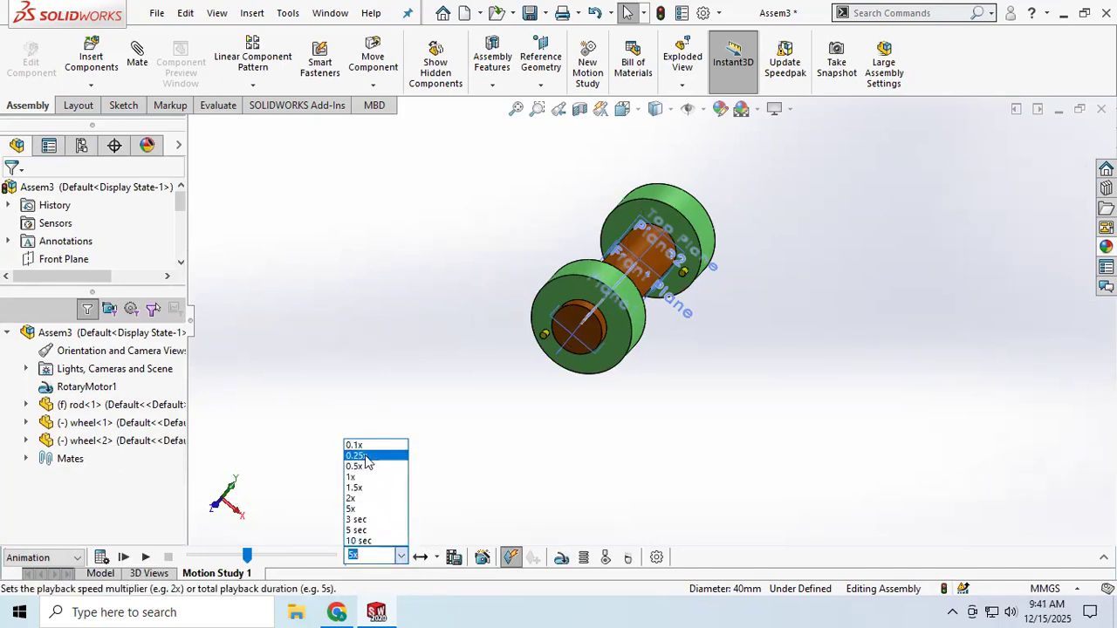
pyautogui.click(366, 478)
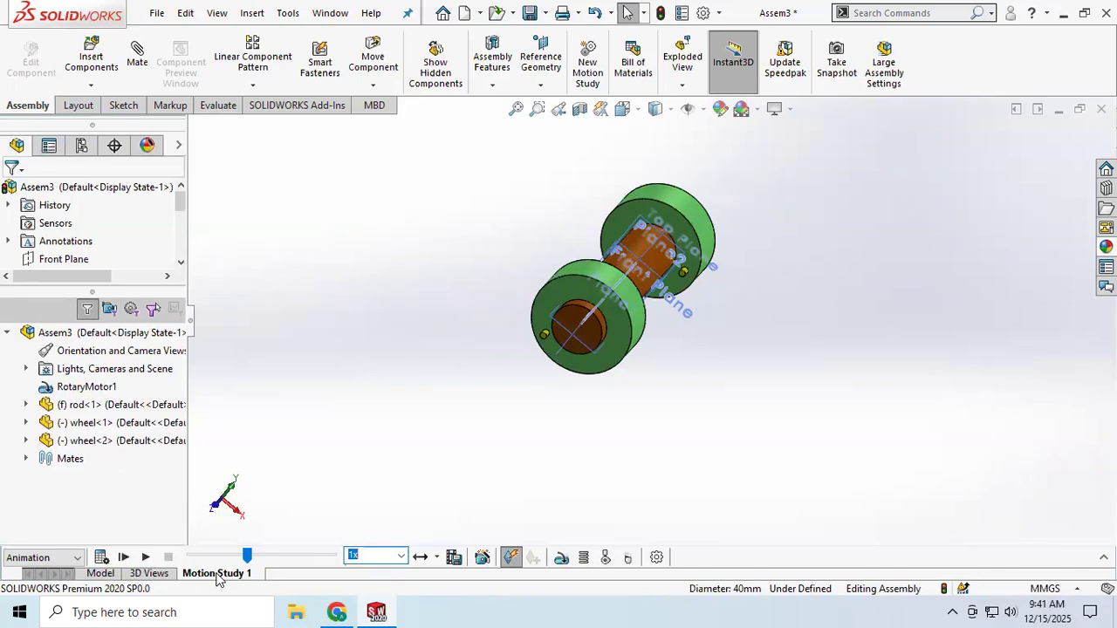
pyautogui.click(99, 573)
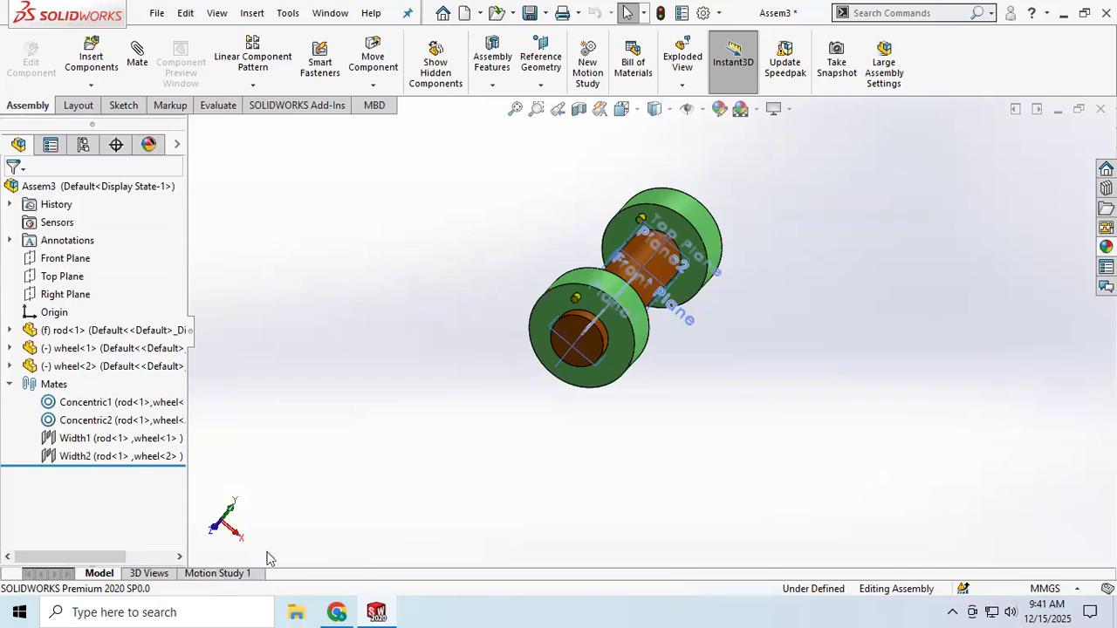
pyautogui.click(244, 573)
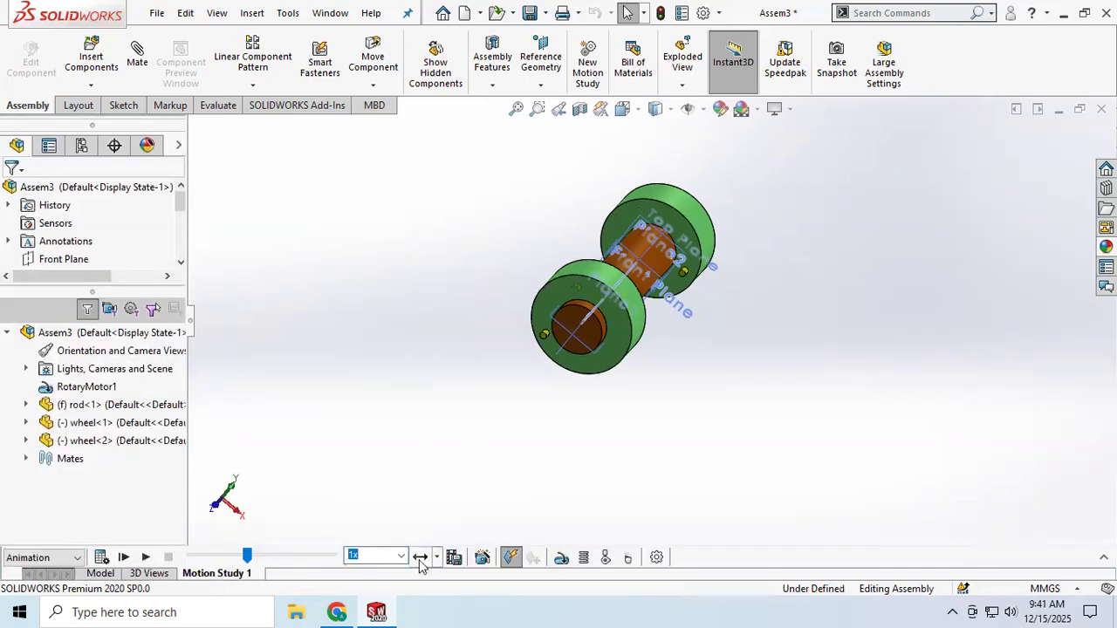
pyautogui.click(400, 557)
pyautogui.click(401, 558)
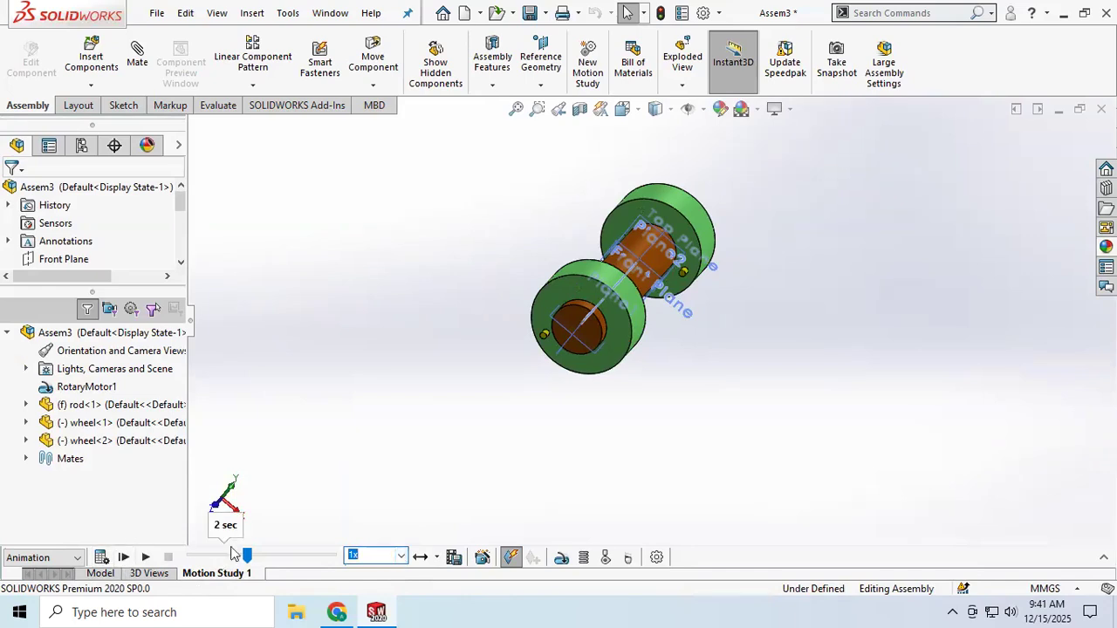
# Add a second rotary motor at constant speed 100 RPM on the rear wheel's outer face.
pyautogui.click(562, 557)
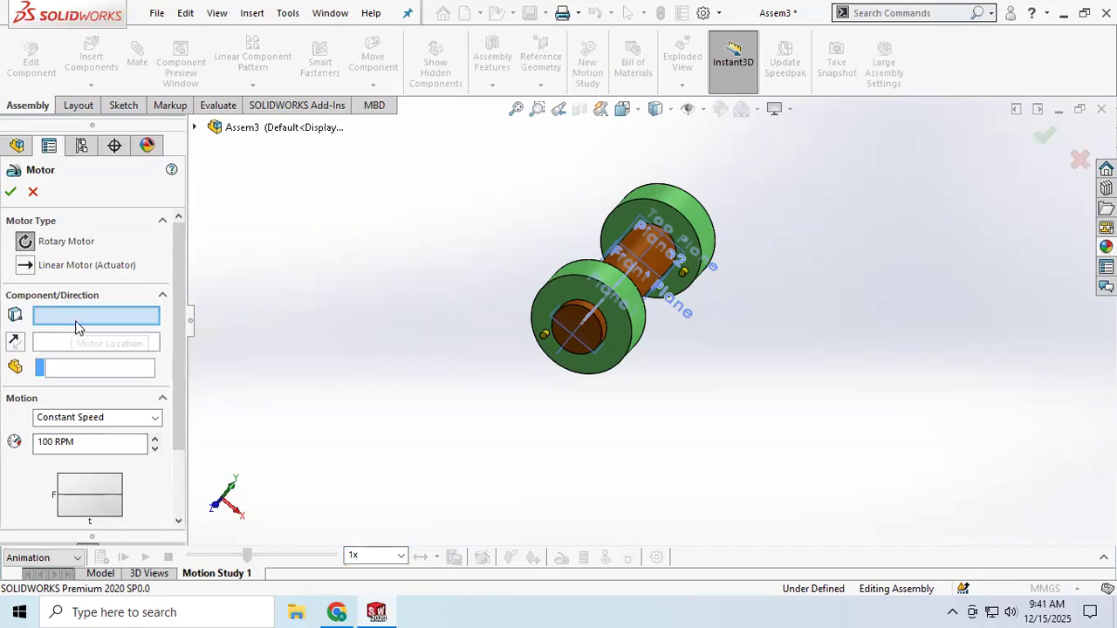
pyautogui.click(708, 252)
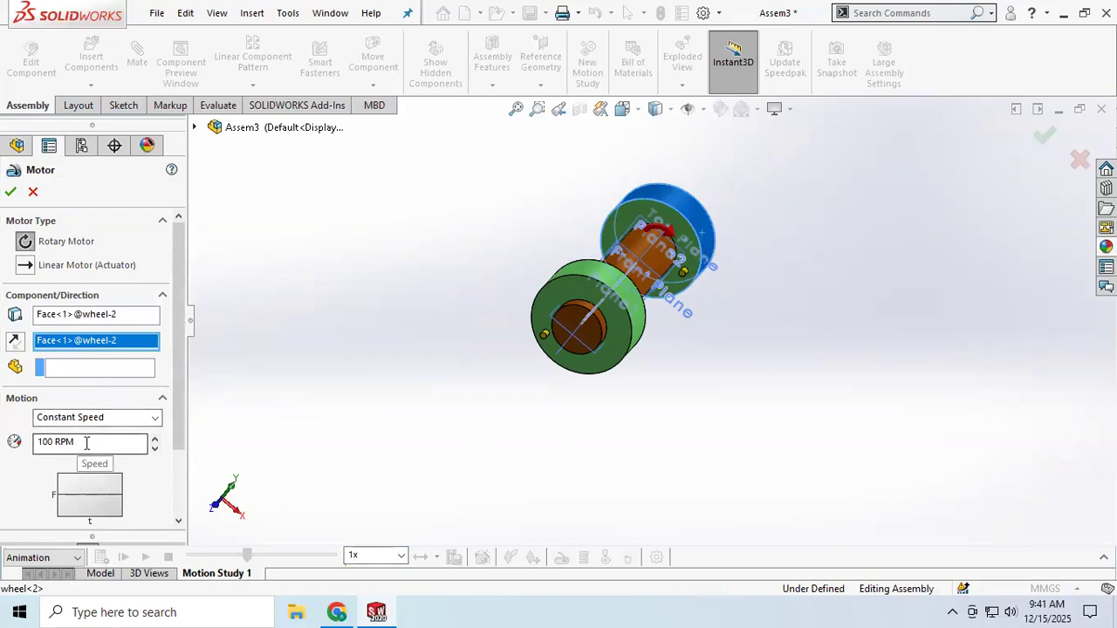
pyautogui.scroll(-3, 161, 482)
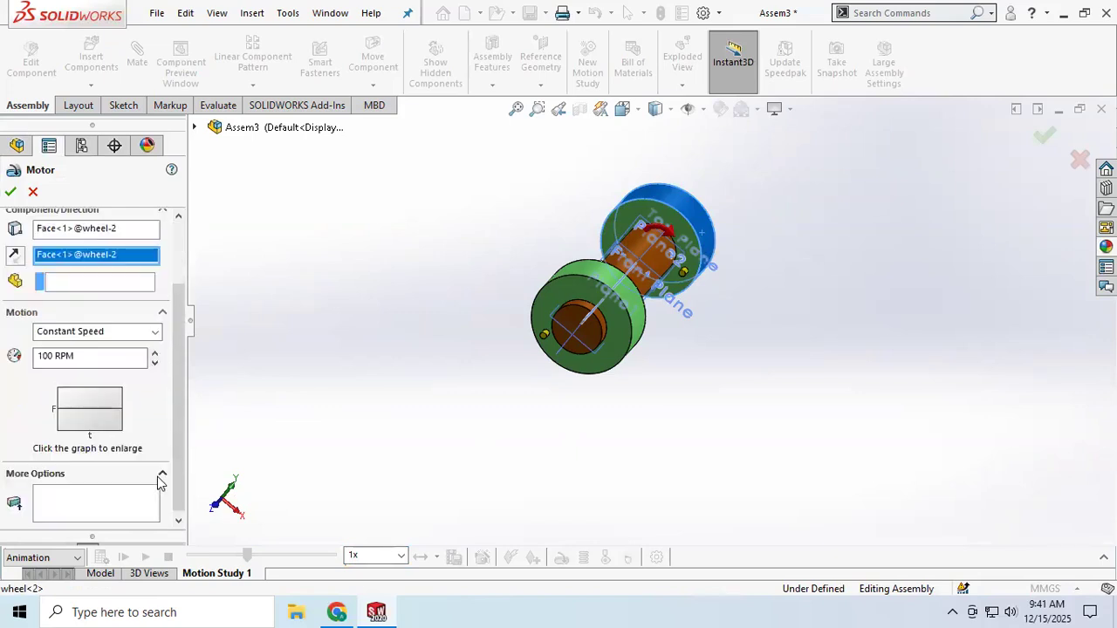
pyautogui.scroll(3, 163, 474)
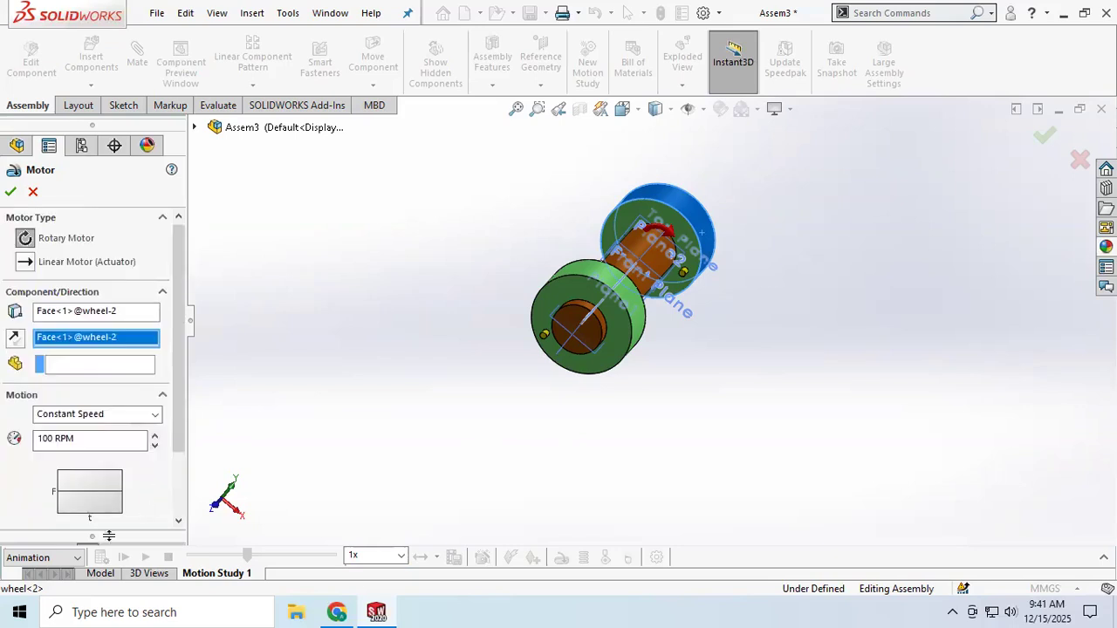
pyautogui.click(10, 193)
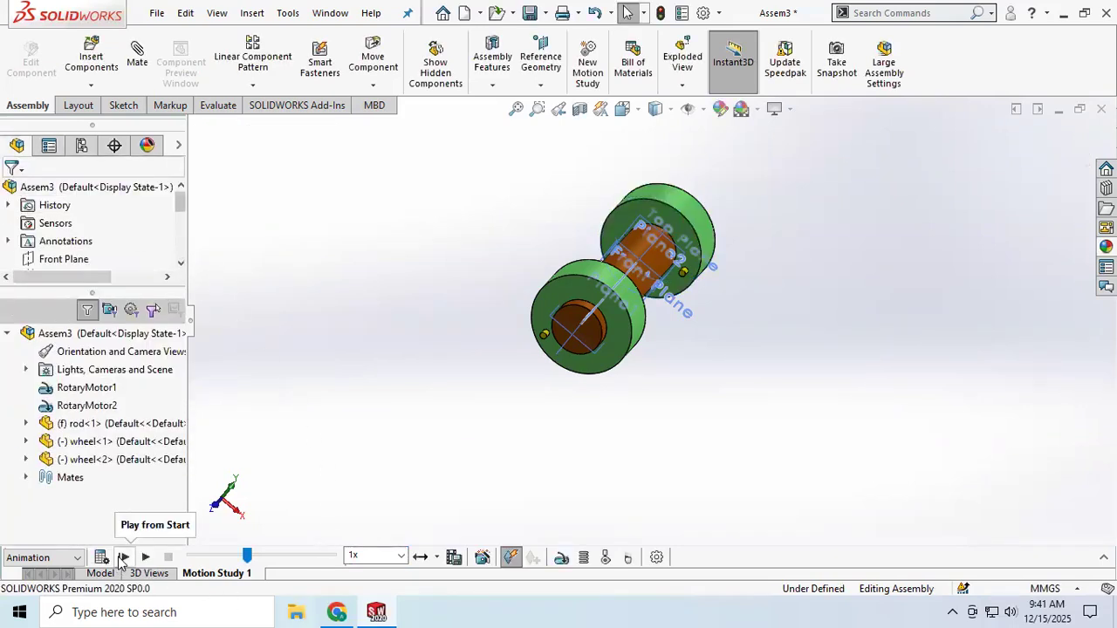
# Play the study from the start, set the playback mode to Normal and calculate the motion study.
pyautogui.click(123, 557)
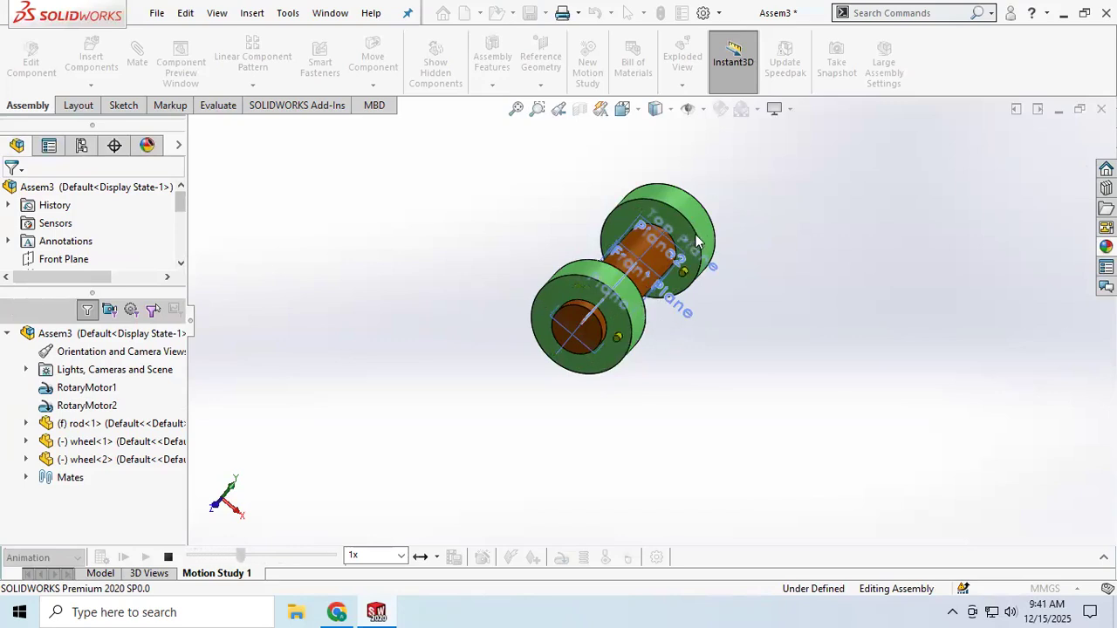
pyautogui.click(437, 556)
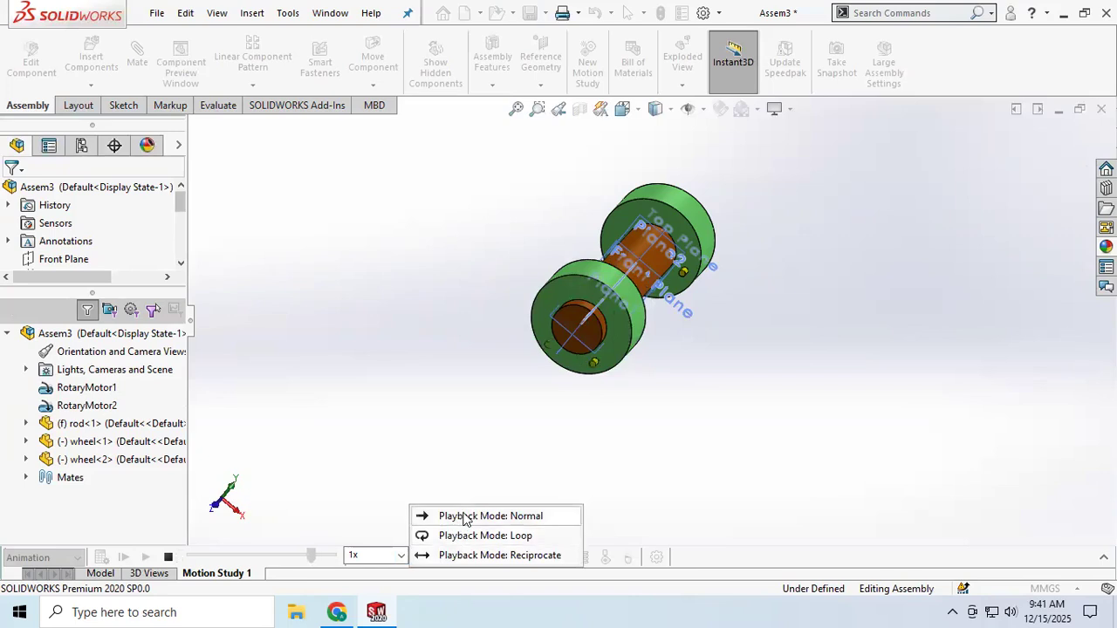
pyautogui.click(462, 516)
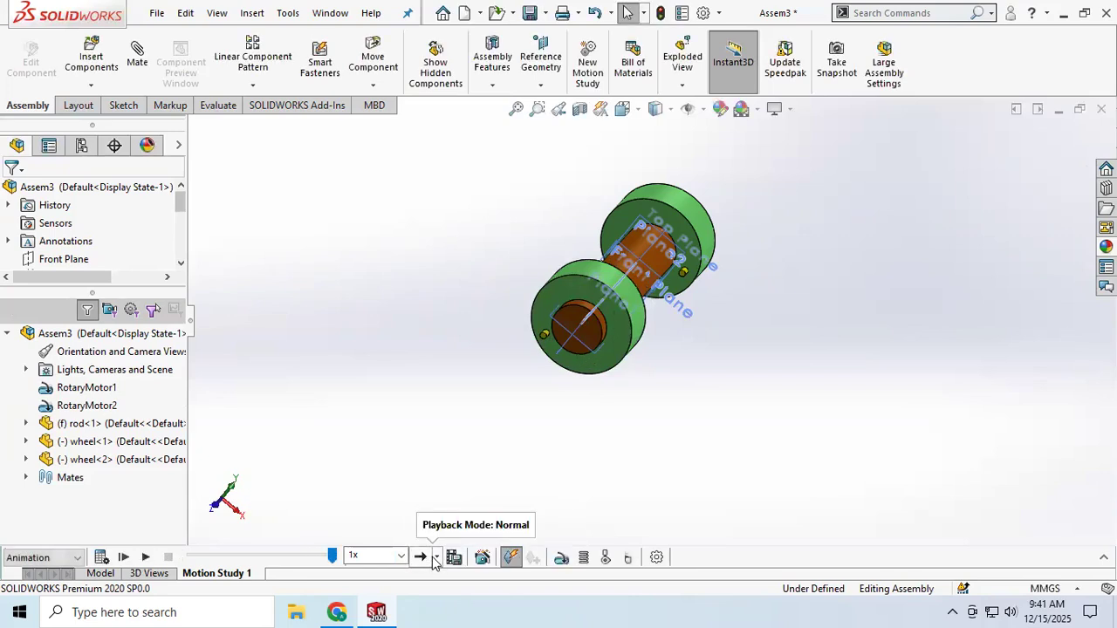
pyautogui.click(101, 559)
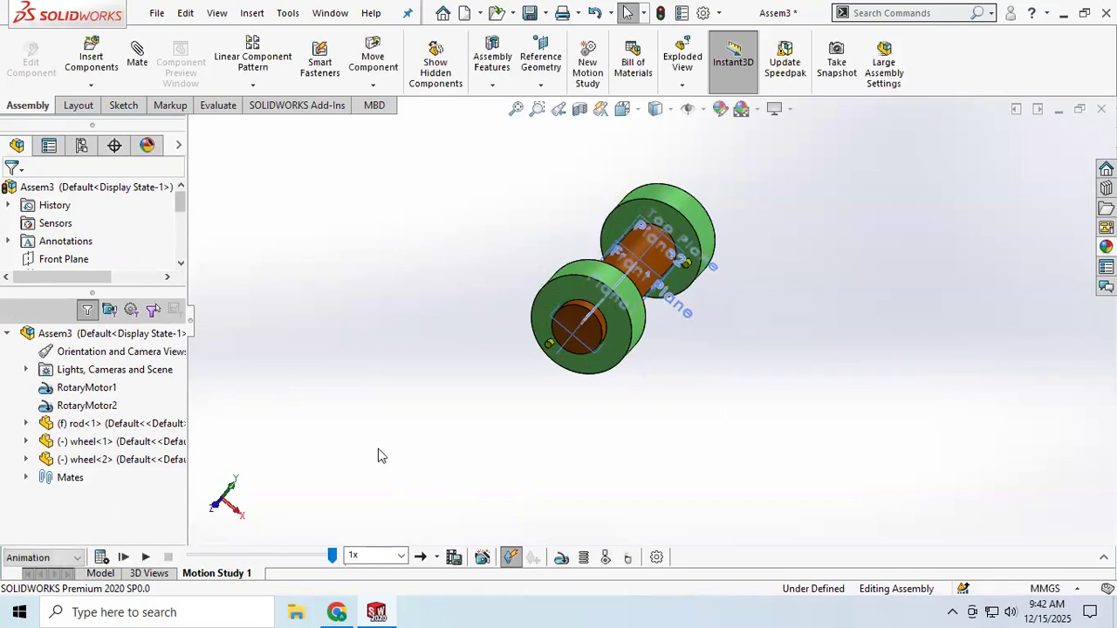
# Return to the assembly model and examine the rod and both pinned wheels from different angles and distances.
pyautogui.click(98, 574)
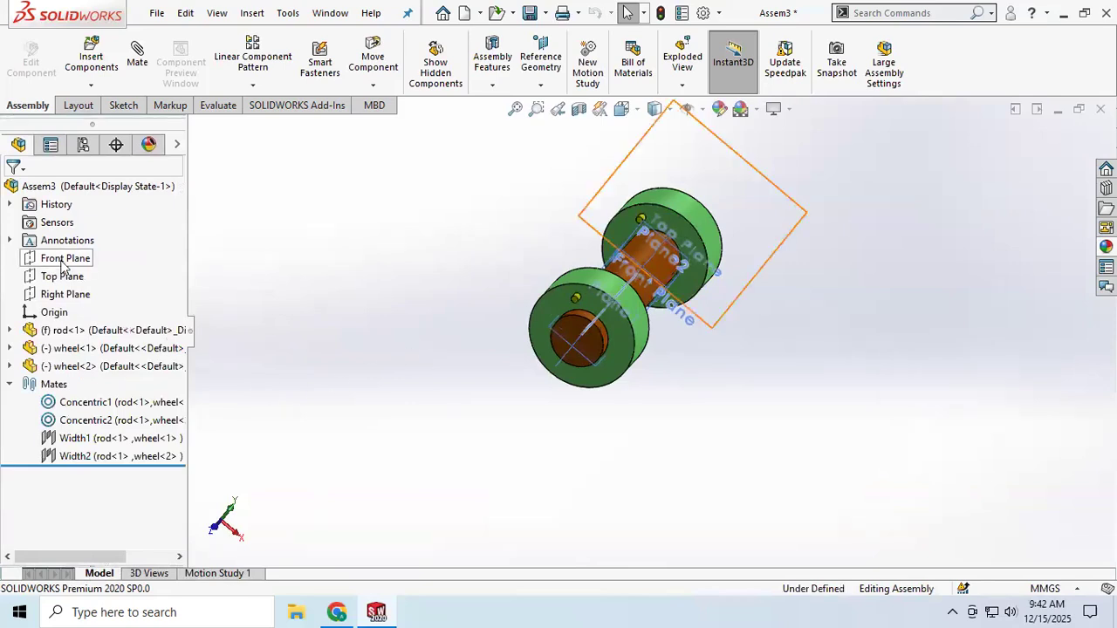
pyautogui.moveTo(735, 379); pyautogui.dragTo(588, 412, button='middle')
pyautogui.scroll(-3, 715, 399)
pyautogui.scroll(4, 715, 395)
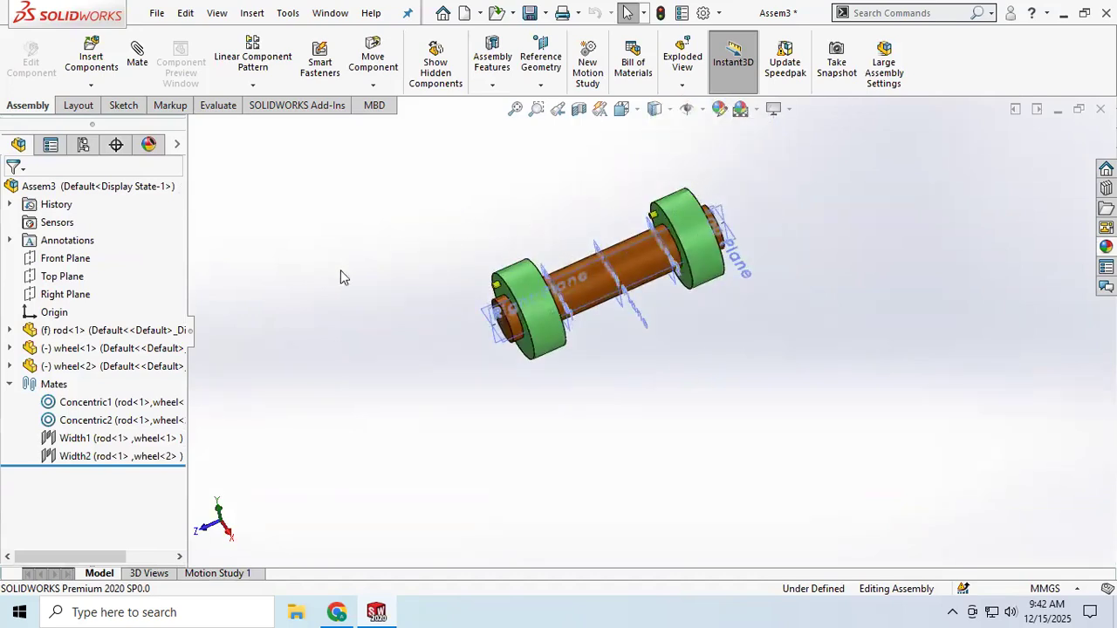
pyautogui.scroll(2, 369, 289)
pyautogui.scroll(-5, 634, 306)
pyautogui.scroll(3, 635, 305)
pyautogui.moveTo(636, 189)
pyautogui.mouseDown(button='middle')
pyautogui.moveTo(673, 175)
pyautogui.moveTo(646, 199)
pyautogui.mouseUp(button='middle')
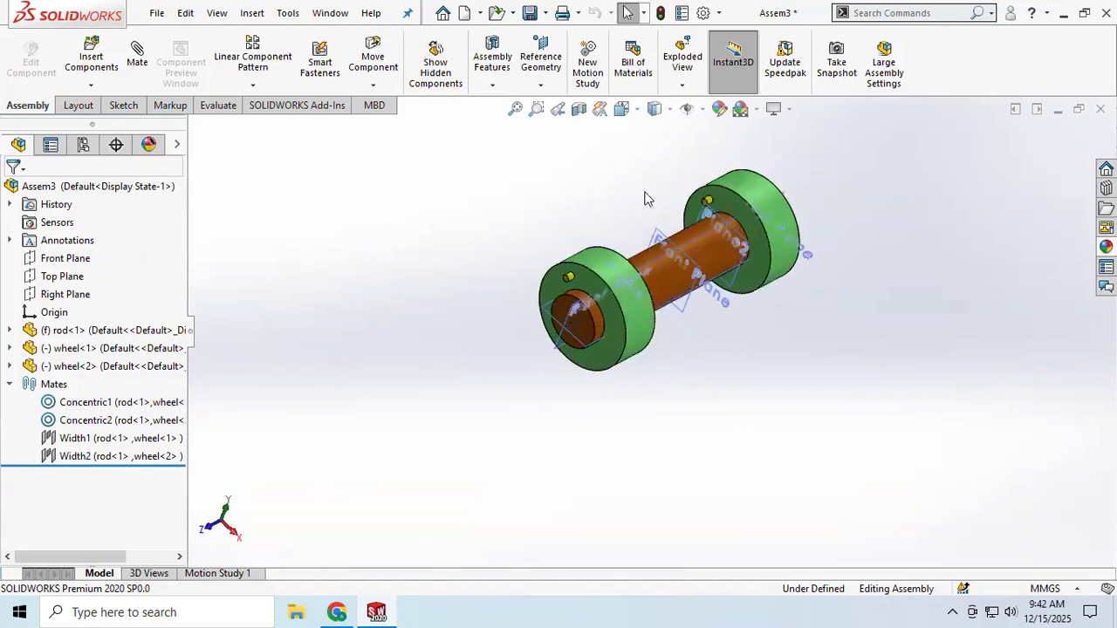
pyautogui.scroll(-3, 629, 202)
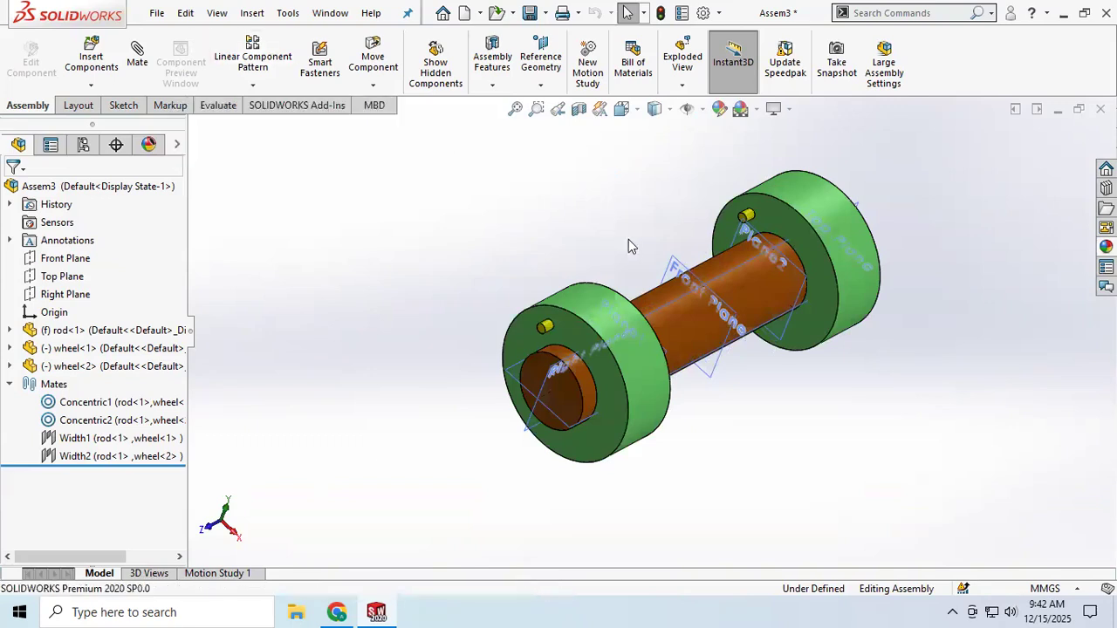
# Start the Mate command and review the available Advanced Mates types.
pyautogui.click(137, 70)
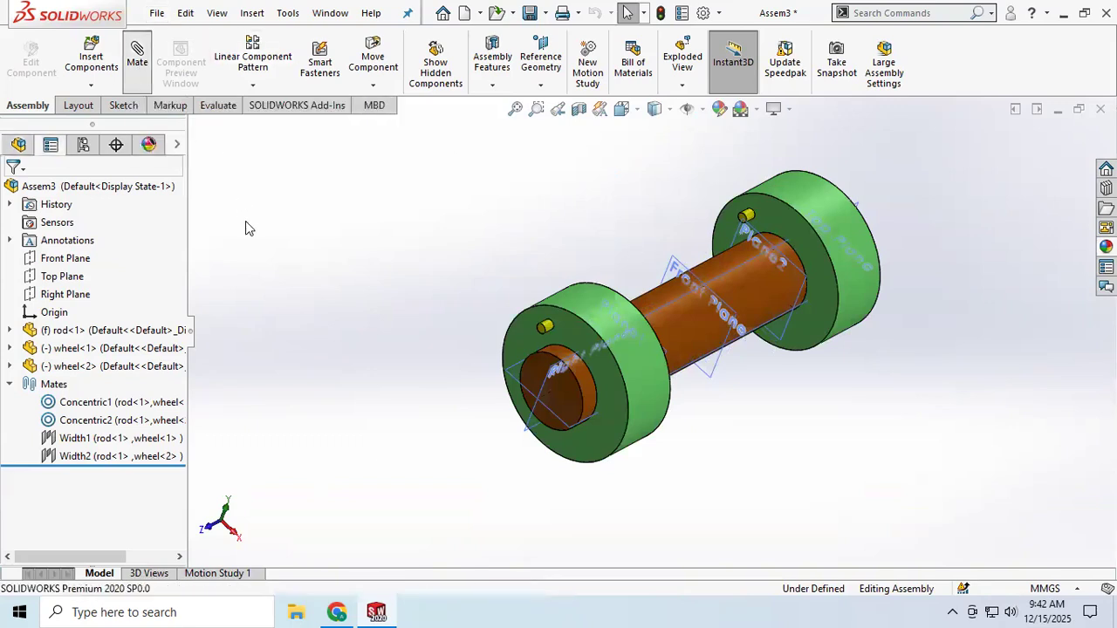
pyautogui.scroll(-5, 100, 415)
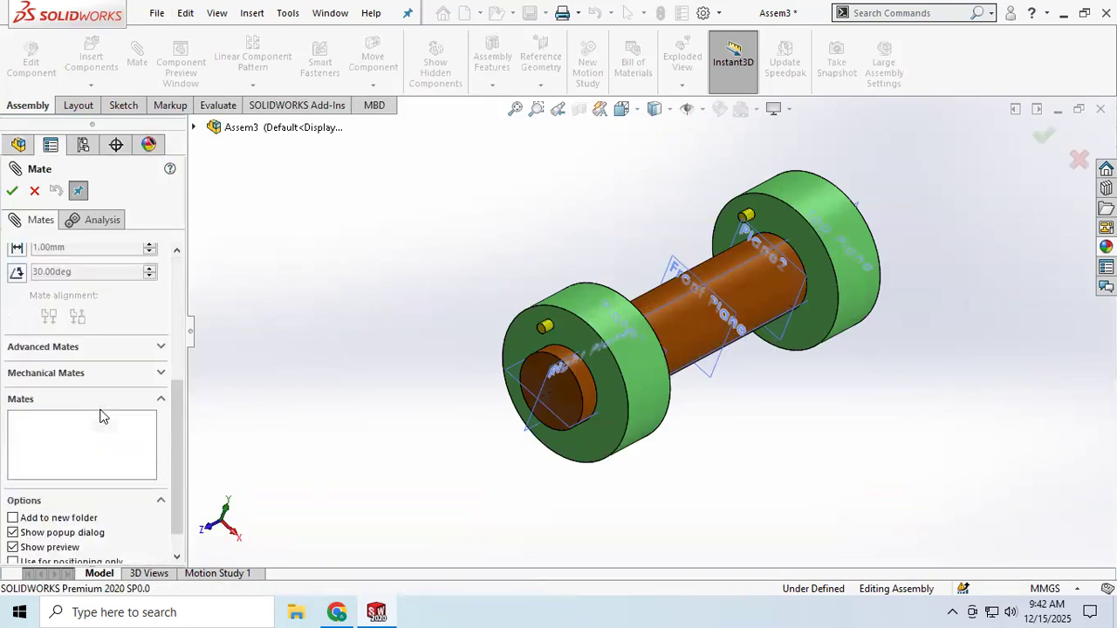
pyautogui.click(163, 349)
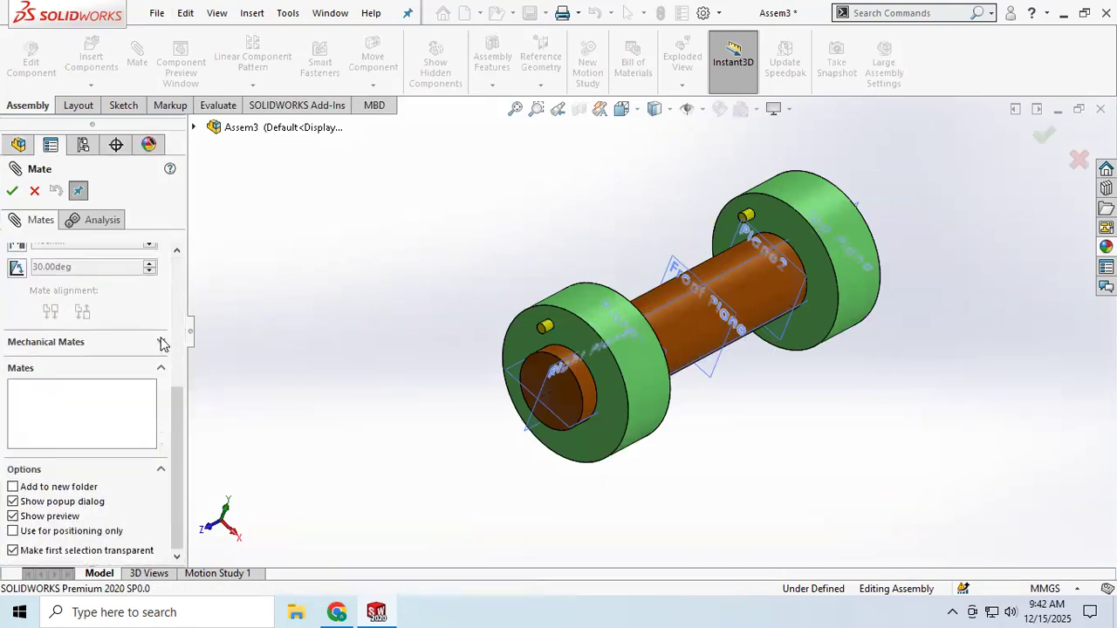
pyautogui.scroll(4, 114, 319)
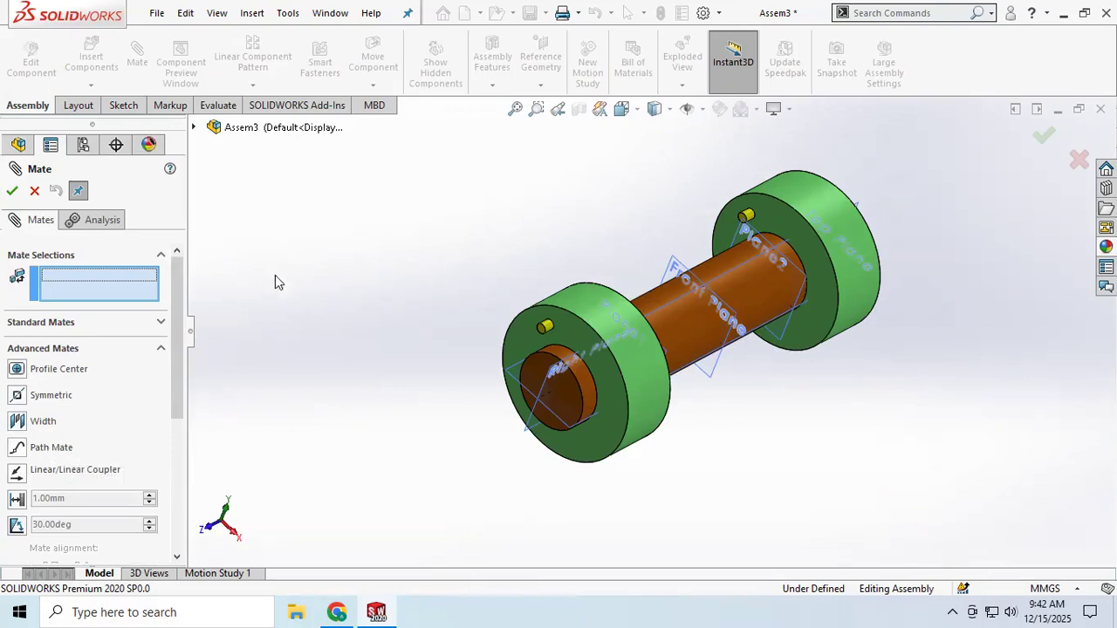
# Close the Mate command and create a new assembly document.
pyautogui.click(150, 15)
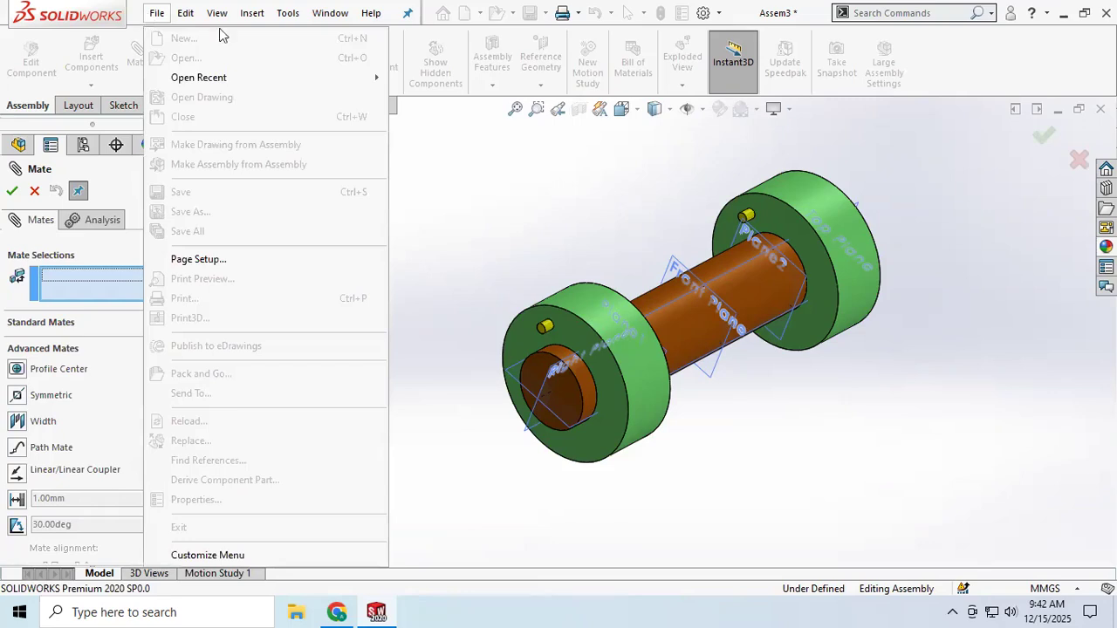
pyautogui.click(462, 244)
pyautogui.click(35, 191)
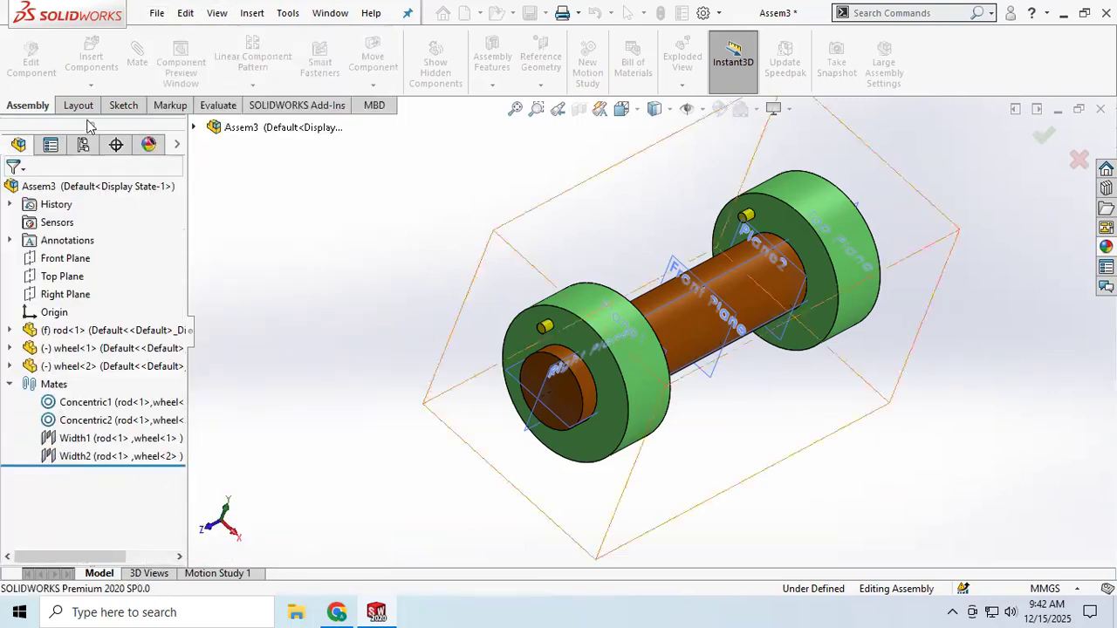
pyautogui.click(156, 13)
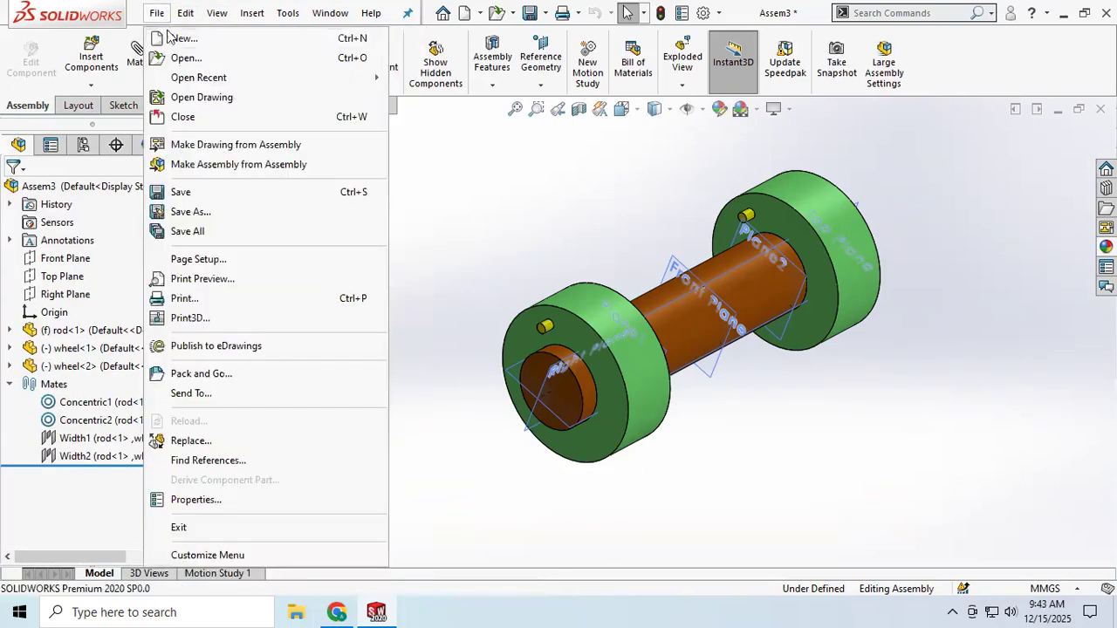
pyautogui.click(185, 40)
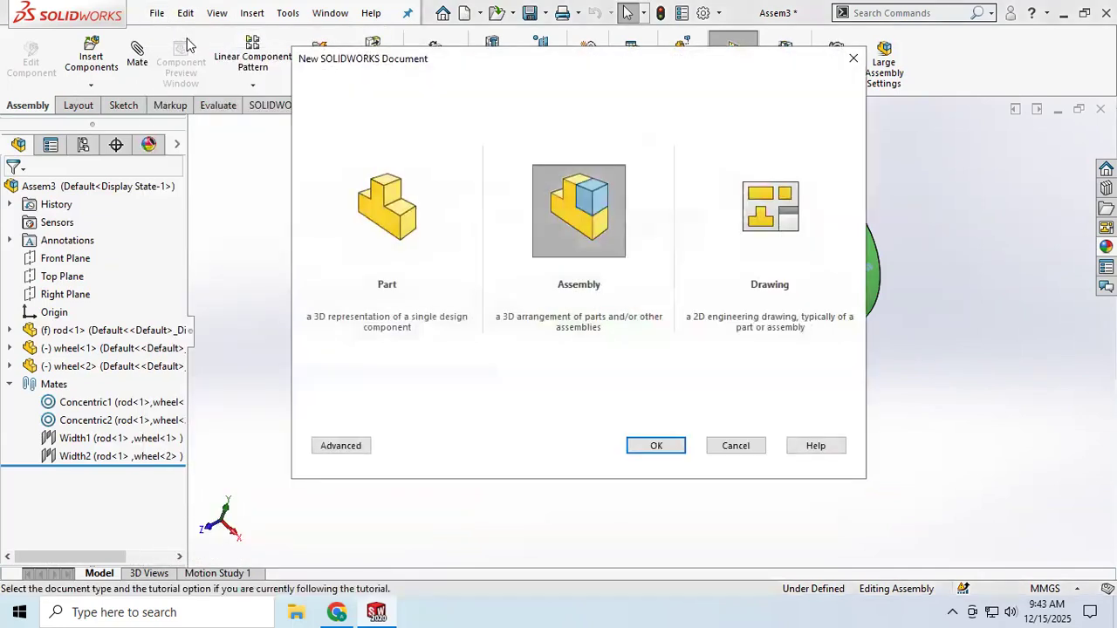
pyautogui.click(608, 229)
pyautogui.click(655, 446)
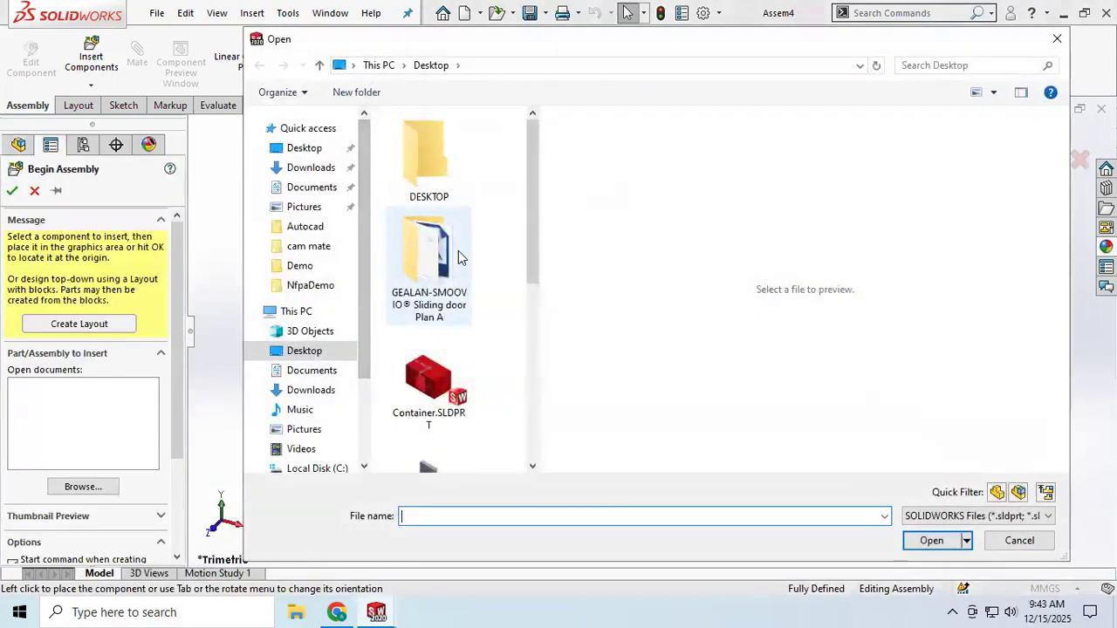
# Browse for the components to insert in the "path mate" folder inside "mates assembly" on the Data (G:) drive.
pyautogui.scroll(-3, 454, 279)
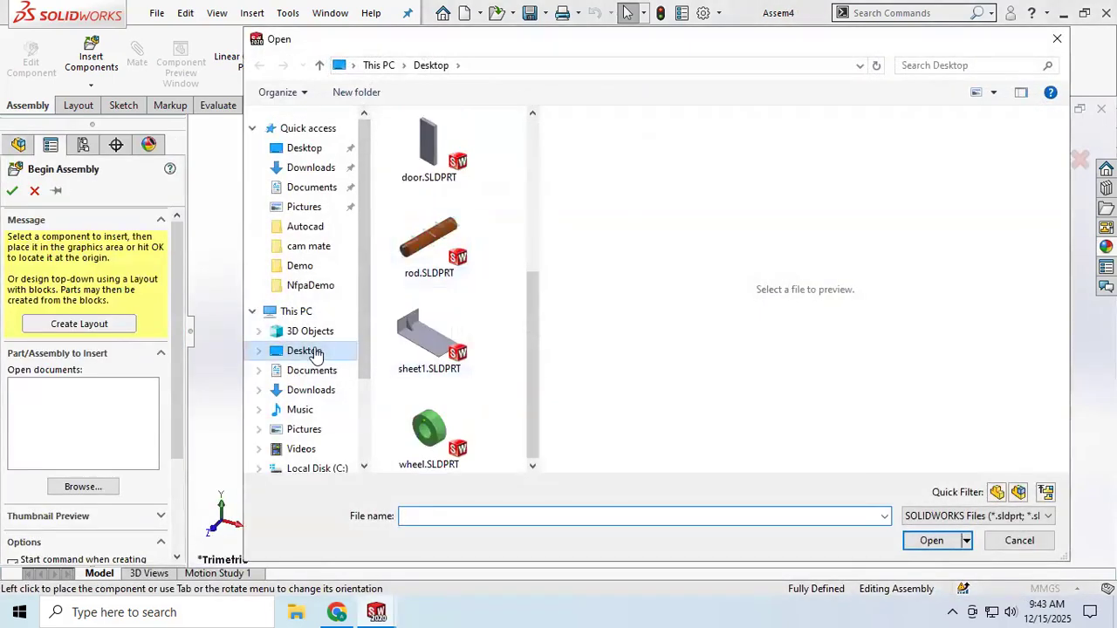
pyautogui.scroll(-1, 314, 351)
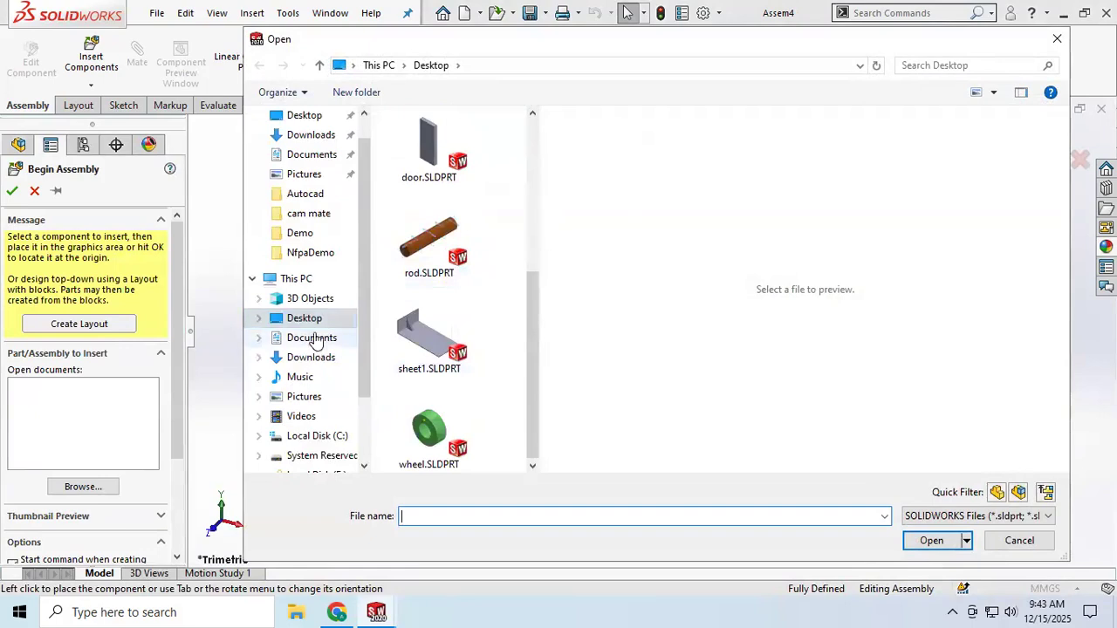
pyautogui.click(310, 217)
pyautogui.click(501, 66)
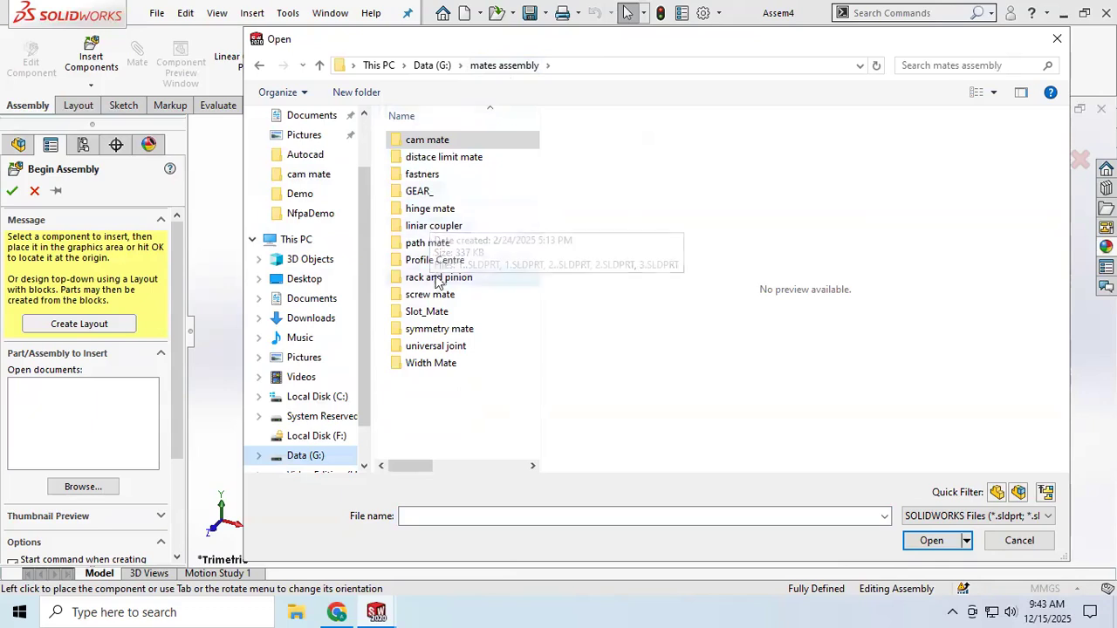
pyautogui.doubleClick(432, 246)
pyautogui.click(431, 246)
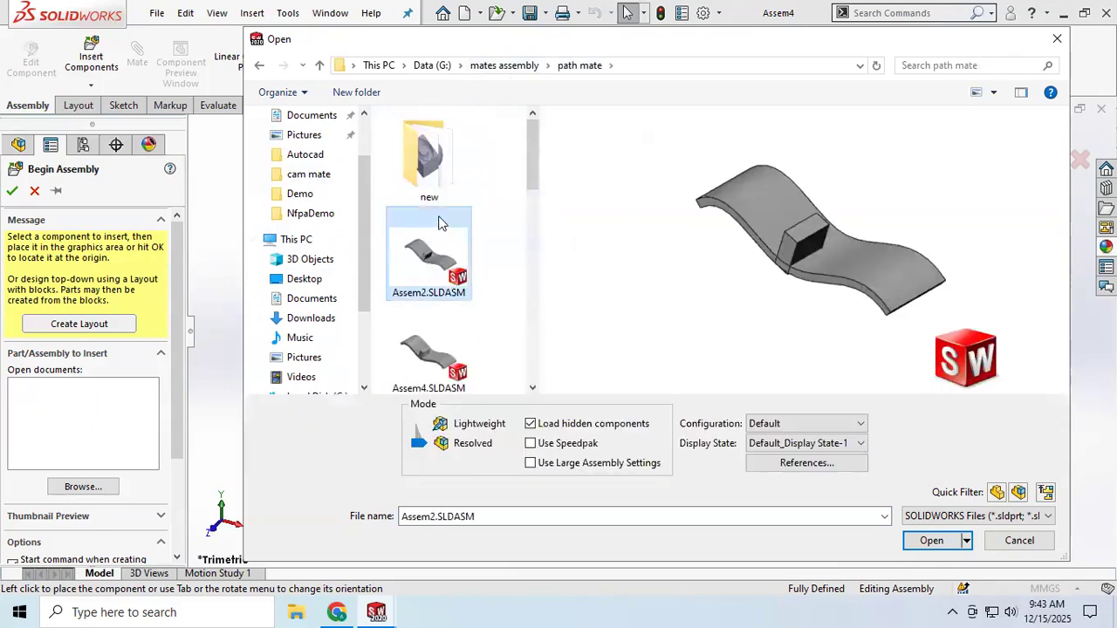
# Insert buttom.SLDPRT and Slot.SLDPRT together, placing the red button first and the green slot beside it.
pyautogui.scroll(-6, 425, 339)
pyautogui.scroll(-1, 424, 339)
pyautogui.click(422, 253)
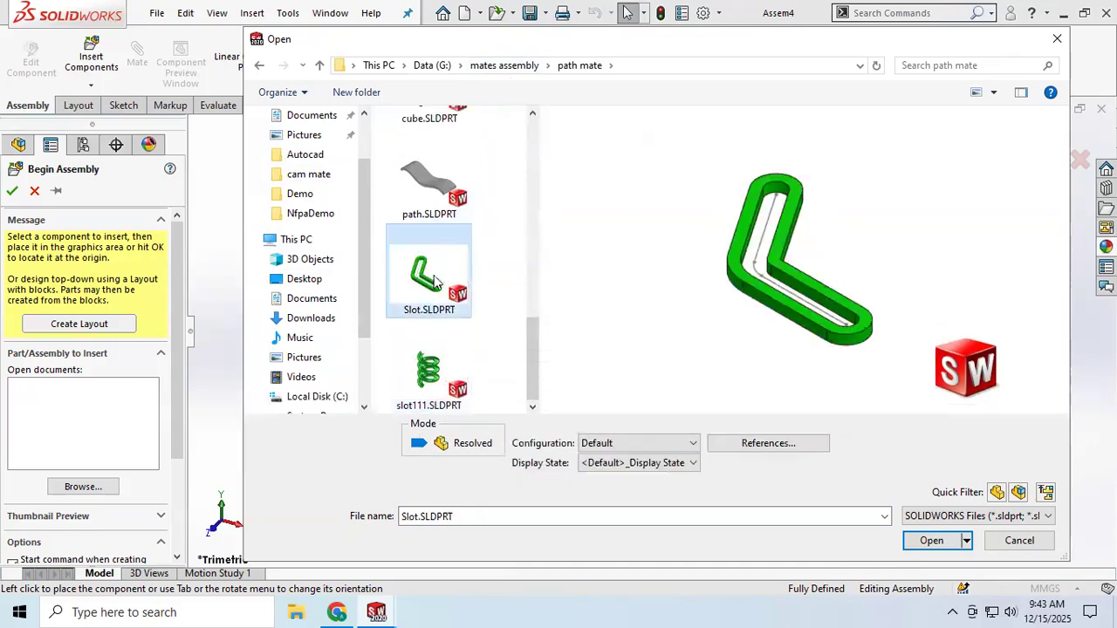
pyautogui.scroll(1, 435, 291)
pyautogui.scroll(-1, 433, 297)
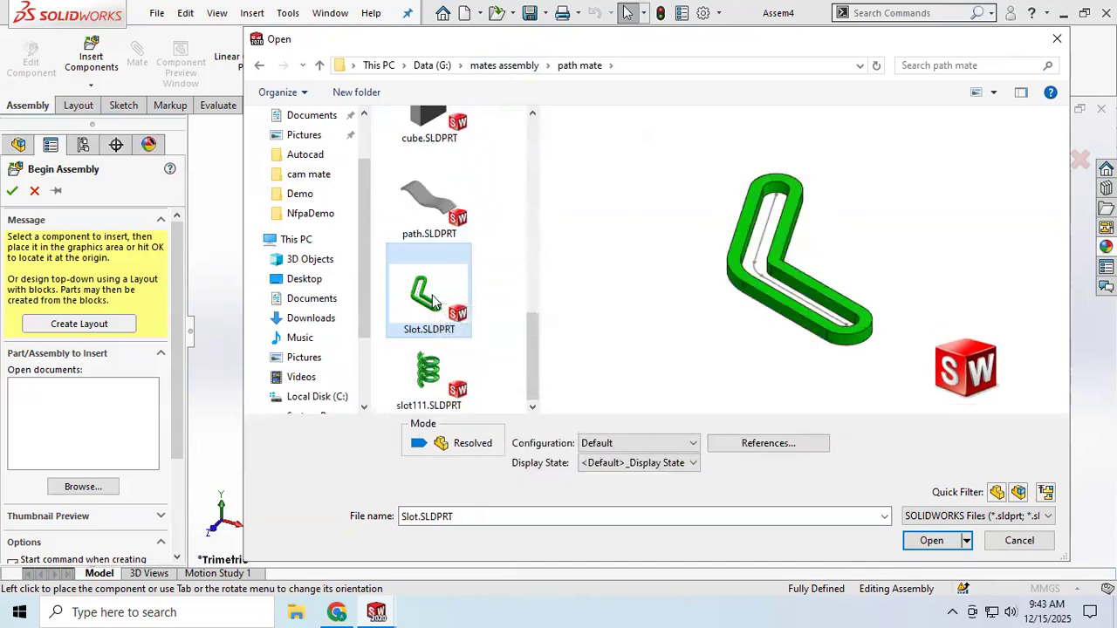
pyautogui.scroll(1, 426, 201)
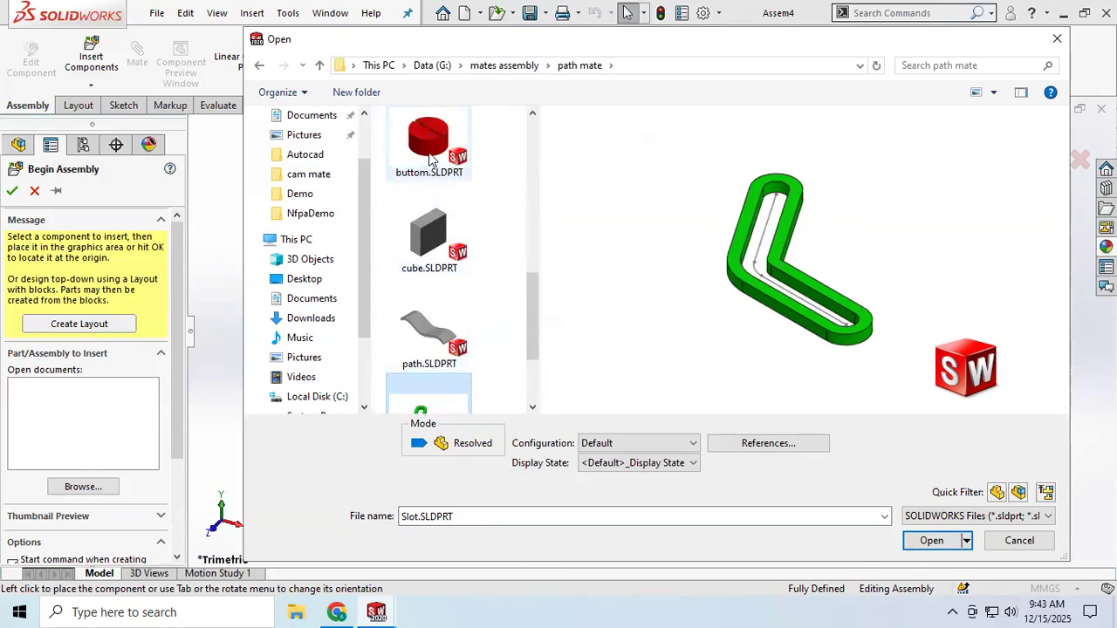
pyautogui.keyDown('ctrl'); pyautogui.click(430, 157); pyautogui.keyUp('ctrl')
pyautogui.click(930, 541)
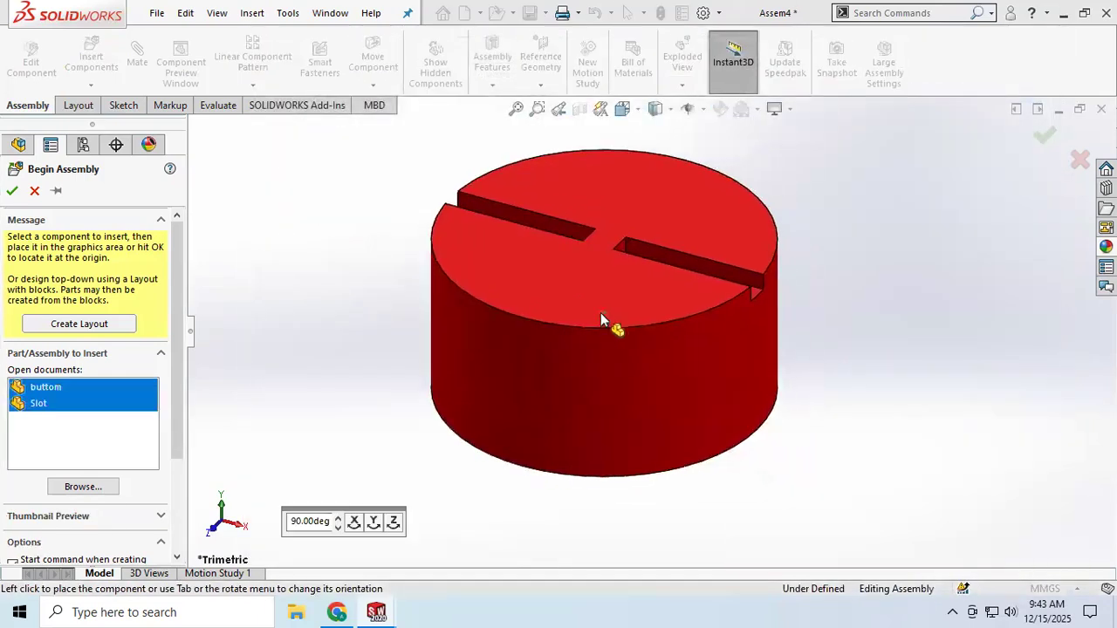
pyautogui.click(499, 354)
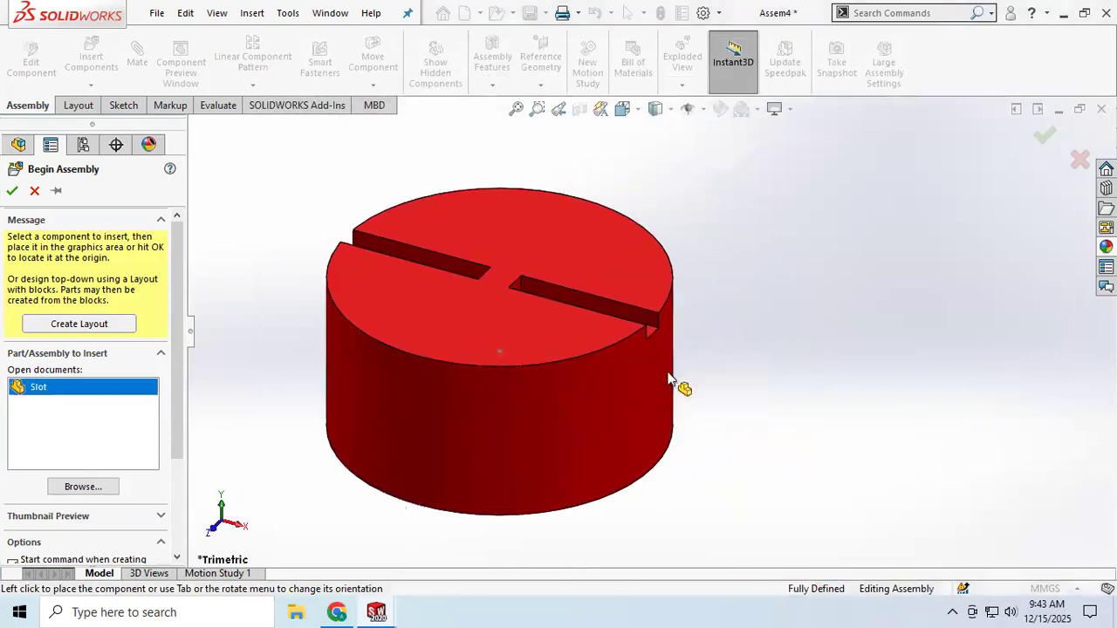
pyautogui.click(748, 310)
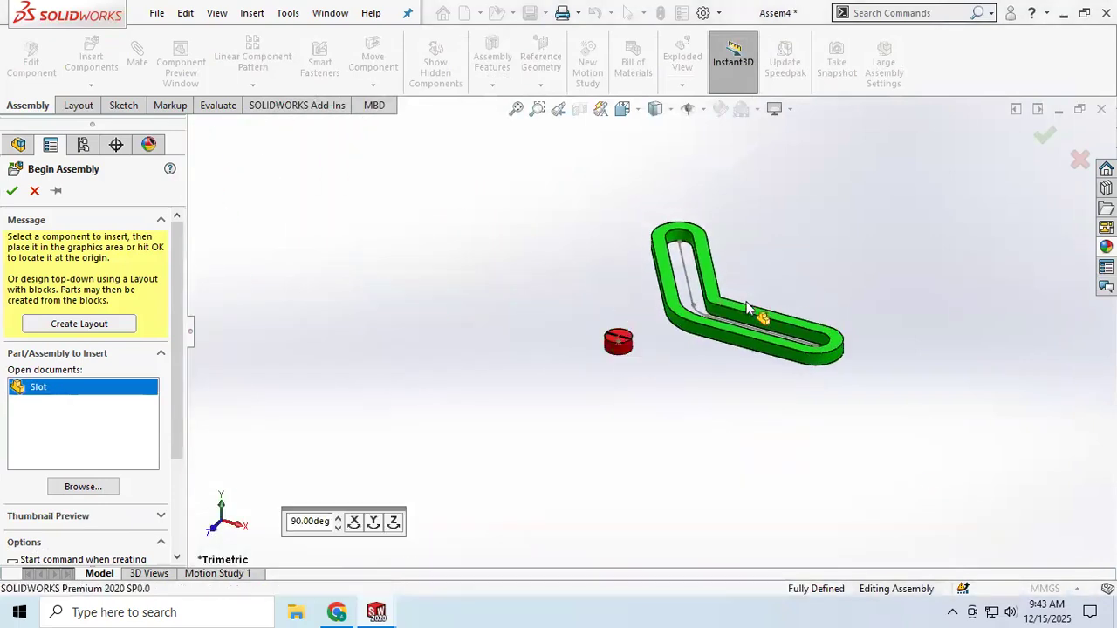
# Try to move the red button, and shift the green slot slightly closer to it.
pyautogui.scroll(-3, 622, 362)
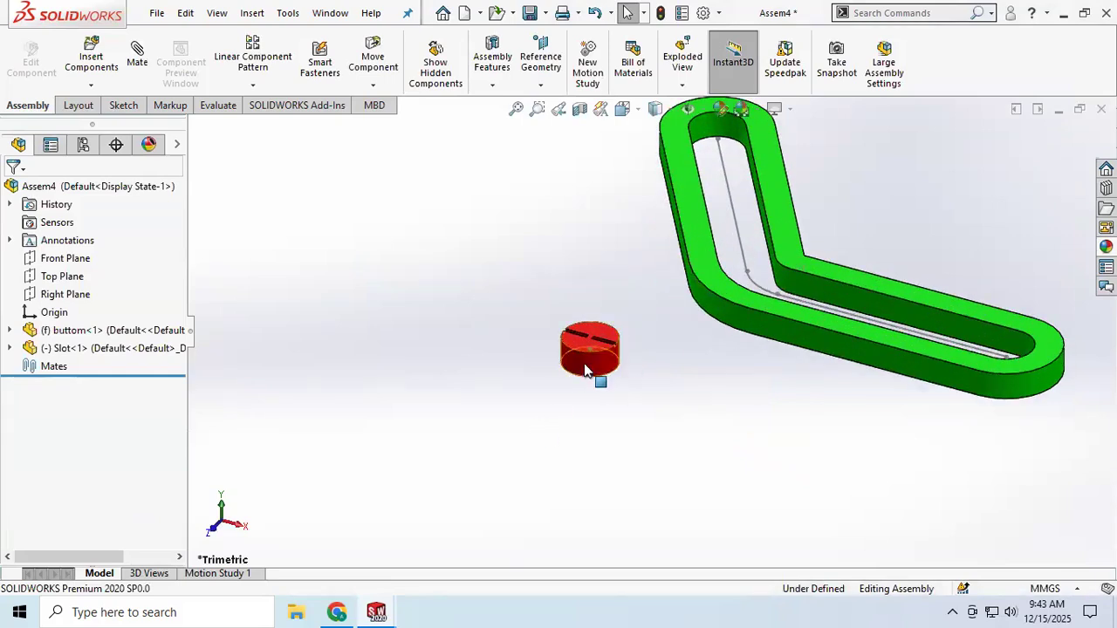
pyautogui.moveTo(594, 374); pyautogui.dragTo(546, 381)
pyautogui.click(752, 381)
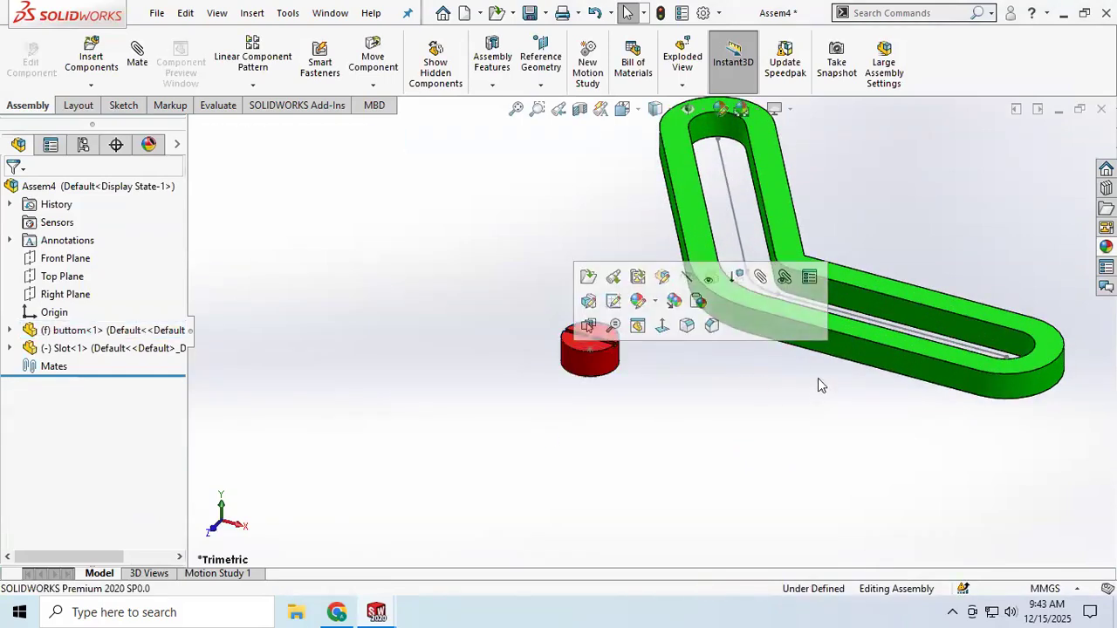
pyautogui.scroll(2, 718, 357)
pyautogui.moveTo(741, 337); pyautogui.dragTo(631, 387)
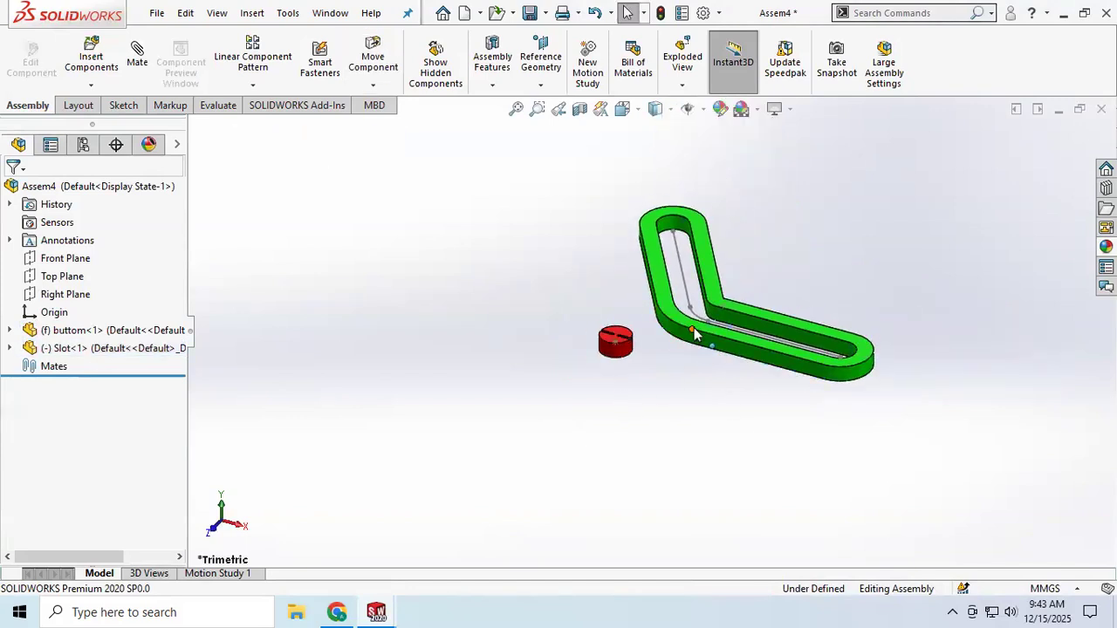
pyautogui.scroll(-2, 670, 370)
pyautogui.scroll(-2, 599, 363)
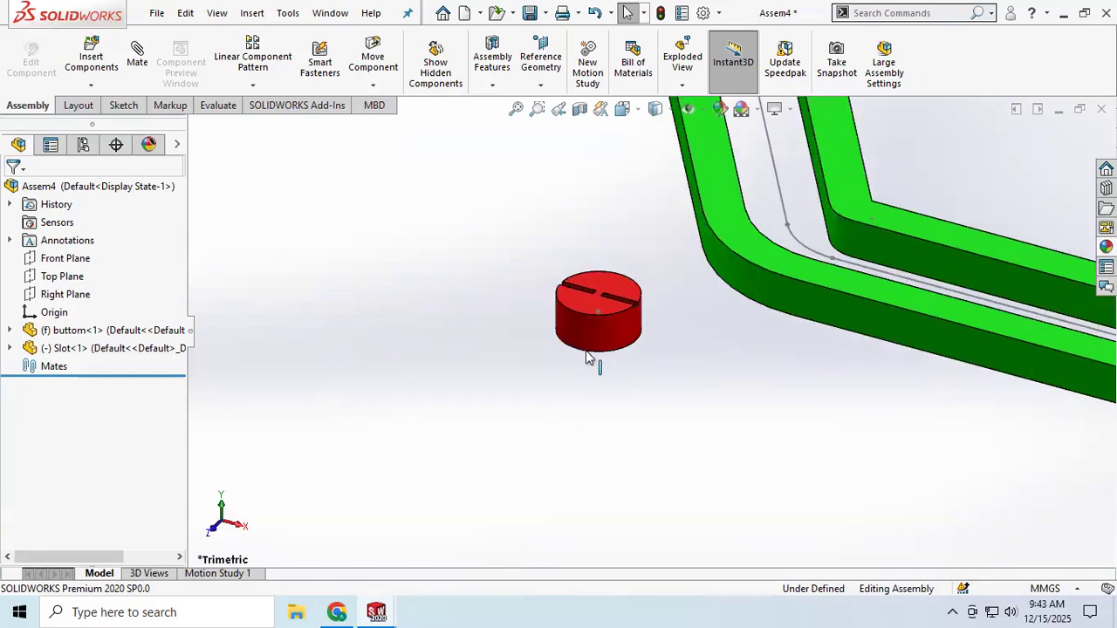
pyautogui.click(598, 347)
pyautogui.rightClick(592, 343)
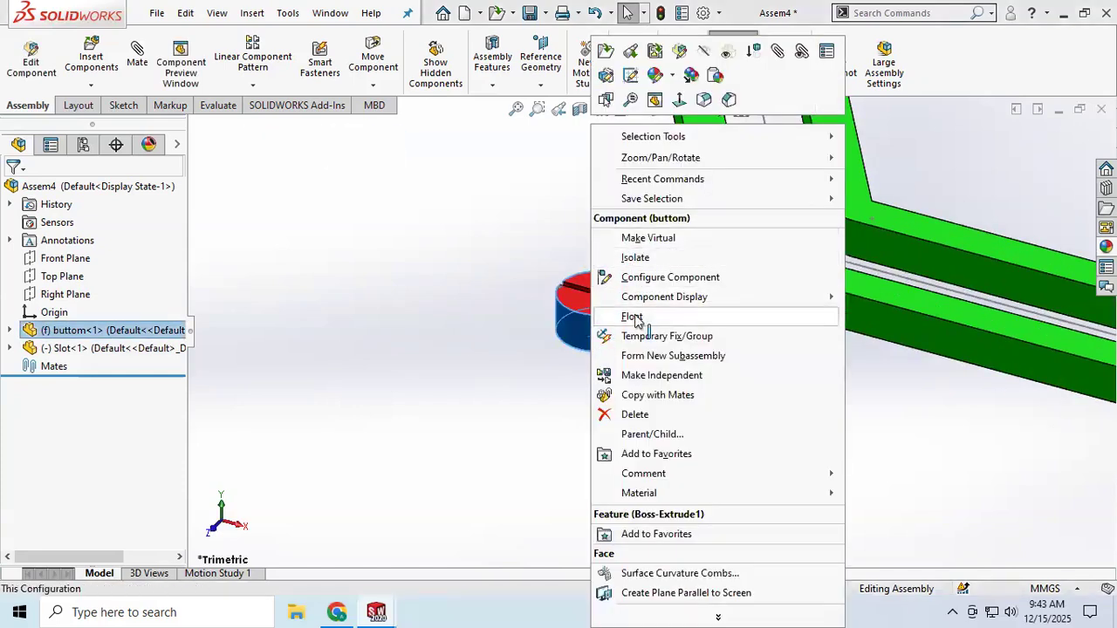
pyautogui.click(549, 370)
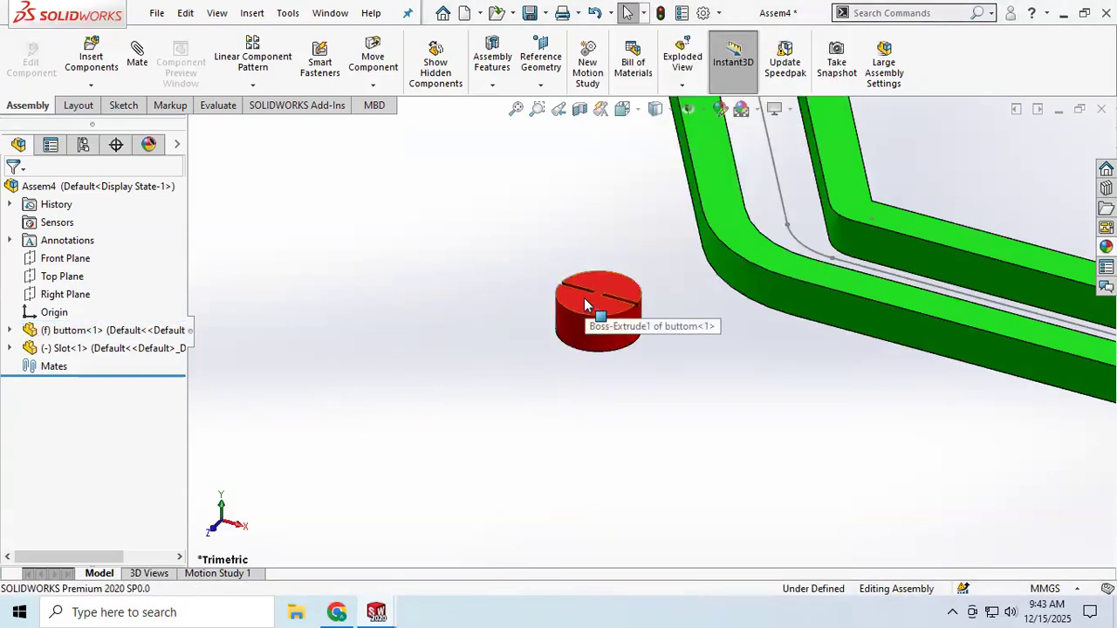
# Float the red button component and move it slightly to test its freedom.
pyautogui.scroll(-1, 640, 271)
pyautogui.scroll(-2, 640, 270)
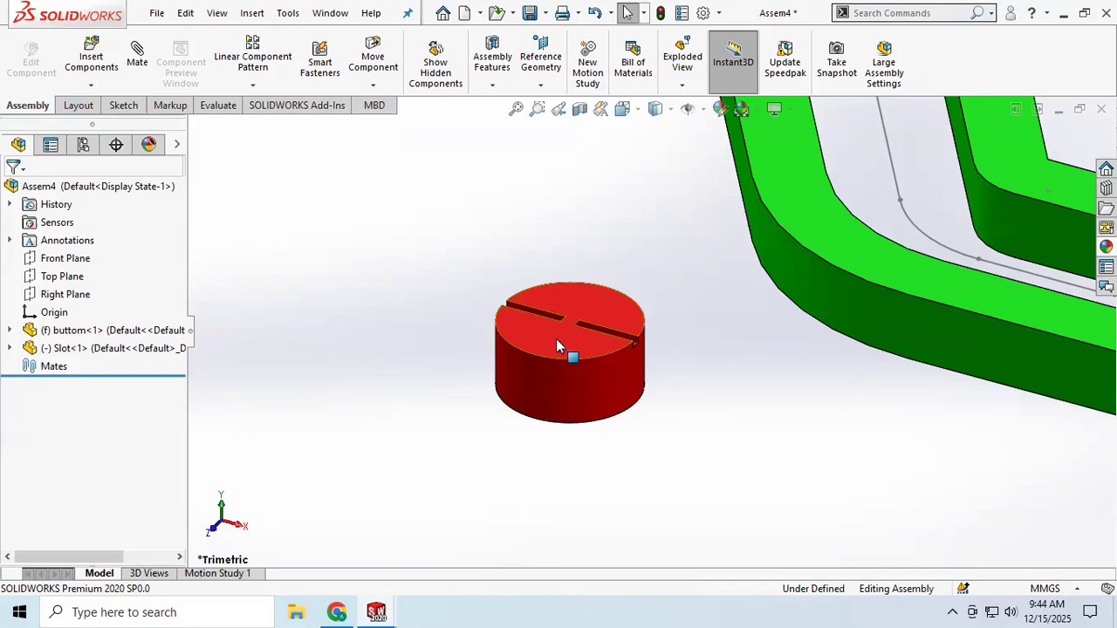
pyautogui.click(556, 338)
pyautogui.rightClick(556, 339)
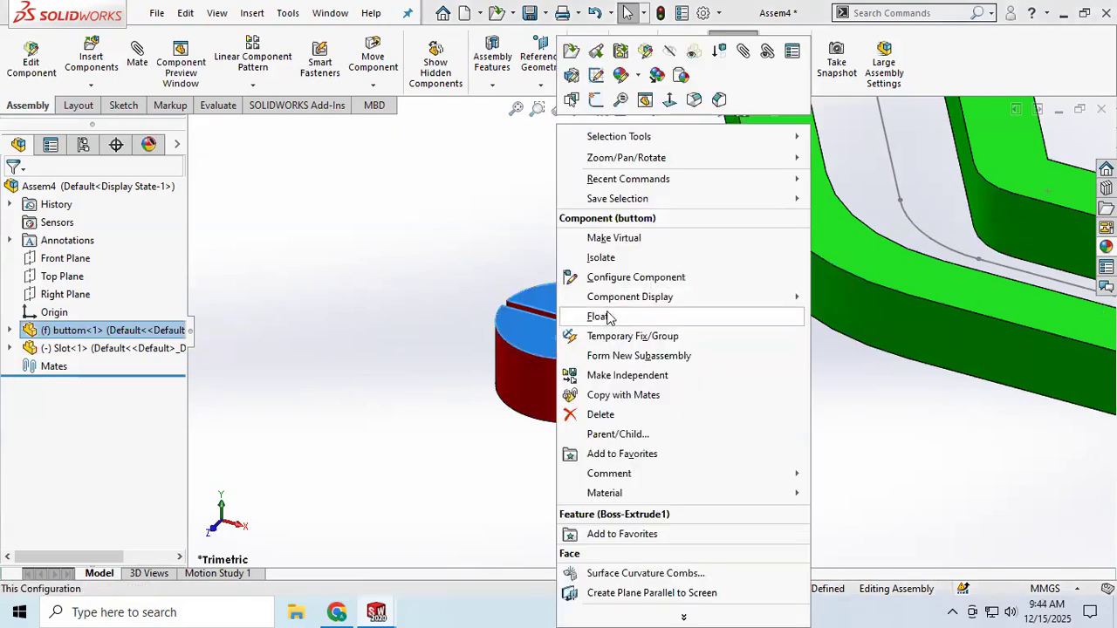
pyautogui.click(609, 319)
pyautogui.moveTo(576, 394)
pyautogui.mouseDown()
pyautogui.moveTo(602, 392)
pyautogui.moveTo(560, 349)
pyautogui.moveTo(593, 404)
pyautogui.mouseUp()
# Fix the green slot component in place.
pyautogui.scroll(5, 638, 401)
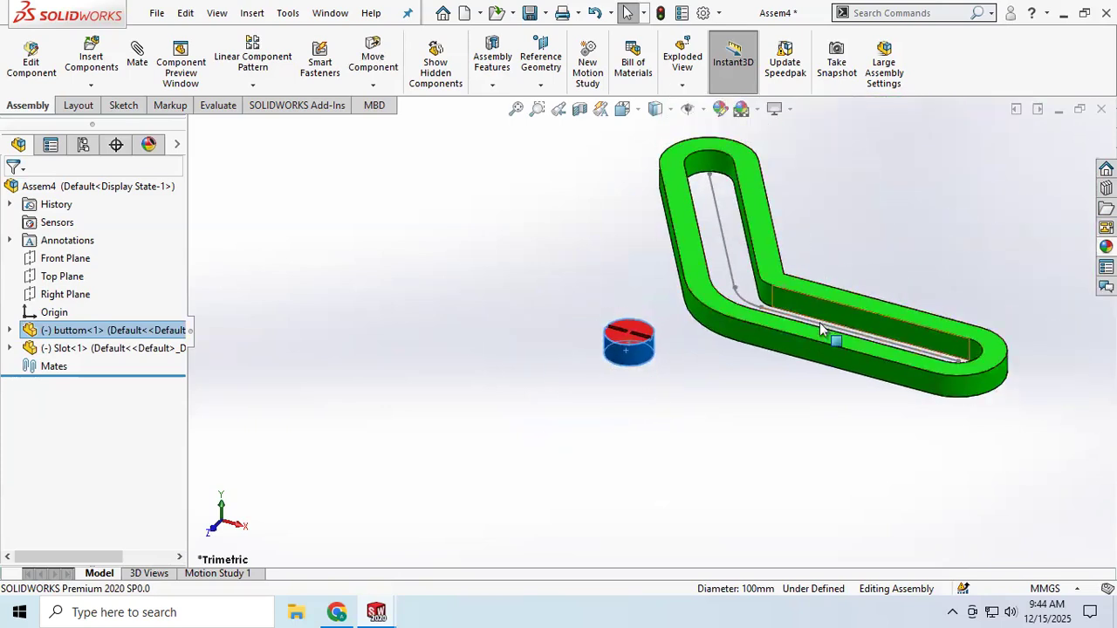
pyautogui.click(728, 406)
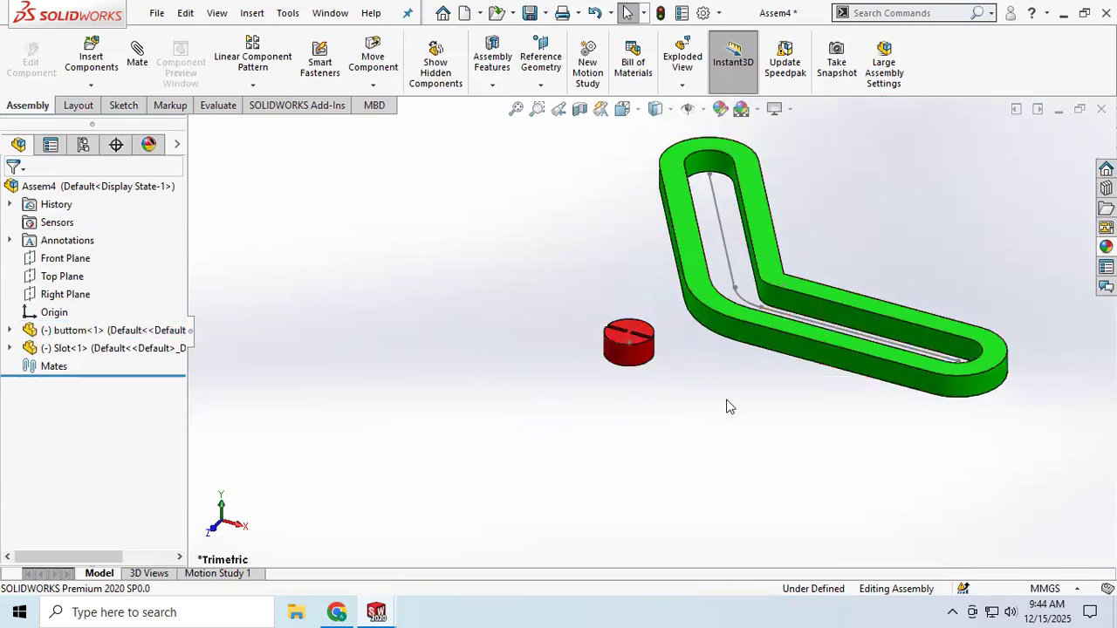
pyautogui.click(799, 352)
pyautogui.rightClick(788, 347)
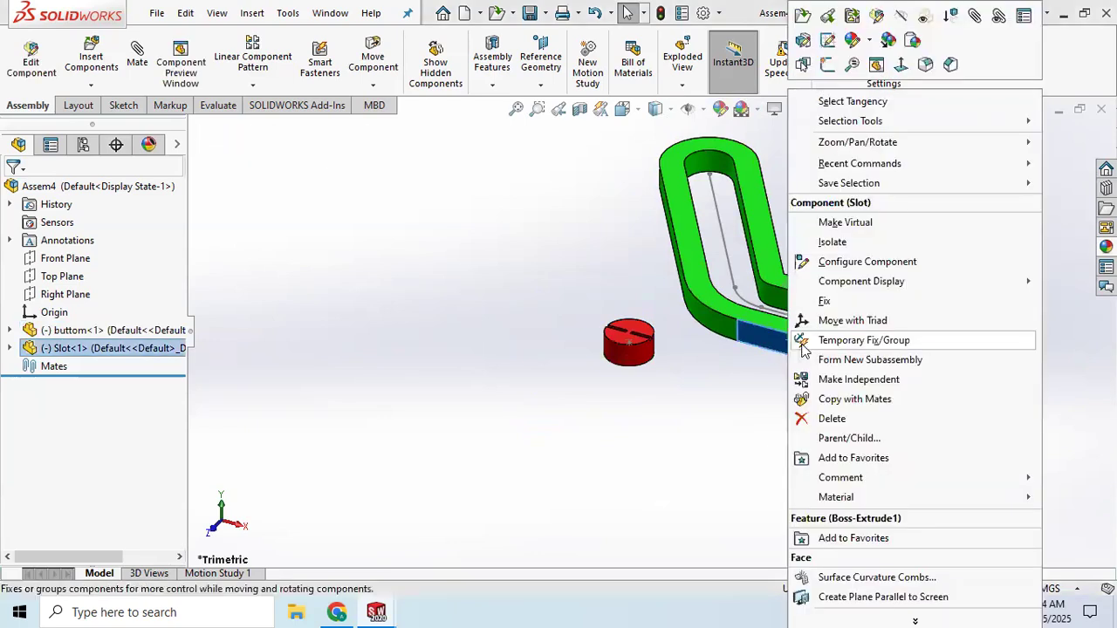
pyautogui.click(825, 302)
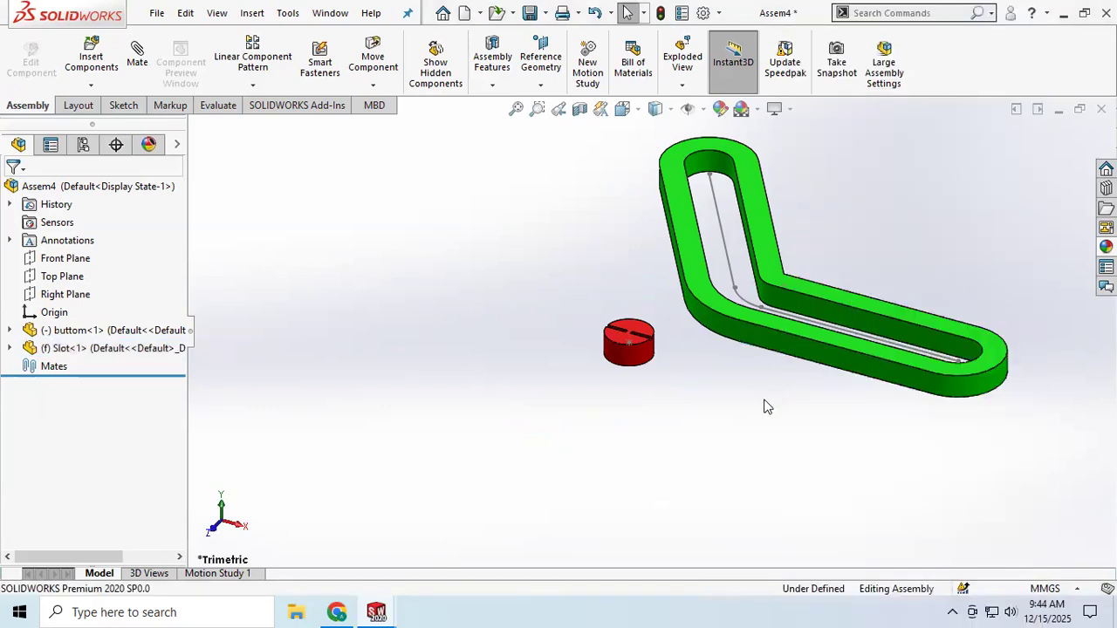
# Review the Advanced Mates types in the Mate command, including Path Mate, and close the command without adding a mate.
pyautogui.scroll(2, 782, 319)
pyautogui.scroll(-3, 777, 232)
pyautogui.scroll(2, 775, 241)
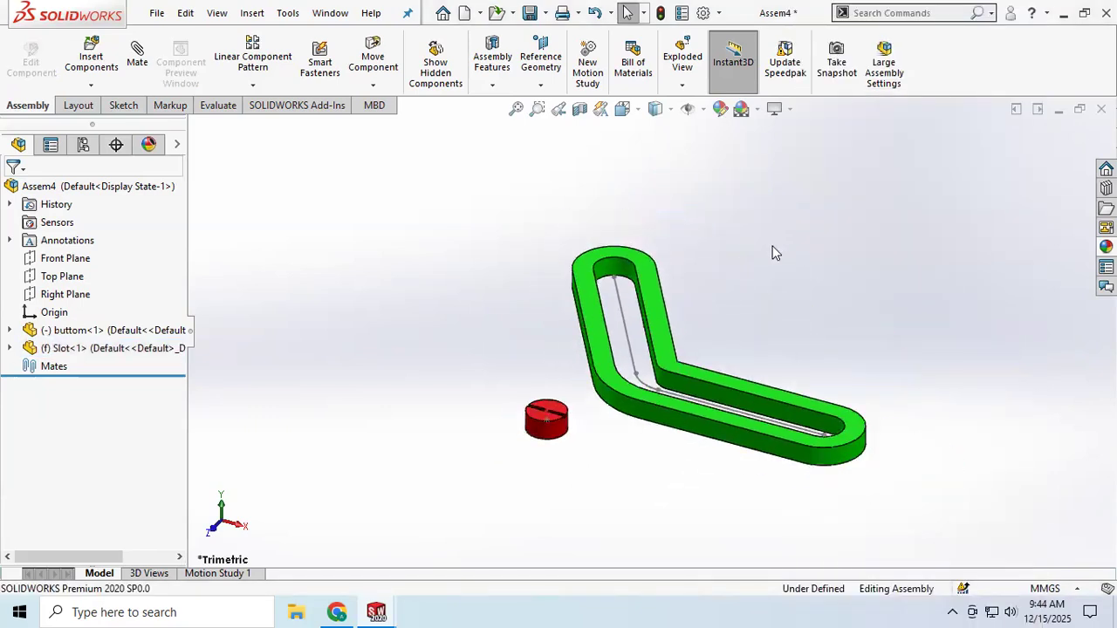
pyautogui.scroll(-1, 773, 251)
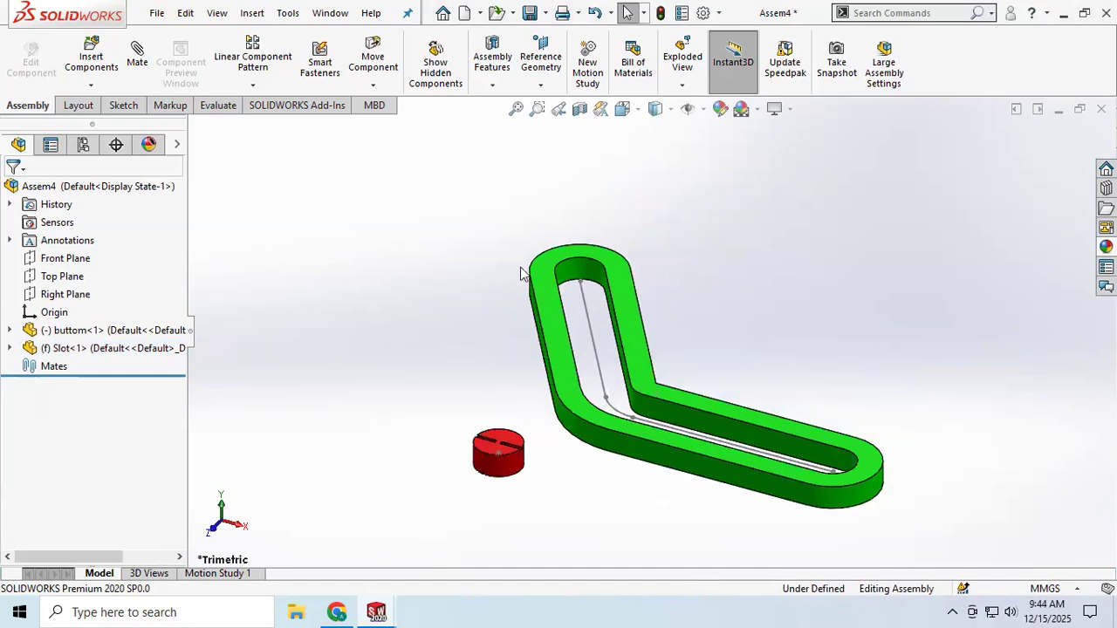
pyautogui.scroll(-1, 601, 364)
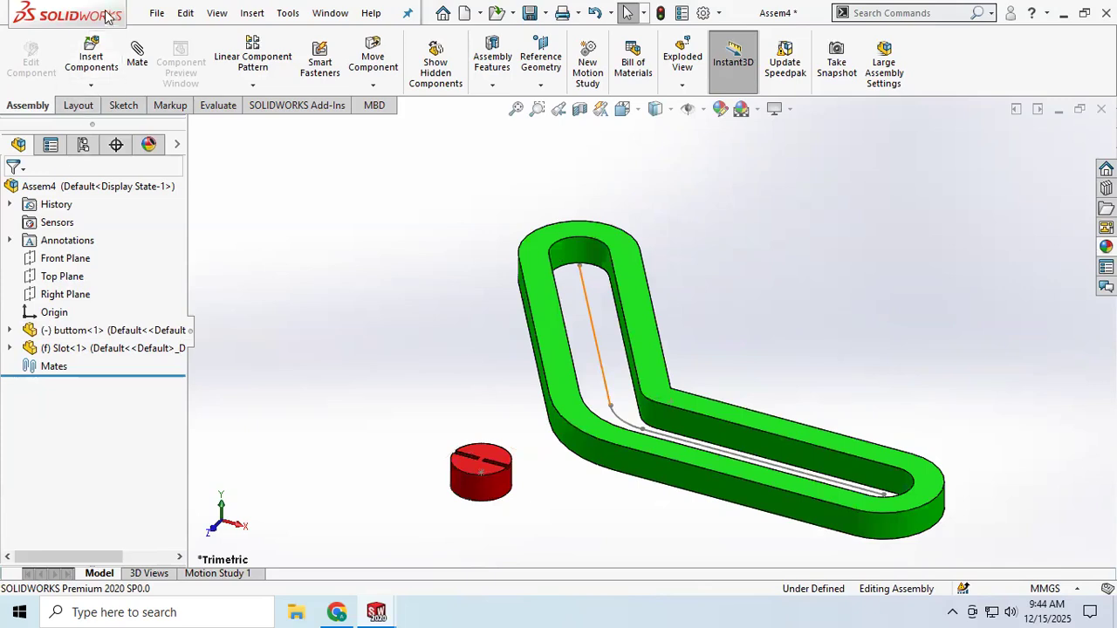
pyautogui.click(137, 53)
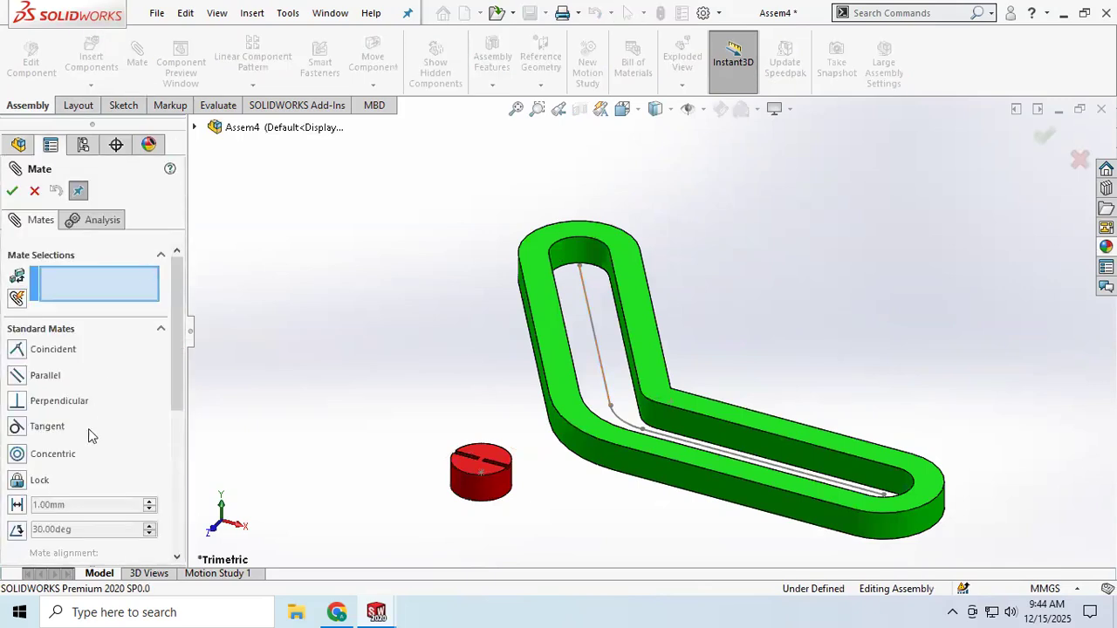
pyautogui.scroll(-3, 100, 381)
pyautogui.click(161, 349)
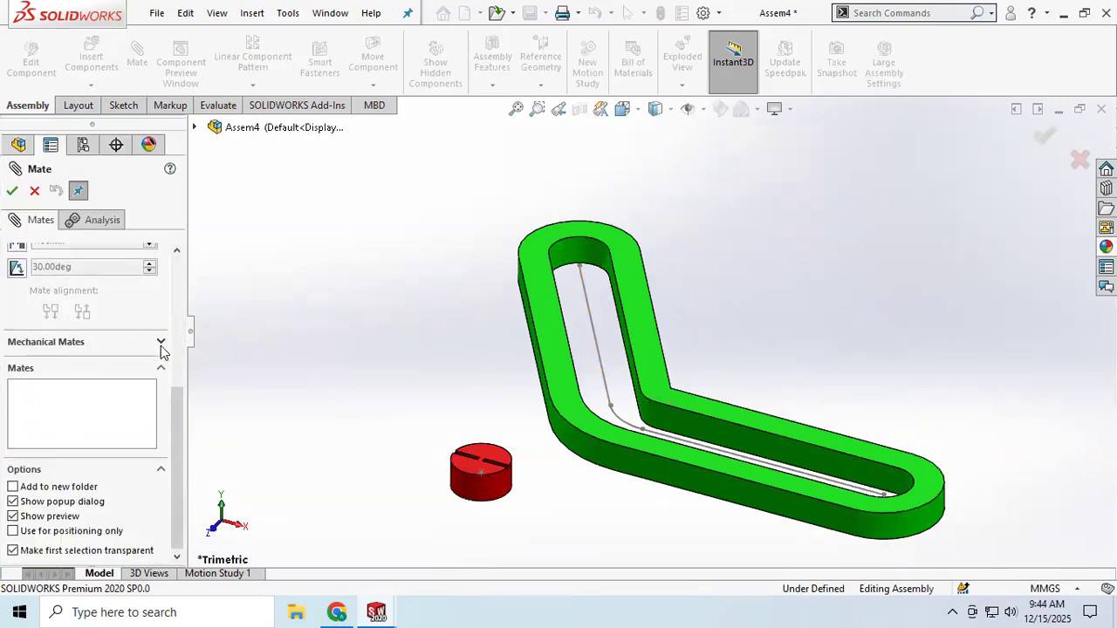
pyautogui.scroll(5, 101, 364)
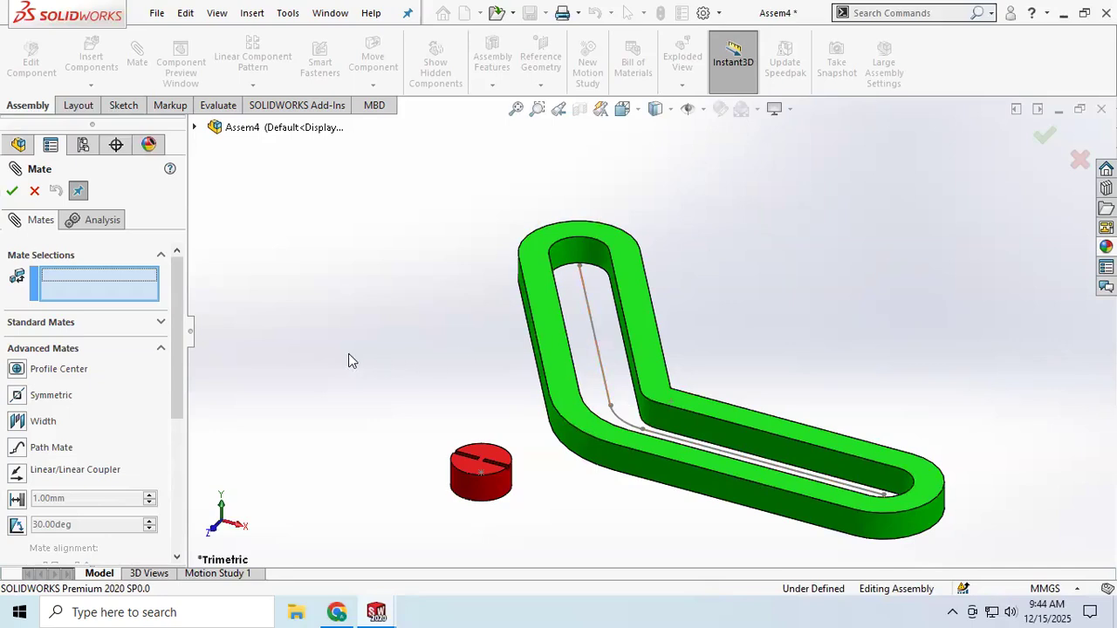
pyautogui.click(34, 191)
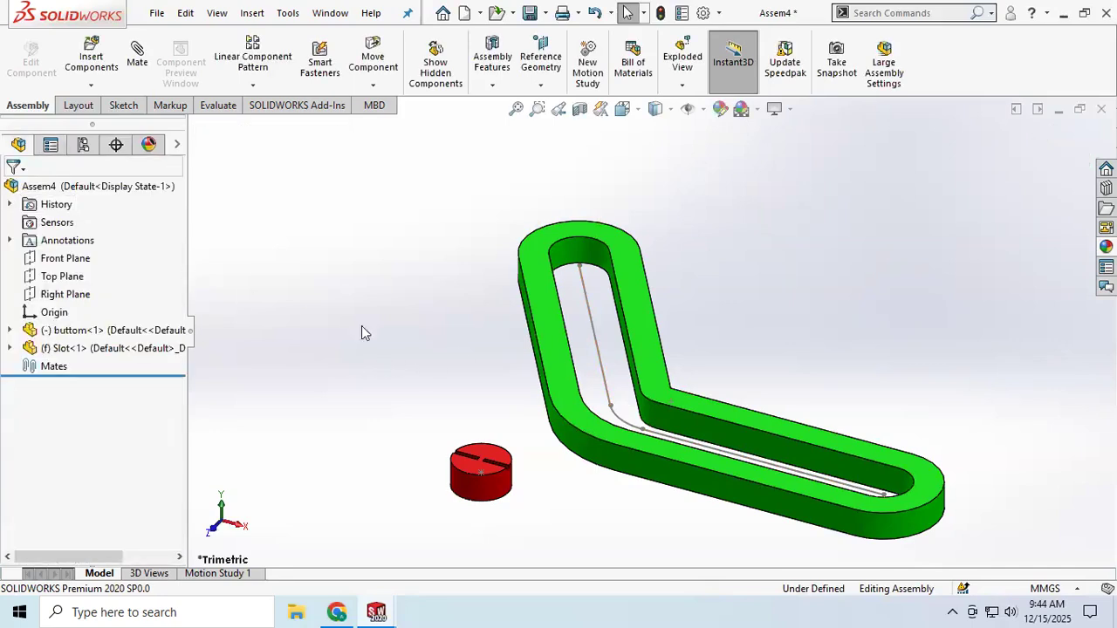
# Select the slot's centreline sketch segments and look through the assembly, layout, sketch, evaluate, markup and MBD commands for a tool applicable to them.
pyautogui.click(594, 345)
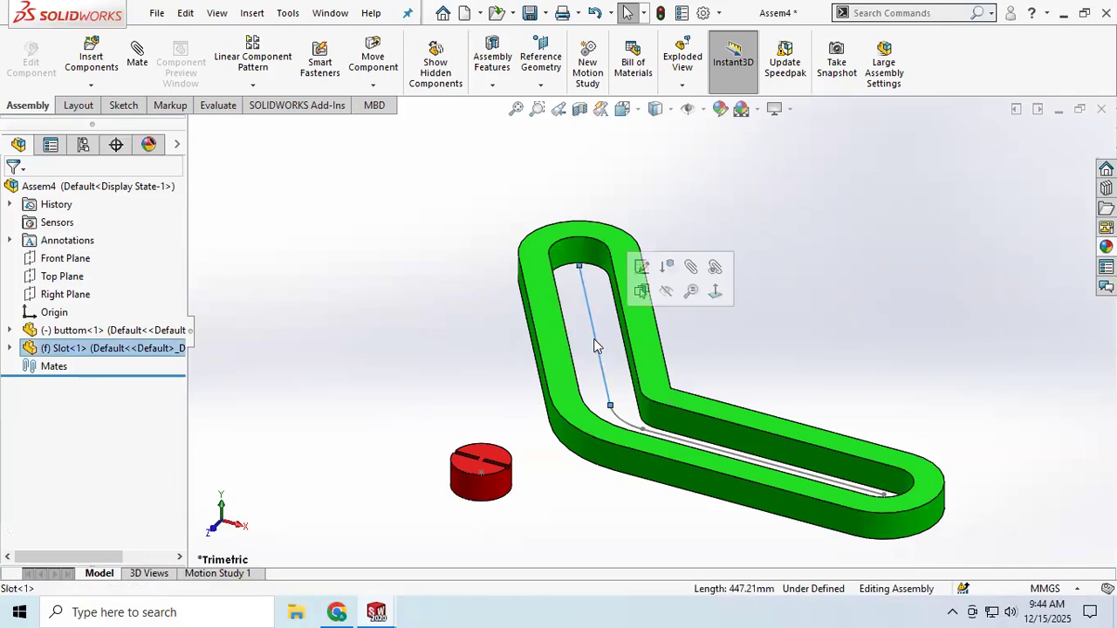
pyautogui.keyDown('ctrl'); pyautogui.click(623, 421); pyautogui.keyUp('ctrl')
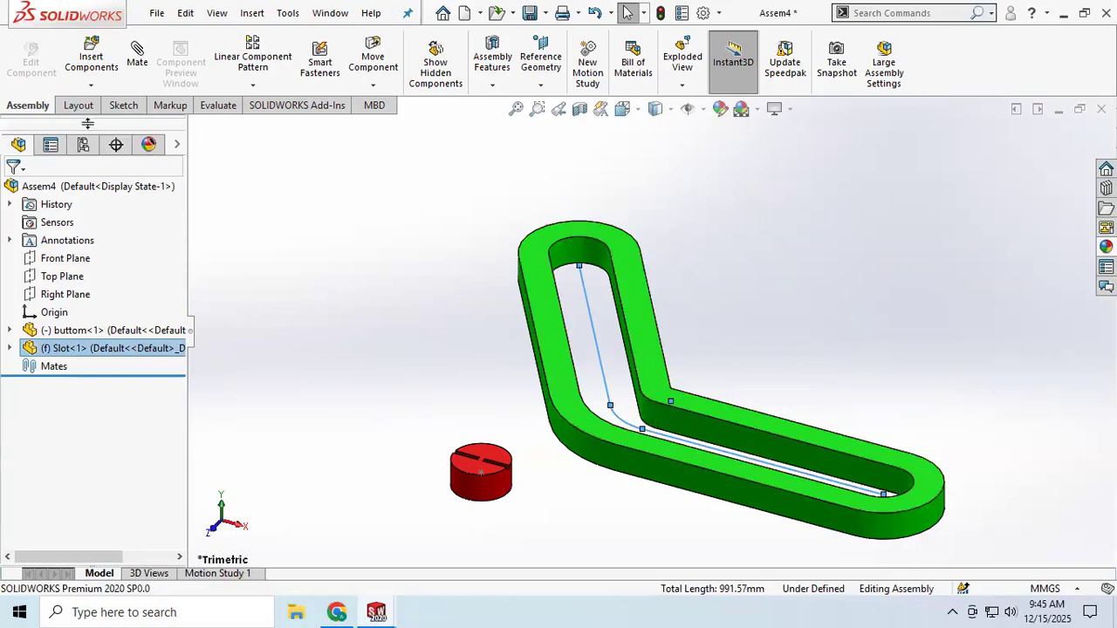
pyautogui.click(123, 106)
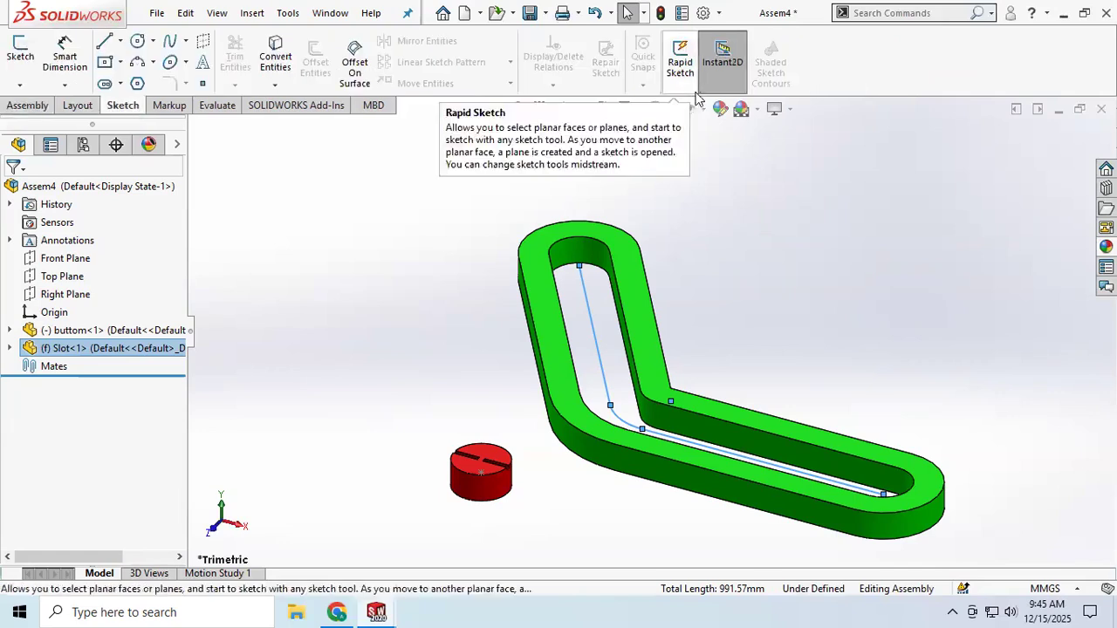
pyautogui.click(31, 106)
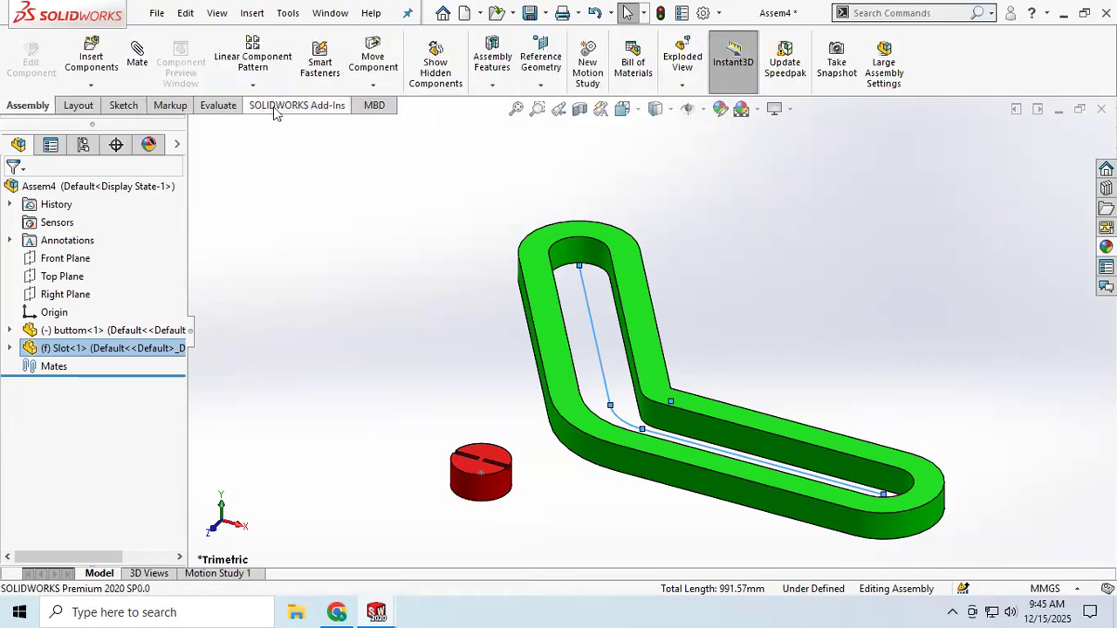
pyautogui.click(500, 95)
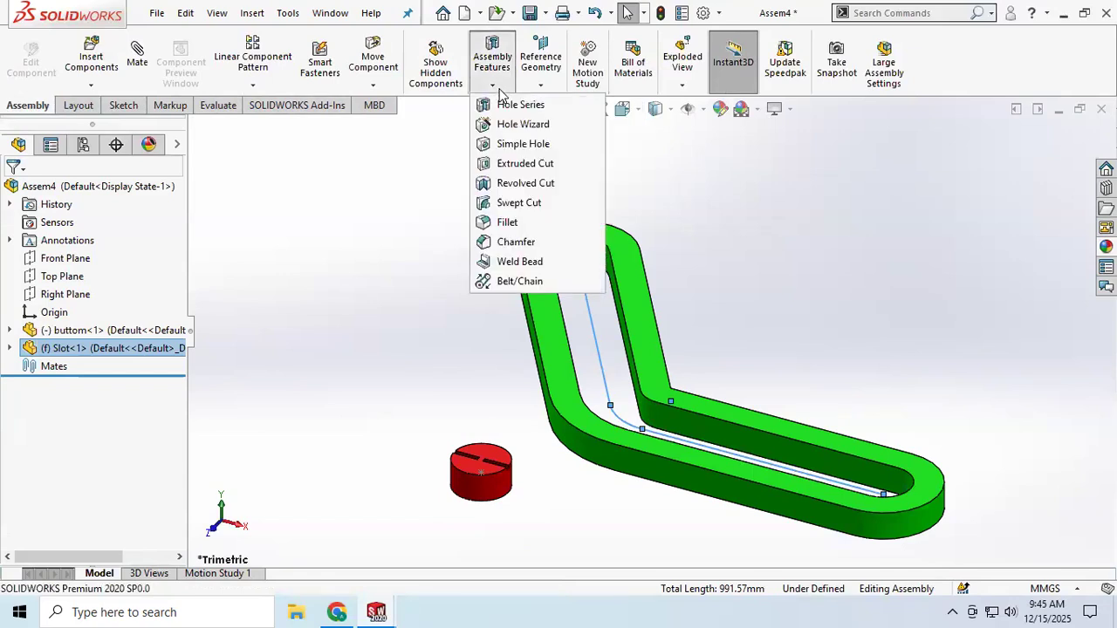
pyautogui.click(557, 88)
pyautogui.click(687, 87)
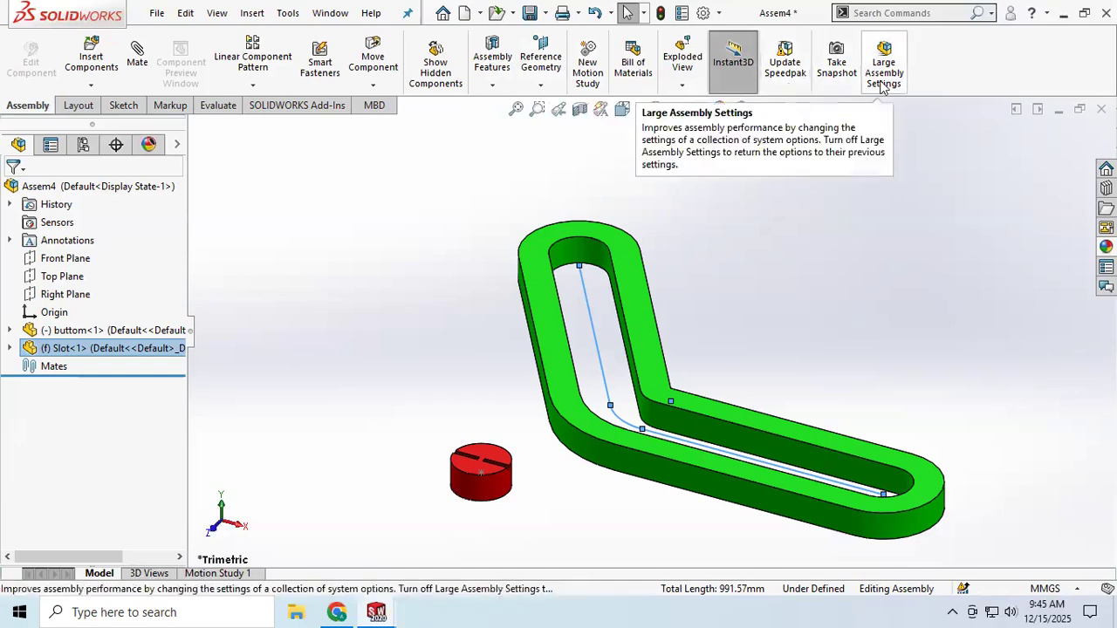
pyautogui.click(217, 107)
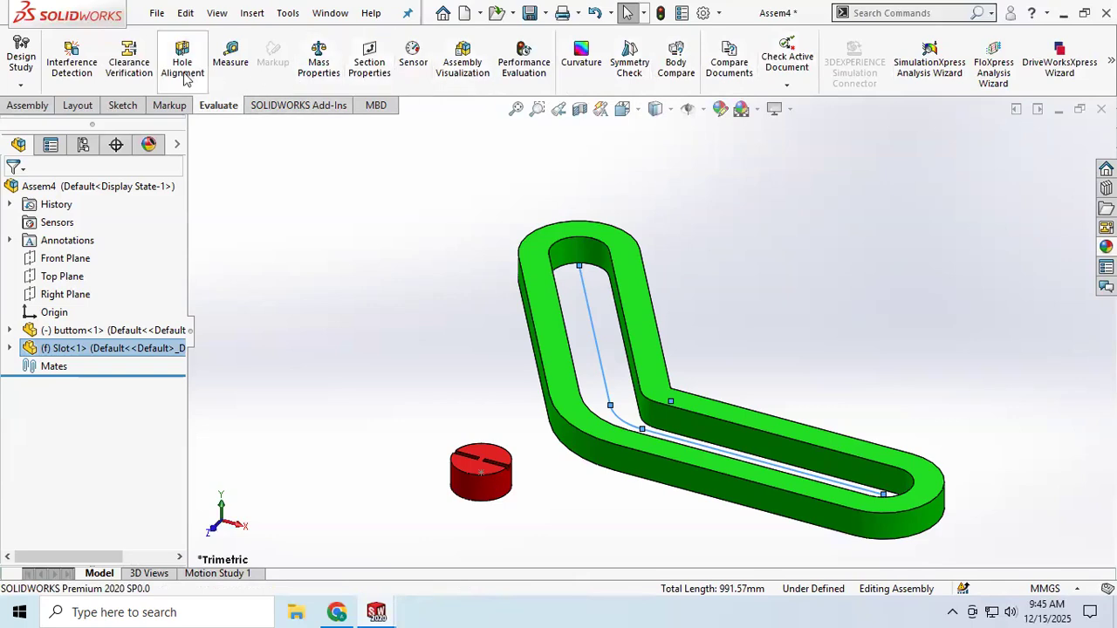
pyautogui.click(166, 105)
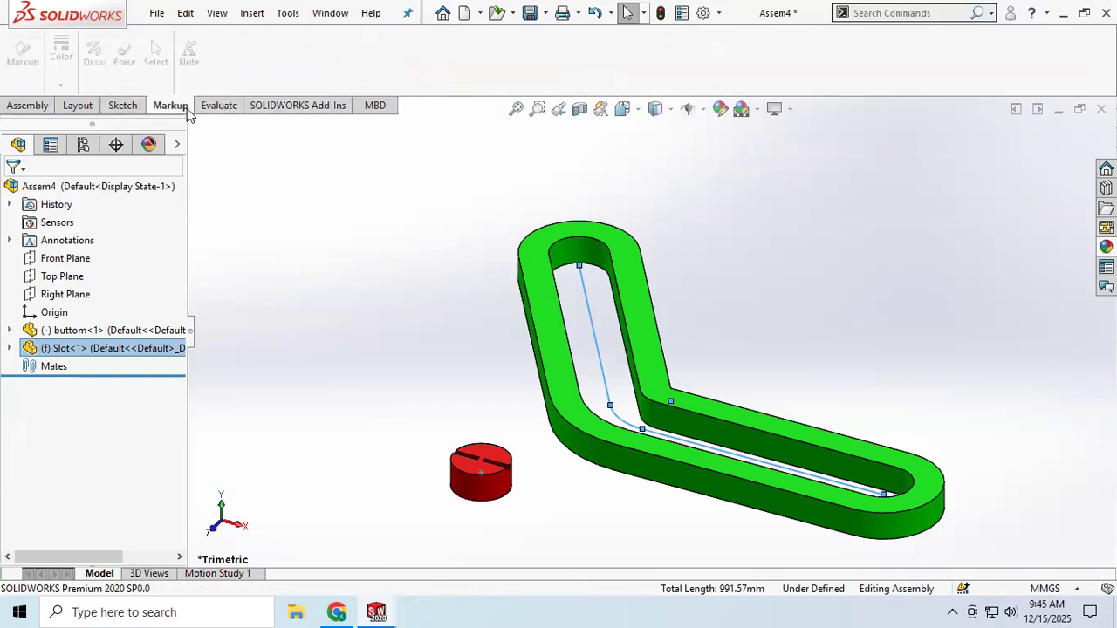
pyautogui.click(127, 108)
pyautogui.click(371, 110)
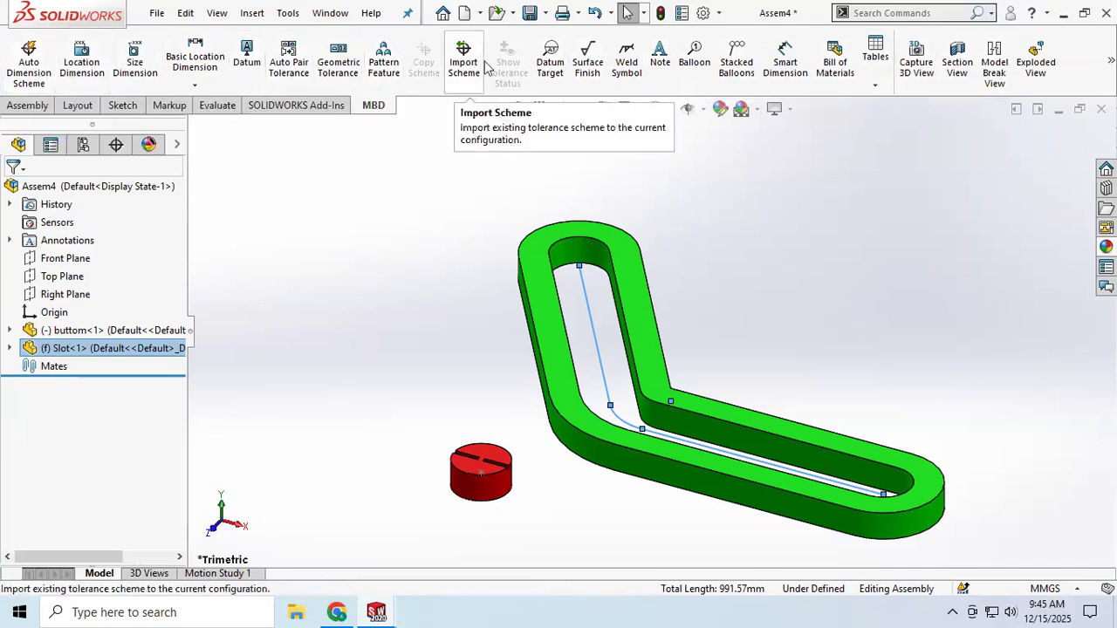
pyautogui.click(110, 107)
pyautogui.click(73, 105)
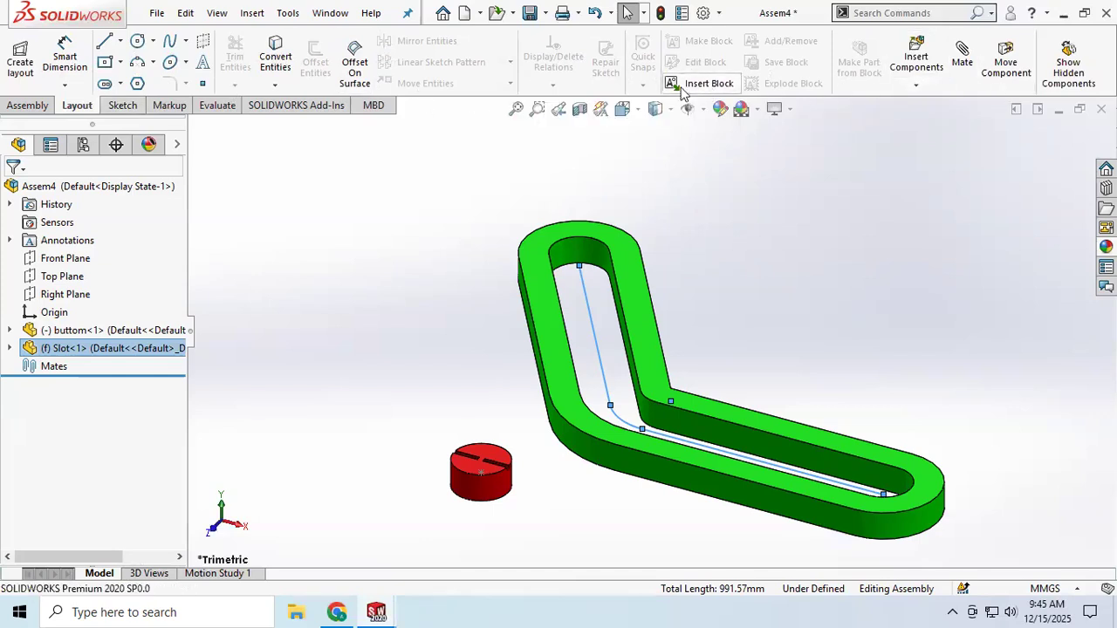
pyautogui.click(277, 88)
pyautogui.click(27, 106)
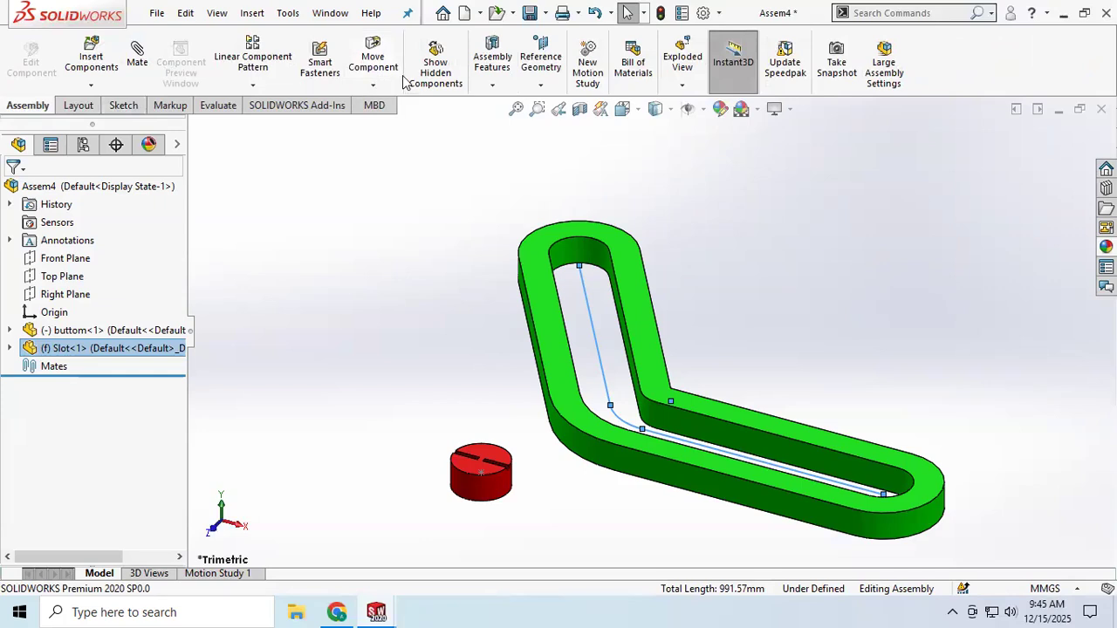
pyautogui.click(494, 87)
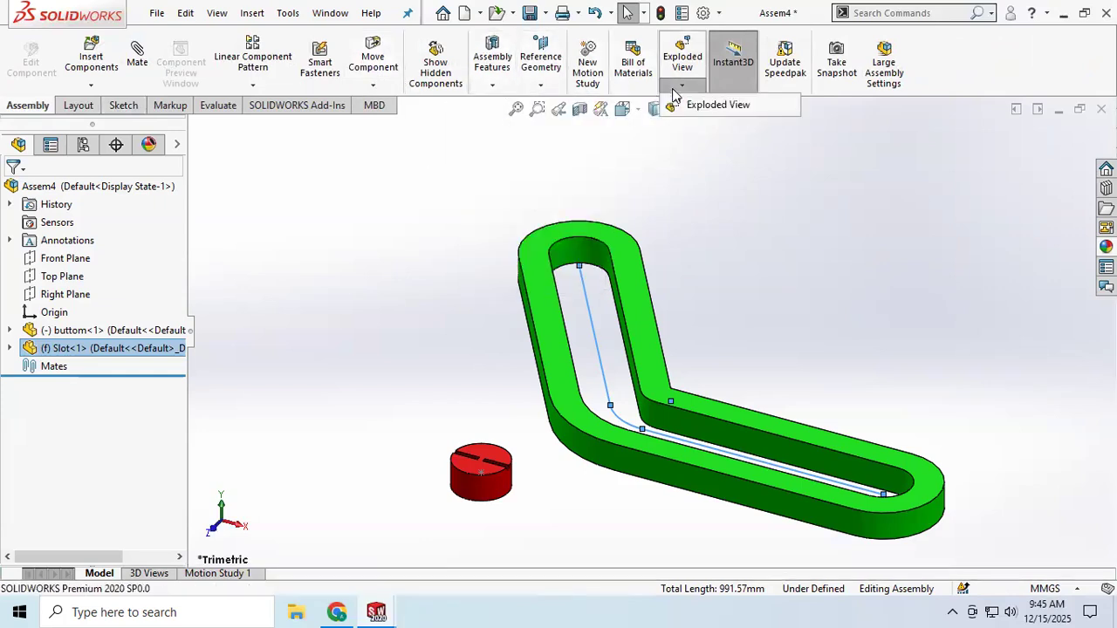
pyautogui.click(811, 178)
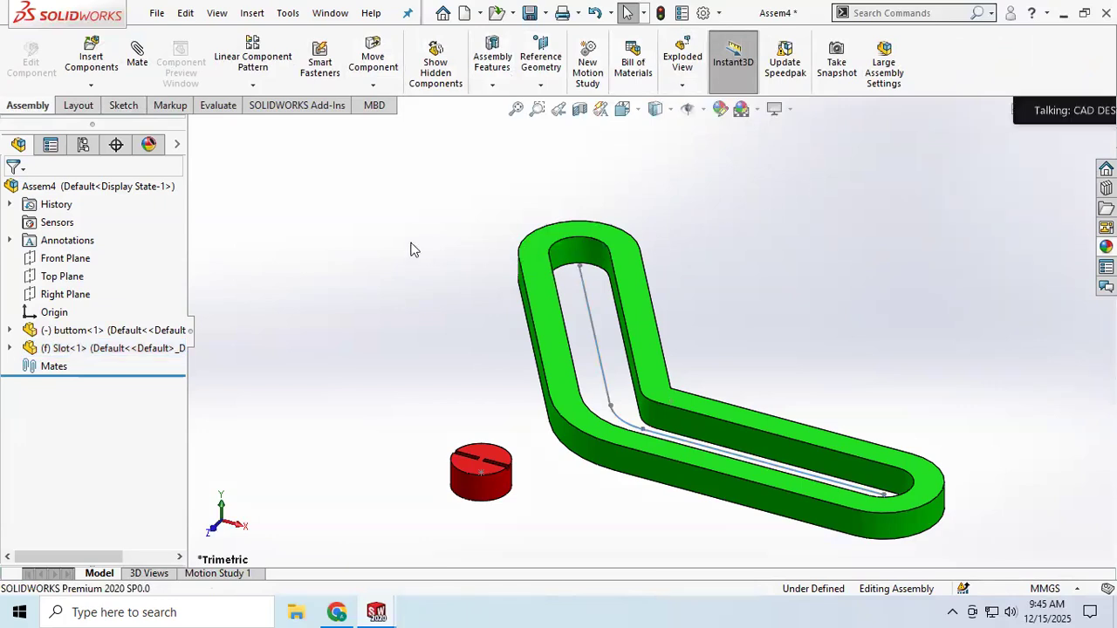
# Try to select the slot's centreline sketch segments as one chain, and clear the selection.
pyautogui.click(588, 302)
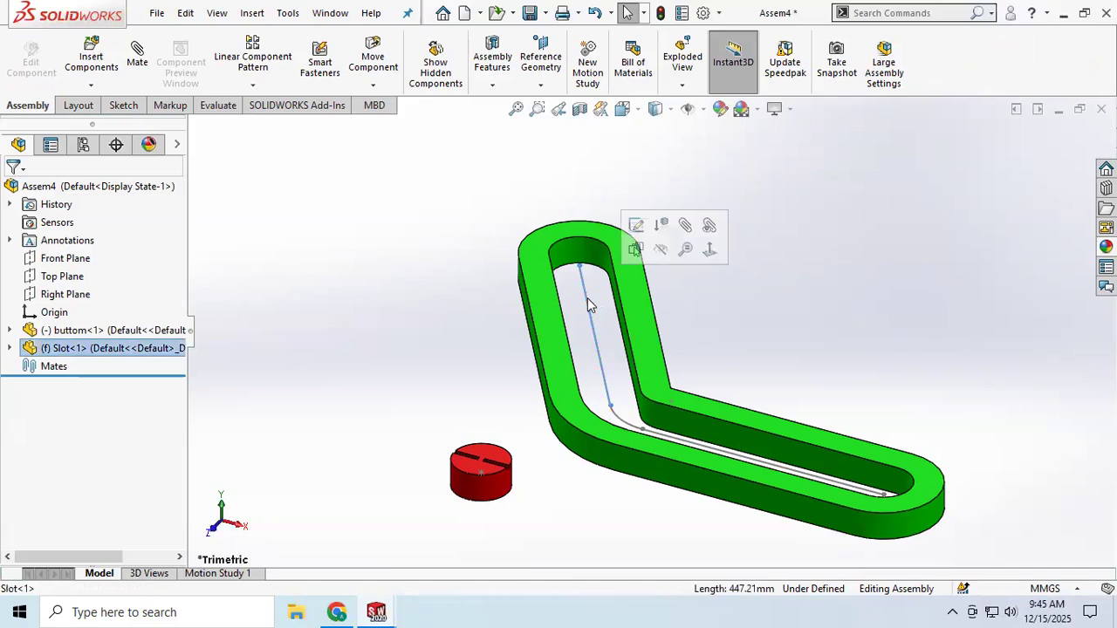
pyautogui.keyDown('ctrl'); pyautogui.click(622, 421); pyautogui.keyUp('ctrl')
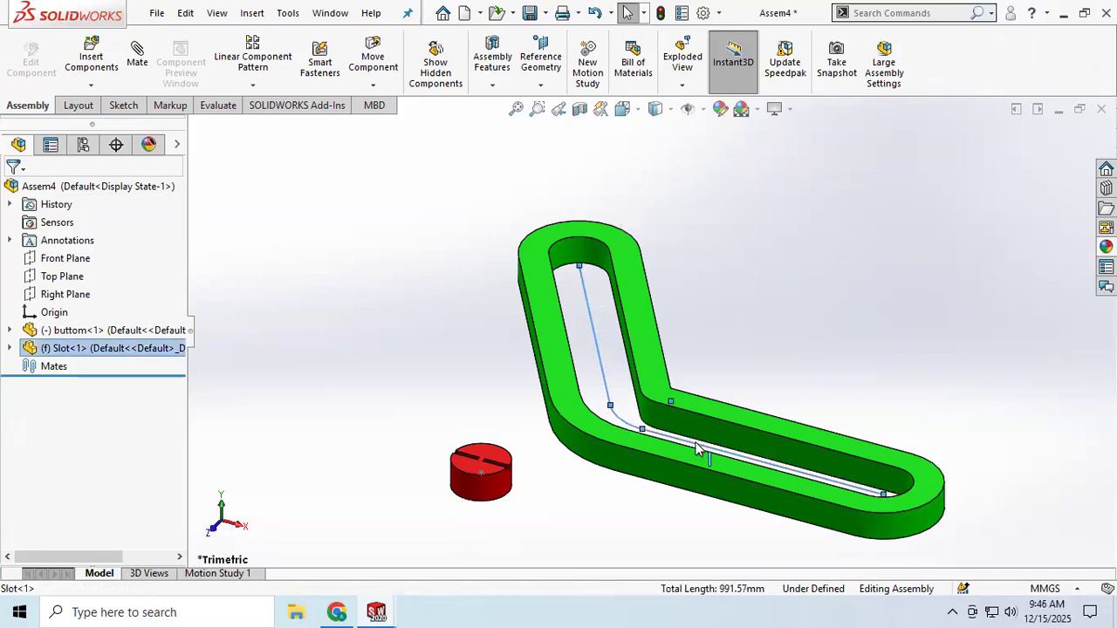
pyautogui.rightClick(698, 449)
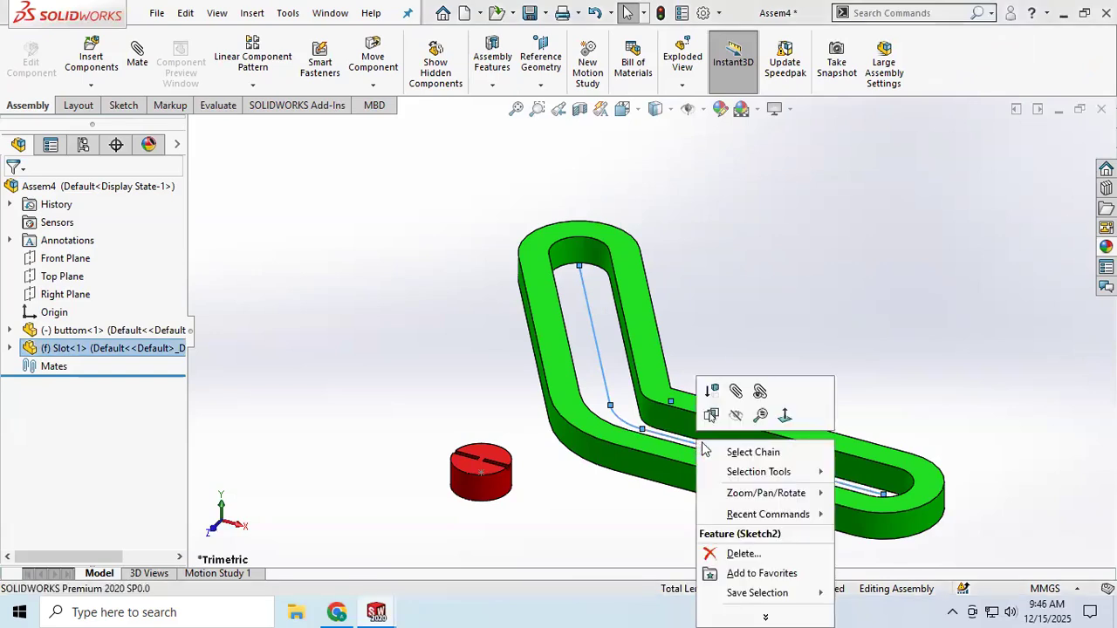
pyautogui.click(753, 452)
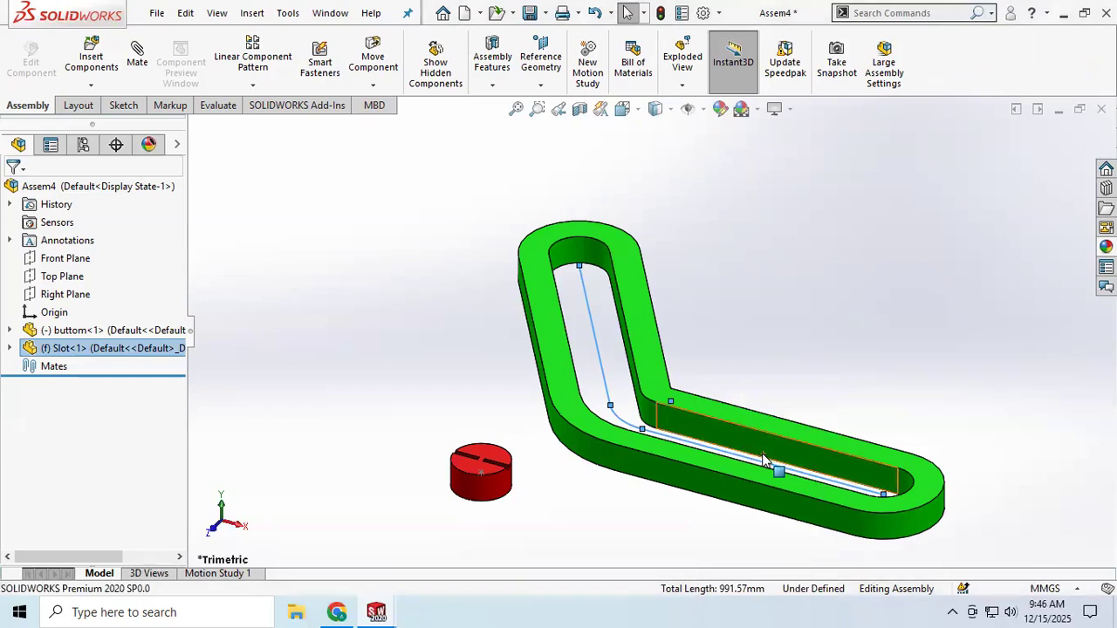
pyautogui.rightClick(592, 343)
pyautogui.moveTo(647, 377)
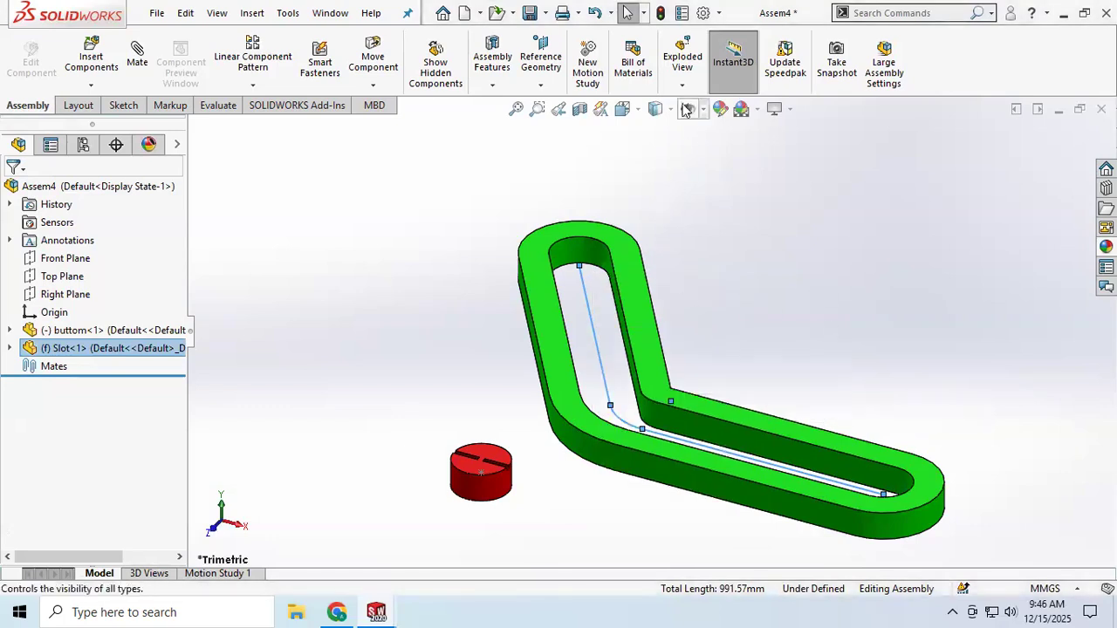
pyautogui.click(428, 238)
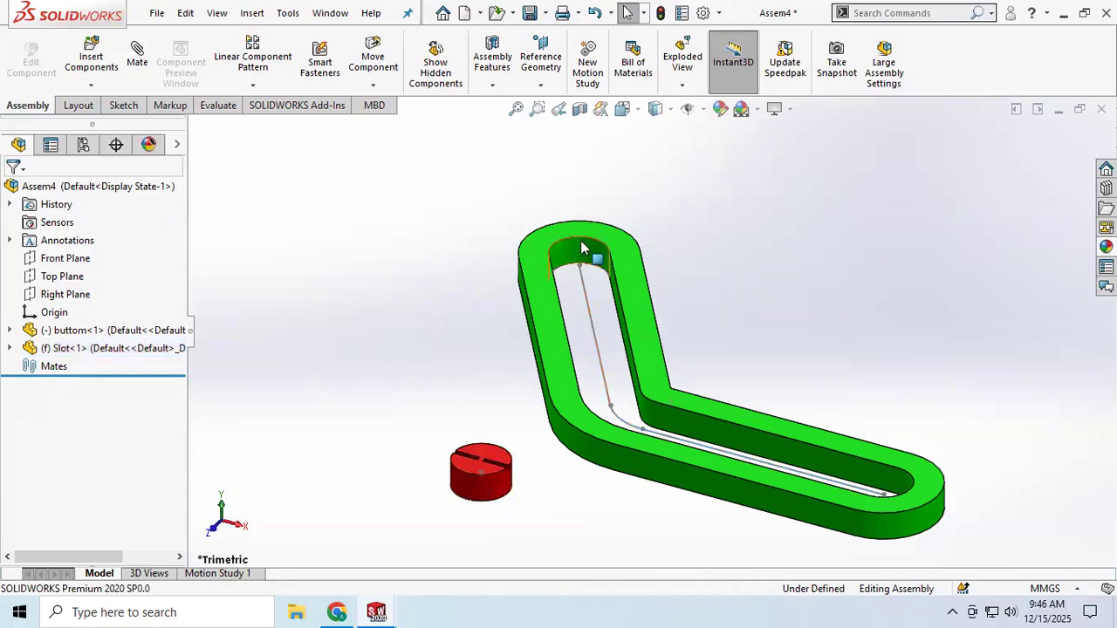
# Add a Concentric mate between the red button's cylindrical face and the rounded inner face at the slot's upper end.
pyautogui.click(137, 54)
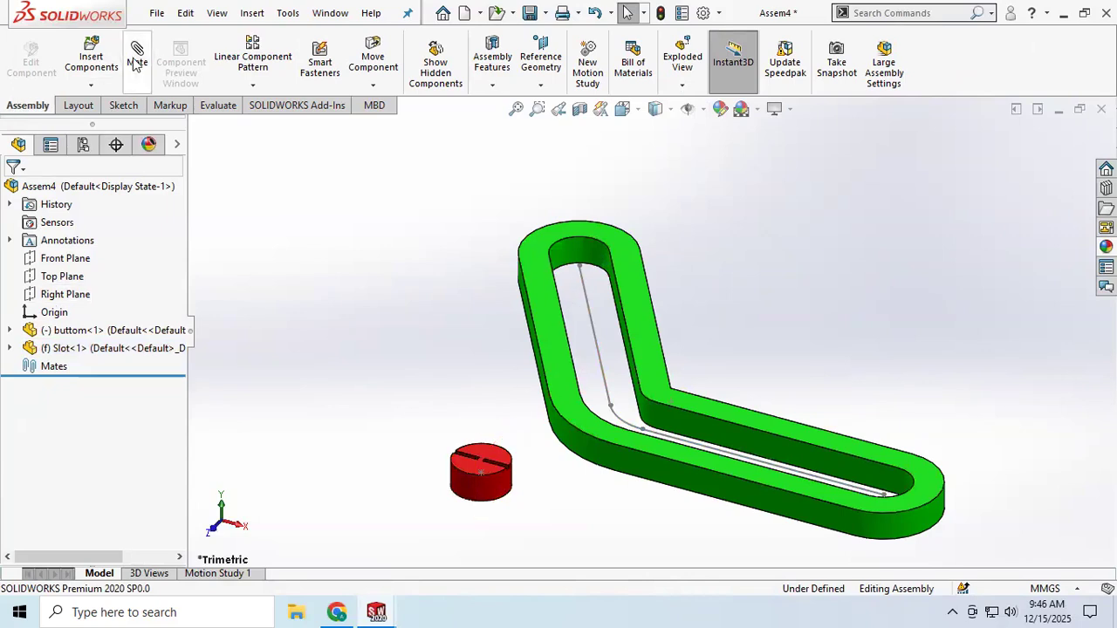
pyautogui.click(476, 494)
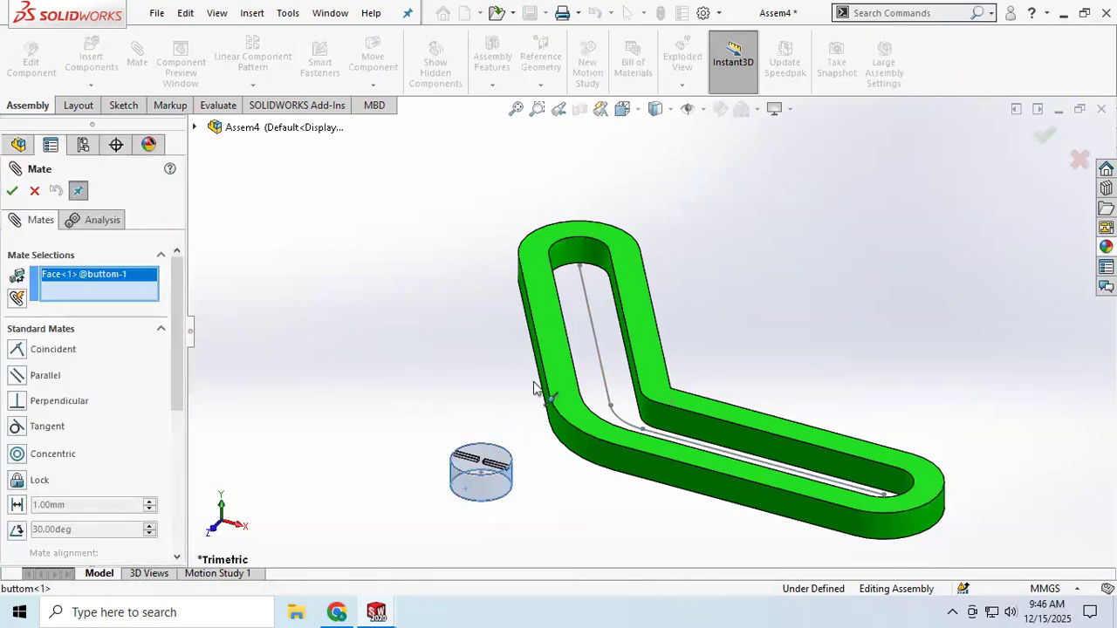
pyautogui.click(569, 255)
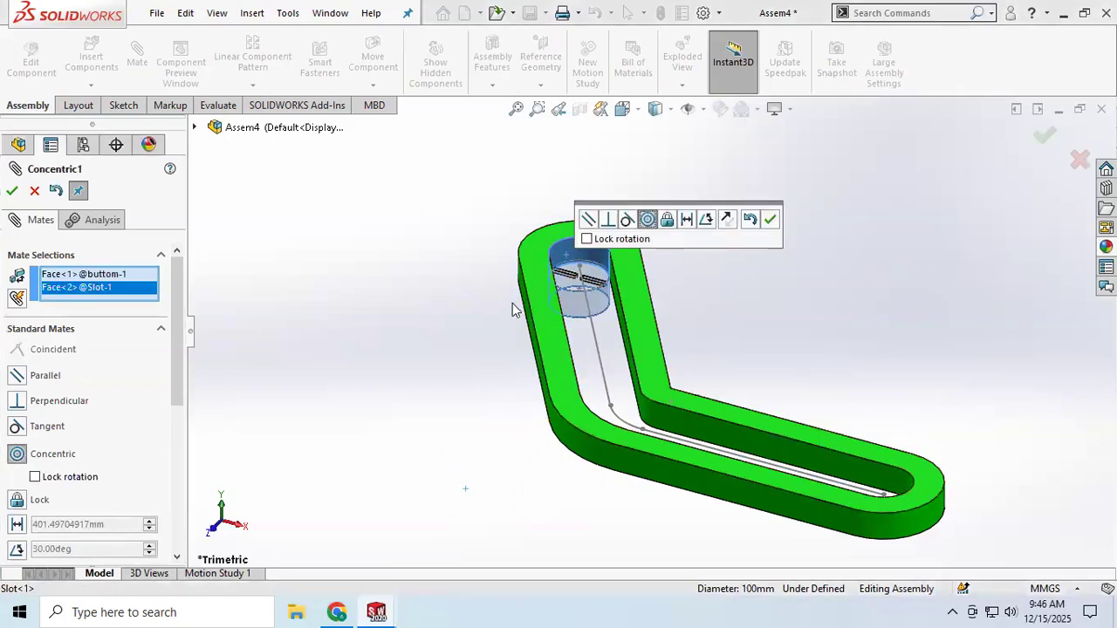
pyautogui.moveTo(465, 325)
pyautogui.mouseDown(button='middle')
pyautogui.moveTo(507, 329)
pyautogui.moveTo(477, 314)
pyautogui.moveTo(489, 302)
pyautogui.moveTo(497, 310)
pyautogui.moveTo(479, 319)
pyautogui.mouseUp(button='middle')
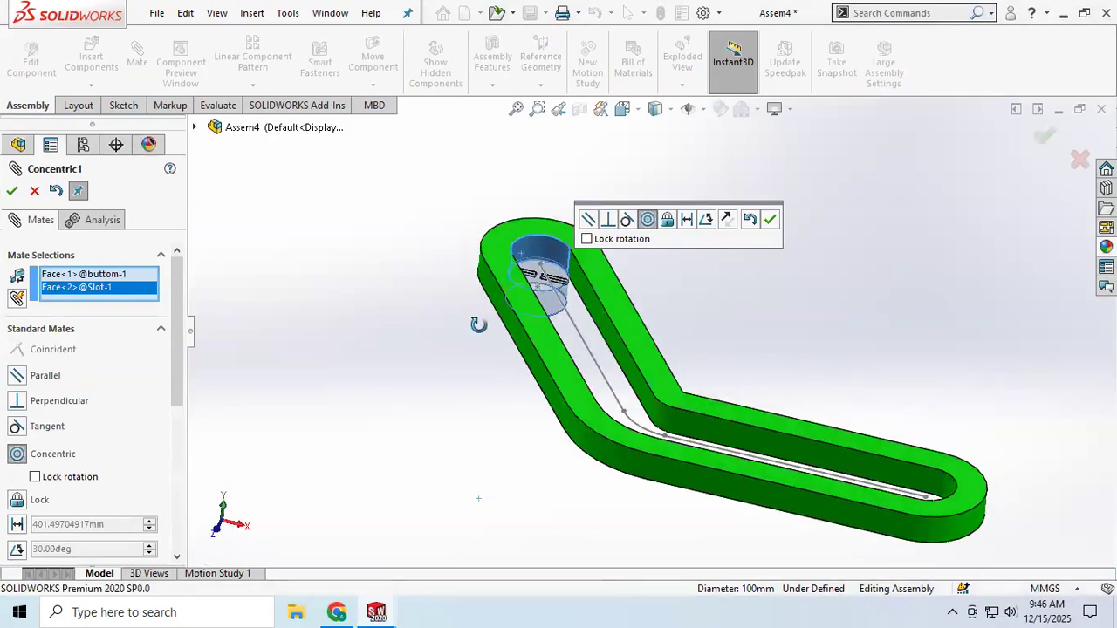
pyautogui.click(12, 190)
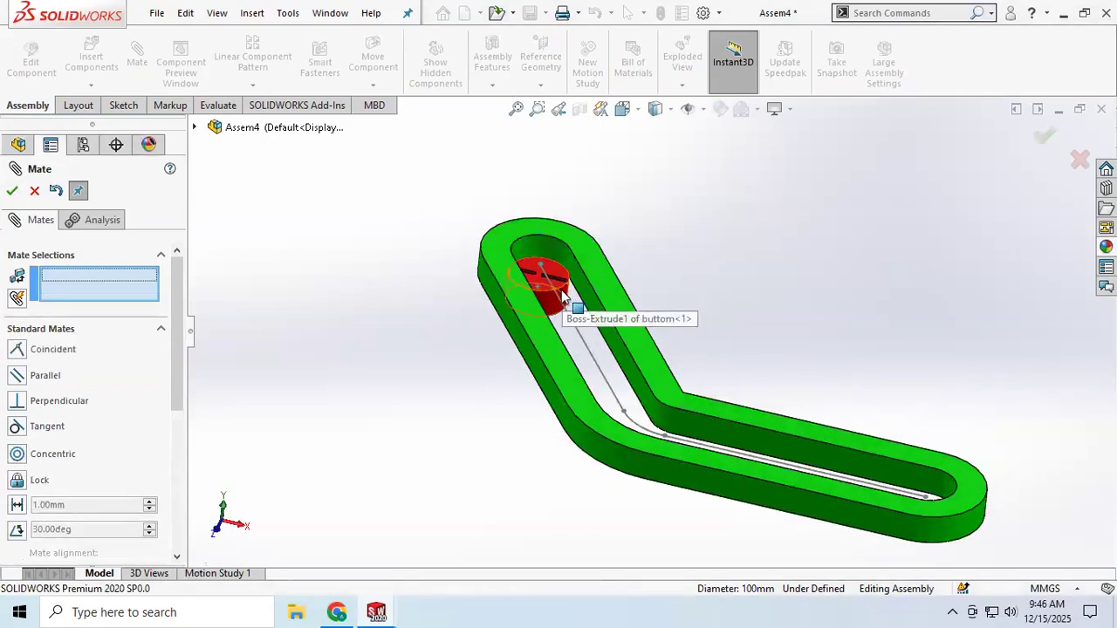
# Test the button's remaining movement and add a Coincident mate between the top faces of the slot and the button.
pyautogui.moveTo(563, 271); pyautogui.dragTo(543, 249)
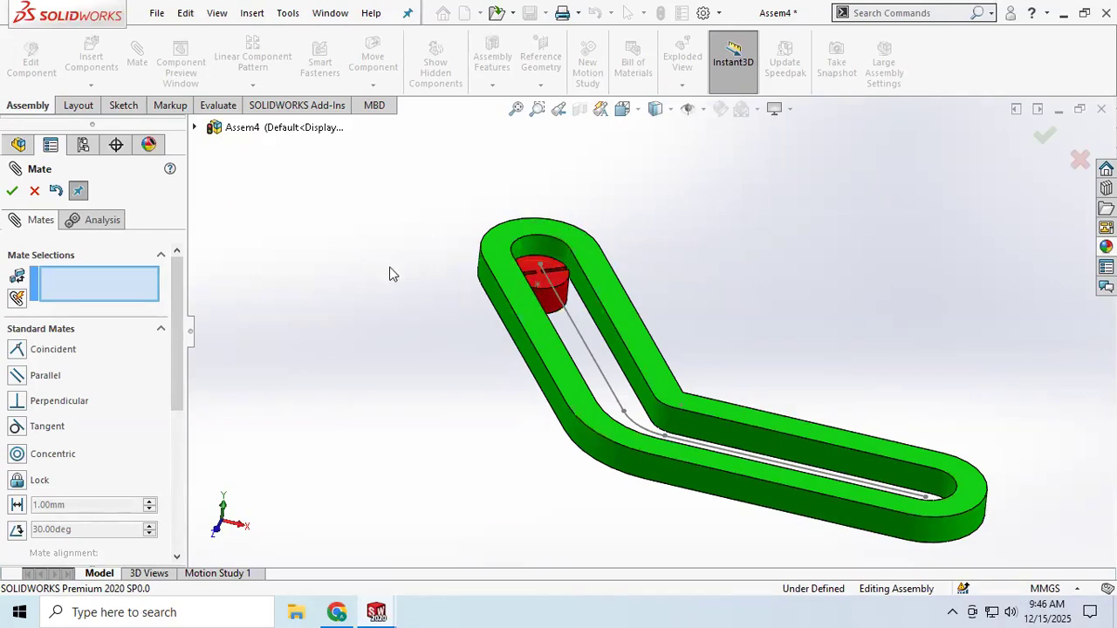
pyautogui.click(566, 232)
pyautogui.click(523, 292)
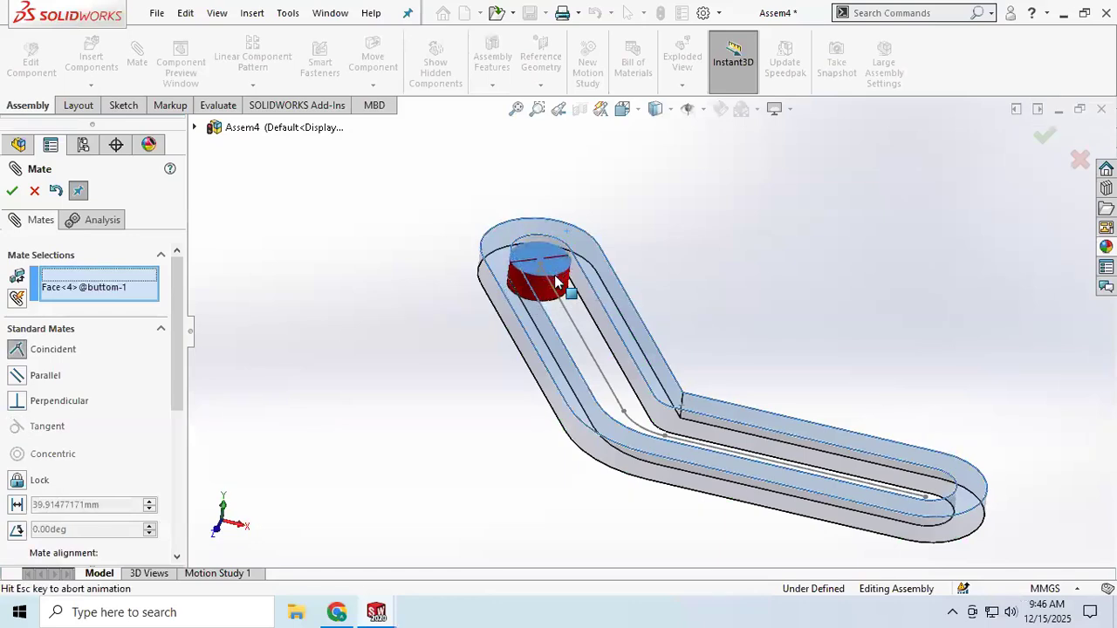
pyautogui.click(11, 190)
# Set up an advanced Path Mate with the centre point on the button's top face as the component vertex.
pyautogui.moveTo(353, 285); pyautogui.dragTo(389, 367, button='middle')
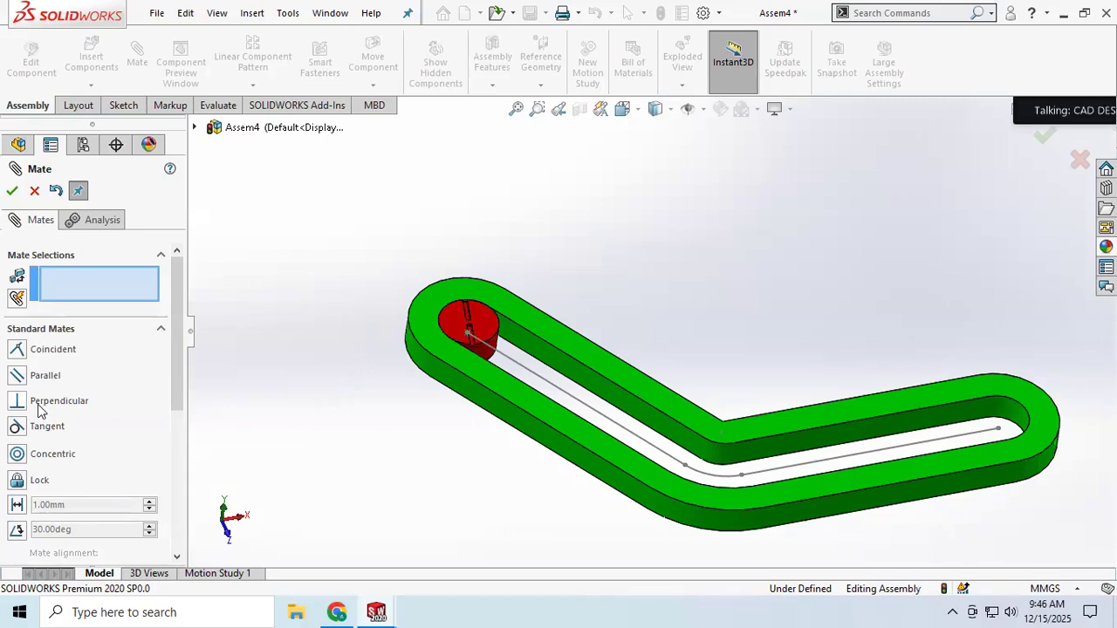
pyautogui.scroll(-5, 49, 408)
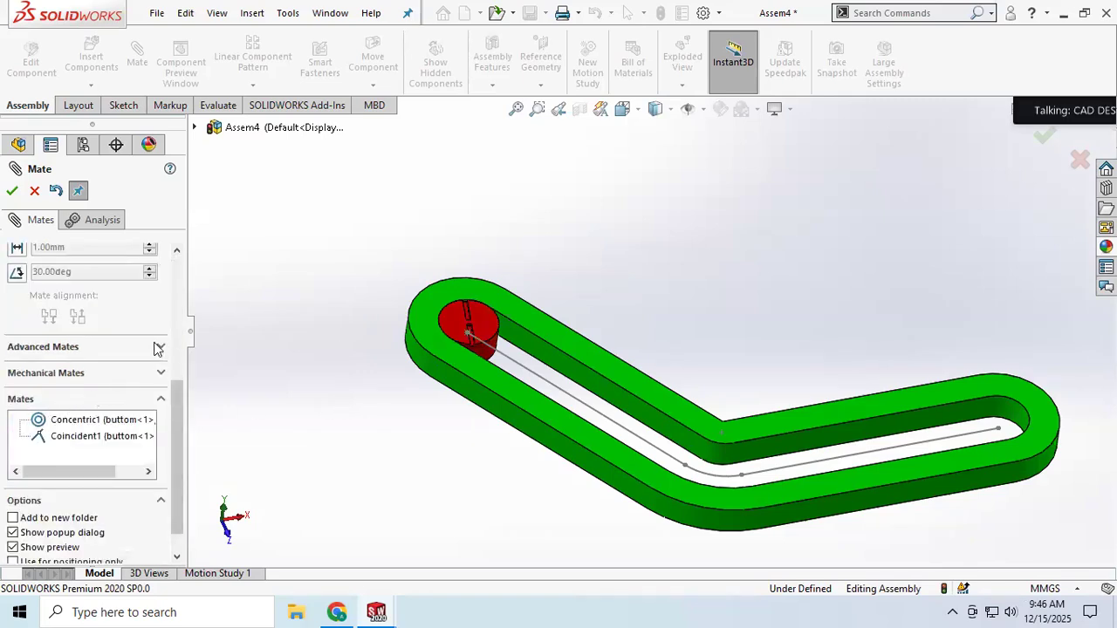
pyautogui.click(155, 345)
pyautogui.scroll(3, 64, 341)
pyautogui.click(51, 361)
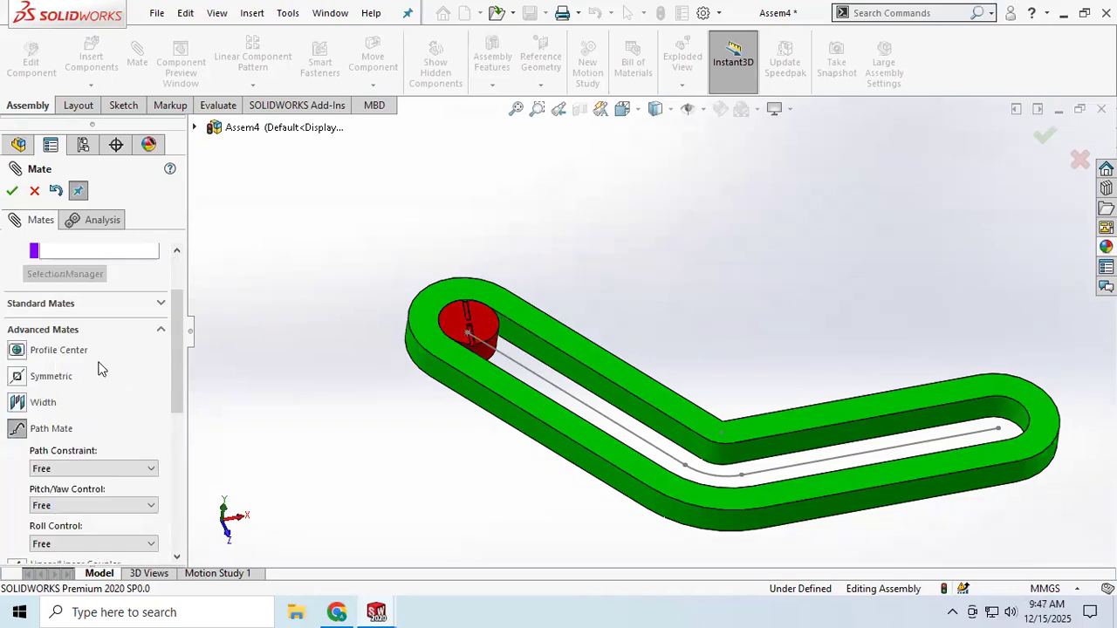
pyautogui.scroll(2, 99, 369)
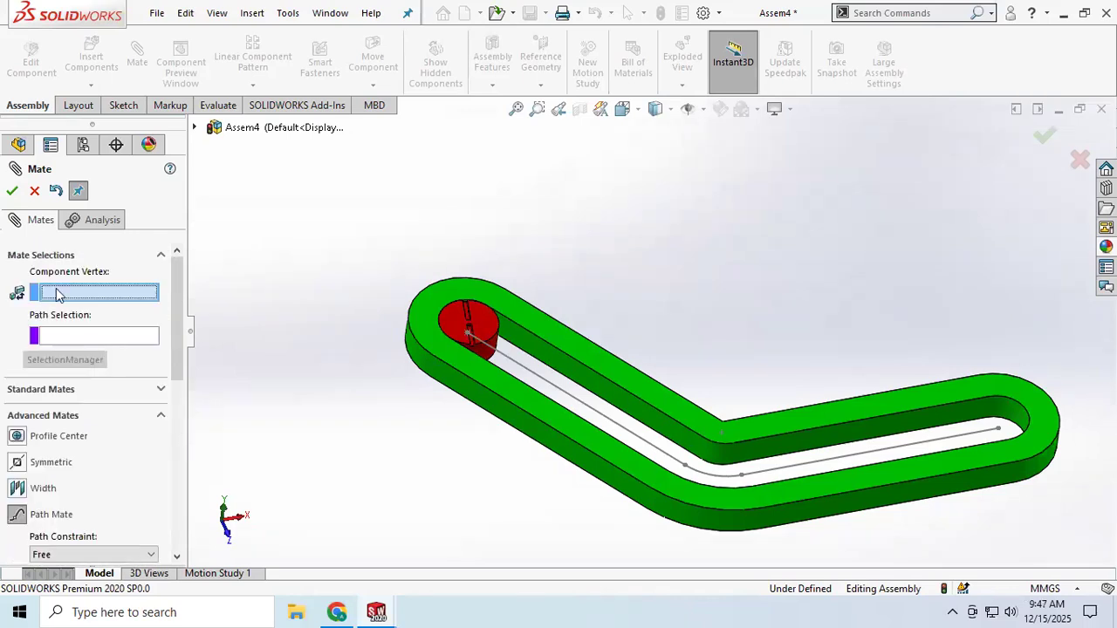
pyautogui.click(471, 327)
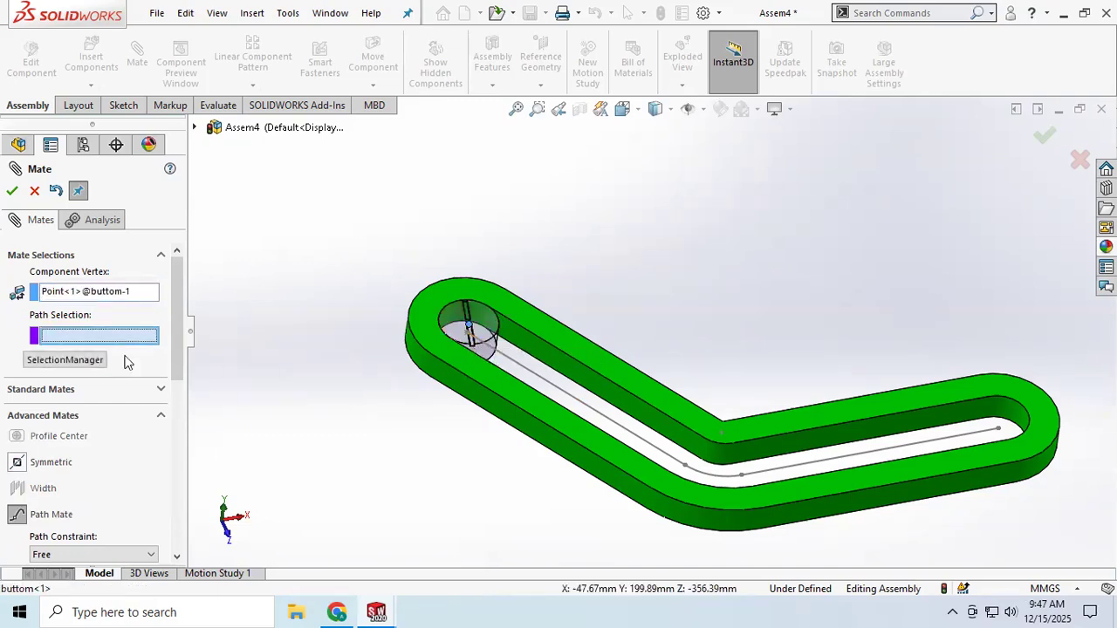
# Use the straight centreline segment nearest the button as the path, and add the Path Mate by breaking other mates to satisfy it.
pyautogui.click(596, 418)
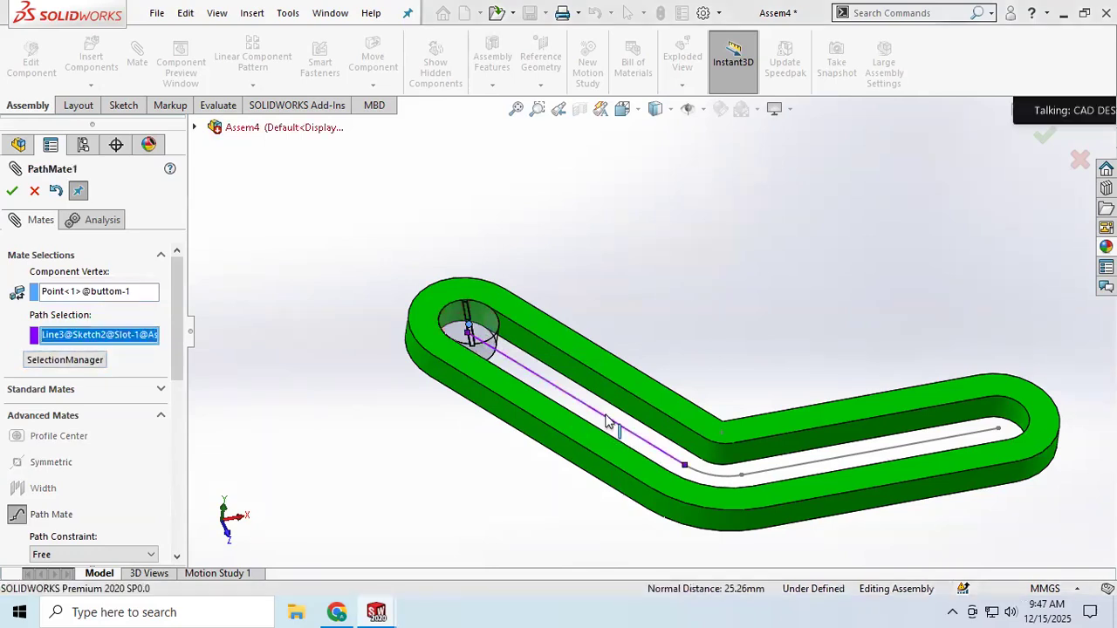
pyautogui.click(717, 479)
pyautogui.click(636, 436)
pyautogui.click(11, 190)
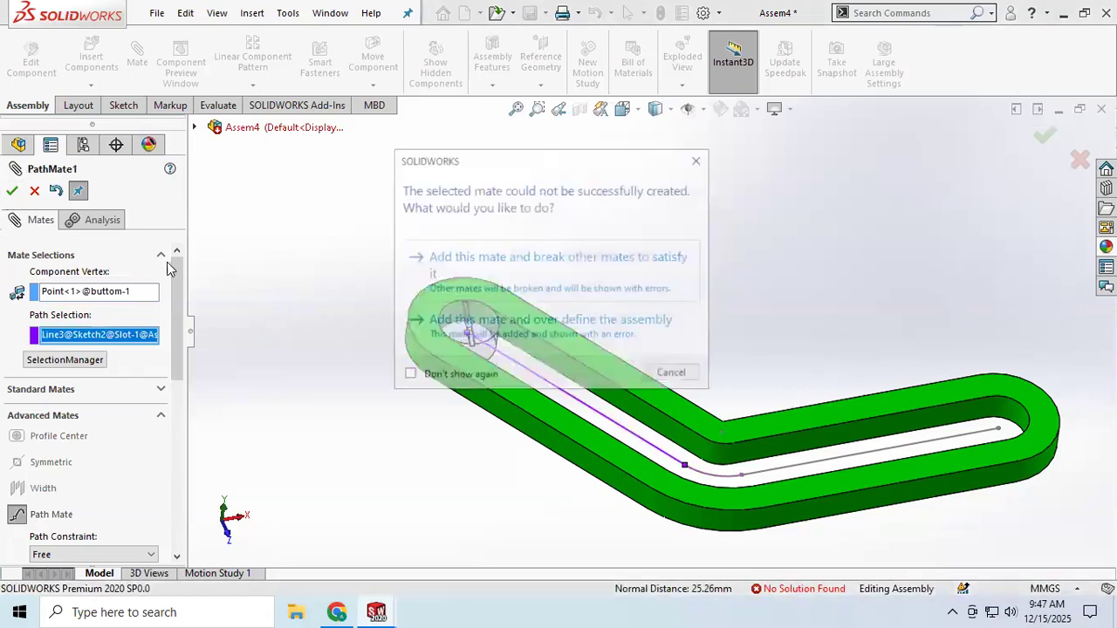
pyautogui.click(475, 272)
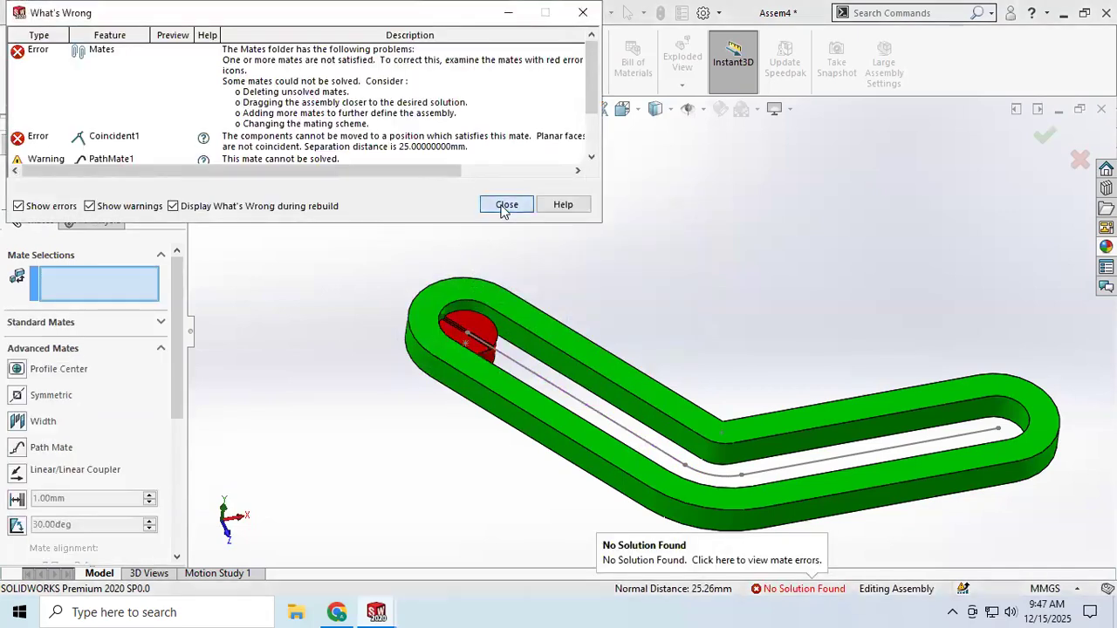
pyautogui.click(503, 206)
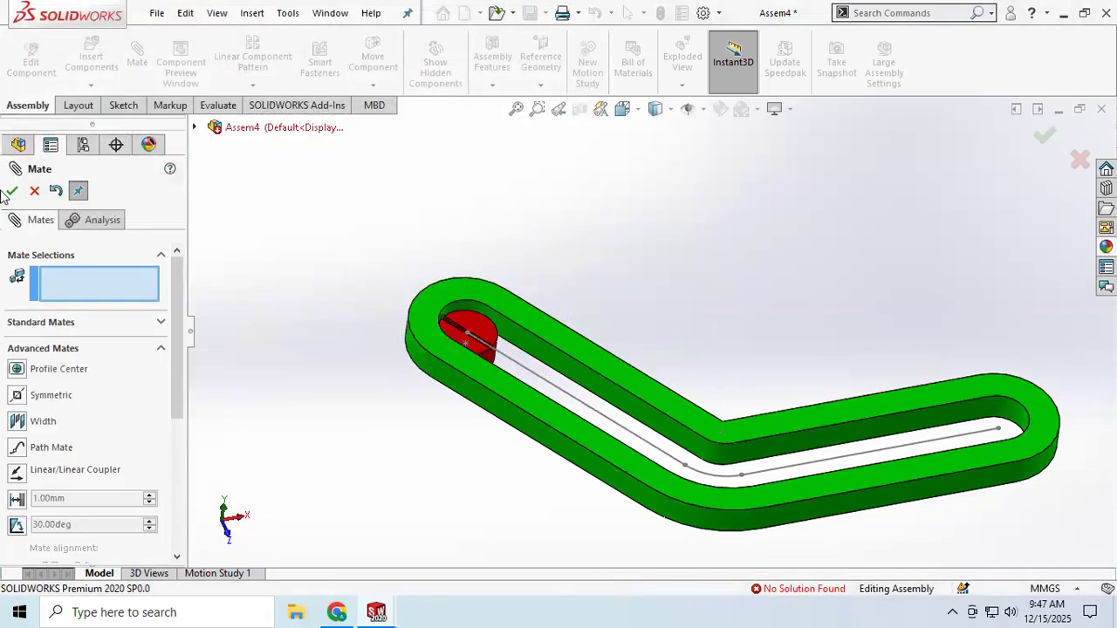
# Leave the Mate command and delete the failed PathMate1 from the assembly's mates.
pyautogui.click(34, 190)
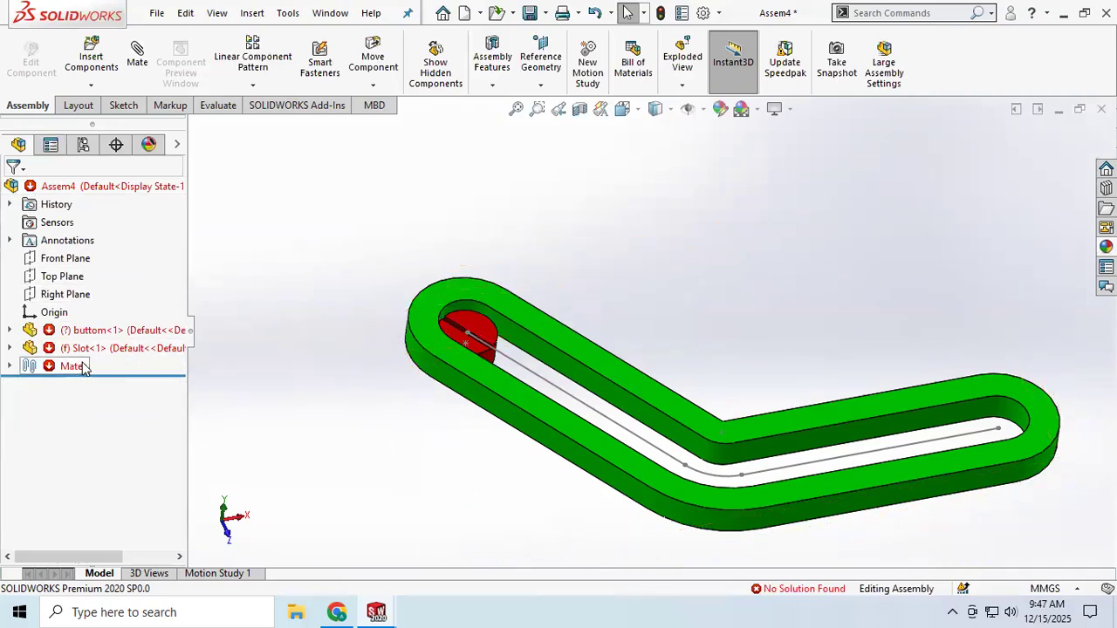
pyautogui.click(9, 367)
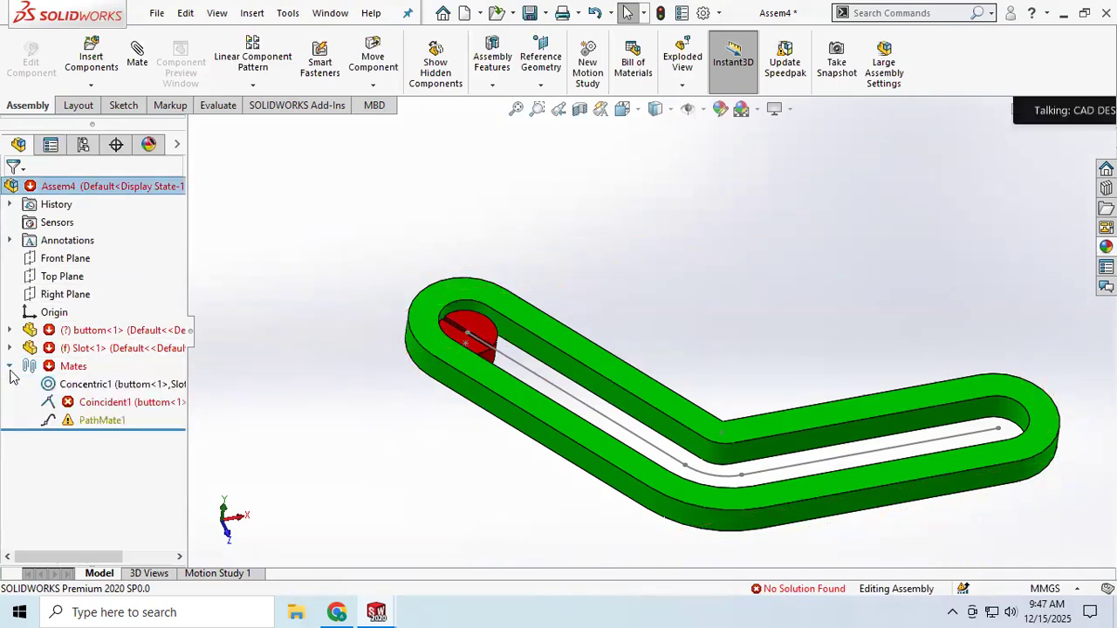
pyautogui.click(101, 403)
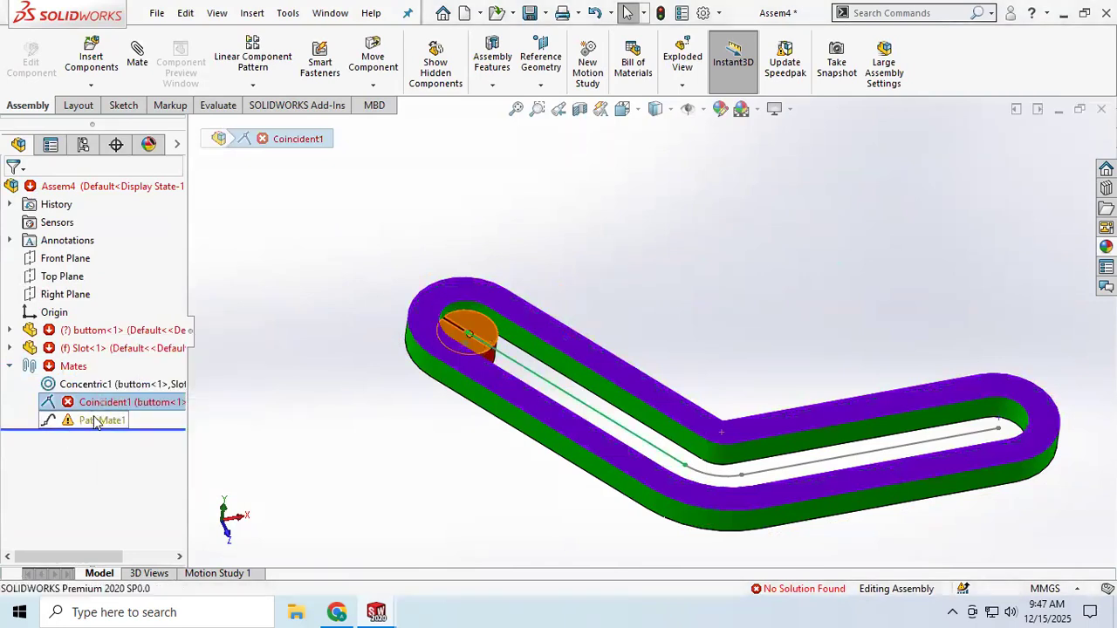
pyautogui.click(98, 421)
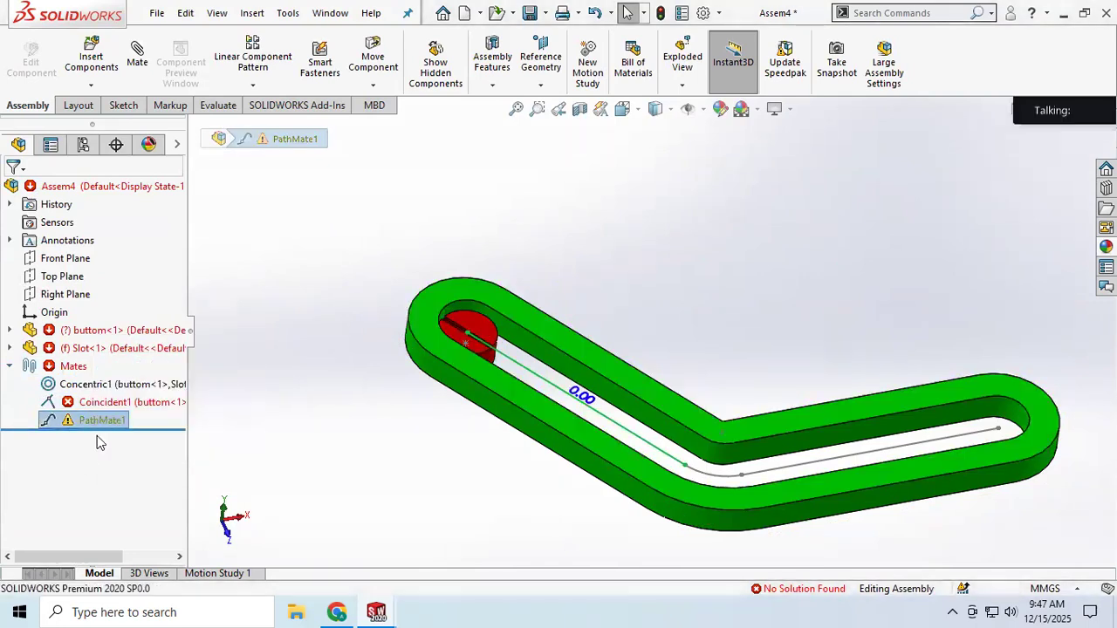
pyautogui.press('Delete')
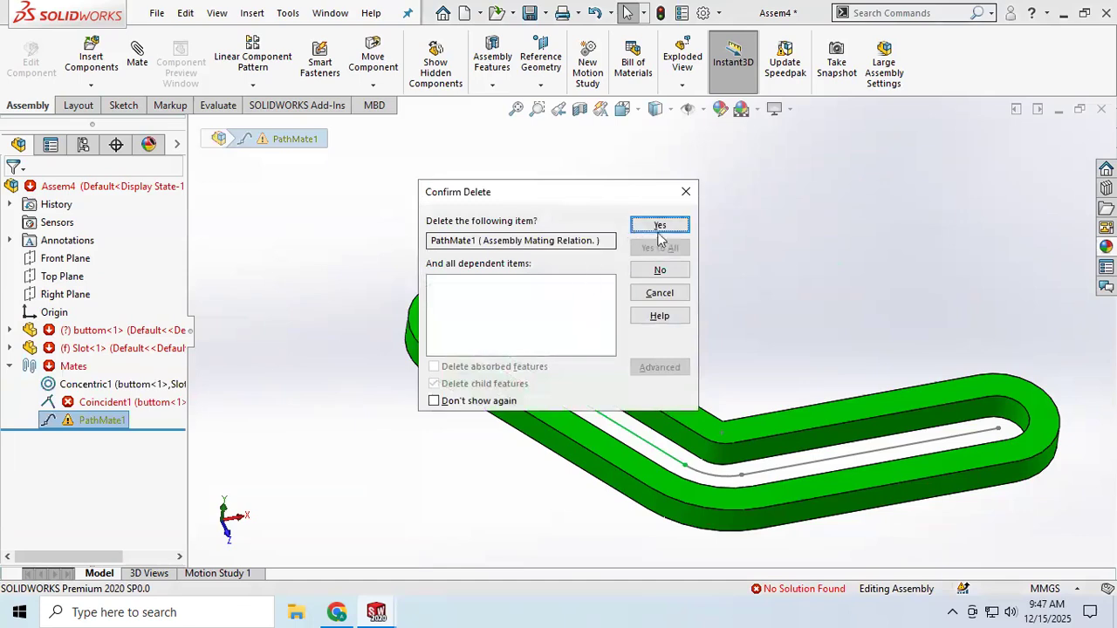
pyautogui.press('Return')
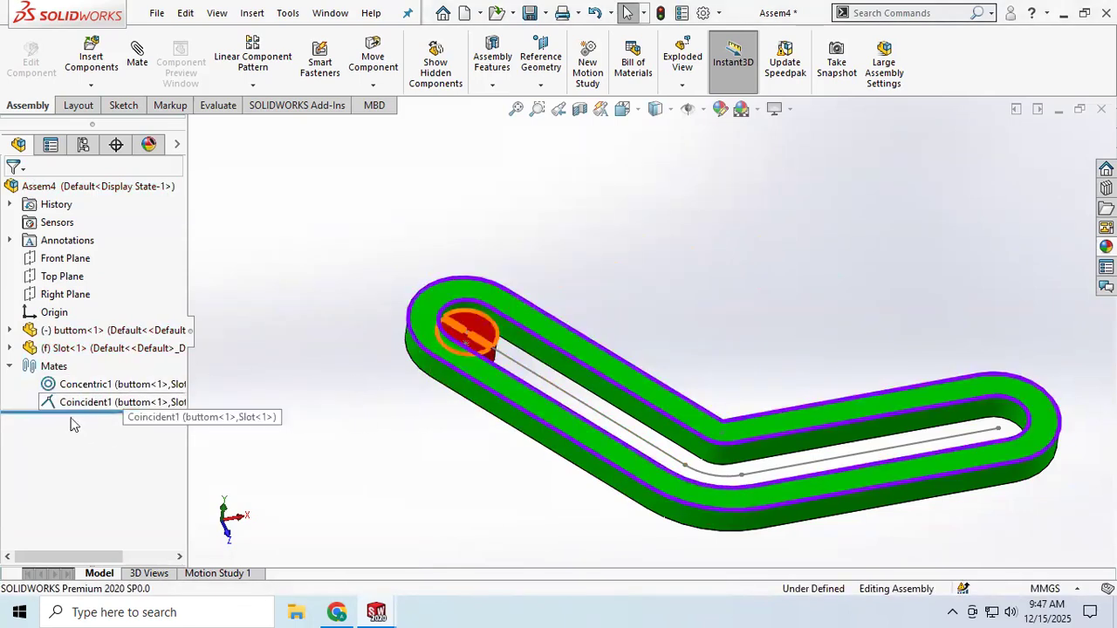
pyautogui.scroll(-3, 531, 369)
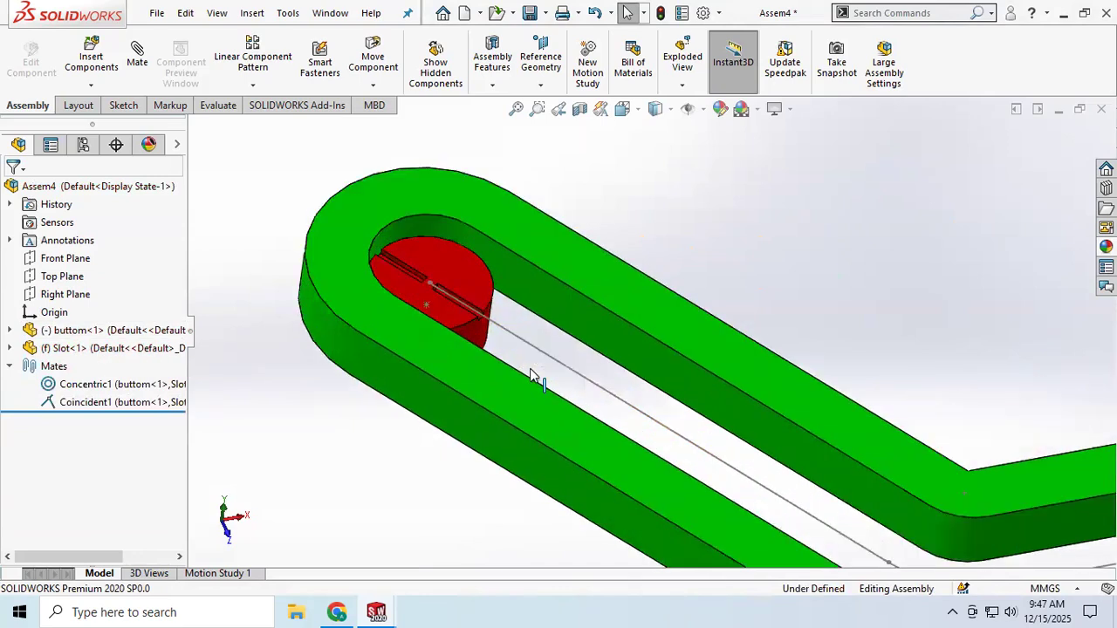
pyautogui.scroll(6, 531, 369)
pyautogui.scroll(-3, 845, 339)
pyautogui.scroll(3, 851, 354)
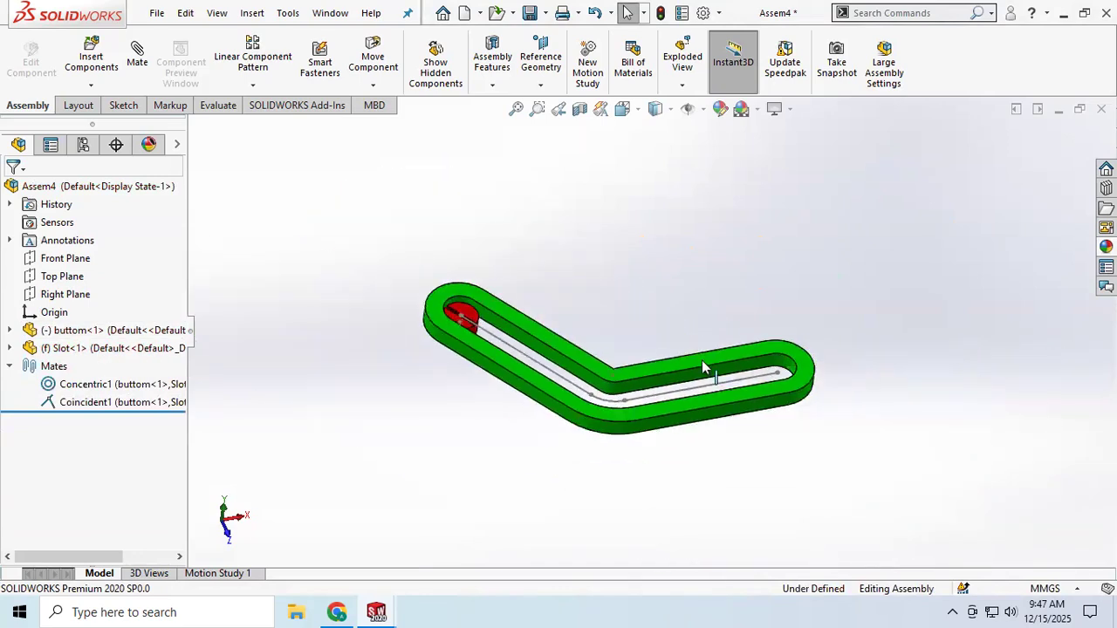
pyautogui.scroll(2, 702, 362)
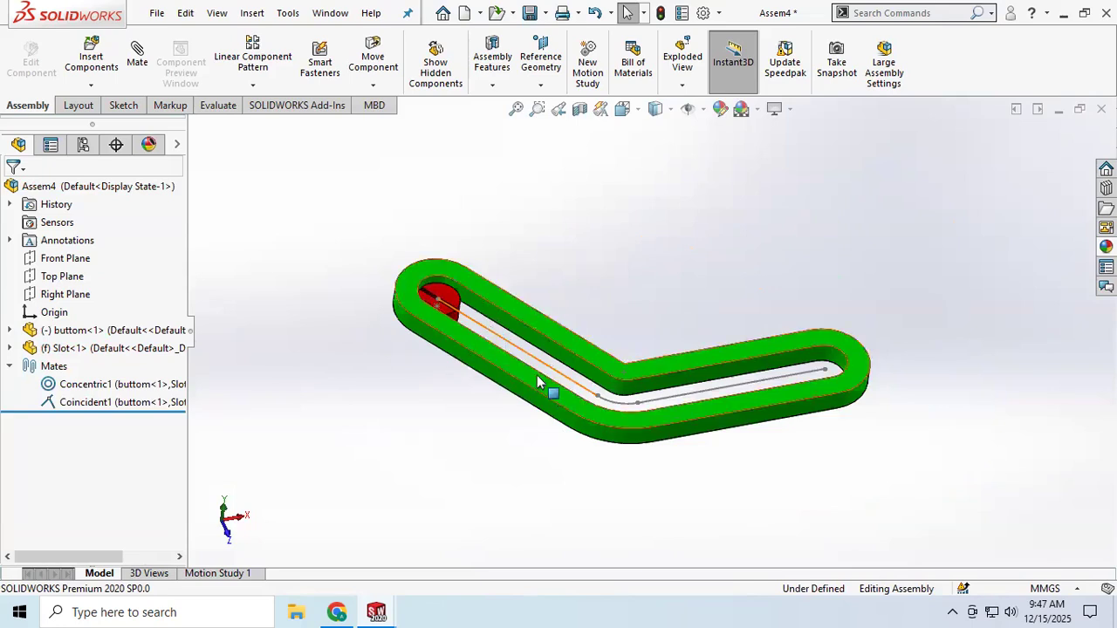
pyautogui.scroll(-4, 537, 376)
pyautogui.click(542, 332)
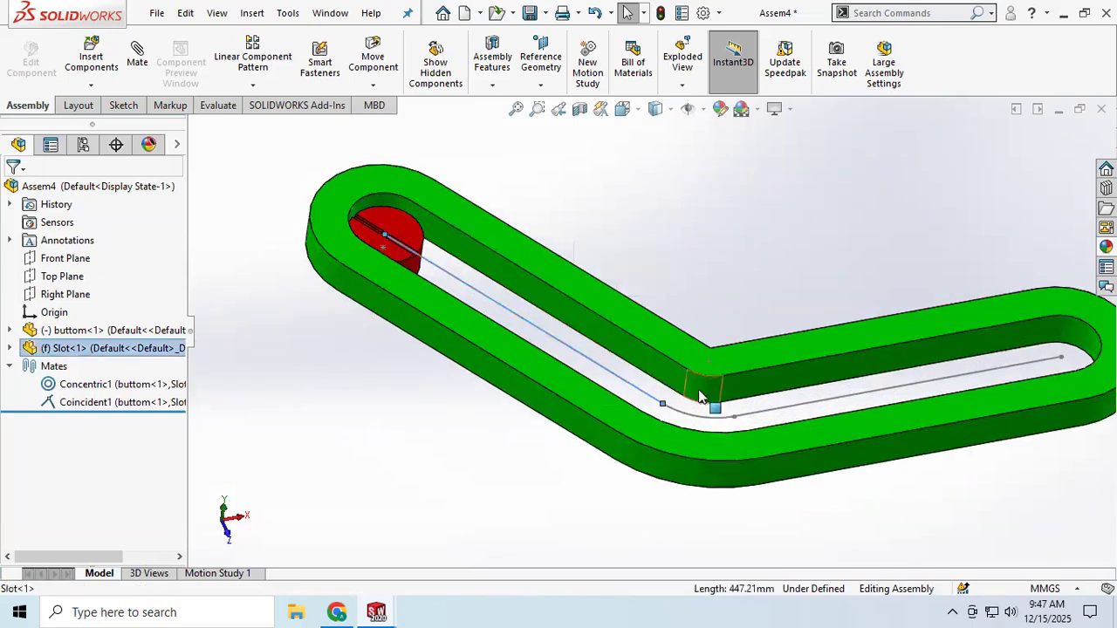
pyautogui.keyDown('ctrl'); pyautogui.click(700, 420); pyautogui.keyUp('ctrl')
pyautogui.keyDown('ctrl'); pyautogui.click(797, 419); pyautogui.keyUp('ctrl')
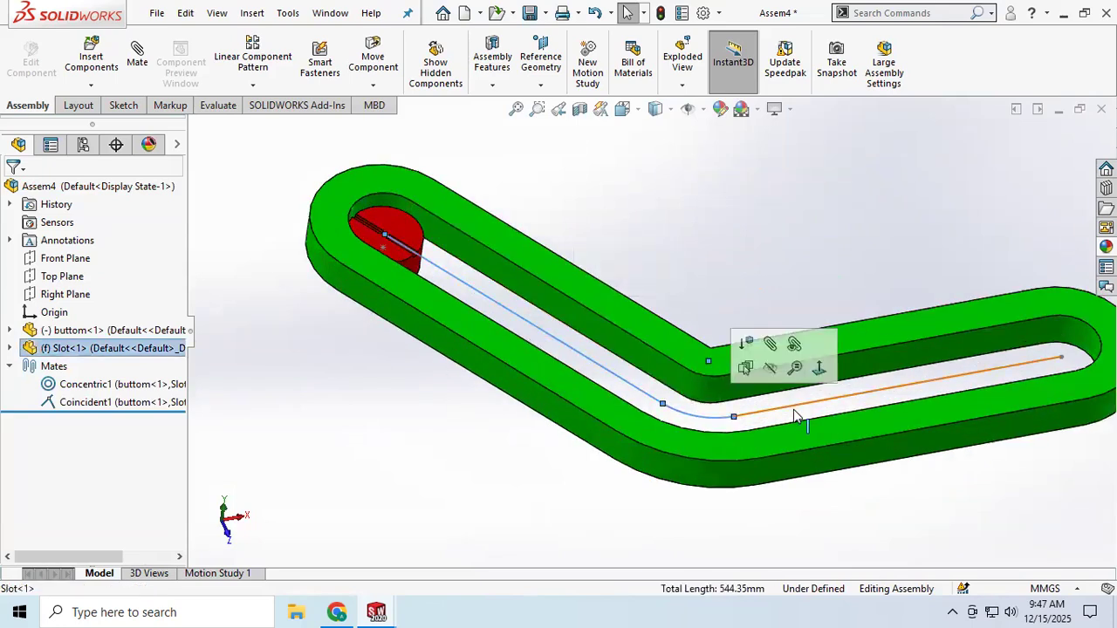
pyautogui.scroll(3, 574, 370)
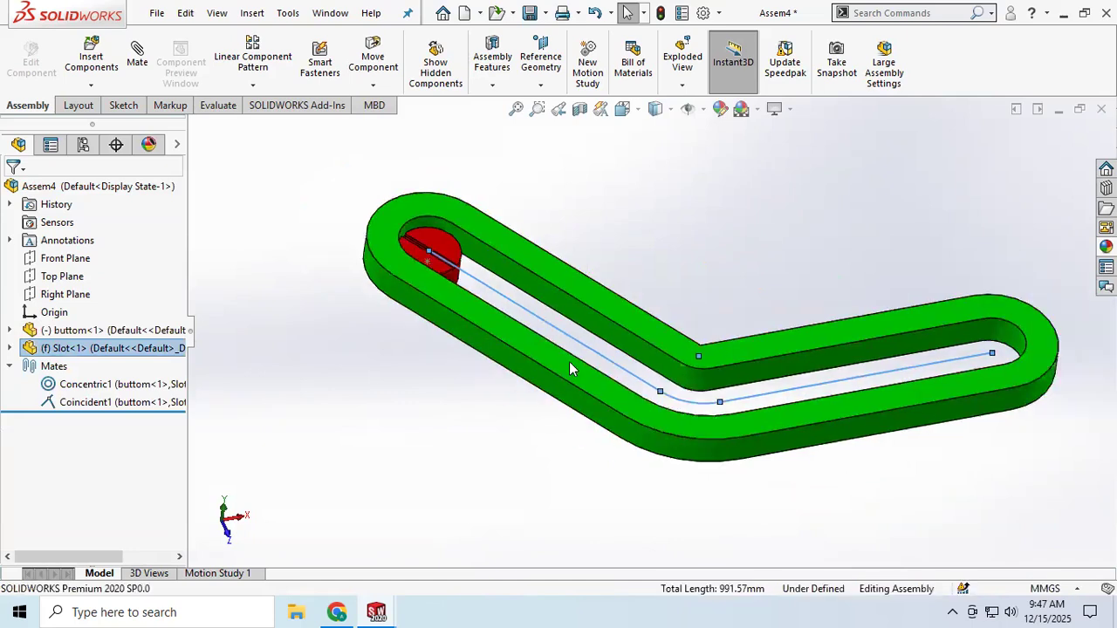
pyautogui.moveTo(862, 303); pyautogui.dragTo(815, 317, button='middle')
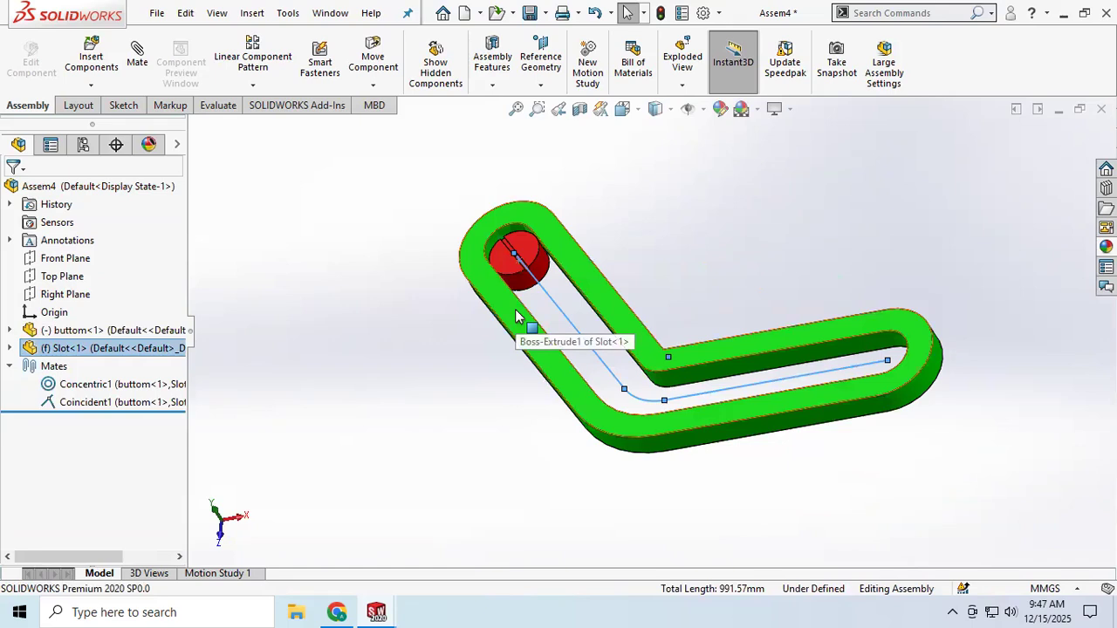
pyautogui.scroll(-2, 558, 312)
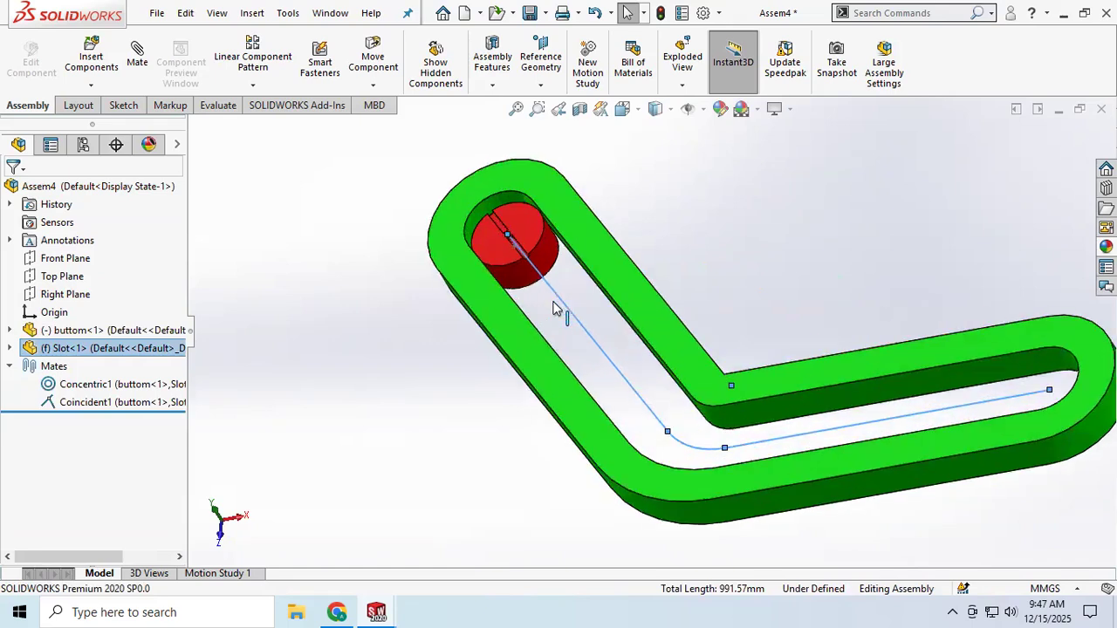
pyautogui.scroll(2, 498, 312)
pyautogui.click(137, 56)
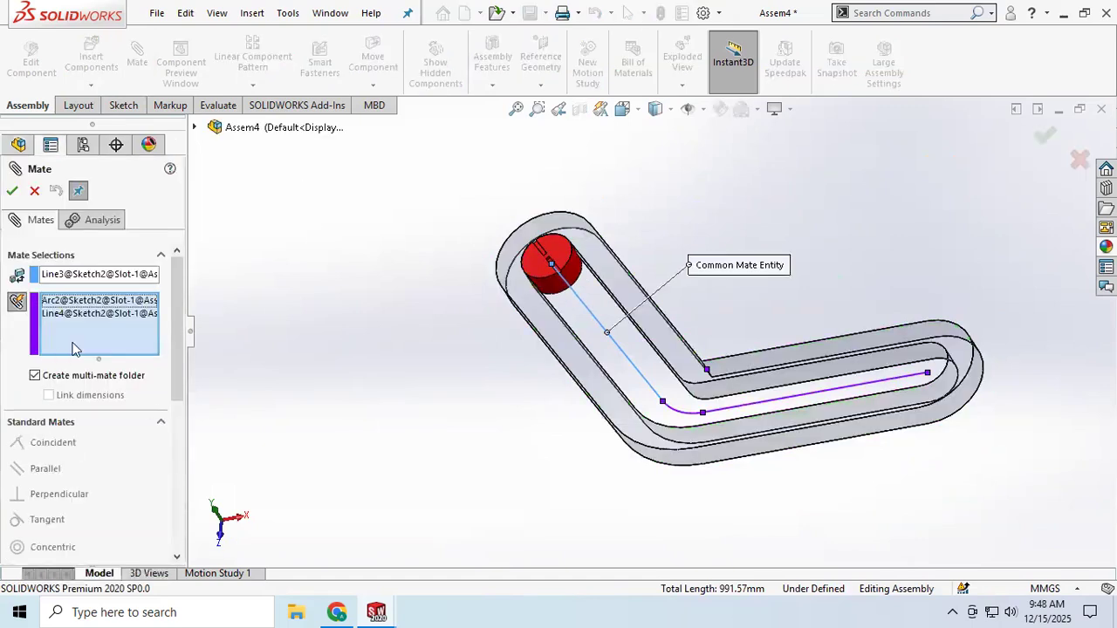
pyautogui.click(12, 191)
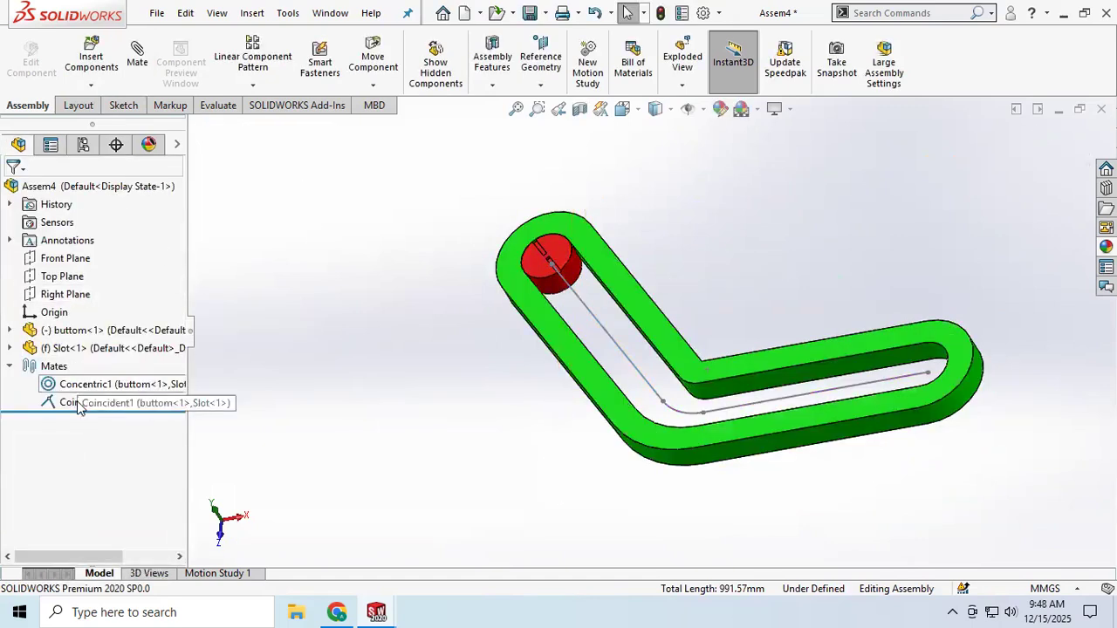
# Set up a new advanced Path Mate with the centre vertex on the button's top face as the component vertex.
pyautogui.click(137, 57)
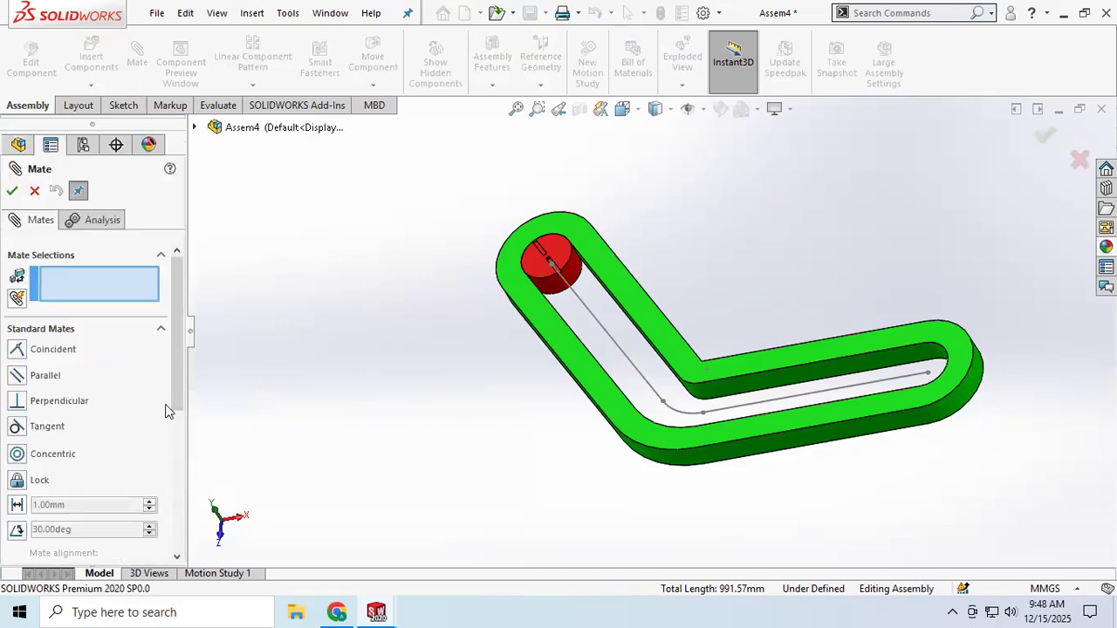
pyautogui.scroll(-5, 36, 423)
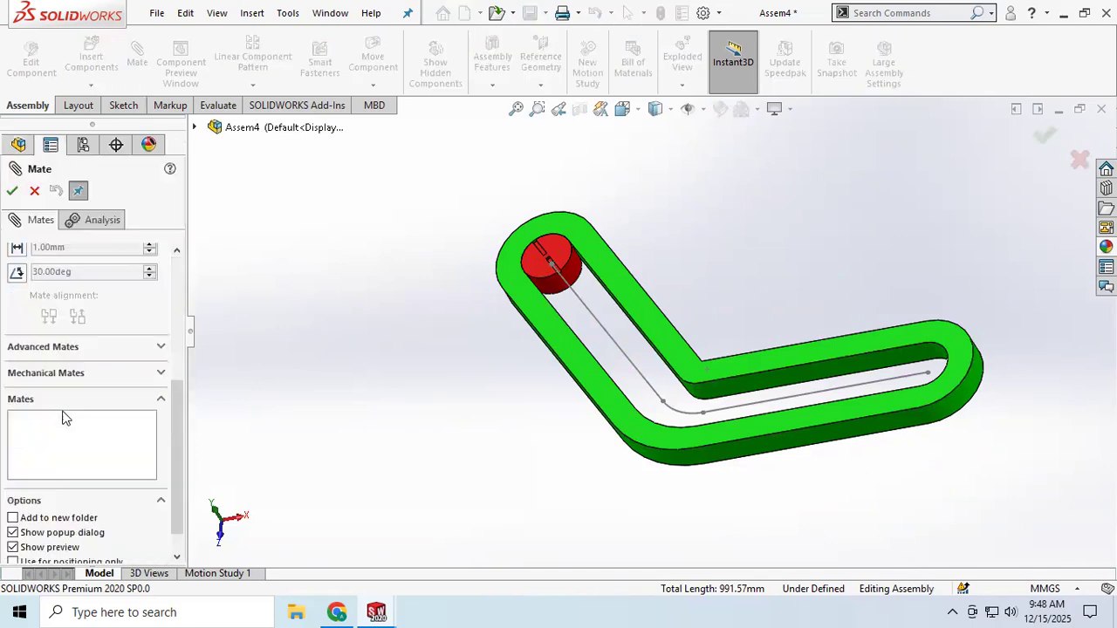
pyautogui.click(162, 346)
pyautogui.scroll(3, 58, 321)
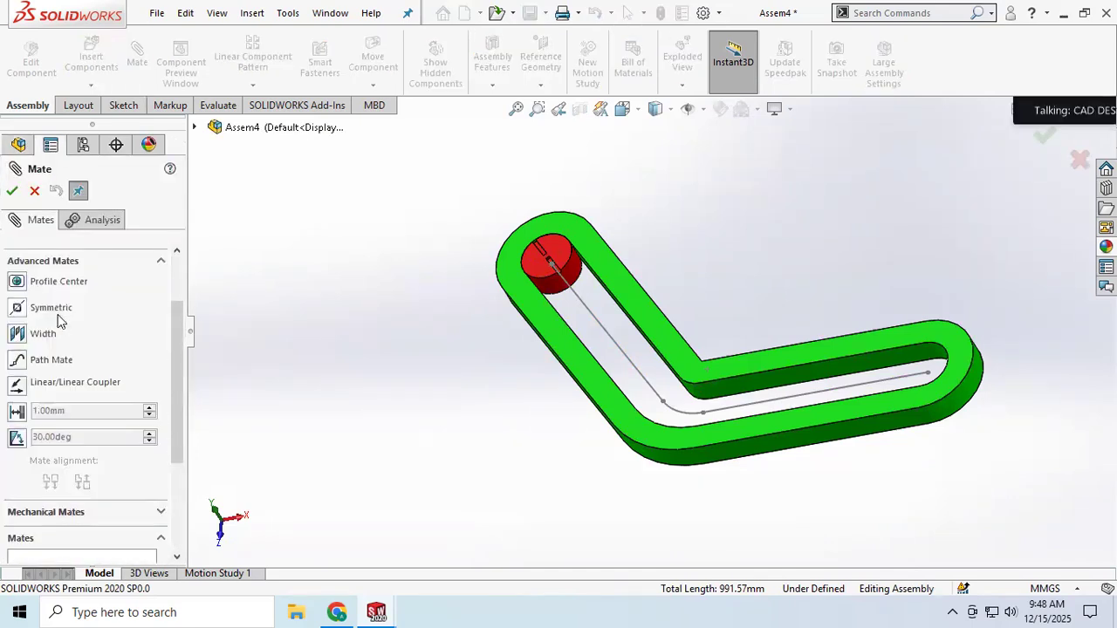
pyautogui.click(43, 361)
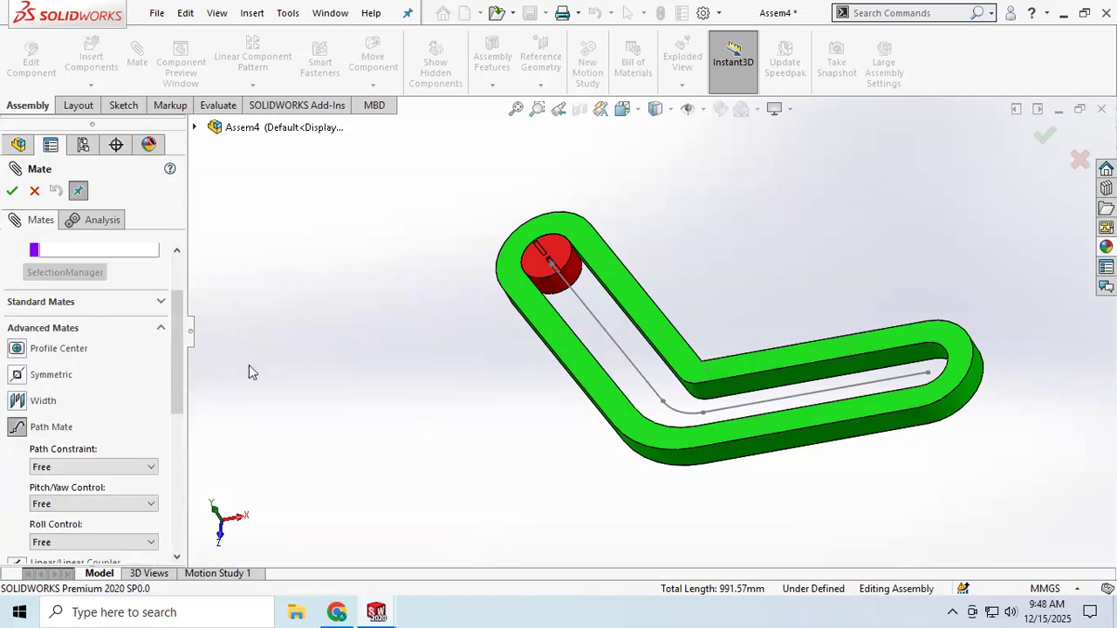
pyautogui.scroll(2, 87, 323)
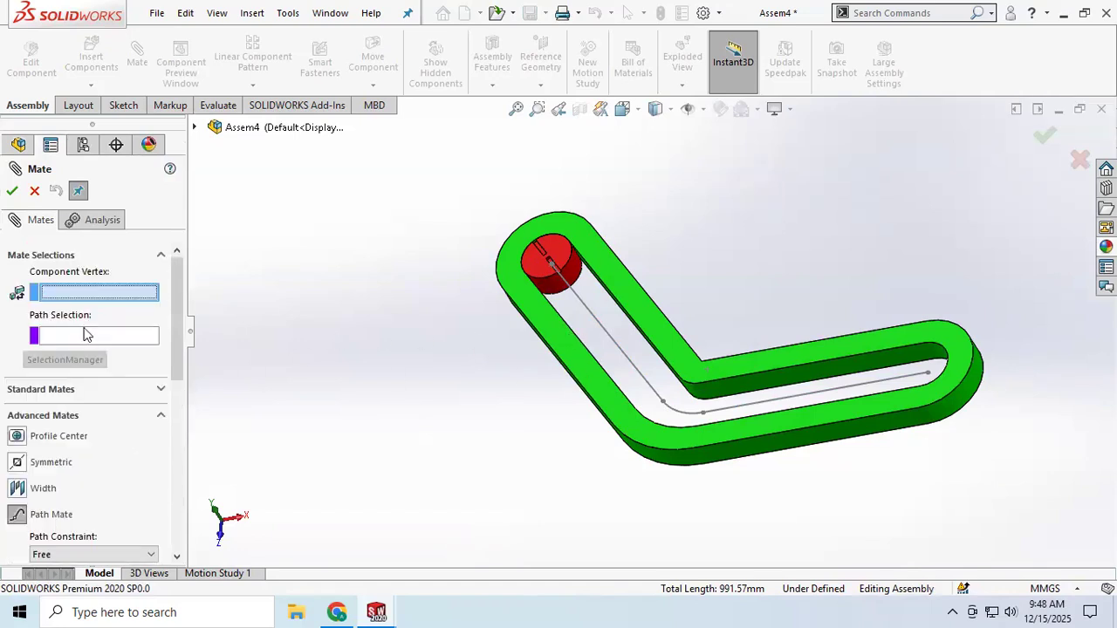
pyautogui.click(545, 262)
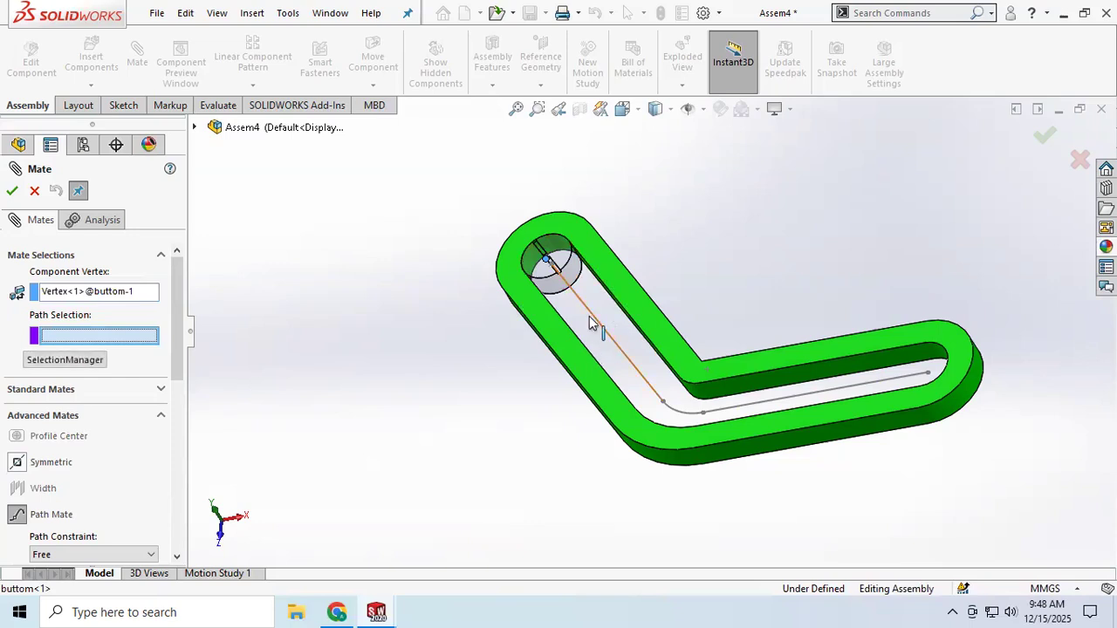
# Try the straight centreline segment nearest the button as the path, adding the Path Mate with the option to over define the assembly.
pyautogui.click(602, 323)
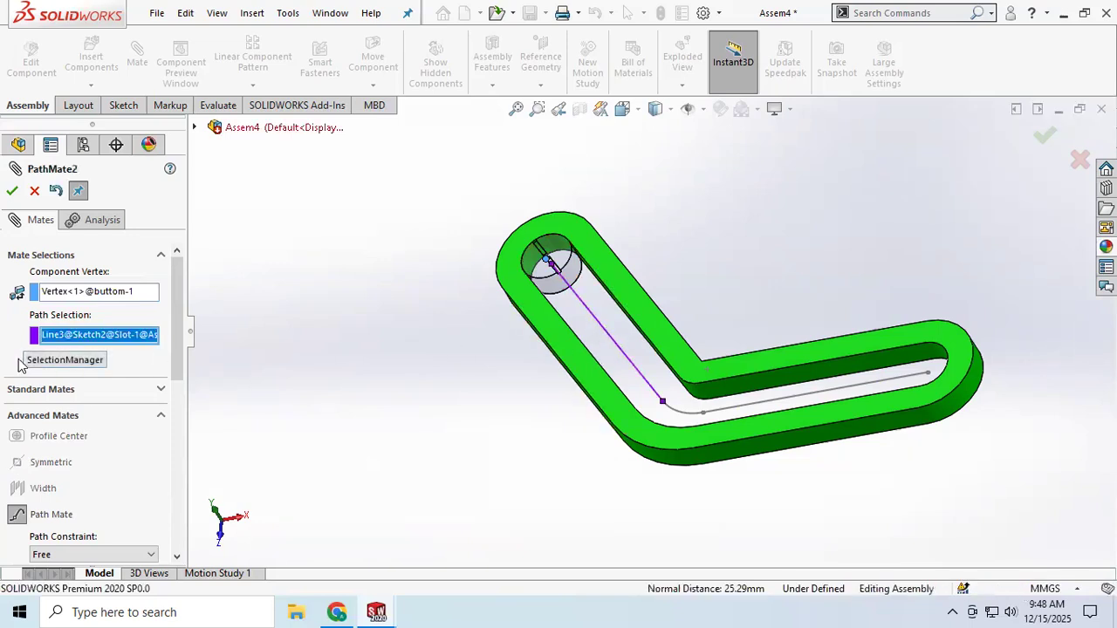
pyautogui.click(11, 191)
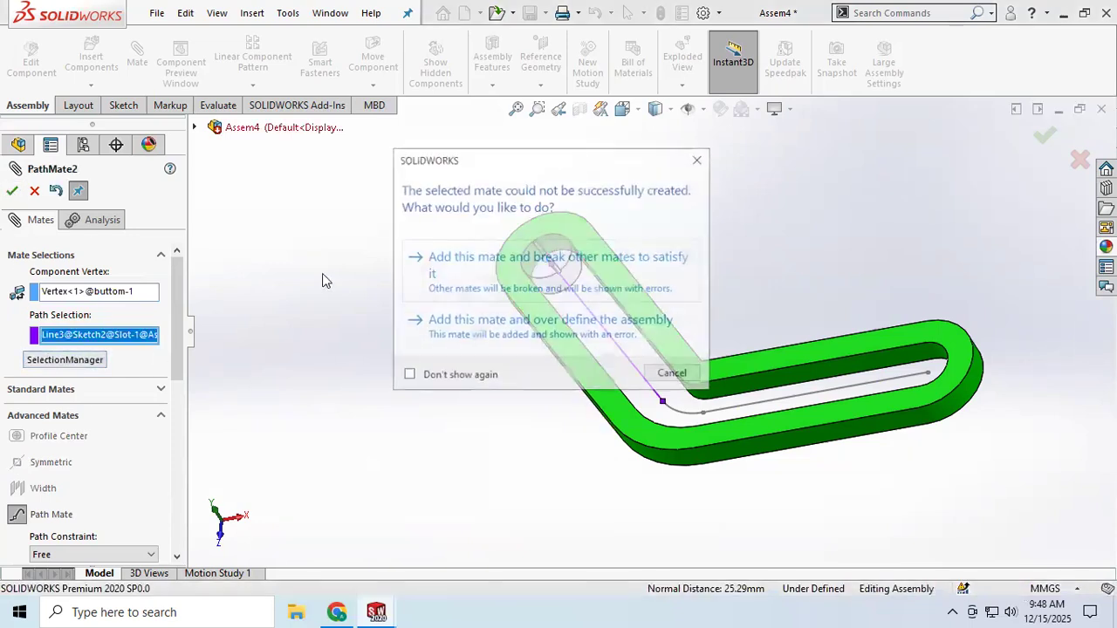
pyautogui.click(534, 336)
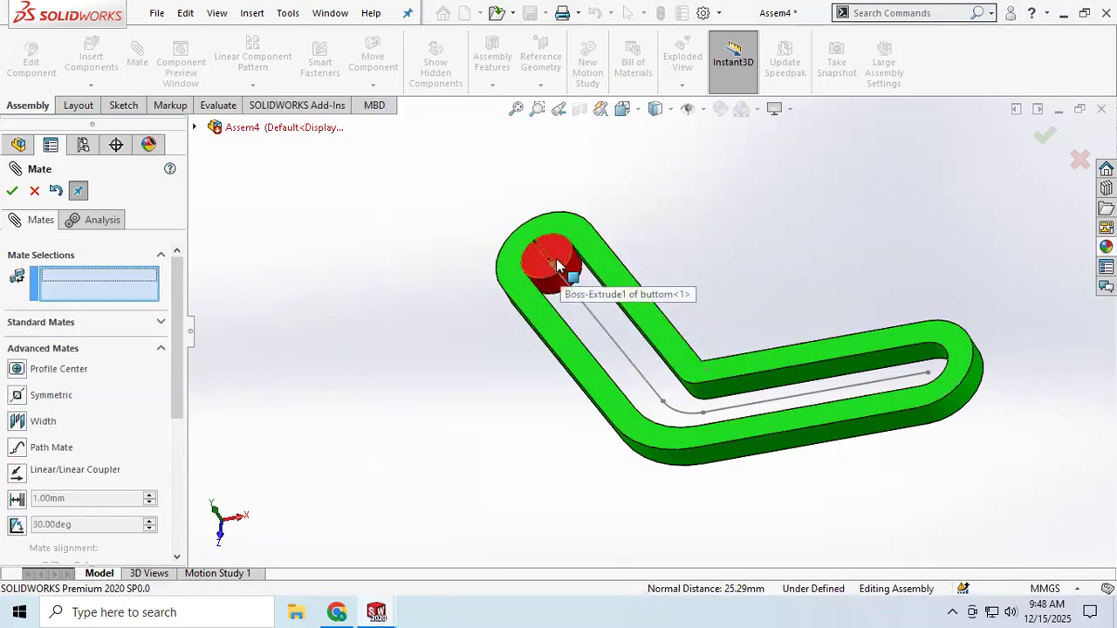
pyautogui.click(34, 191)
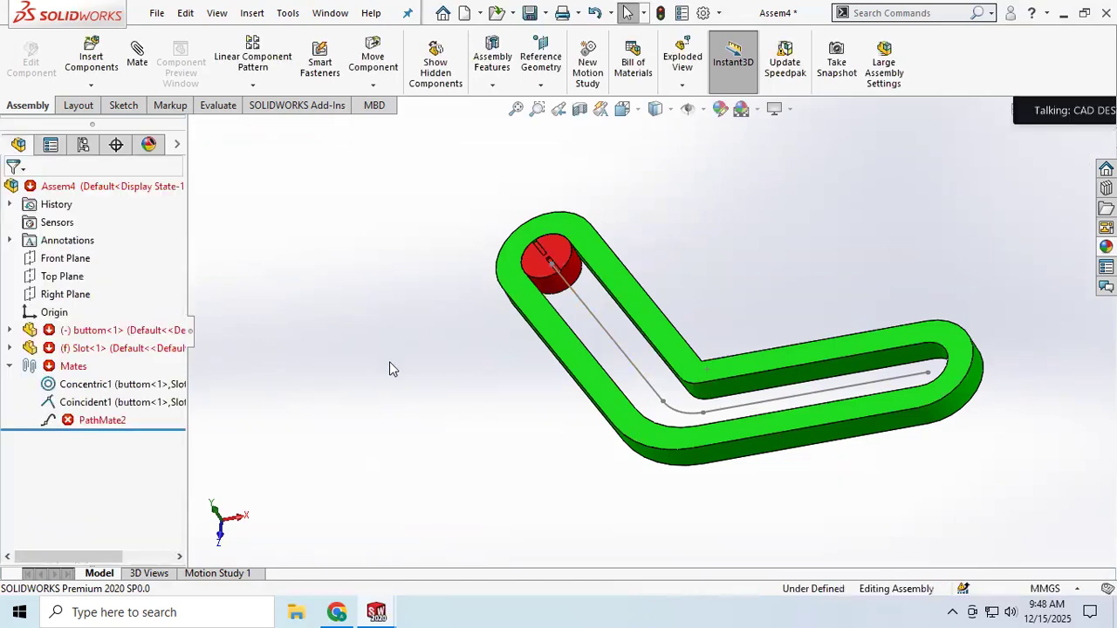
# Delete the failed PathMate2 from the assembly's mates.
pyautogui.click(98, 420)
pyautogui.press('Delete')
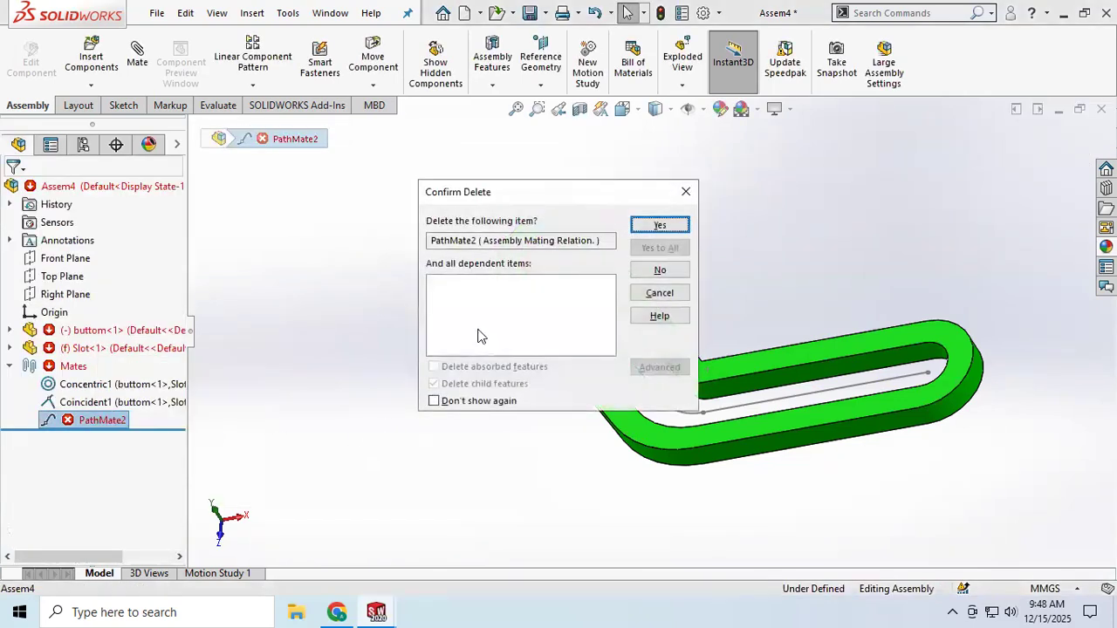
pyautogui.click(640, 229)
# Delete the Coincident mate between the top faces of the button and the slot.
pyautogui.moveTo(739, 360); pyautogui.dragTo(770, 341, button='middle')
pyautogui.scroll(-3, 662, 367)
pyautogui.scroll(3, 661, 358)
pyautogui.scroll(-3, 663, 351)
pyautogui.moveTo(663, 352); pyautogui.dragTo(666, 392, button='middle')
pyautogui.scroll(2, 653, 356)
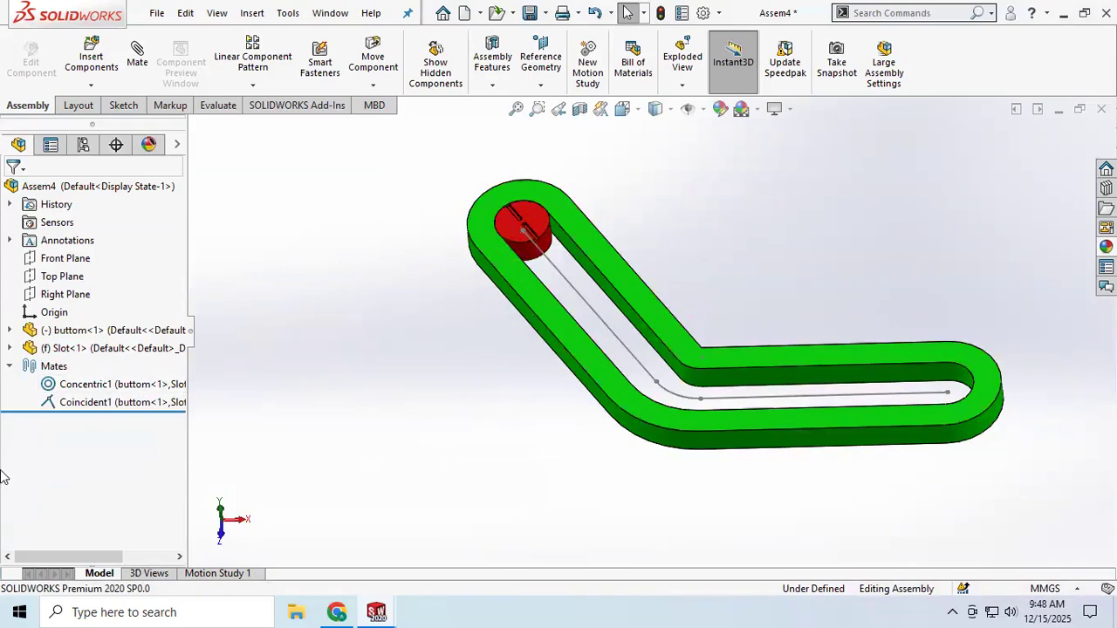
pyautogui.click(87, 402)
pyautogui.rightClick(119, 403)
pyautogui.click(155, 375)
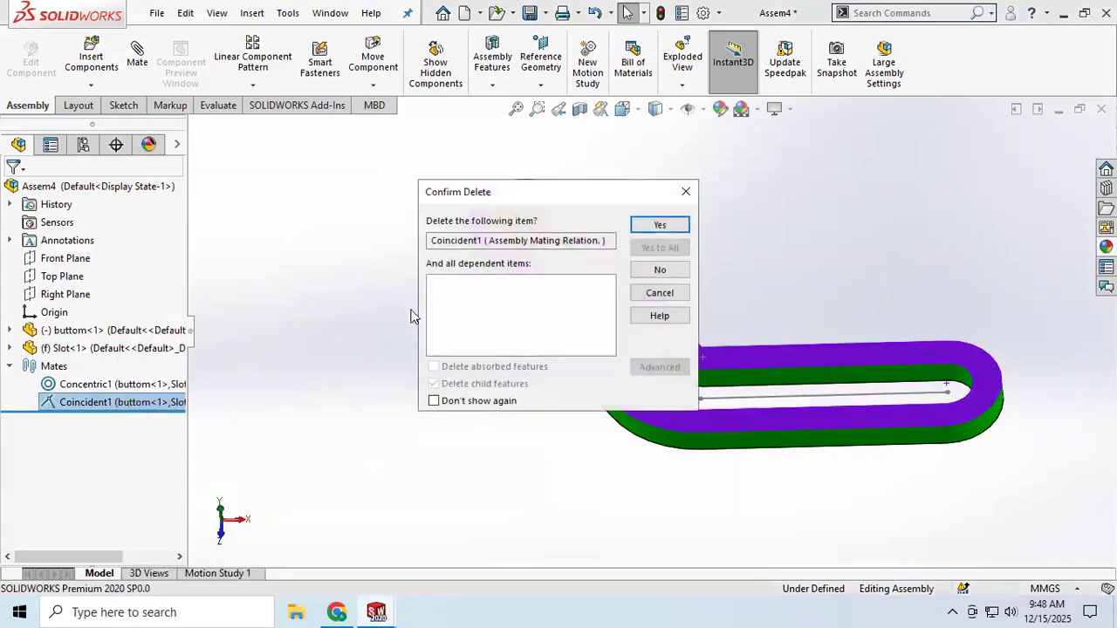
pyautogui.click(654, 225)
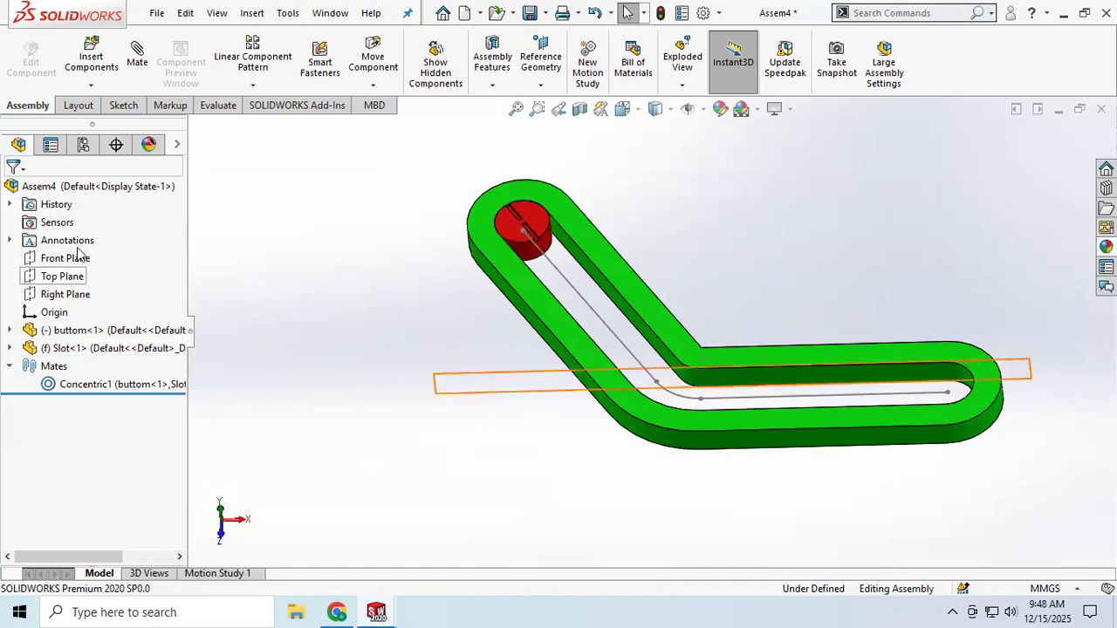
# Delete the Concentric mate between the button and the slot's rounded end.
pyautogui.click(89, 387)
pyautogui.rightClick(89, 387)
pyautogui.click(139, 375)
pyautogui.click(640, 226)
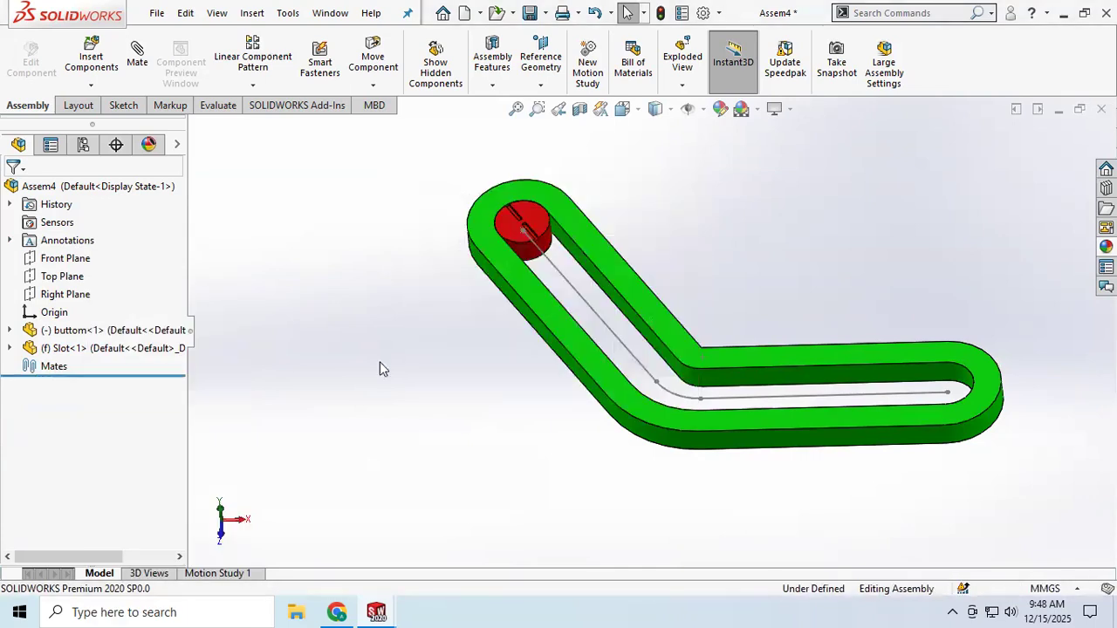
# Add a Path Mate between the button's centre point and the straight centreline segment nearest it, and test moving the button.
pyautogui.click(137, 58)
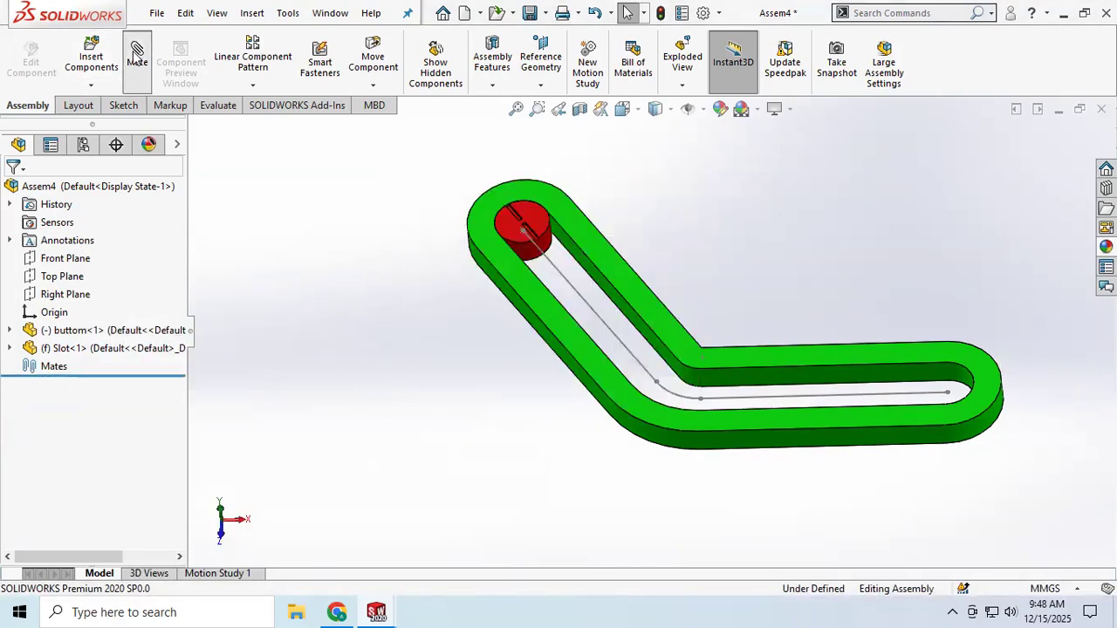
pyautogui.scroll(-3, 148, 390)
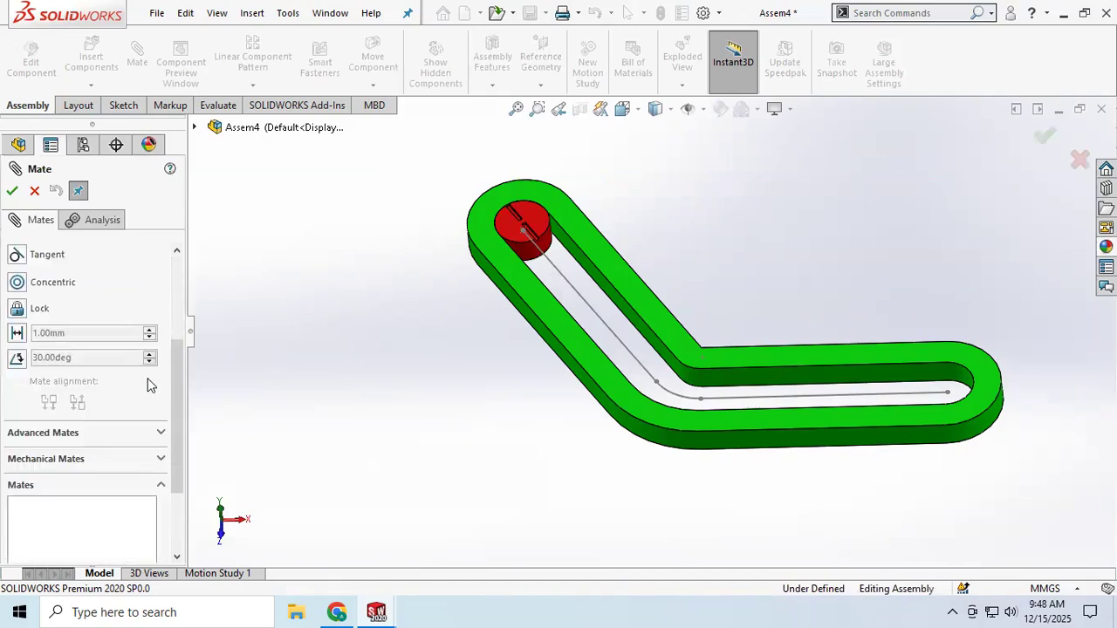
pyautogui.click(159, 432)
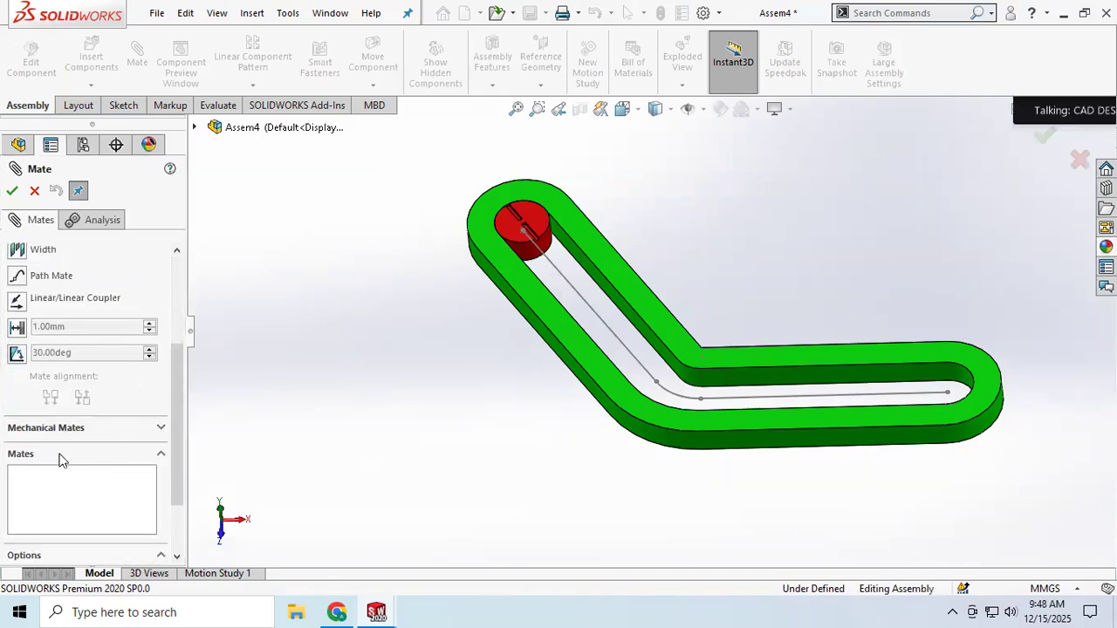
pyautogui.click(41, 280)
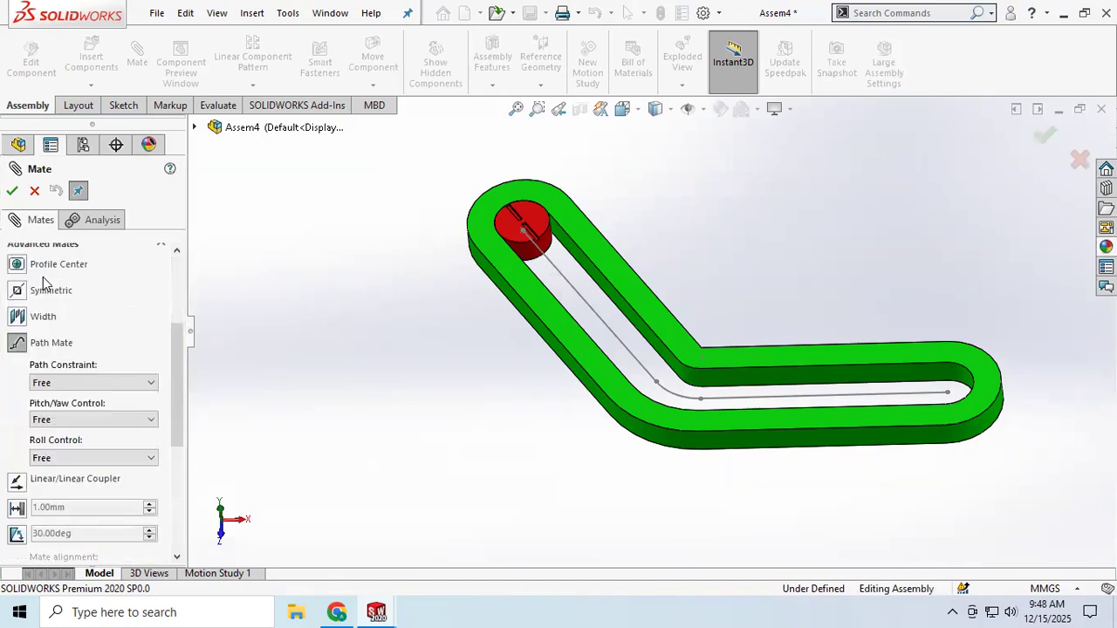
pyautogui.click(518, 222)
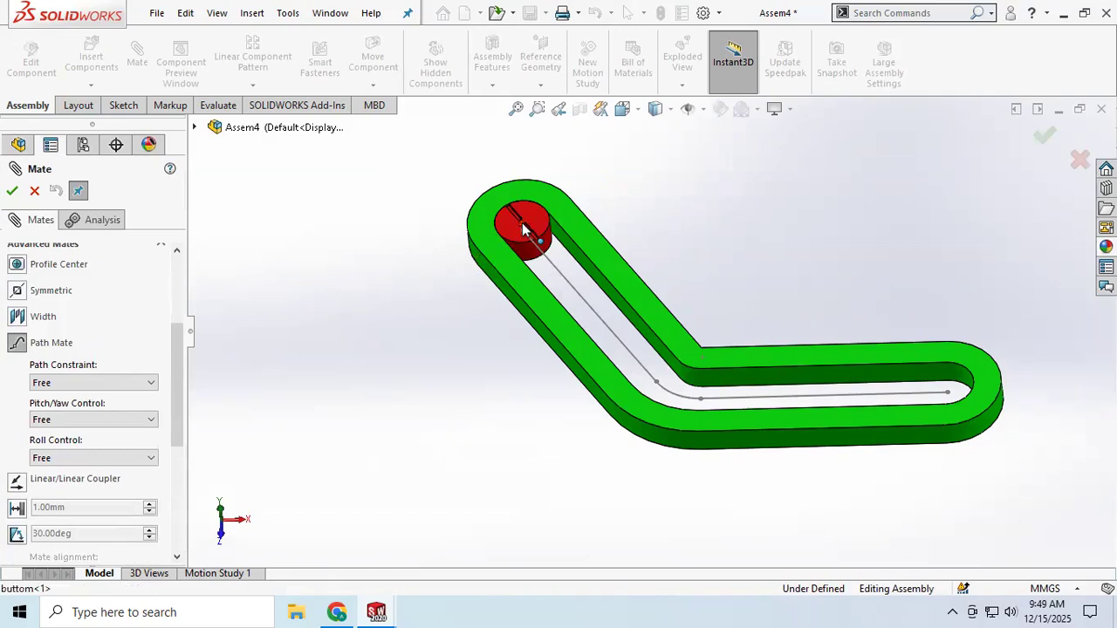
pyautogui.click(576, 288)
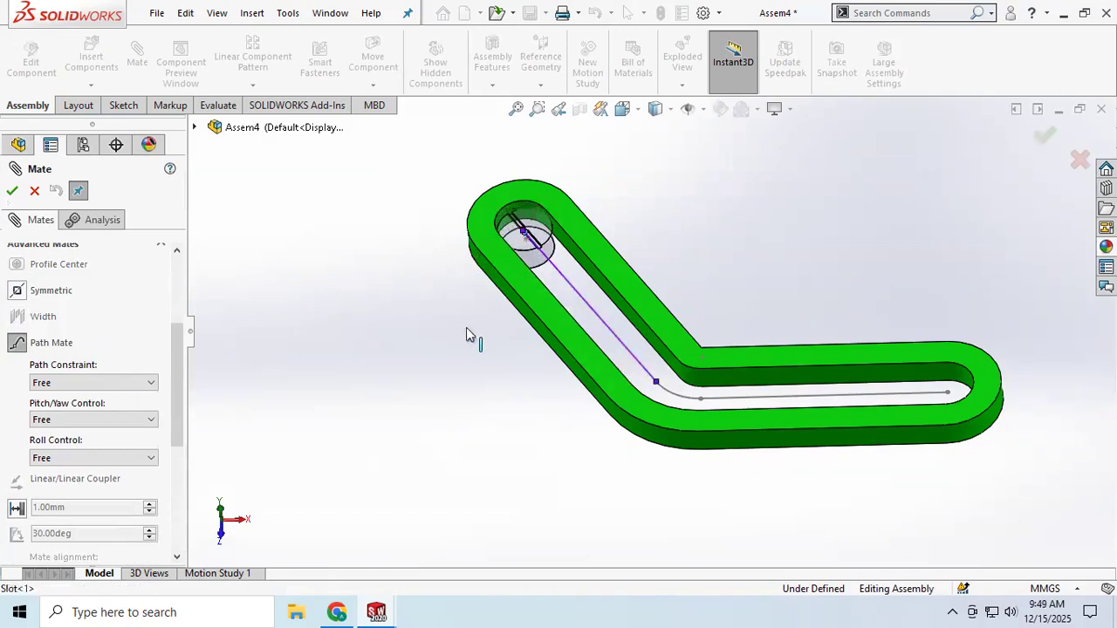
pyautogui.click(12, 191)
pyautogui.moveTo(526, 235)
pyautogui.mouseDown()
pyautogui.moveTo(661, 322)
pyautogui.moveTo(782, 363)
pyautogui.moveTo(620, 318)
pyautogui.moveTo(534, 225)
pyautogui.moveTo(582, 282)
pyautogui.moveTo(536, 250)
pyautogui.mouseUp()
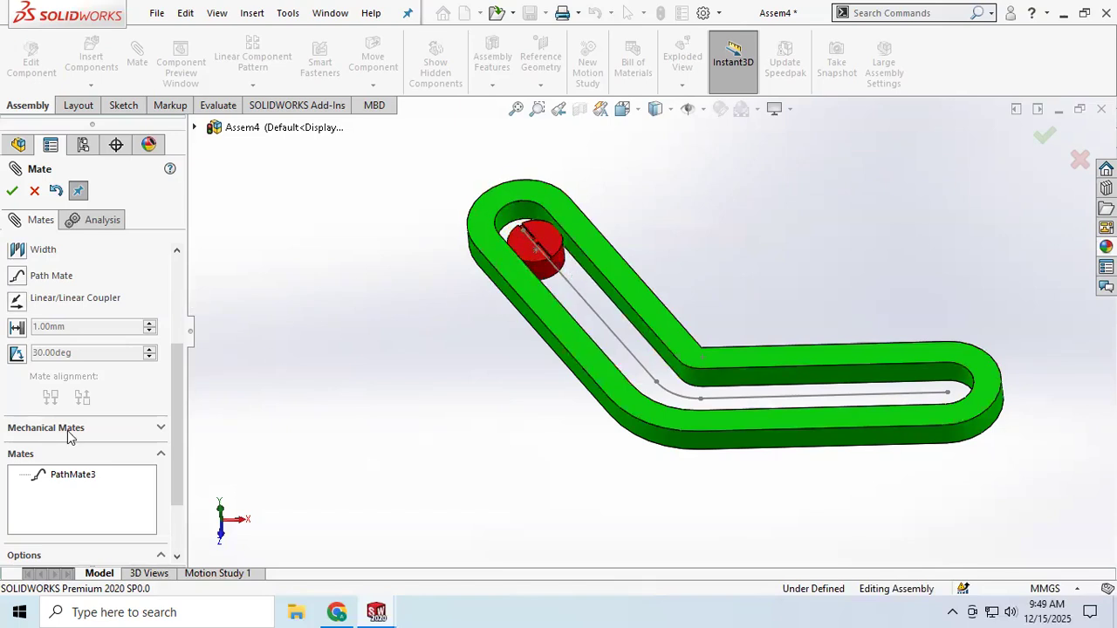
# Edit PathMate3 to constrain the button by Distance Along Path at 20 mm with the dimension flipped.
pyautogui.click(78, 477)
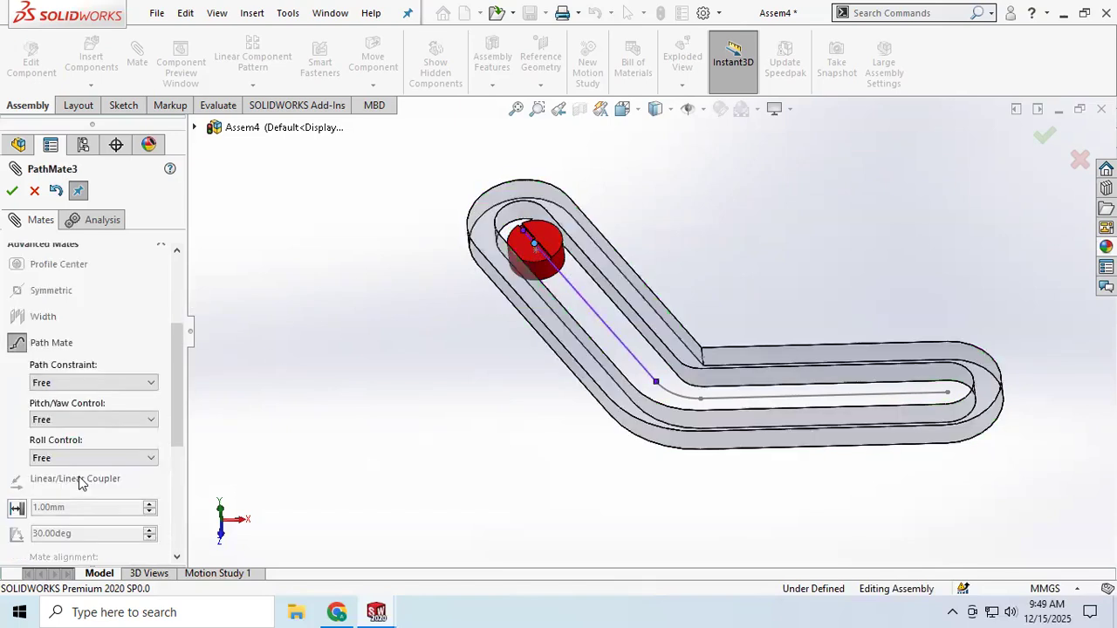
pyautogui.click(125, 387)
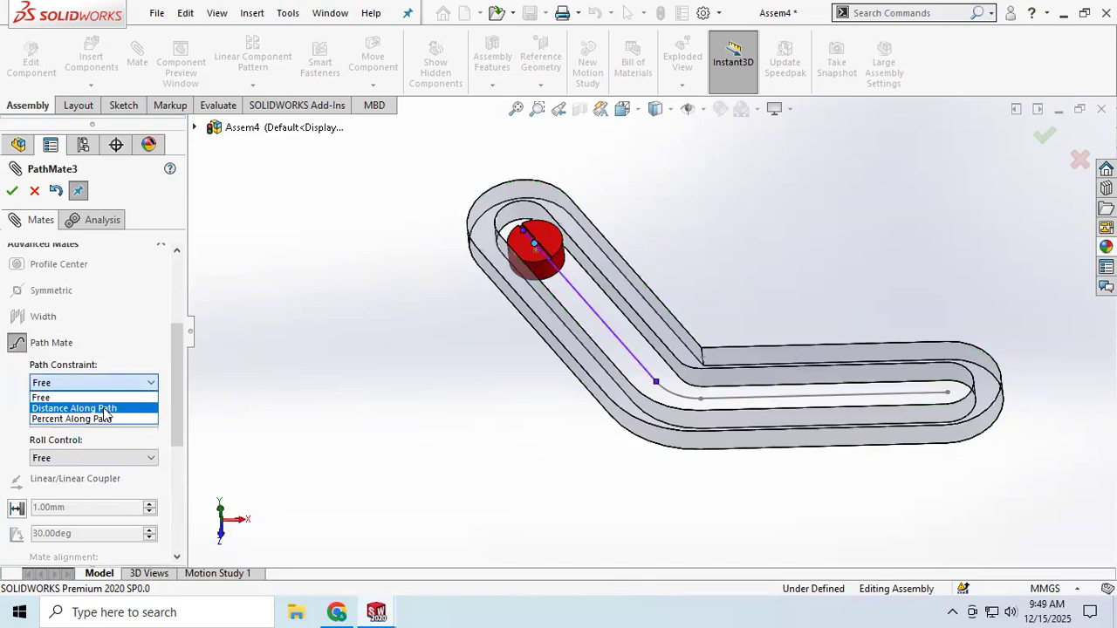
pyautogui.click(74, 409)
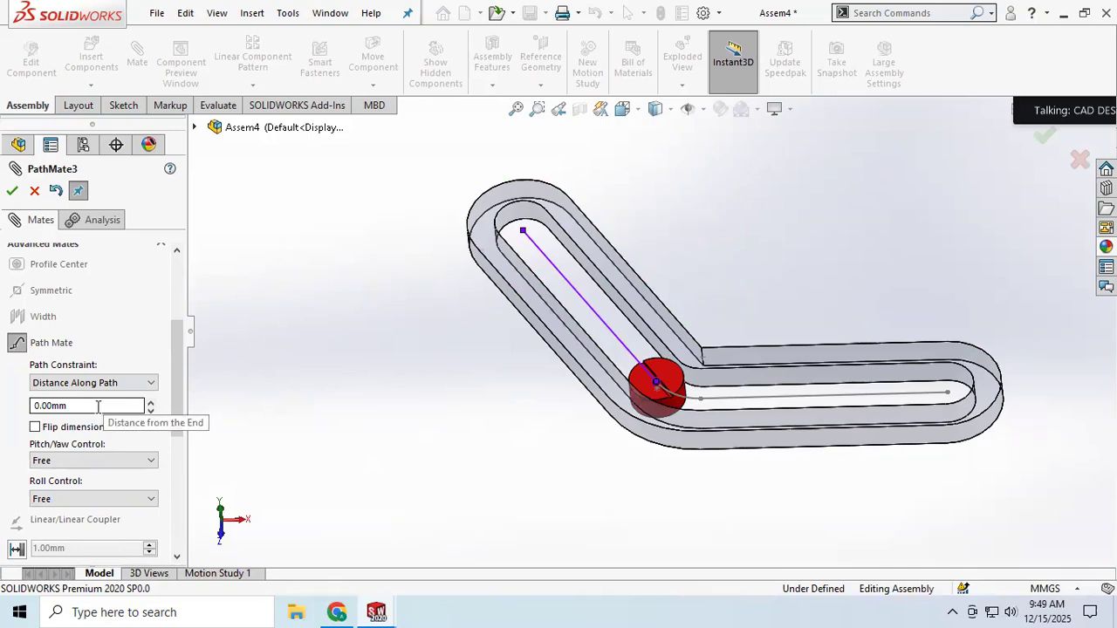
pyautogui.moveTo(96, 408); pyautogui.dragTo(14, 407)
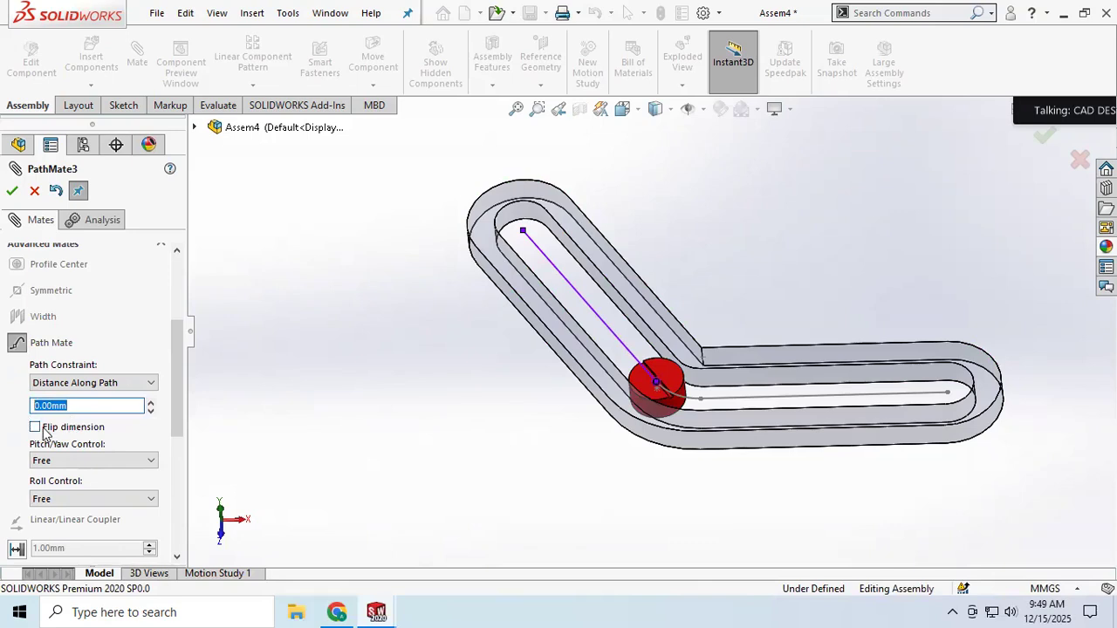
pyautogui.write('20')
pyautogui.press('Return')
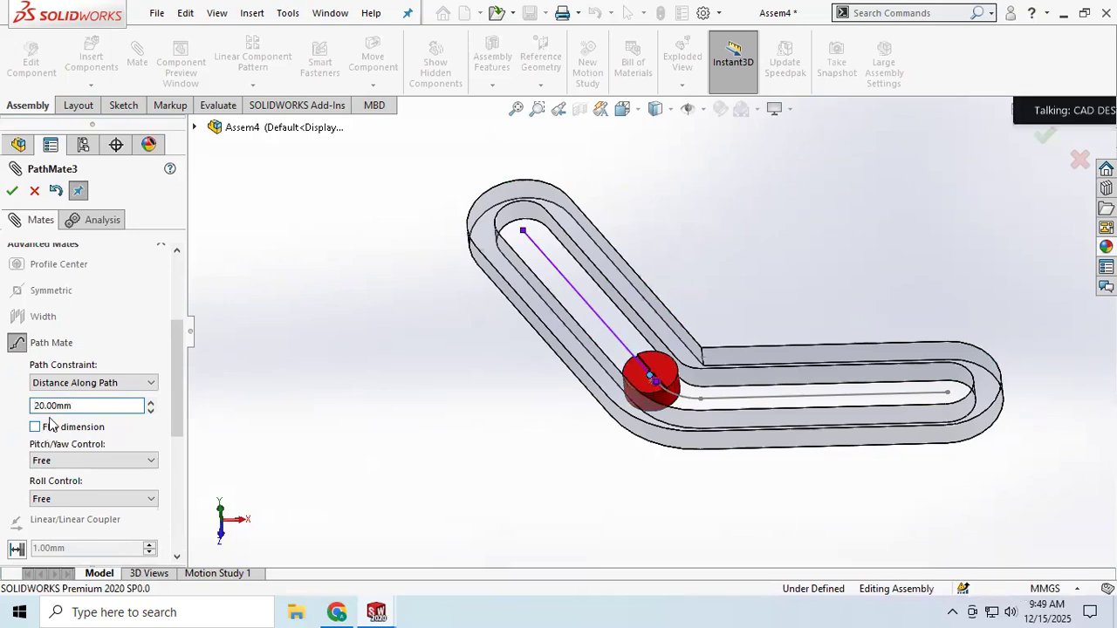
pyautogui.click(35, 427)
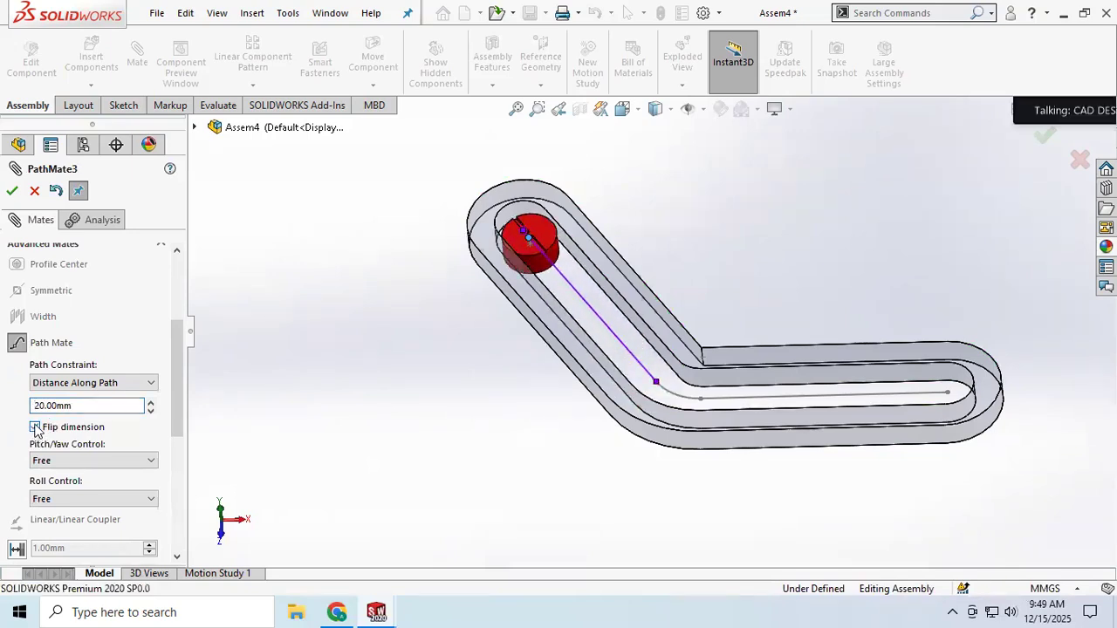
# Try Follow Path pitch/yaw control with the X, Y and Z axes, restore it to Free, and apply the mate to test the button's movement.
pyautogui.click(100, 460)
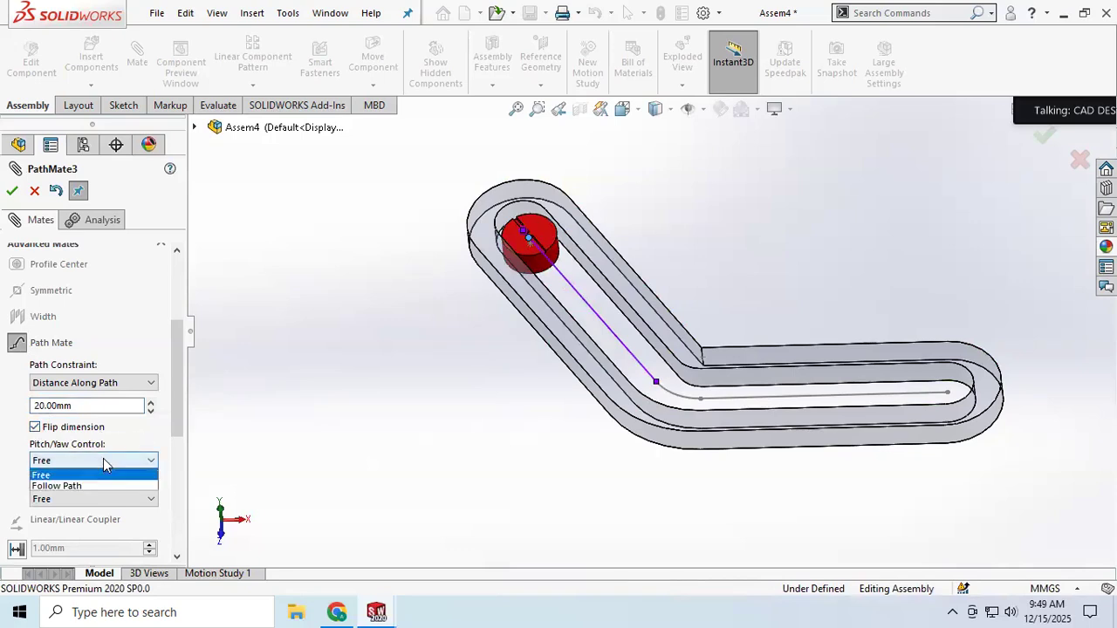
pyautogui.click(71, 486)
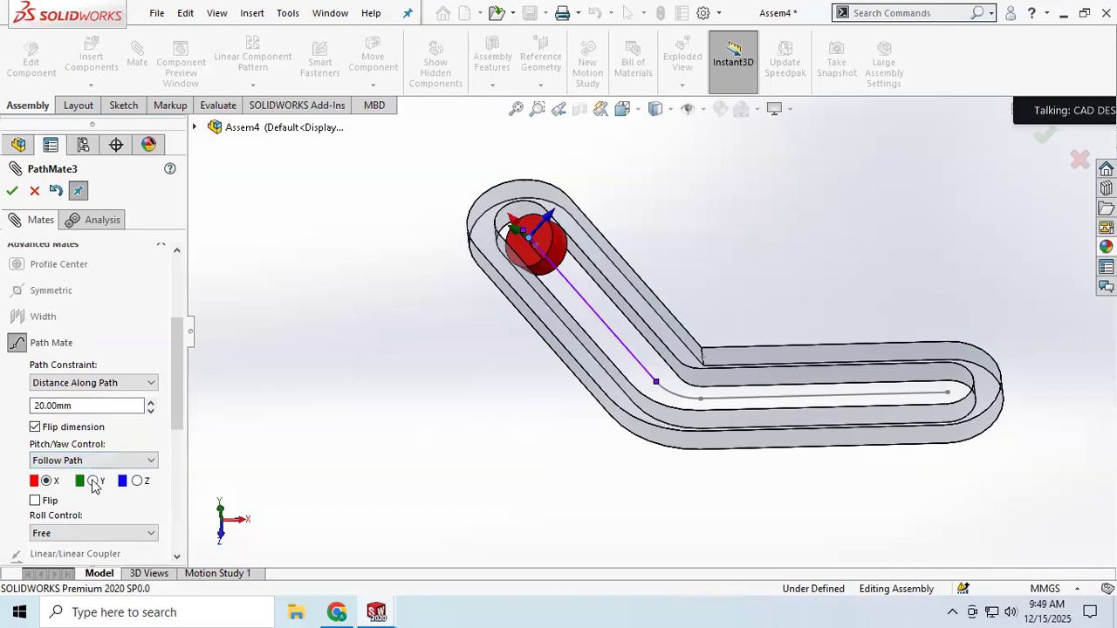
pyautogui.click(93, 481)
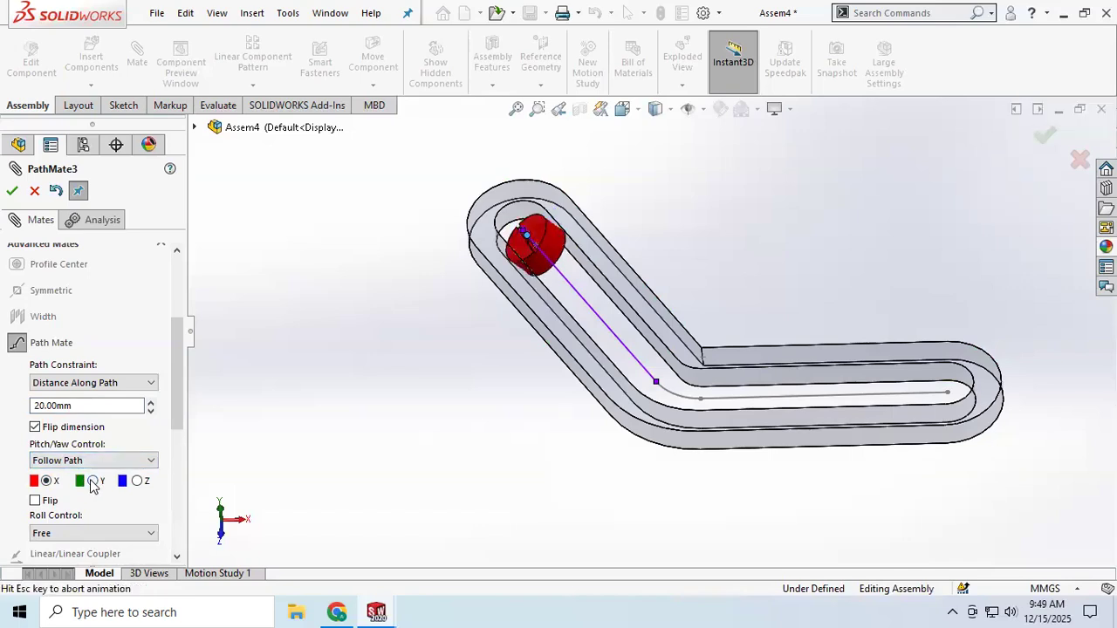
pyautogui.click(136, 481)
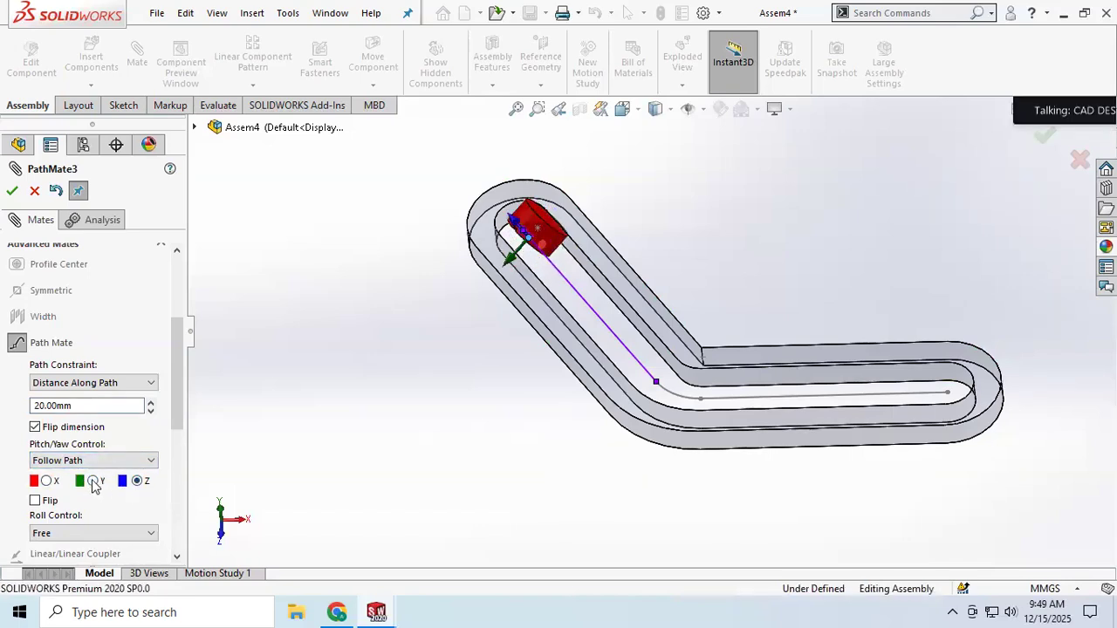
pyautogui.click(93, 481)
pyautogui.click(45, 481)
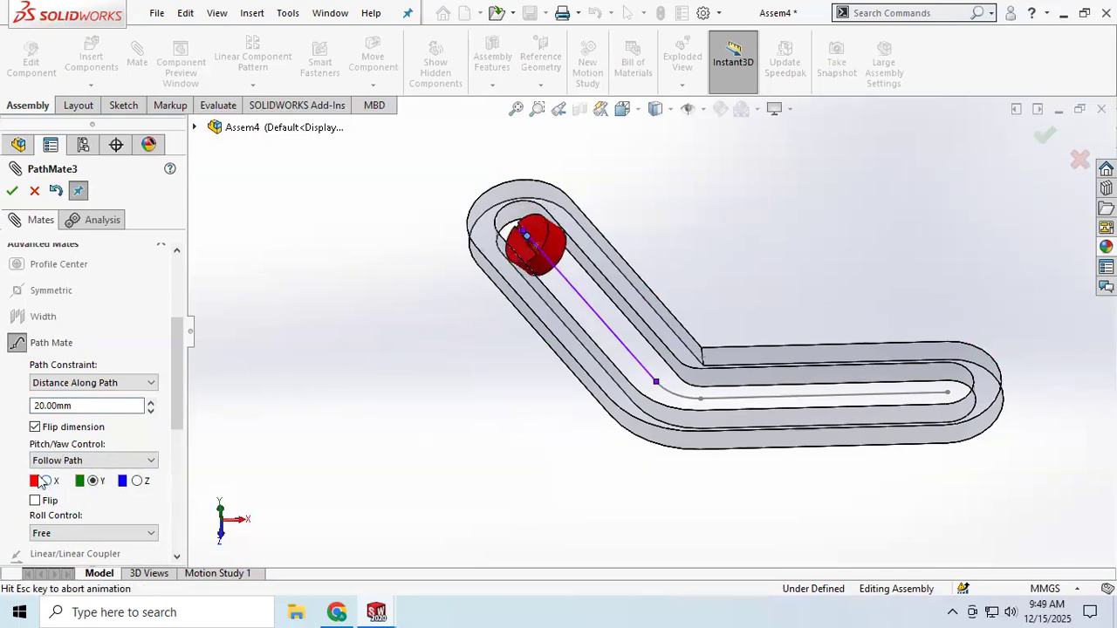
pyautogui.click(87, 460)
pyautogui.click(59, 474)
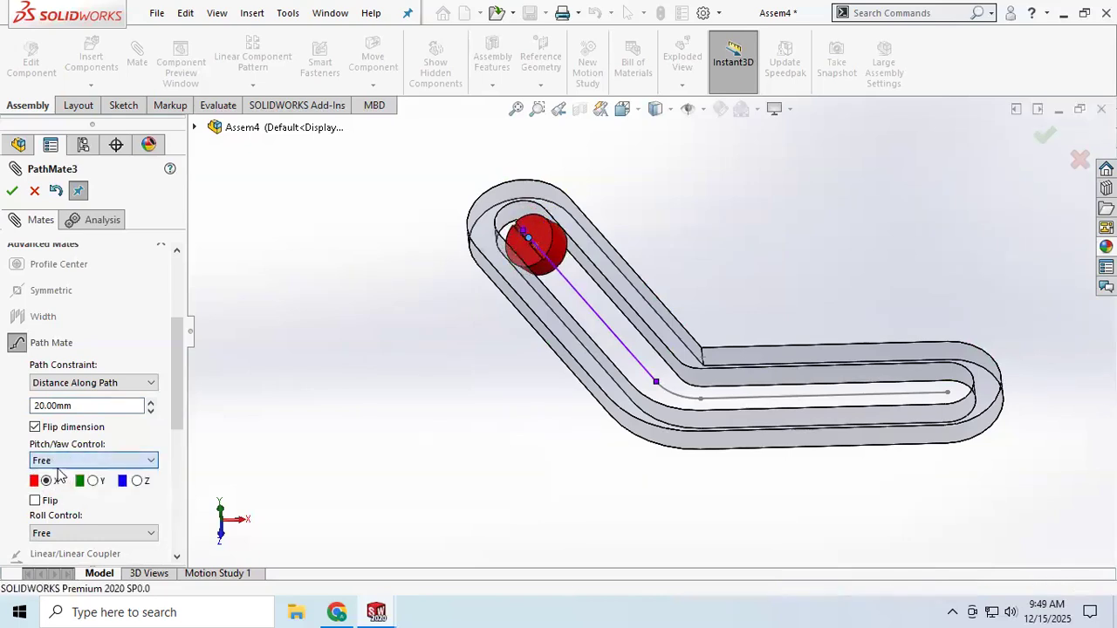
pyautogui.click(11, 192)
pyautogui.click(539, 238)
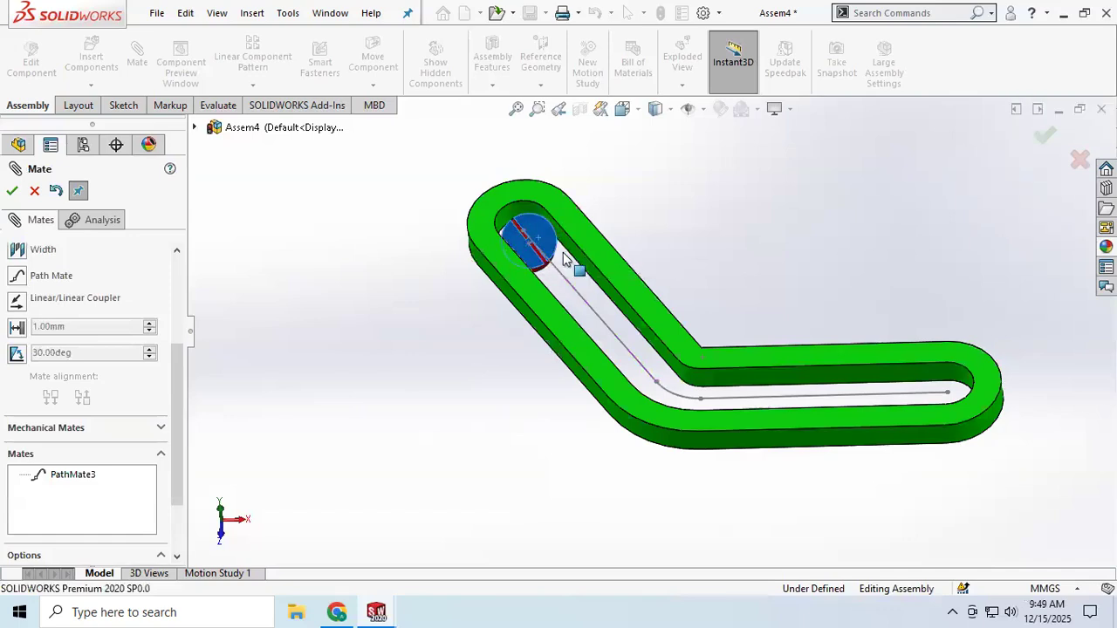
pyautogui.moveTo(587, 286); pyautogui.dragTo(555, 264)
# Set PathMate3's path constraint back to Free and test moving the button in the slot.
pyautogui.click(71, 482)
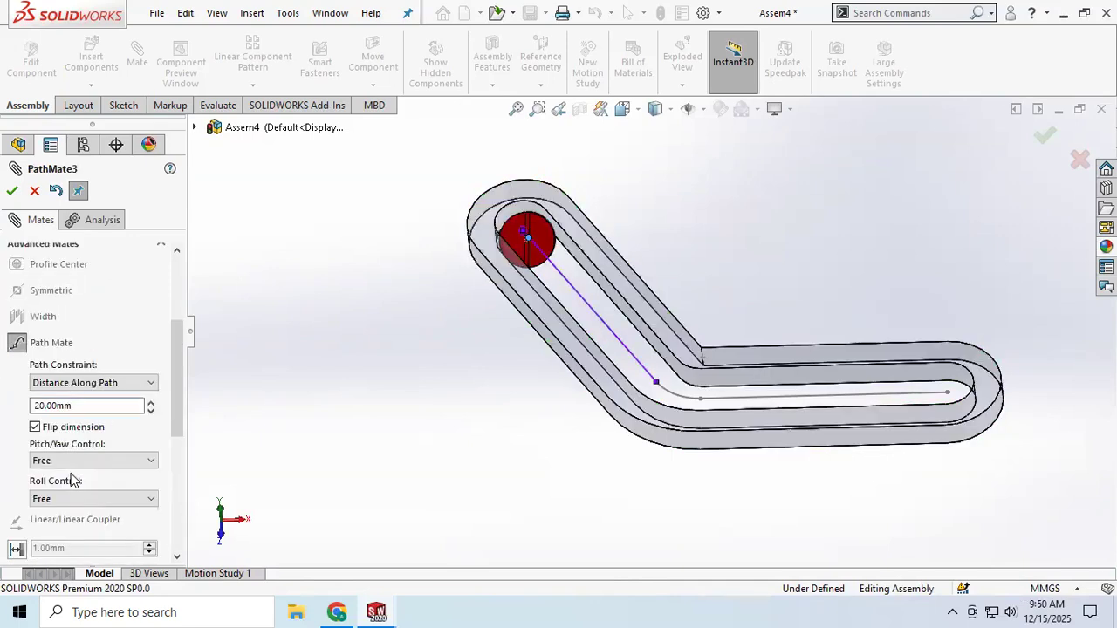
pyautogui.click(151, 384)
pyautogui.click(56, 399)
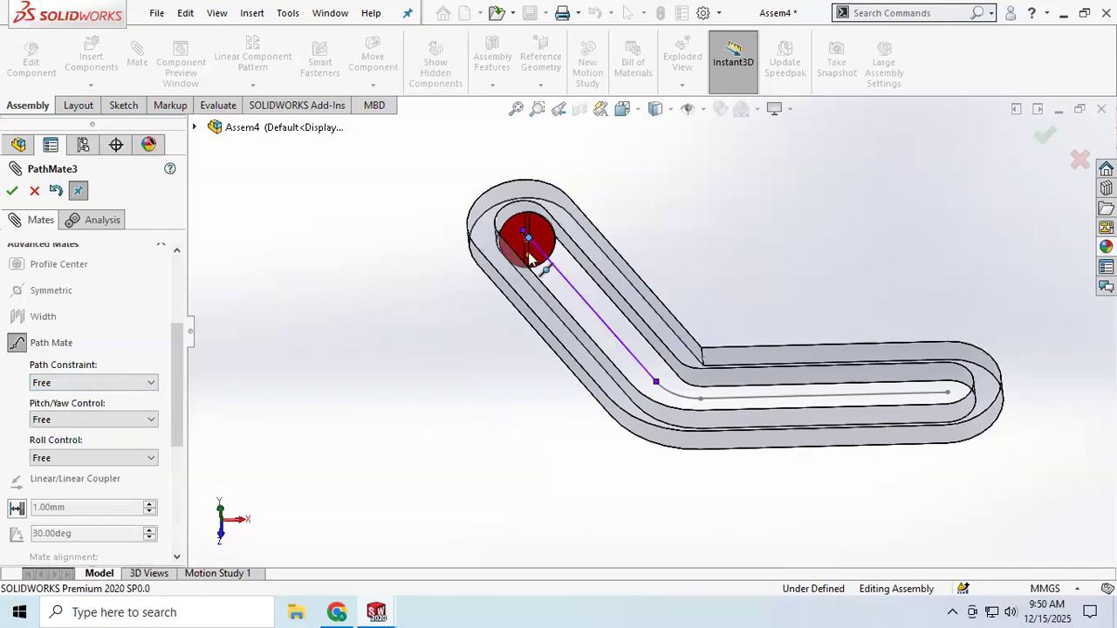
pyautogui.moveTo(528, 246)
pyautogui.mouseDown()
pyautogui.moveTo(580, 293)
pyautogui.moveTo(546, 250)
pyautogui.mouseUp()
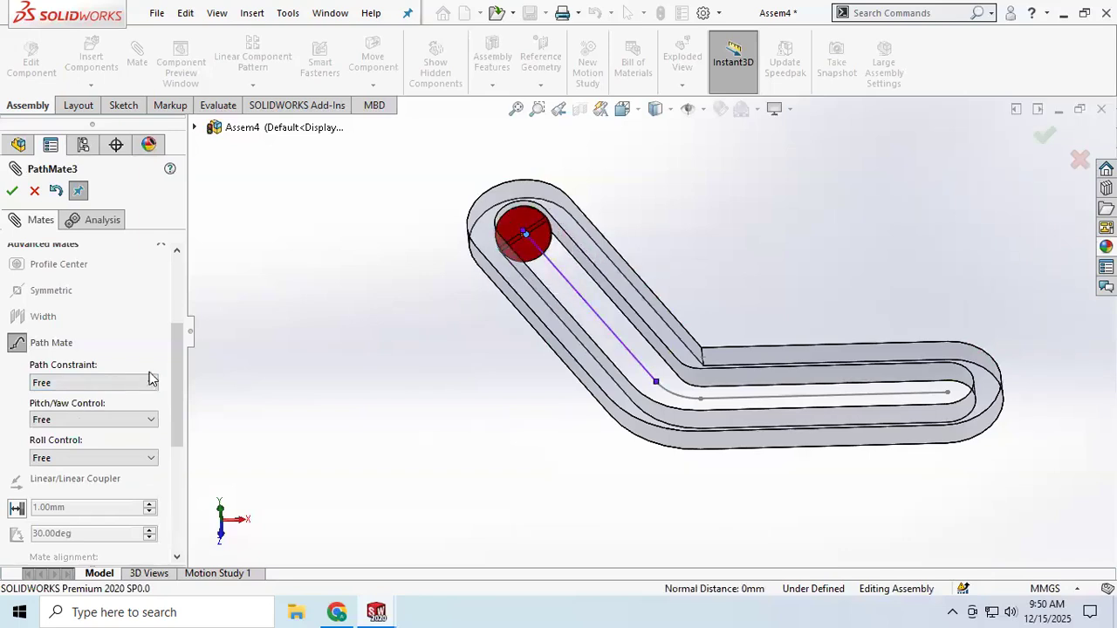
# Set PathMate3's pitch/yaw control to Follow Path along the X axis without flip, apply it, and test moving the button.
pyautogui.click(82, 423)
pyautogui.click(74, 443)
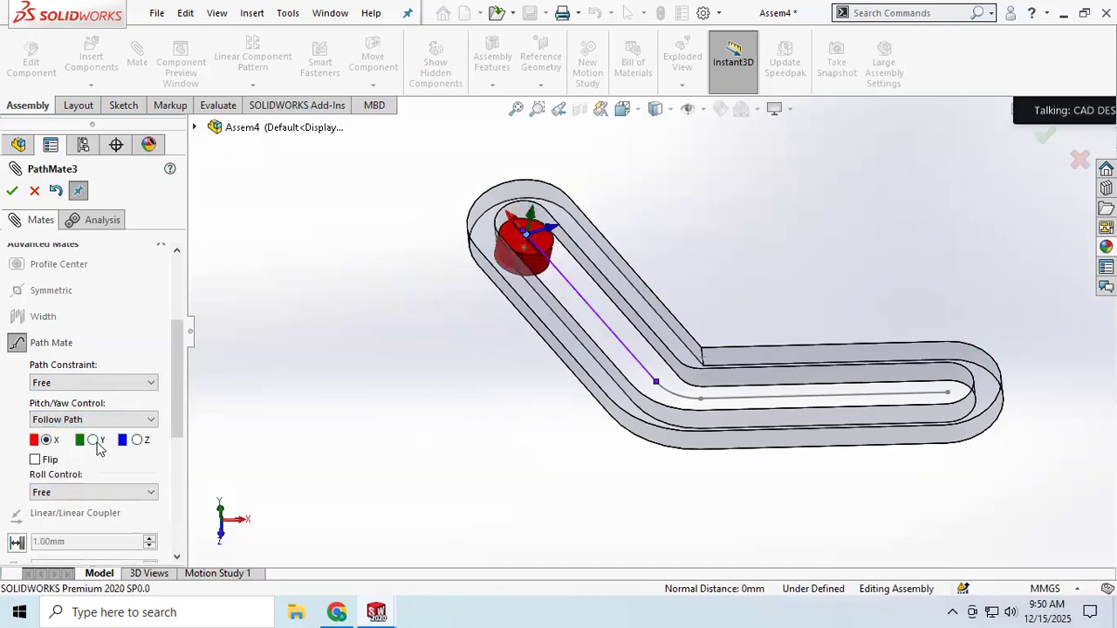
pyautogui.click(35, 460)
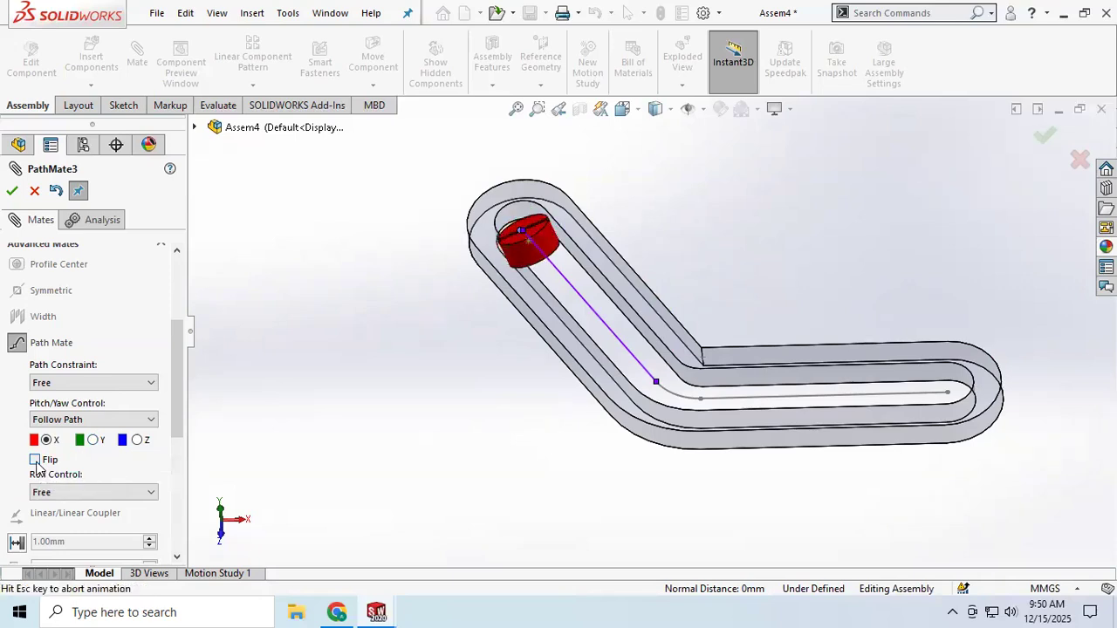
pyautogui.click(35, 460)
pyautogui.click(35, 460)
pyautogui.click(93, 440)
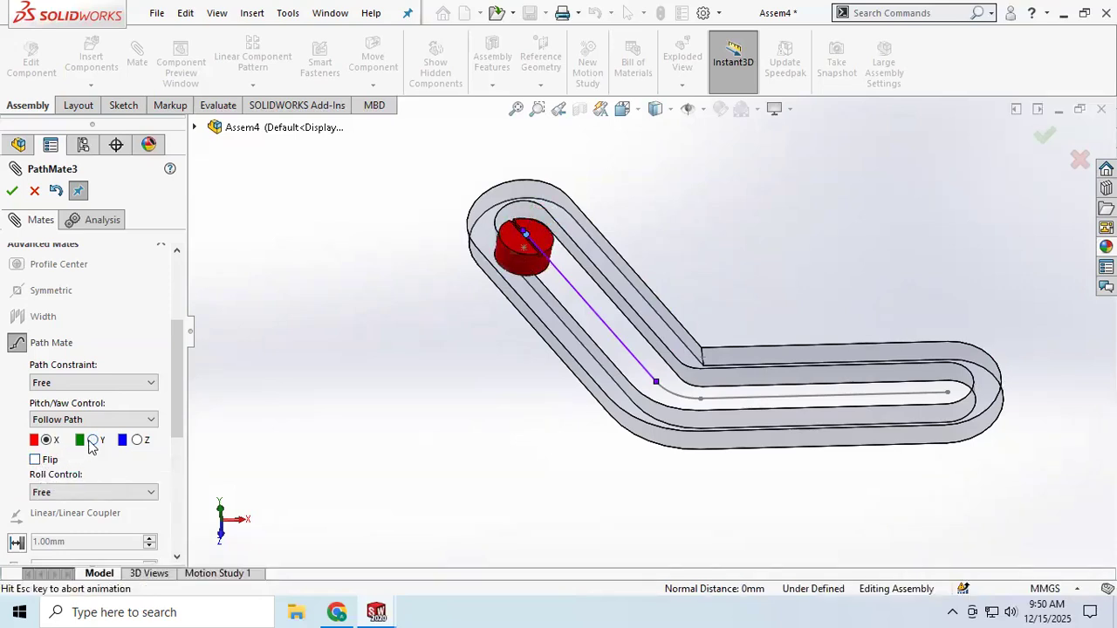
pyautogui.click(46, 441)
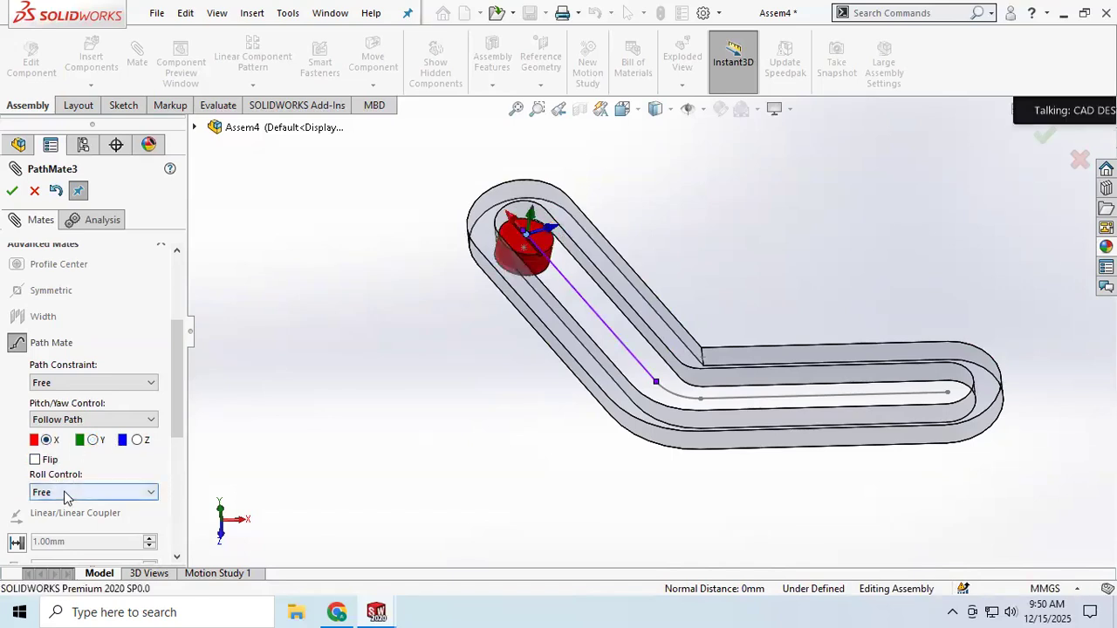
pyautogui.click(11, 190)
pyautogui.moveTo(535, 254); pyautogui.dragTo(492, 292)
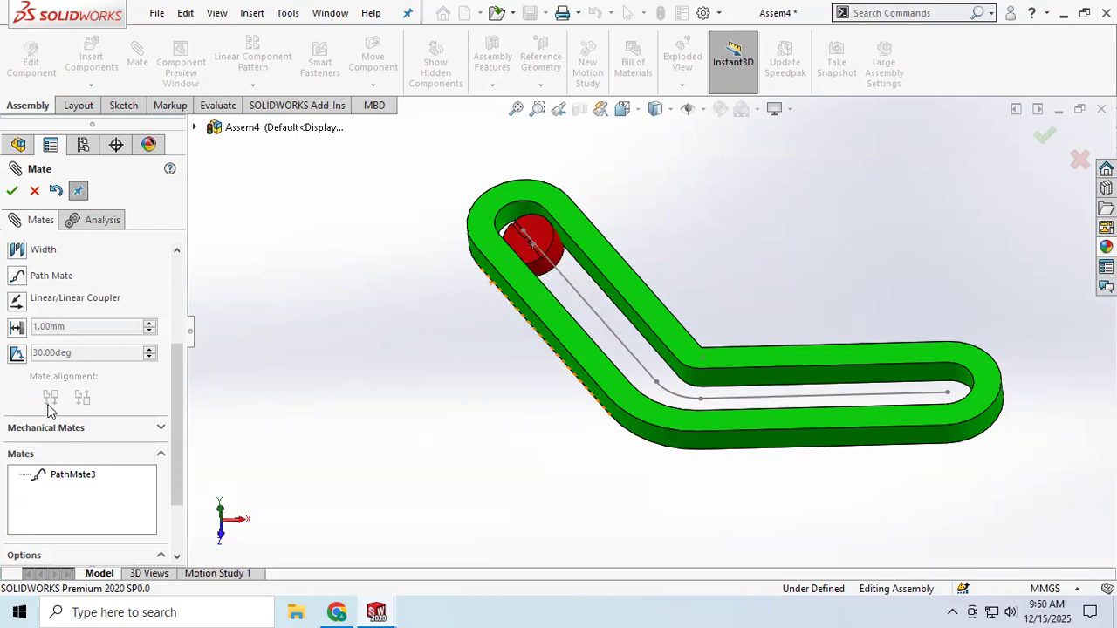
# Try Up Vector roll control on PathMate3 with the Z axis and Flip enabled, moving the button along the path to test it.
pyautogui.click(77, 477)
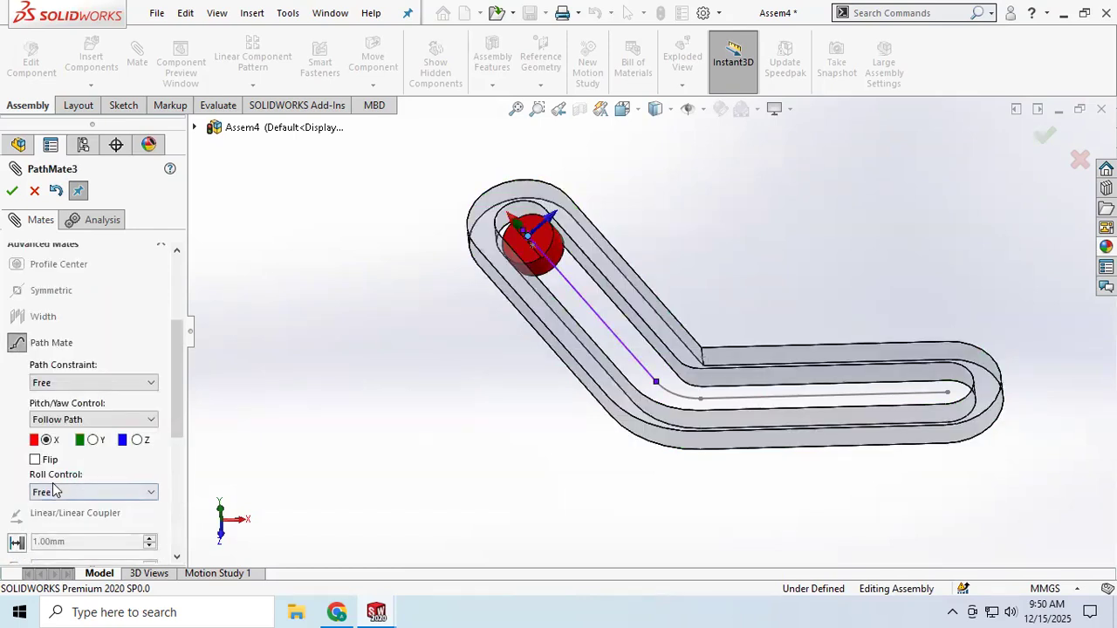
pyautogui.click(62, 492)
pyautogui.click(63, 517)
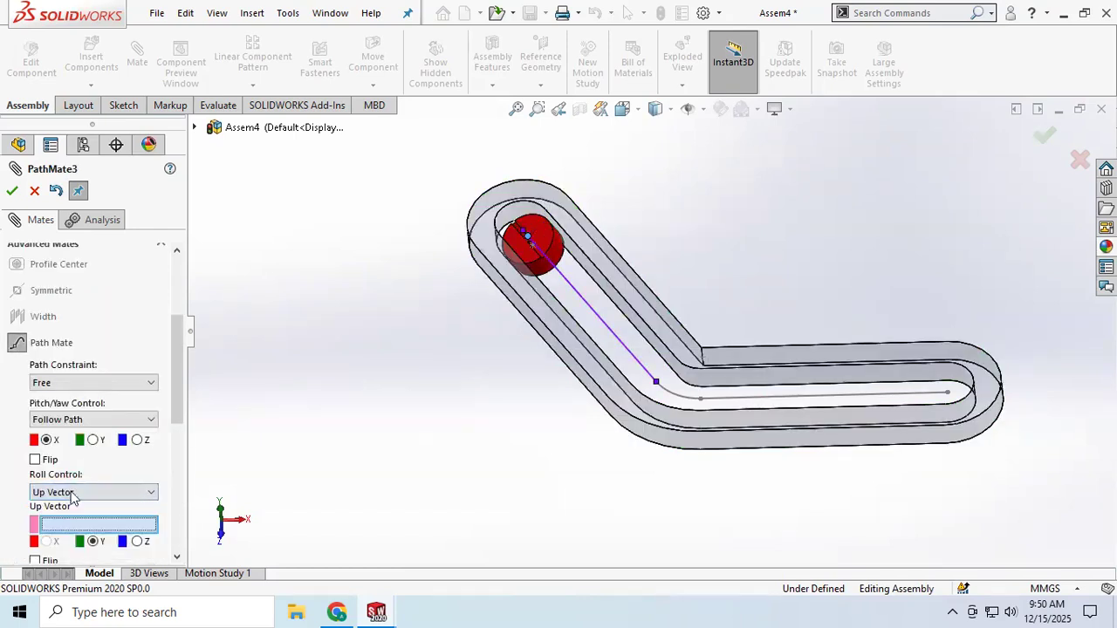
pyautogui.scroll(-3, 111, 449)
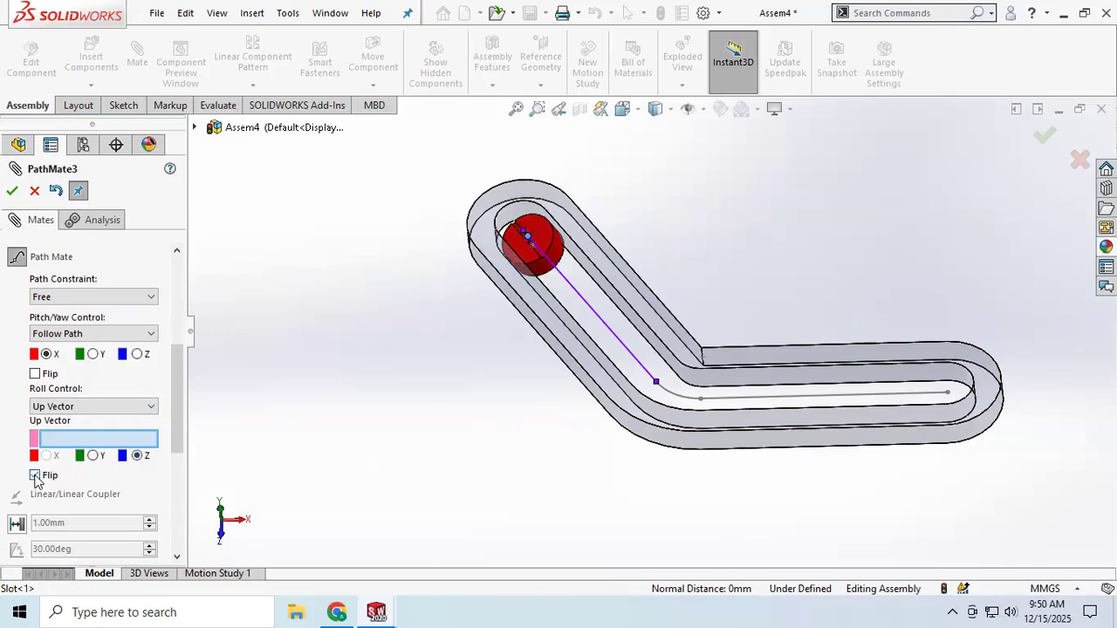
pyautogui.moveTo(529, 242); pyautogui.dragTo(679, 395)
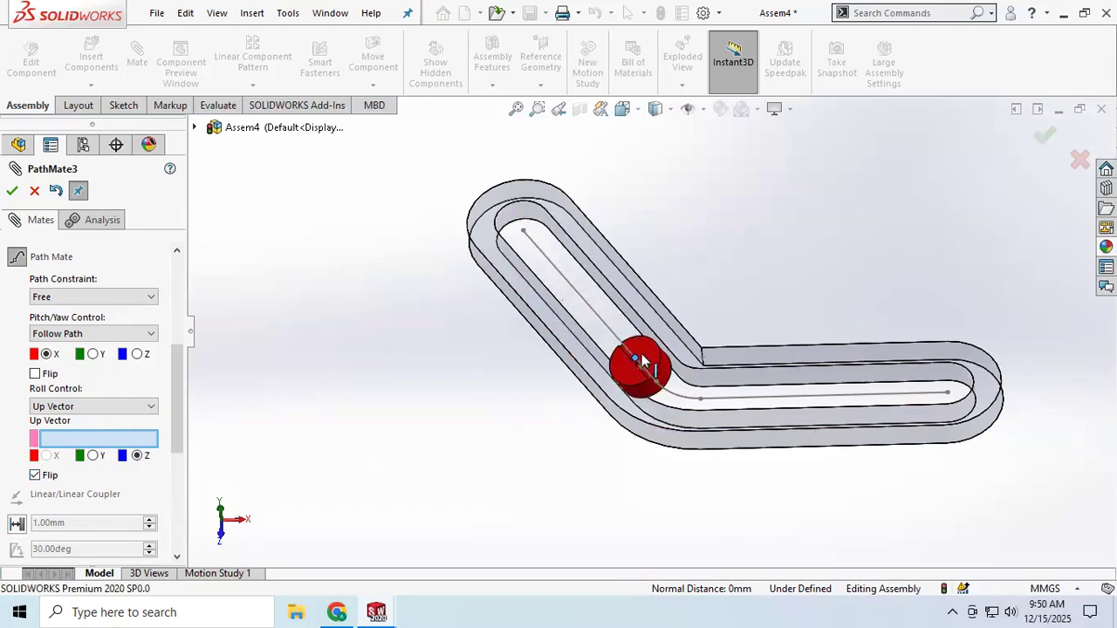
pyautogui.moveTo(642, 354); pyautogui.dragTo(552, 262)
pyautogui.click(12, 192)
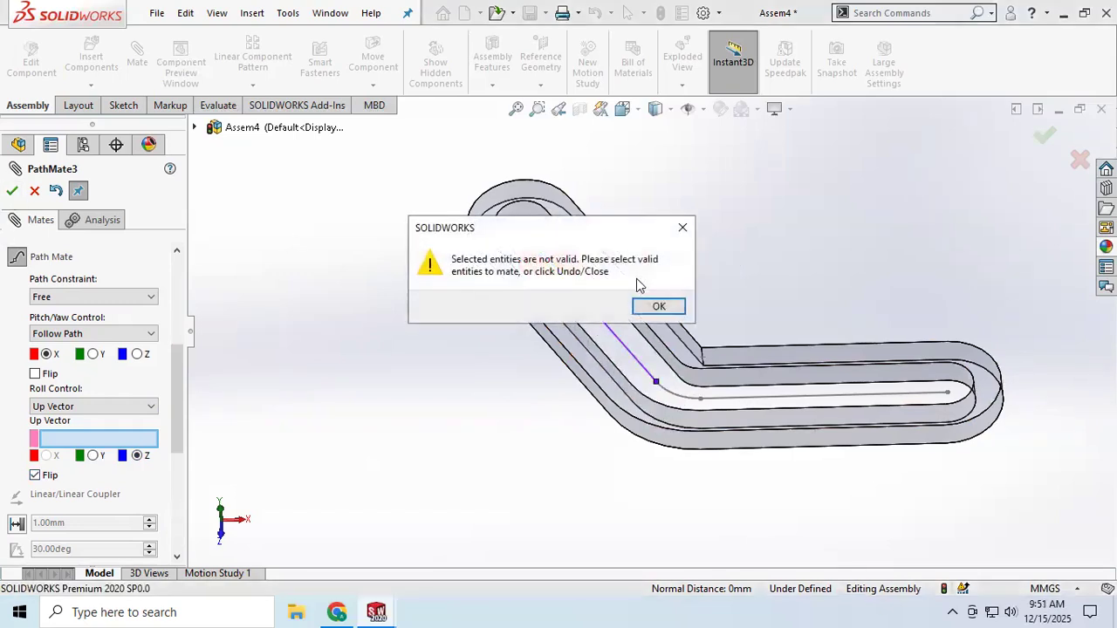
pyautogui.click(656, 307)
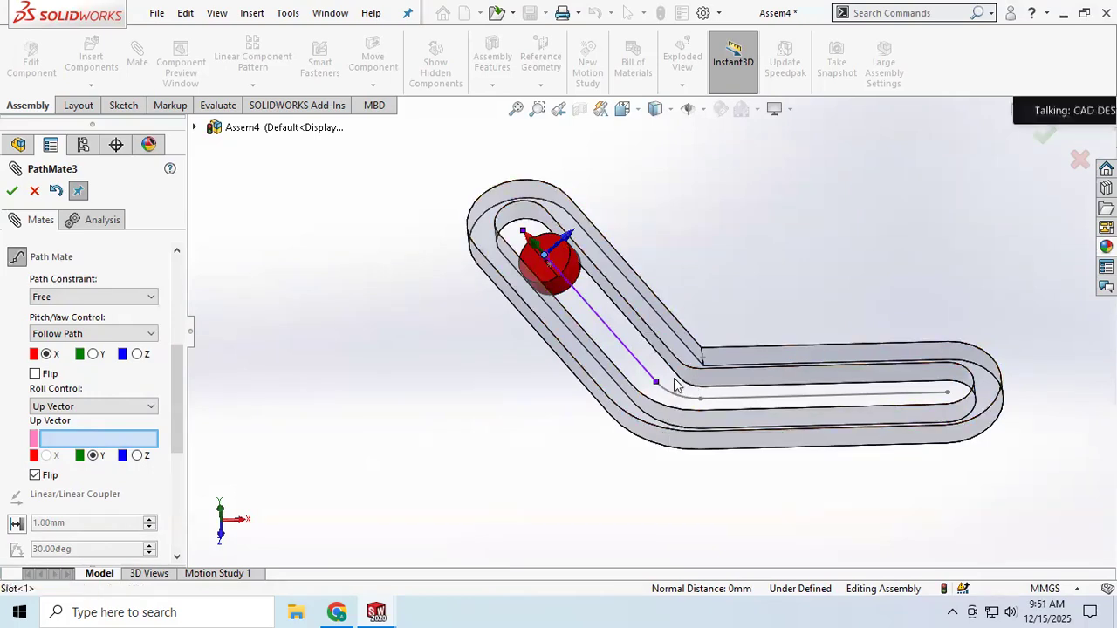
pyautogui.moveTo(543, 254)
pyautogui.mouseDown()
pyautogui.moveTo(521, 224)
pyautogui.moveTo(605, 330)
pyautogui.moveTo(698, 410)
pyautogui.moveTo(605, 330)
pyautogui.moveTo(524, 211)
pyautogui.moveTo(535, 234)
pyautogui.mouseUp()
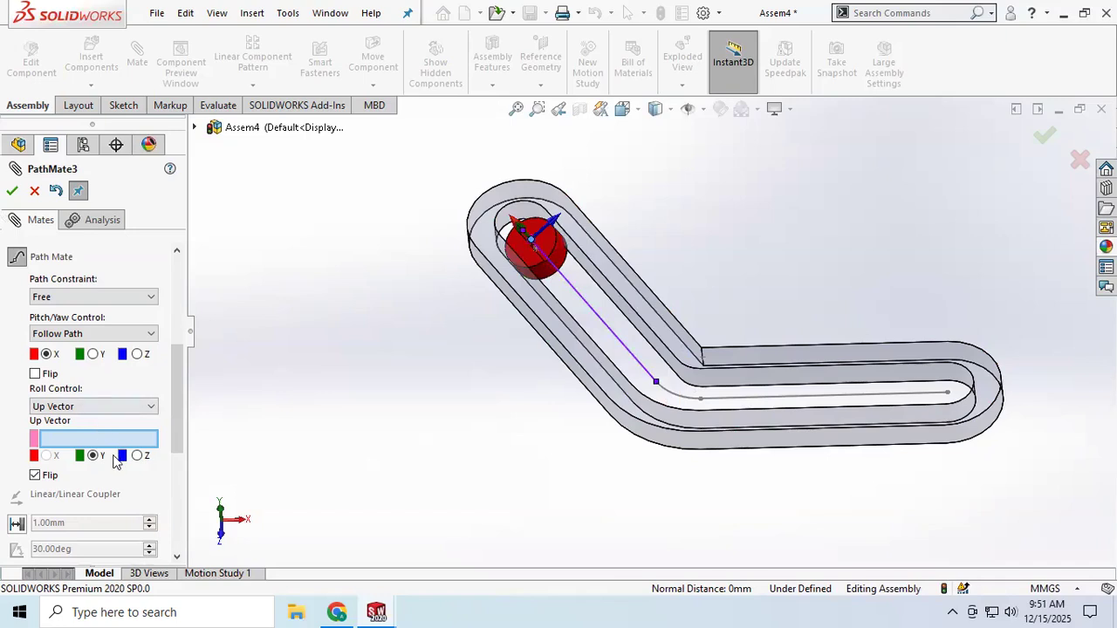
# Return PathMate3's roll control to Free, apply the mate, and test moving the button at the slot's rounded end.
pyautogui.click(115, 409)
pyautogui.click(53, 421)
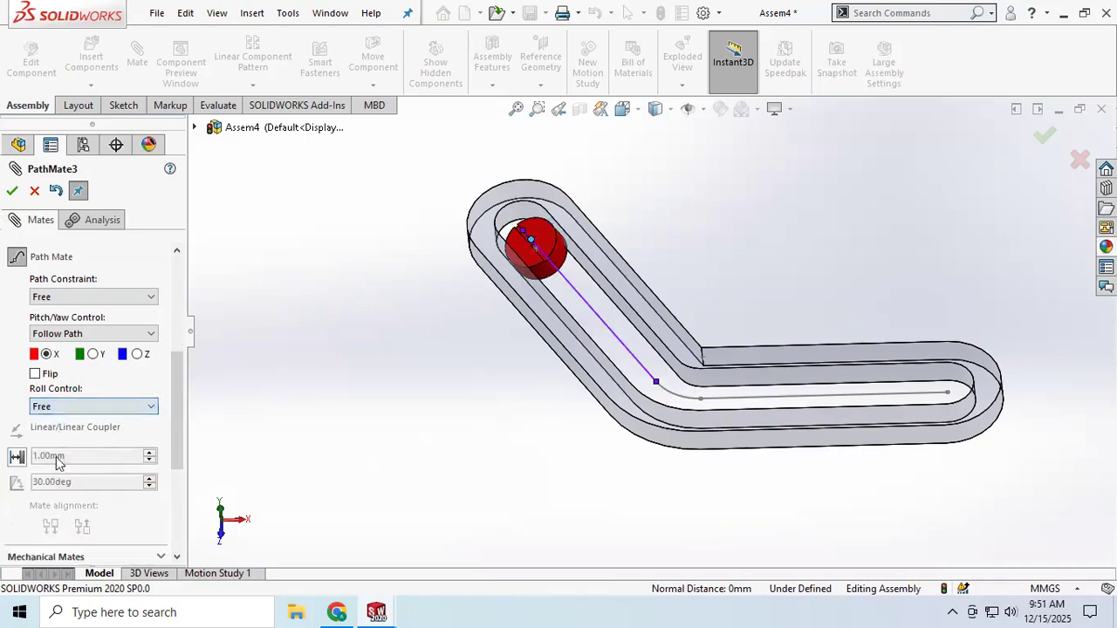
pyautogui.click(12, 191)
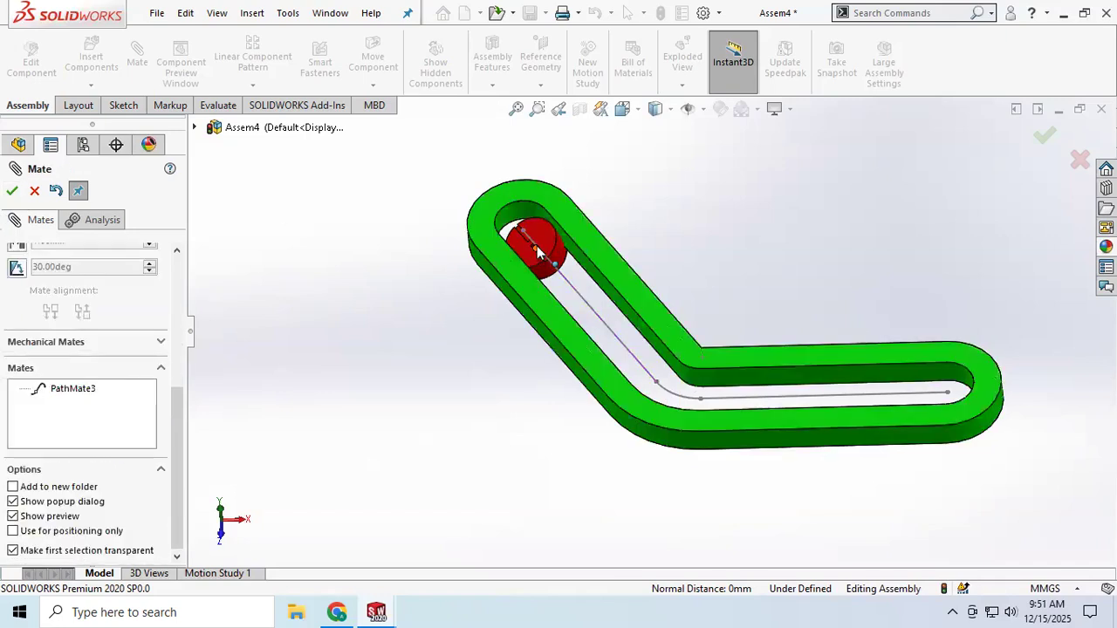
pyautogui.moveTo(540, 242); pyautogui.dragTo(578, 207)
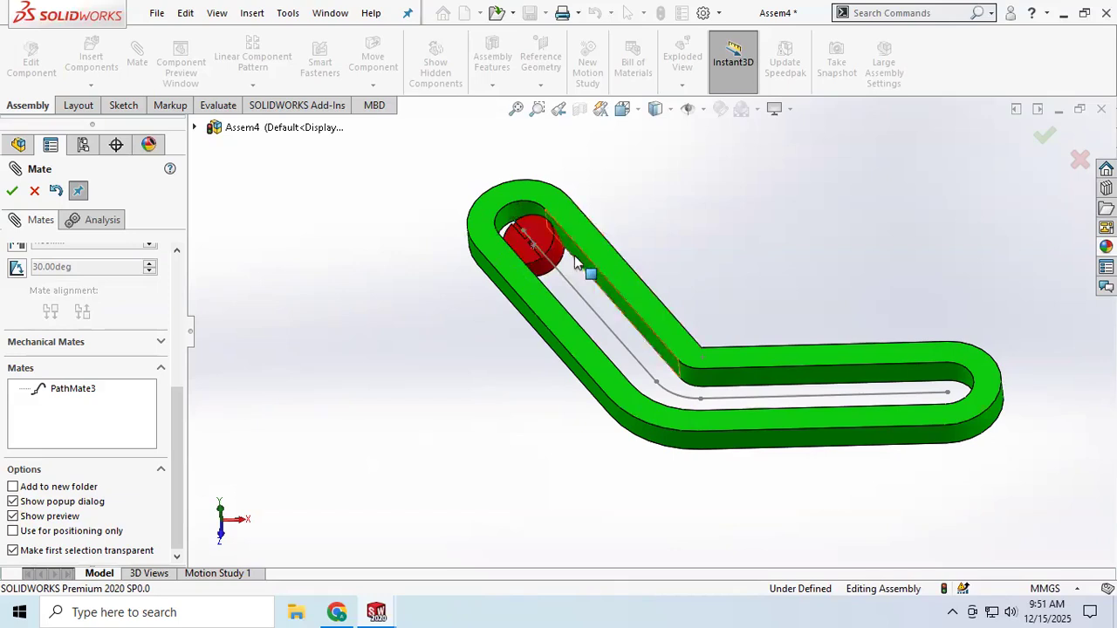
pyautogui.moveTo(546, 247)
pyautogui.mouseDown()
pyautogui.moveTo(558, 240)
pyautogui.moveTo(505, 244)
pyautogui.moveTo(525, 251)
pyautogui.mouseUp()
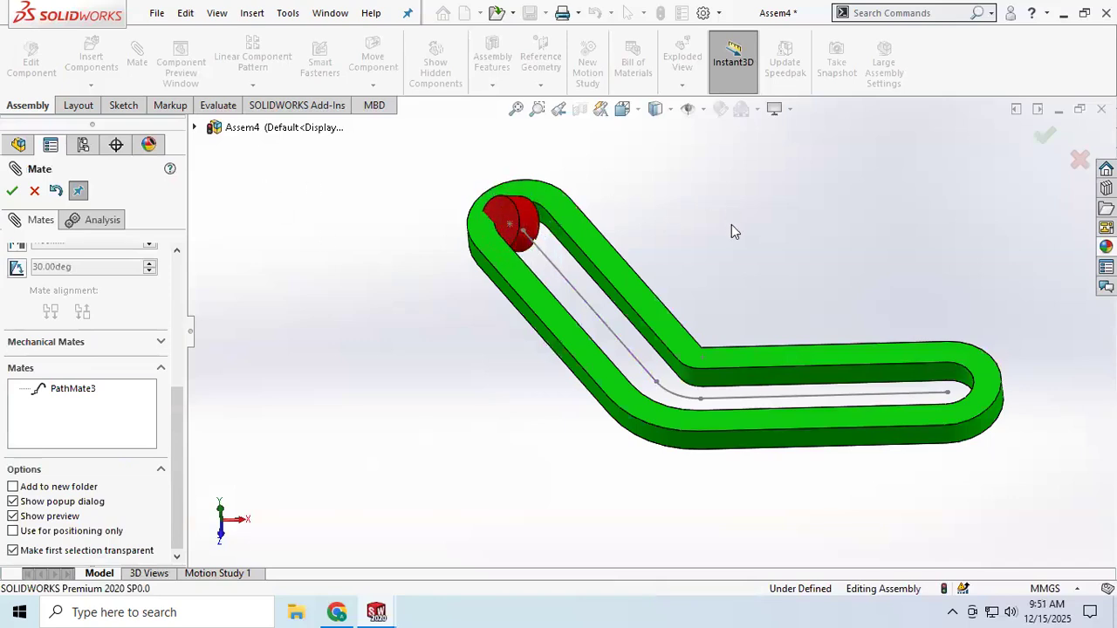